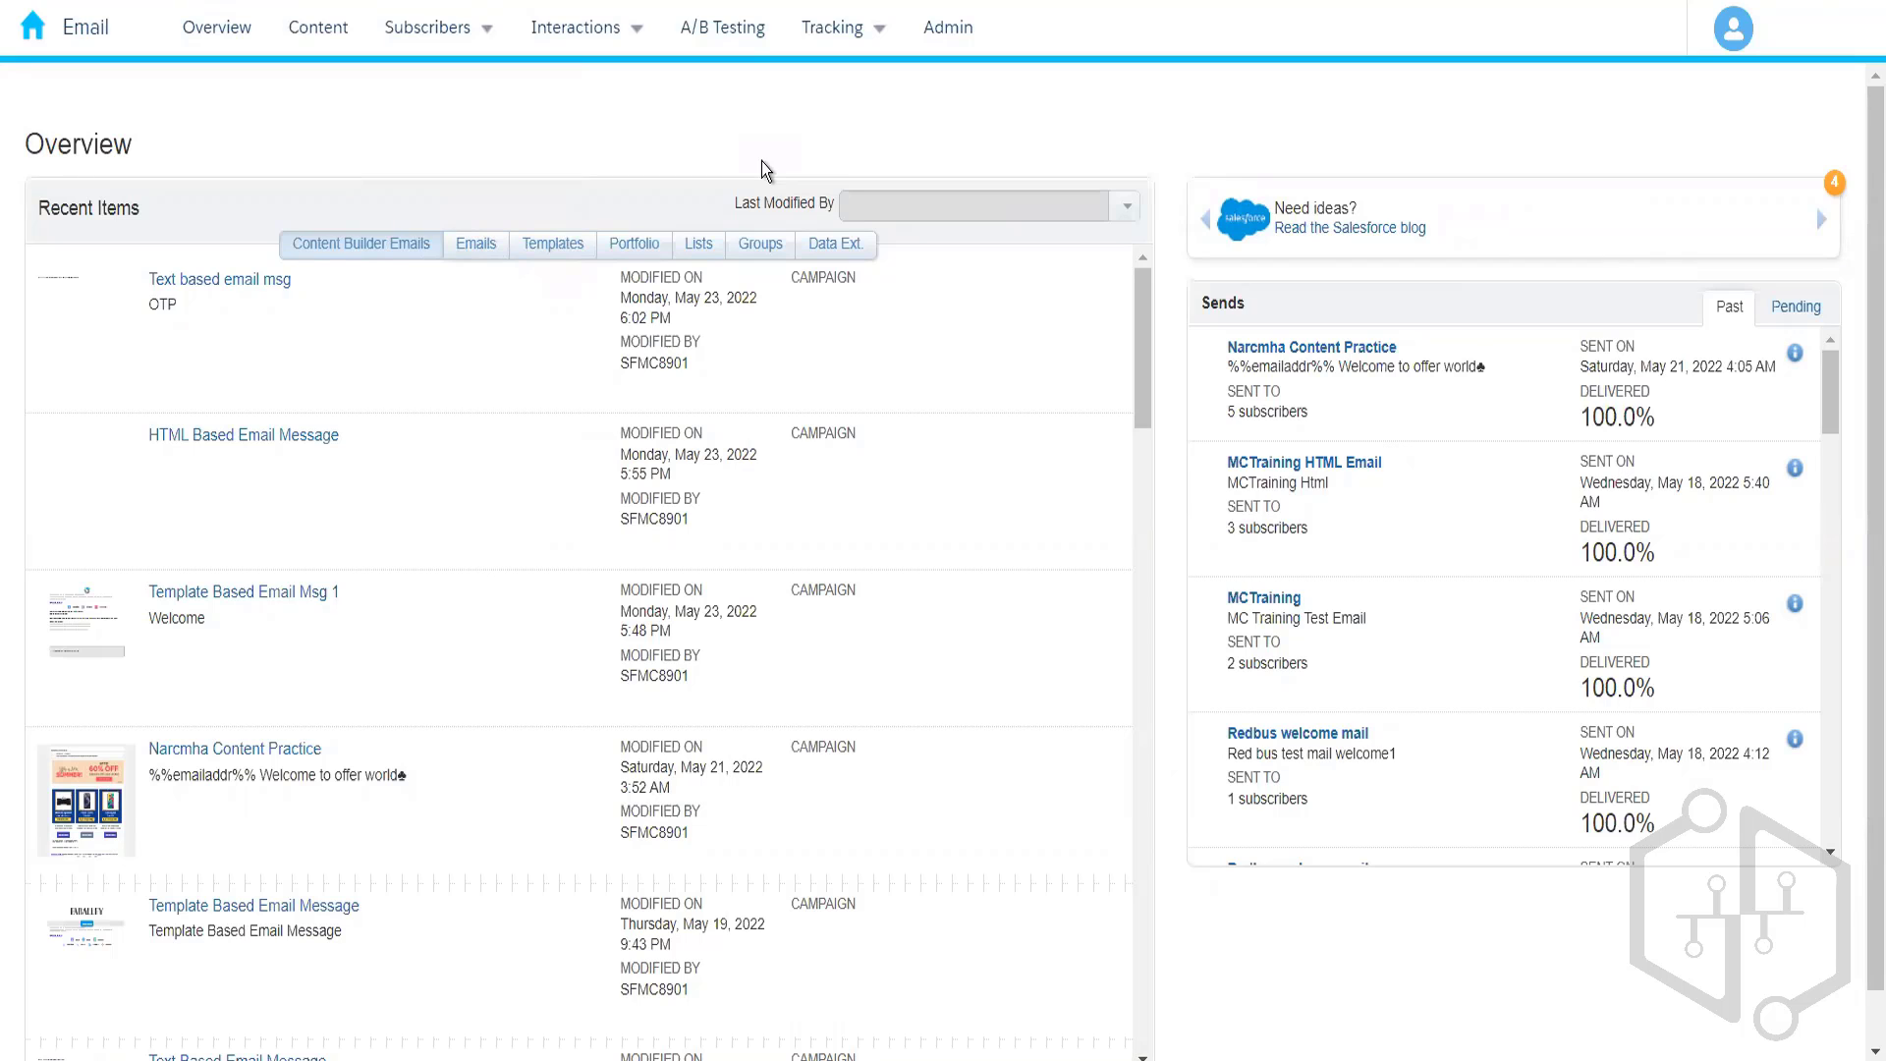
- Reveal the Subscribers dropdown in the top navigation to see the subscriber areas
{"action": "mouse_move", "coordinate": [456, 43]}
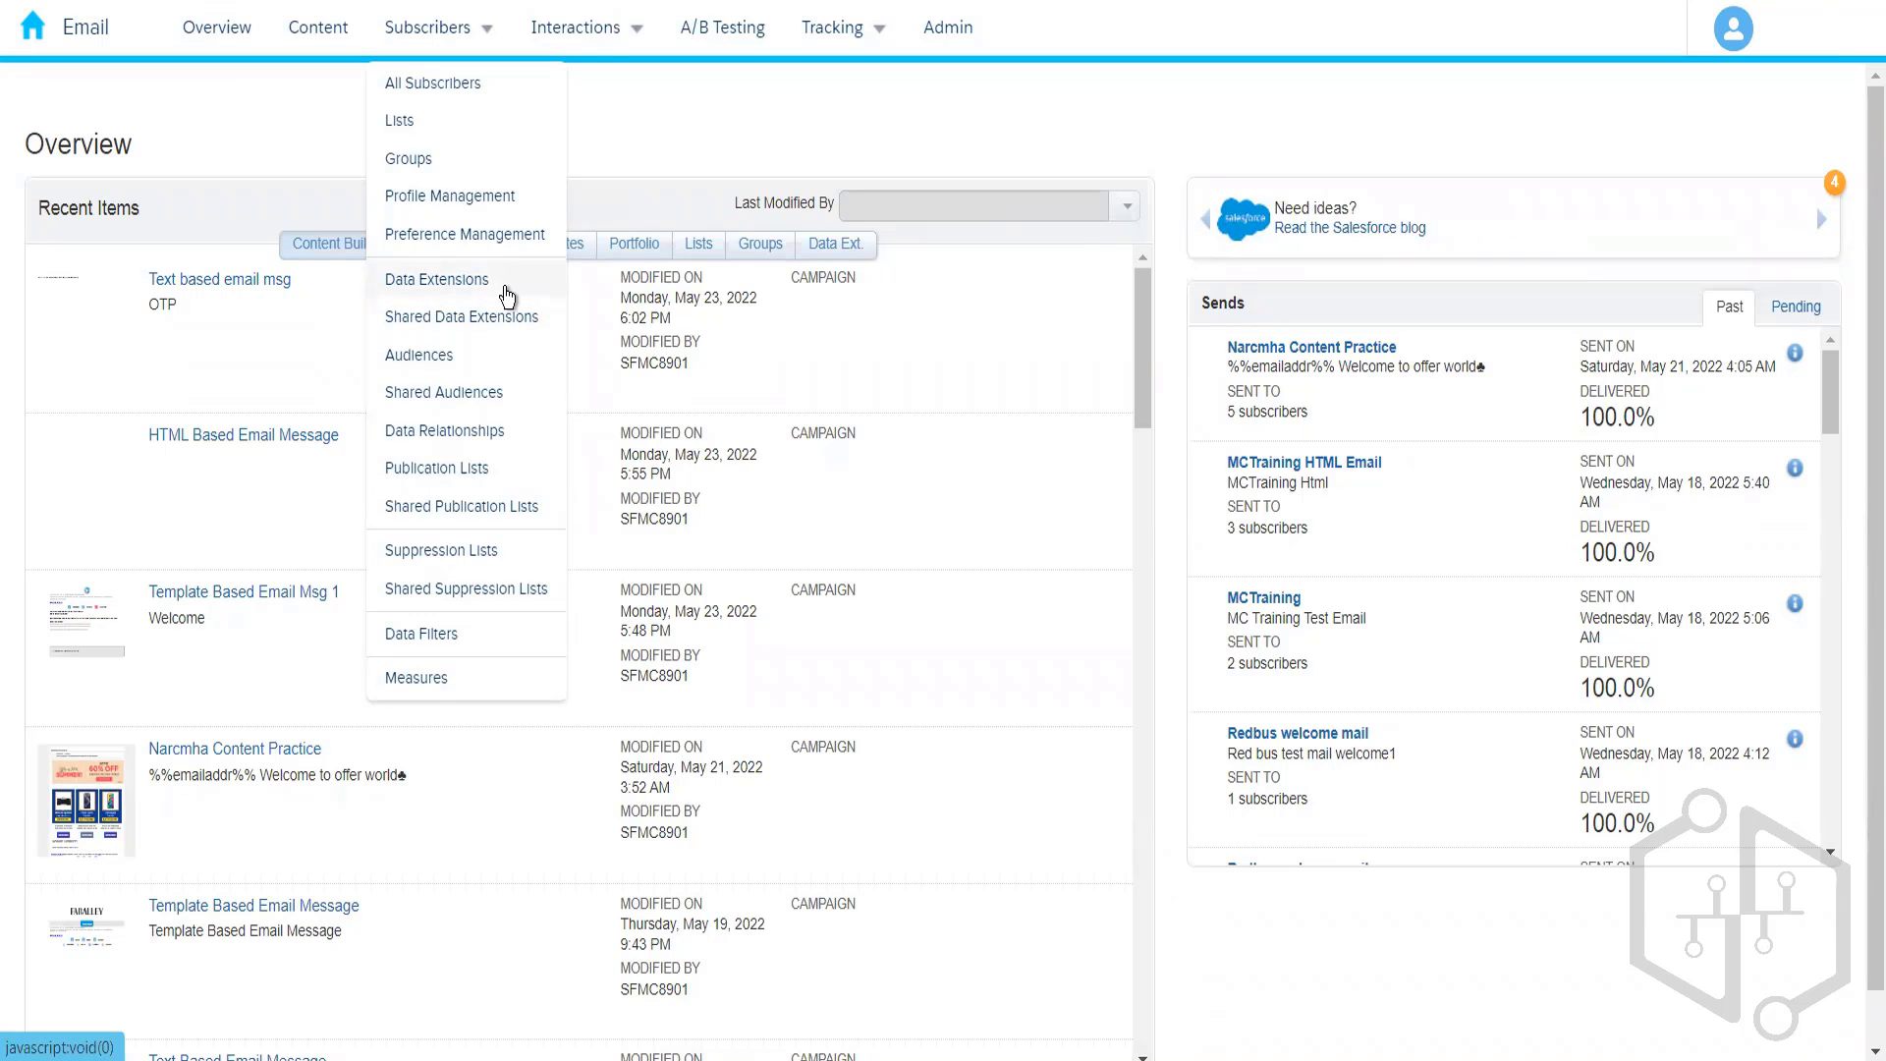
- Open the Data Extensions page and scroll through the existing extensions and folders
{"action": "left_click", "coordinate": [436, 284]}
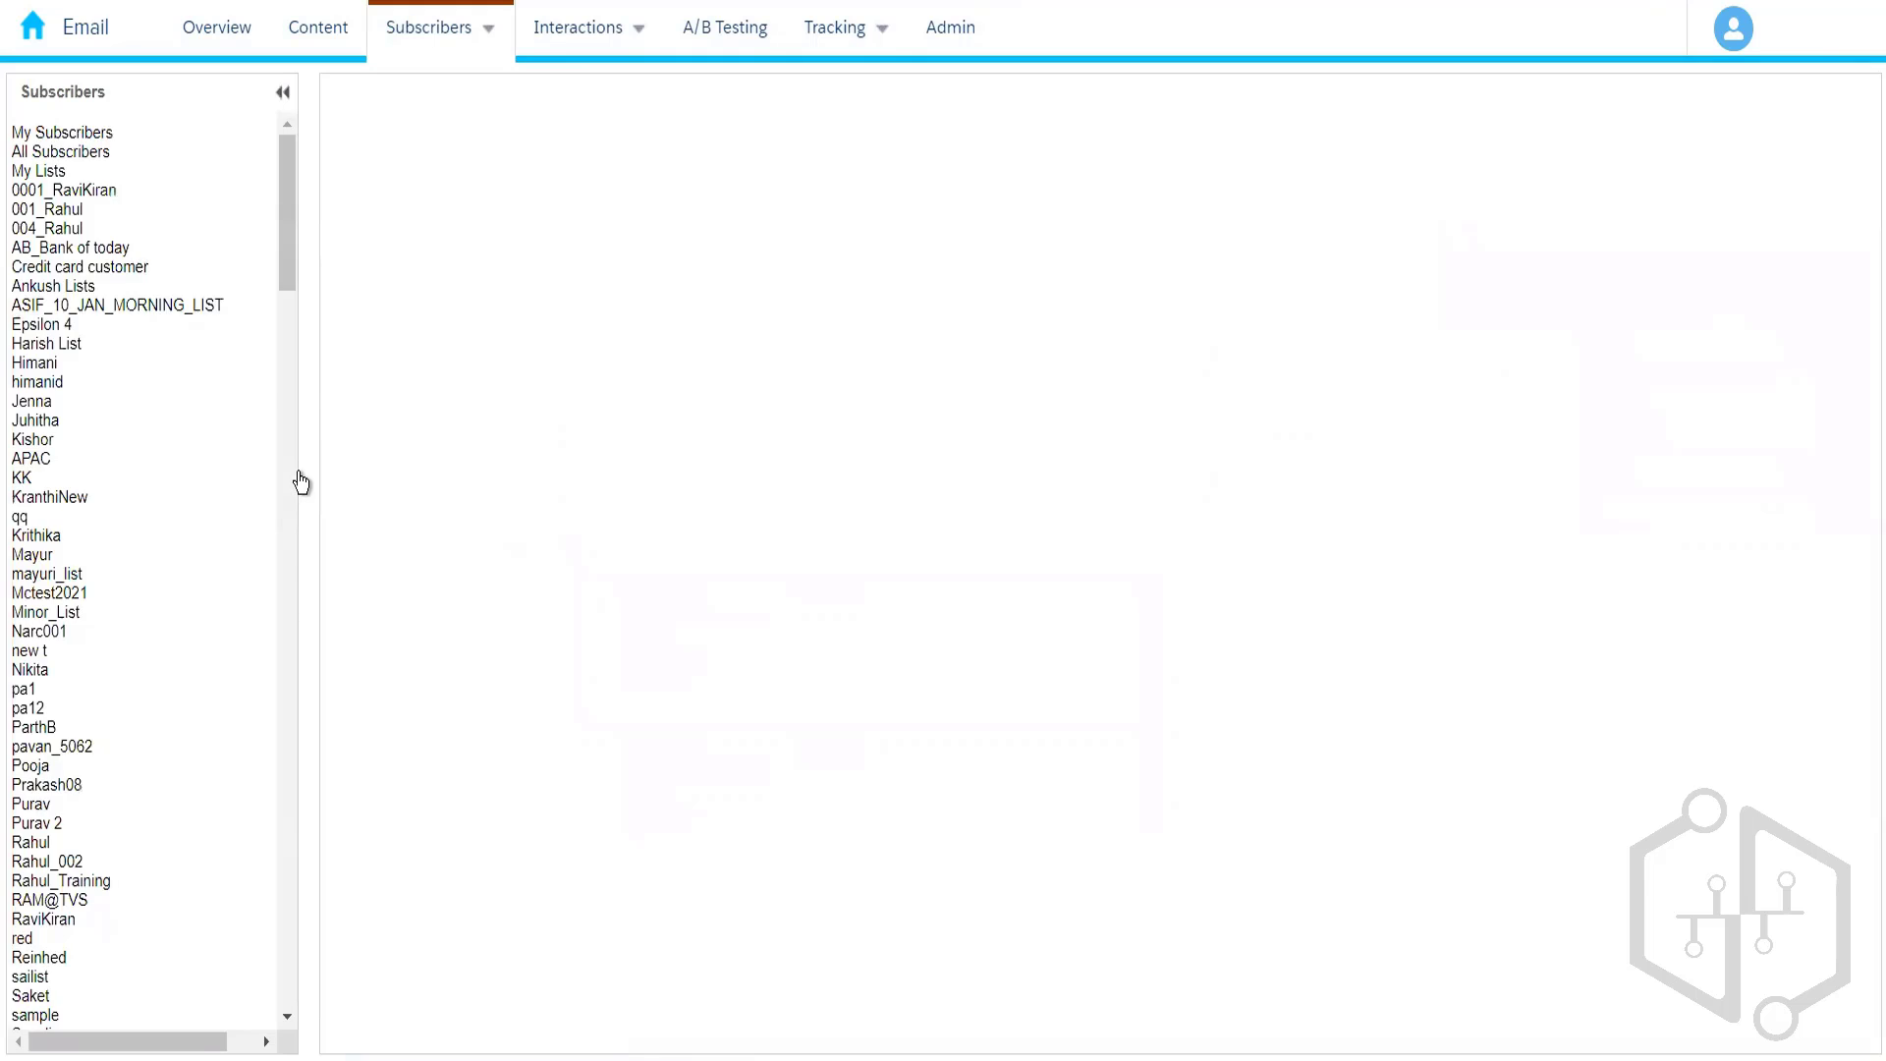
{"action": "scroll", "coordinate": [291, 439], "scroll_direction": "down", "scroll_amount": 5}
{"action": "left_click_drag", "start_coordinate": [291, 439], "coordinate": [286, 499]}
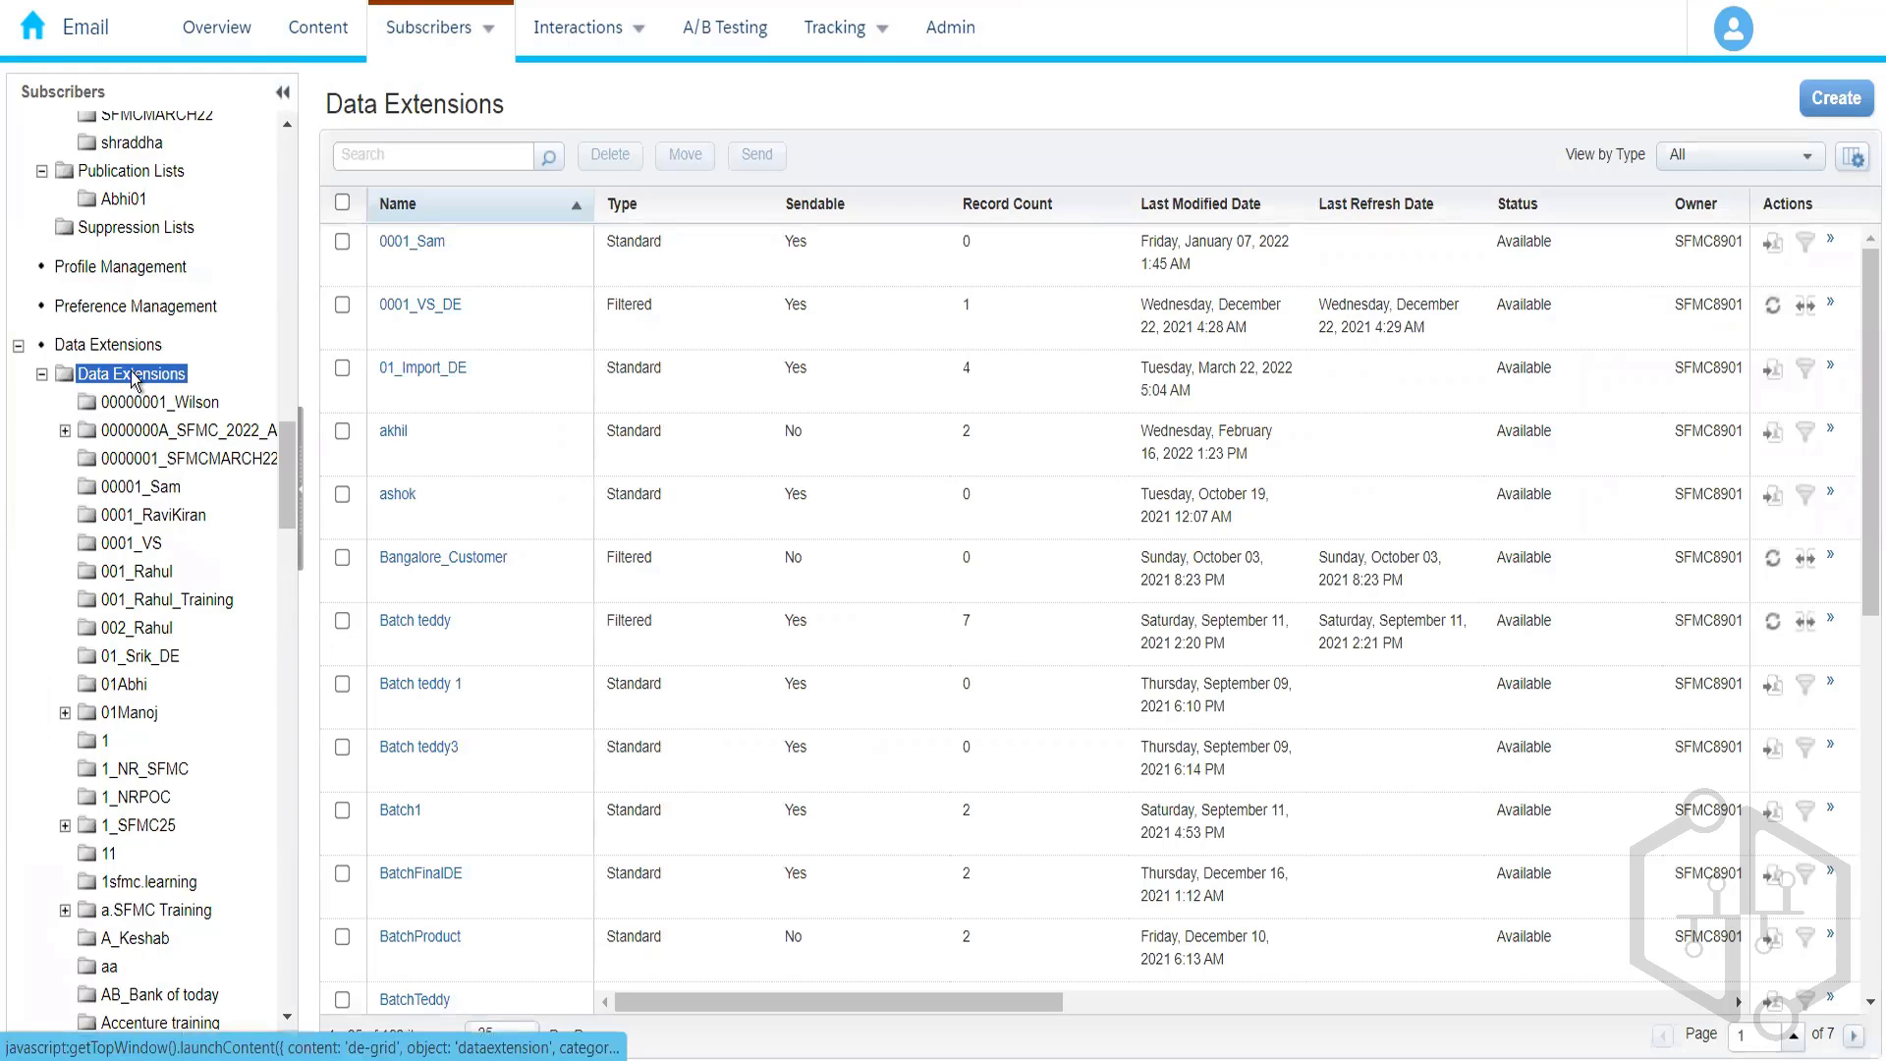
- Create a folder named 004_Rahul under Data Extensions and open it
{"action": "right_click", "coordinate": [135, 379]}
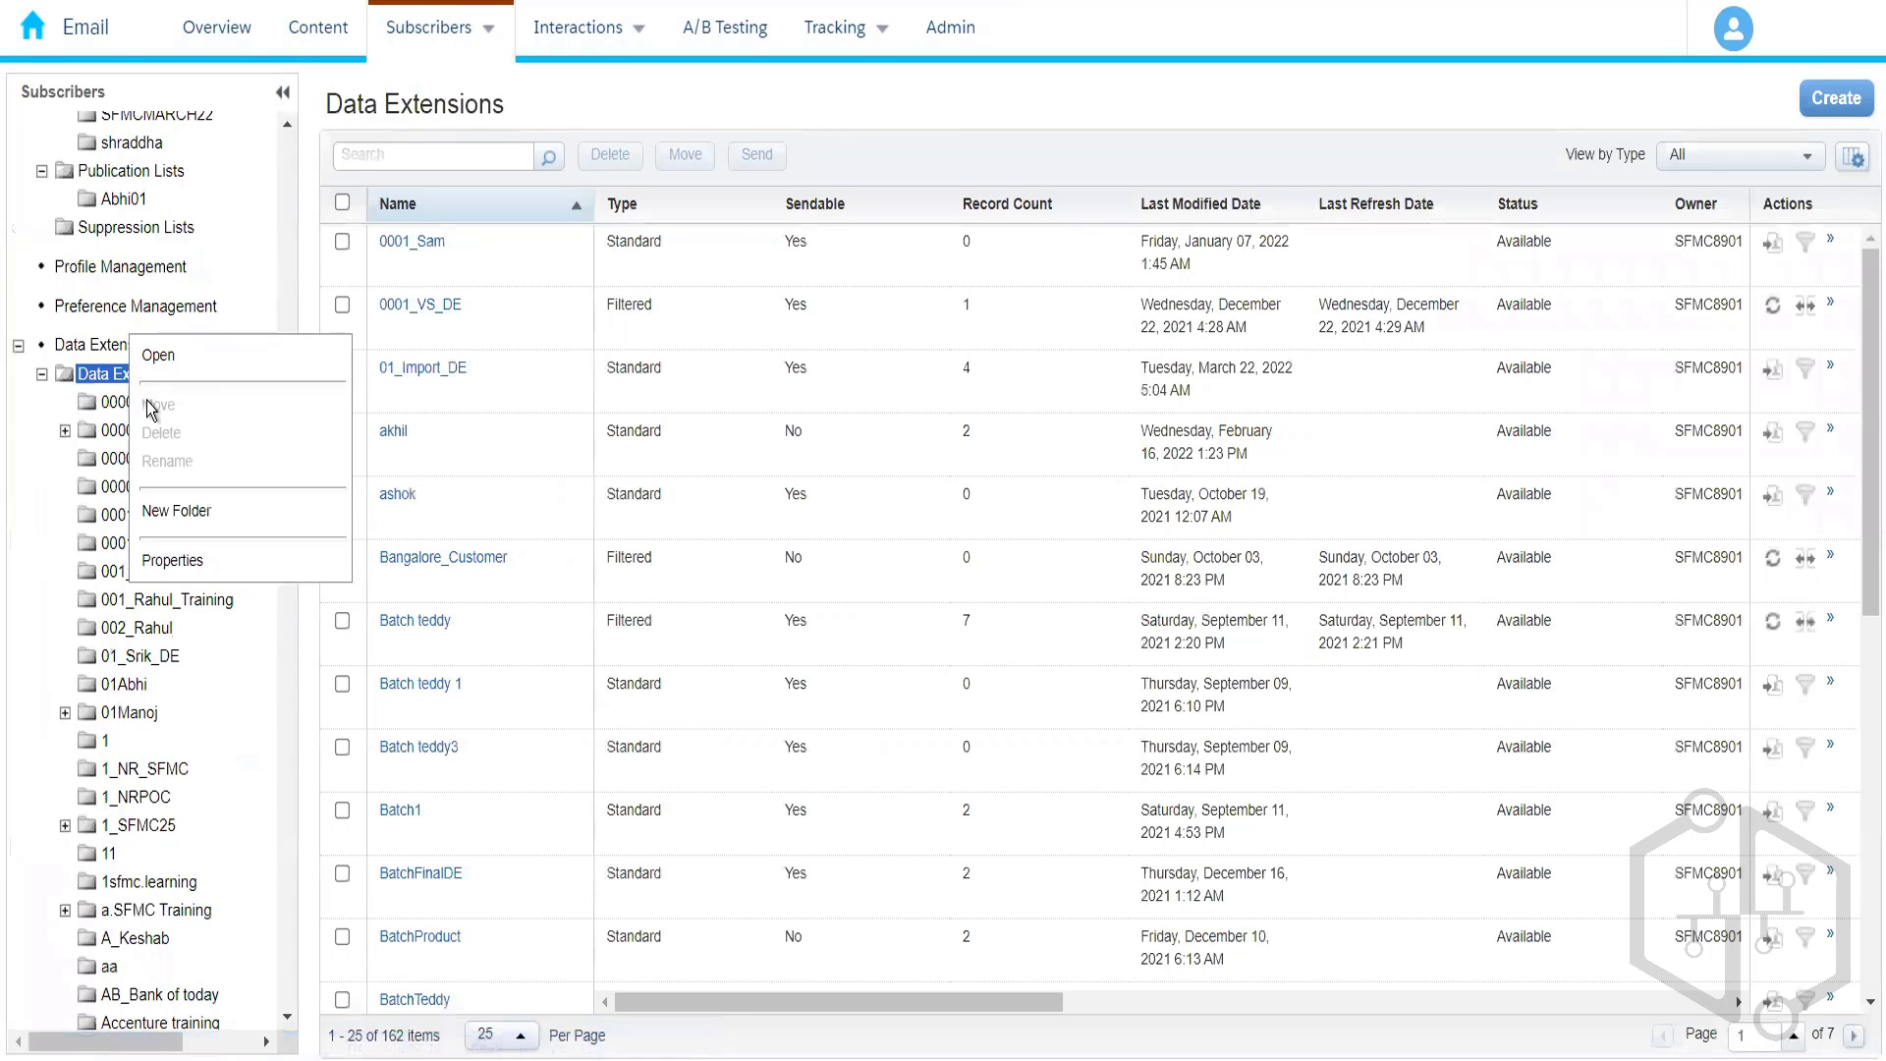
{"action": "left_click", "coordinate": [185, 509]}
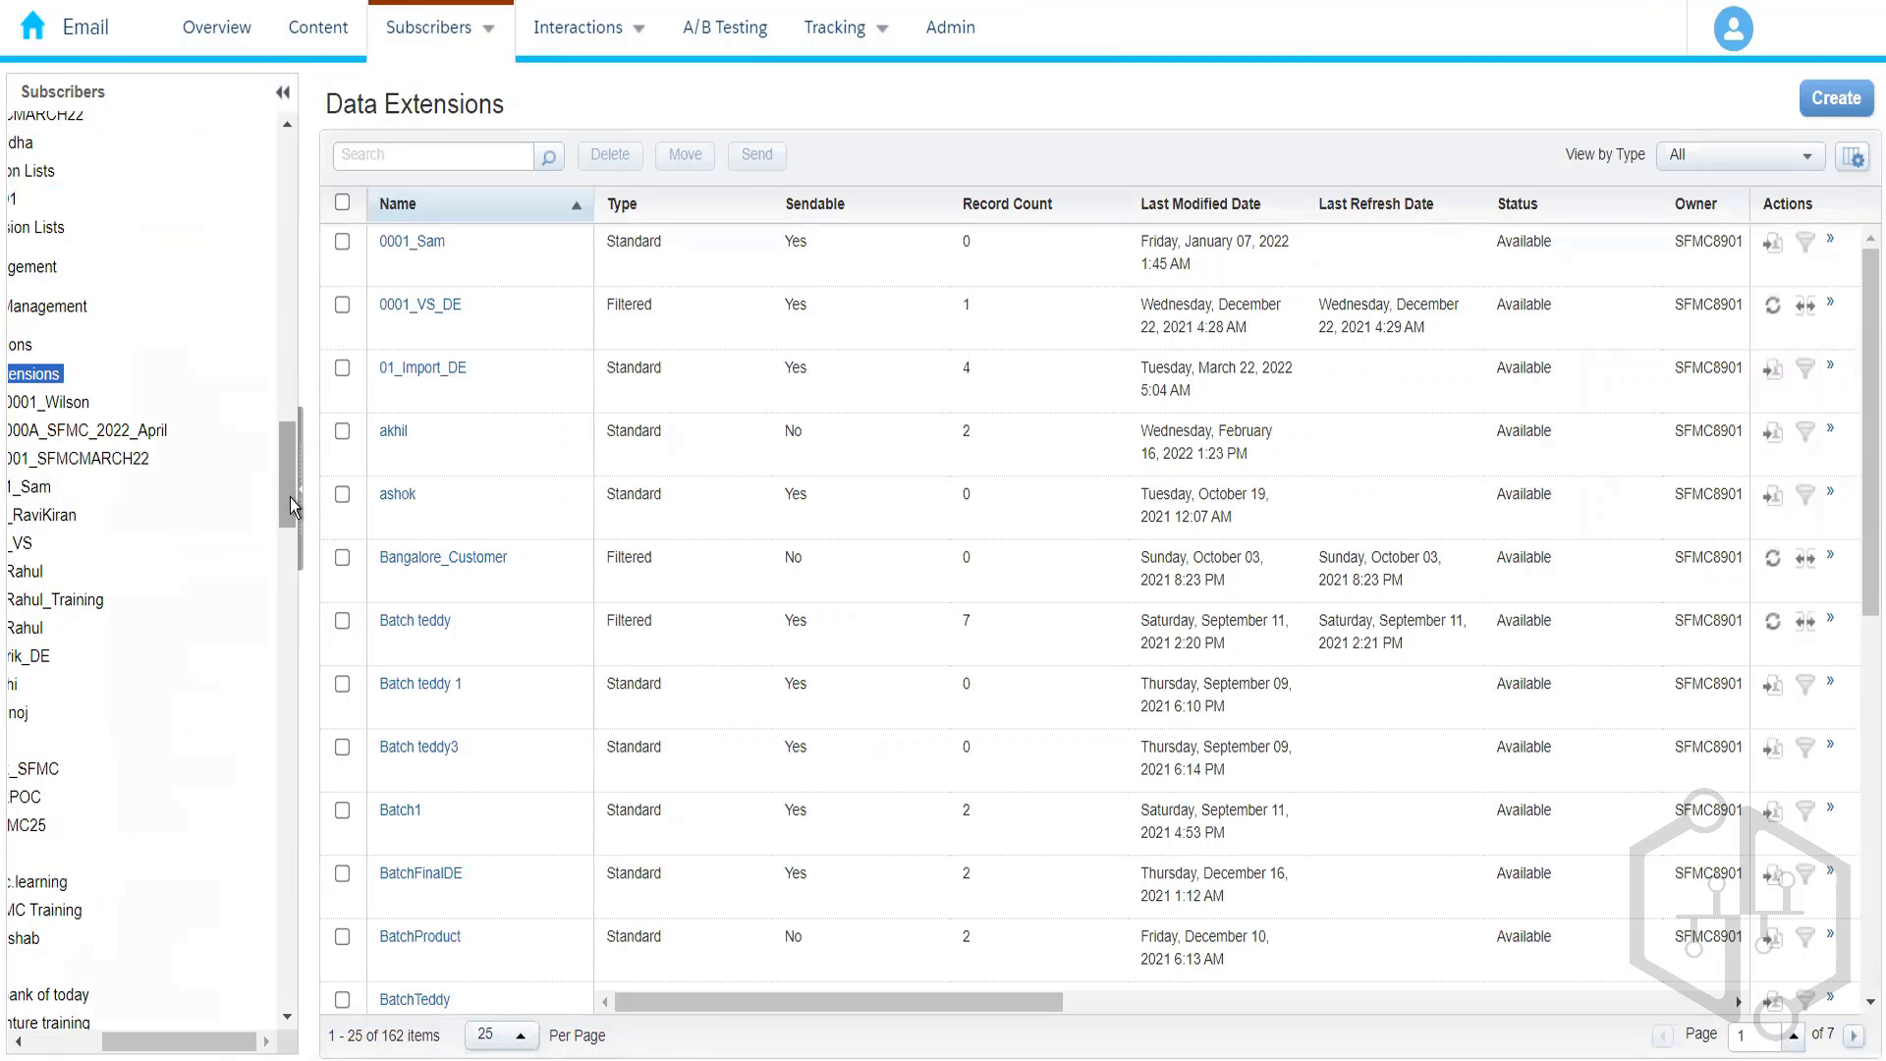
{"action": "left_click_drag", "start_coordinate": [285, 496], "coordinate": [282, 601]}
{"action": "left_click_drag", "start_coordinate": [206, 1041], "coordinate": [133, 1041]}
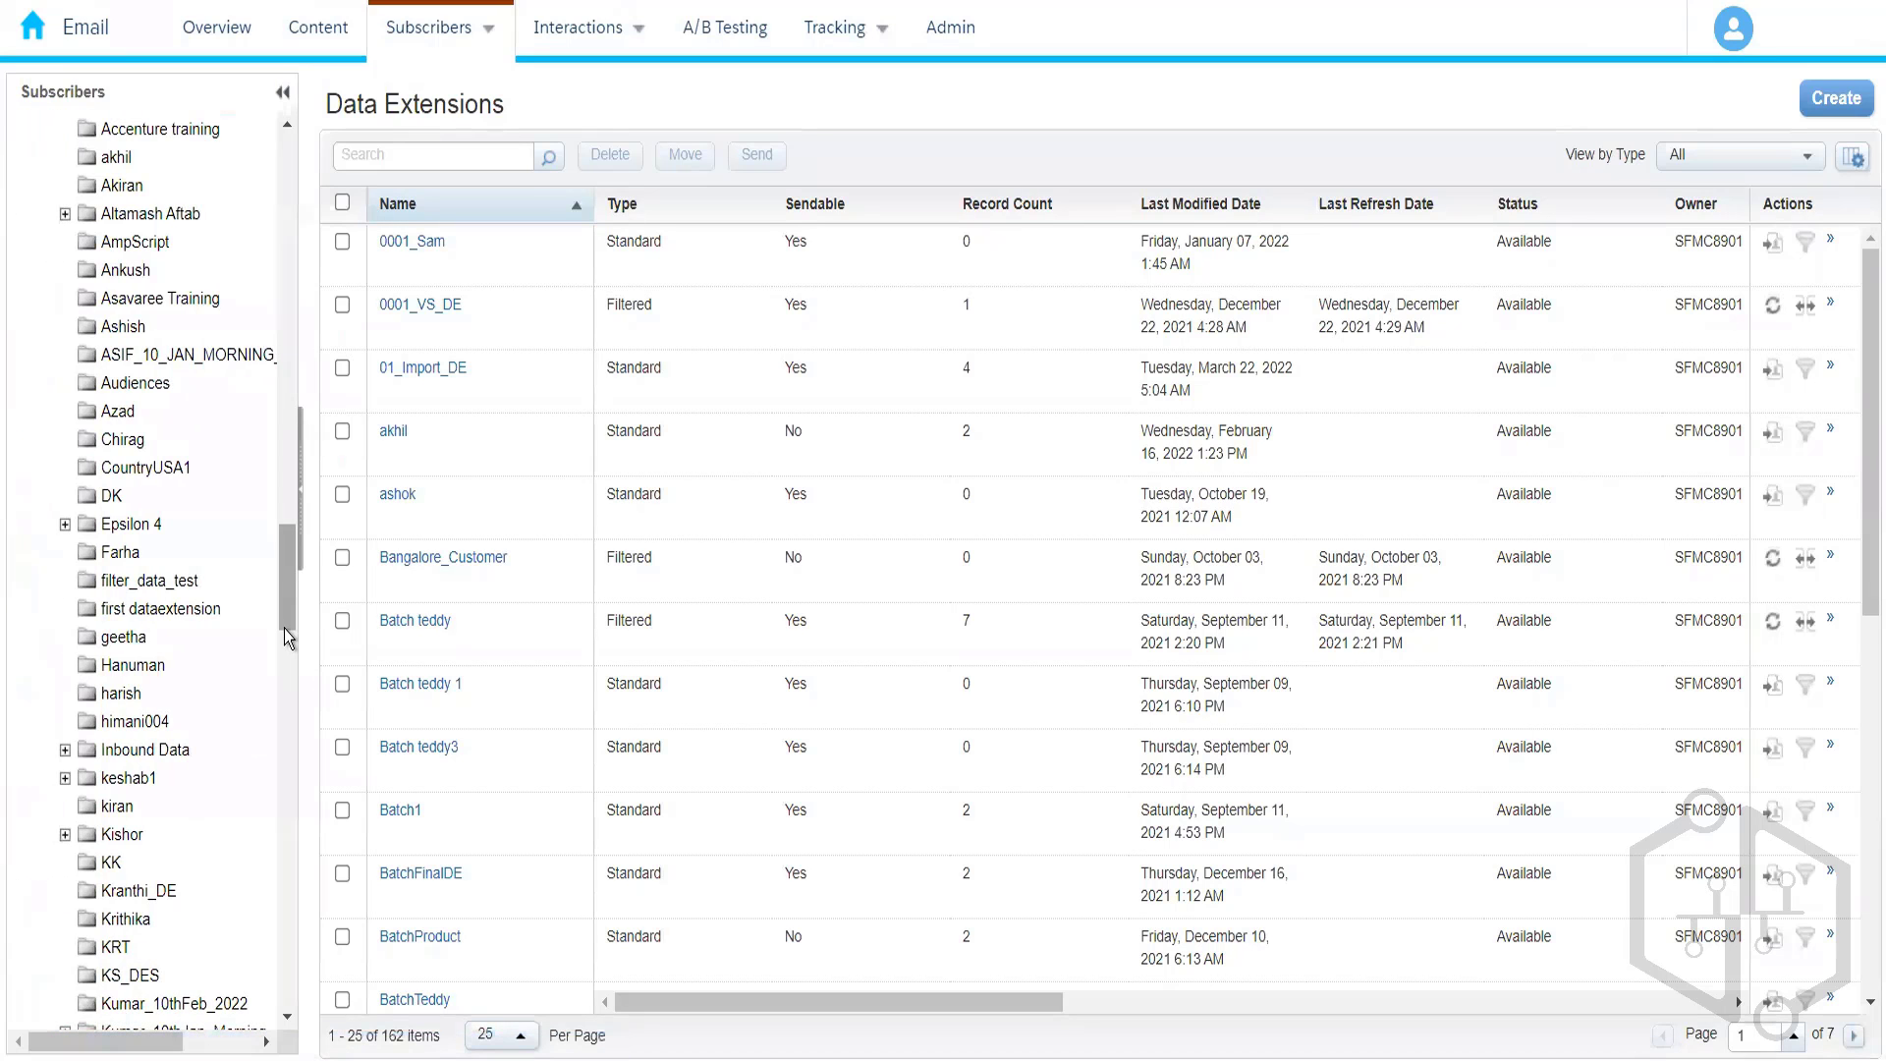
{"action": "left_click_drag", "start_coordinate": [285, 629], "coordinate": [286, 986]}
{"action": "type", "text": "00"}
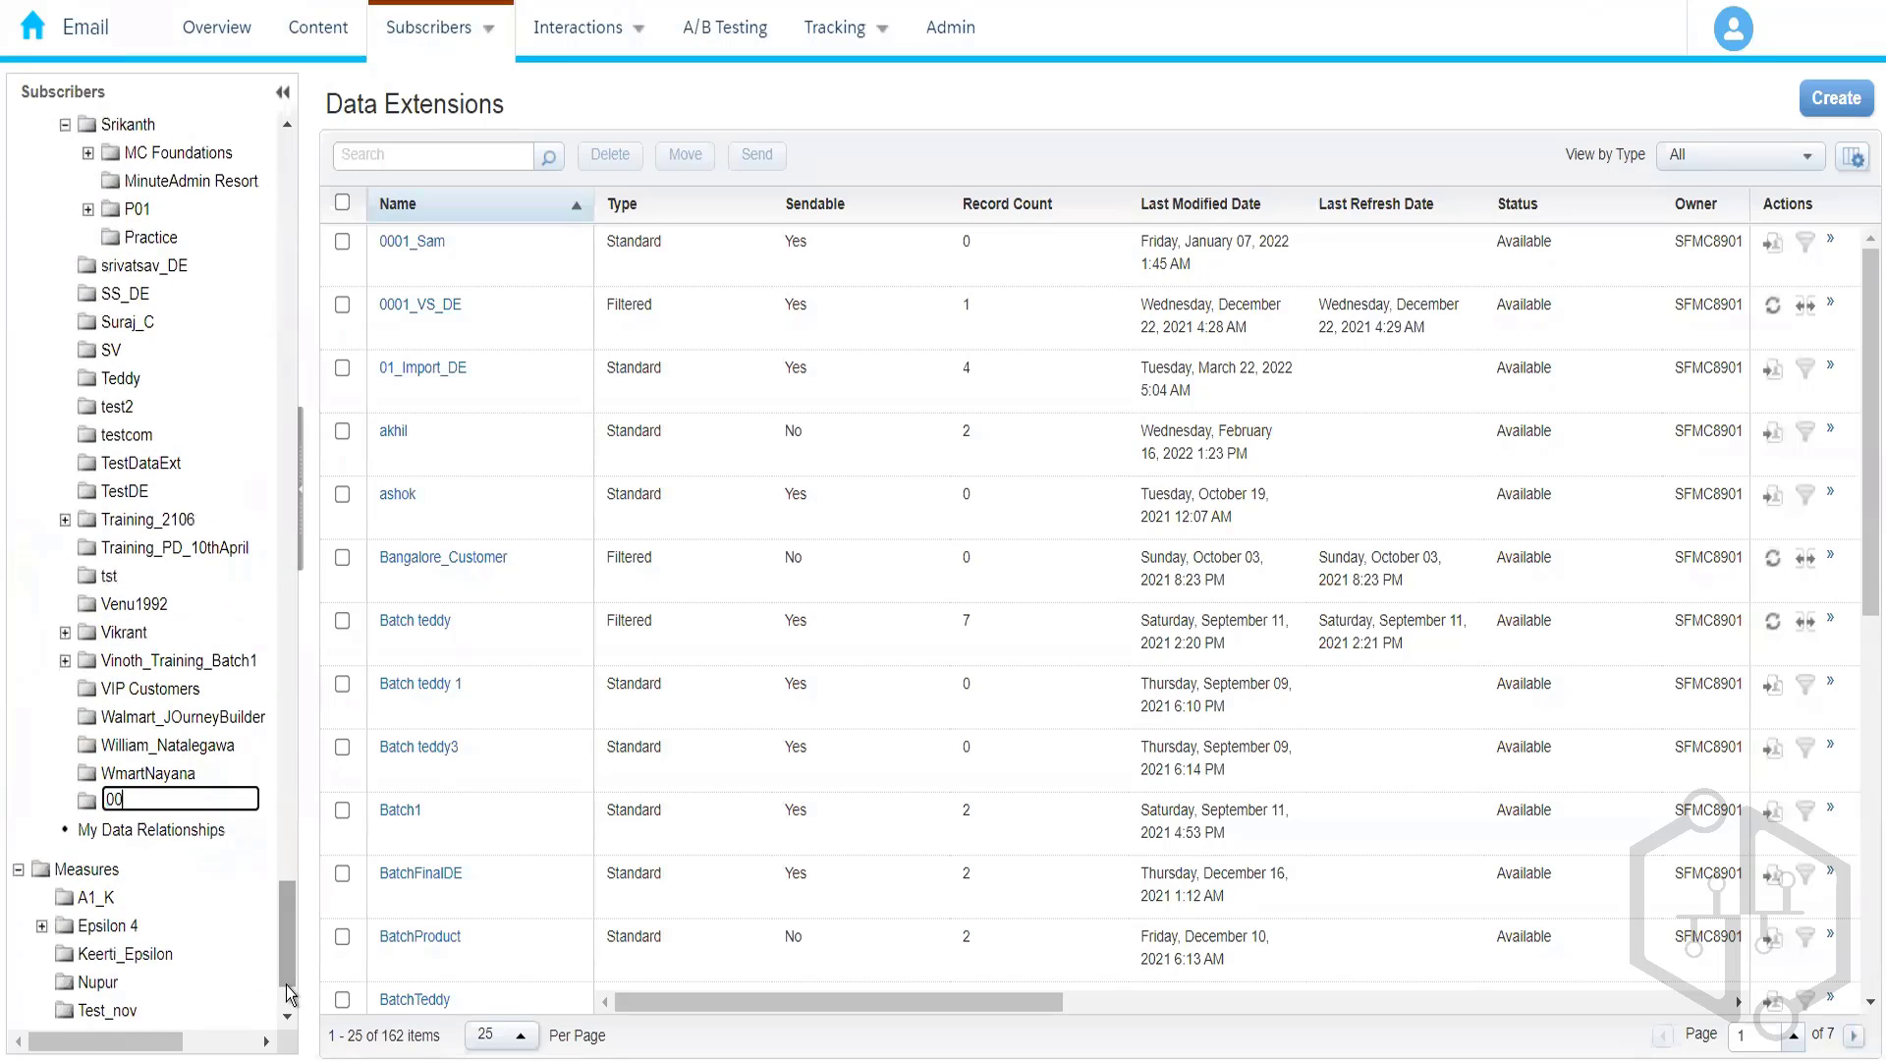
{"action": "type", "text": "4_Rahul"}
{"action": "key", "text": "Return"}
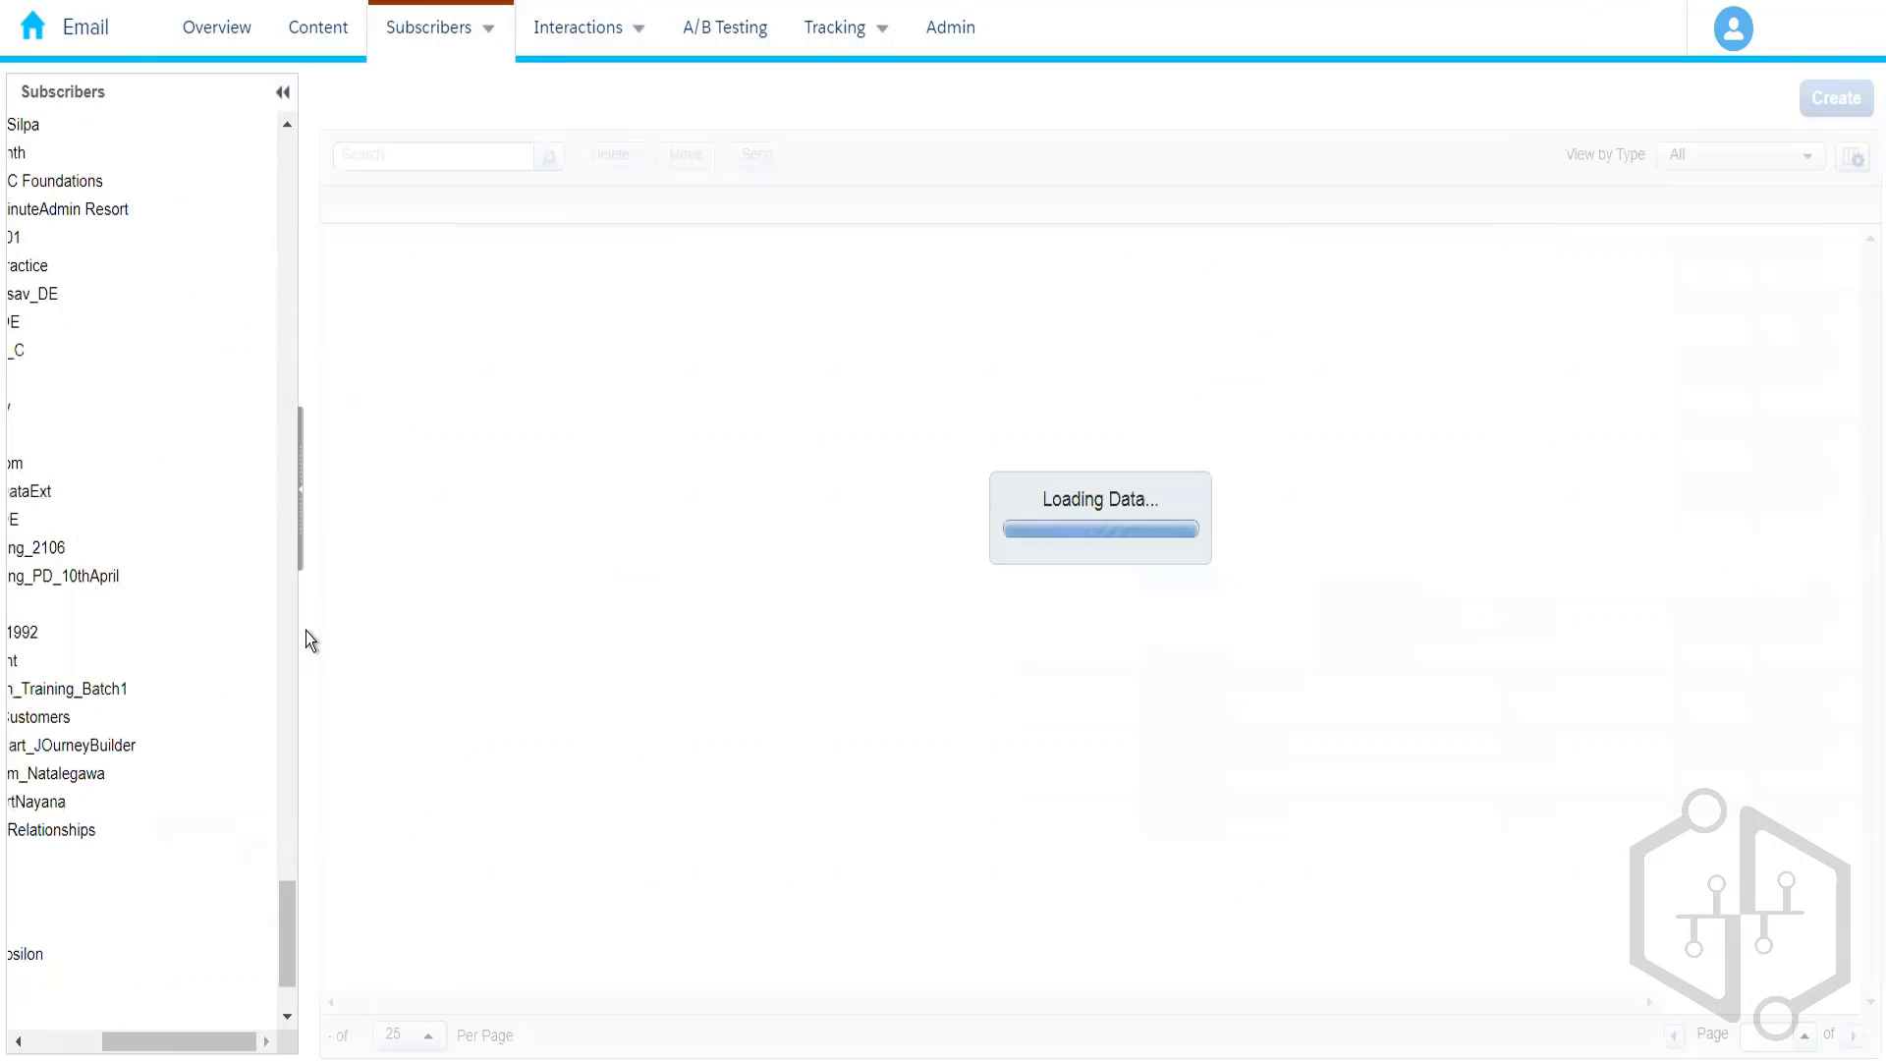
{"action": "left_click_drag", "start_coordinate": [202, 1049], "coordinate": [128, 1047]}
{"action": "left_click_drag", "start_coordinate": [297, 587], "coordinate": [303, 491]}
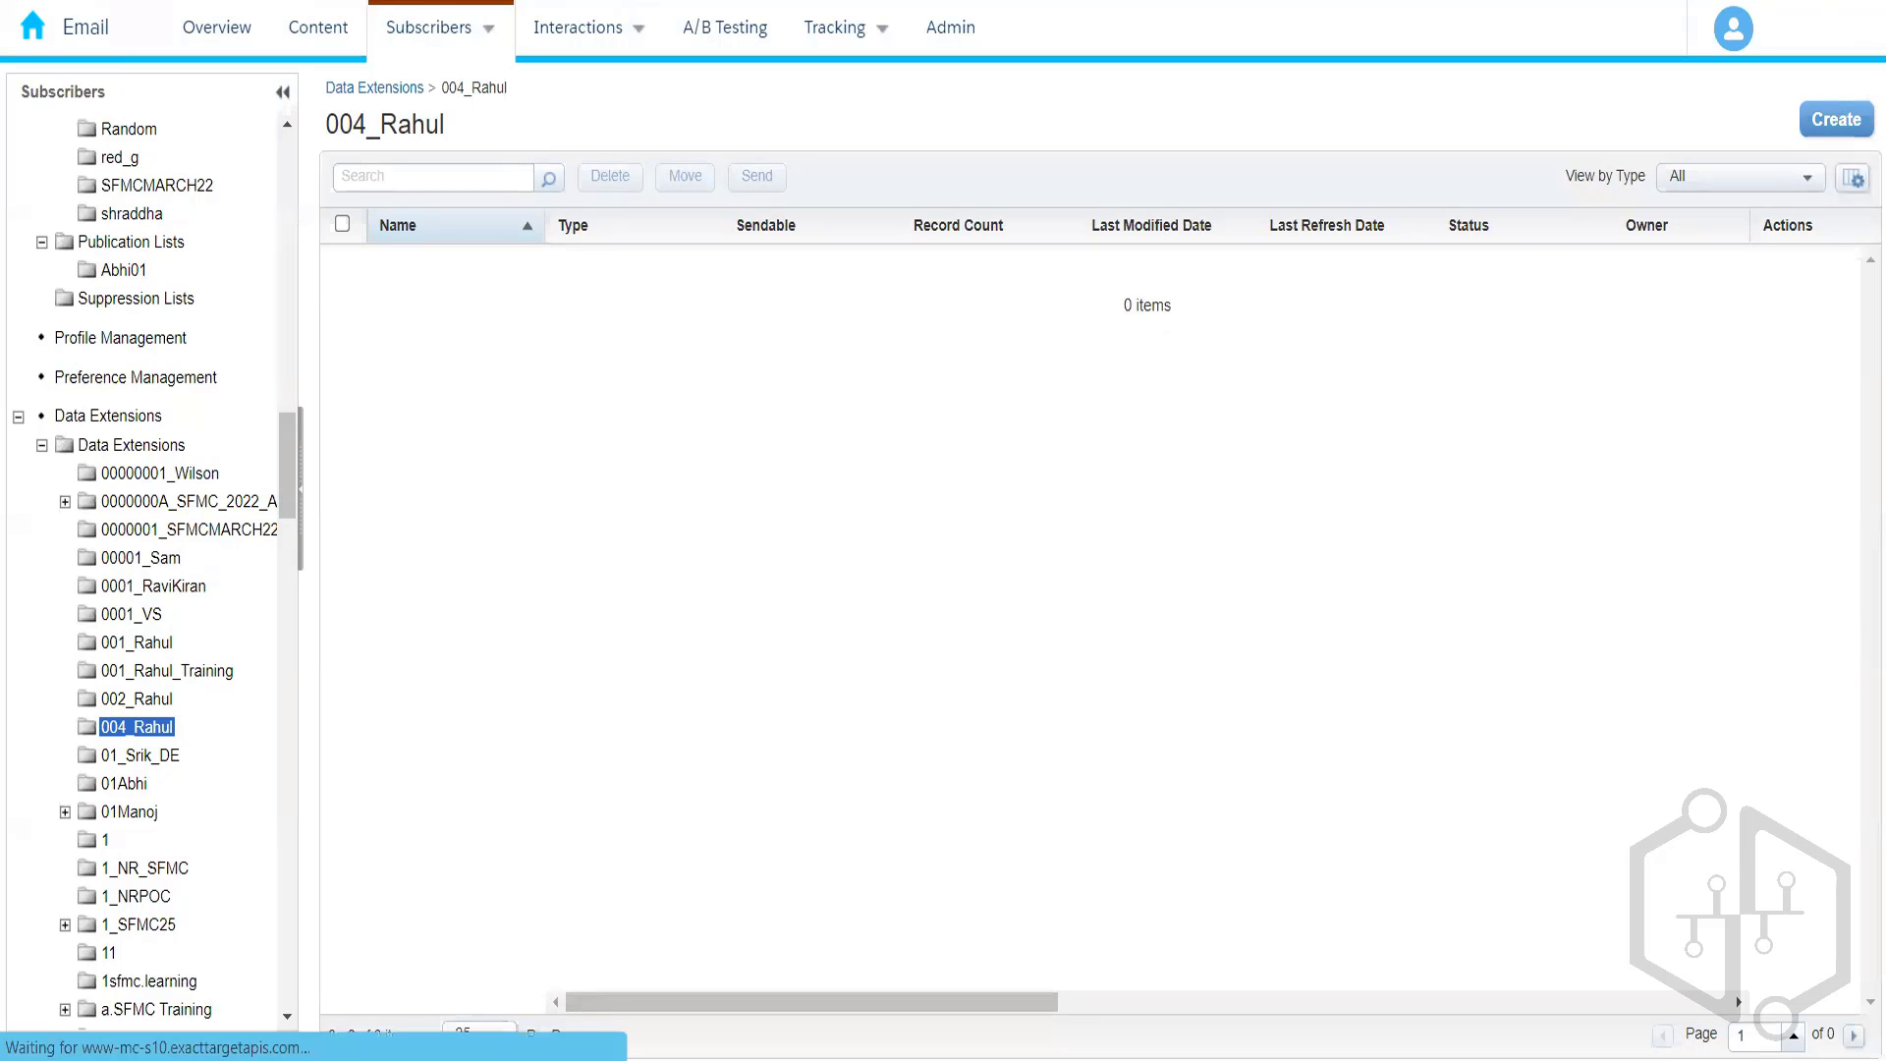
- Create a new Standard Data Extension located in the 004_Rahul folder
{"action": "left_click", "coordinate": [1836, 119]}
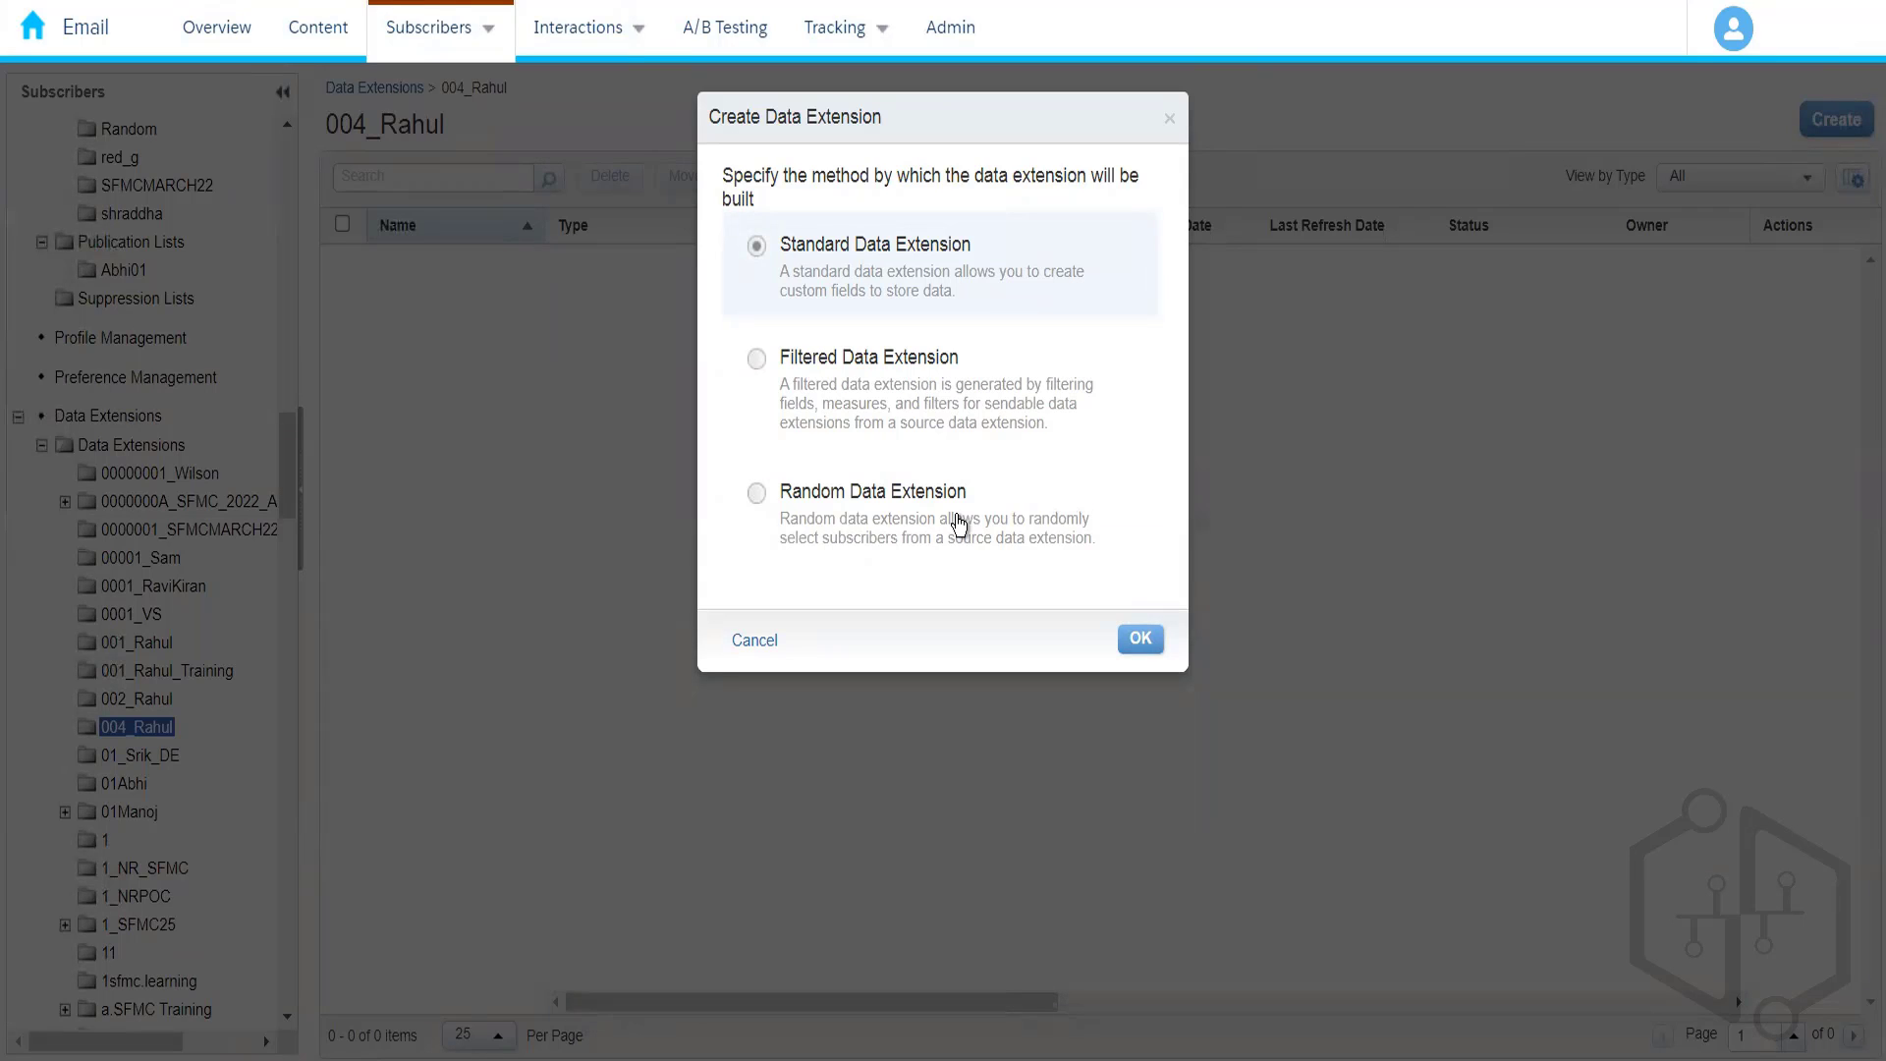
{"action": "left_click", "coordinate": [1139, 637]}
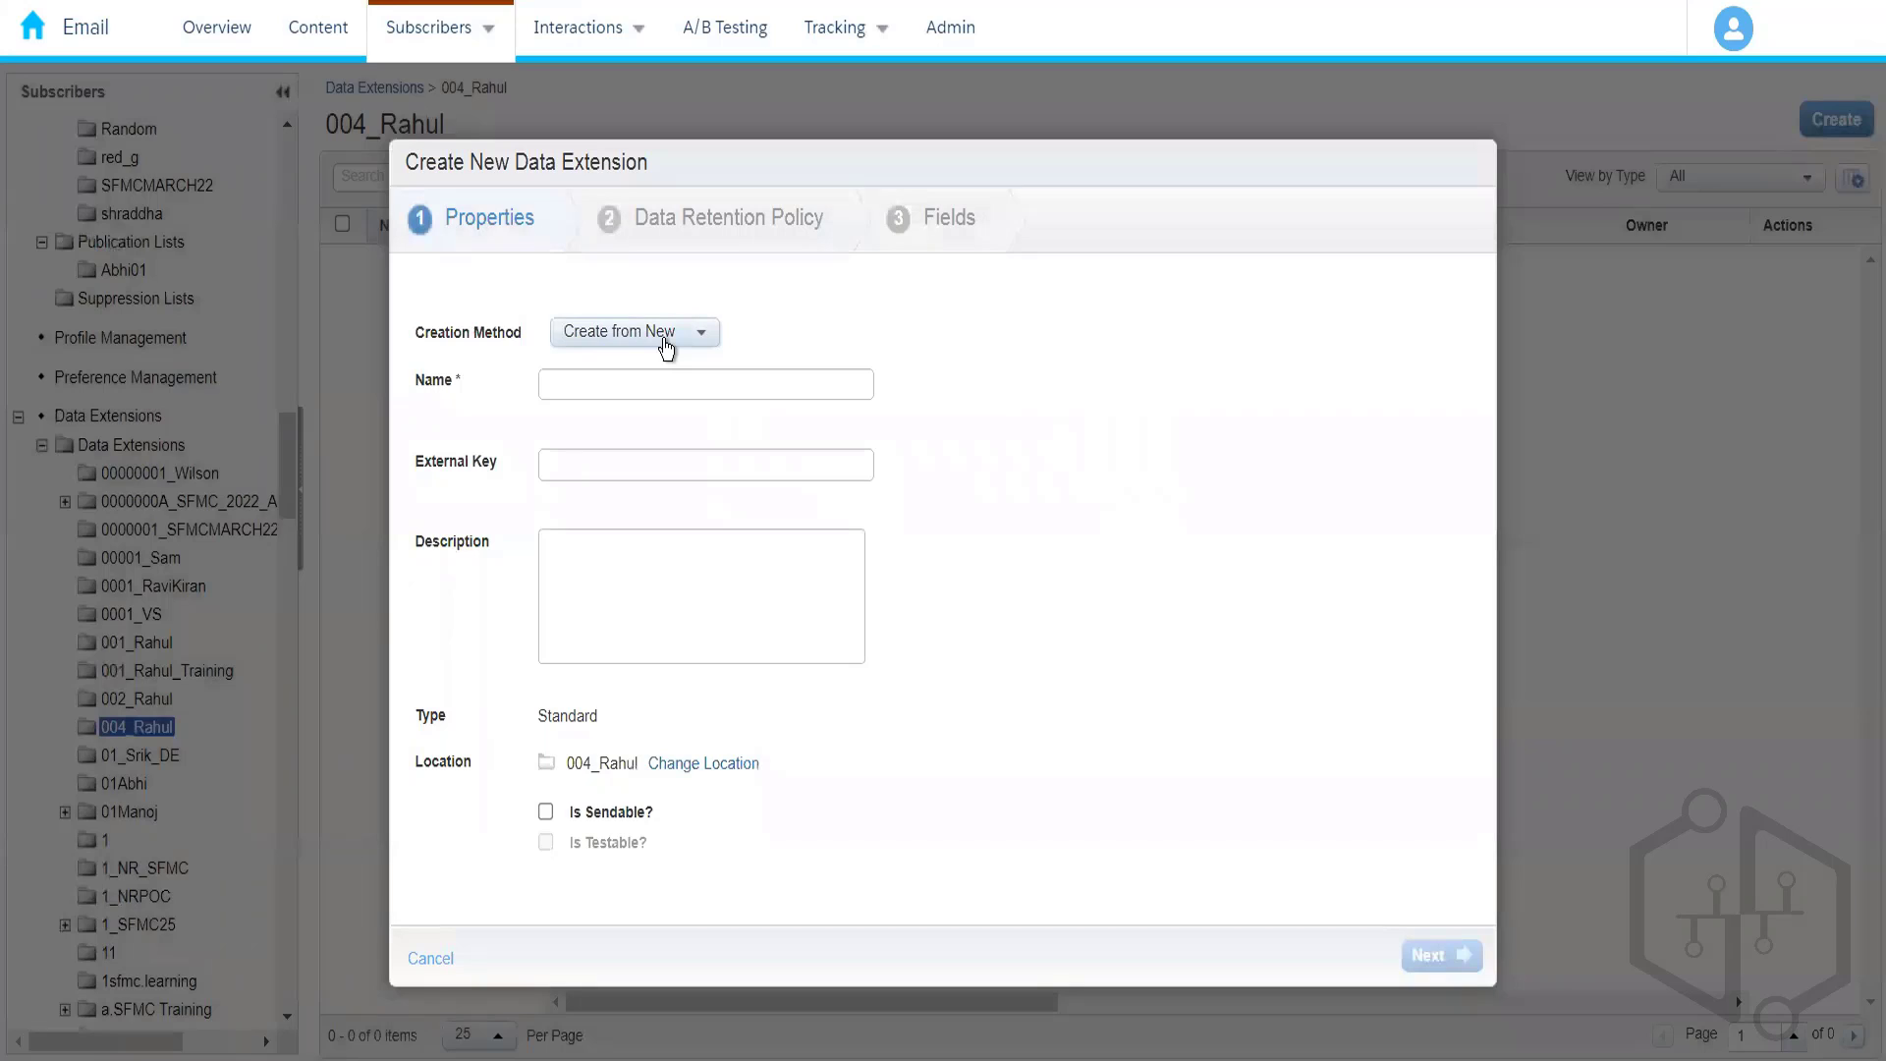
{"action": "left_click", "coordinate": [664, 339]}
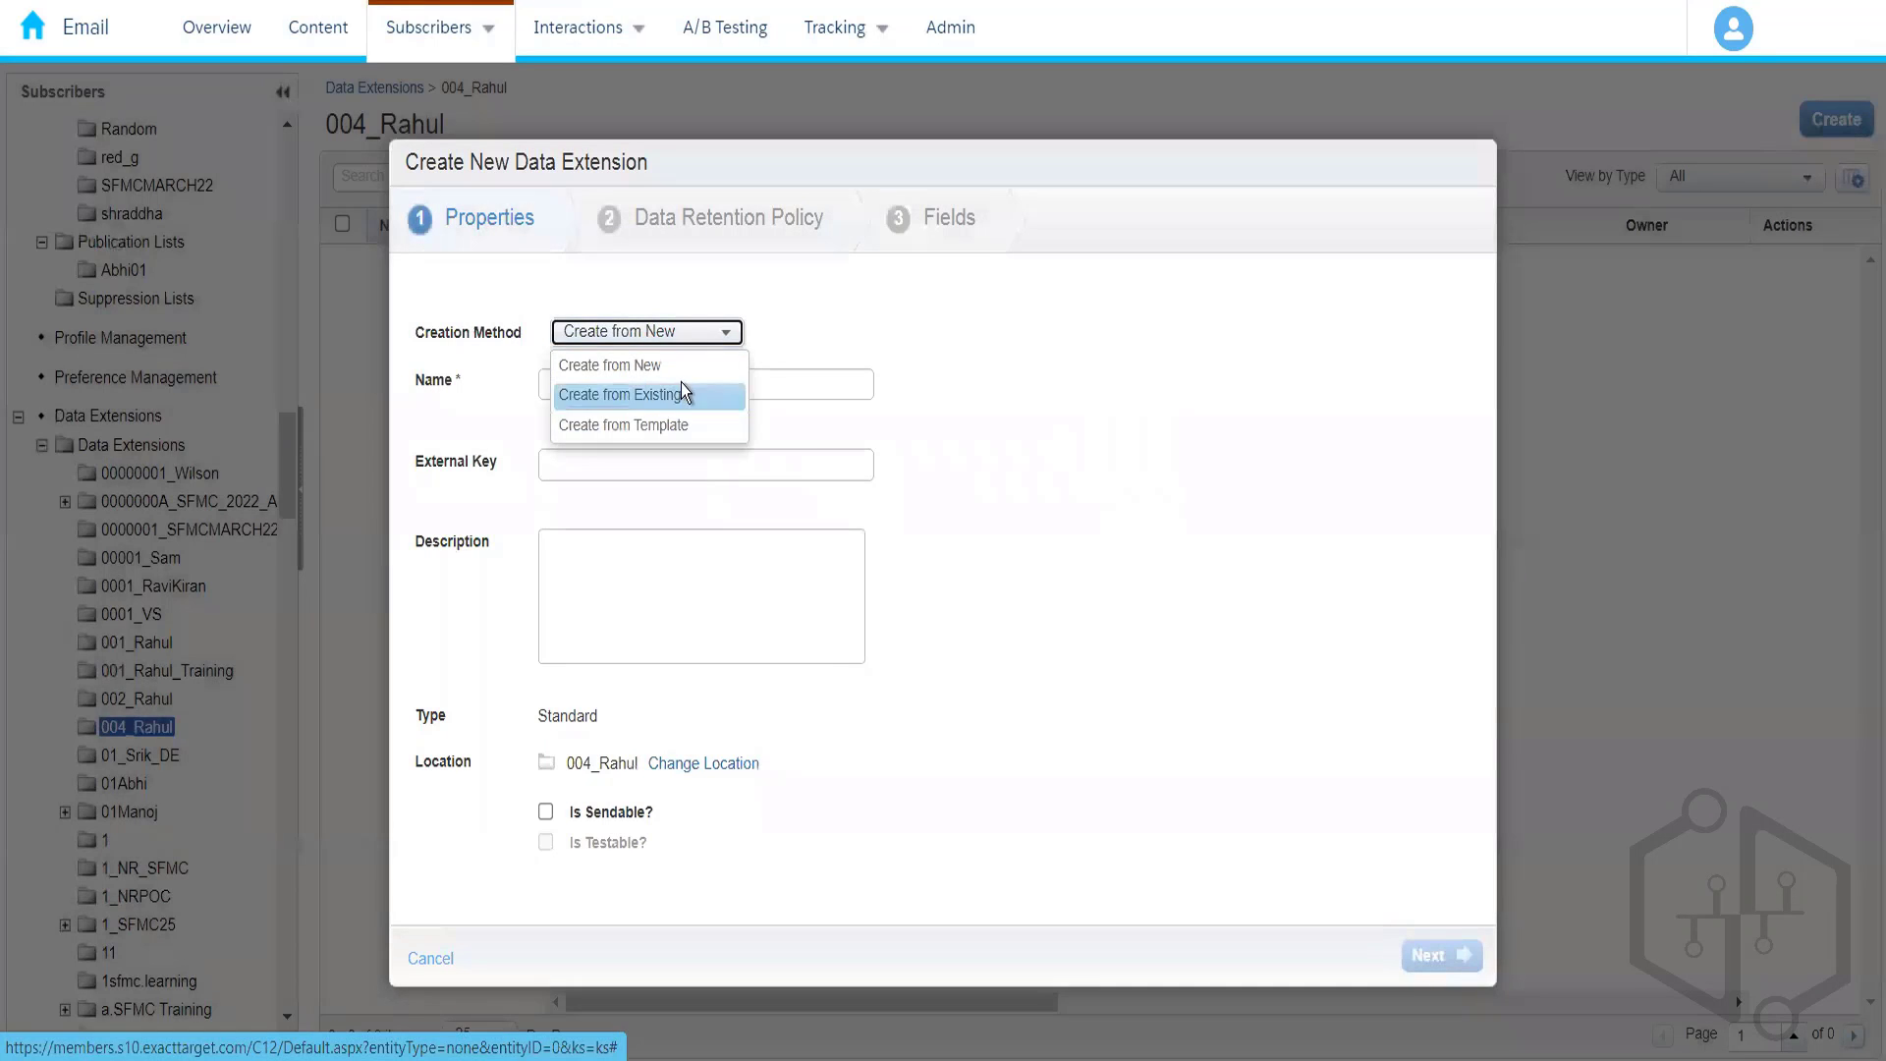
{"action": "left_click", "coordinate": [687, 368]}
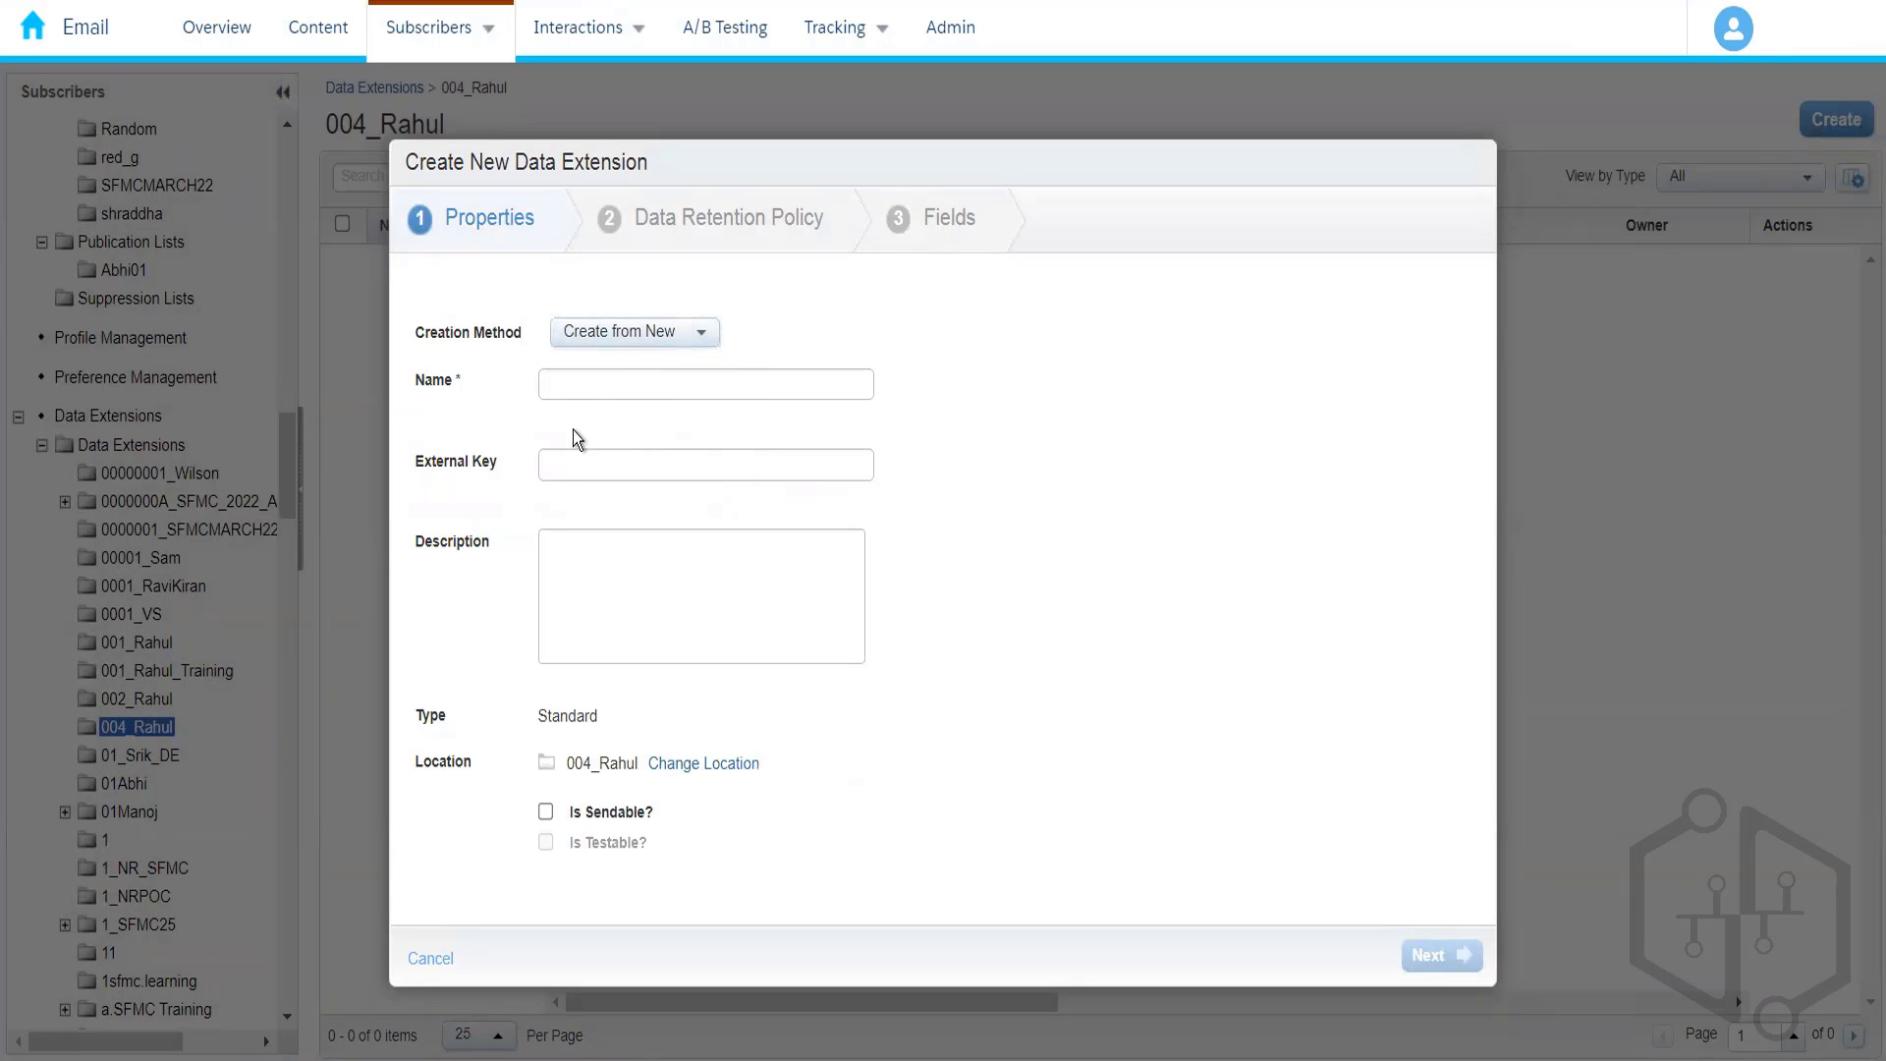
{"action": "left_click", "coordinate": [652, 339]}
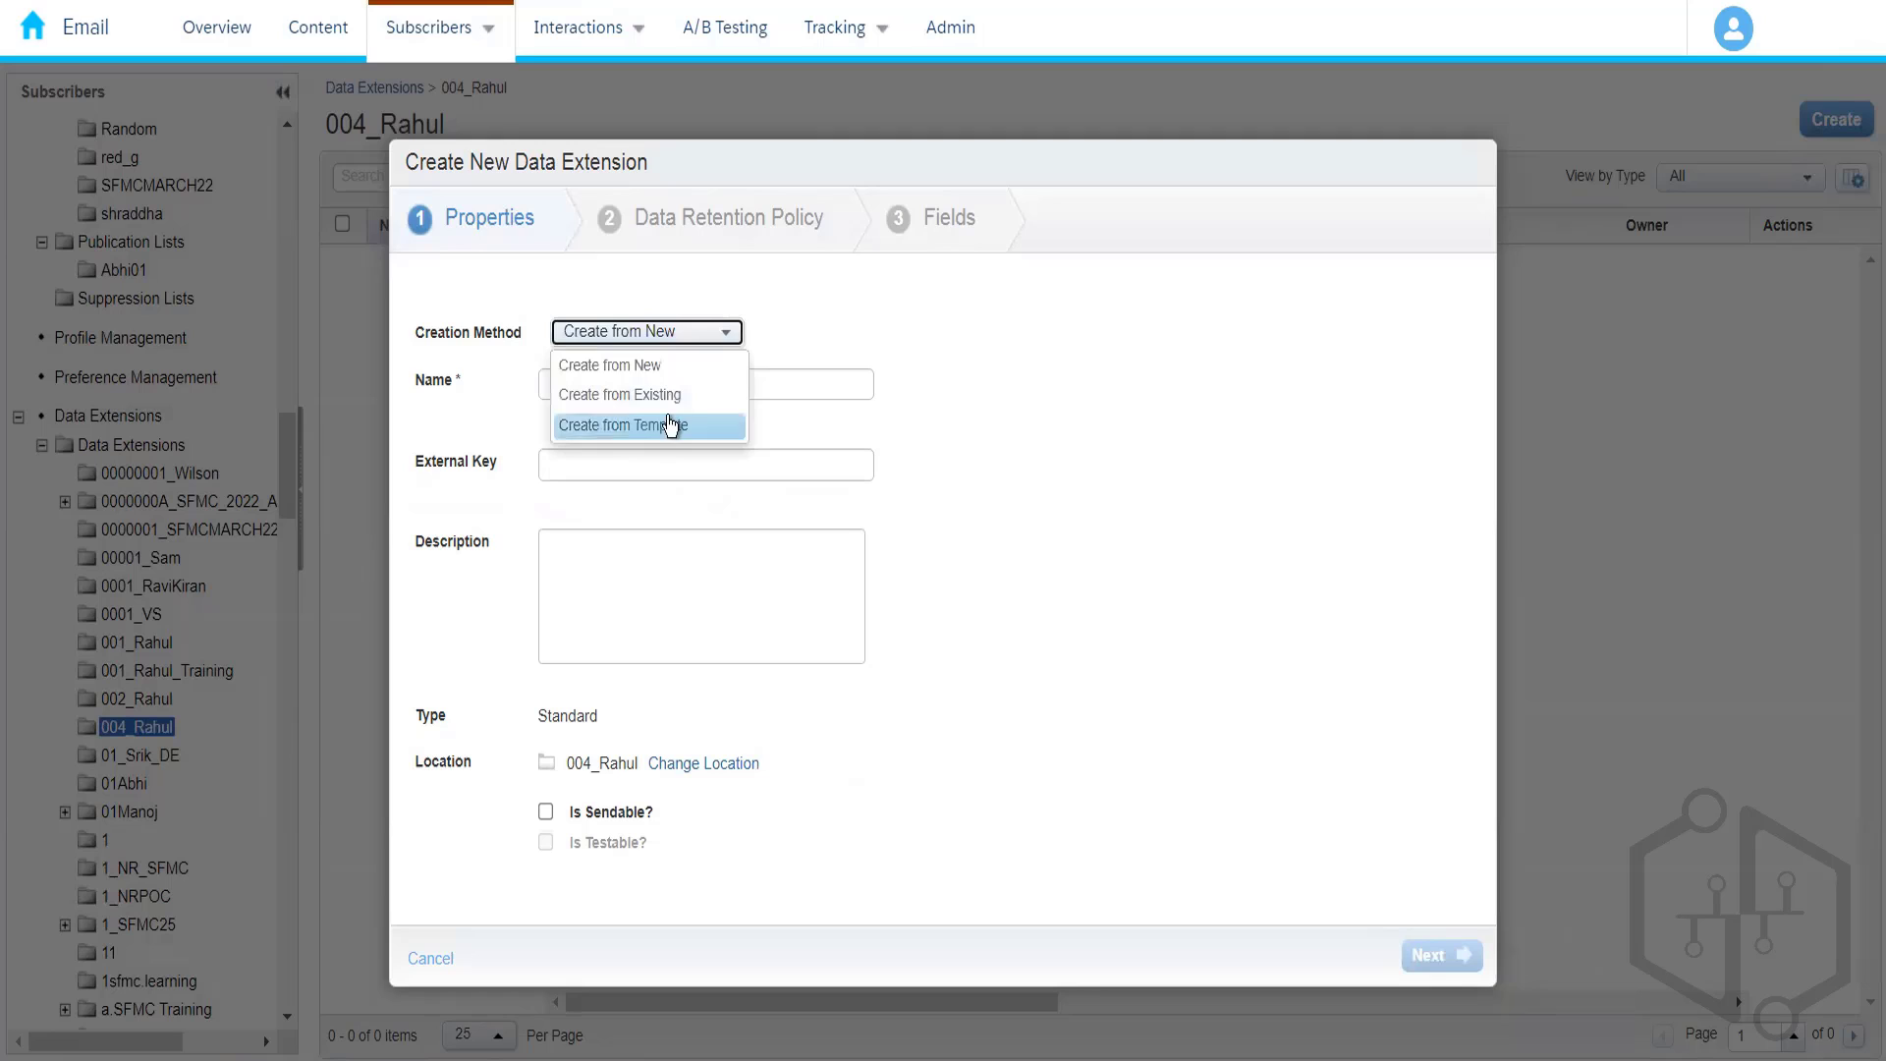
{"action": "left_click", "coordinate": [827, 299]}
{"action": "left_click", "coordinate": [618, 387]}
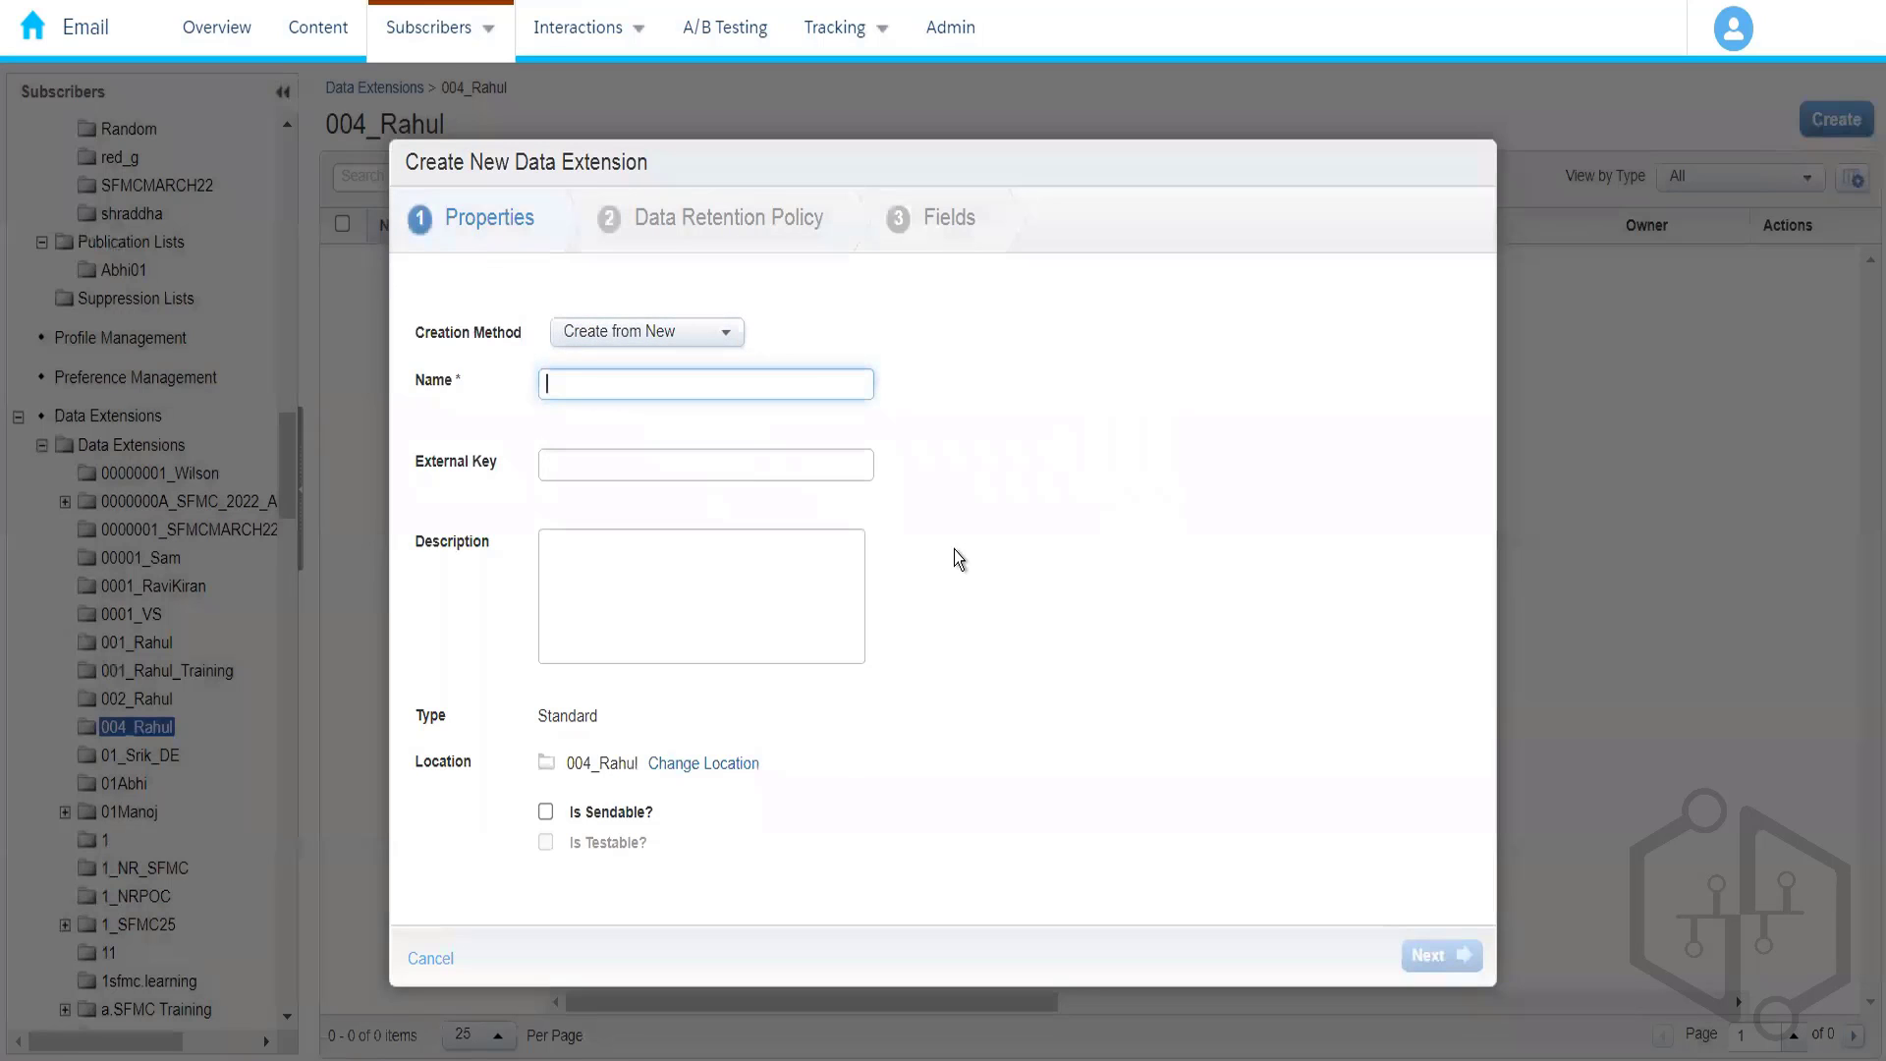
- Name it Amazon_Customers, described as 'This data extension stores personal information of customers'
{"action": "type", "text": "Amaz"}
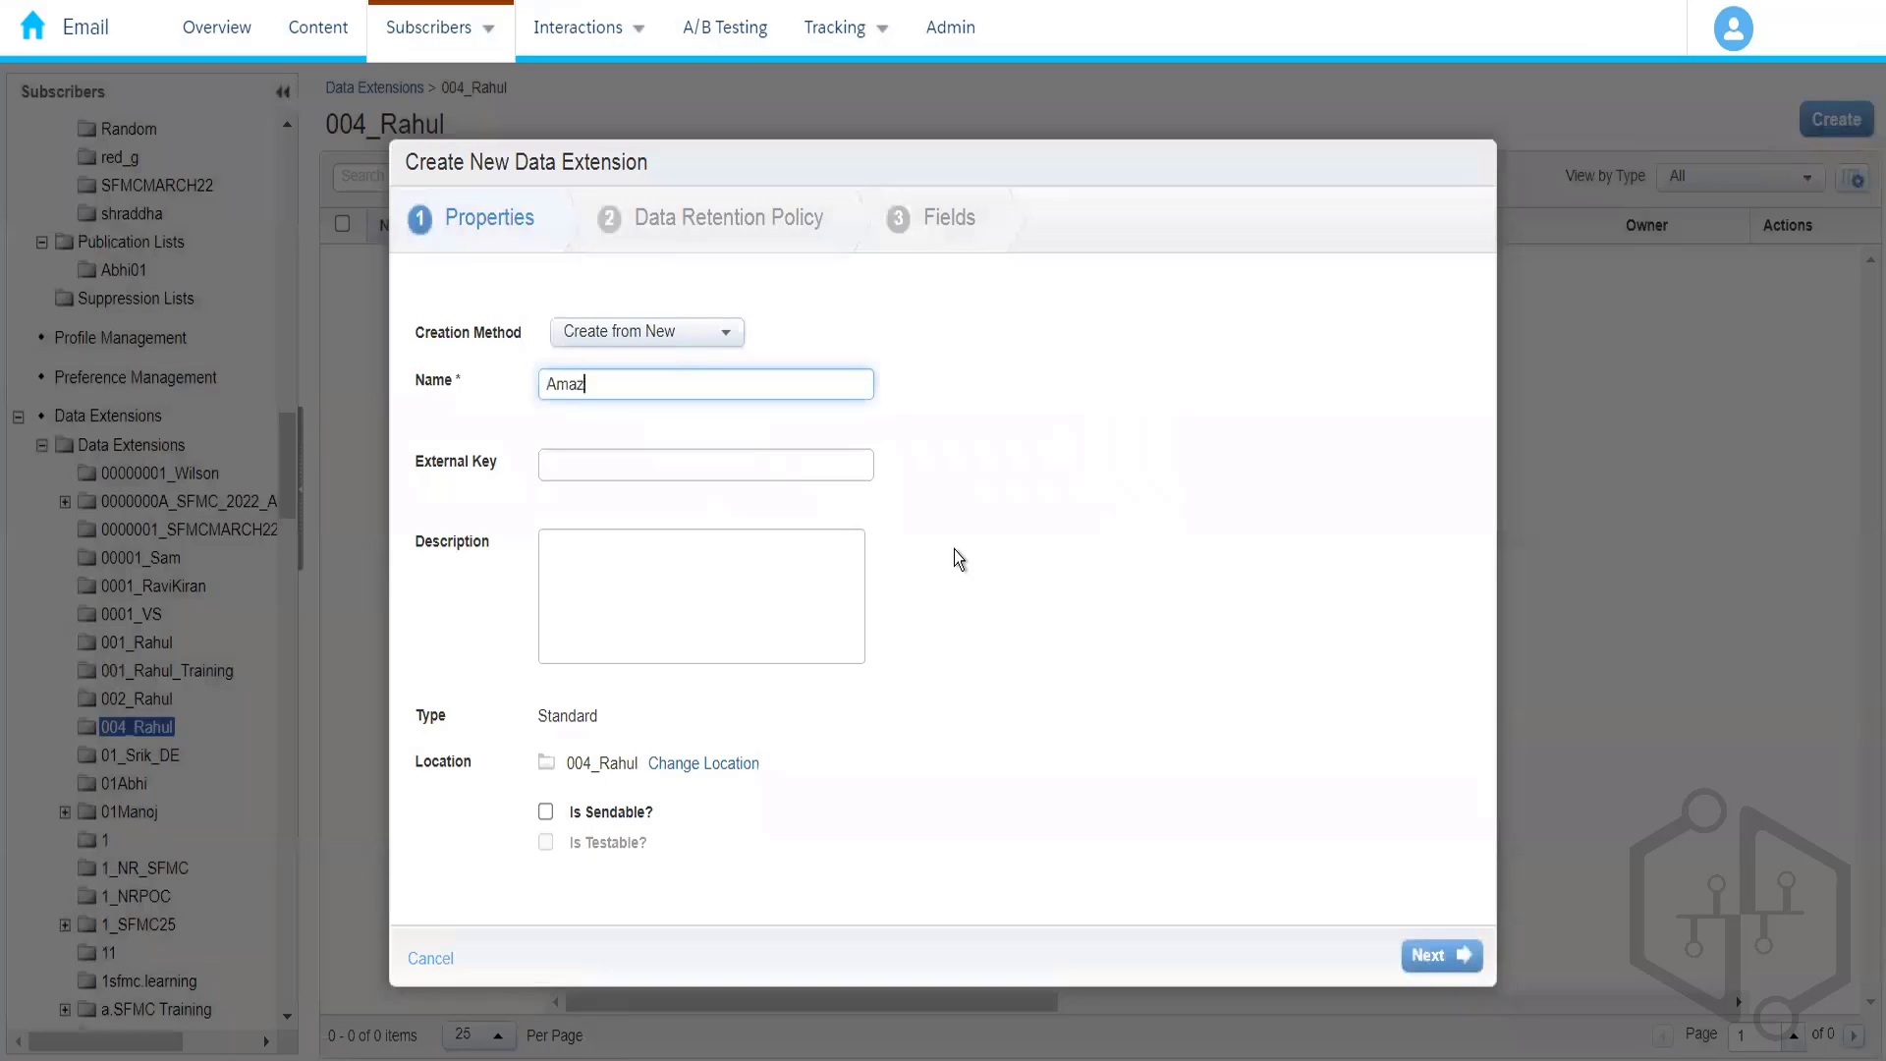
{"action": "type", "text": "on_Customers"}
{"action": "left_click", "coordinate": [993, 481]}
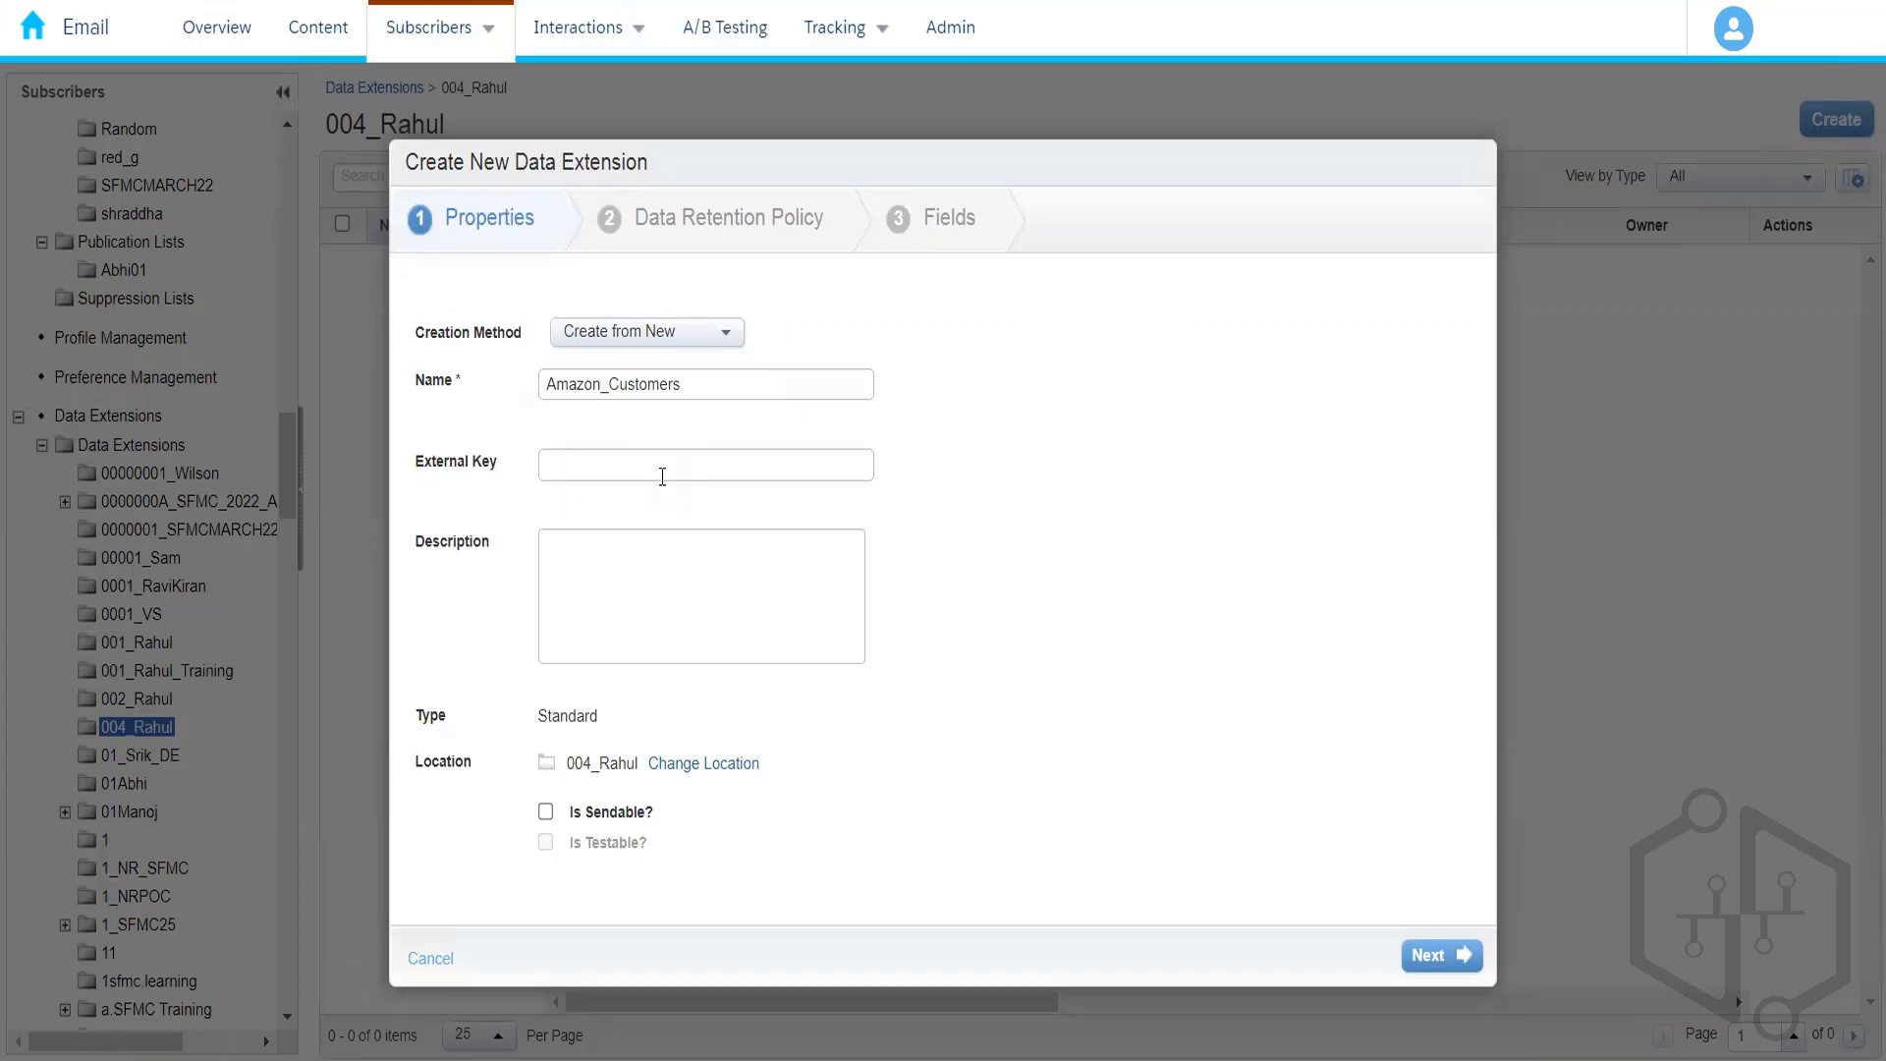
{"action": "left_click", "coordinate": [682, 616]}
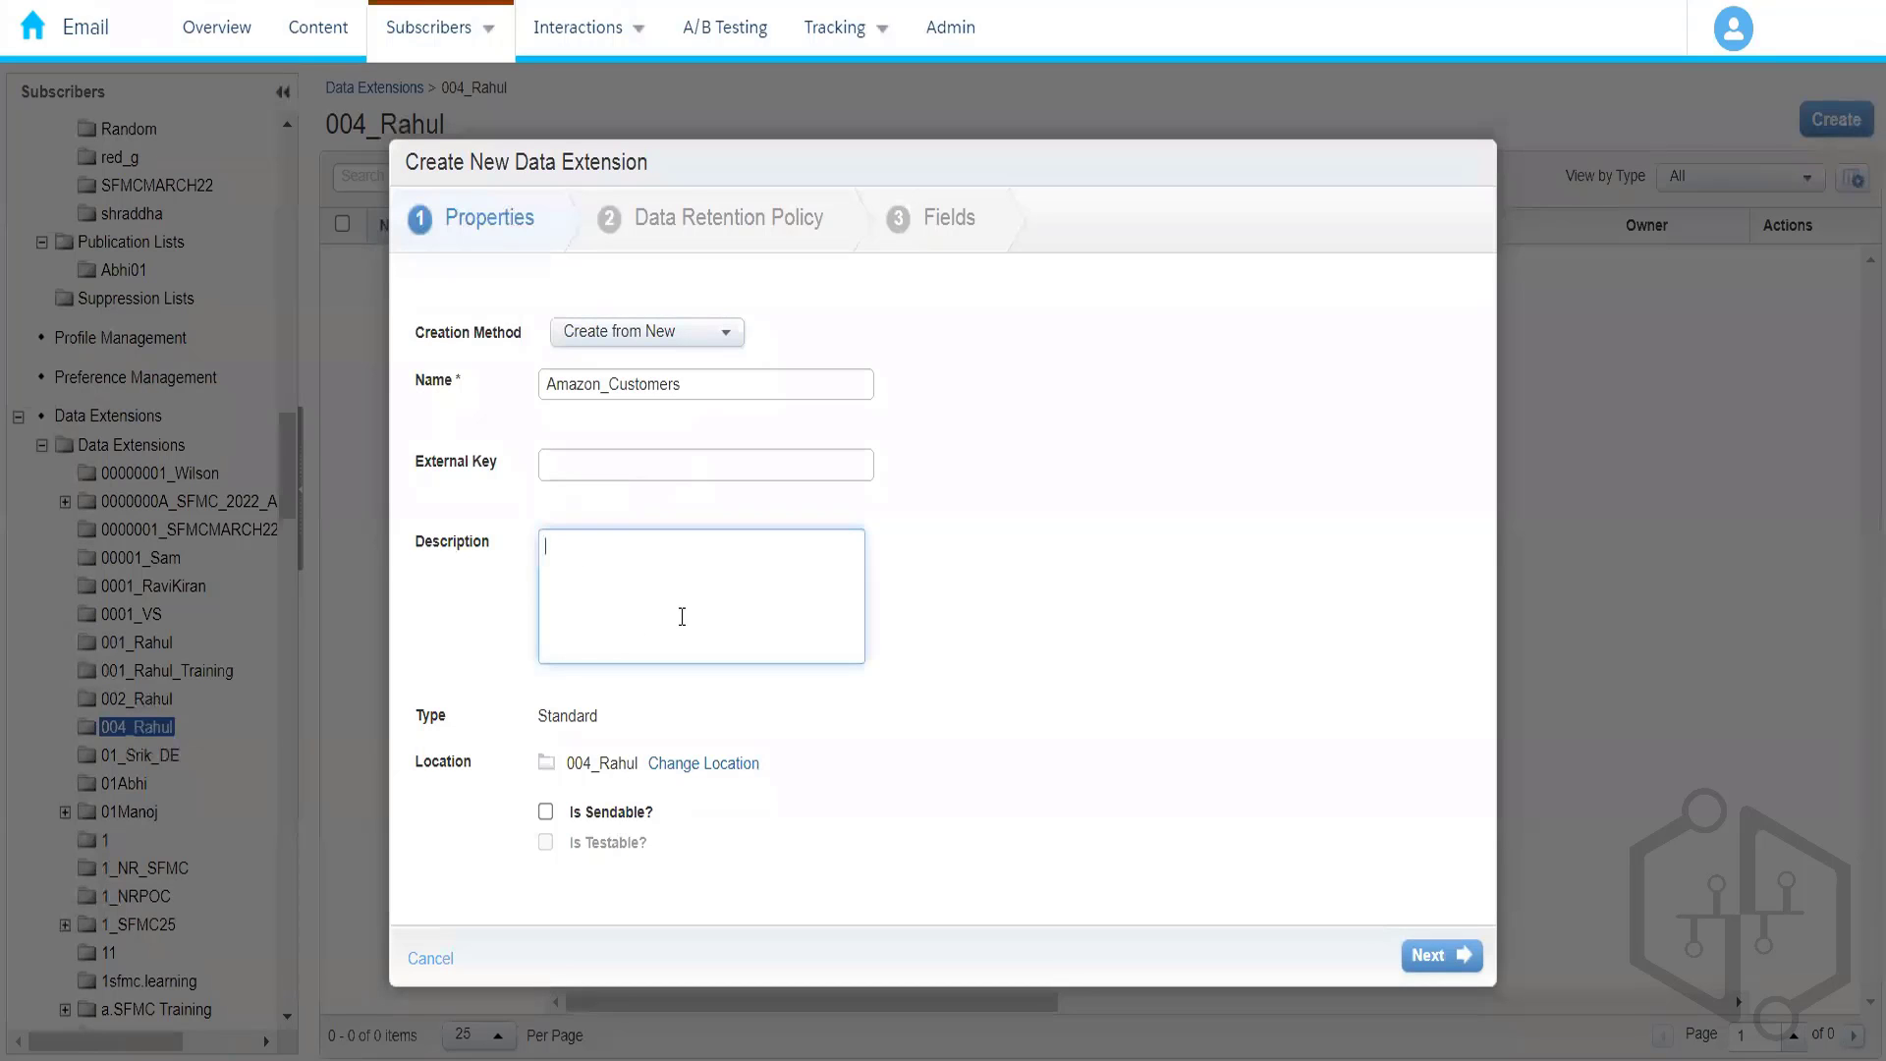
{"action": "type", "text": "This data extension stores personal "}
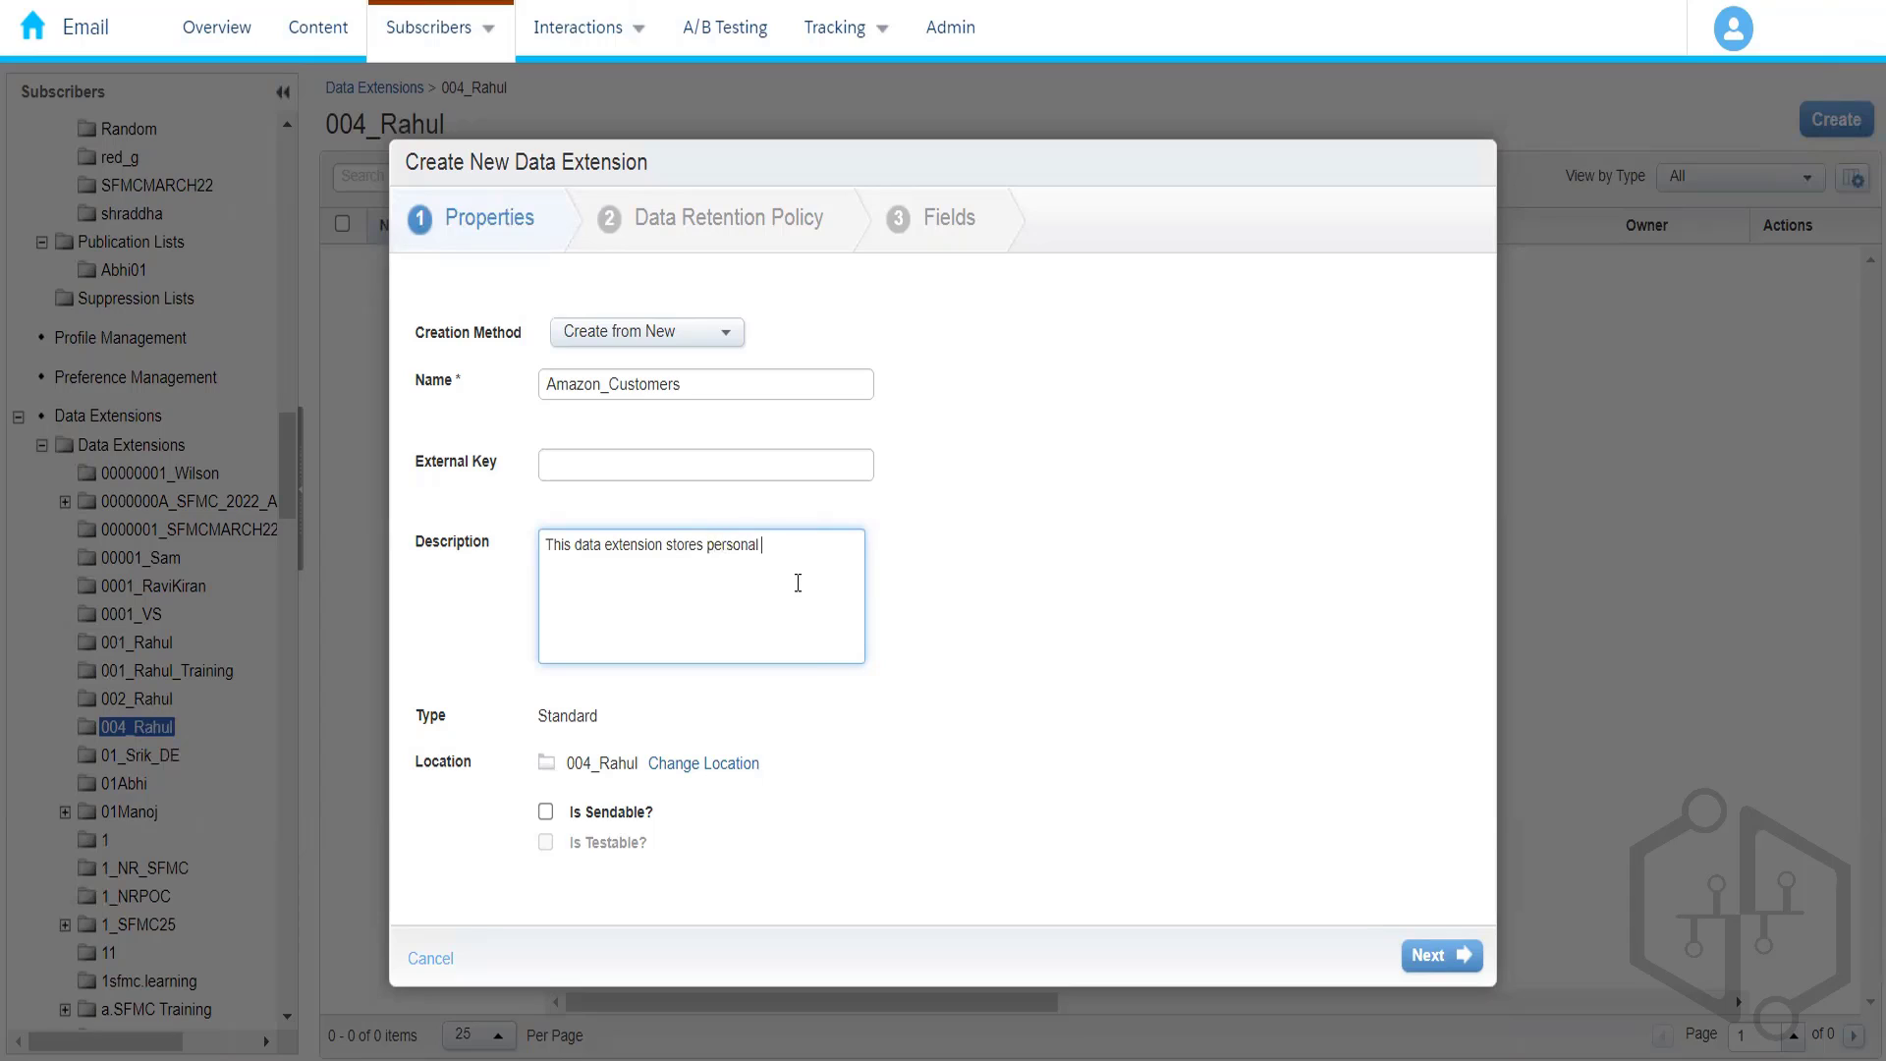
{"action": "type", "text": "informatio"}
{"action": "type", "text": "n "}
{"action": "type", "text": "."}
{"action": "type", "text": " about"}
{"action": "key", "text": "BackSpace"}
{"action": "key", "text": "BackSpace"}
{"action": "key", "text": "BackSpace"}
{"action": "key", "text": "BackSpace"}
{"action": "key", "text": "BackSpace"}
{"action": "key", "text": "BackSpace"}
{"action": "key", "text": "BackSpace"}
{"action": "type", "text": "."}
{"action": "type", "text": " of customer"}
{"action": "type", "text": "s"}
{"action": "left_click", "coordinate": [850, 740]}
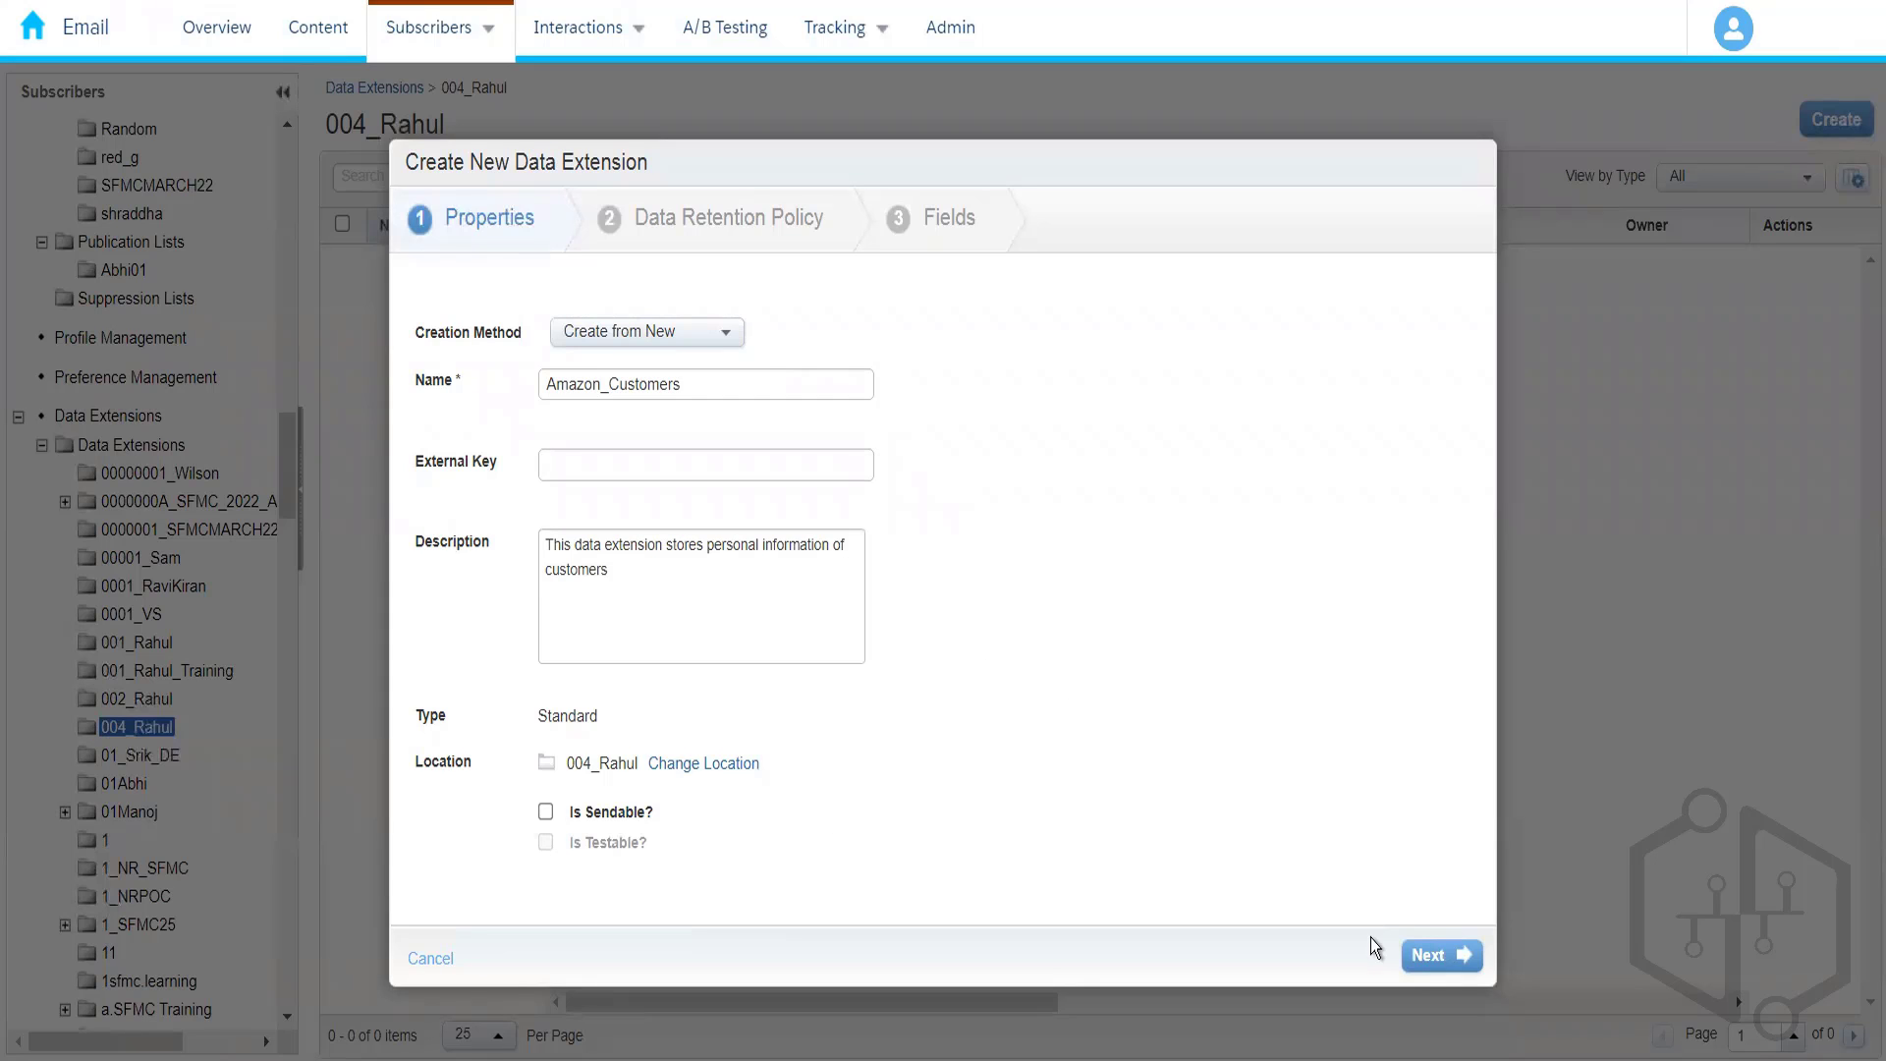
- Turn on data retention, deleting all records and data extensions after 1 day
{"action": "left_click", "coordinate": [1439, 955]}
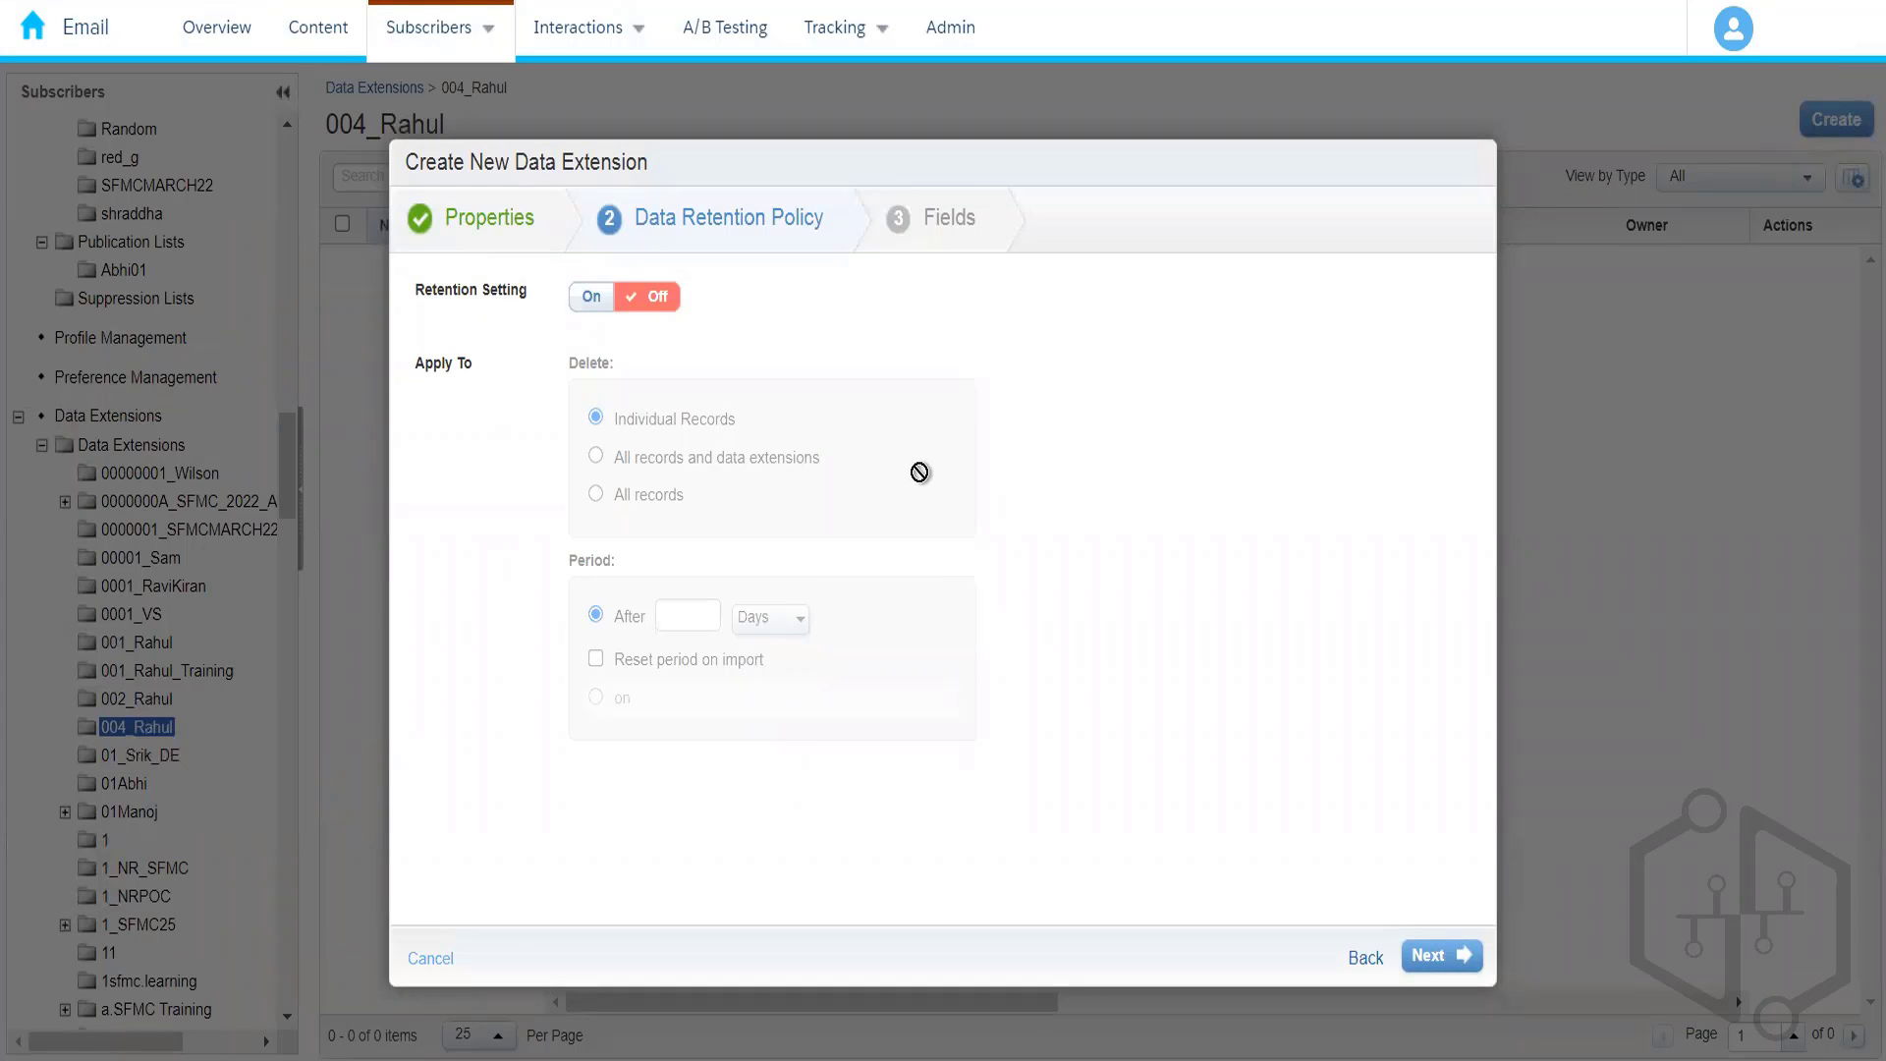
{"action": "left_click", "coordinate": [593, 300]}
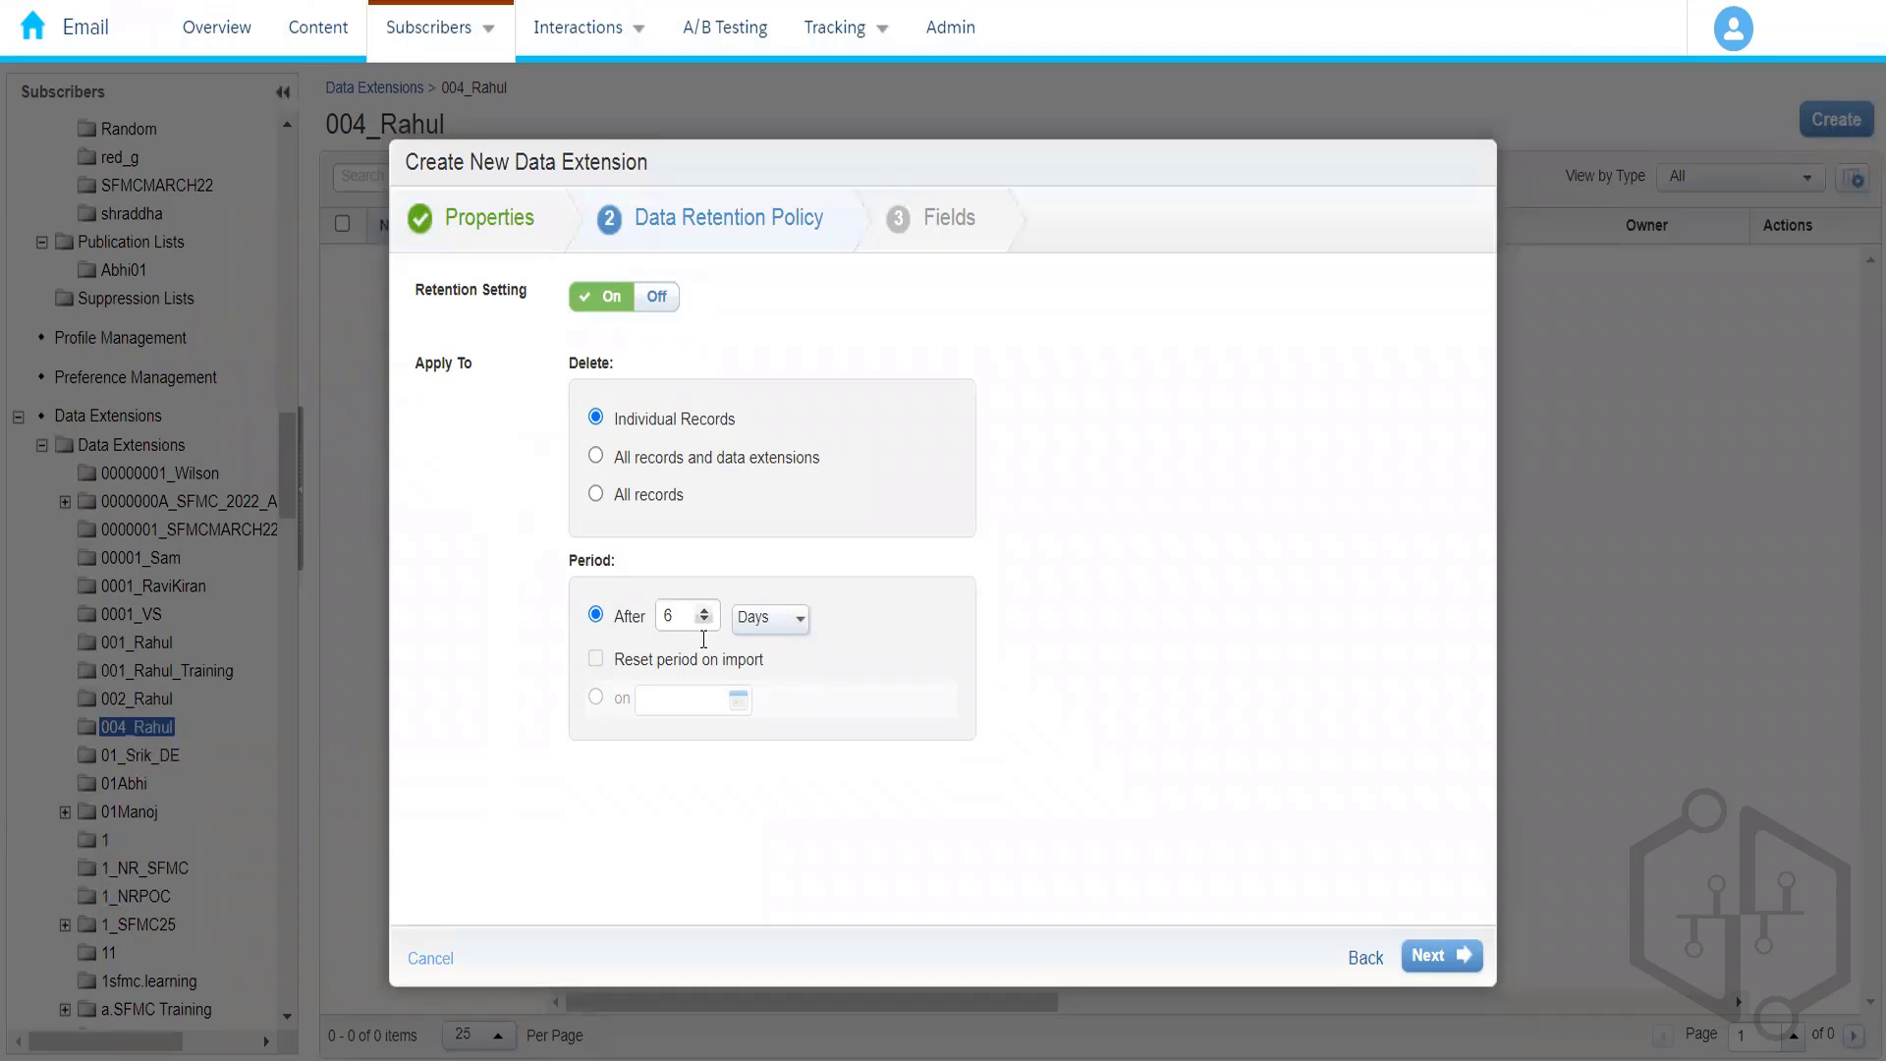
{"action": "left_click", "coordinate": [798, 627]}
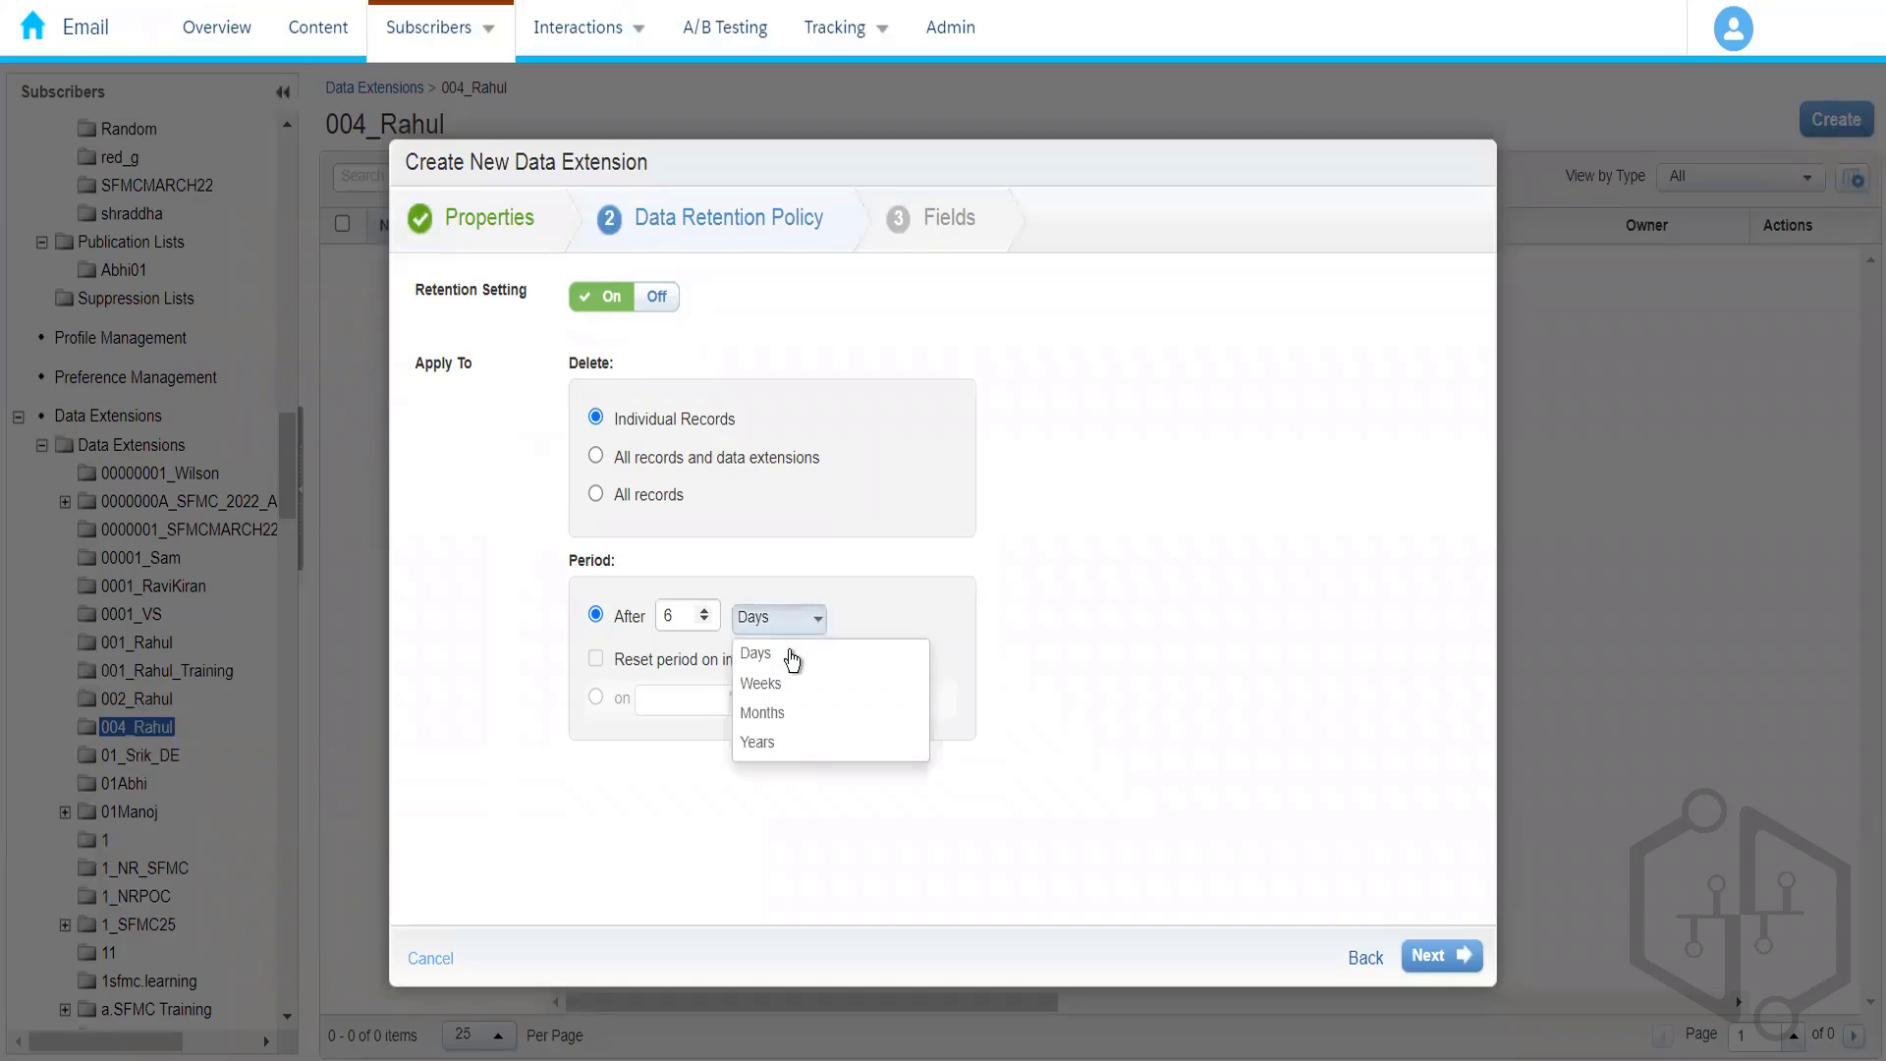
{"action": "left_click", "coordinate": [692, 627]}
{"action": "key", "text": "BackSpace"}
{"action": "type", "text": "1"}
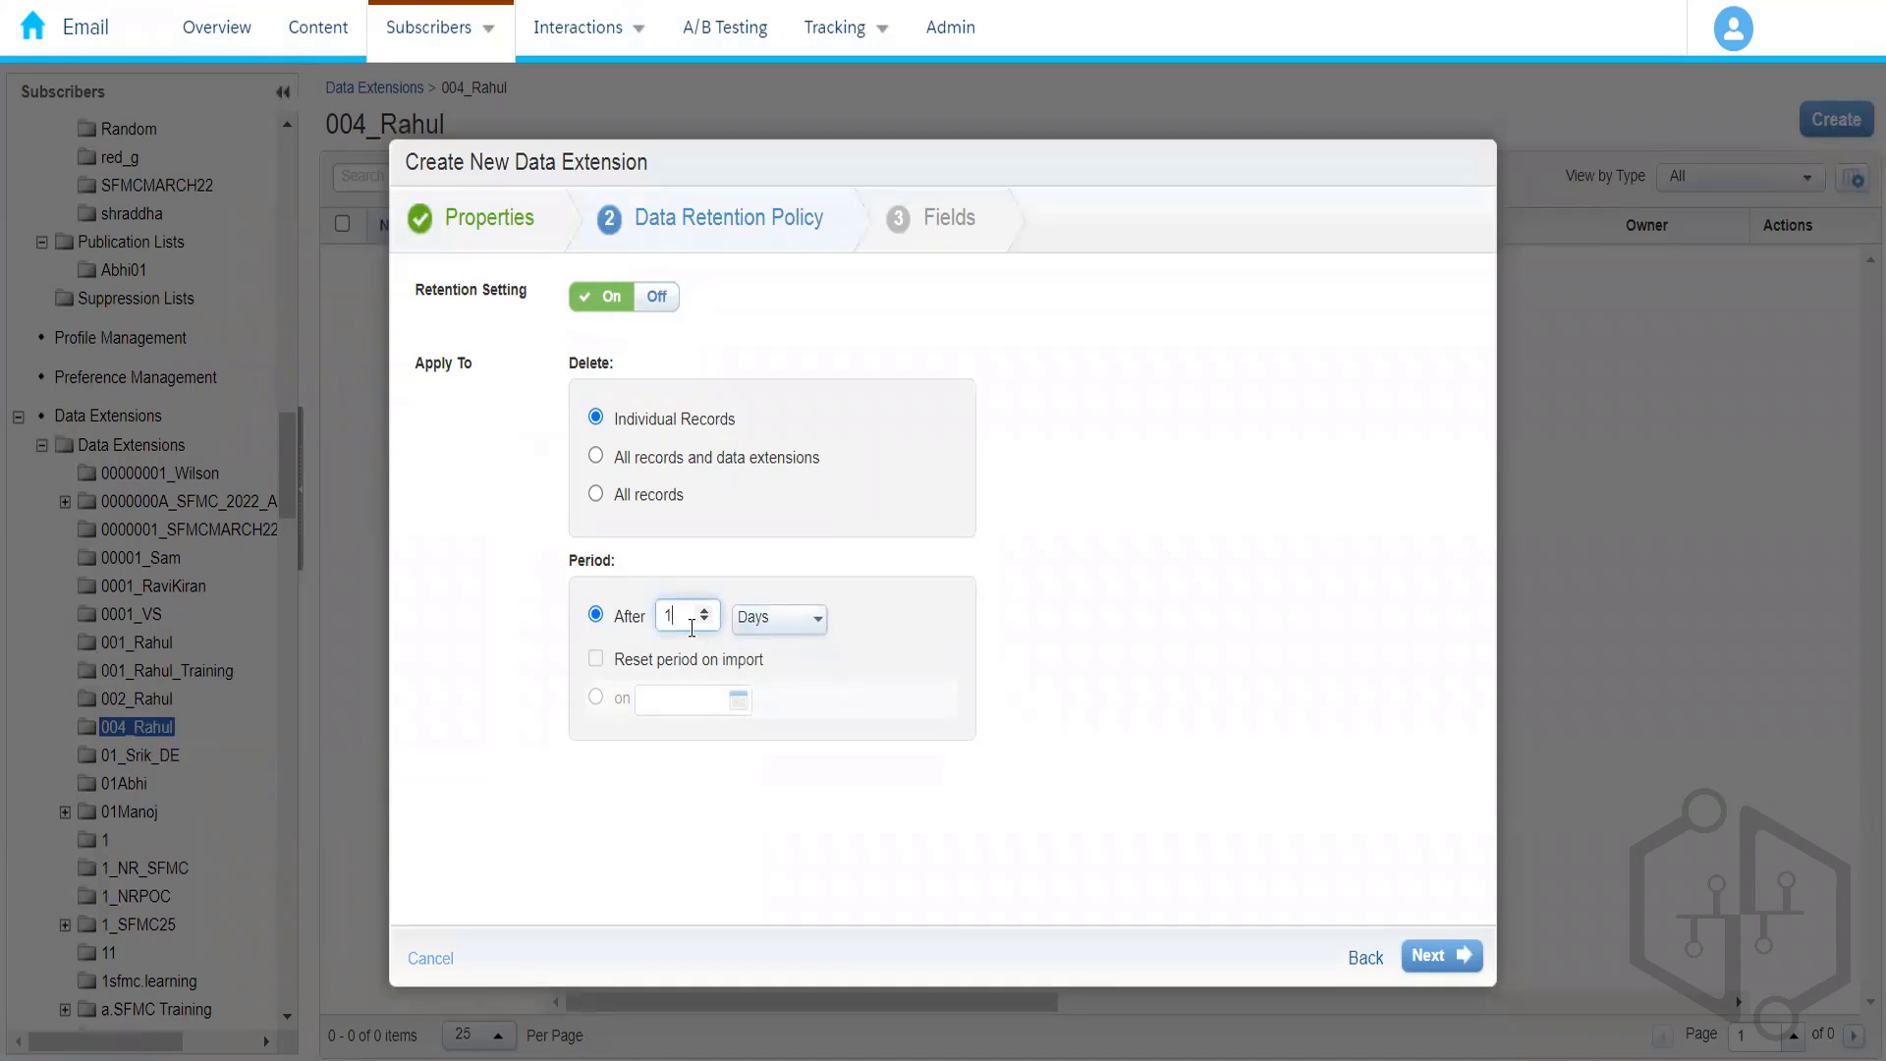
{"action": "left_click", "coordinate": [666, 460]}
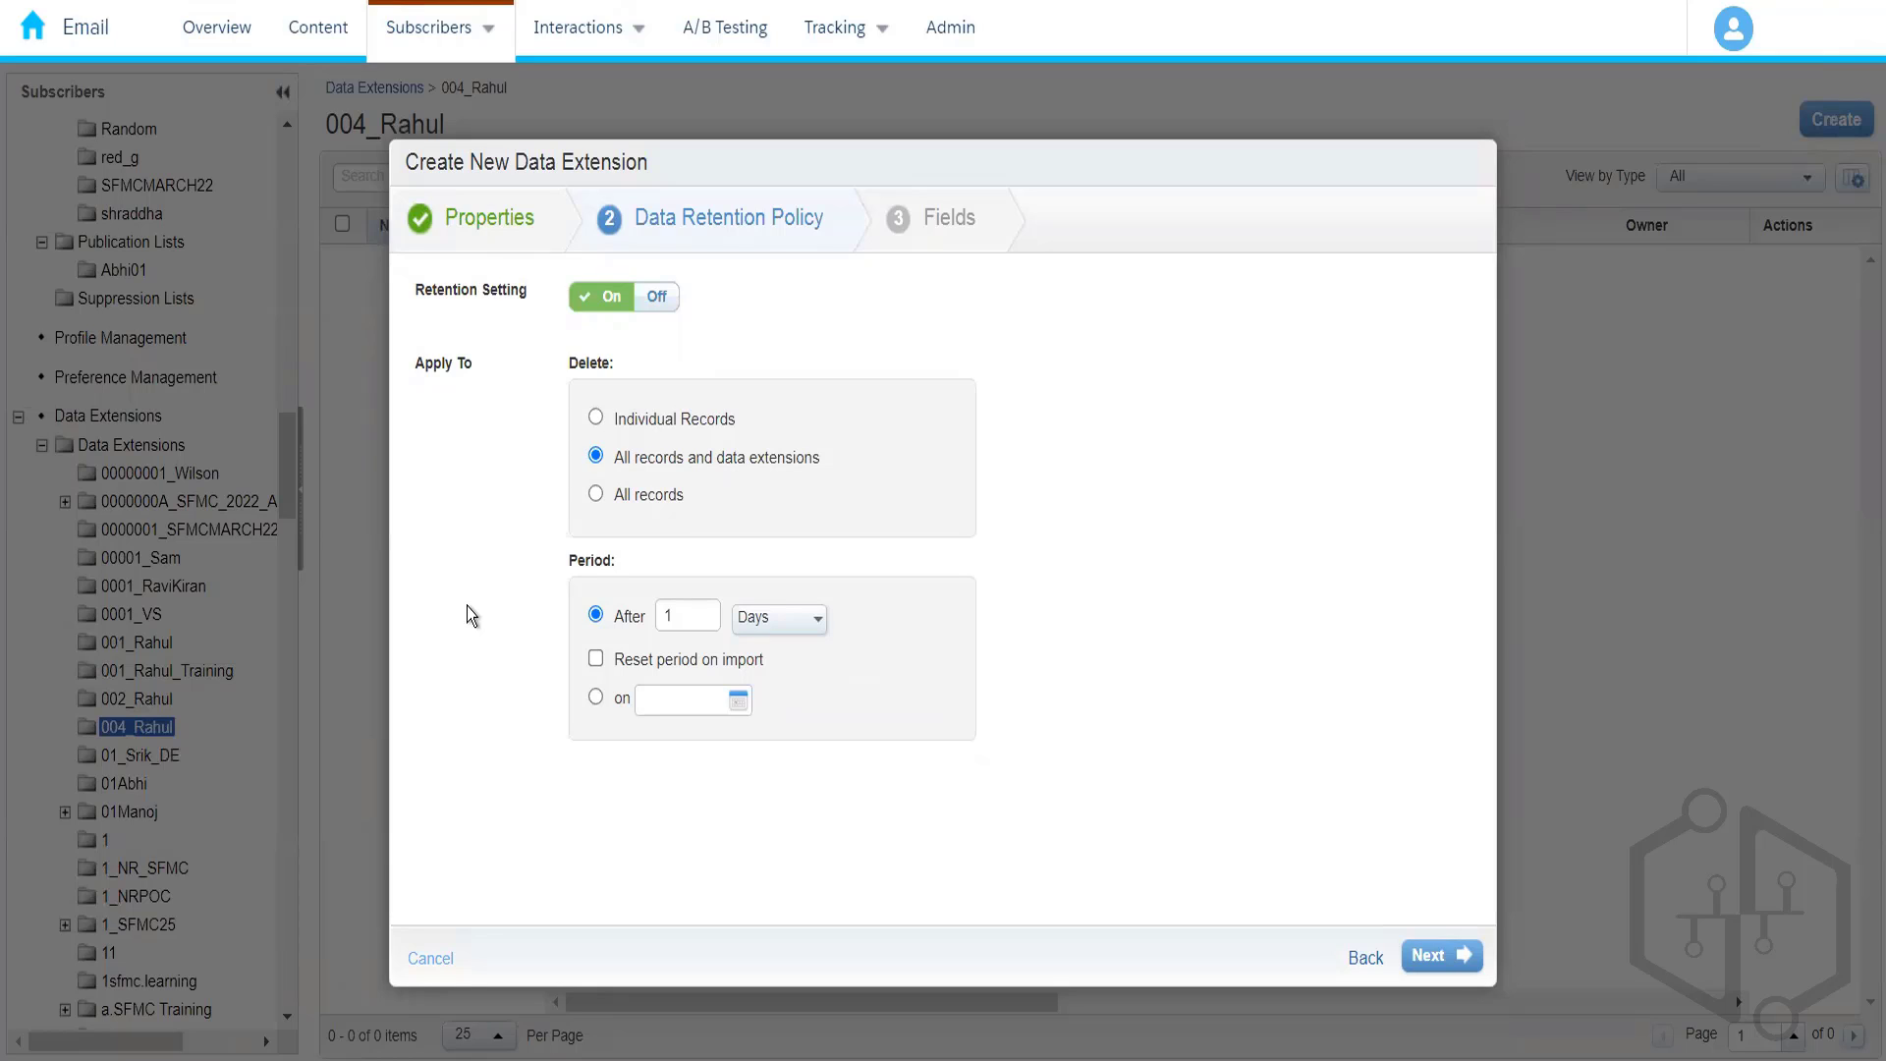
- Switch the retention deletion option to All records only
{"action": "left_click", "coordinate": [622, 503]}
- Try a 3-month individual-records retention, then switch retention off and go to Fields
{"action": "left_click", "coordinate": [788, 618]}
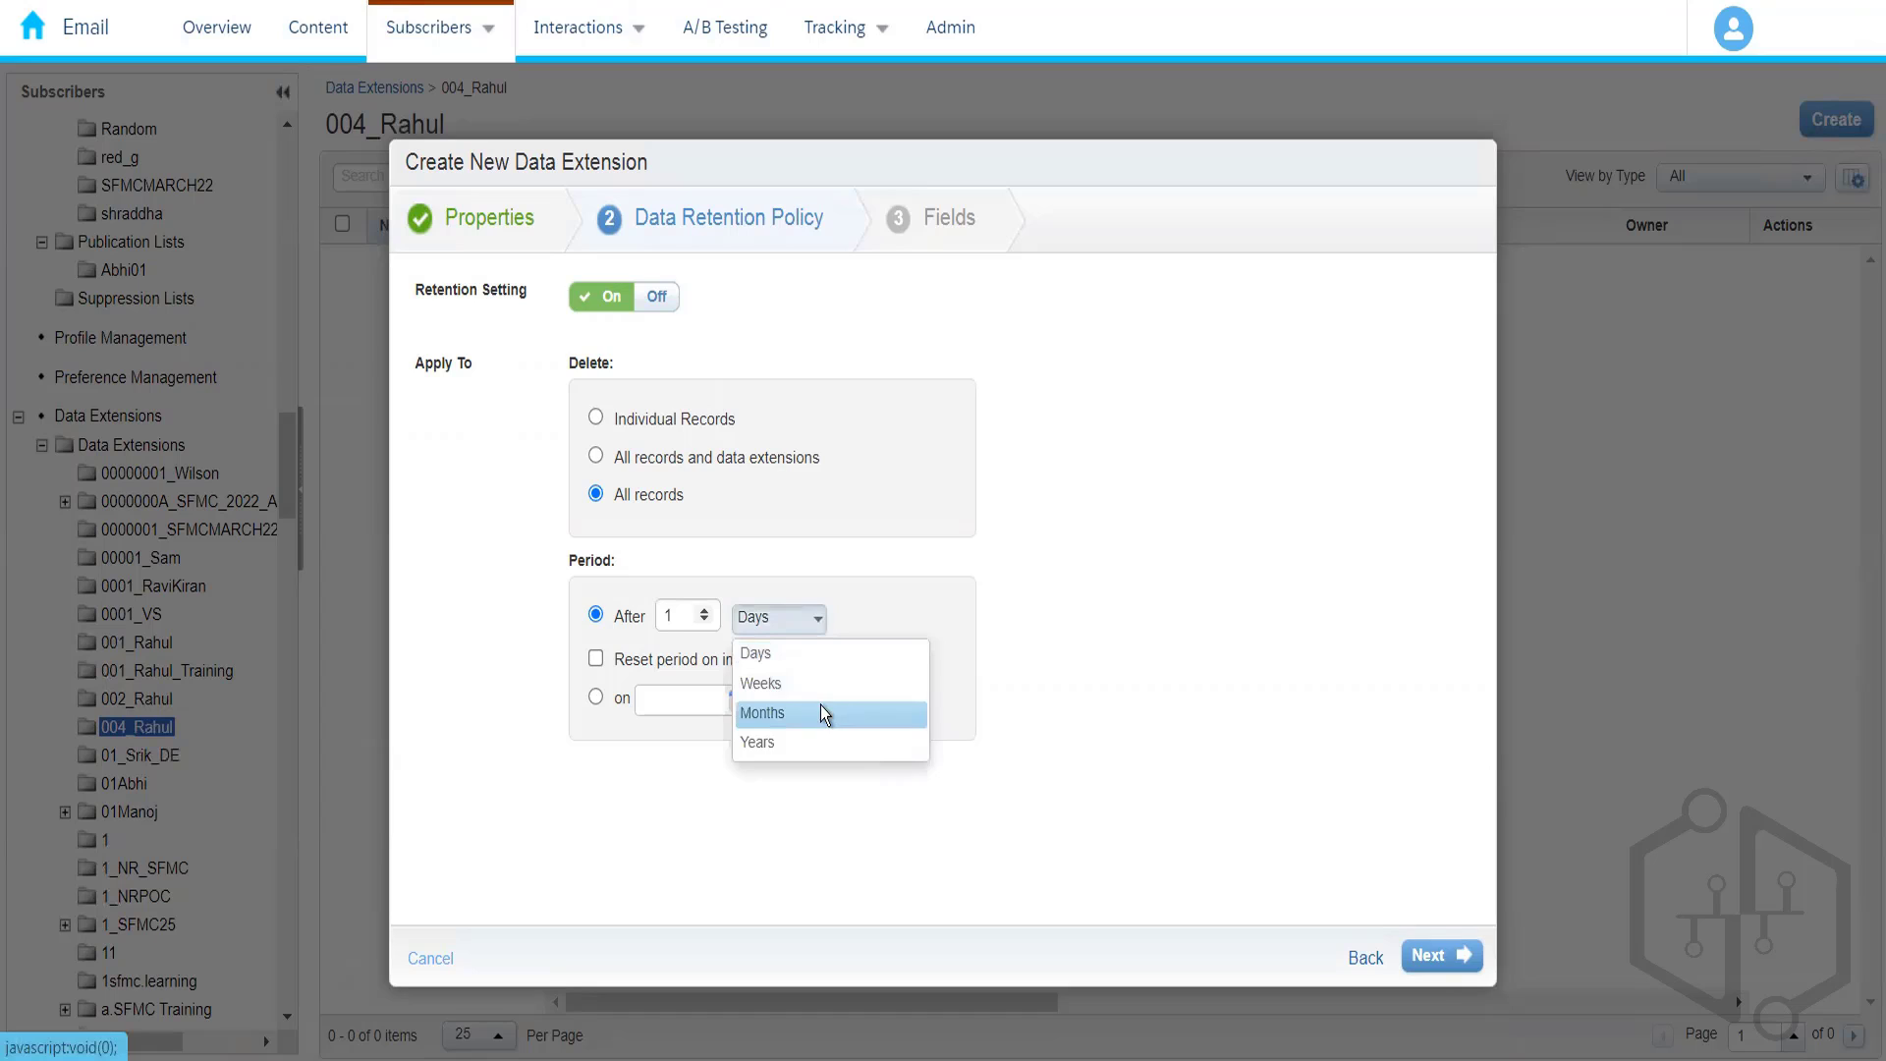
{"action": "left_click", "coordinate": [823, 714]}
{"action": "left_click", "coordinate": [680, 622]}
{"action": "key", "text": "BackSpace"}
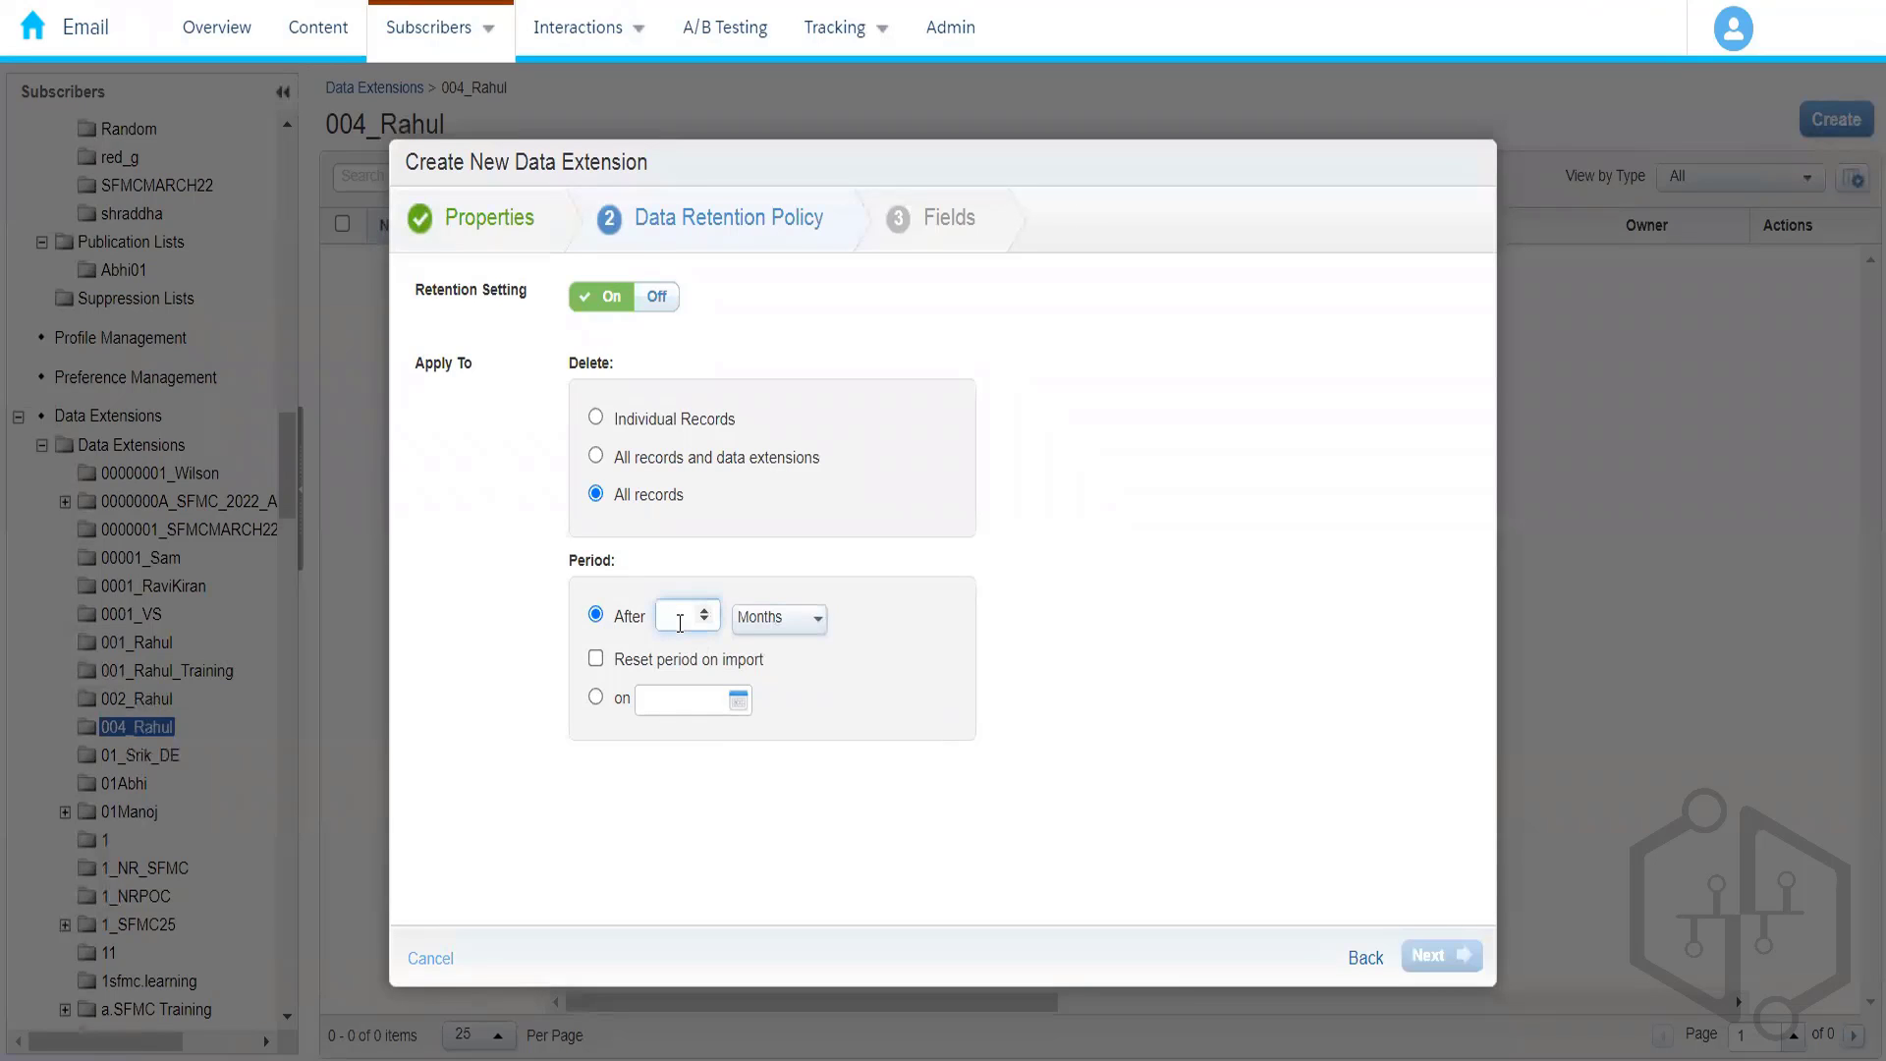
{"action": "type", "text": "3"}
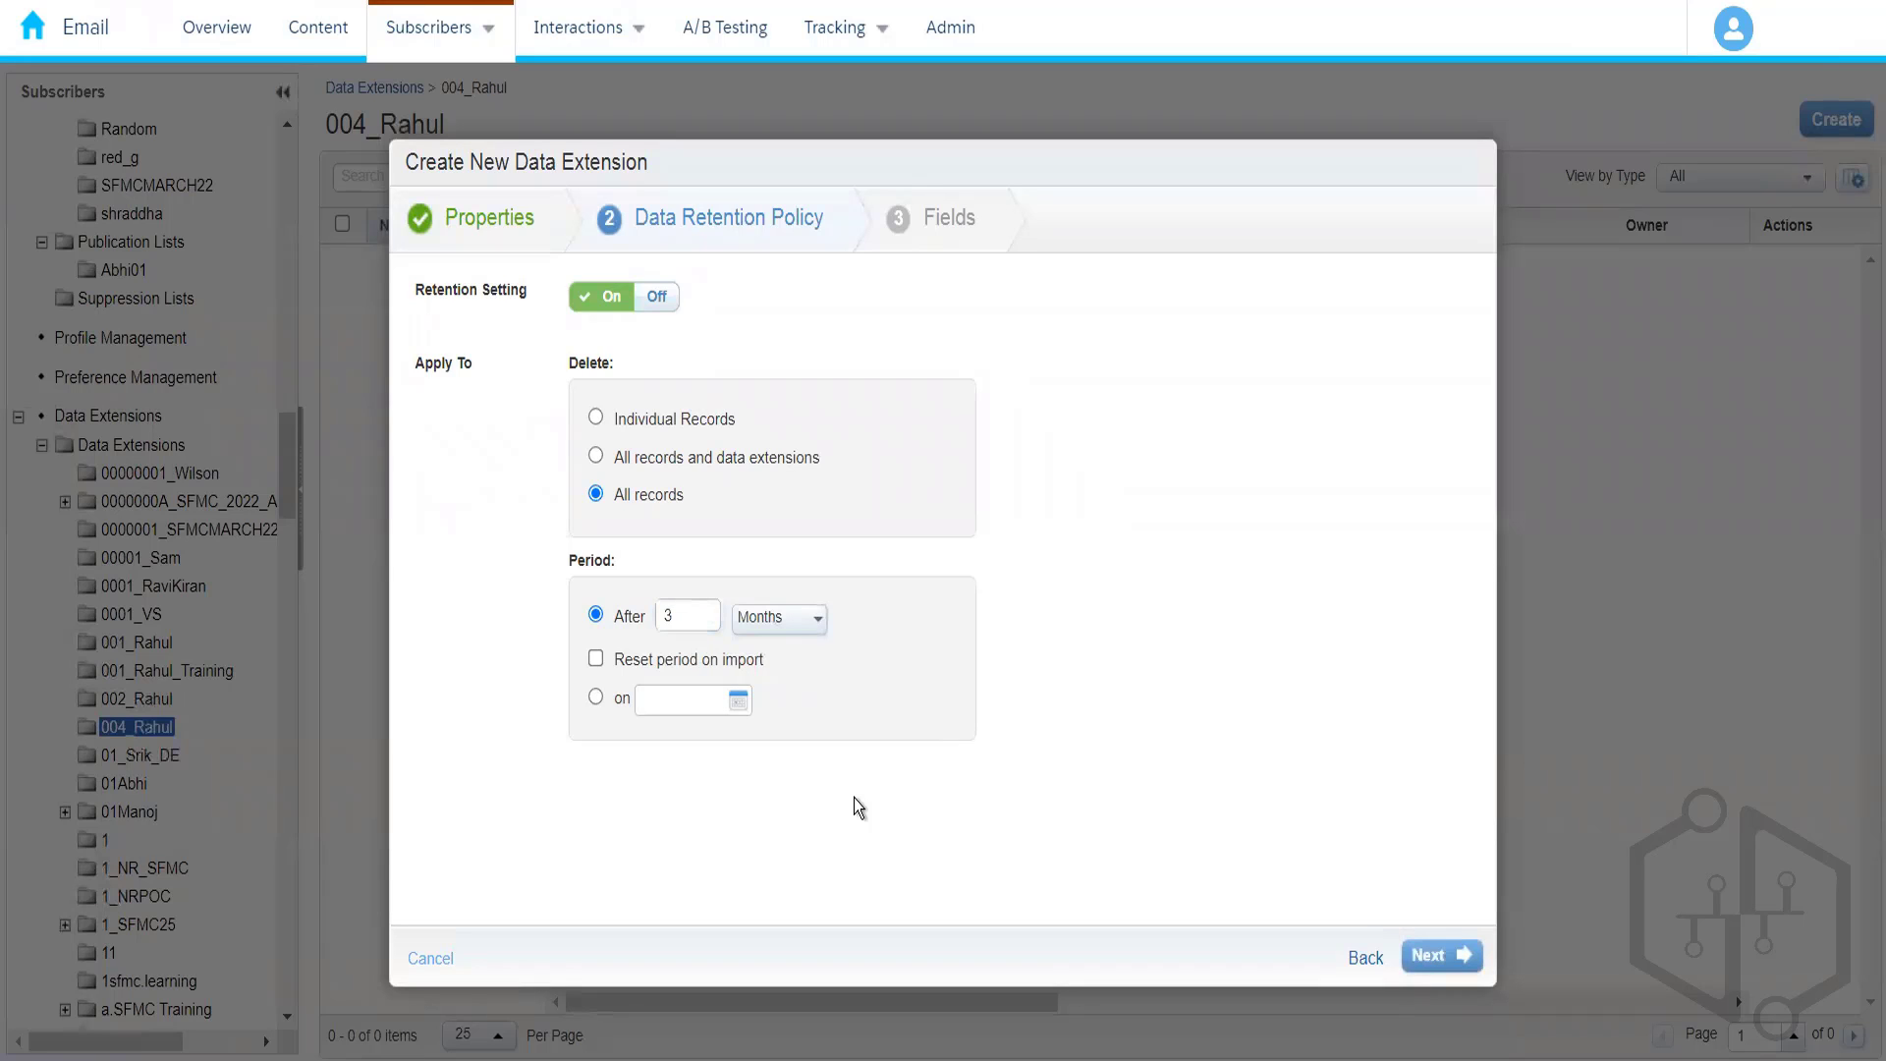
{"action": "left_click", "coordinate": [674, 418]}
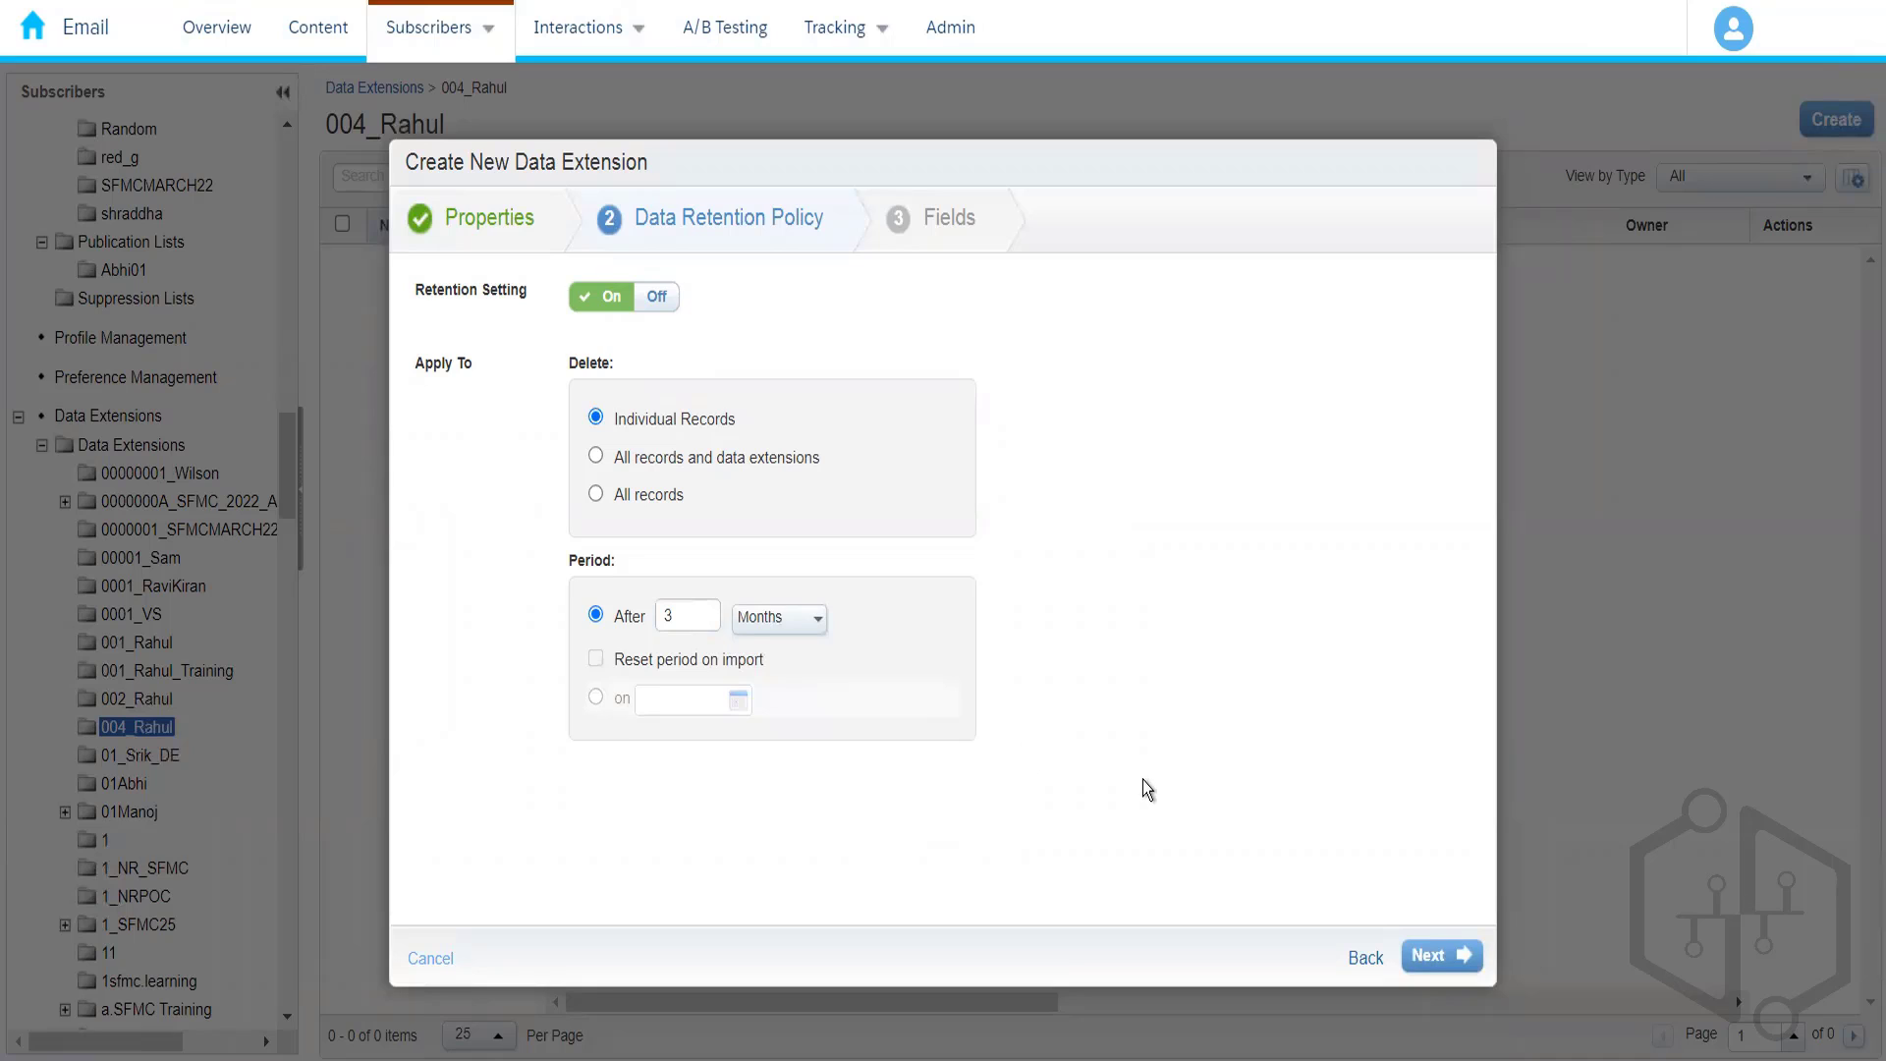
{"action": "left_click", "coordinate": [657, 308]}
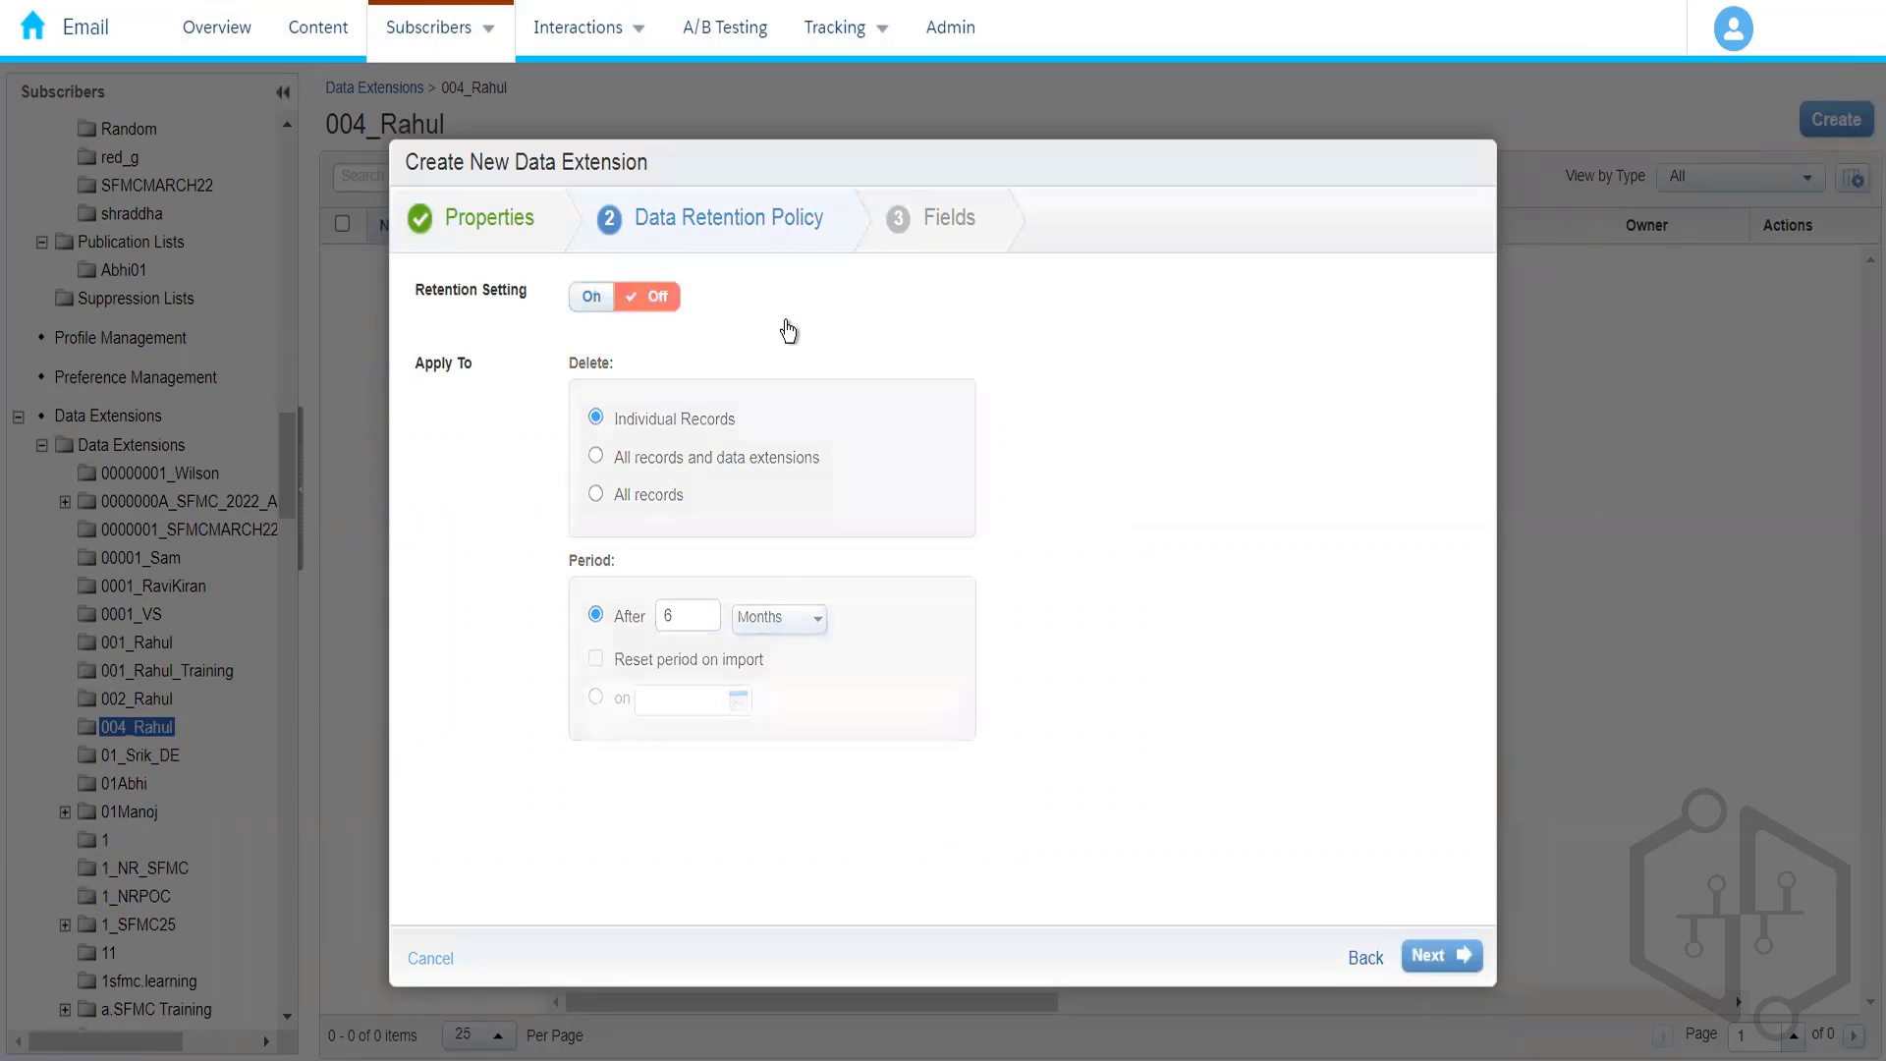
{"action": "left_click", "coordinate": [1442, 958]}
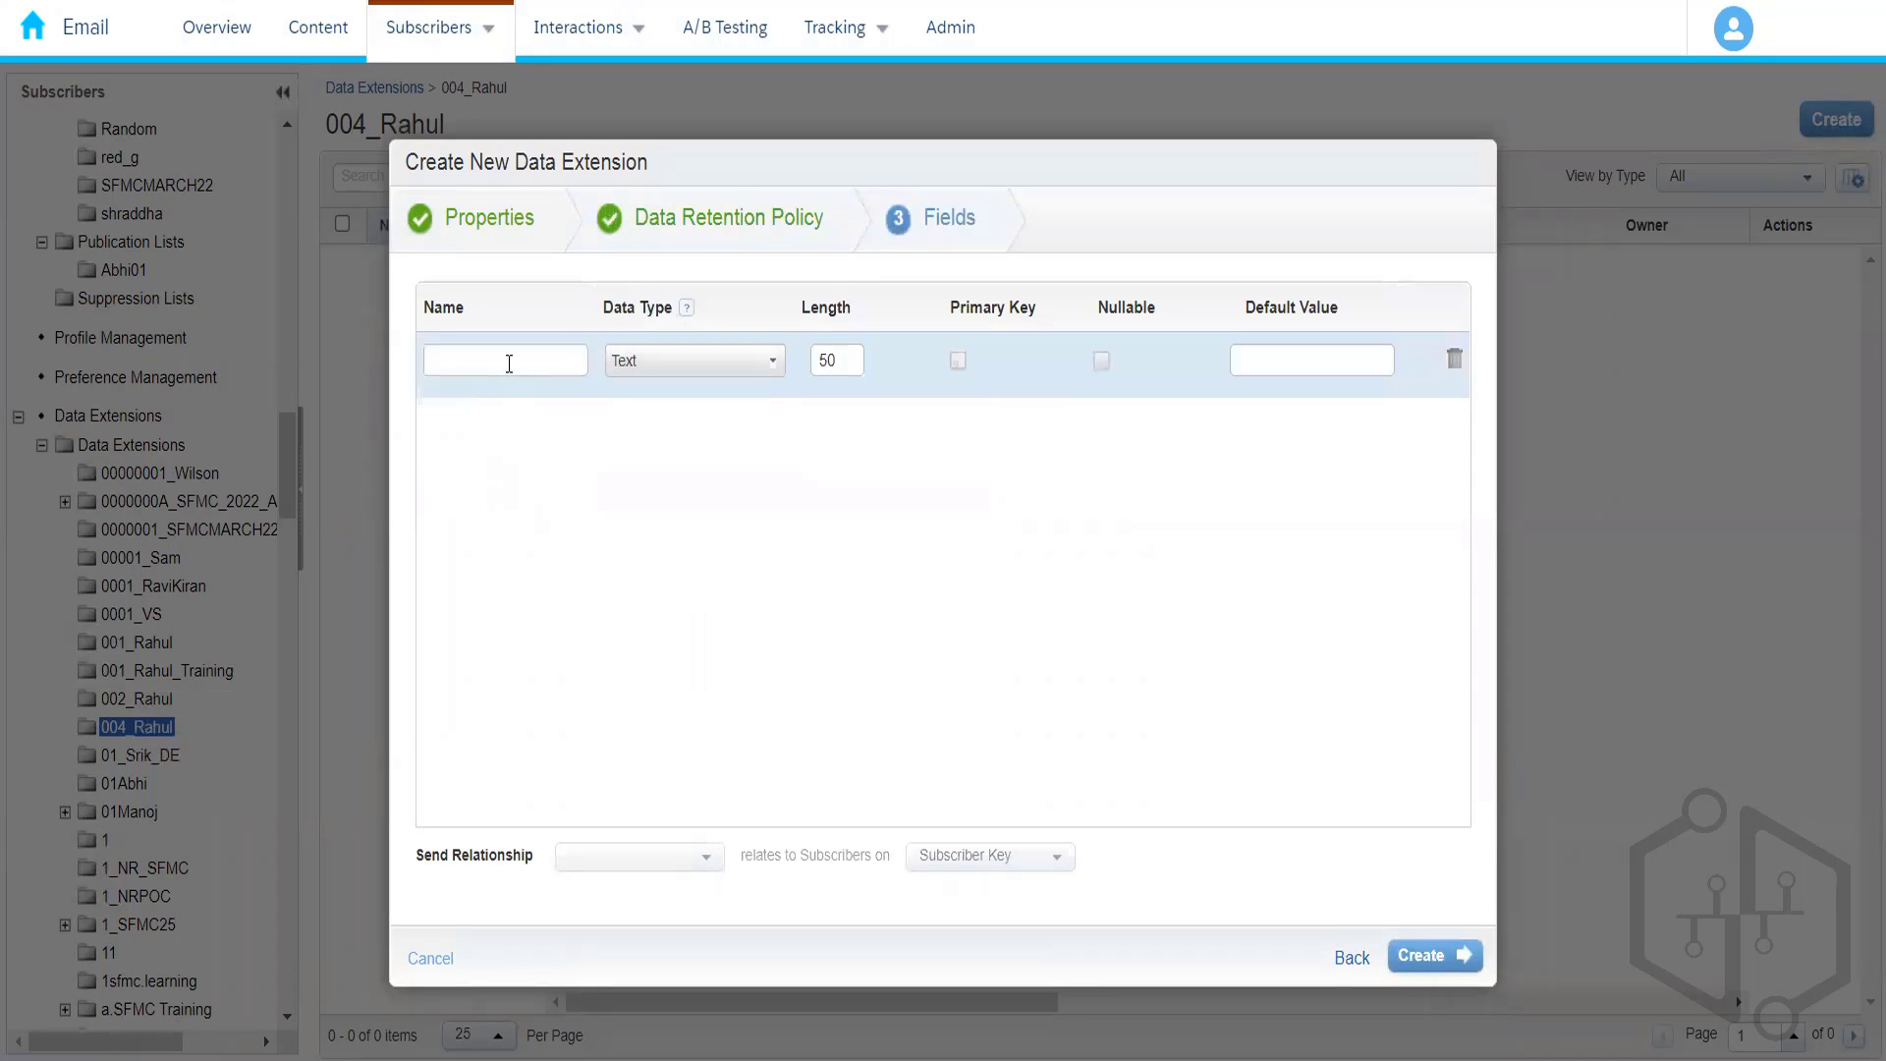
- Name the first four fields FirstName, LastName, EmailAddress and PhoneNumber
{"action": "left_click", "coordinate": [509, 363]}
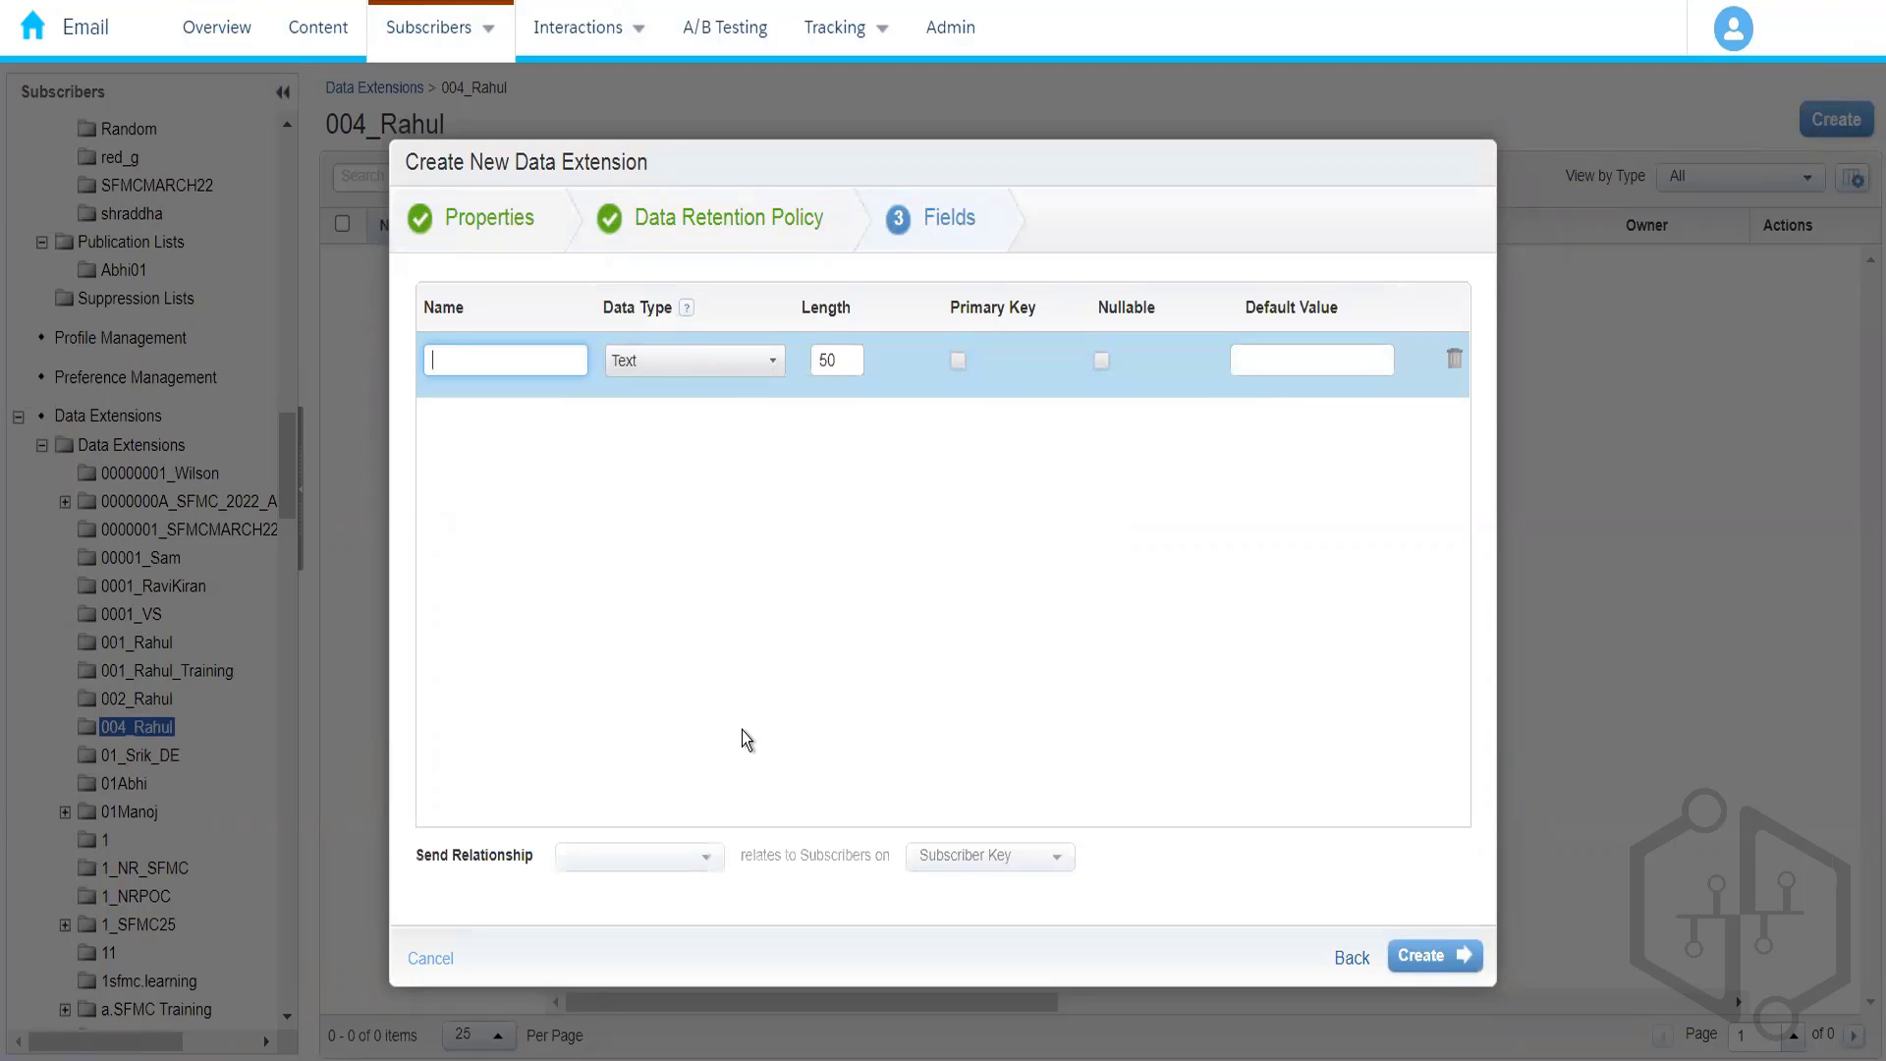
{"action": "type", "text": "Fi"}
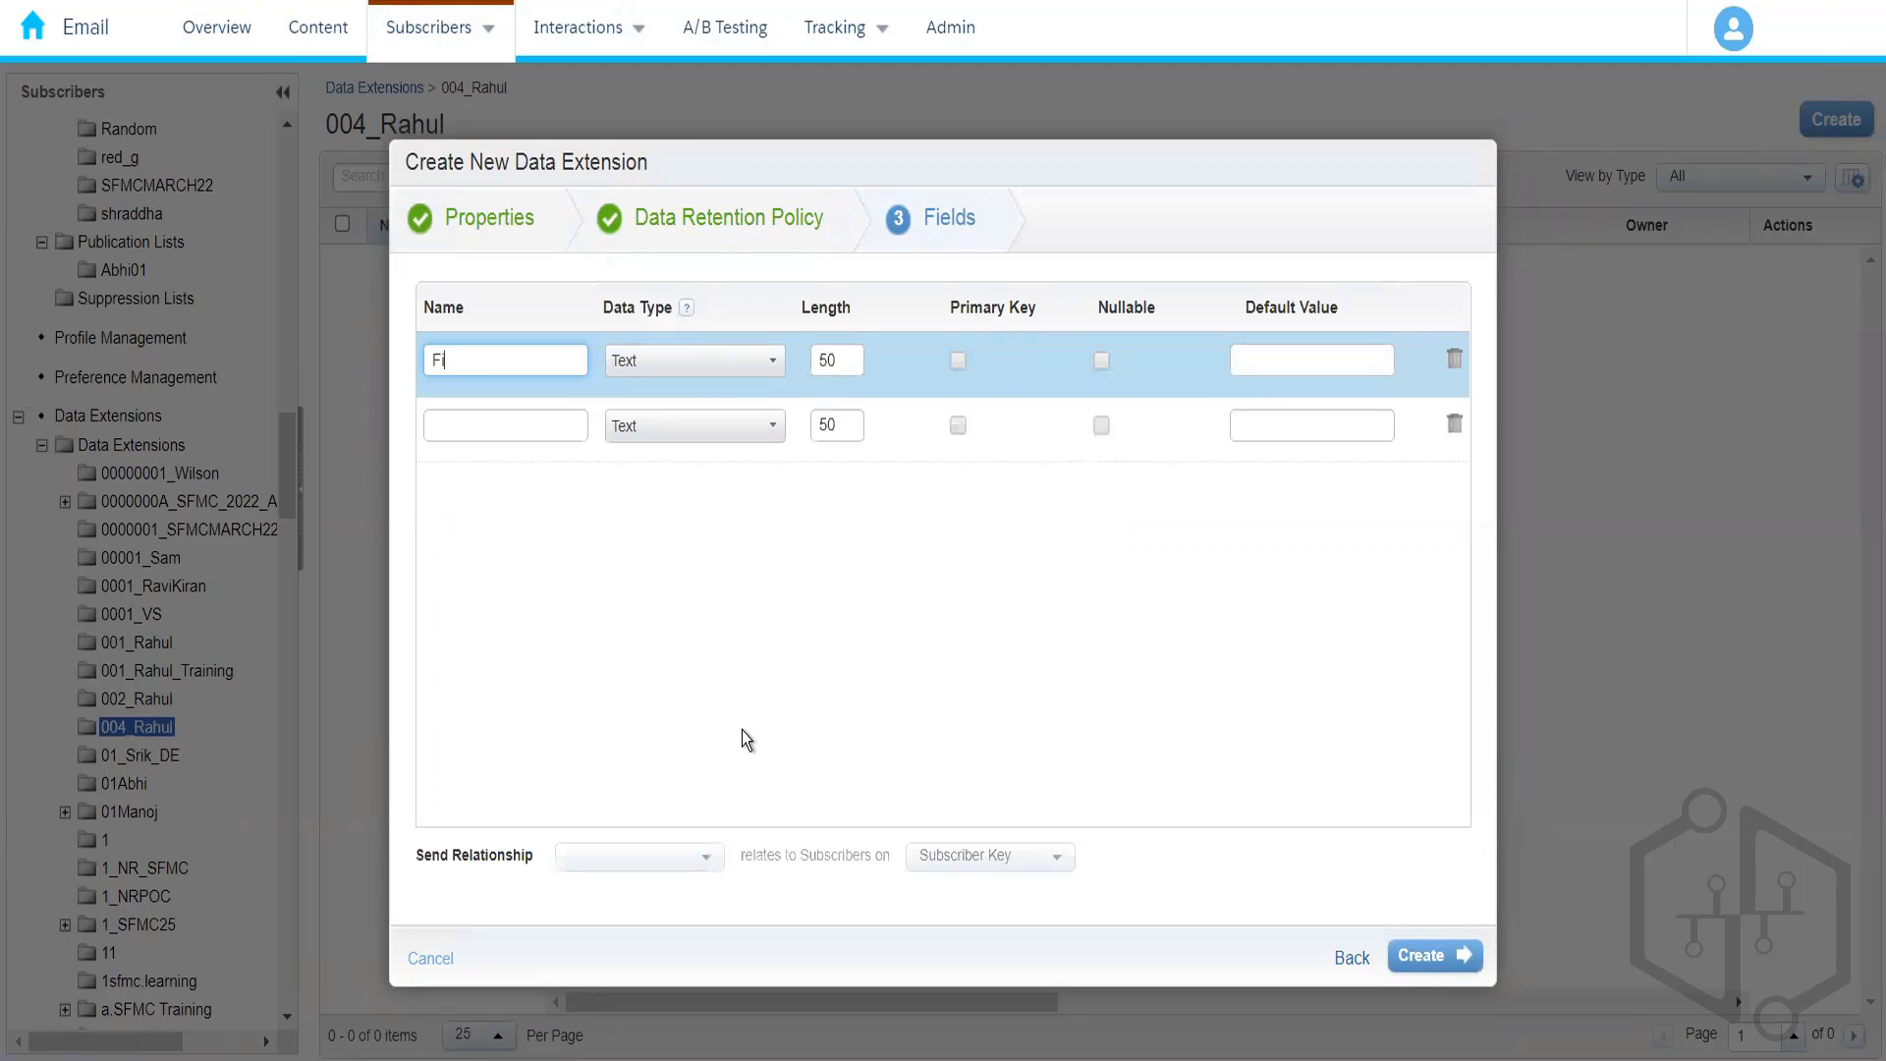
{"action": "type", "text": "rstName"}
{"action": "left_click", "coordinate": [522, 427]}
{"action": "type", "text": "La"}
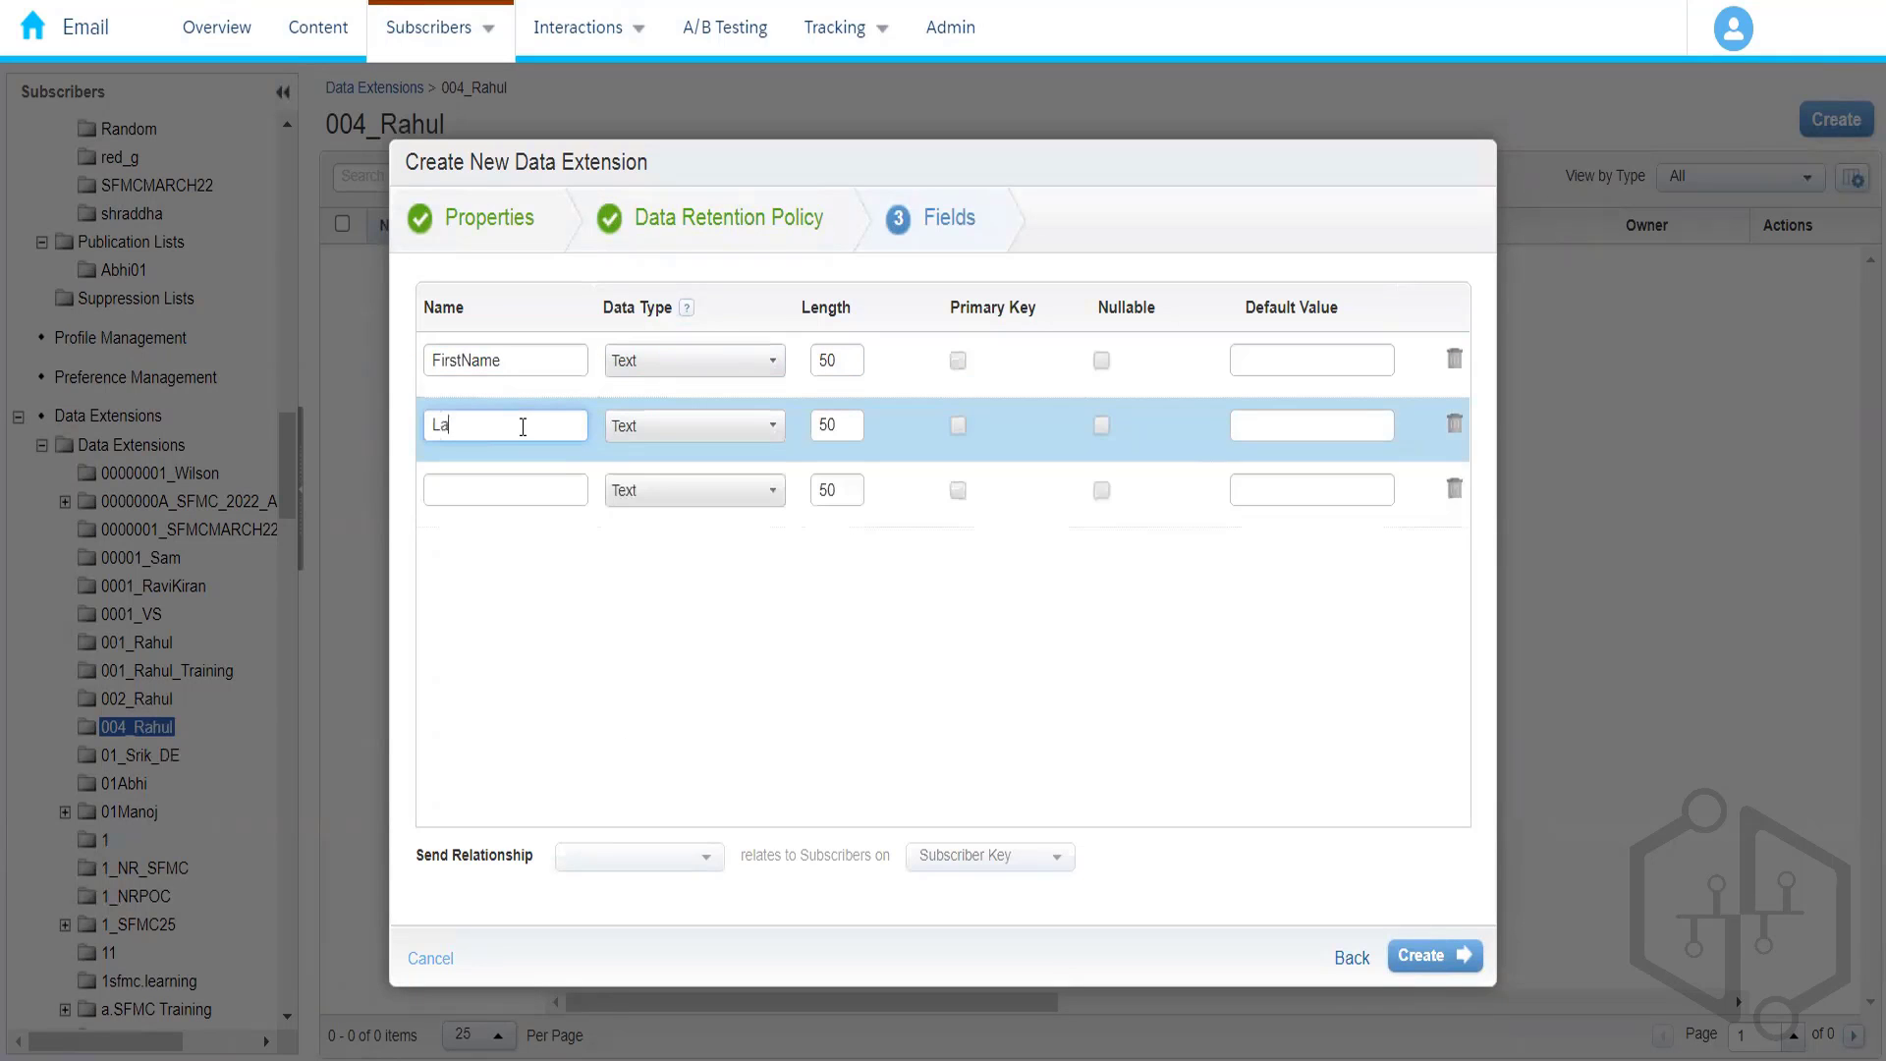
{"action": "type", "text": "stName"}
{"action": "left_click", "coordinate": [526, 488]}
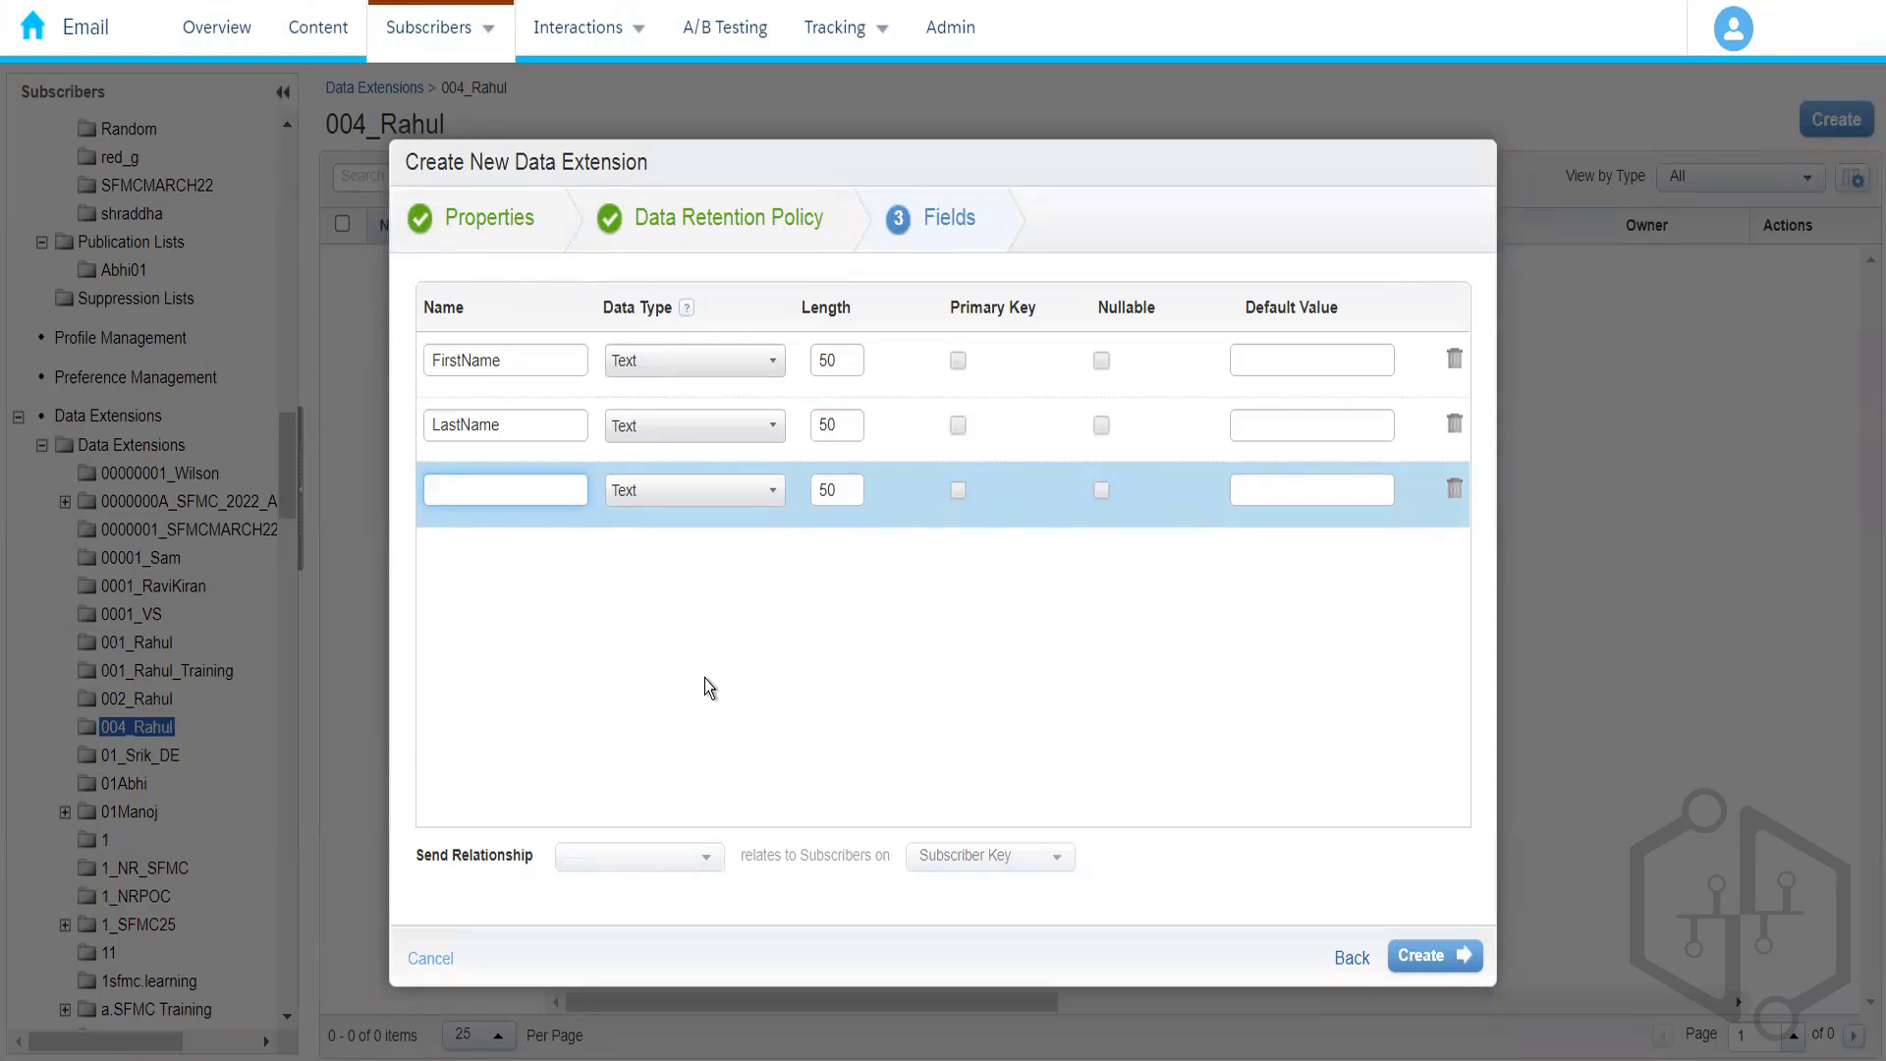
{"action": "type", "text": "E"}
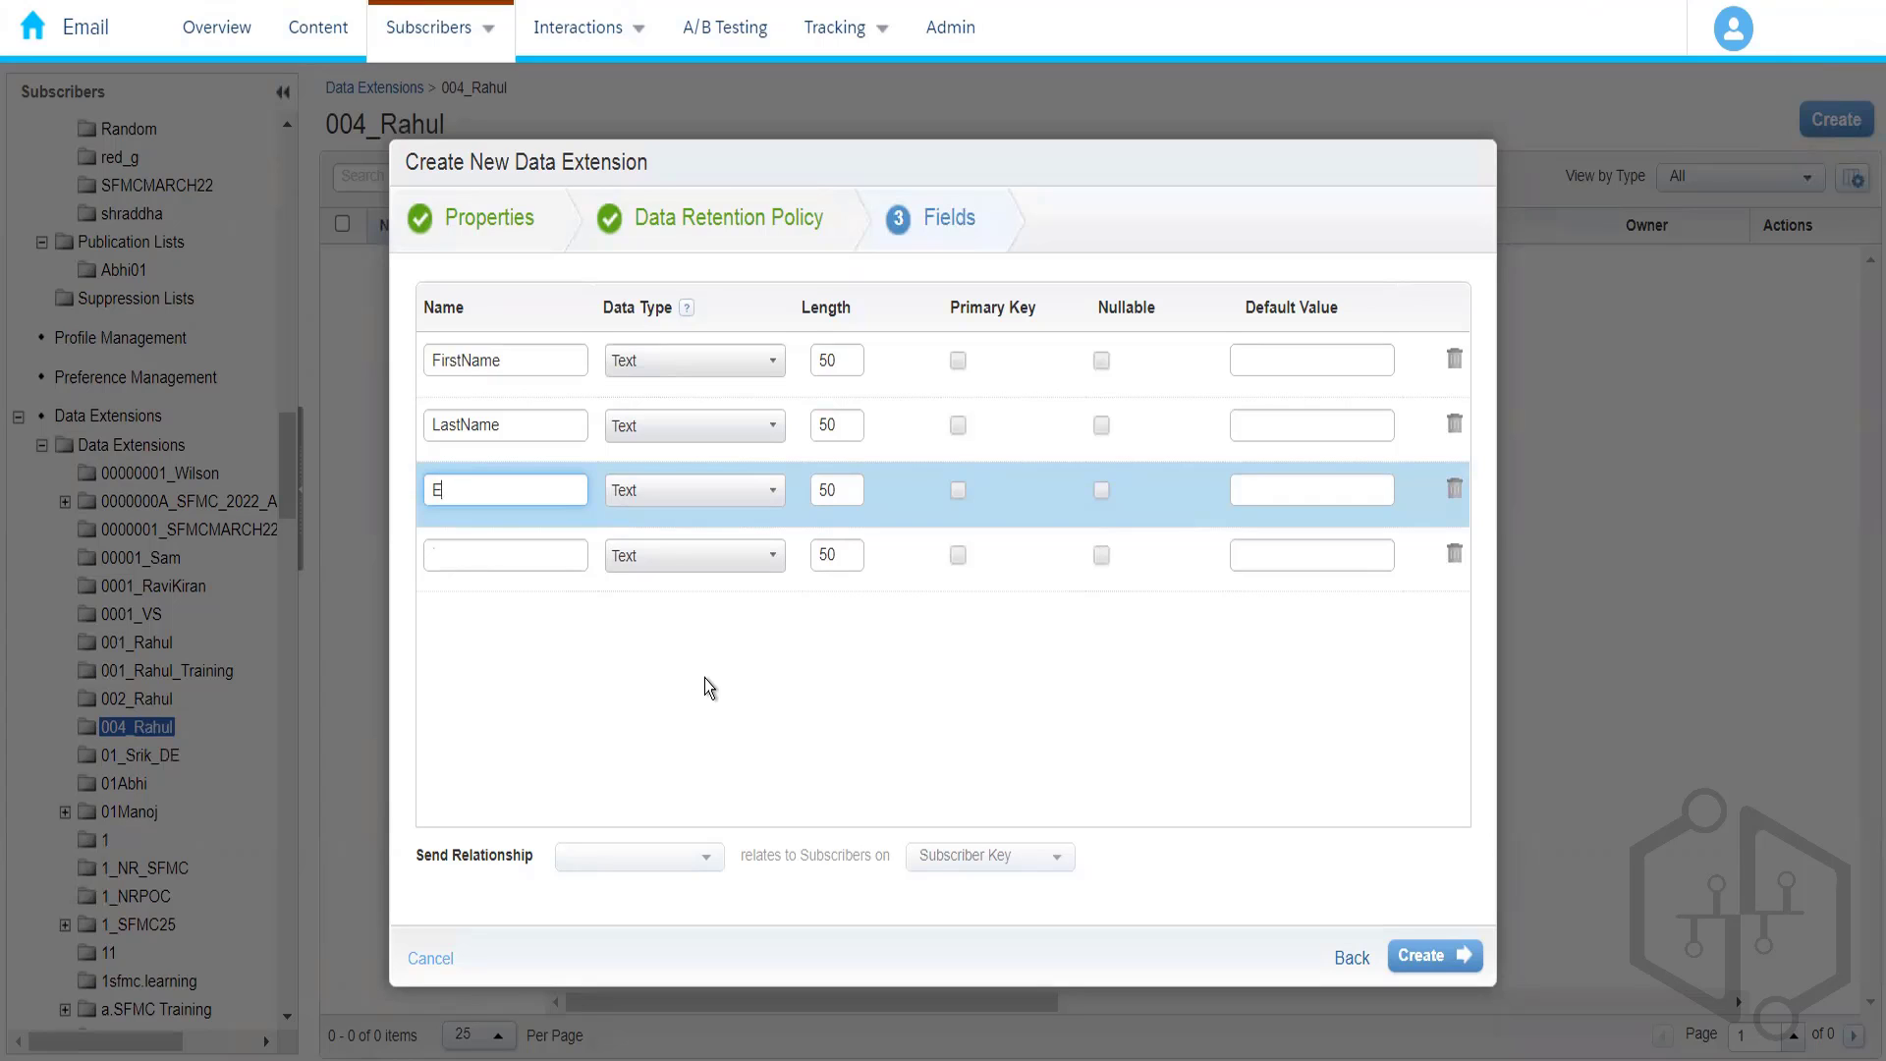
{"action": "type", "text": "mailAddress"}
{"action": "left_click", "coordinate": [499, 551]}
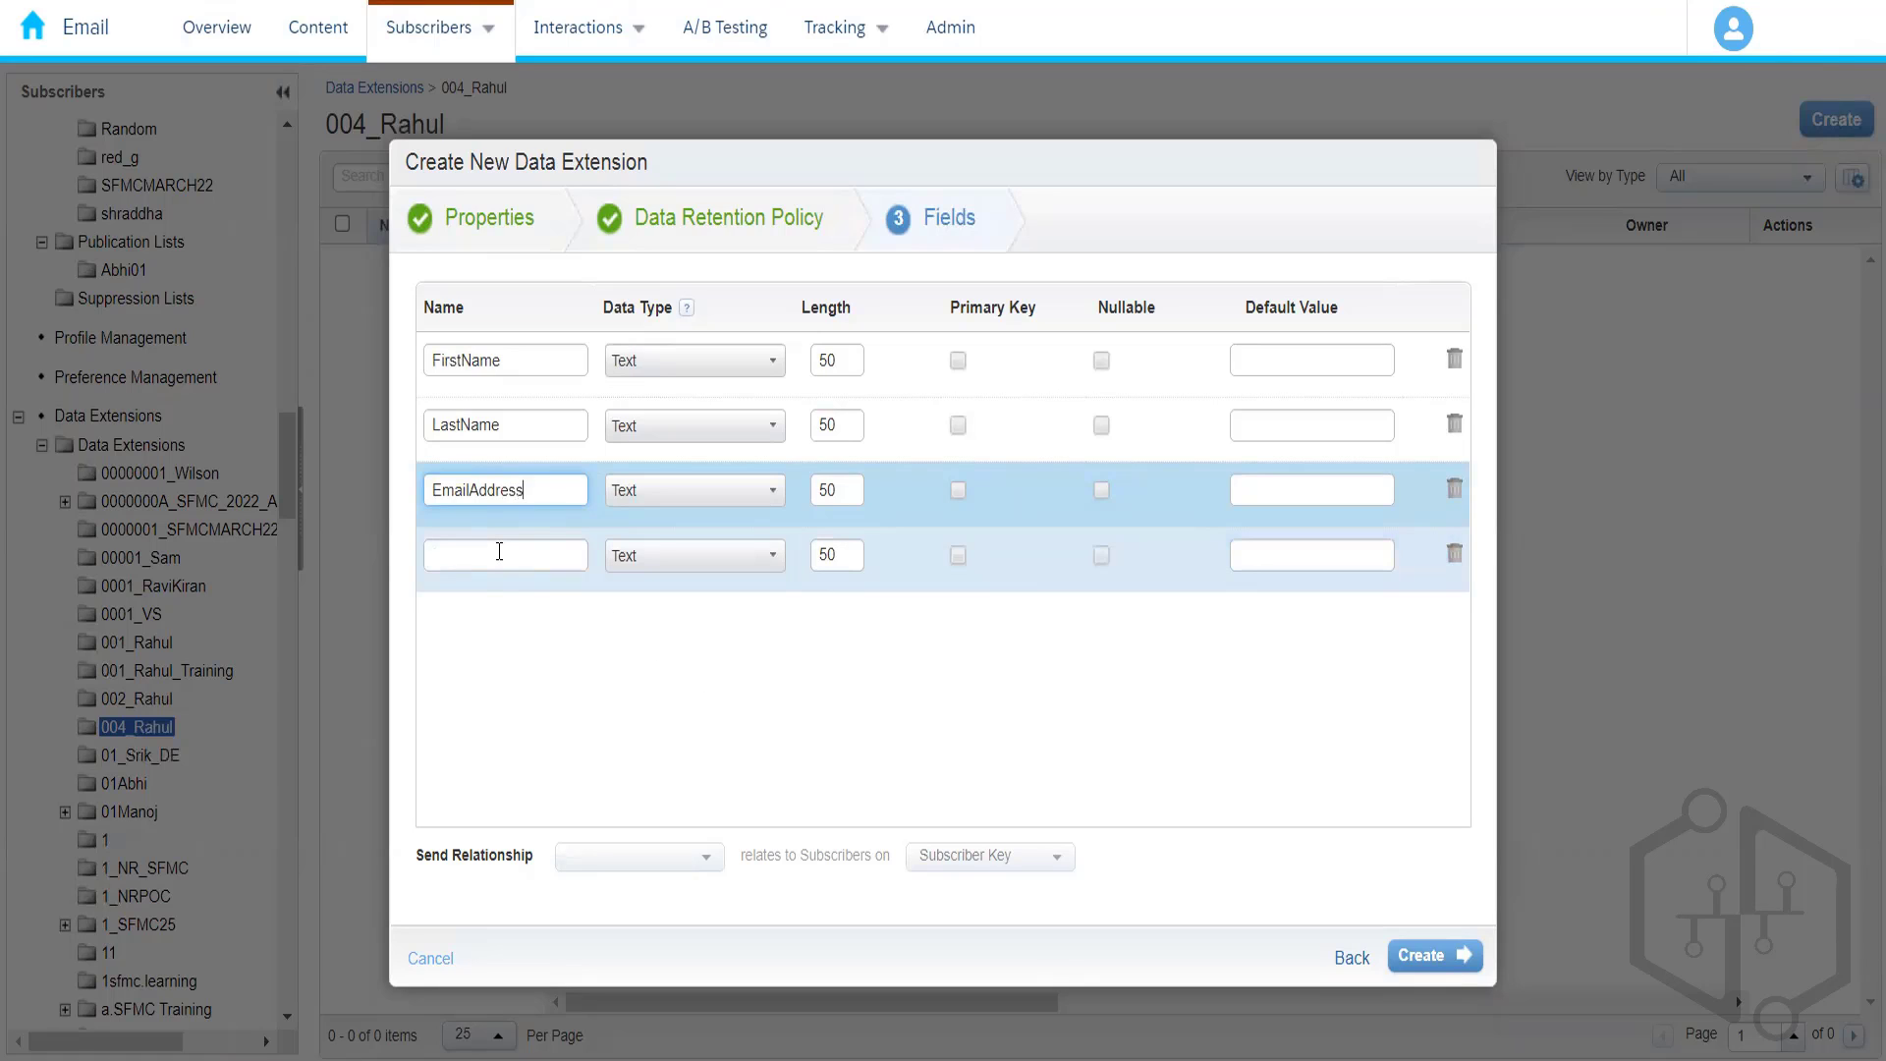
{"action": "type", "text": "Phone"}
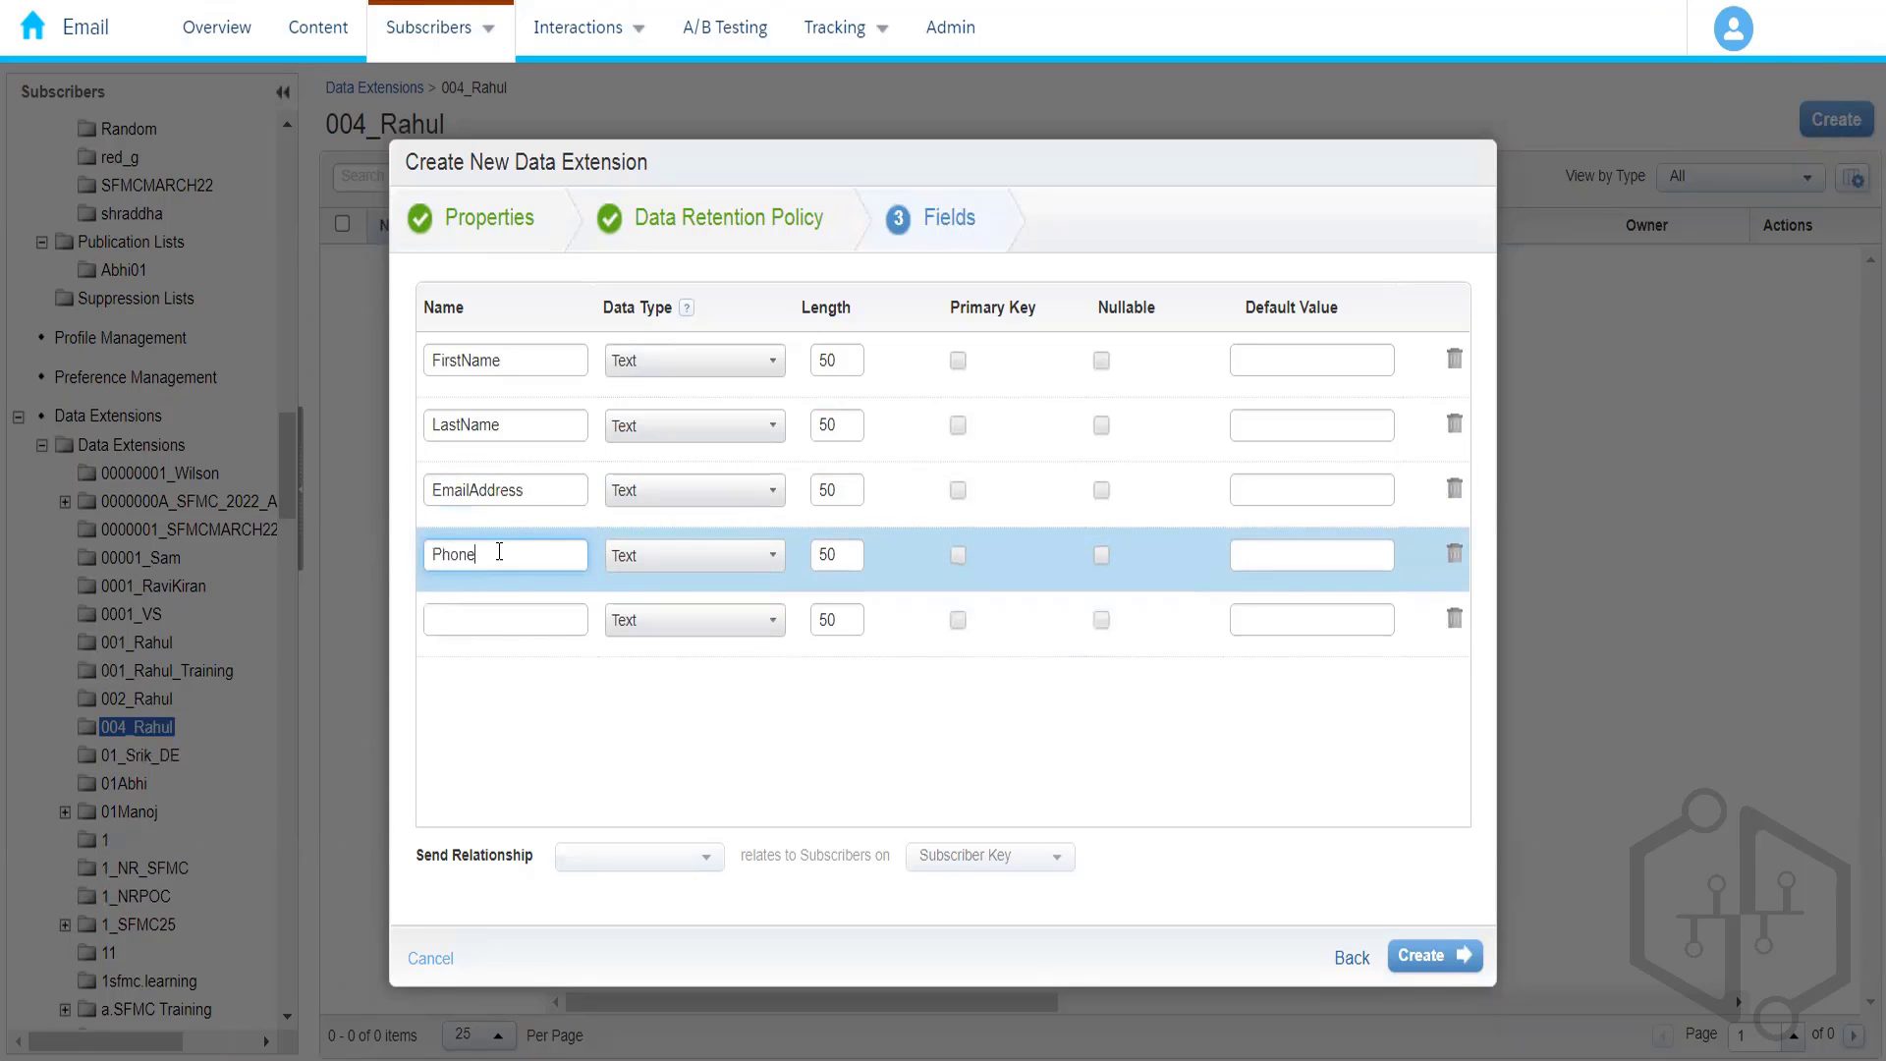
{"action": "type", "text": "Number"}
- Name the remaining fields State, City and ZipCode, fixing typos along the way
{"action": "left_click", "coordinate": [498, 619]}
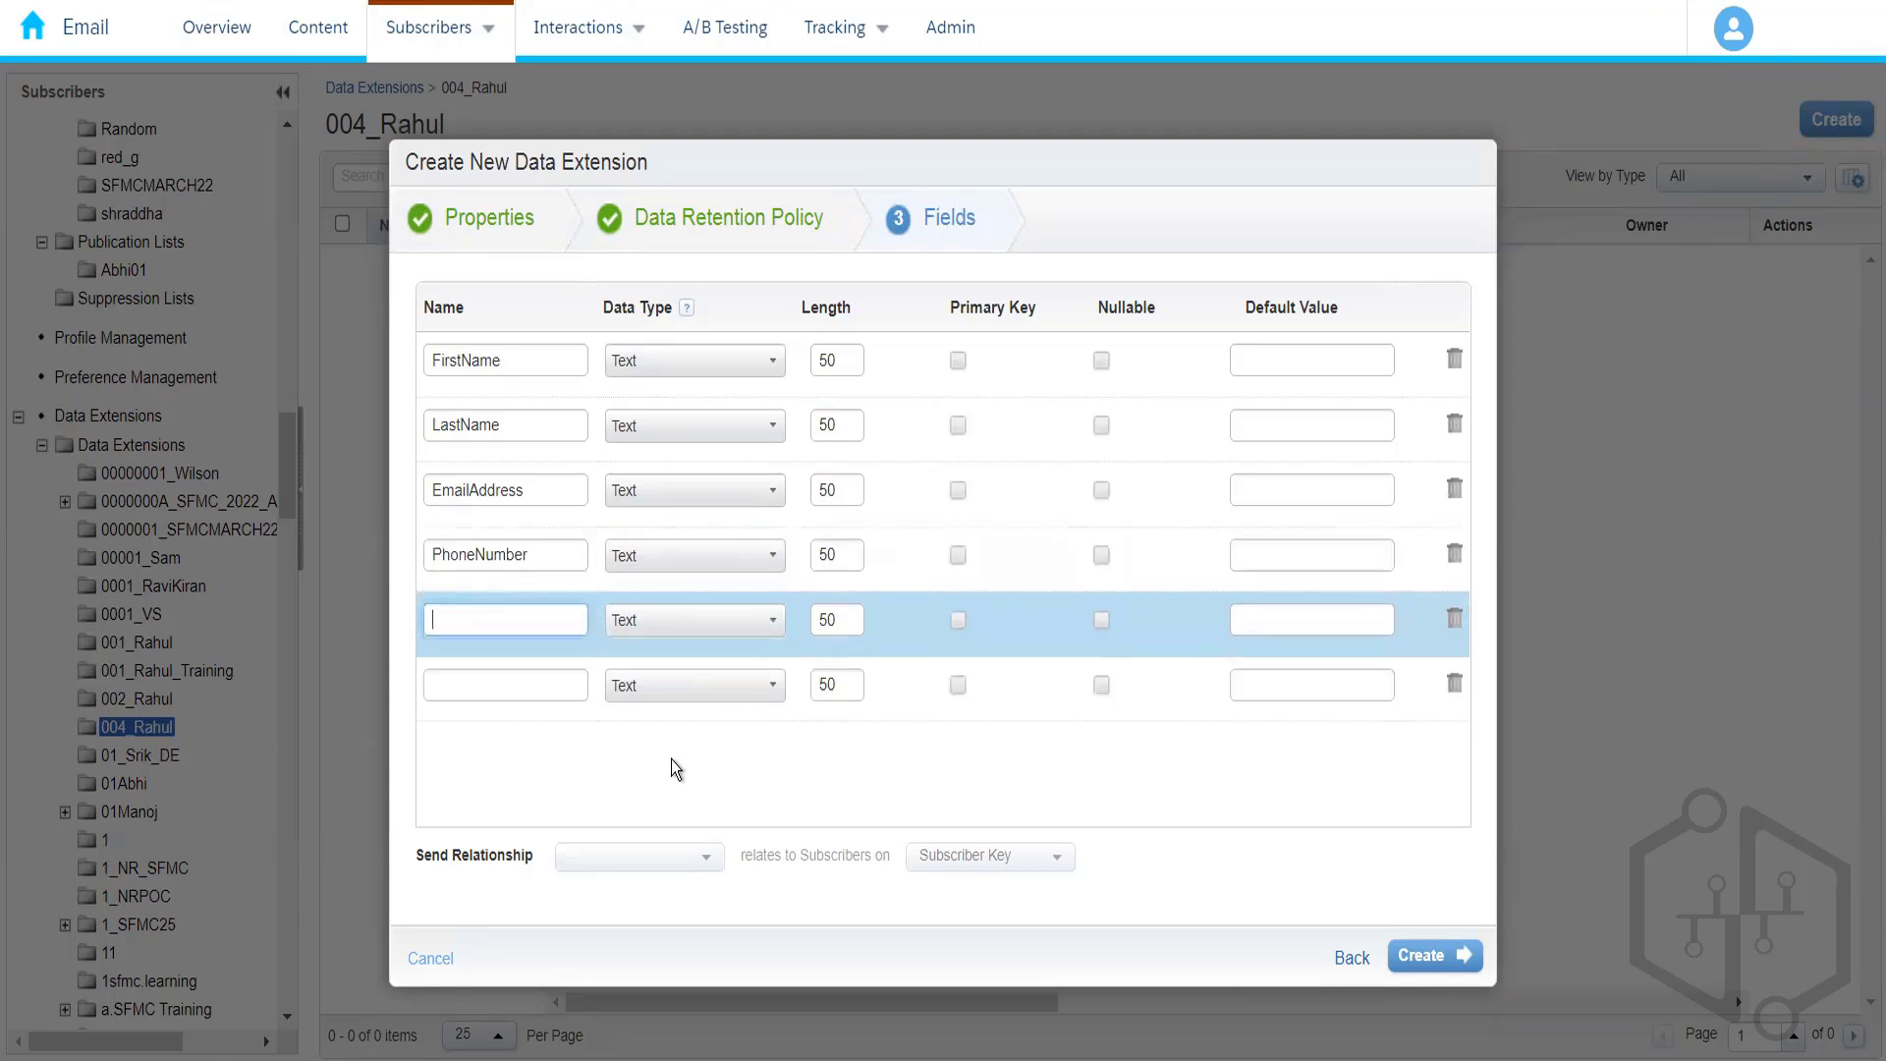
{"action": "type", "text": "City"}
{"action": "left_click", "coordinate": [507, 680]}
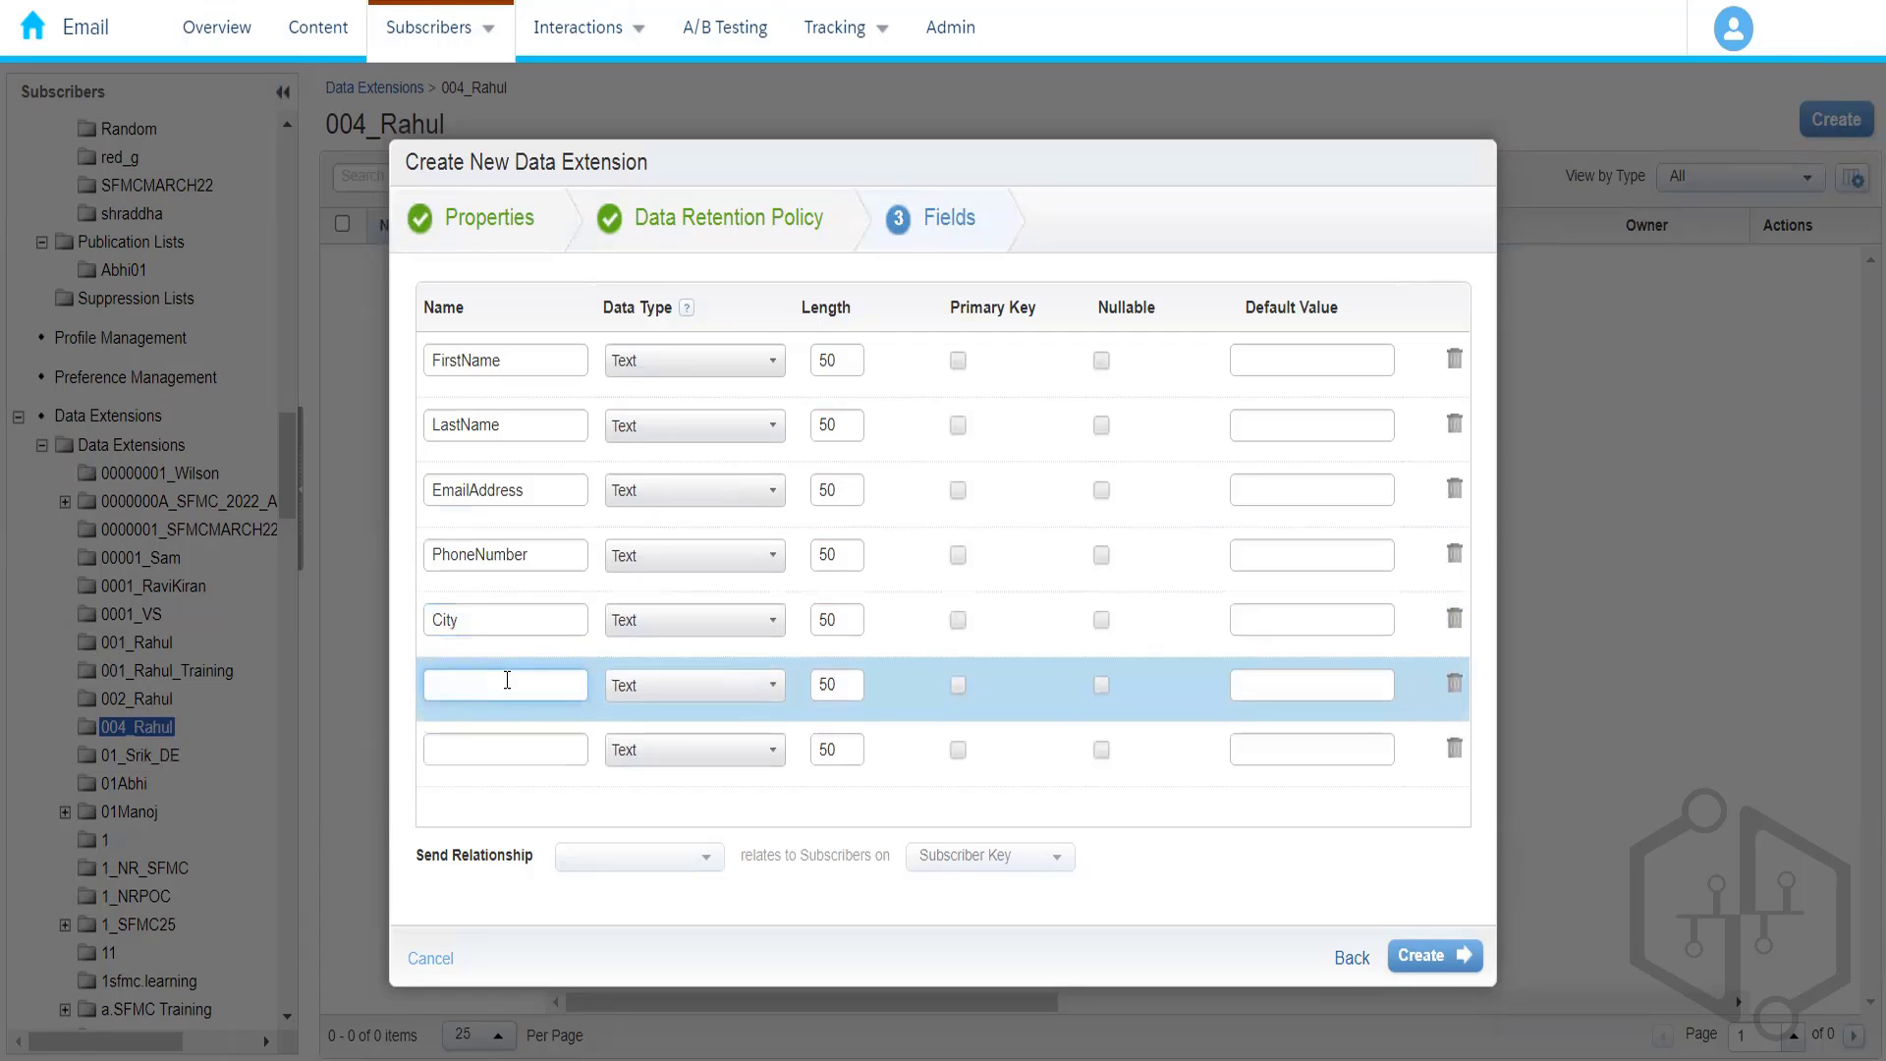
{"action": "left_click_drag", "start_coordinate": [498, 627], "coordinate": [361, 615]}
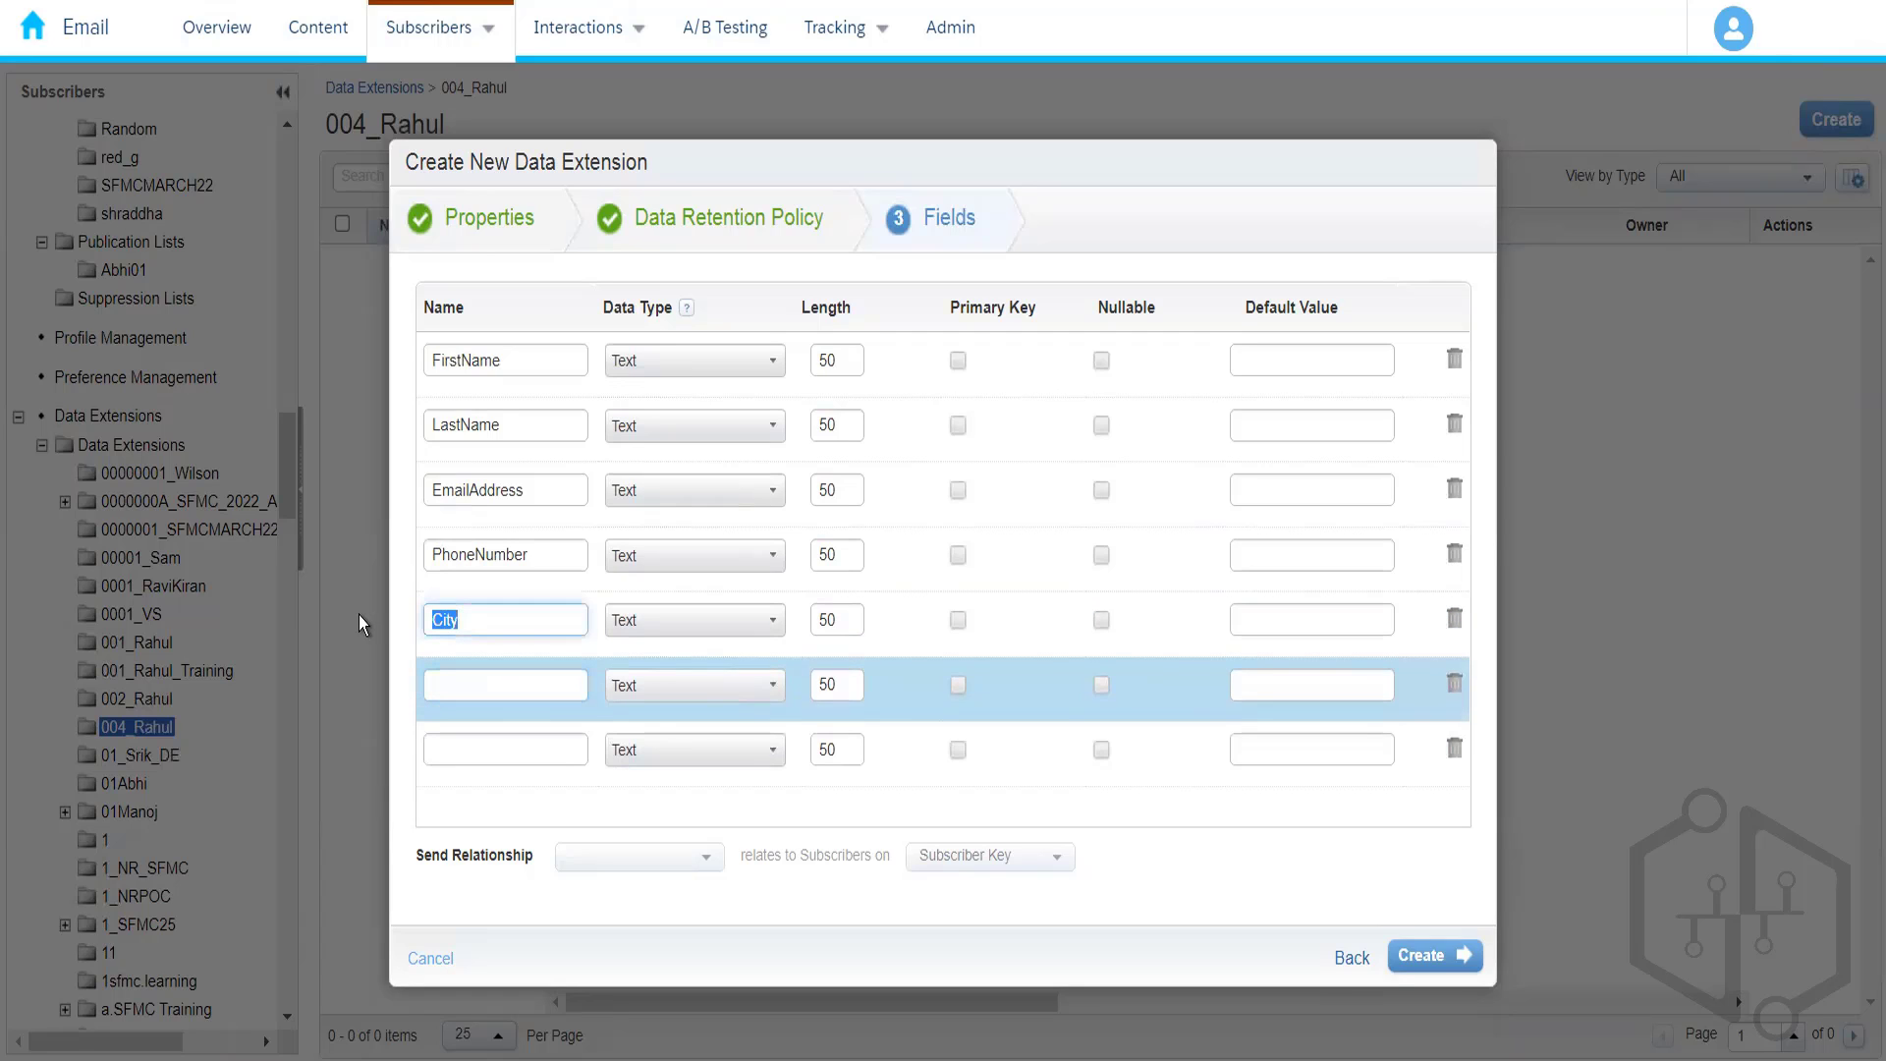
{"action": "type", "text": "Satte"}
{"action": "key", "text": "BackSpace"}
{"action": "key", "text": "BackSpace"}
{"action": "key", "text": "BackSpace"}
{"action": "key", "text": "BackSpace"}
{"action": "type", "text": "tate"}
{"action": "left_click", "coordinate": [453, 685]}
{"action": "type", "text": "City"}
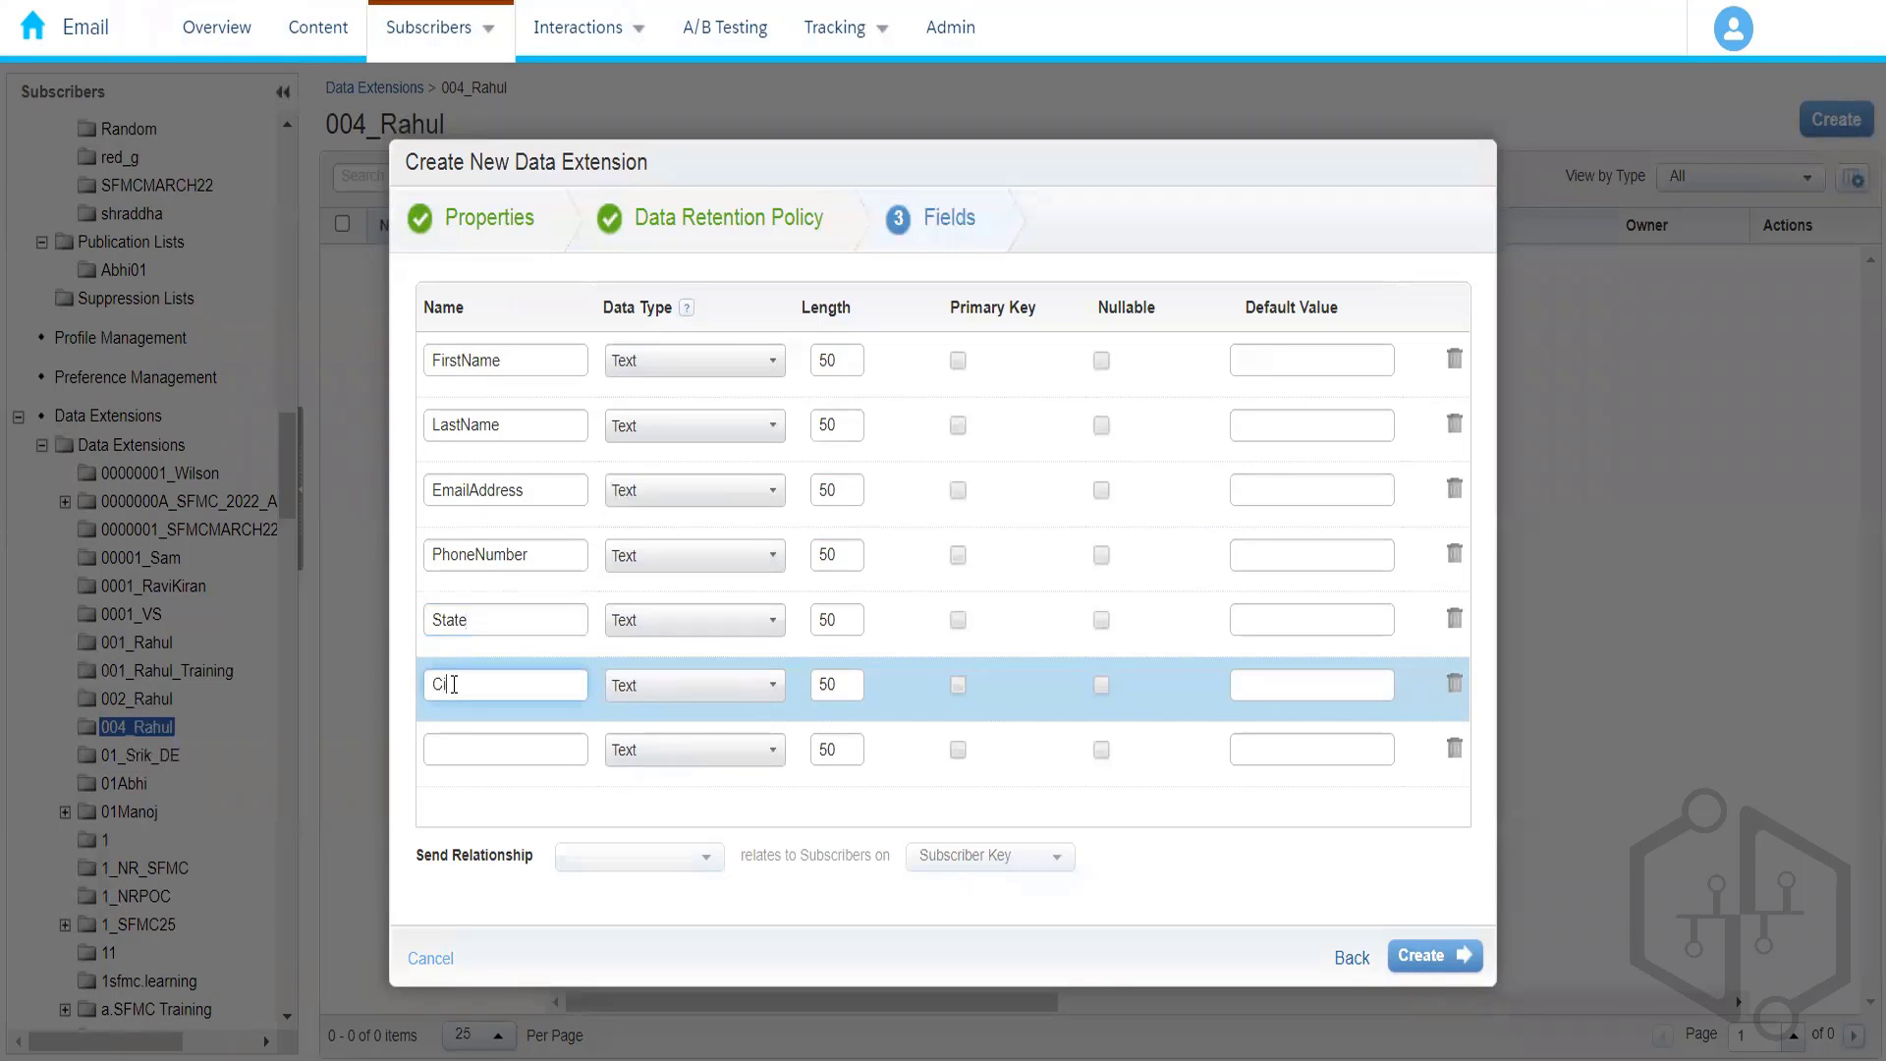
{"action": "left_click", "coordinate": [482, 750]}
{"action": "type", "text": "C"}
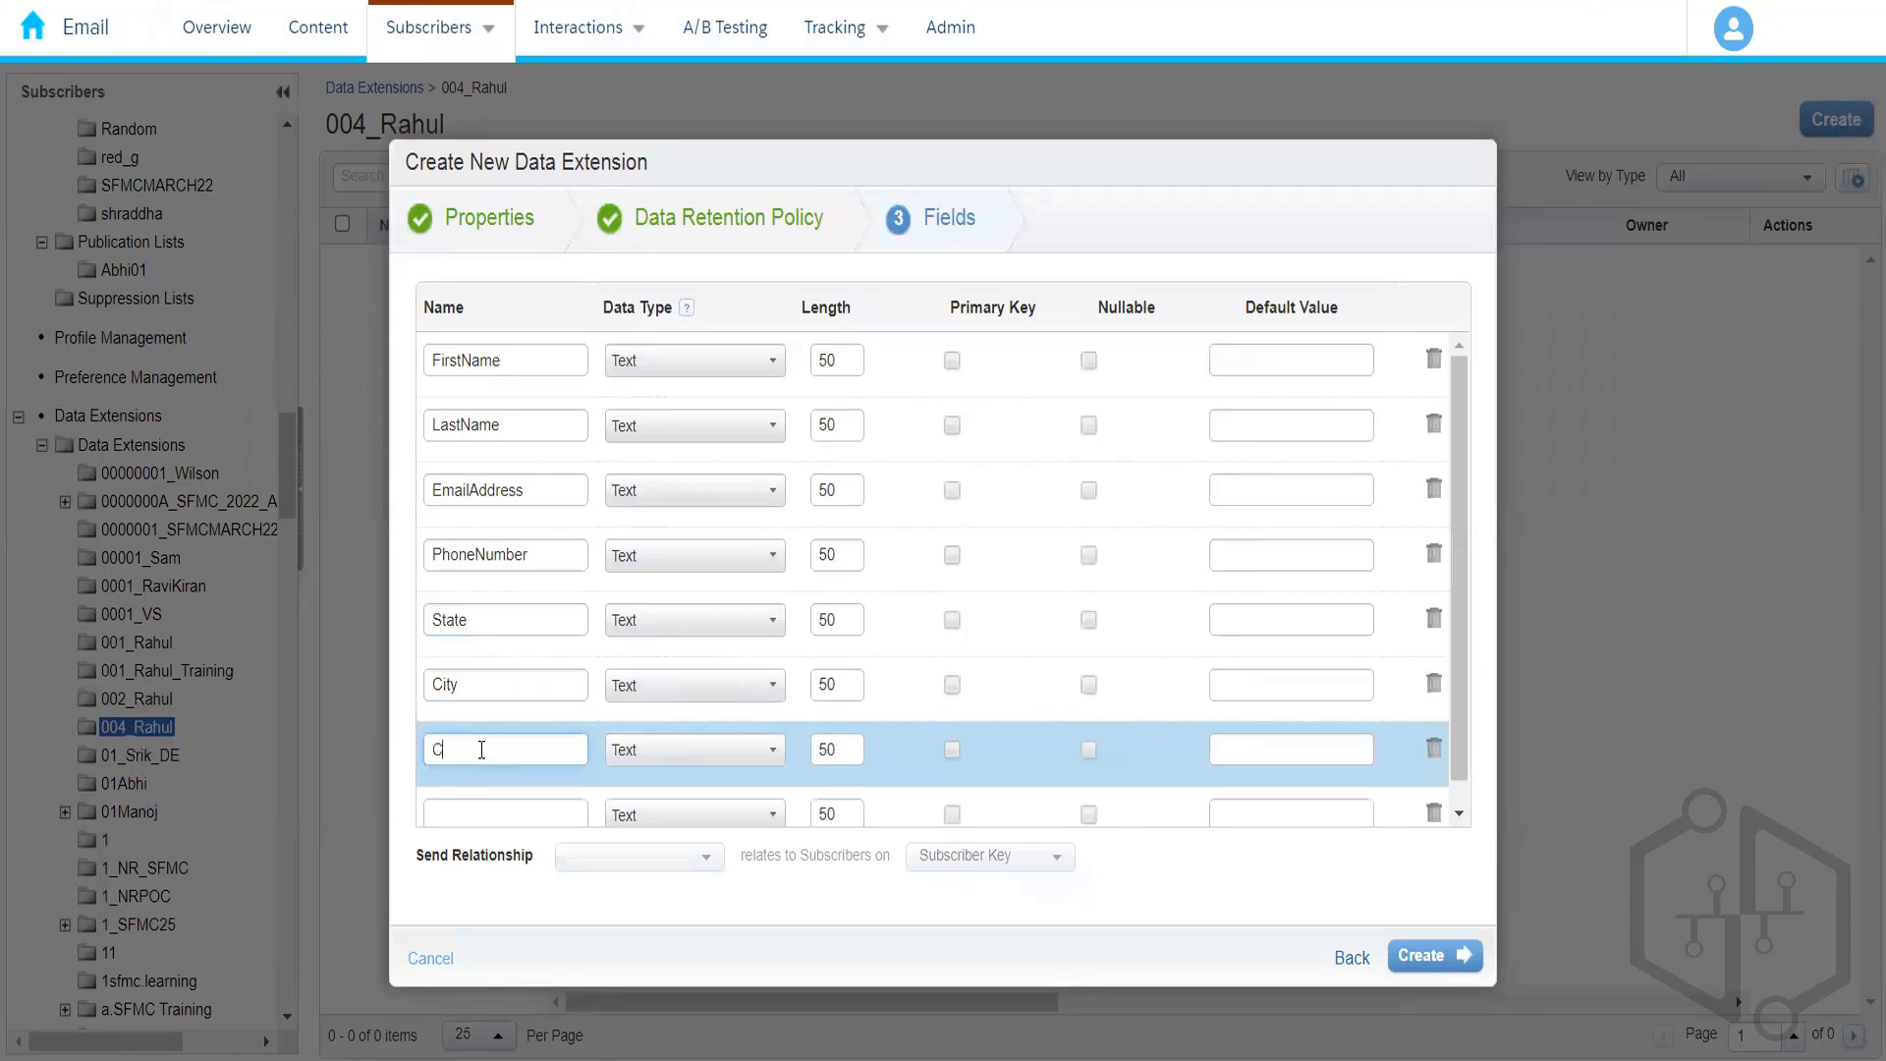
{"action": "key", "text": "BackSpace"}
{"action": "type", "text": "ZipCode"}
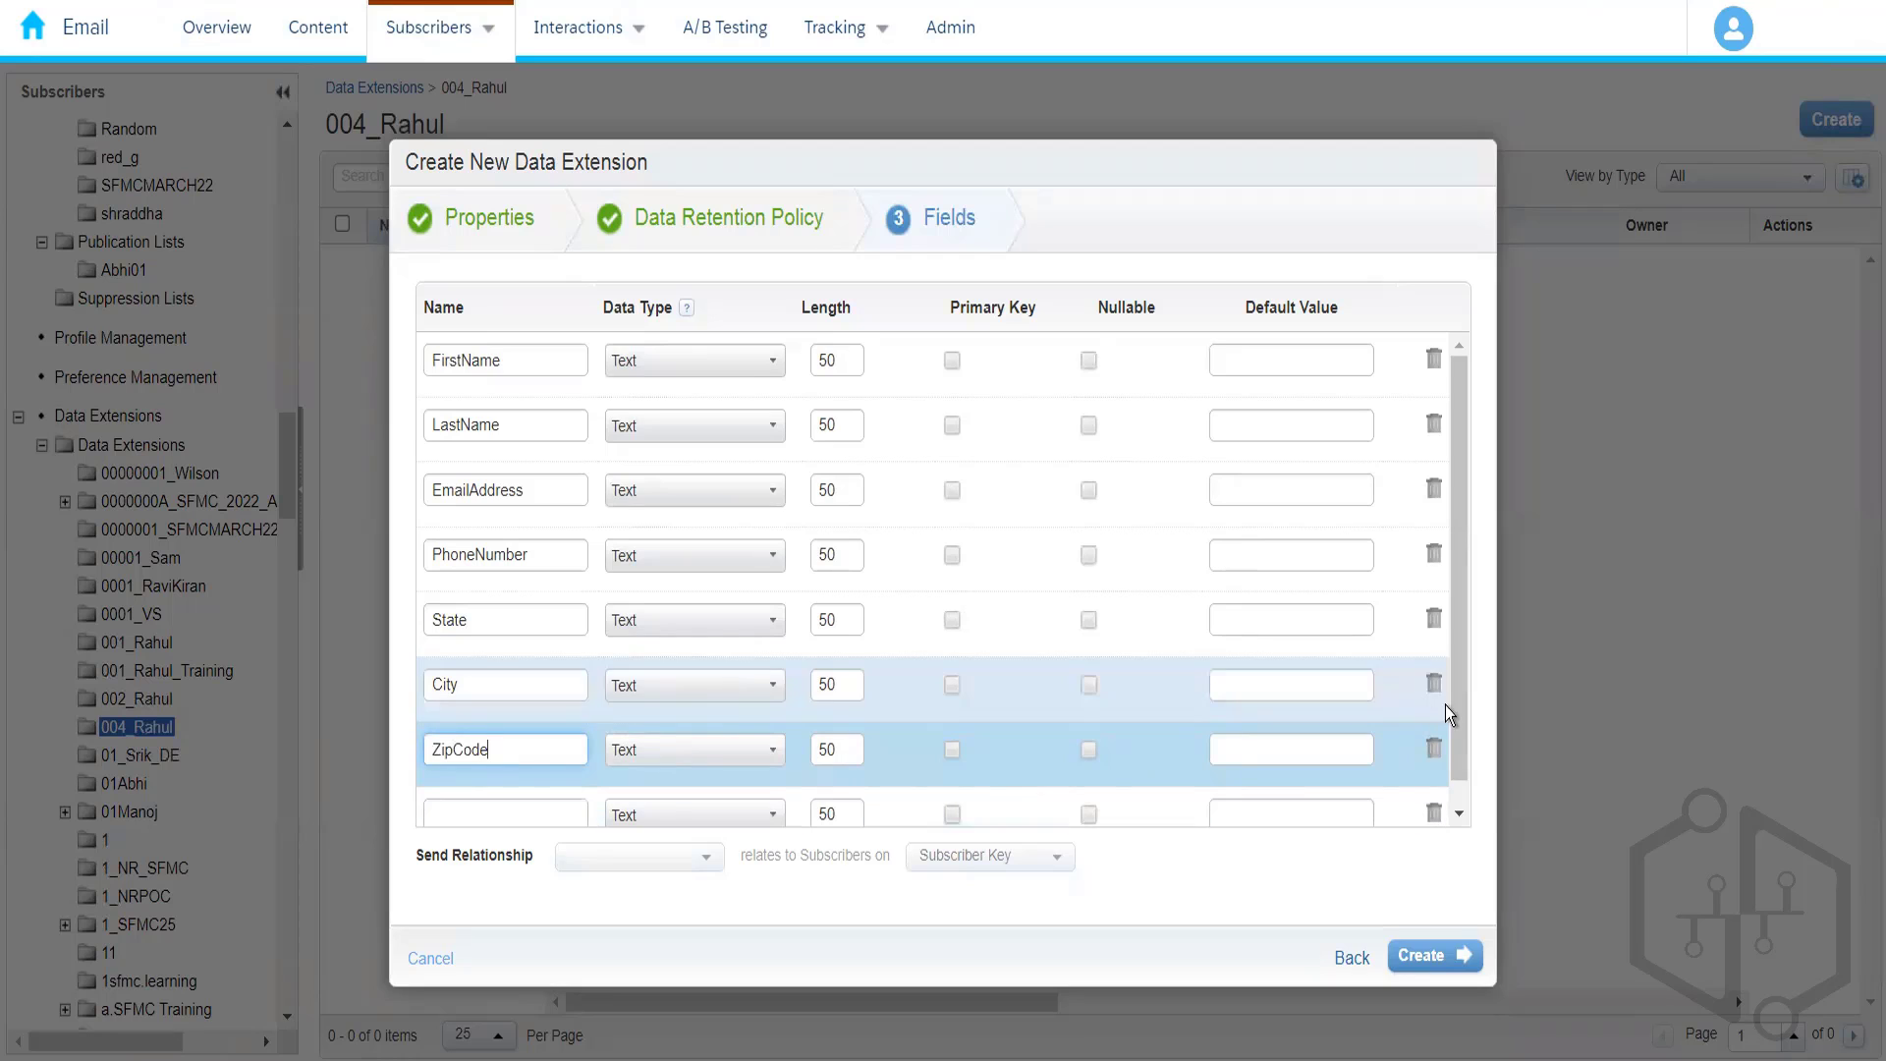
{"action": "left_click_drag", "start_coordinate": [1457, 716], "coordinate": [1466, 811]}
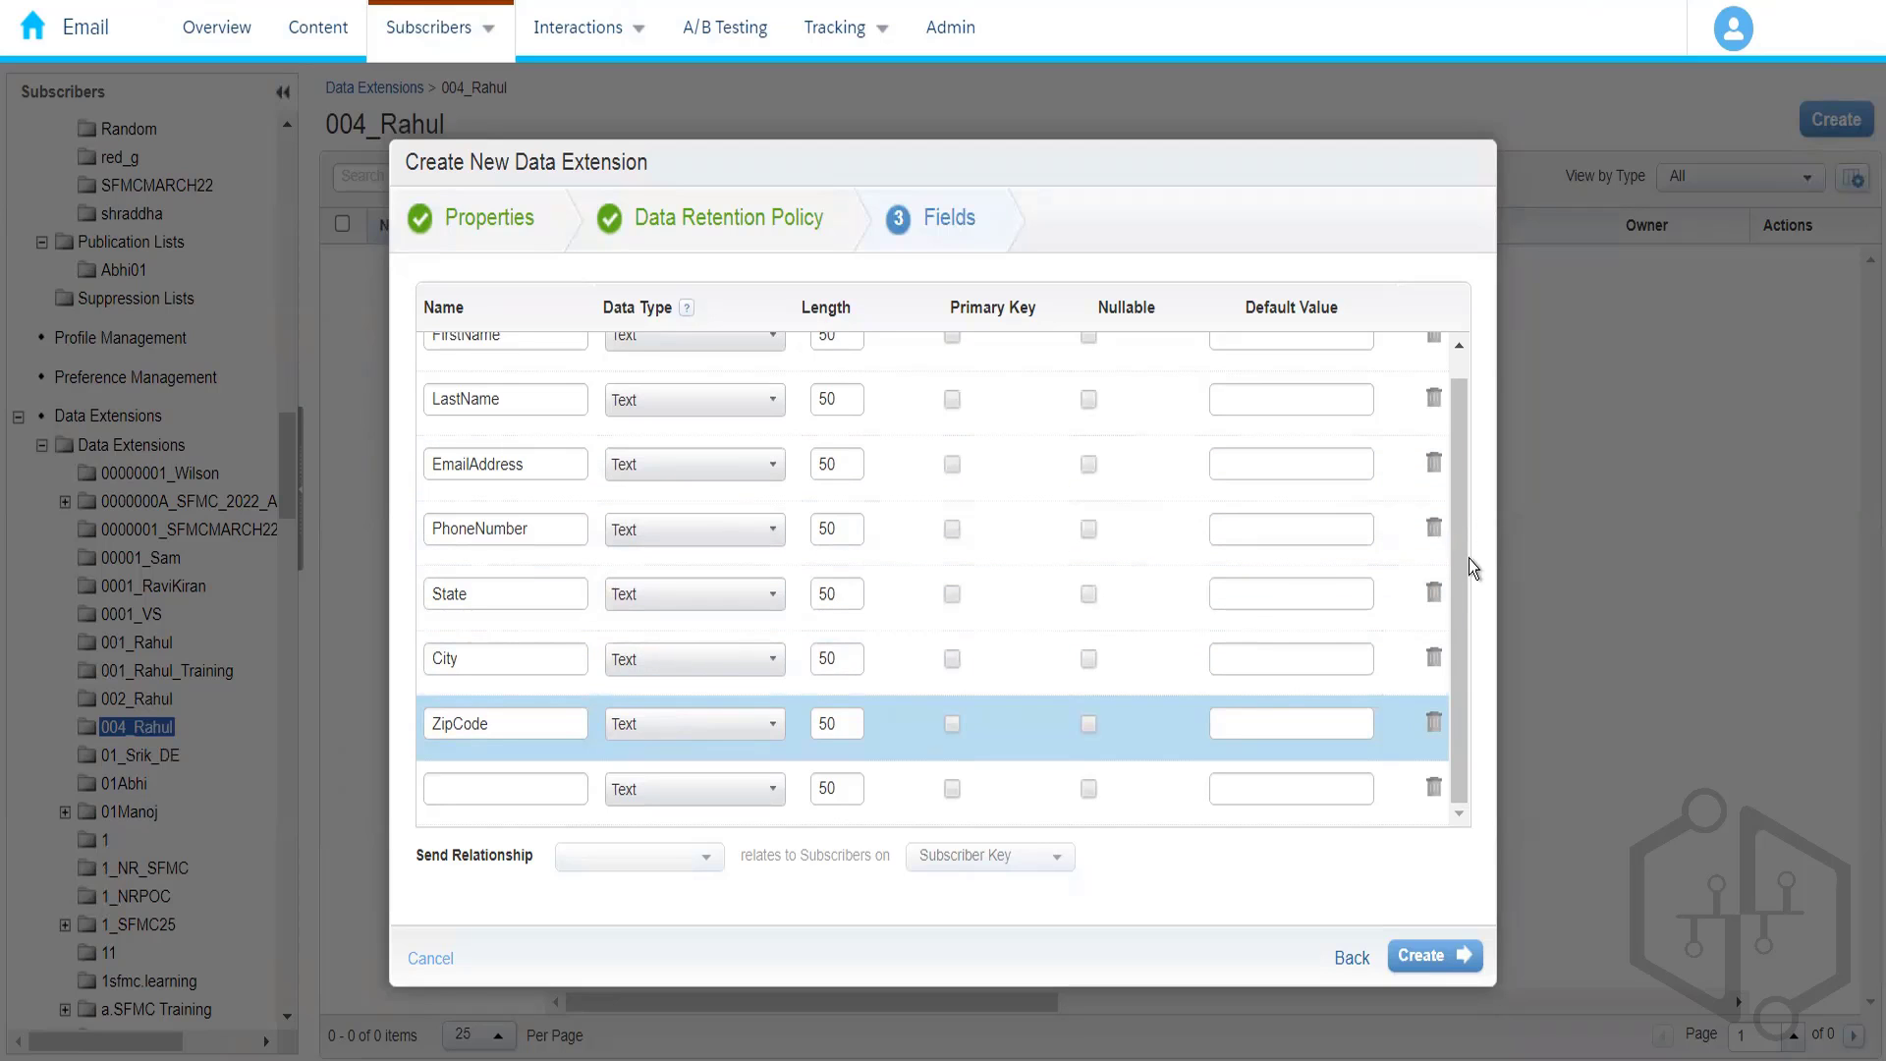
{"action": "left_click_drag", "start_coordinate": [1458, 570], "coordinate": [1465, 496]}
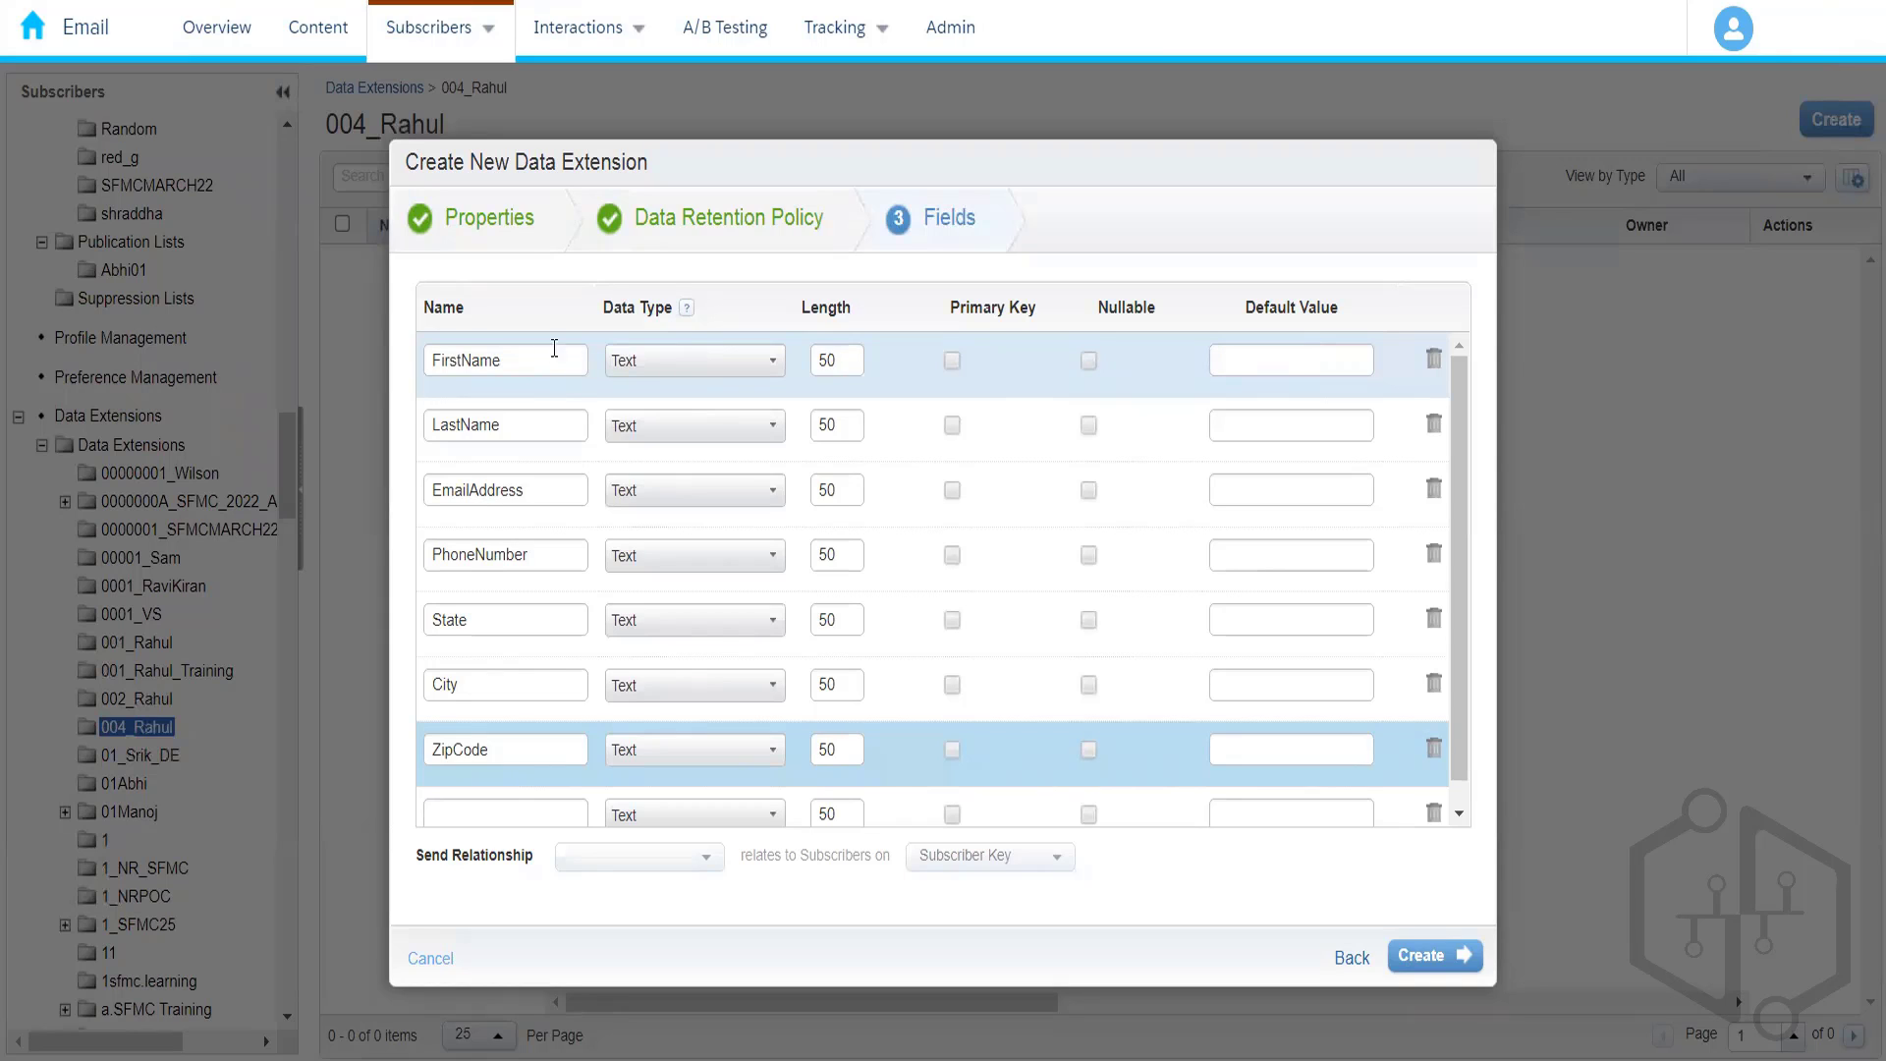
- Change the EmailAddress field's data type to EmailAddress, keeping FirstName as Text
{"action": "left_click", "coordinate": [703, 369]}
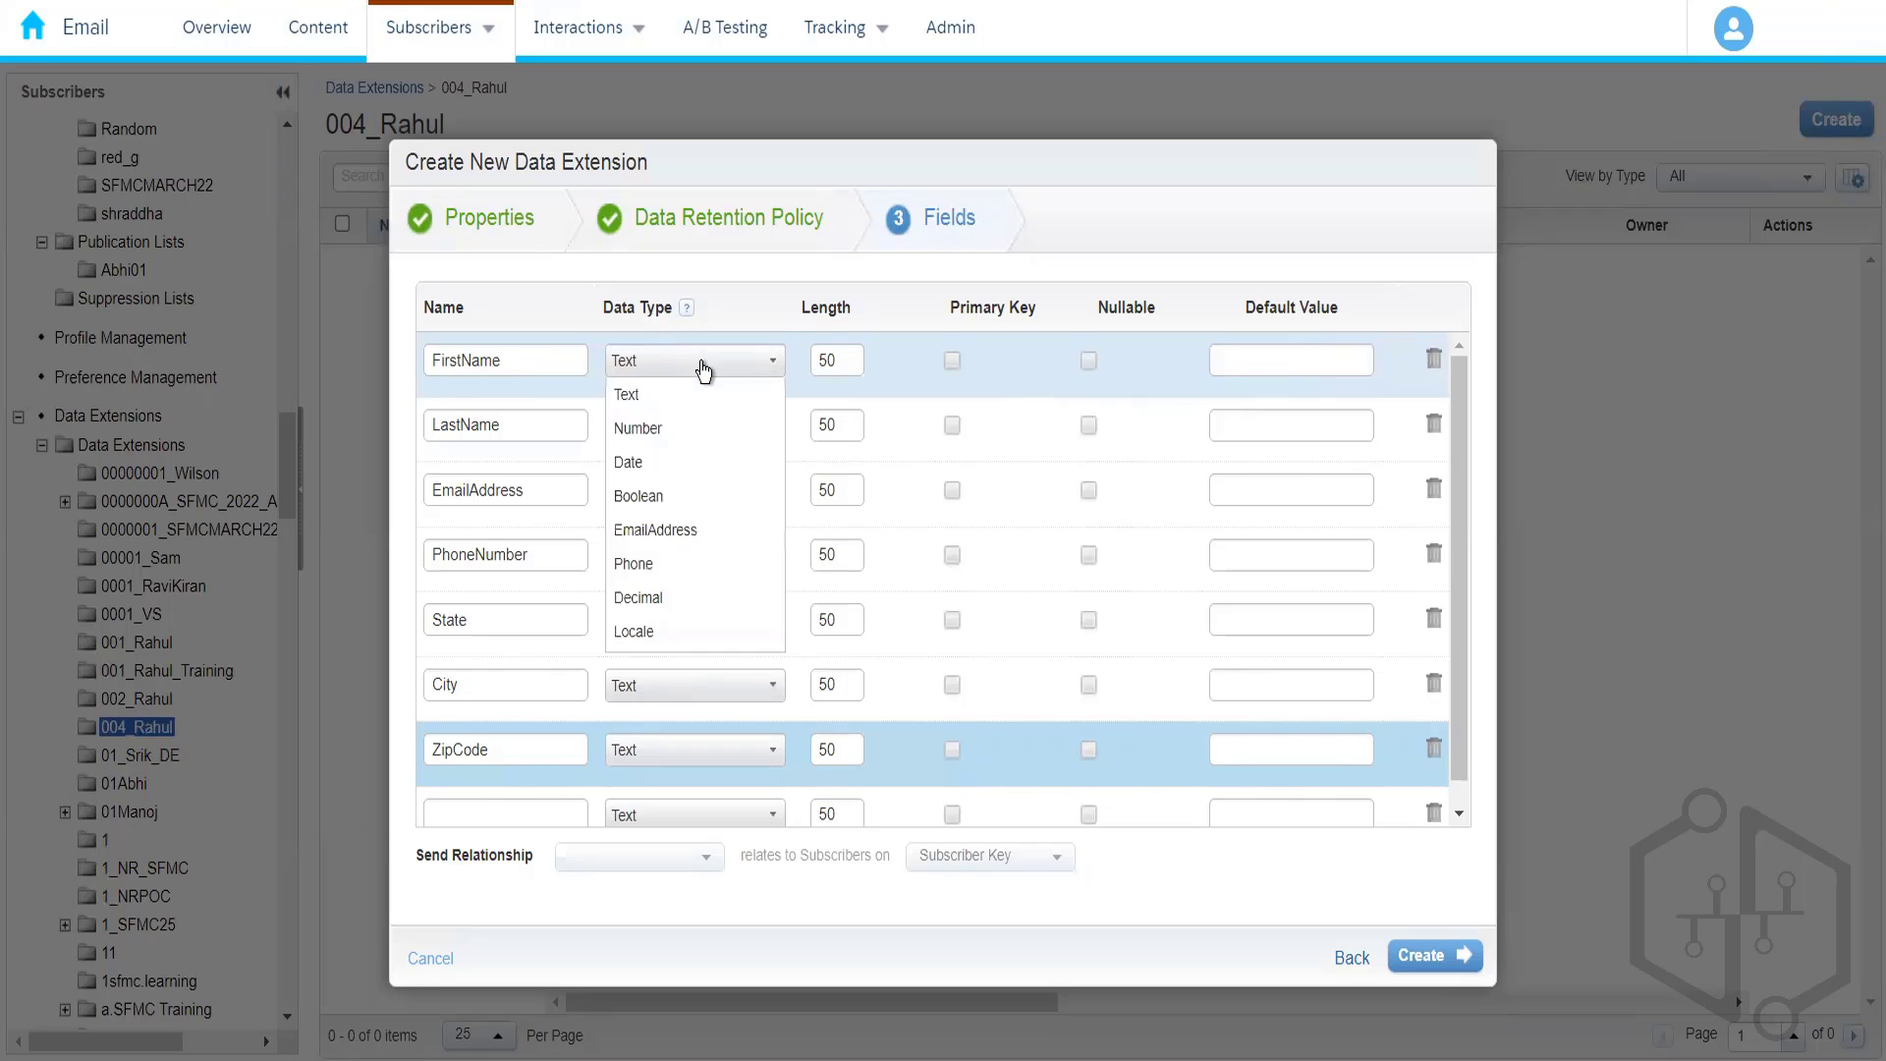
{"action": "left_click", "coordinate": [659, 398]}
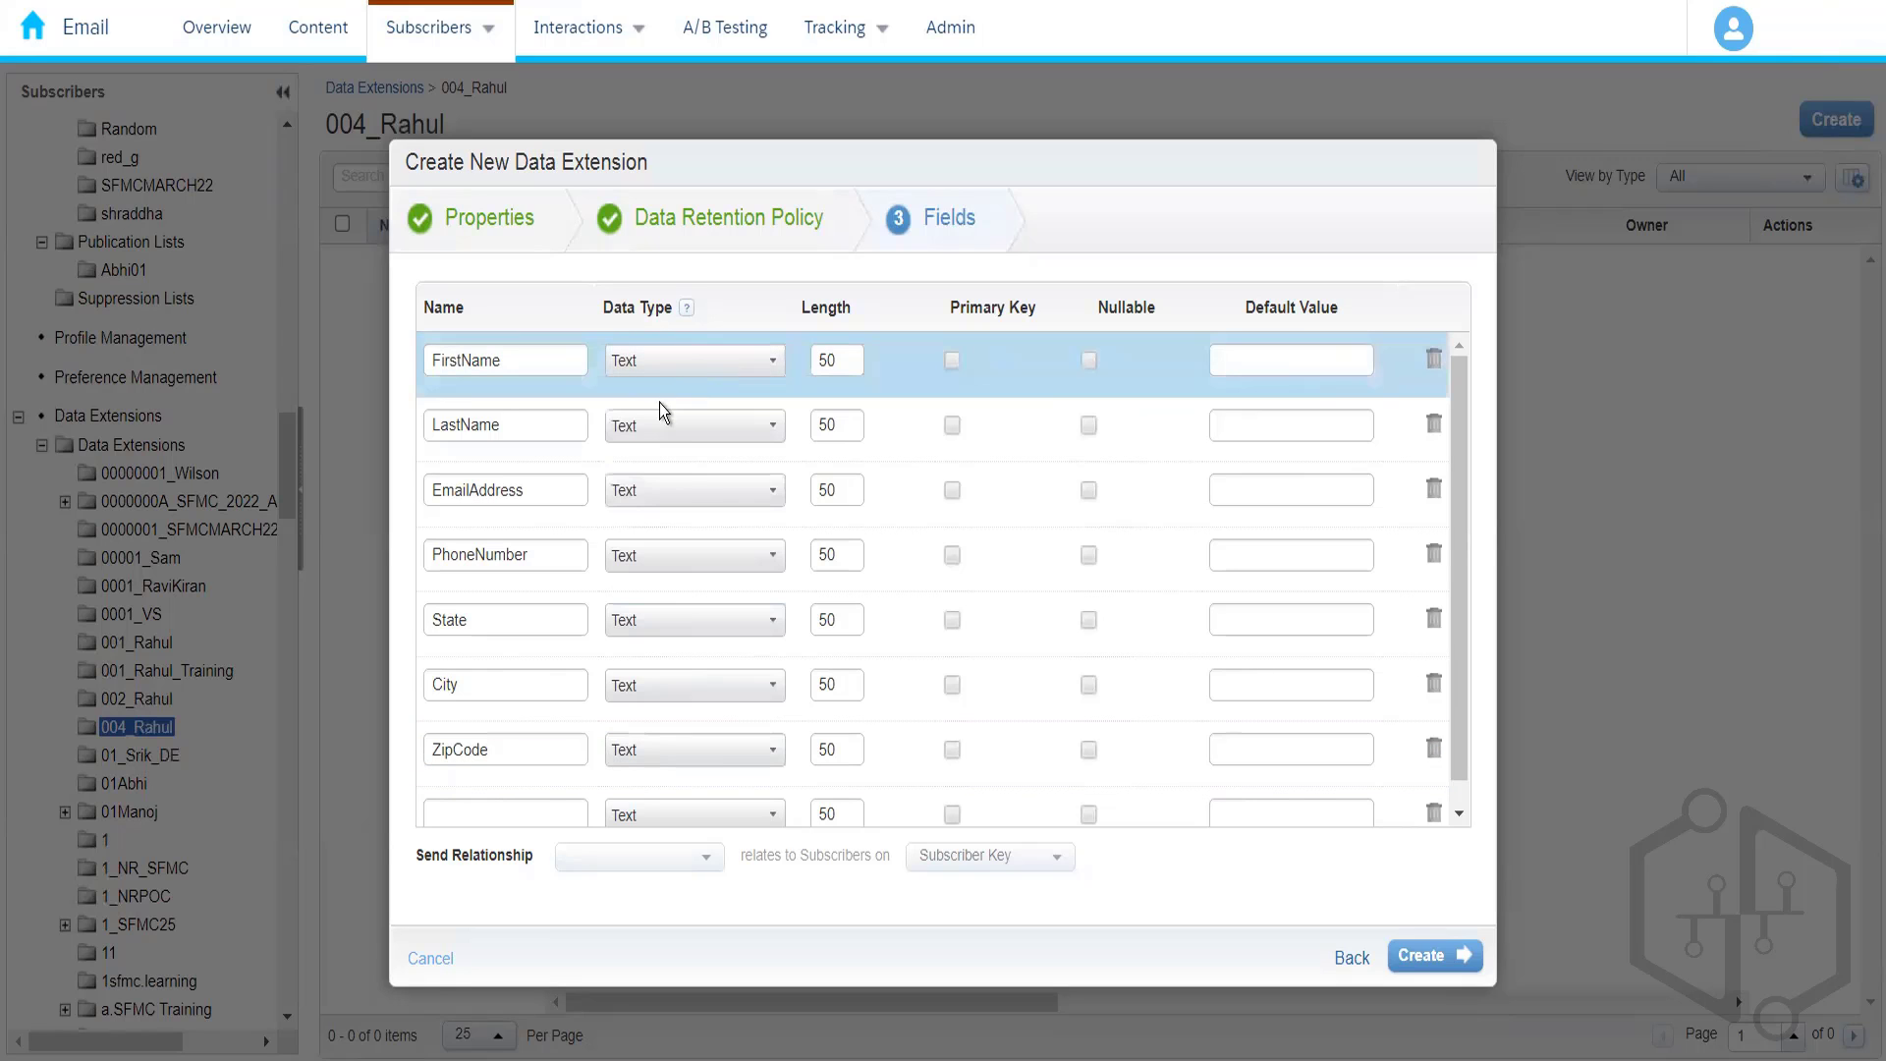
{"action": "left_click", "coordinate": [688, 491]}
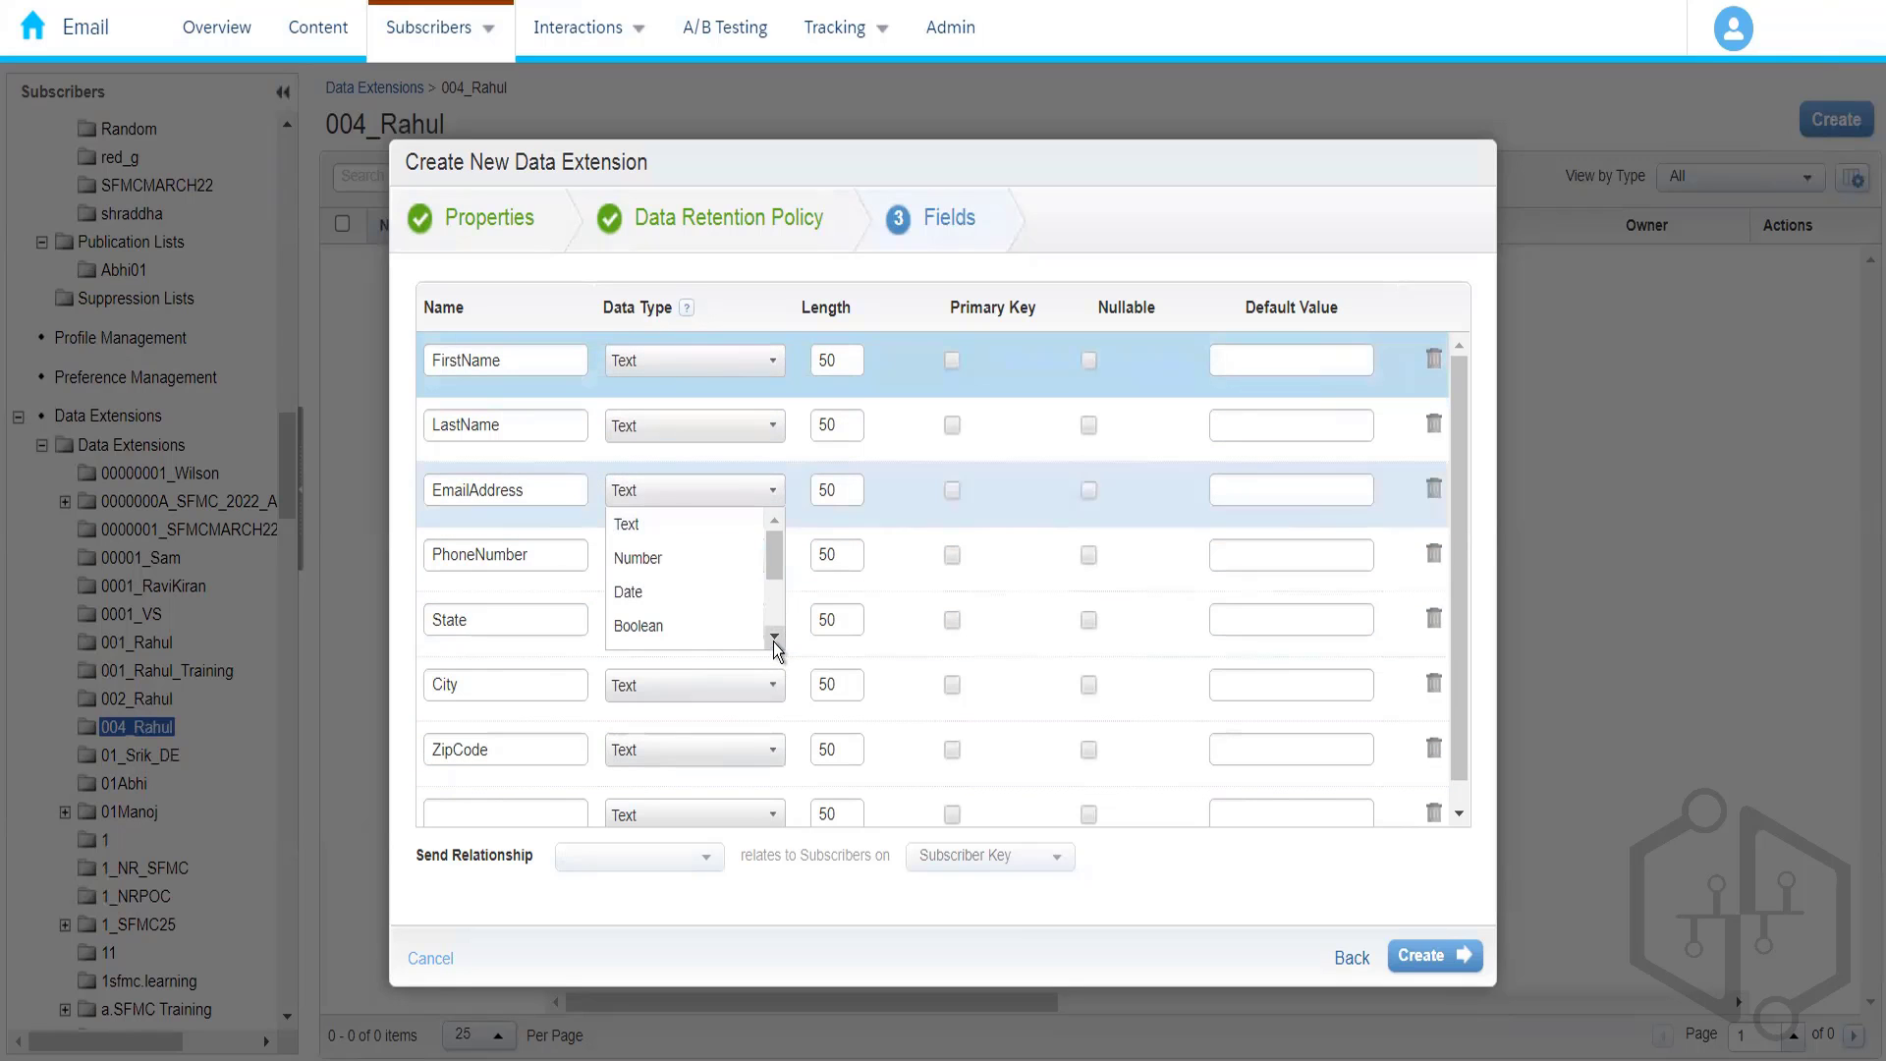
{"action": "scroll", "coordinate": [774, 640], "scroll_direction": "down", "scroll_amount": 2}
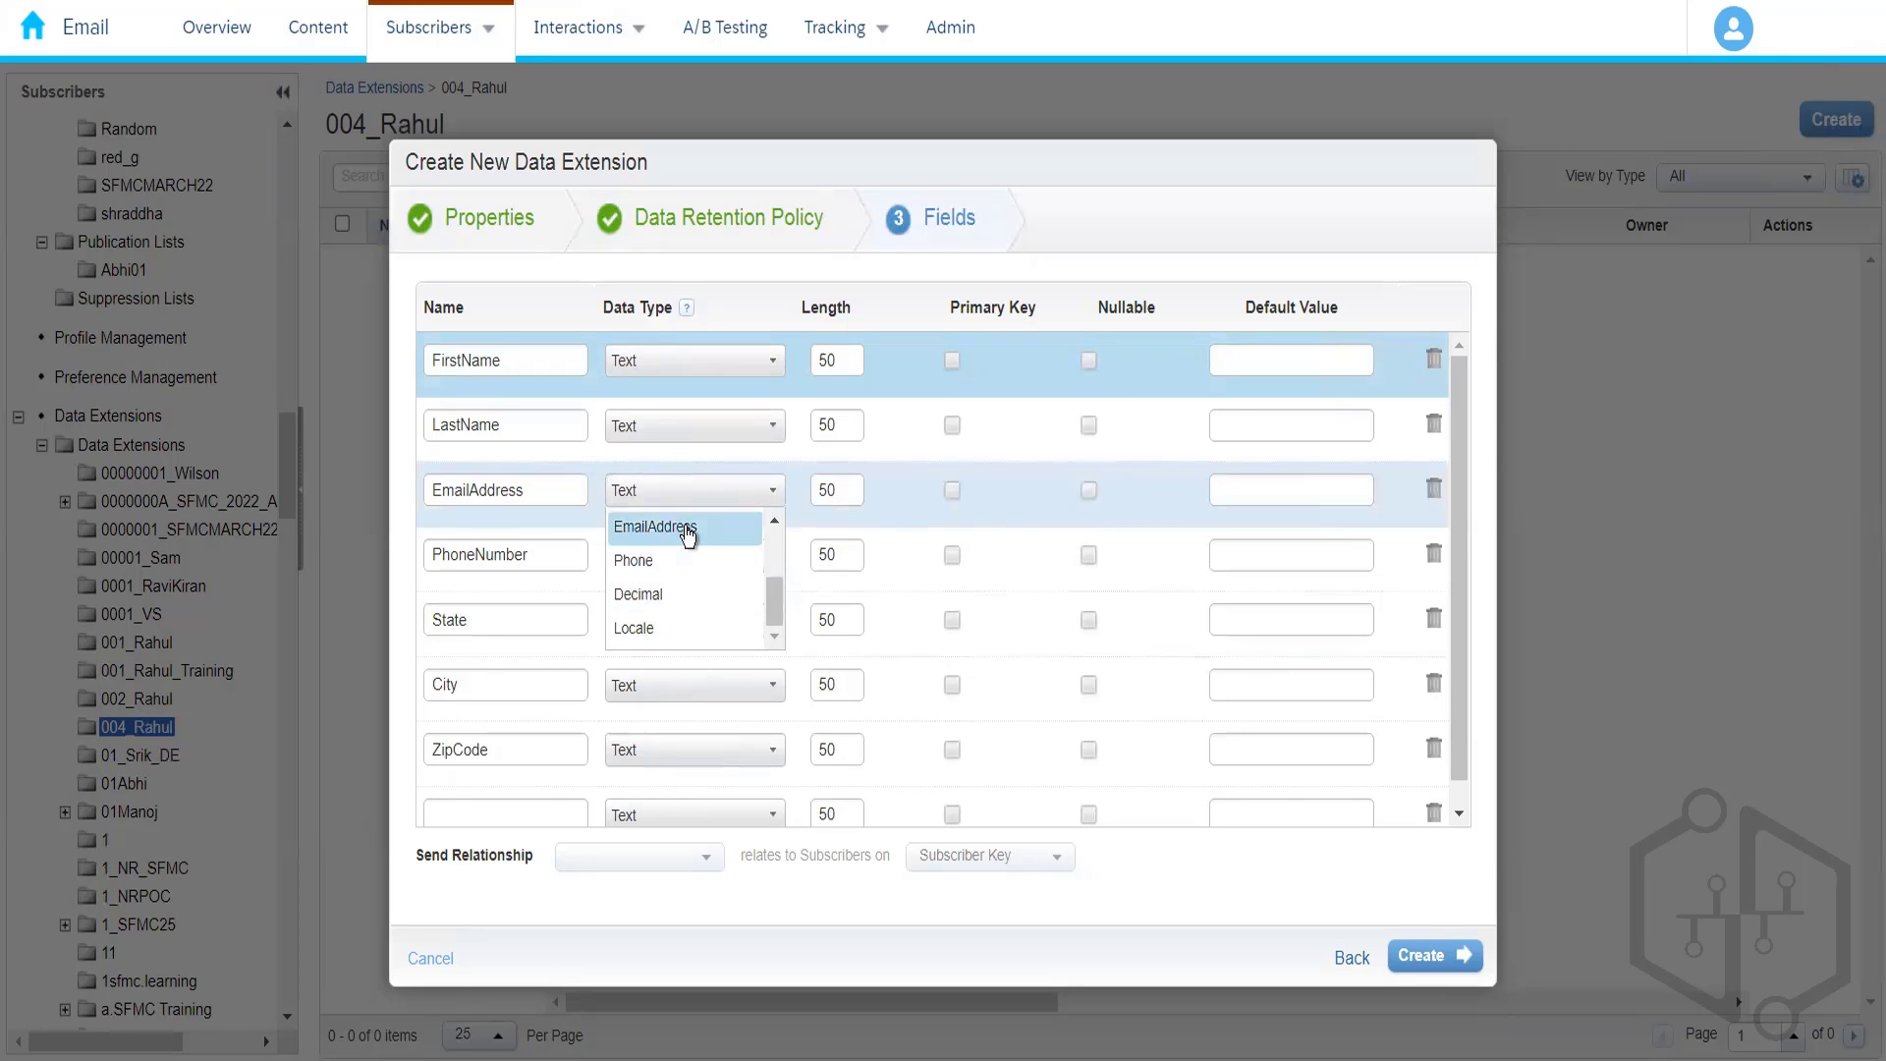
{"action": "left_click", "coordinate": [686, 530]}
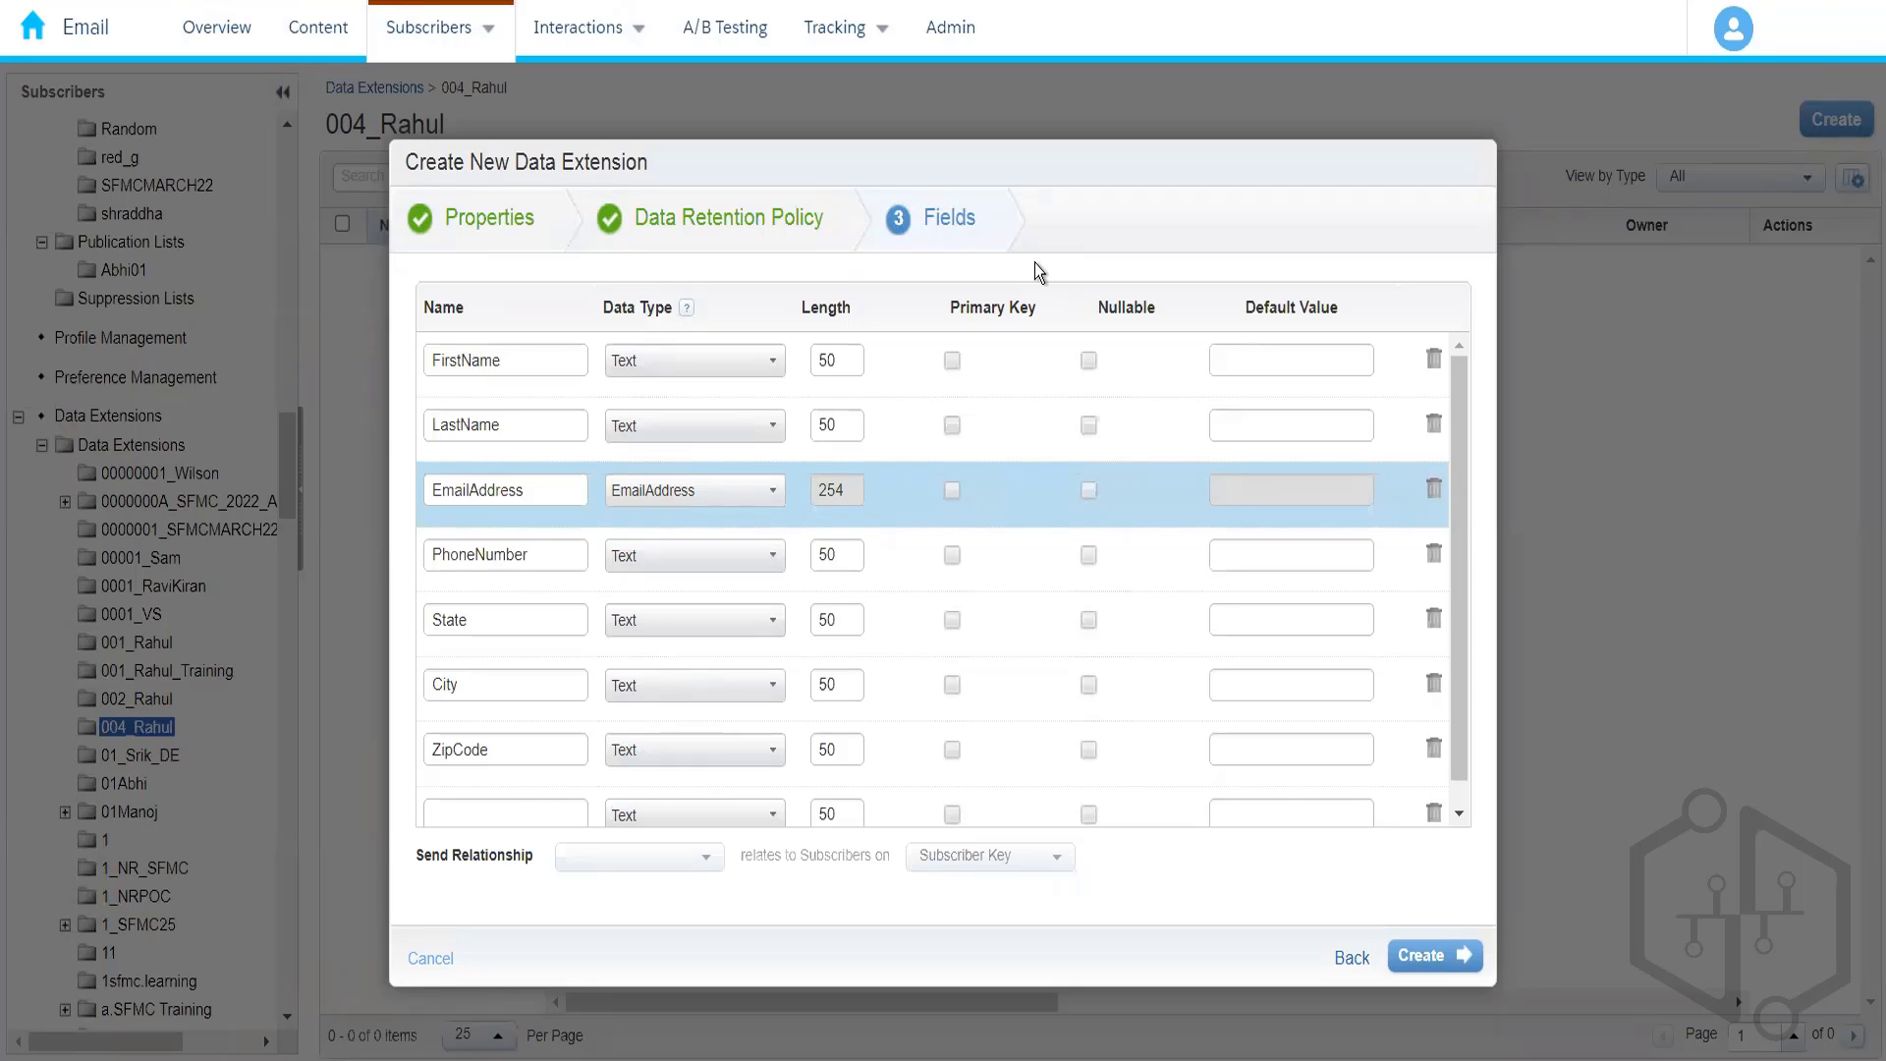
- Change the PhoneNumber field's data type to Phone
{"action": "left_click", "coordinate": [676, 567]}
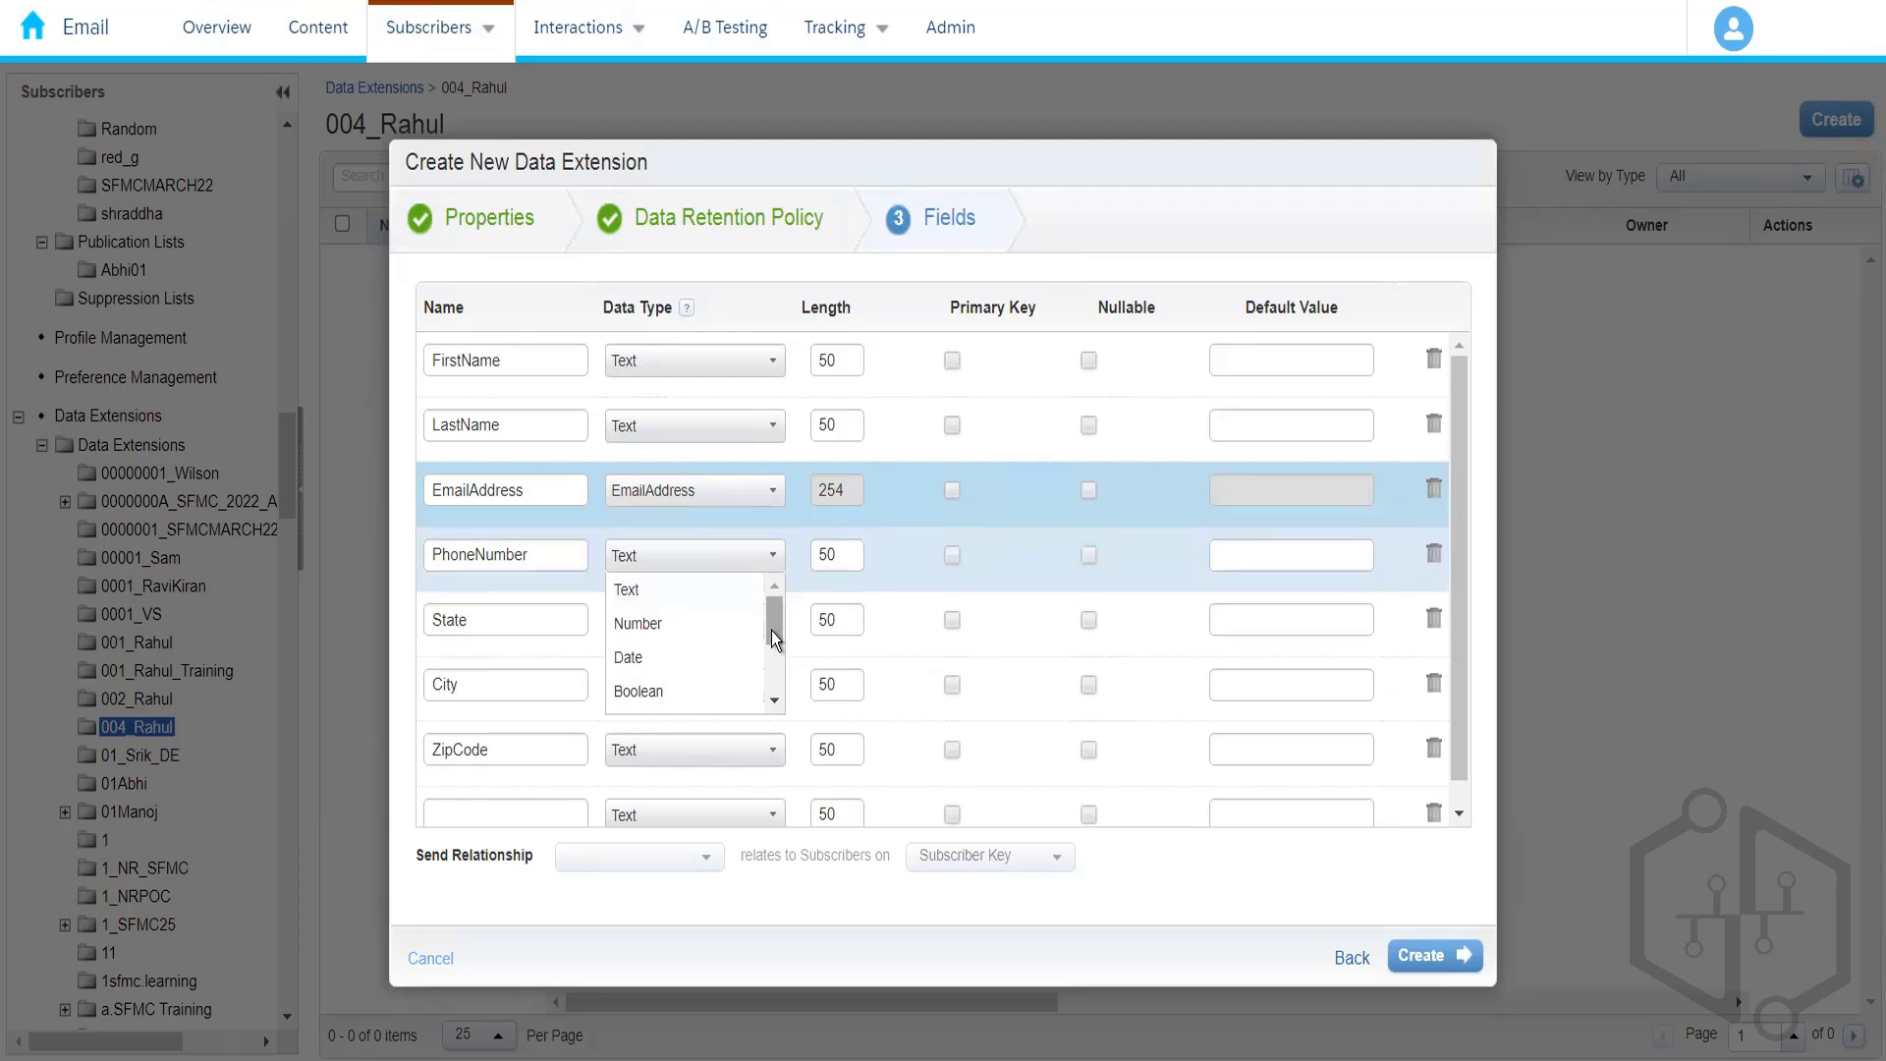
{"action": "left_click_drag", "start_coordinate": [771, 629], "coordinate": [770, 682]}
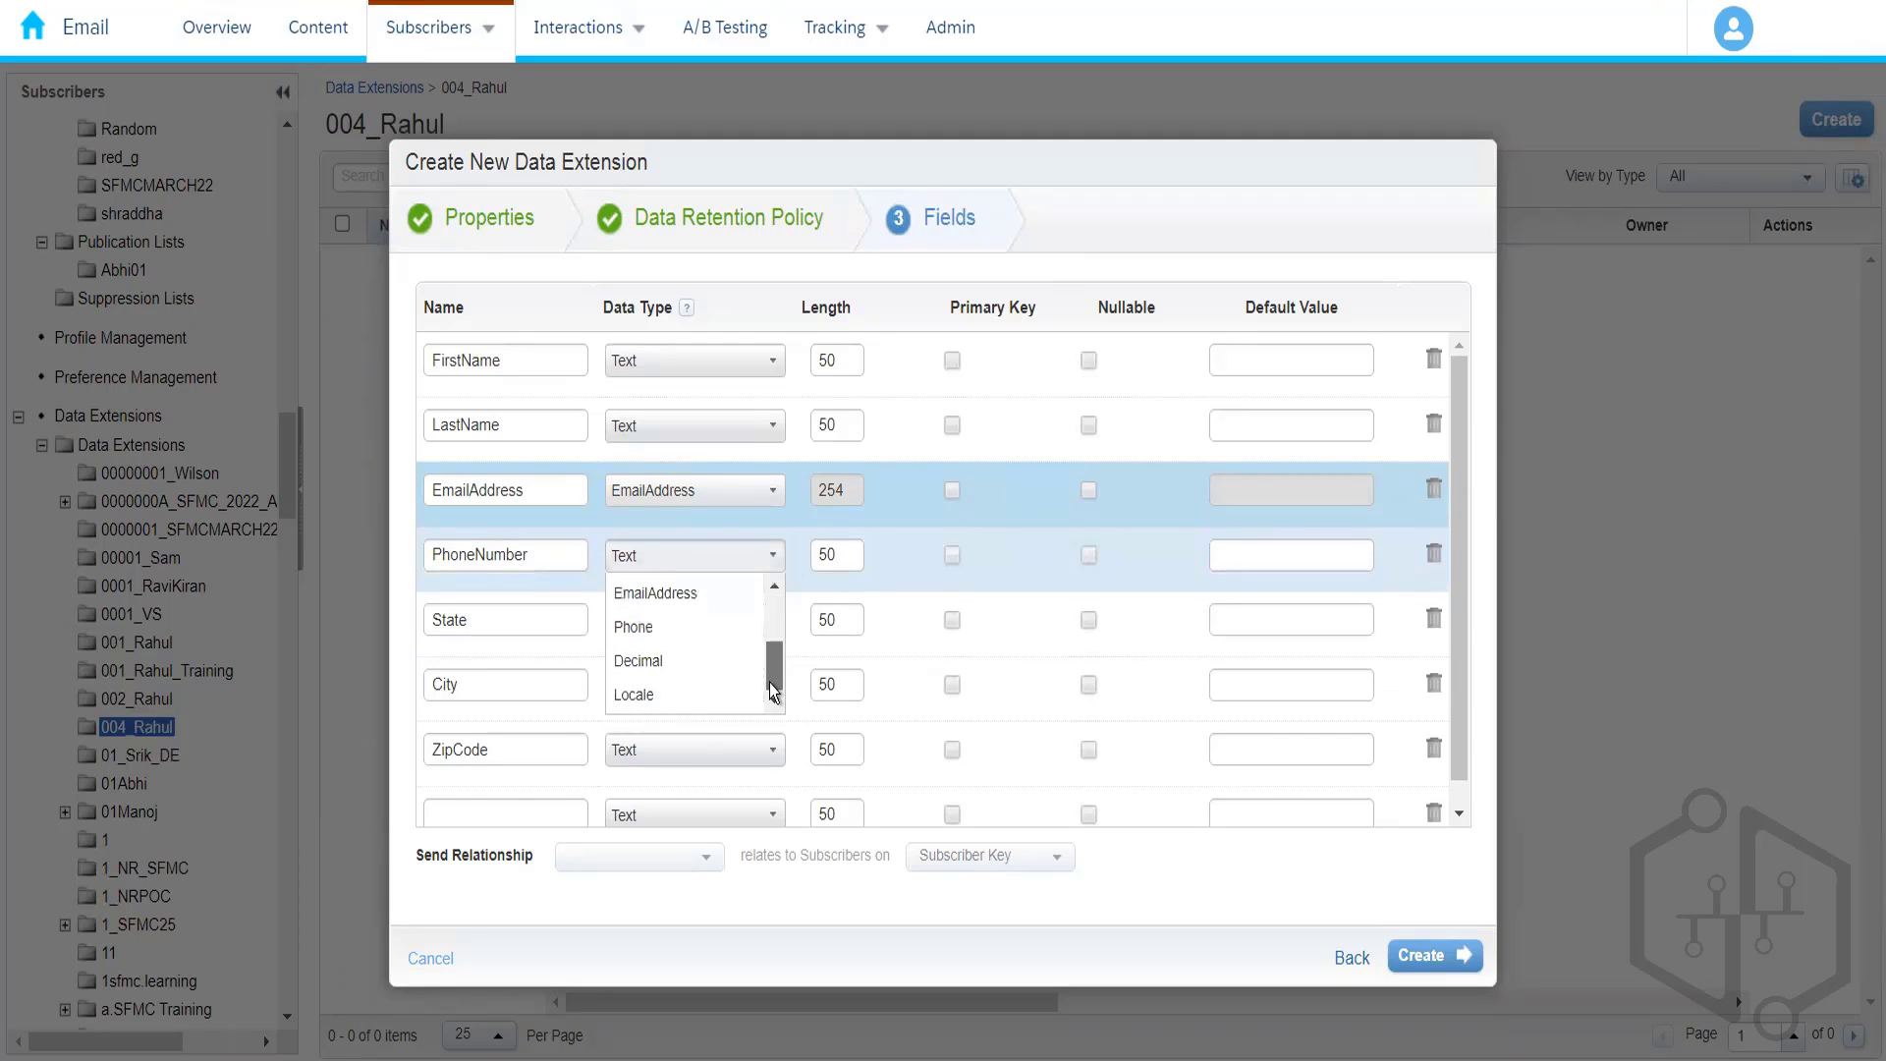
{"action": "left_click", "coordinate": [685, 631]}
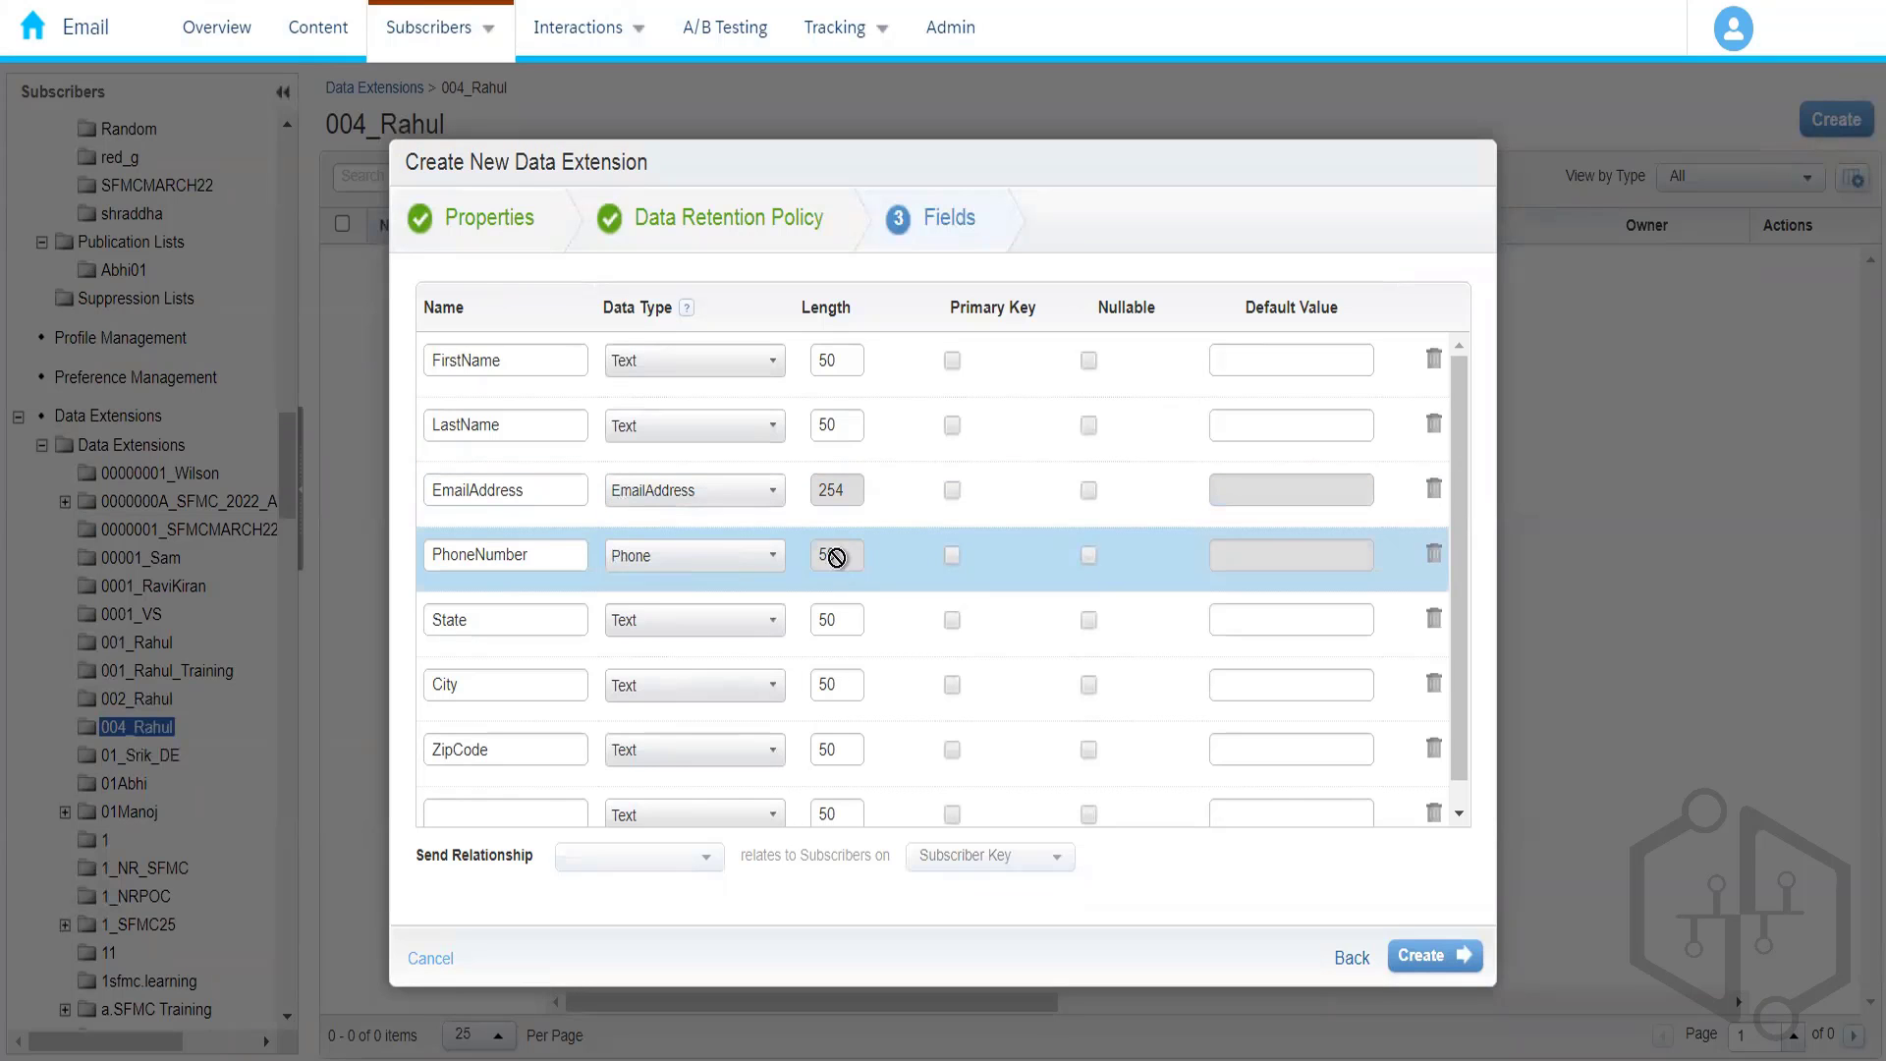
- Change FirstName's length from 50 to 5000, which triggers the 4000-character limit error
{"action": "left_click", "coordinate": [837, 361]}
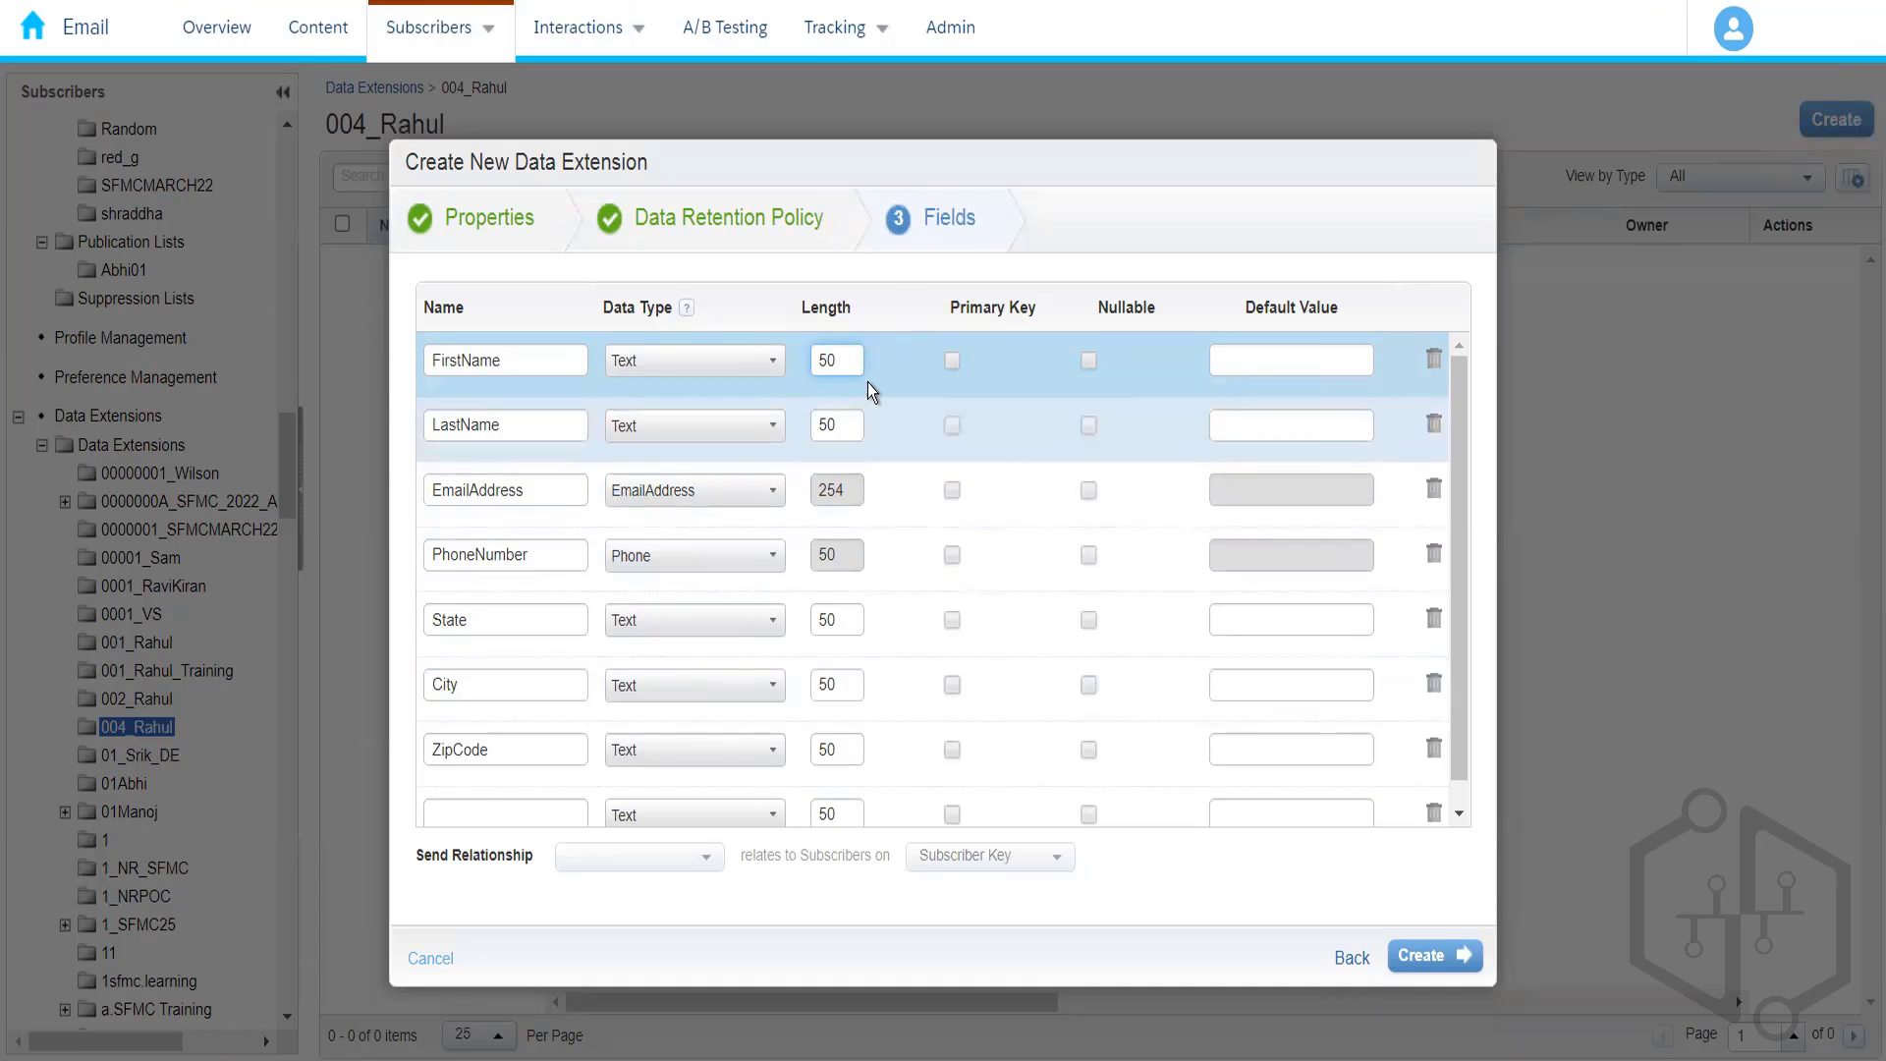
{"action": "key", "text": "BackSpace"}
{"action": "key", "text": "BackSpace"}
{"action": "type", "text": "4"}
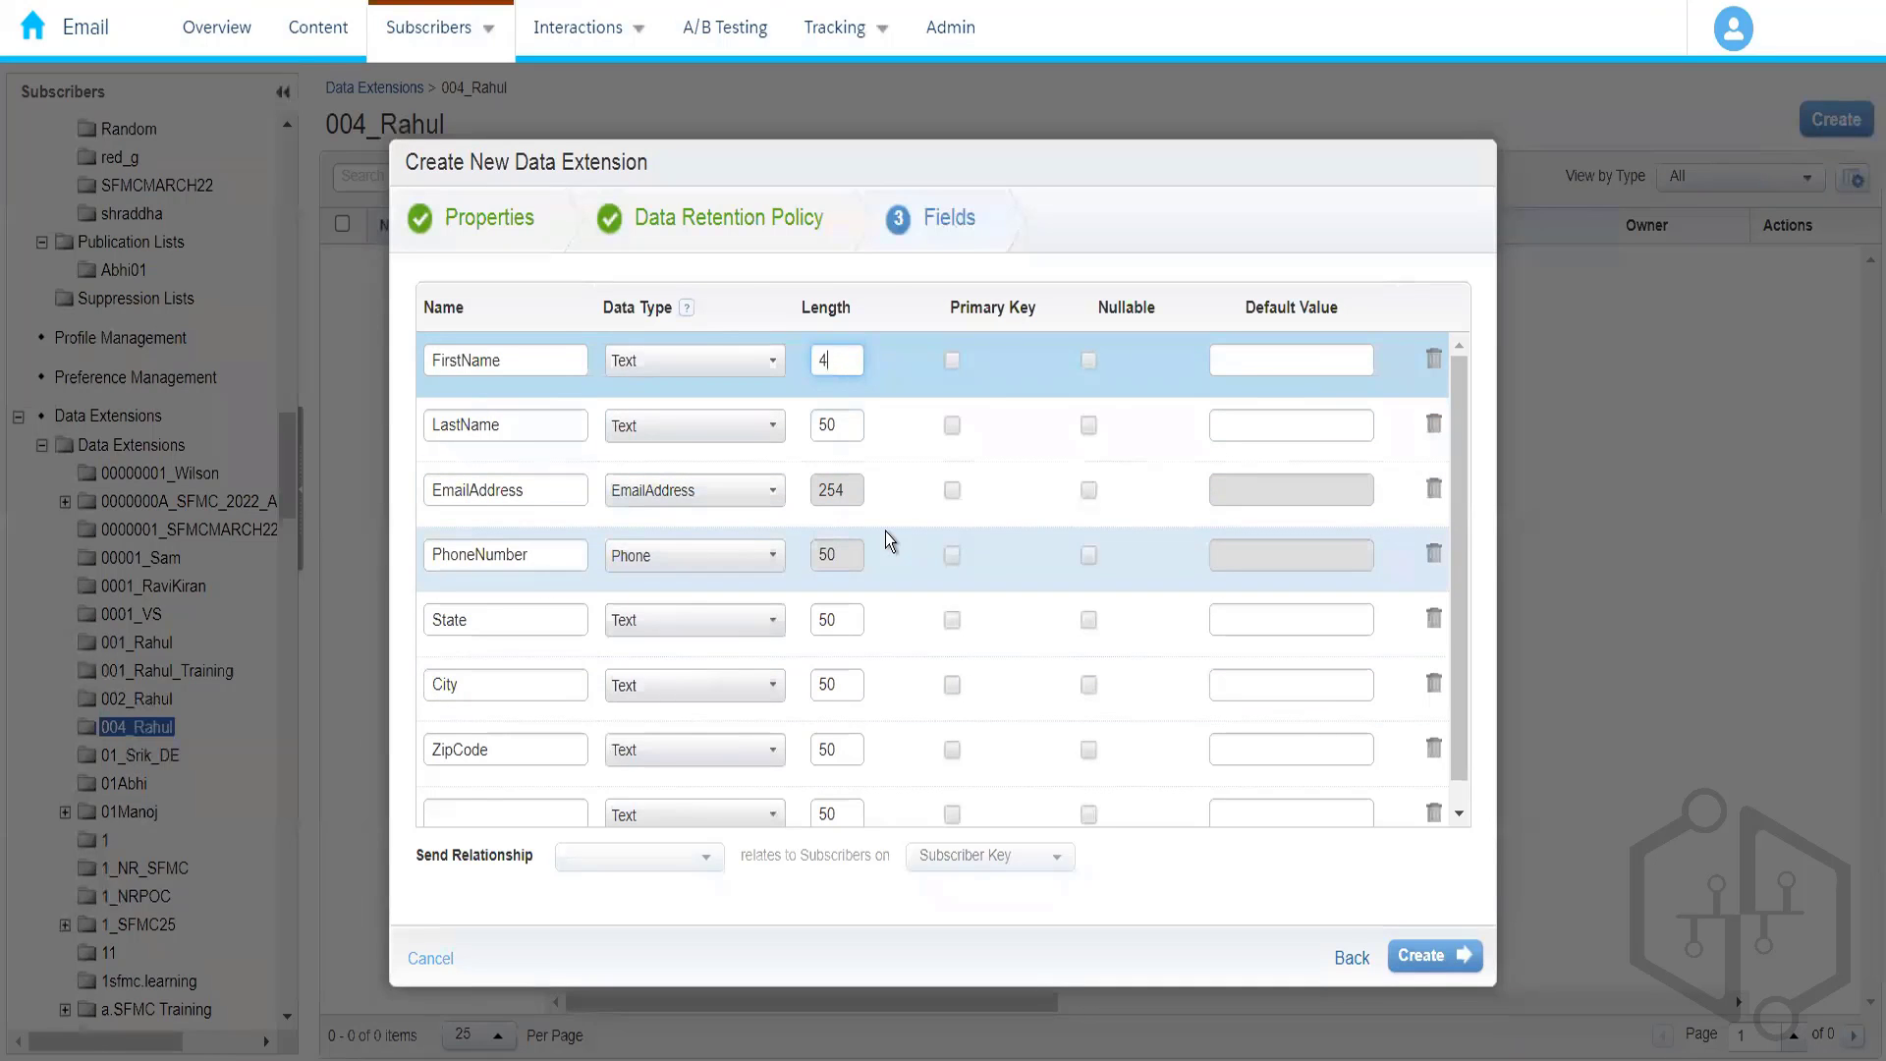
{"action": "type", "text": "000"}
{"action": "key", "text": "BackSpace"}
{"action": "key", "text": "BackSpace"}
{"action": "key", "text": "BackSpace"}
{"action": "key", "text": "BackSpace"}
{"action": "type", "text": "5000"}
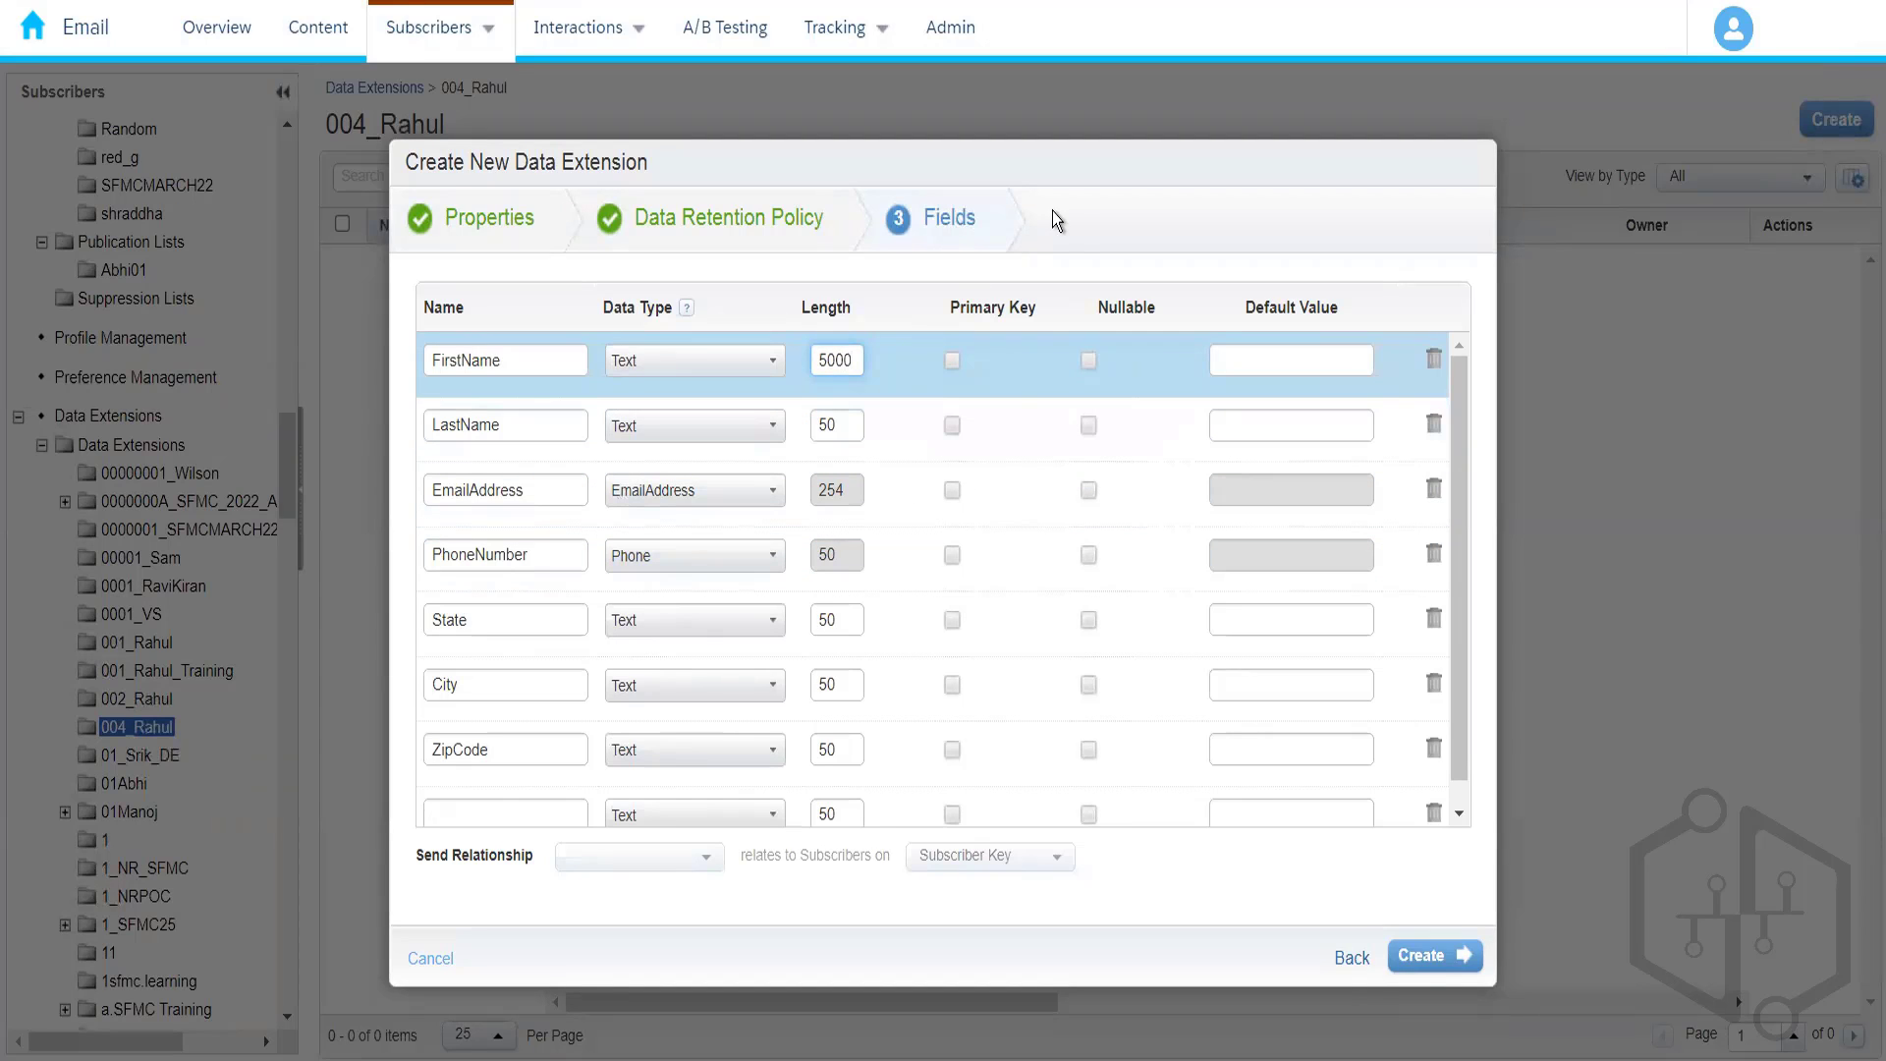
{"action": "left_click", "coordinate": [1070, 228]}
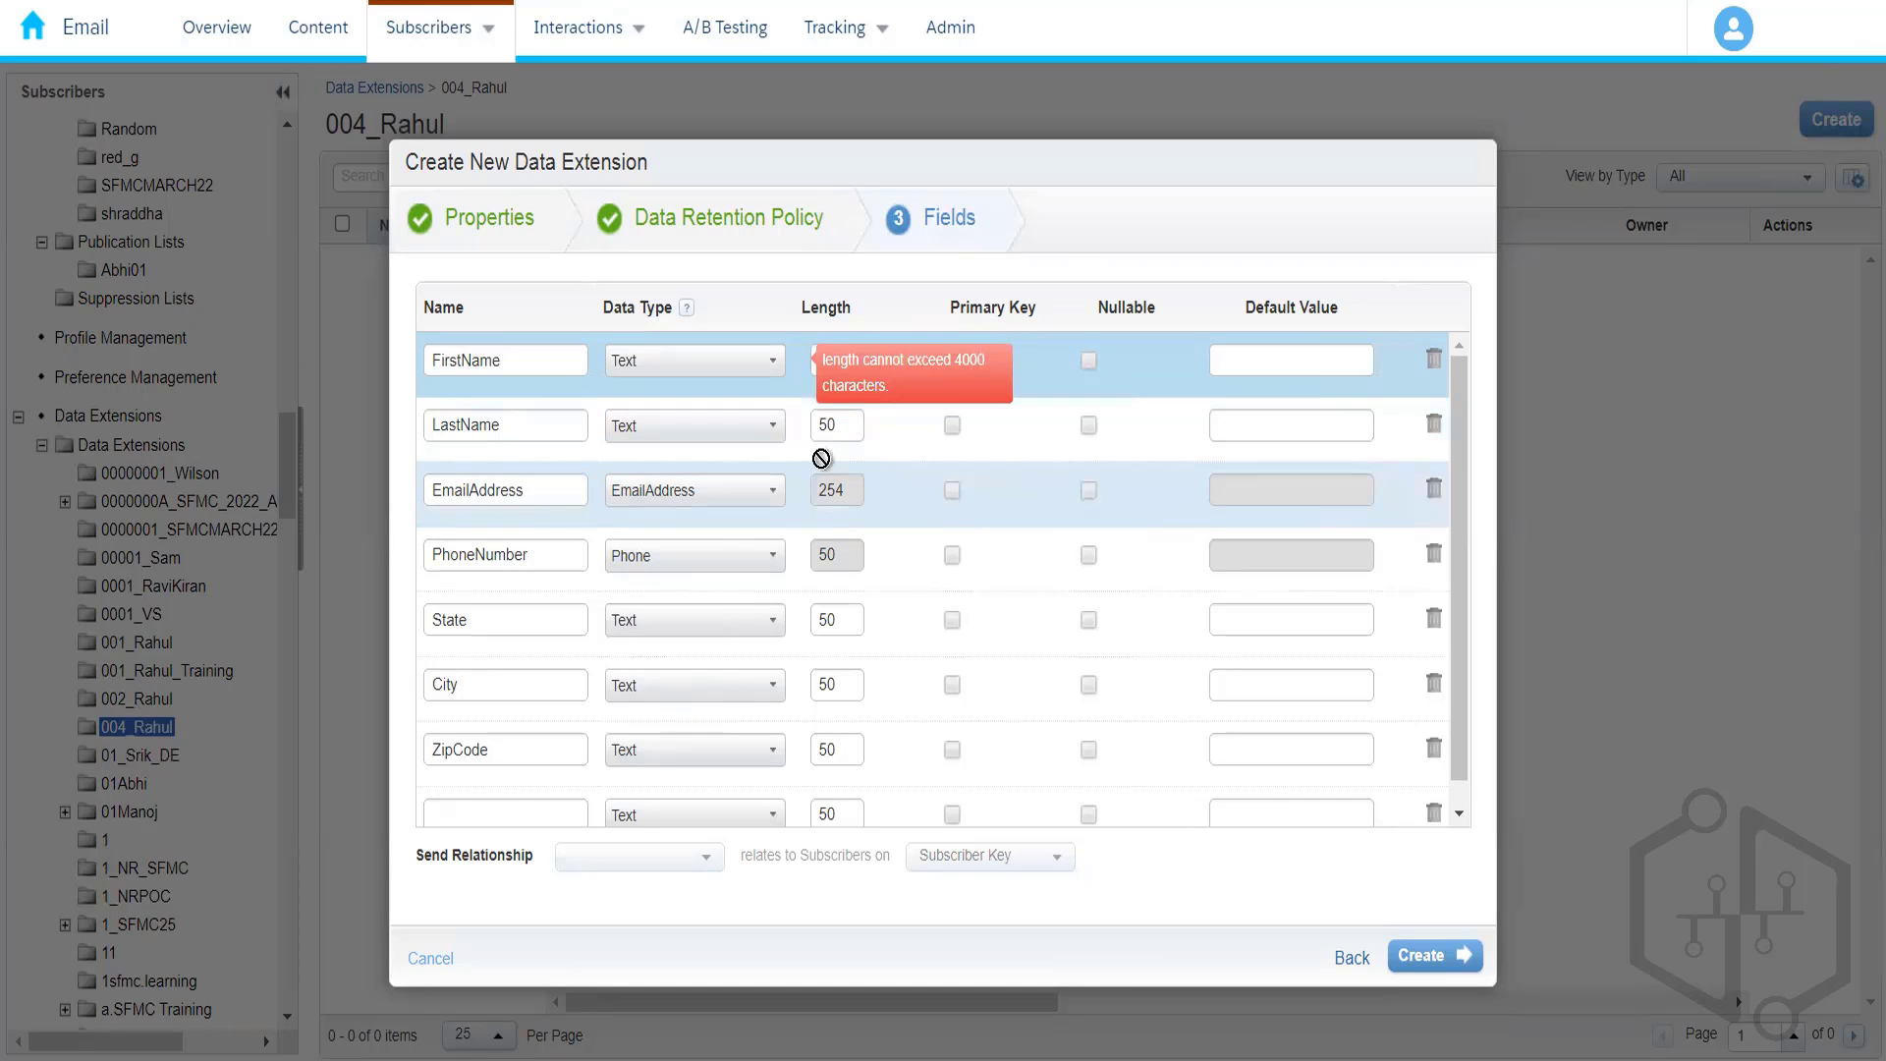
{"action": "left_click", "coordinate": [828, 426]}
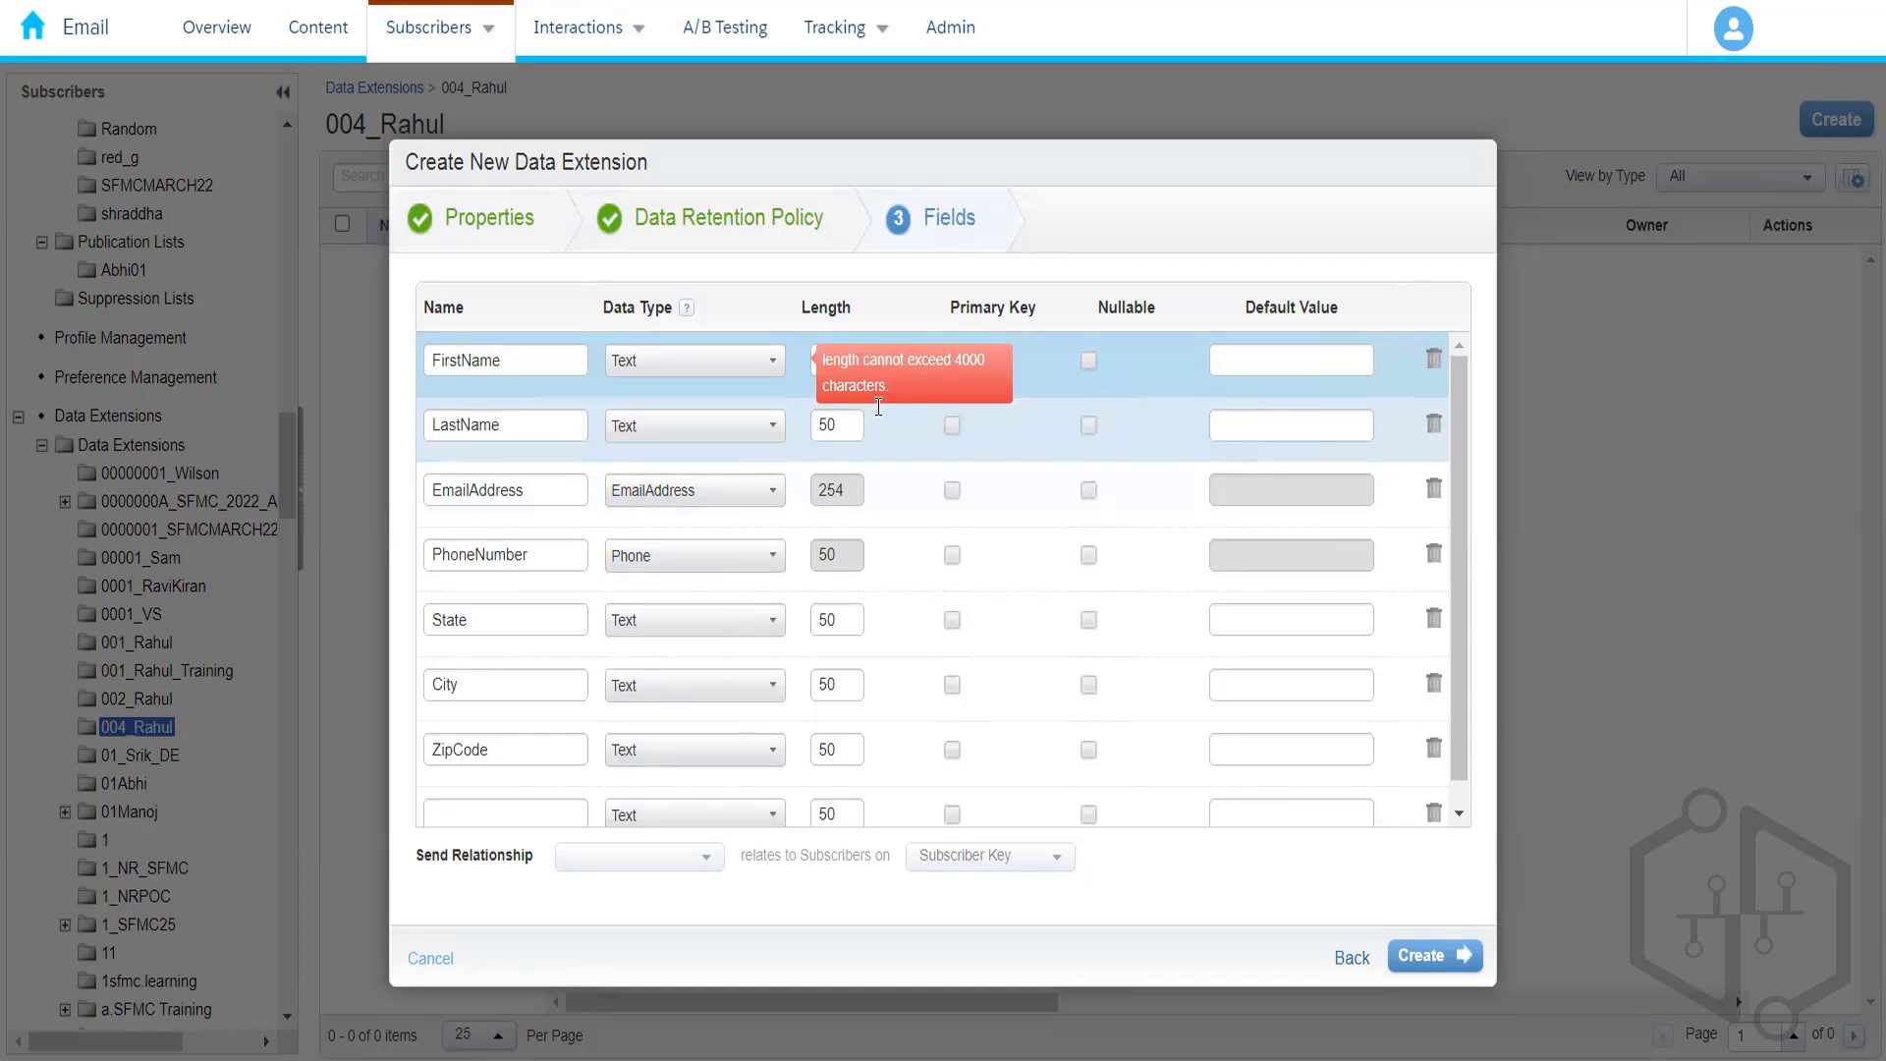
{"action": "left_click", "coordinate": [811, 369]}
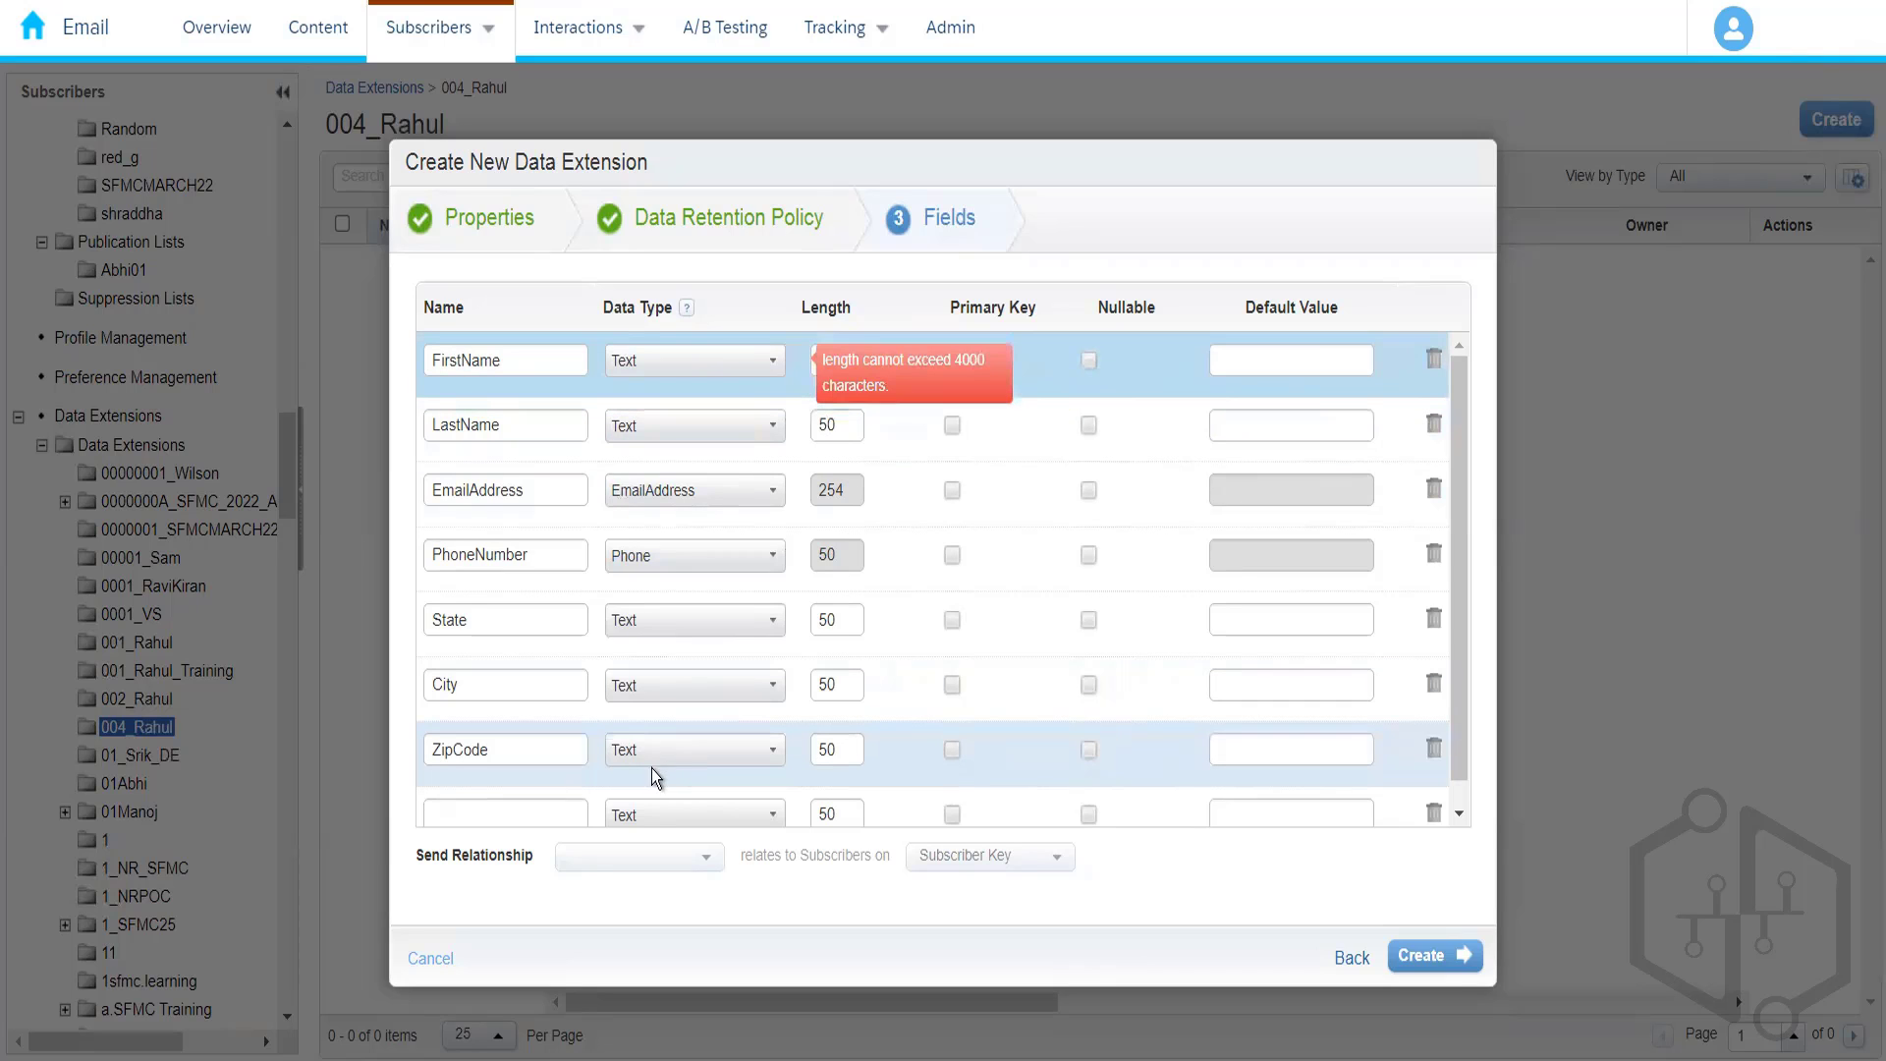
- Change the ZipCode field's data type to Number
{"action": "left_click", "coordinate": [701, 756]}
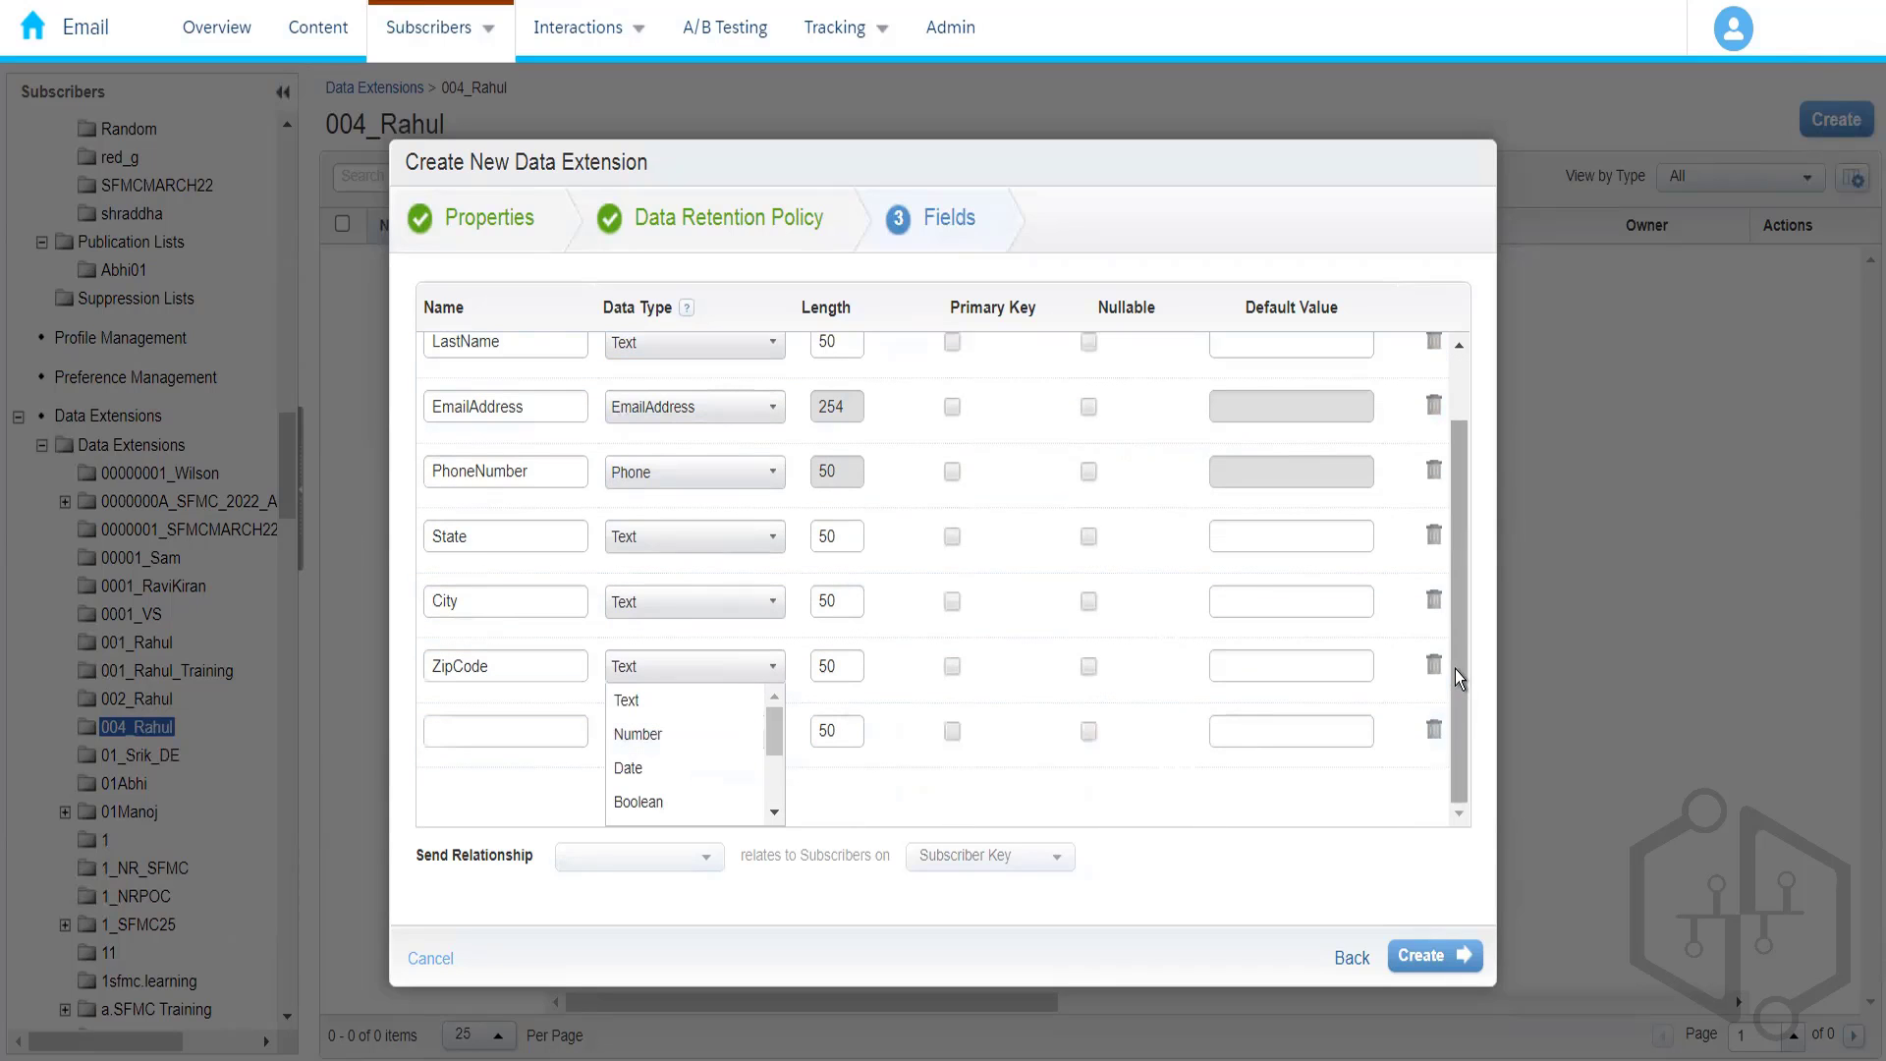
{"action": "left_click", "coordinate": [658, 734]}
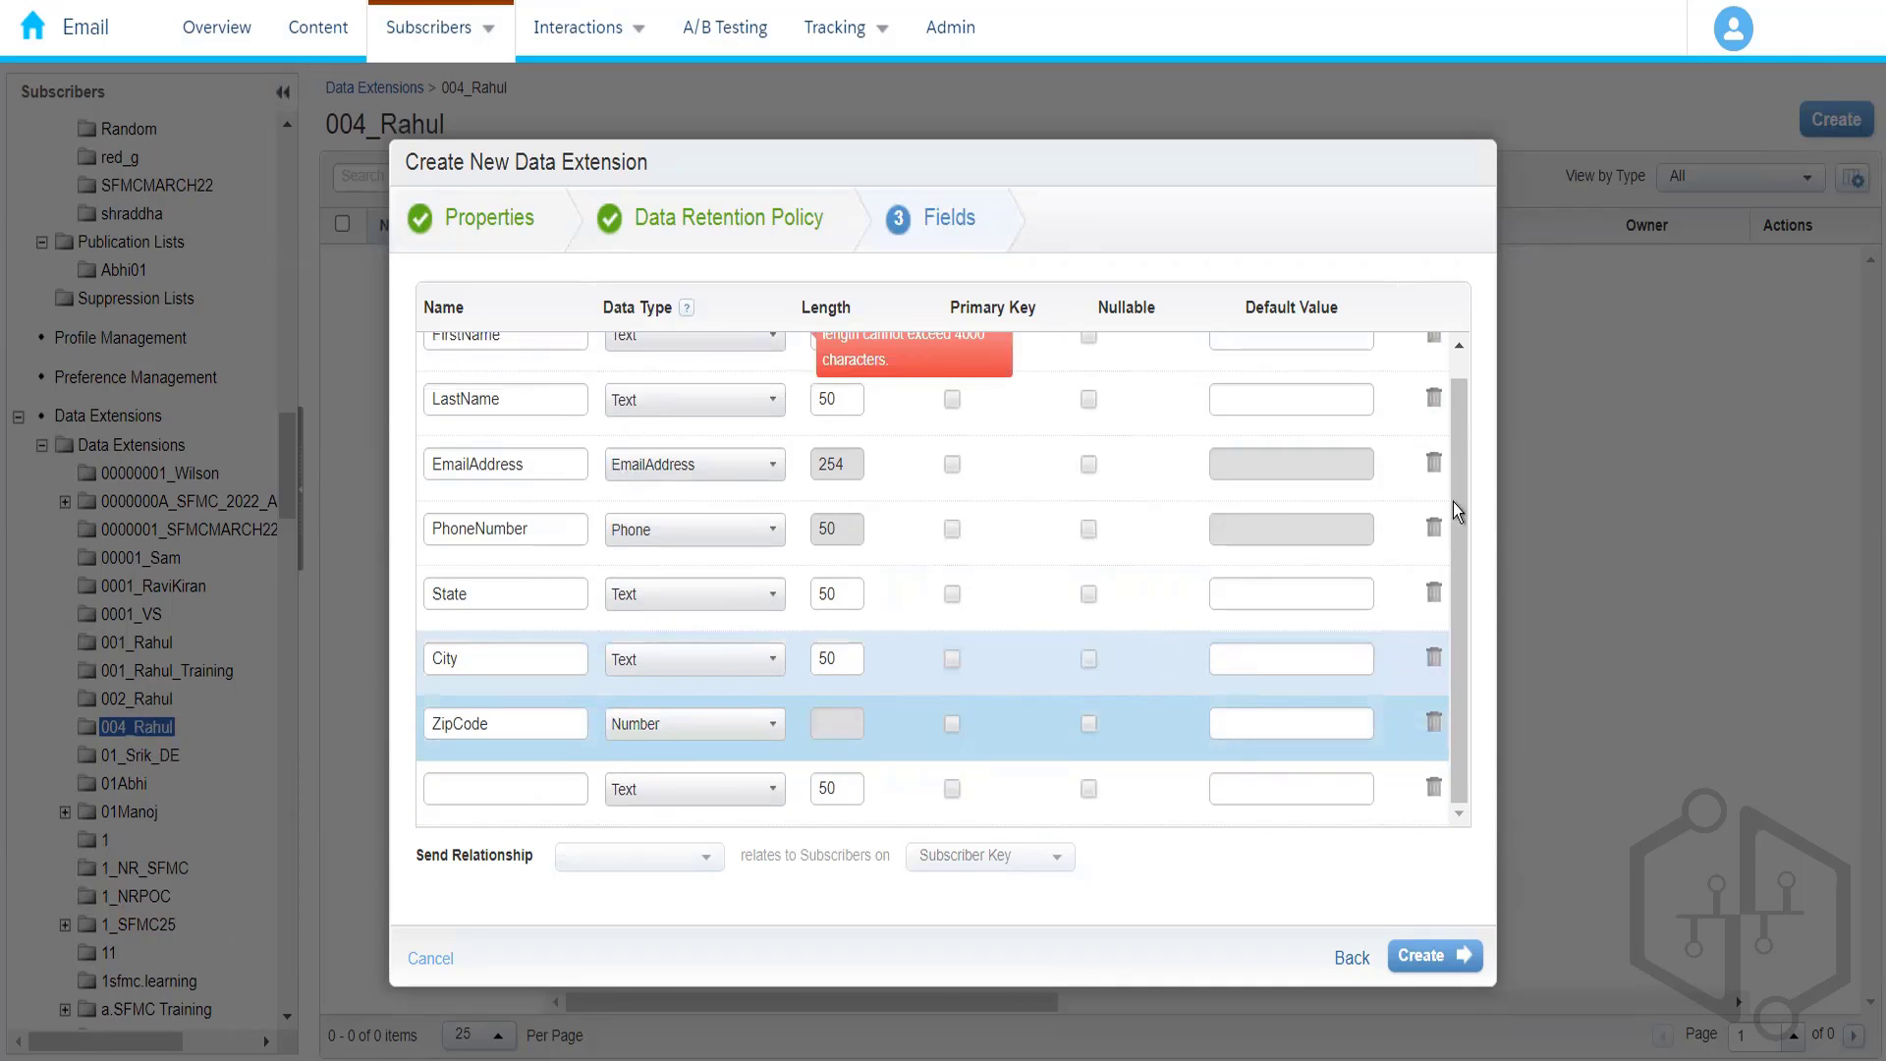
{"action": "scroll", "coordinate": [1447, 361], "scroll_direction": "up", "scroll_amount": 1}
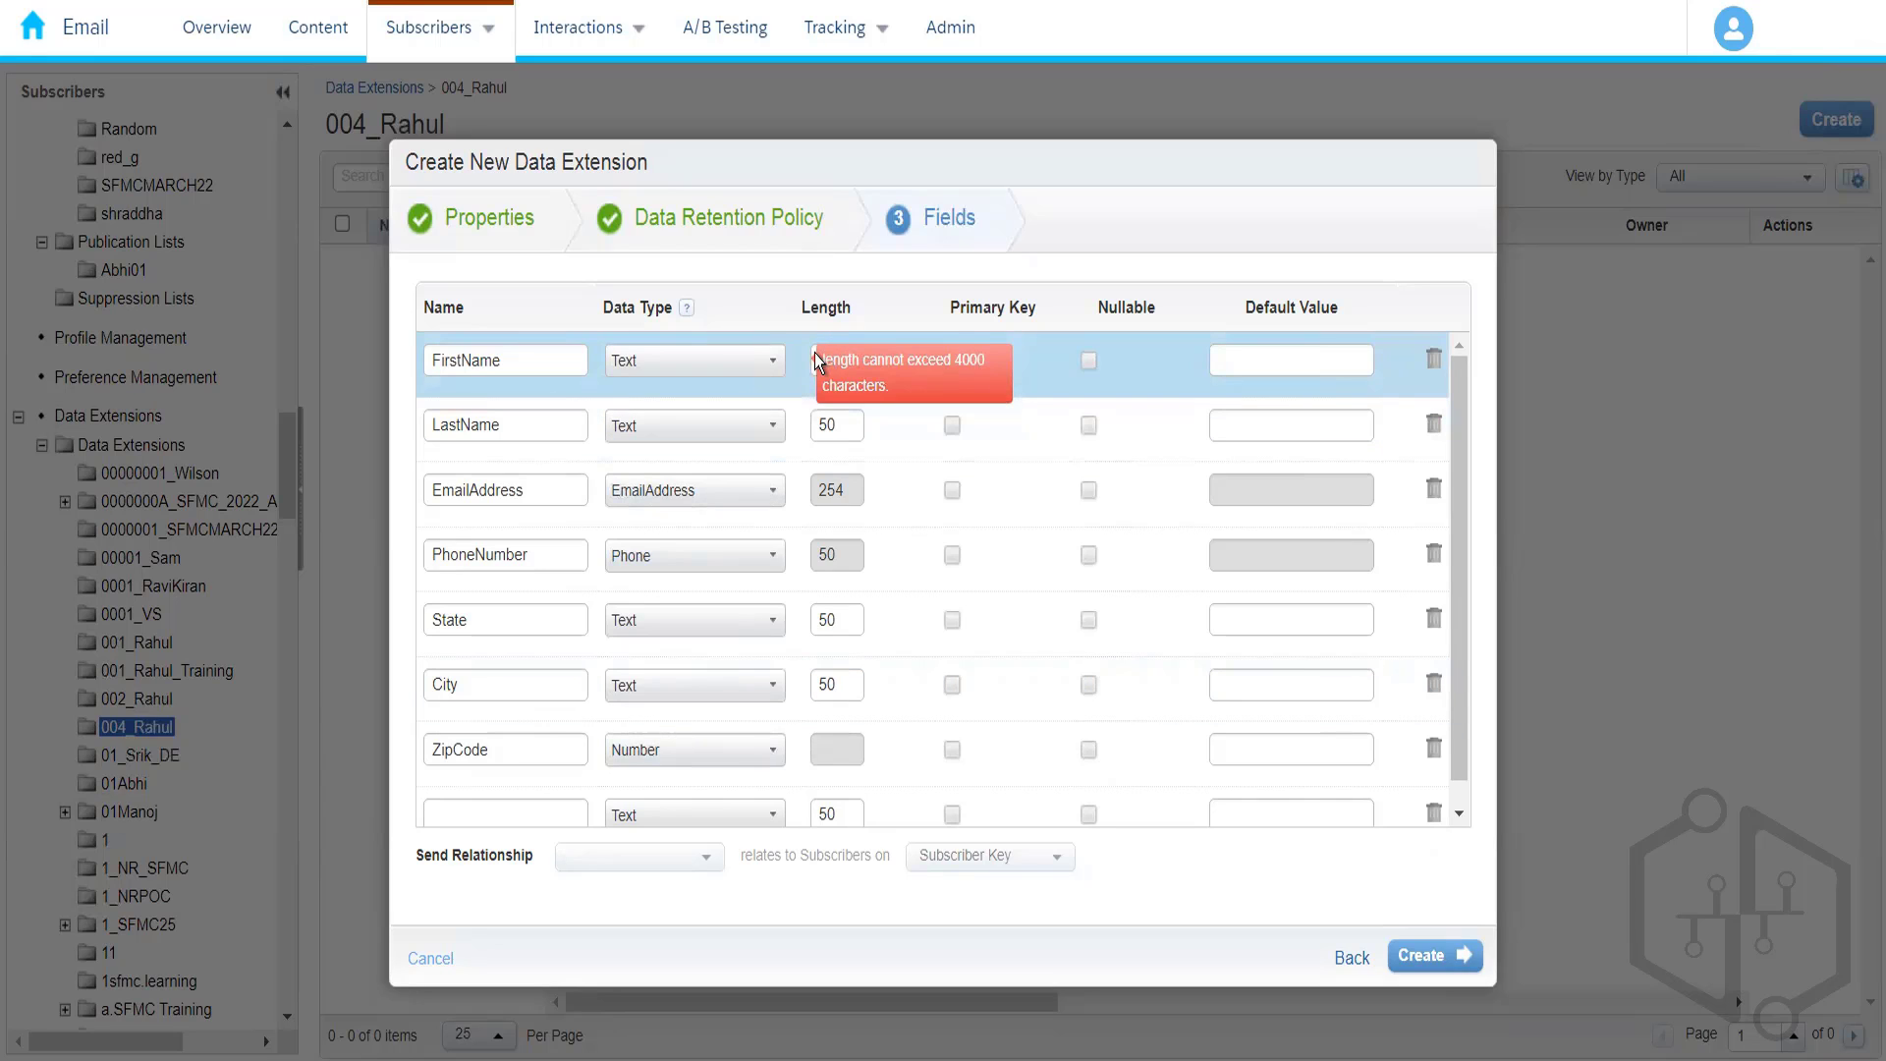
- Set the browser page zoom to 90% and then back to 100%
{"action": "left_click", "coordinate": [1854, 6]}
{"action": "left_click", "coordinate": [1687, 236]}
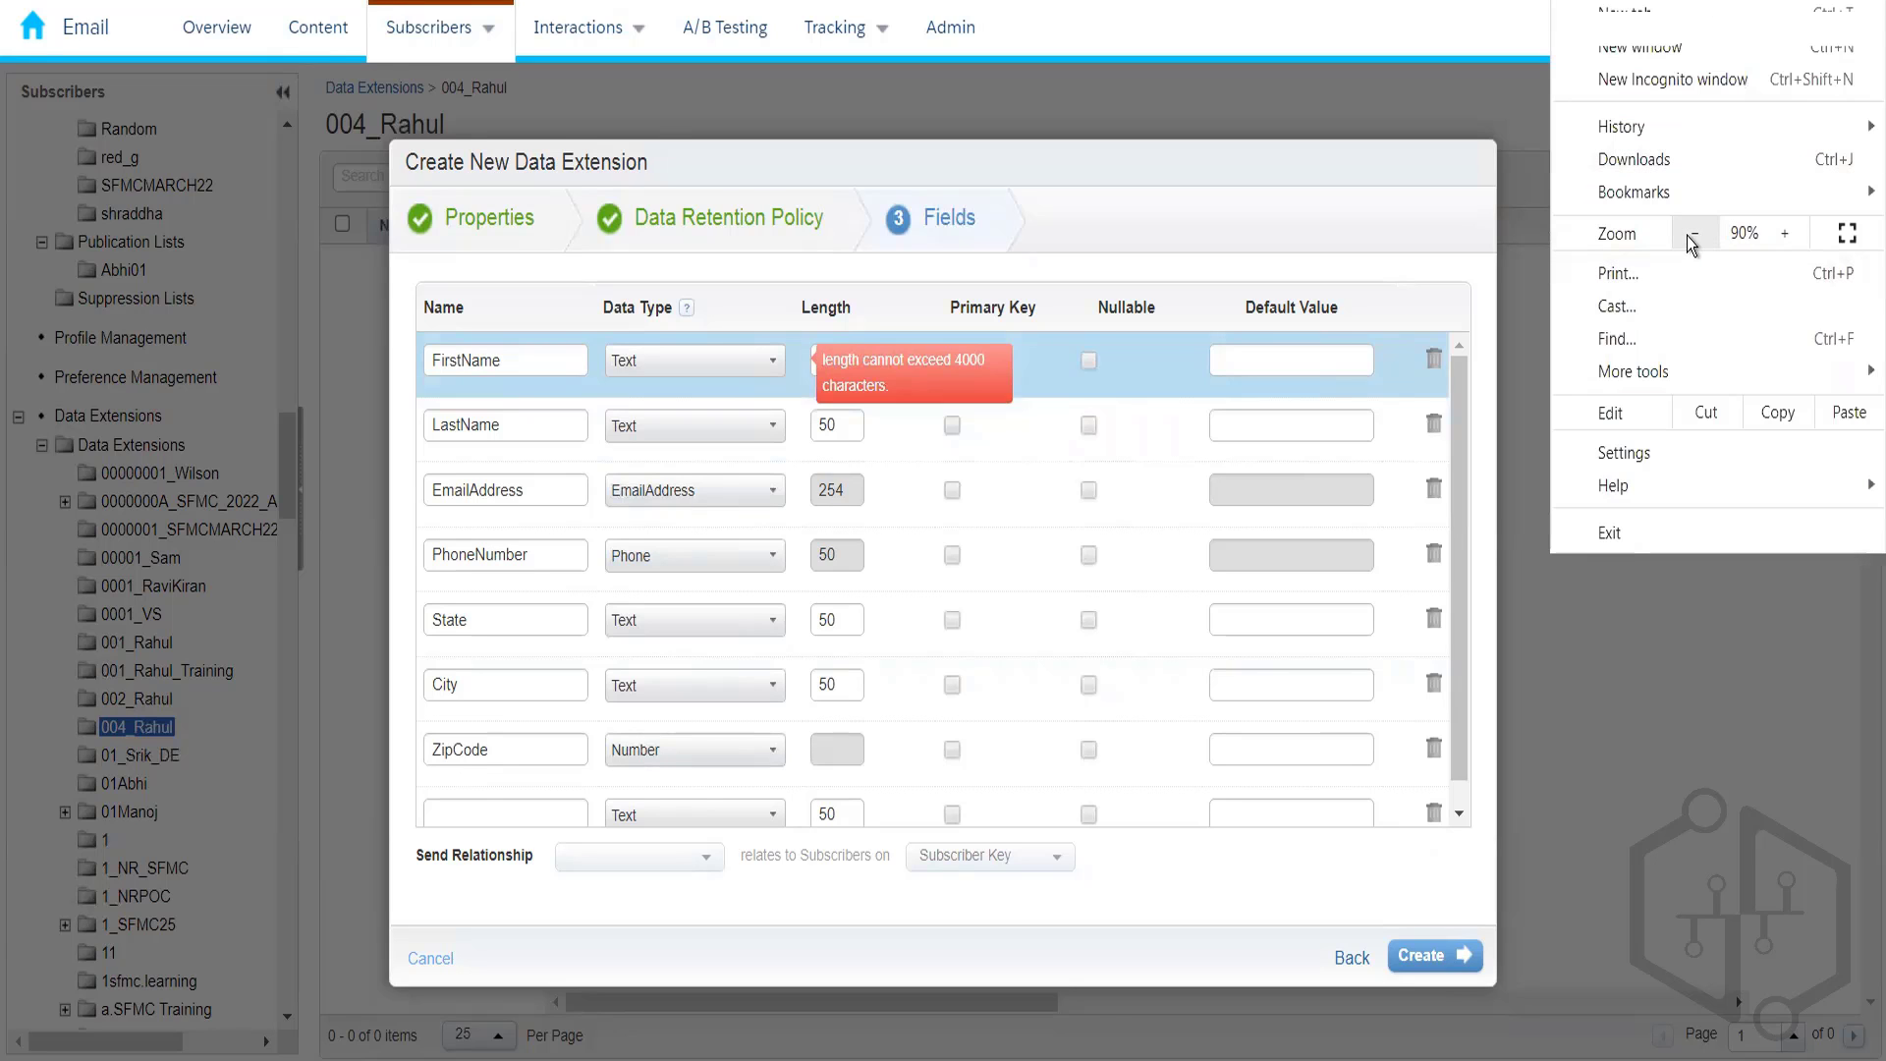
{"action": "left_click", "coordinate": [1780, 236]}
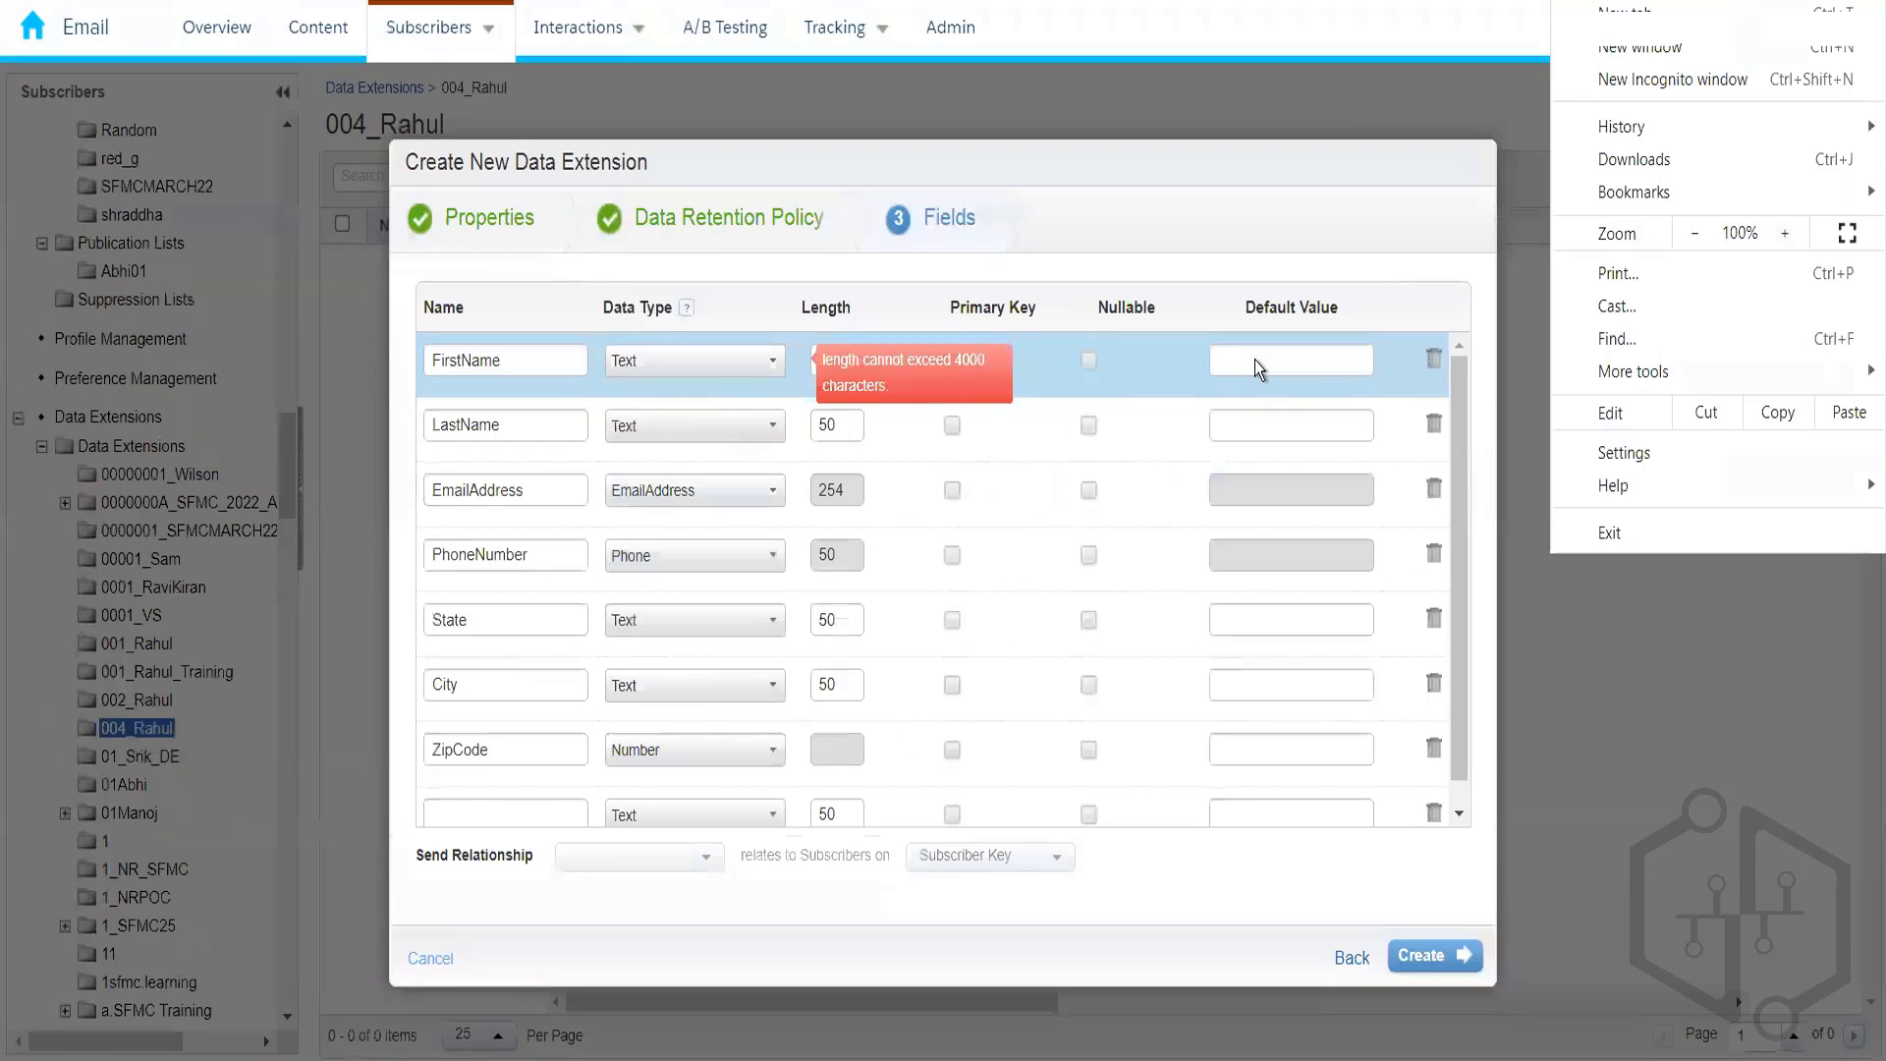
{"action": "left_click", "coordinate": [1255, 360]}
- Switch FirstName's data type to Number to wipe its invalid length
{"action": "left_click", "coordinate": [1255, 361]}
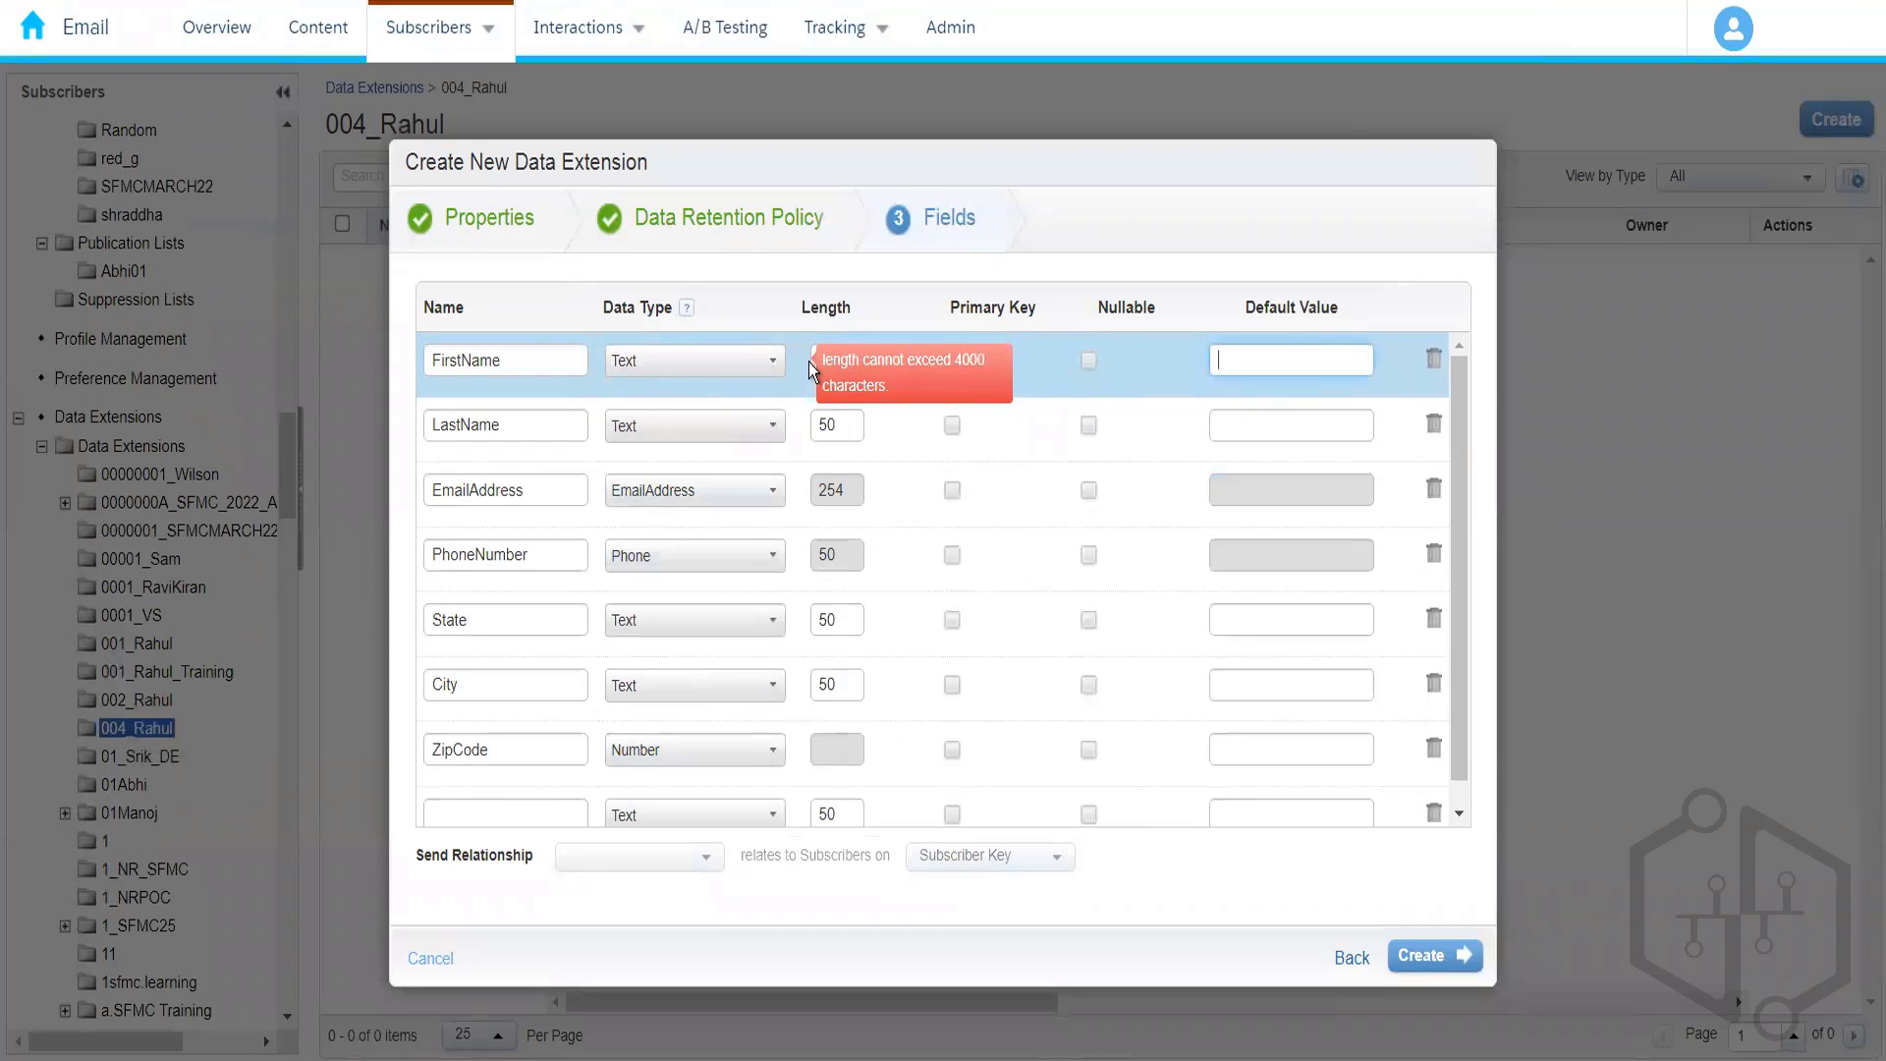
{"action": "left_click", "coordinate": [734, 372]}
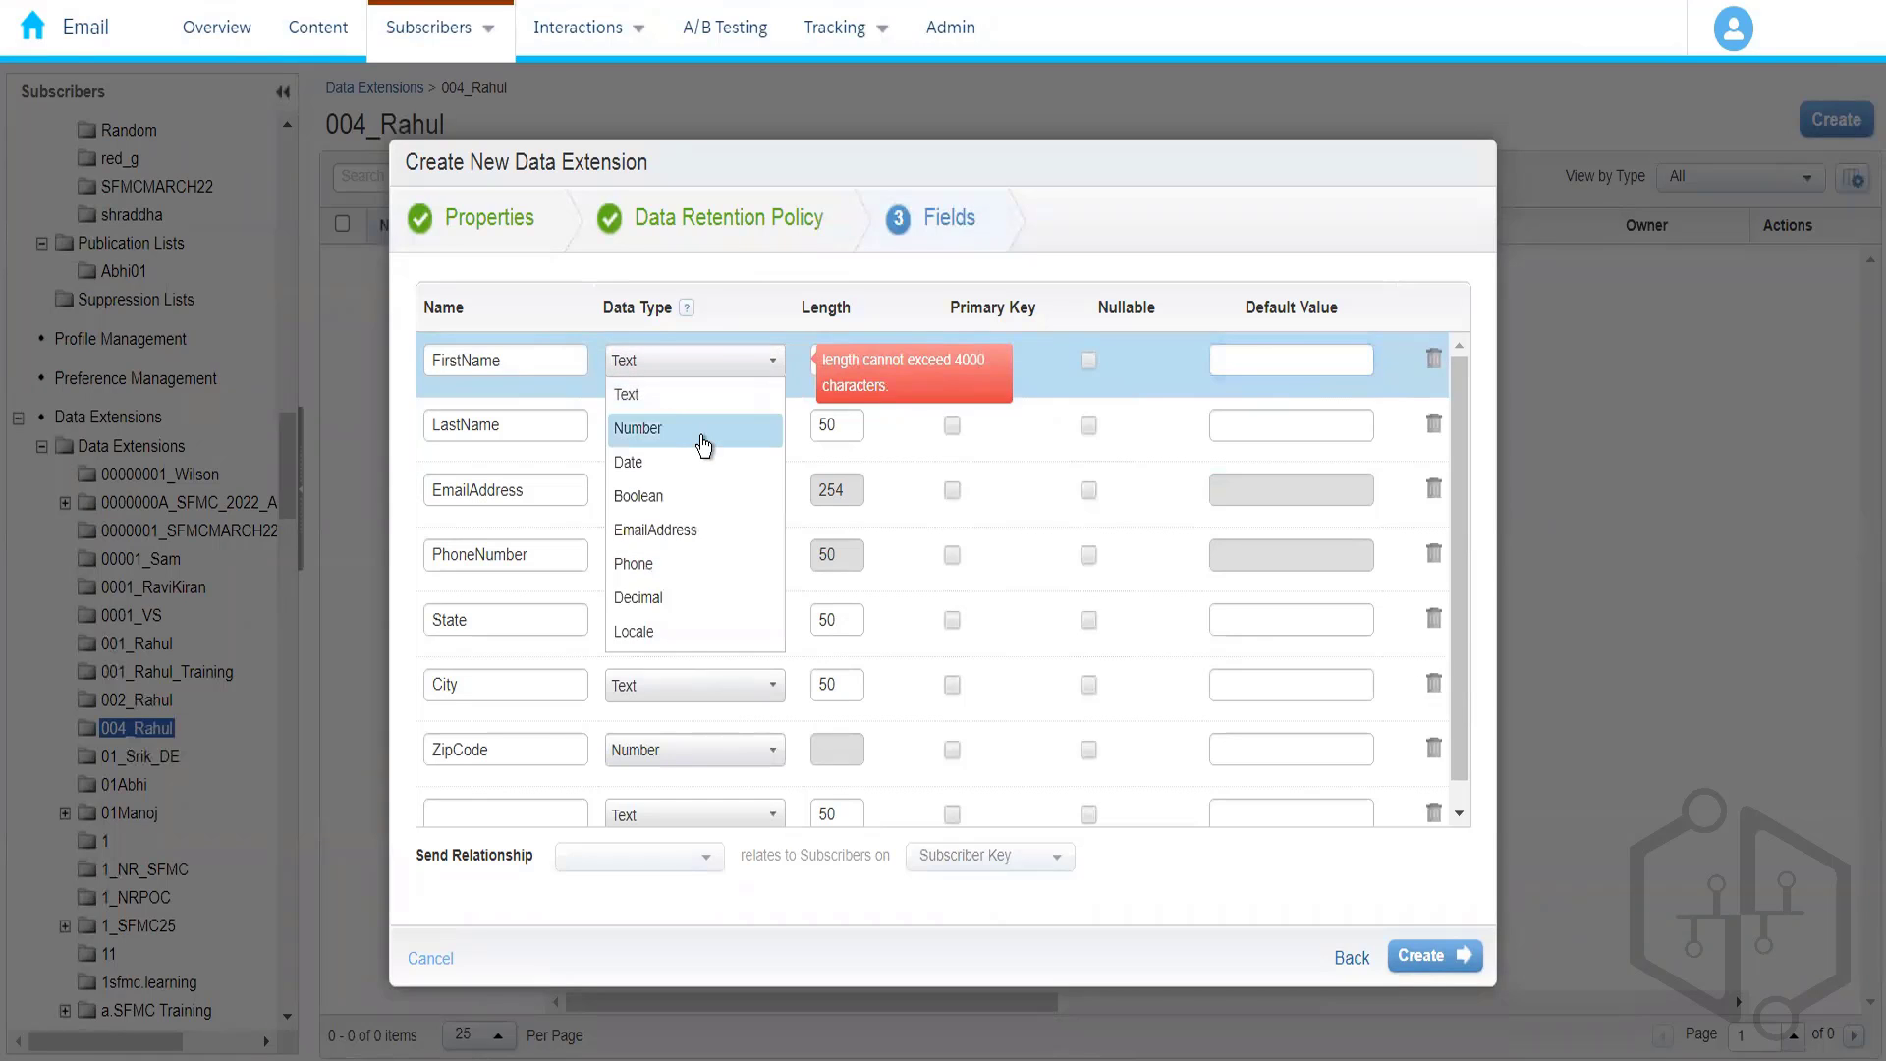
{"action": "left_click", "coordinate": [703, 436]}
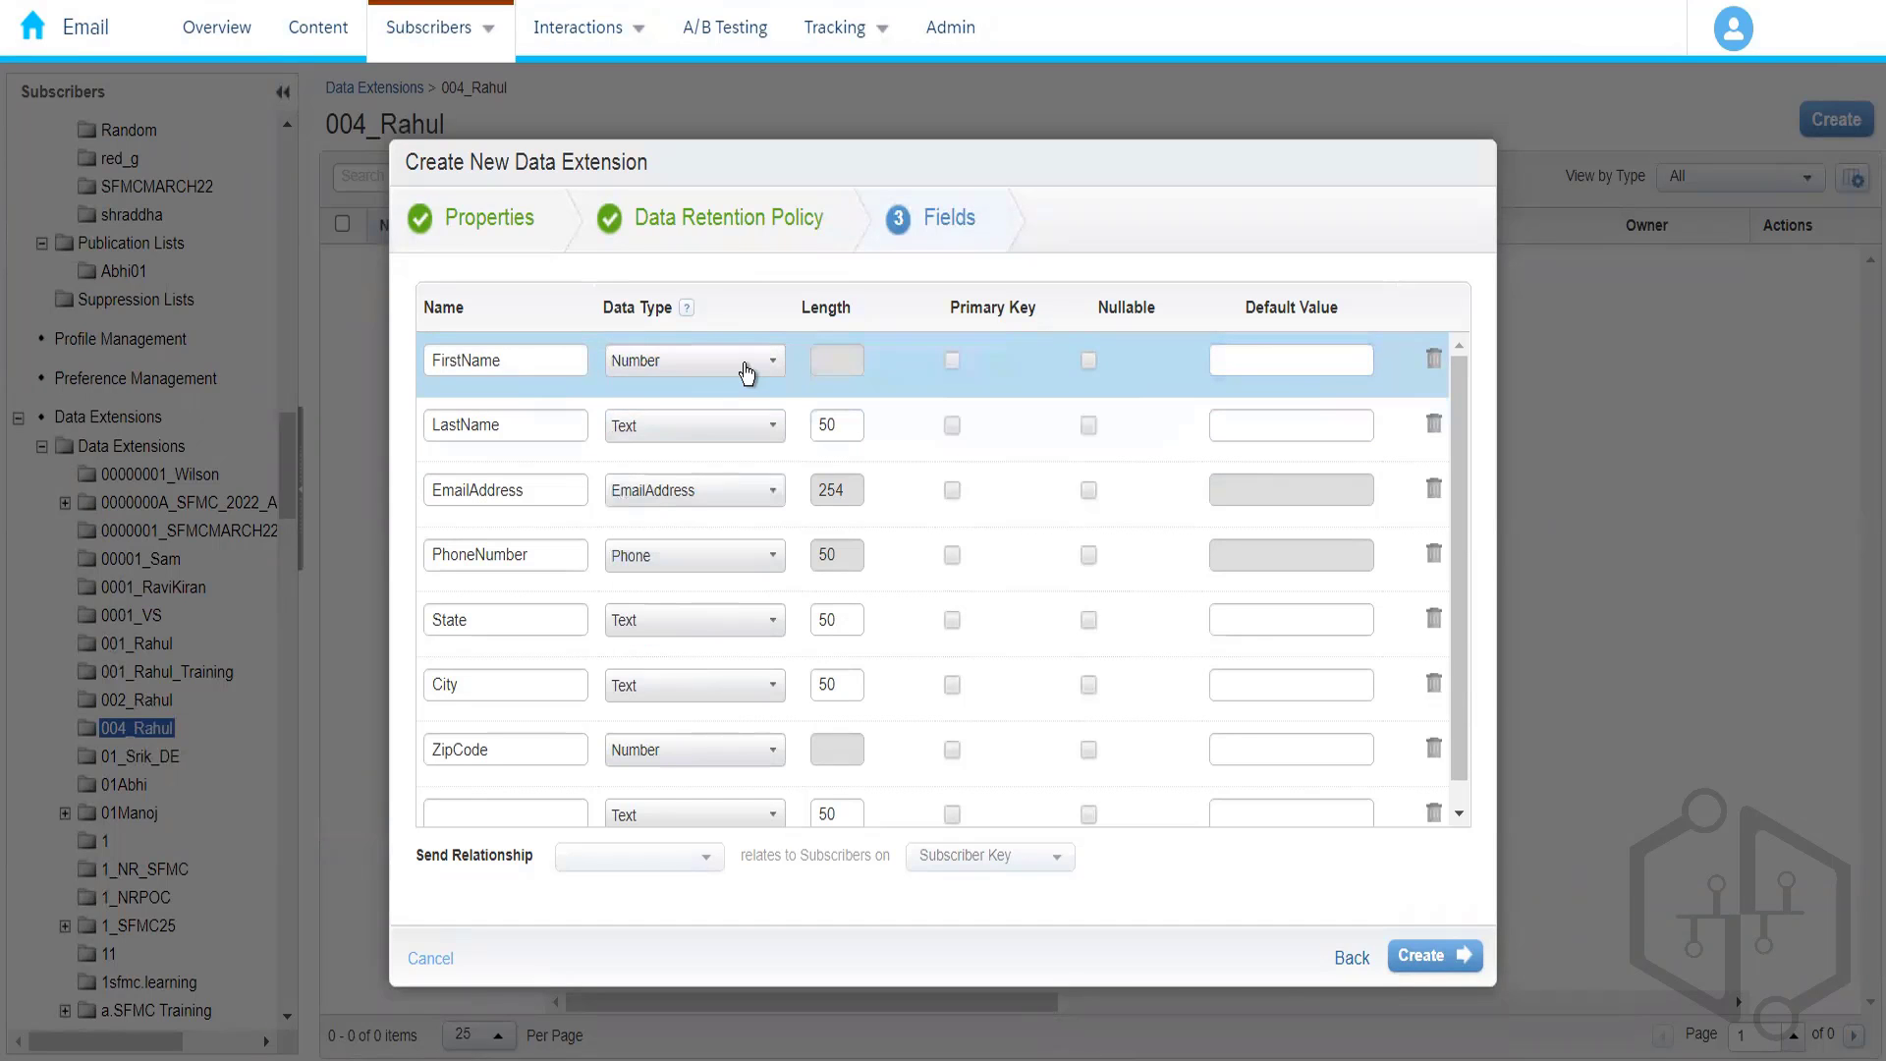
{"action": "left_click", "coordinate": [746, 370]}
{"action": "left_click", "coordinate": [697, 437]}
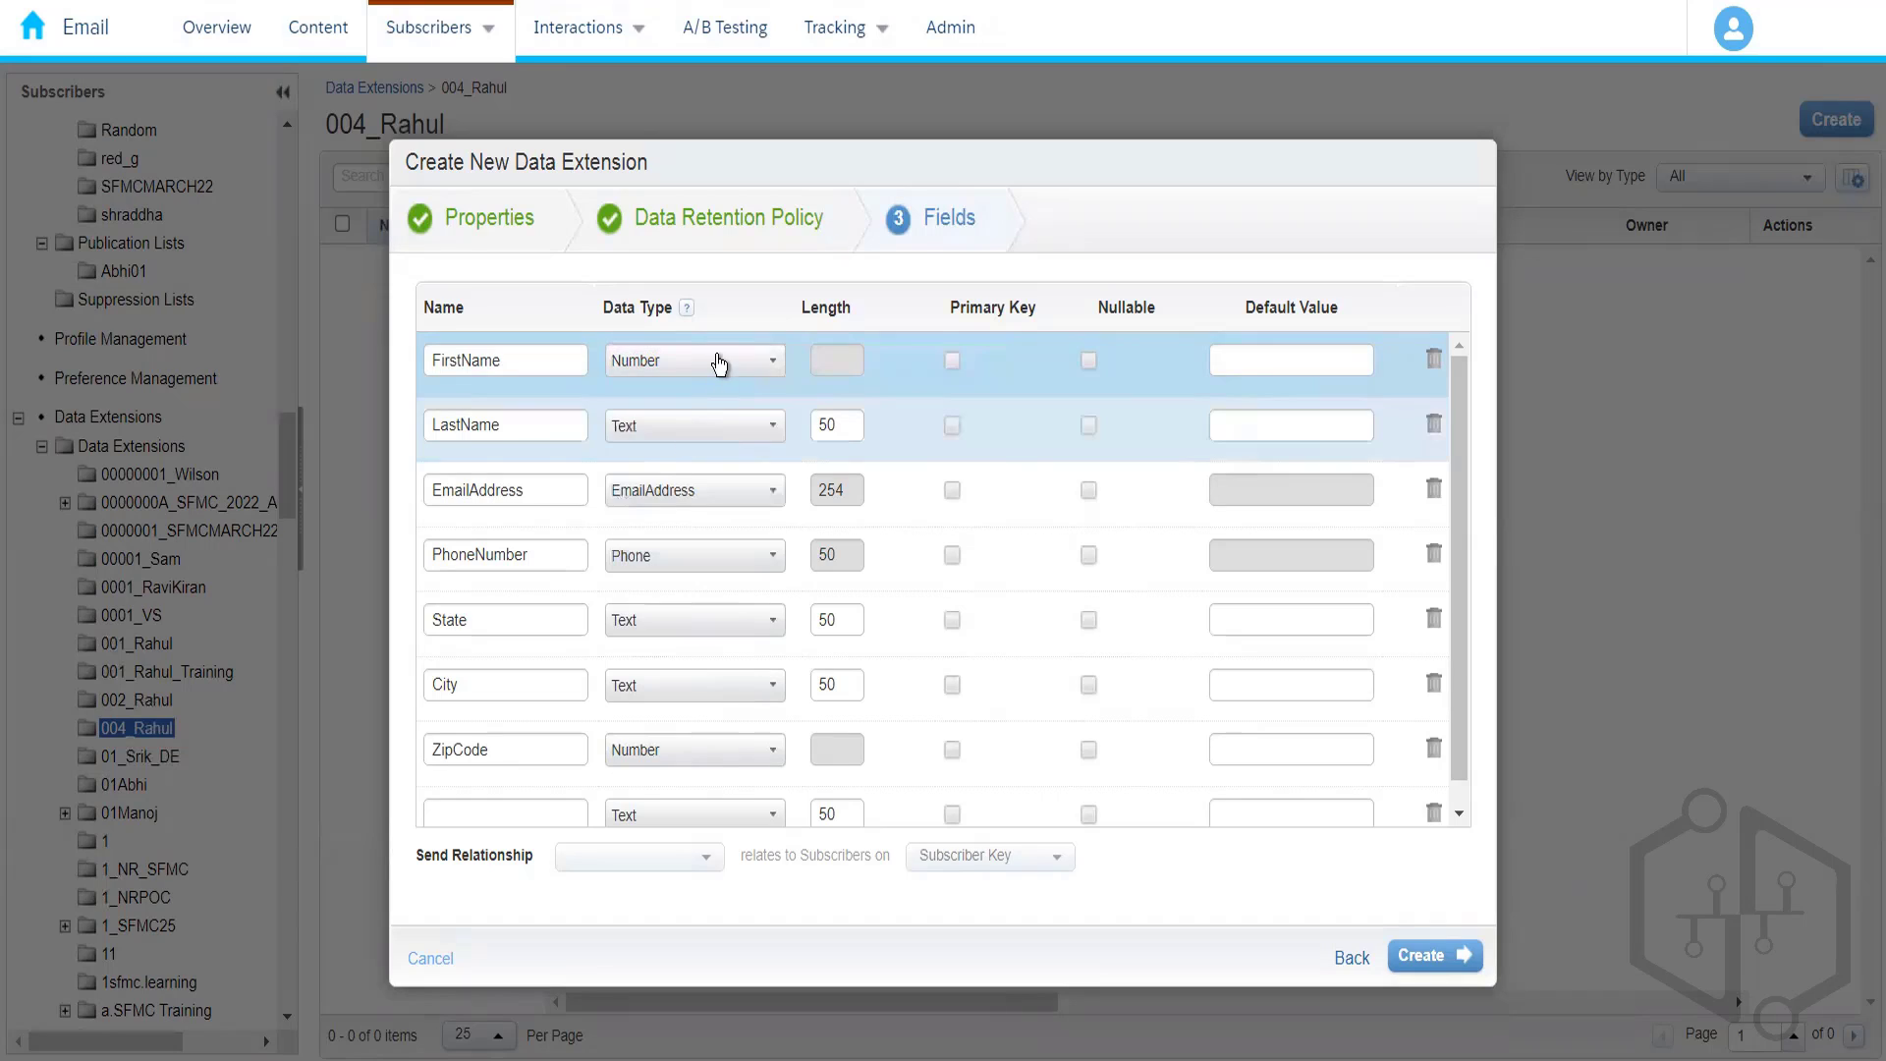
{"action": "left_click", "coordinate": [723, 362]}
- Return FirstName to the Text type and enter a length of 50
{"action": "left_click", "coordinate": [685, 395]}
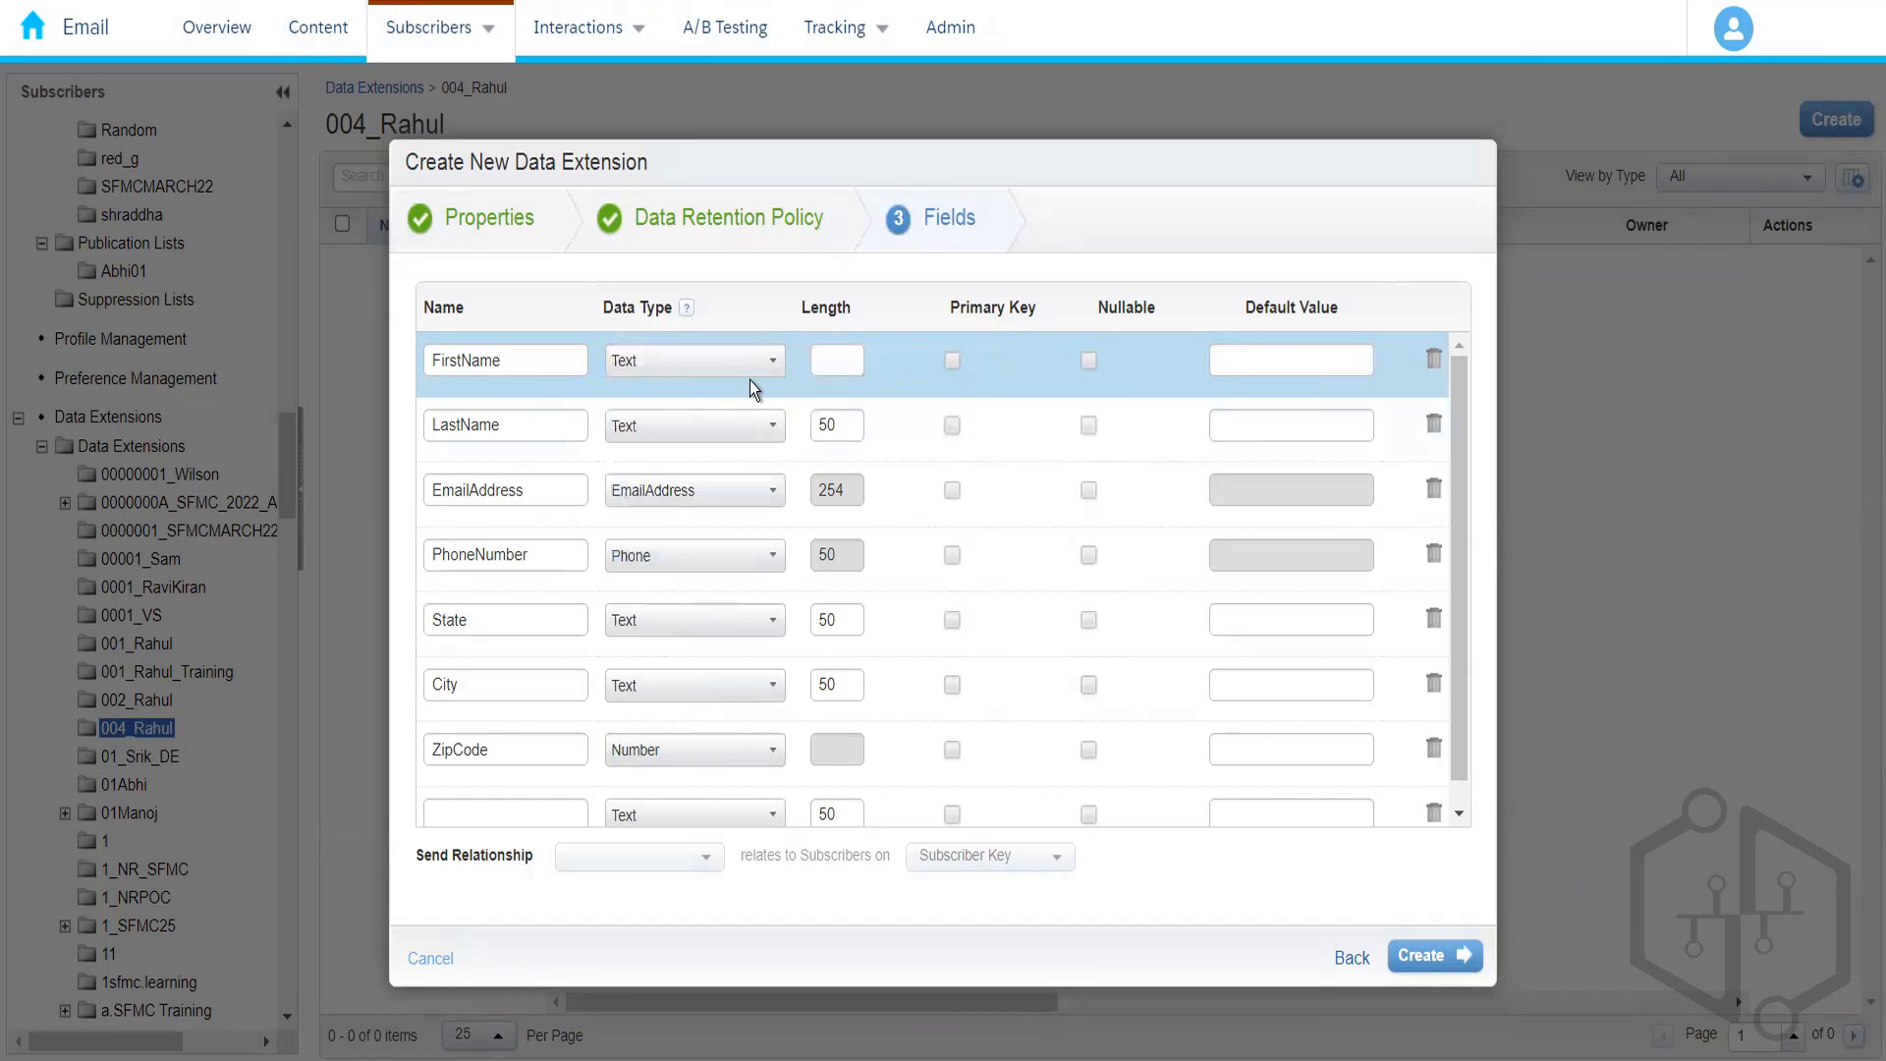
{"action": "left_click", "coordinate": [823, 360]}
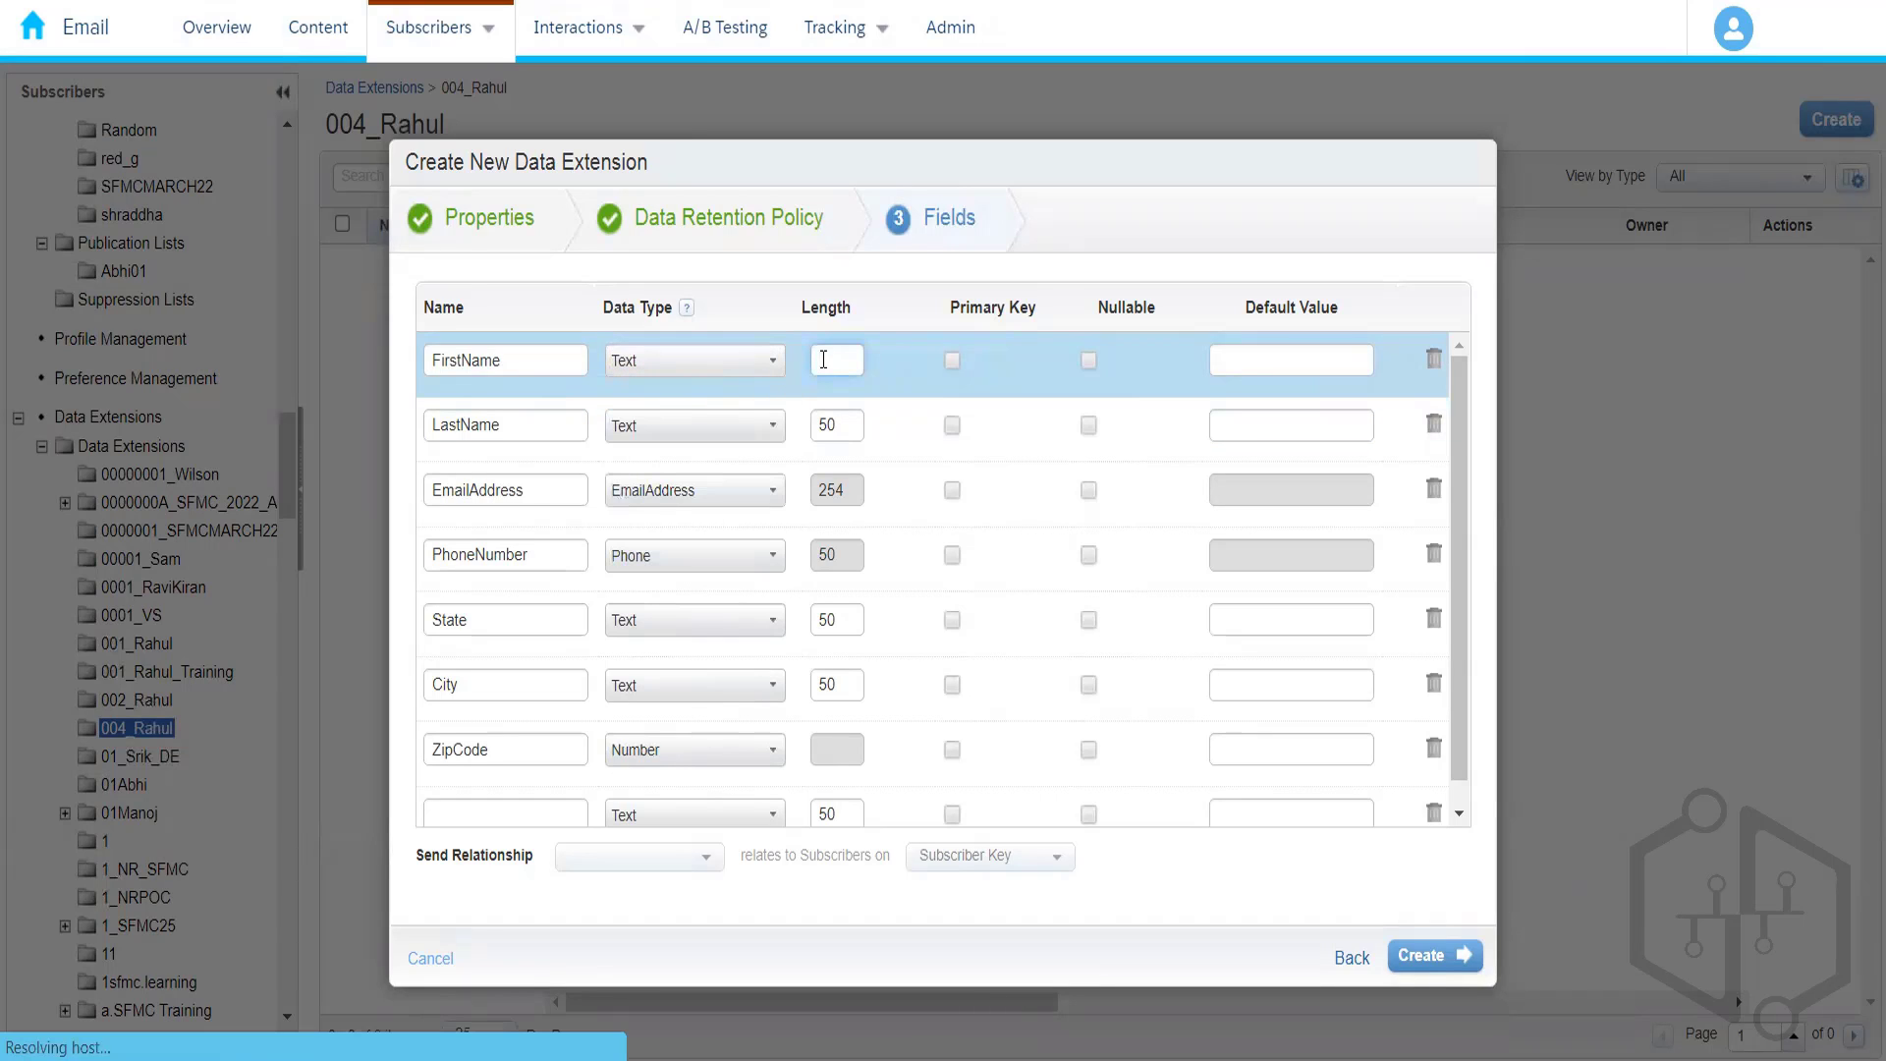
{"action": "type", "text": "50"}
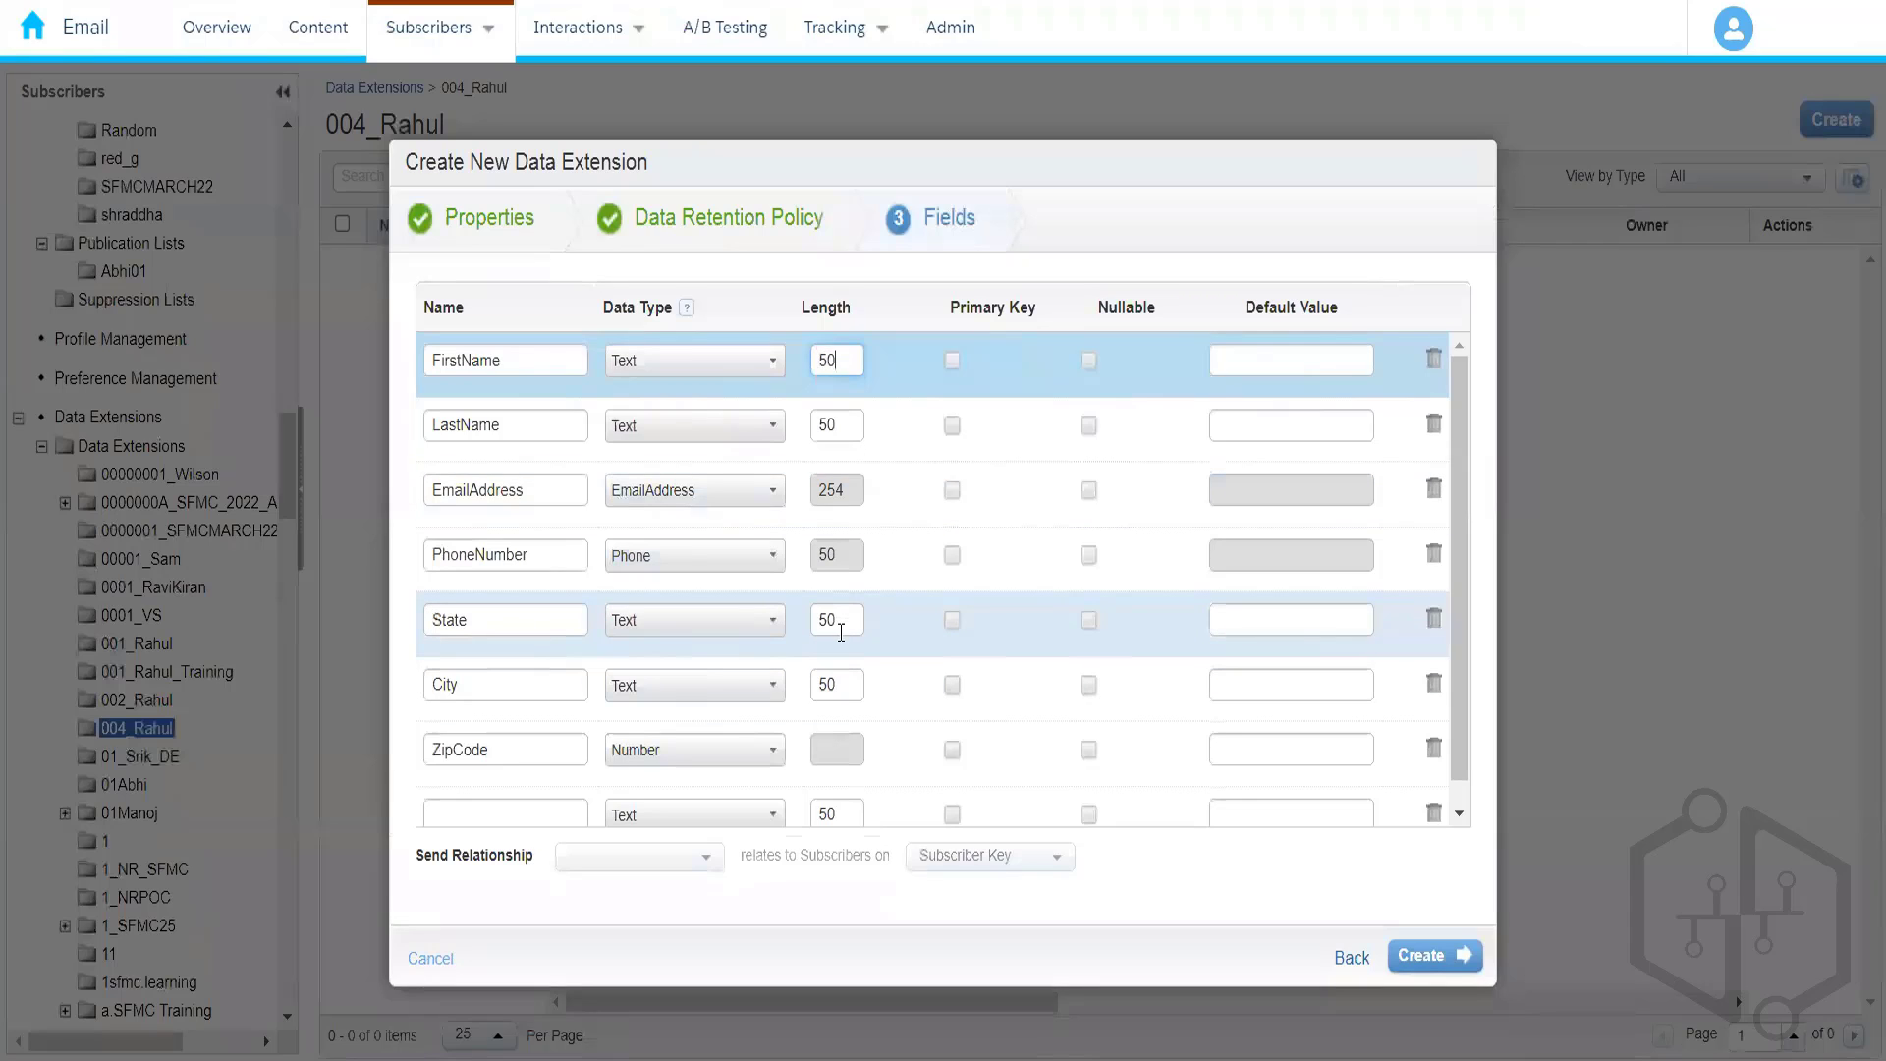
{"action": "left_click", "coordinate": [841, 629]}
{"action": "left_click_drag", "start_coordinate": [1459, 630], "coordinate": [1463, 520]}
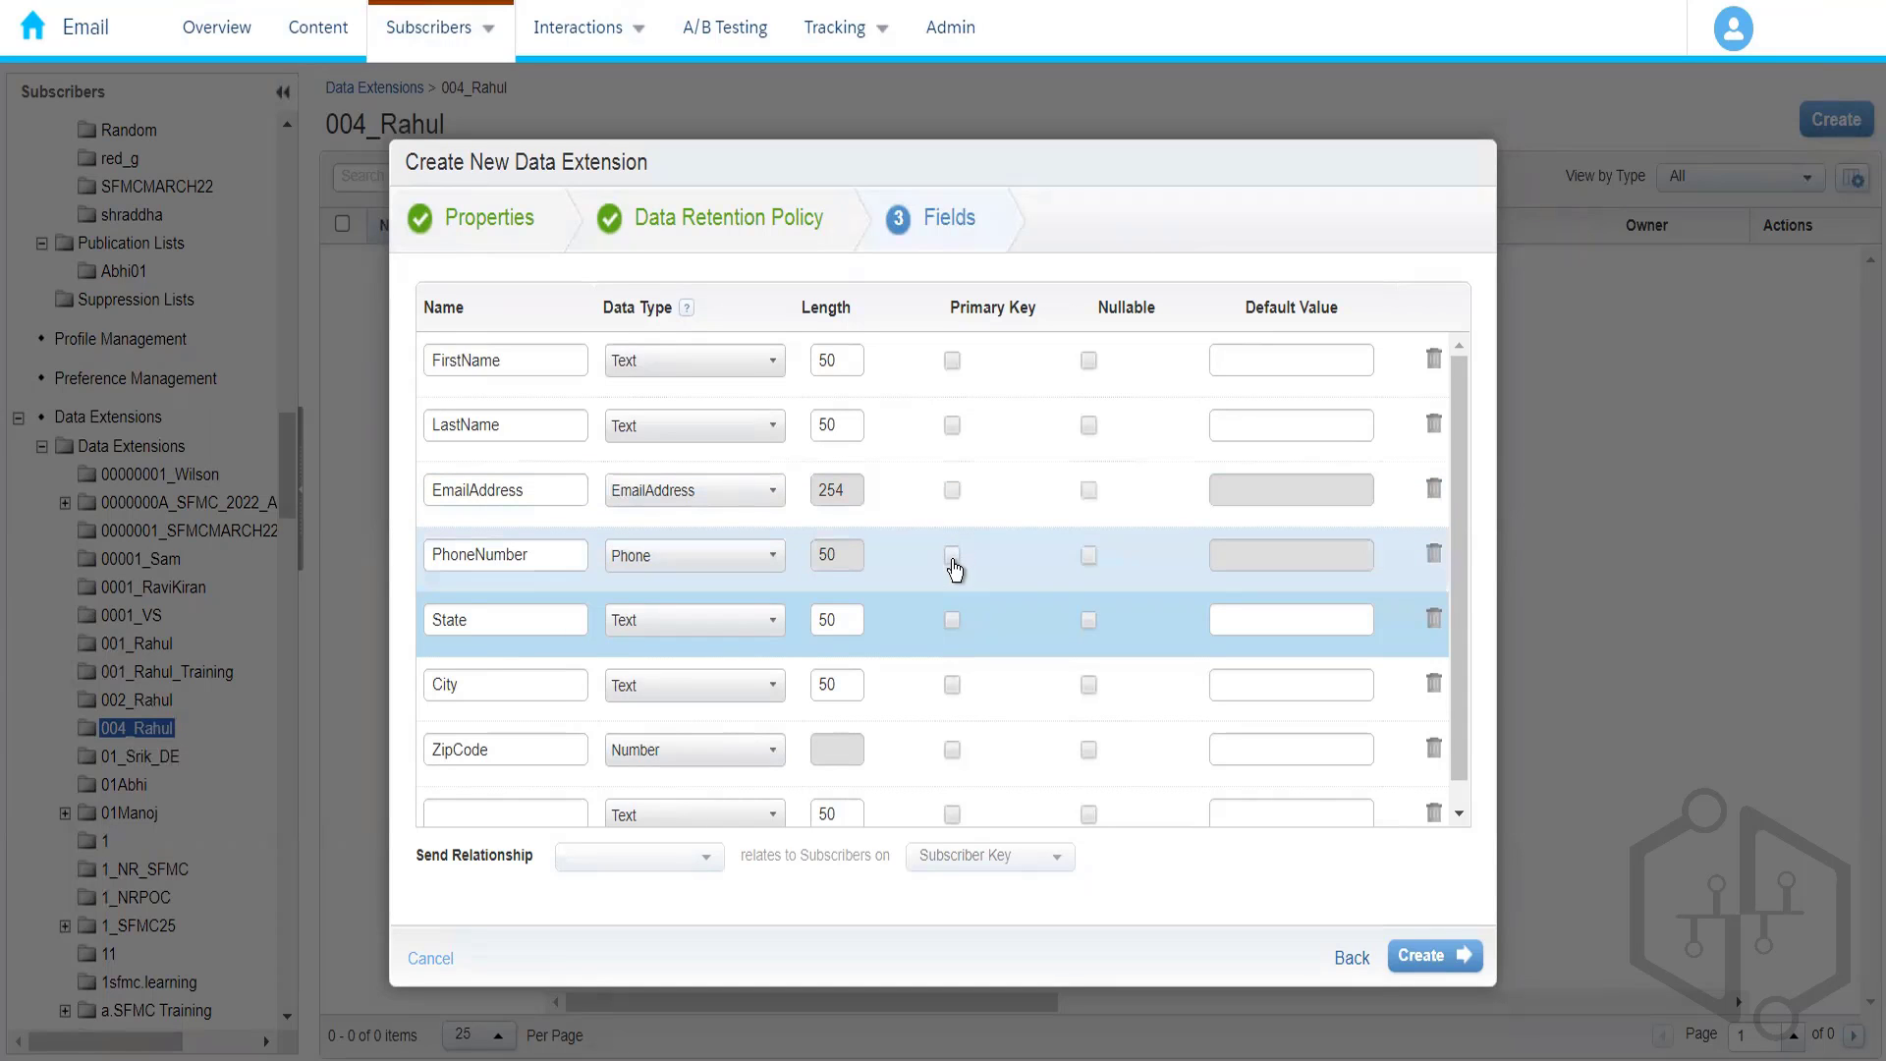
- Add a new field named CustomerId in the empty last row
{"action": "left_click", "coordinate": [473, 819]}
{"action": "type", "text": "Cu"}
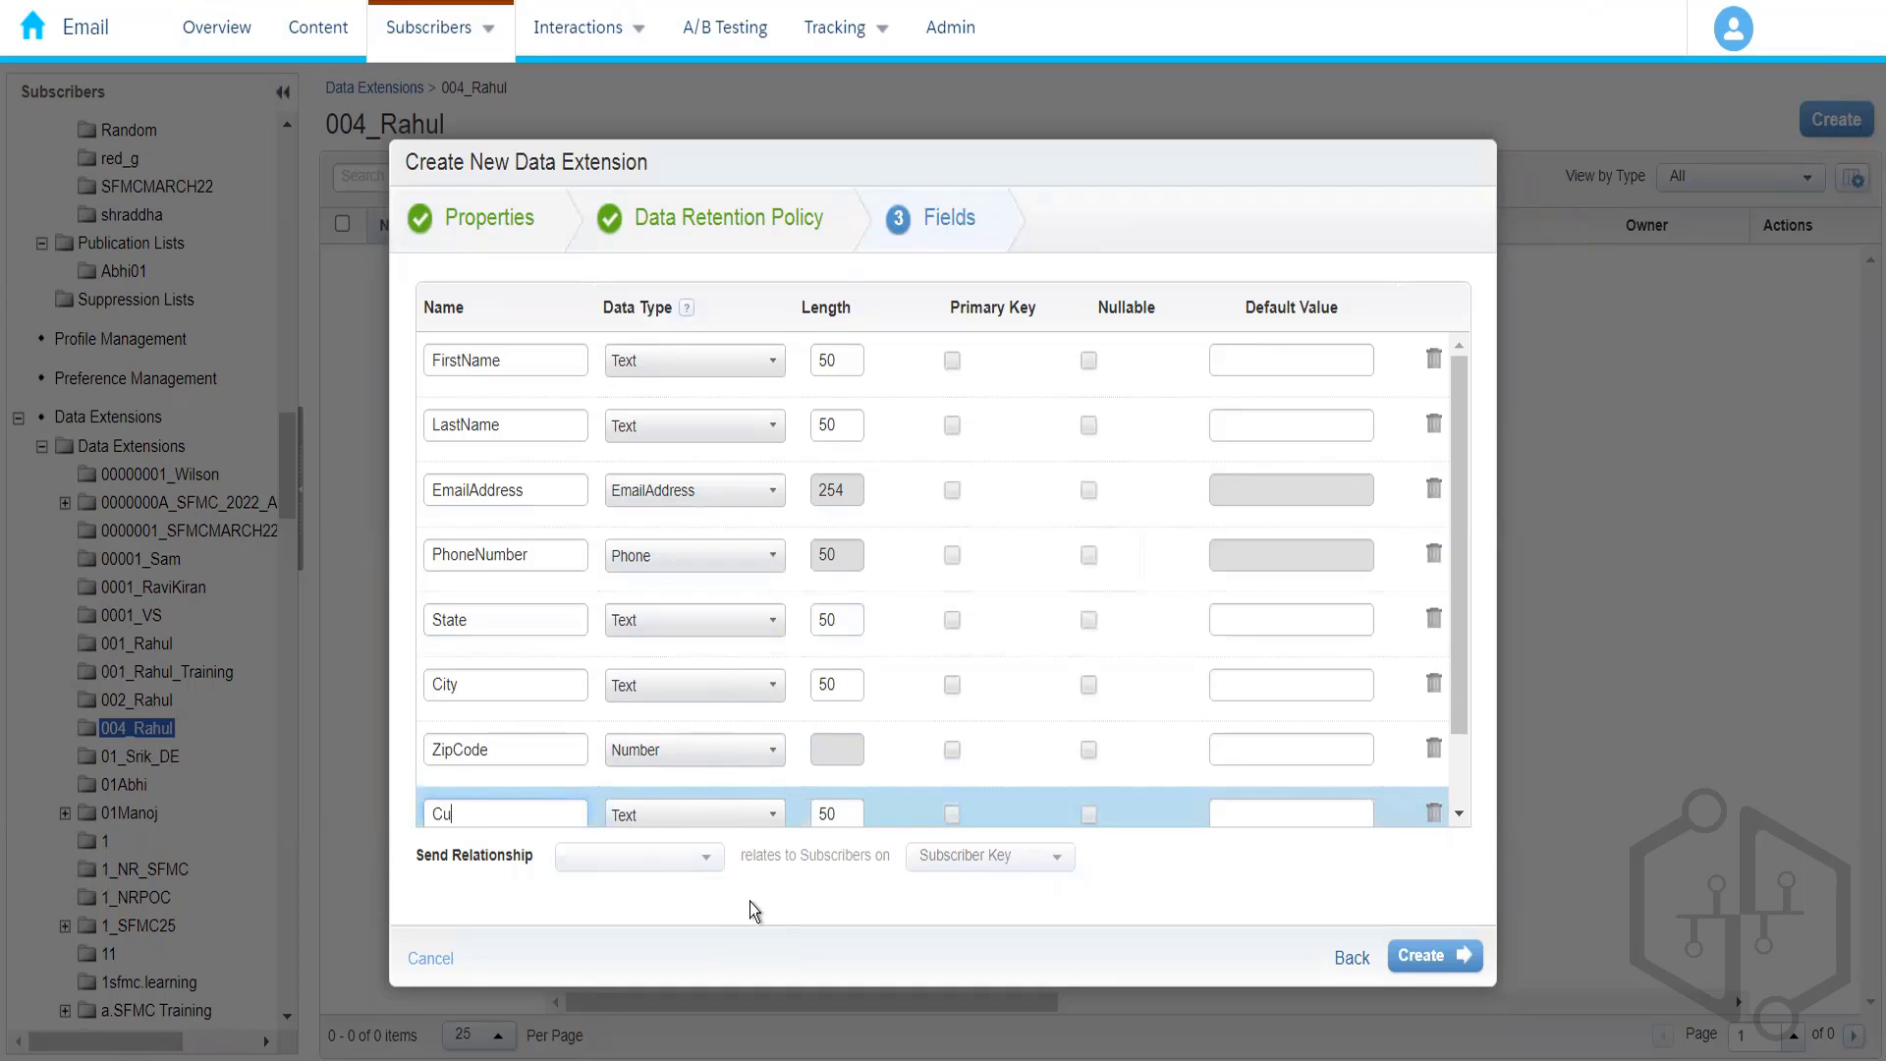
{"action": "type", "text": "stomerId"}
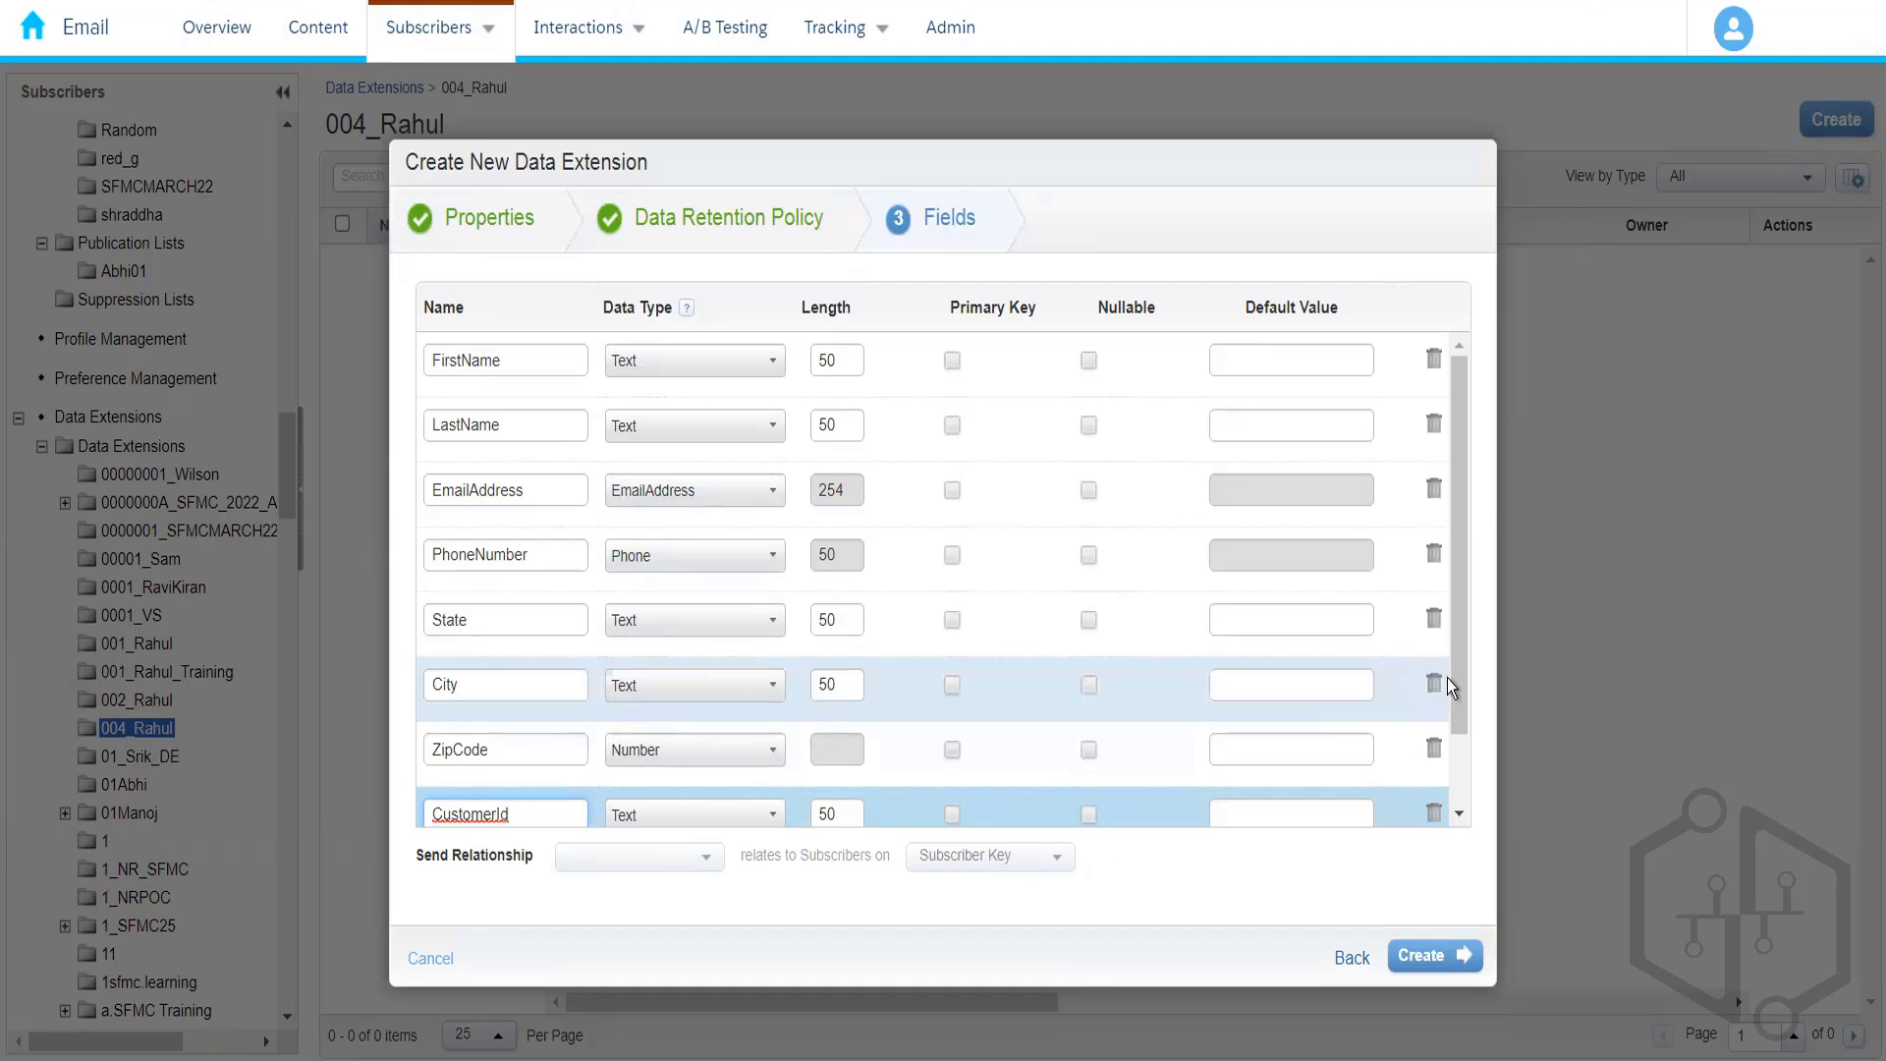
{"action": "left_click_drag", "start_coordinate": [1457, 686], "coordinate": [1454, 762]}
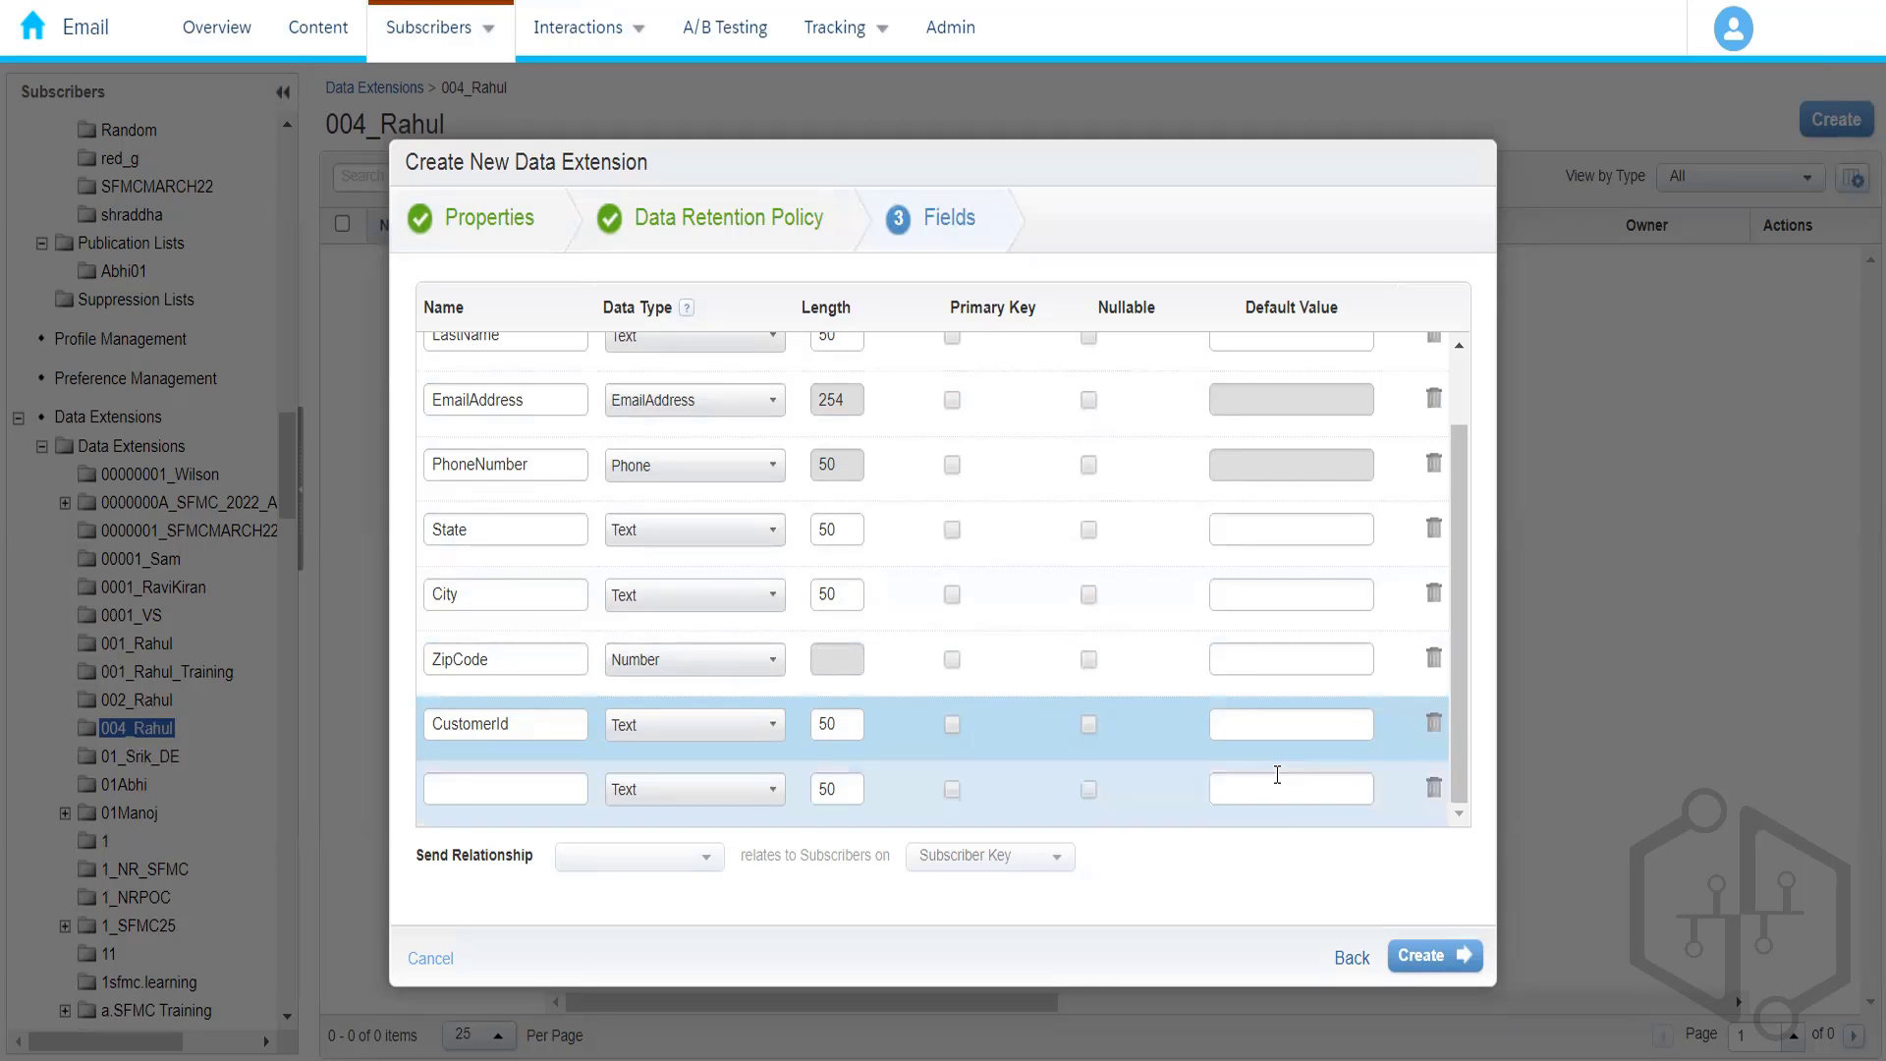
- Mark CustomerId as the primary key, keeping FirstName required
{"action": "left_click_drag", "start_coordinate": [1463, 724], "coordinate": [1100, 745]}
{"action": "left_click", "coordinate": [952, 727]}
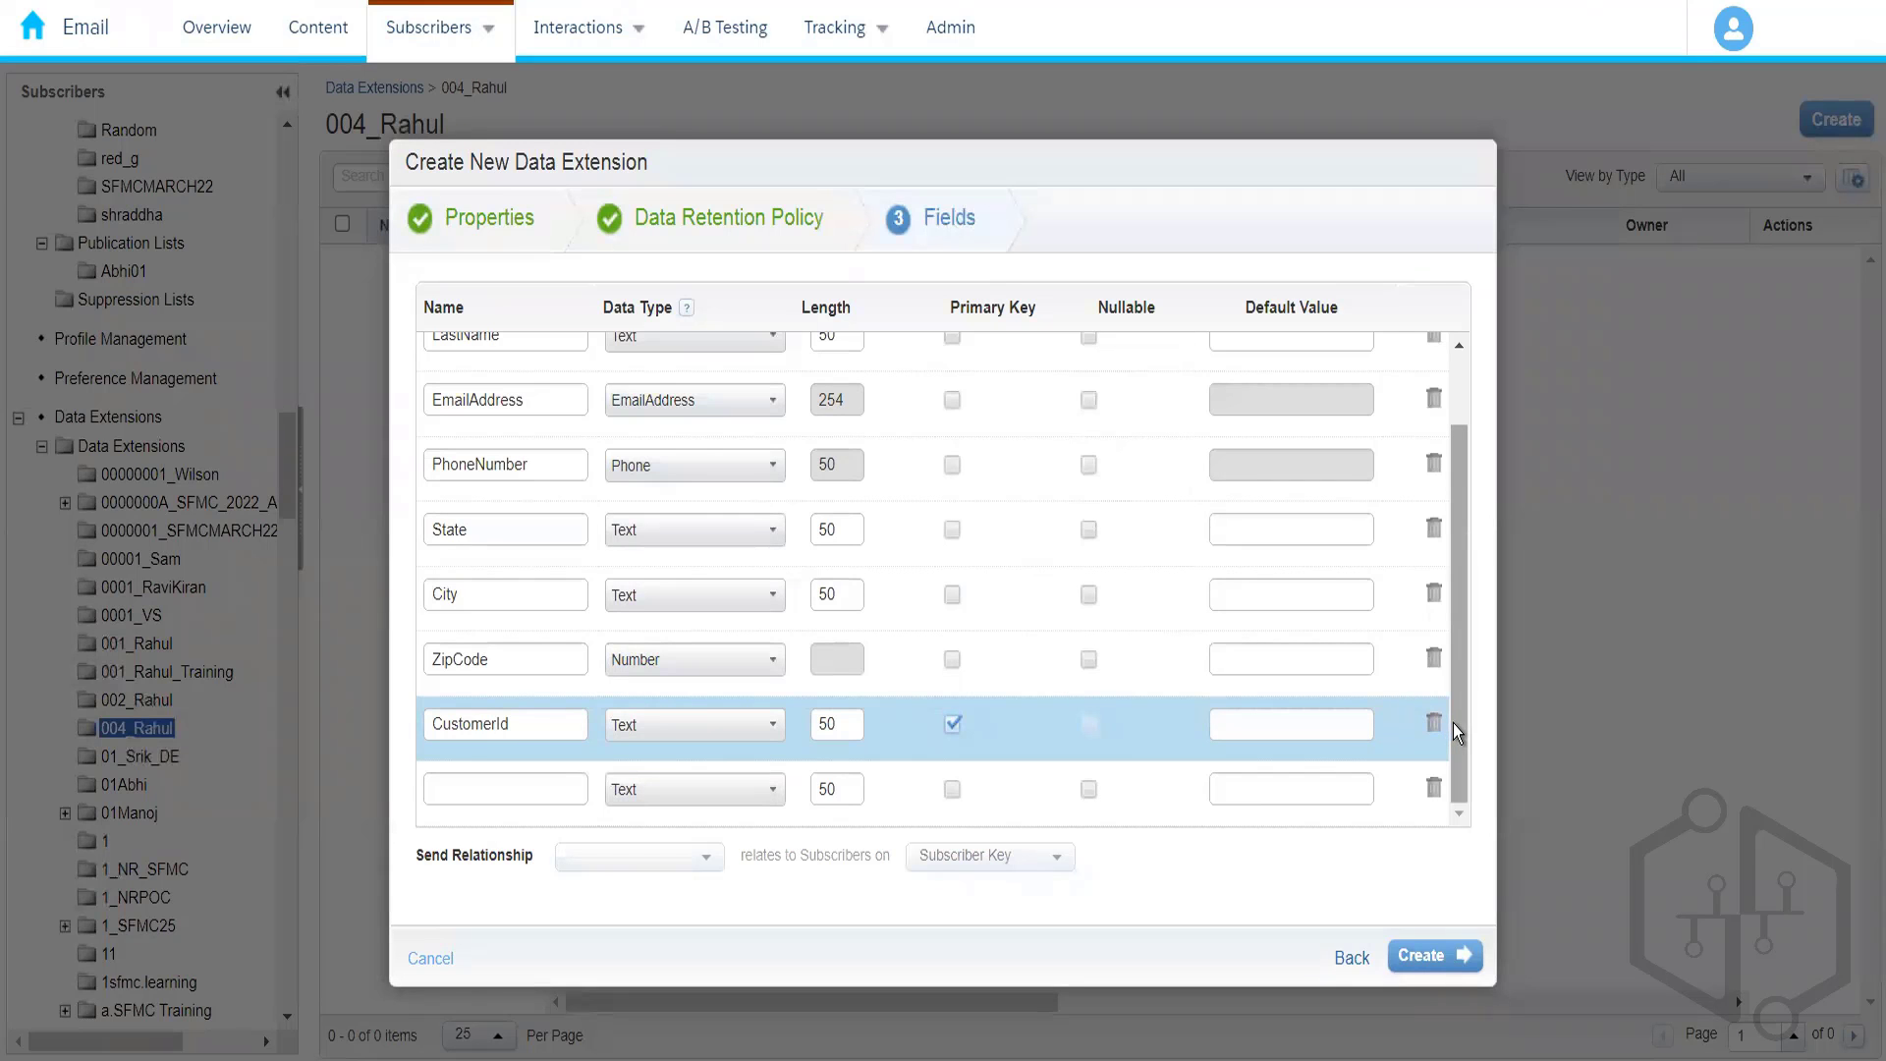
{"action": "left_click_drag", "start_coordinate": [1457, 733], "coordinate": [1457, 755]}
{"action": "left_click_drag", "start_coordinate": [1459, 722], "coordinate": [1464, 456]}
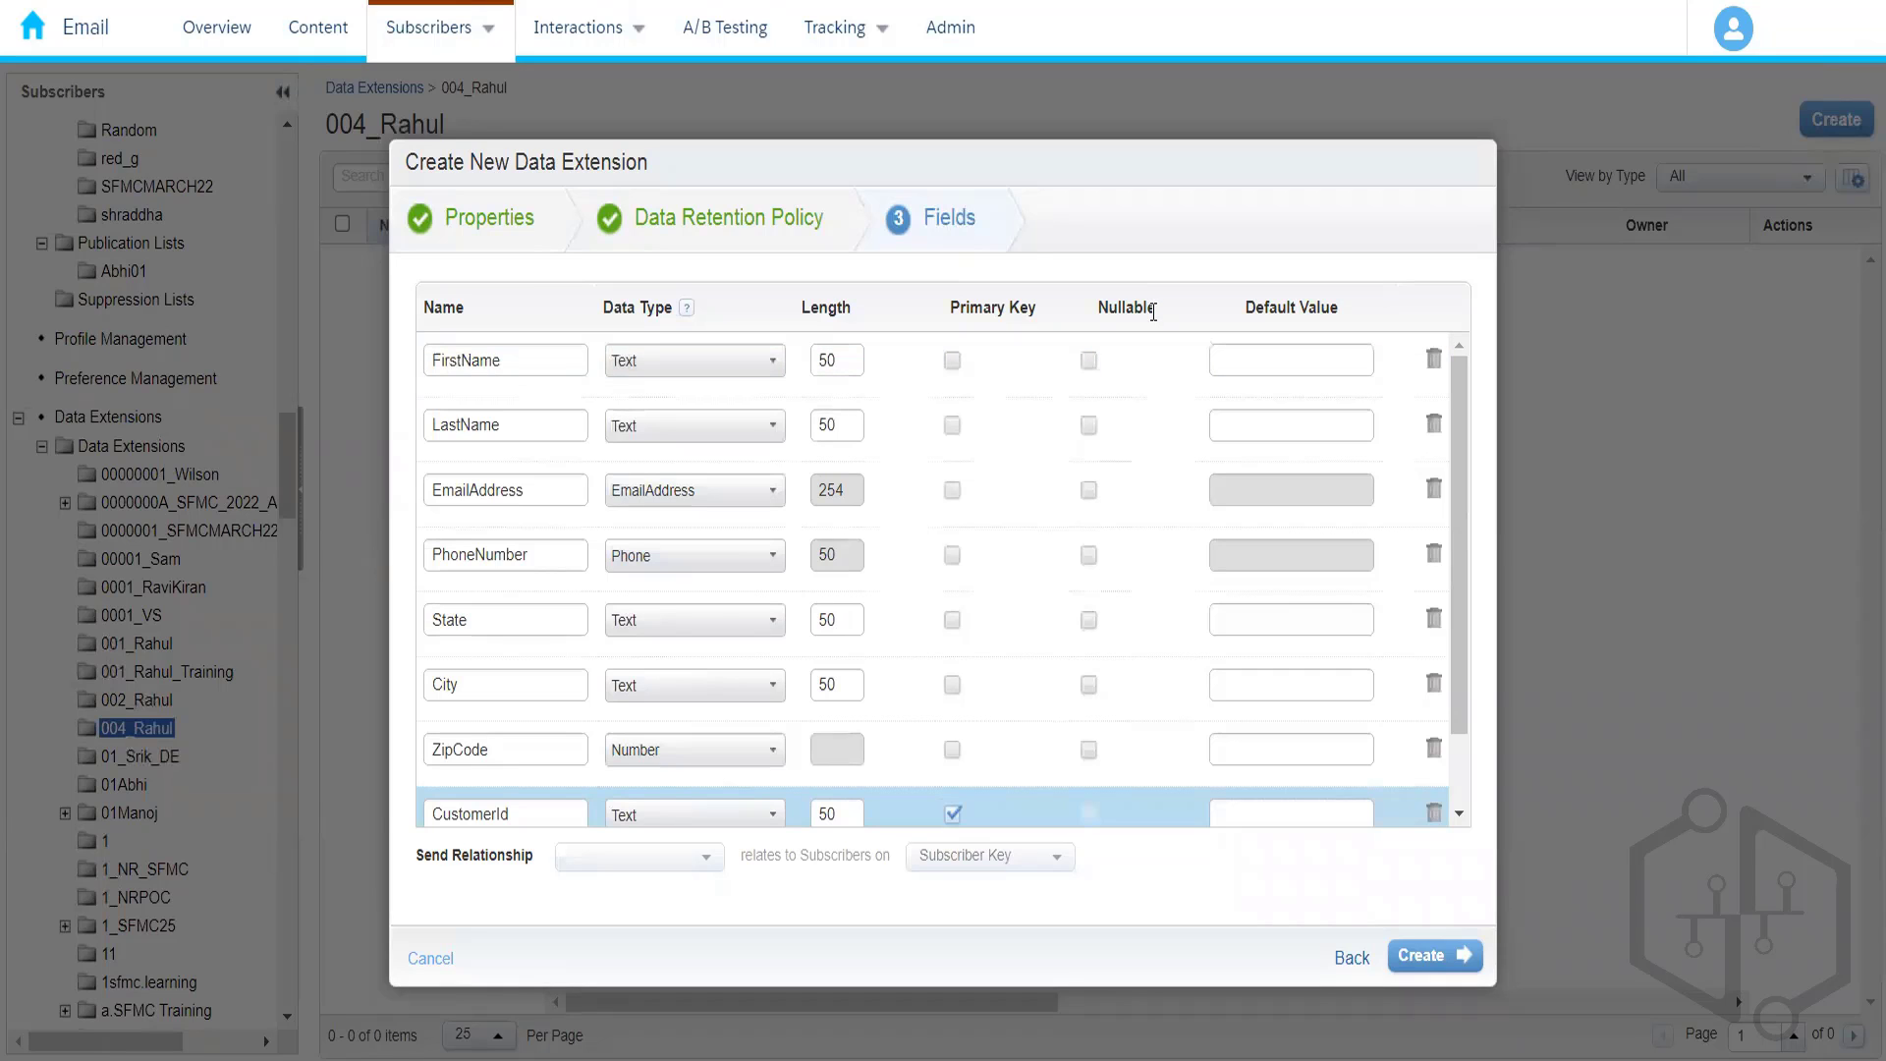
{"action": "left_click", "coordinate": [1085, 367]}
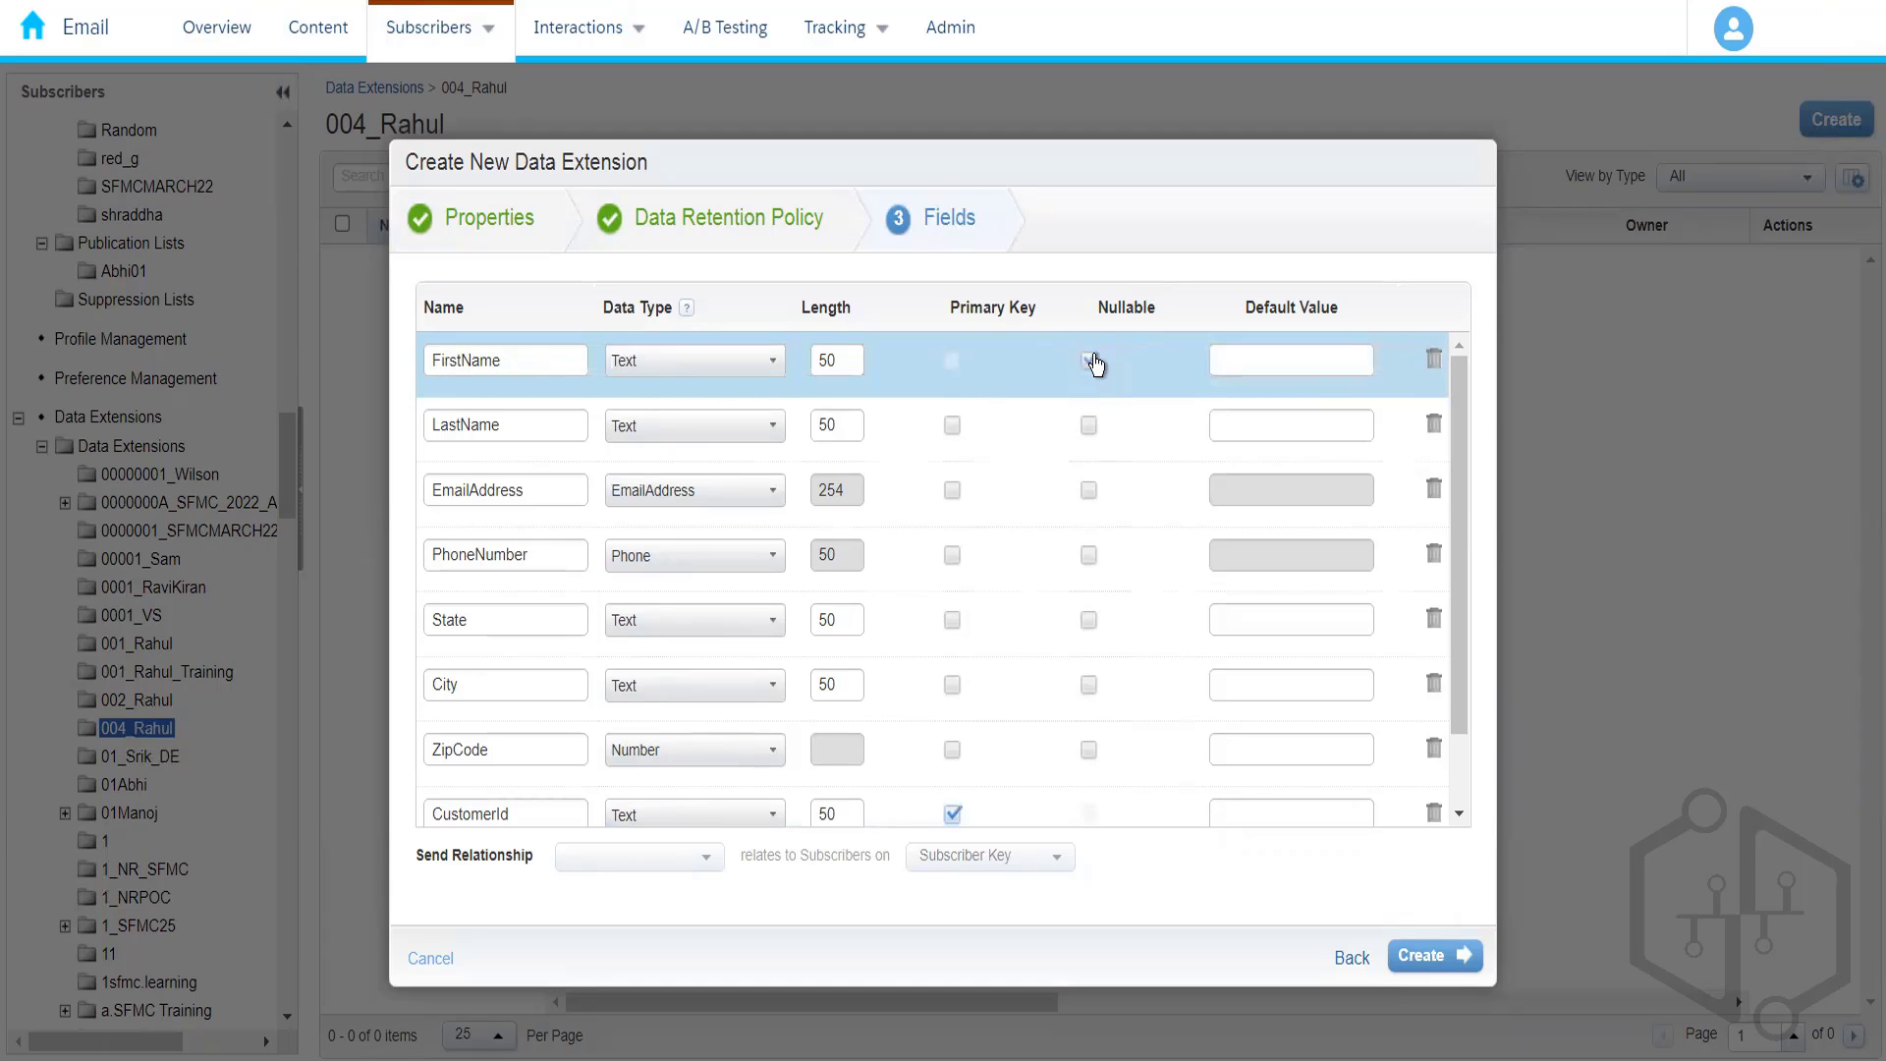
{"action": "left_click", "coordinate": [1090, 362]}
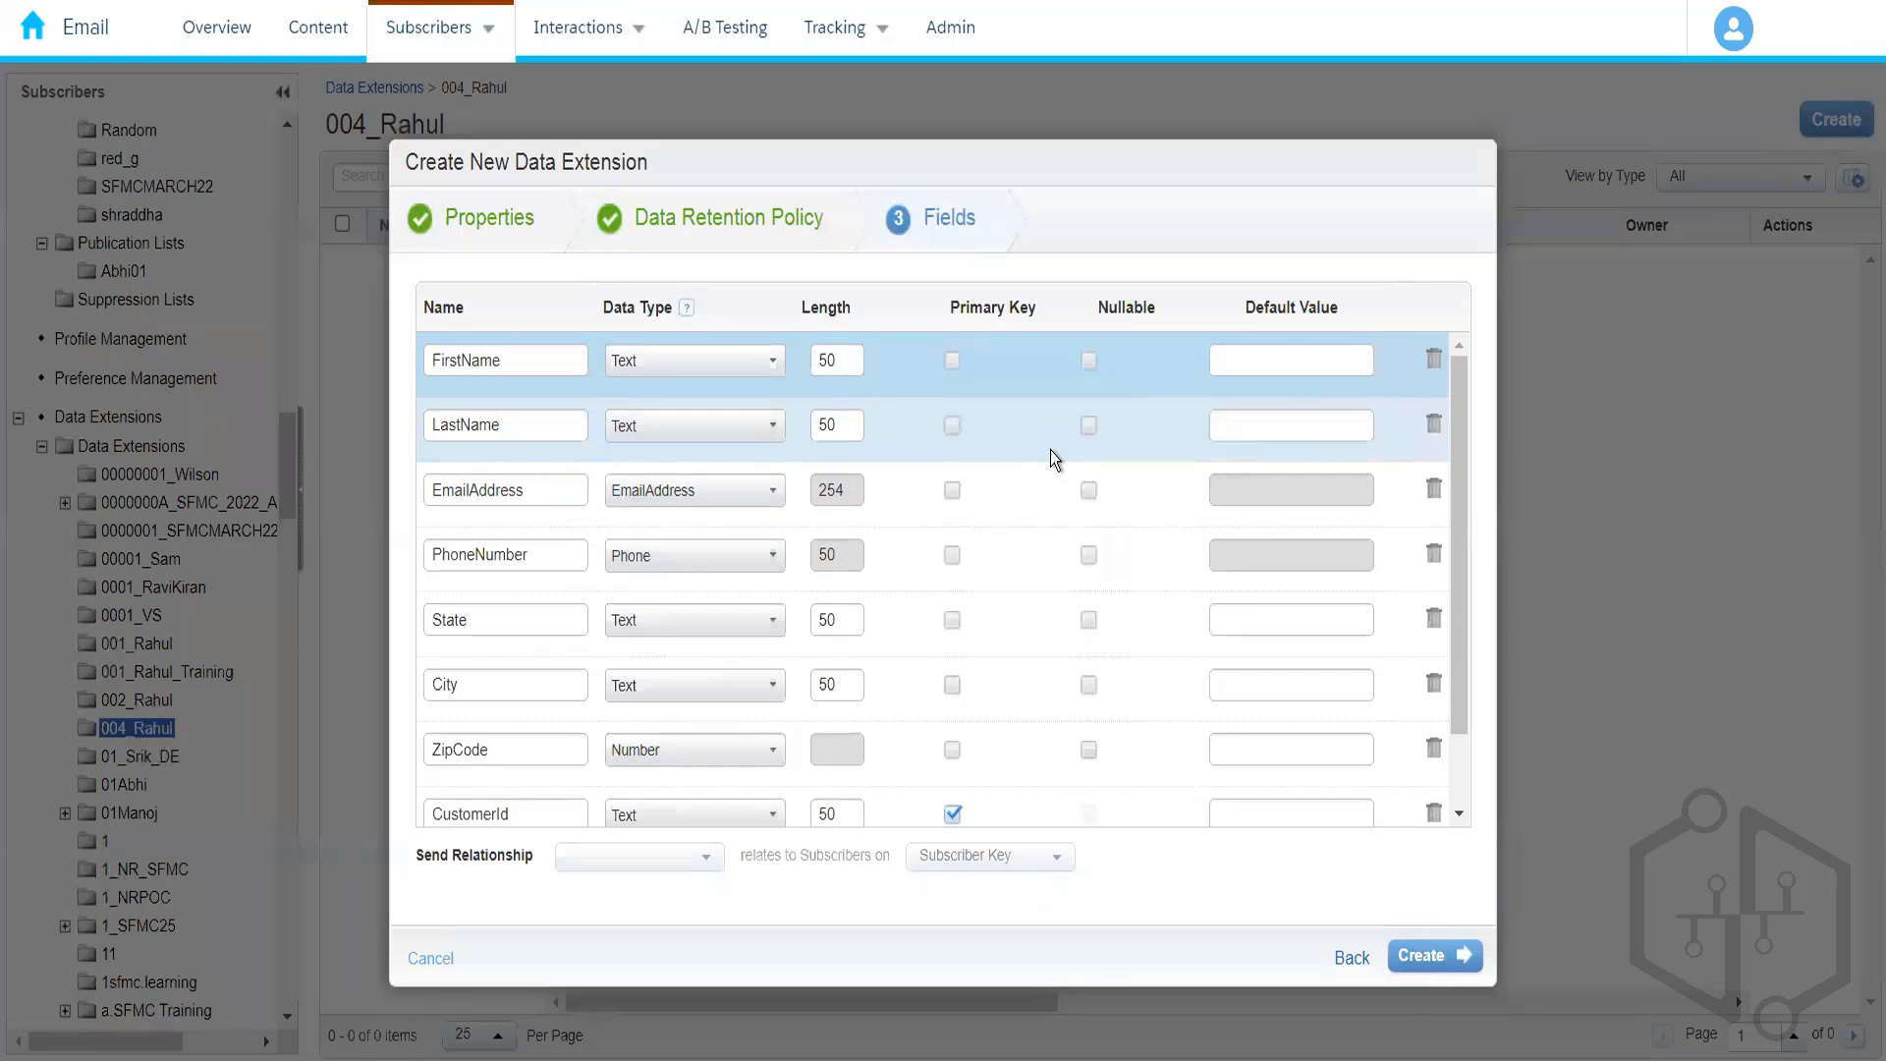
- Mark State, City, ZipCode and LastName as nullable fields
{"action": "left_click", "coordinate": [1089, 621]}
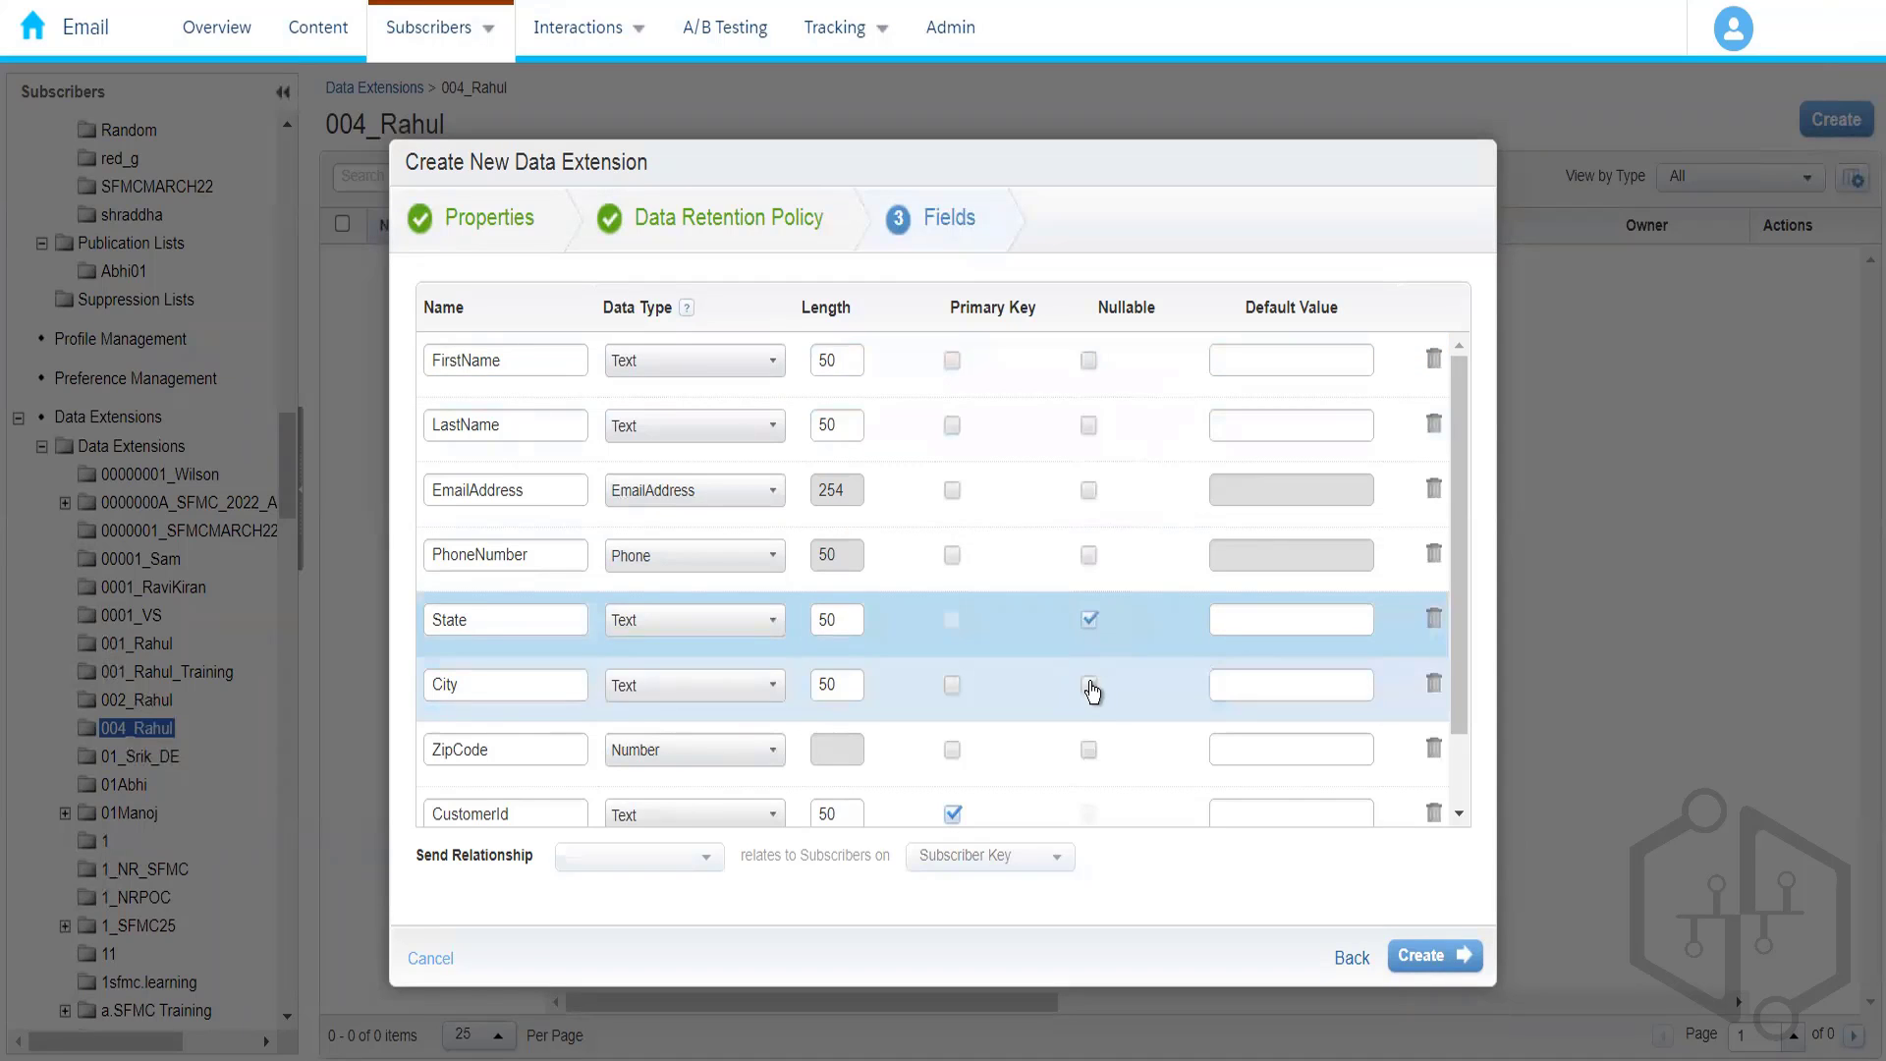
{"action": "left_click", "coordinate": [1089, 686]}
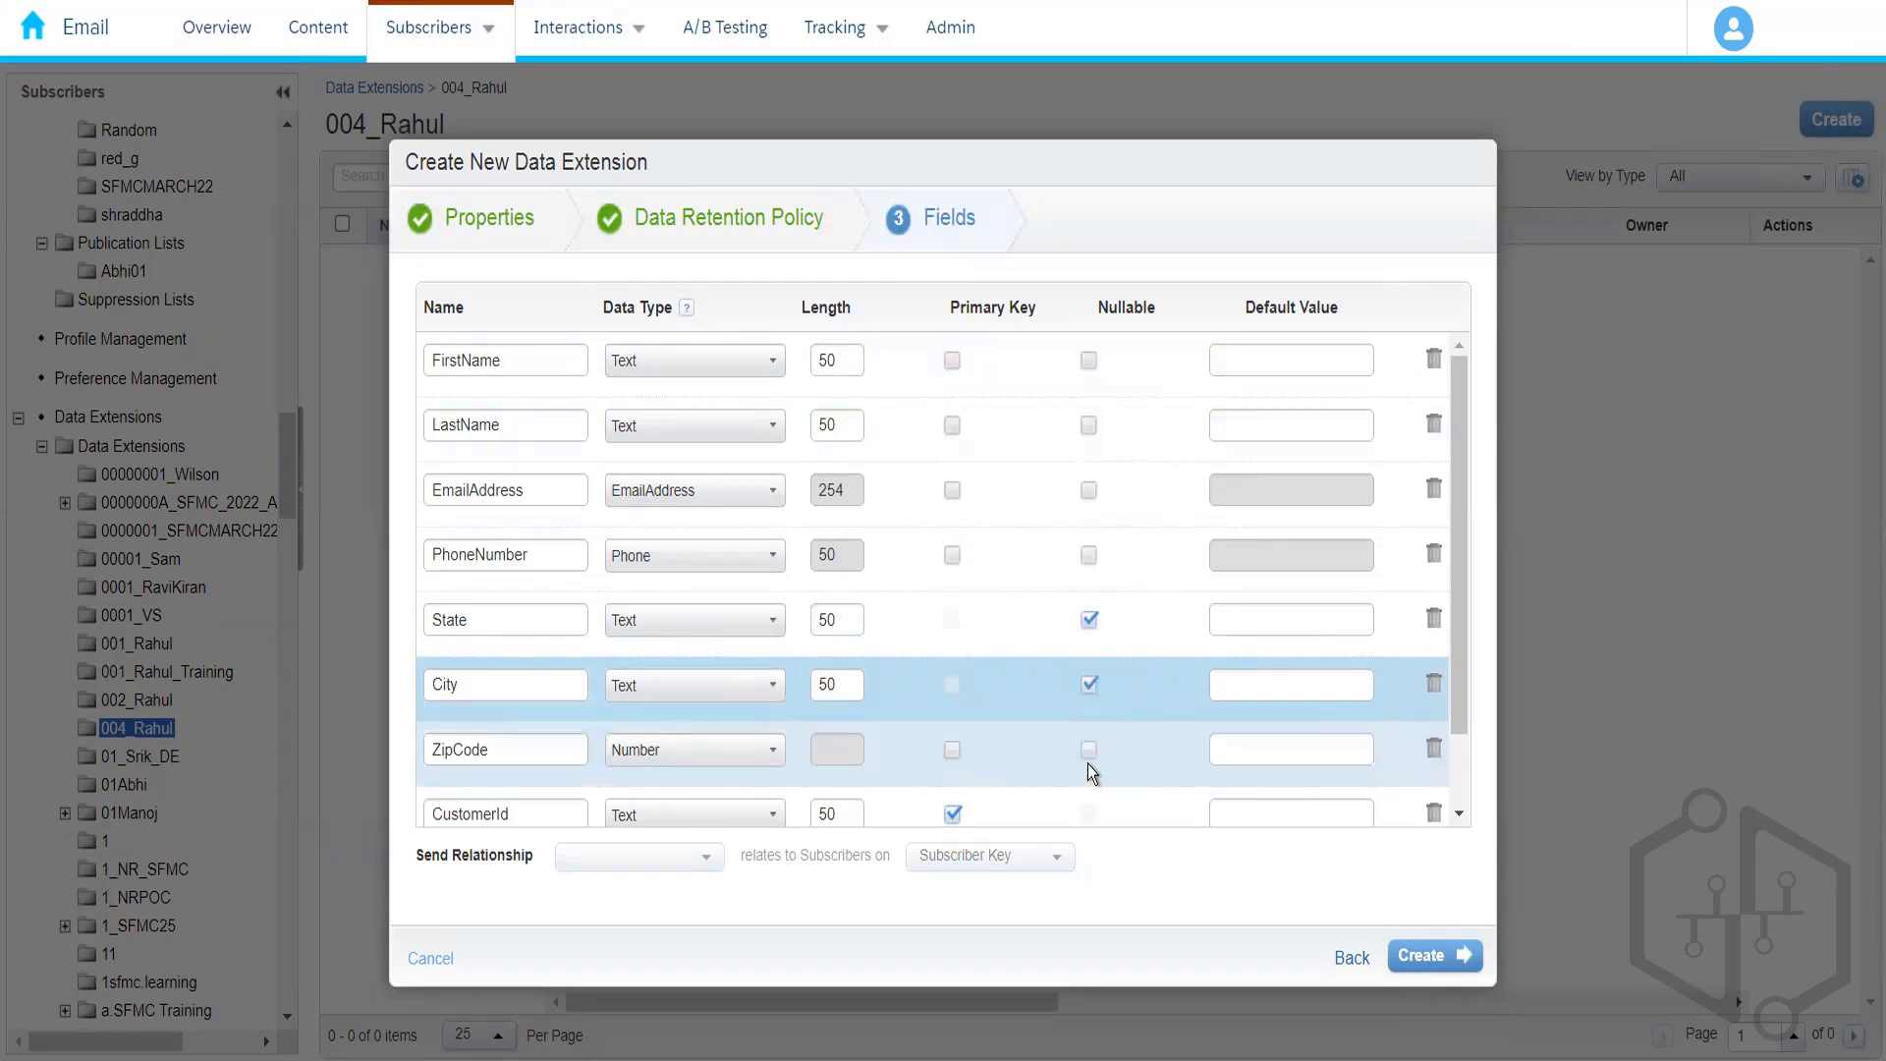
{"action": "left_click", "coordinate": [1089, 752]}
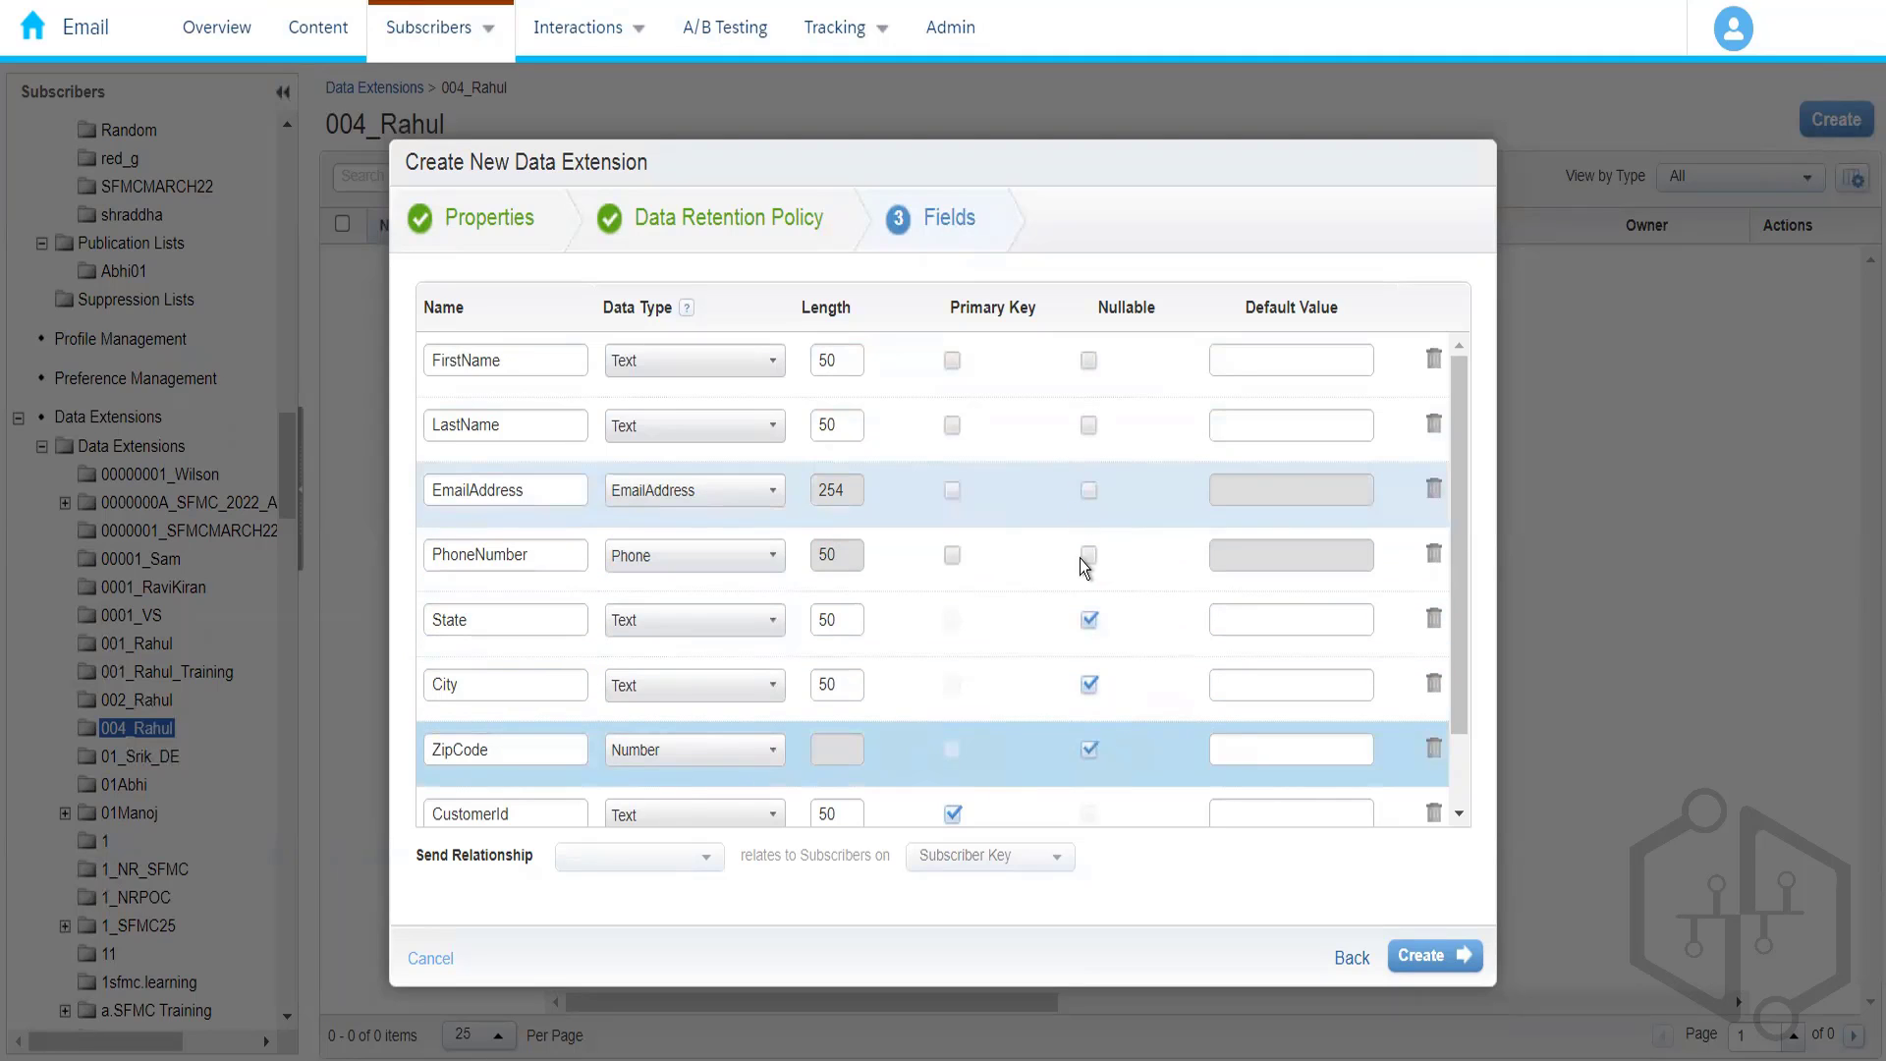
{"action": "left_click", "coordinate": [1088, 428]}
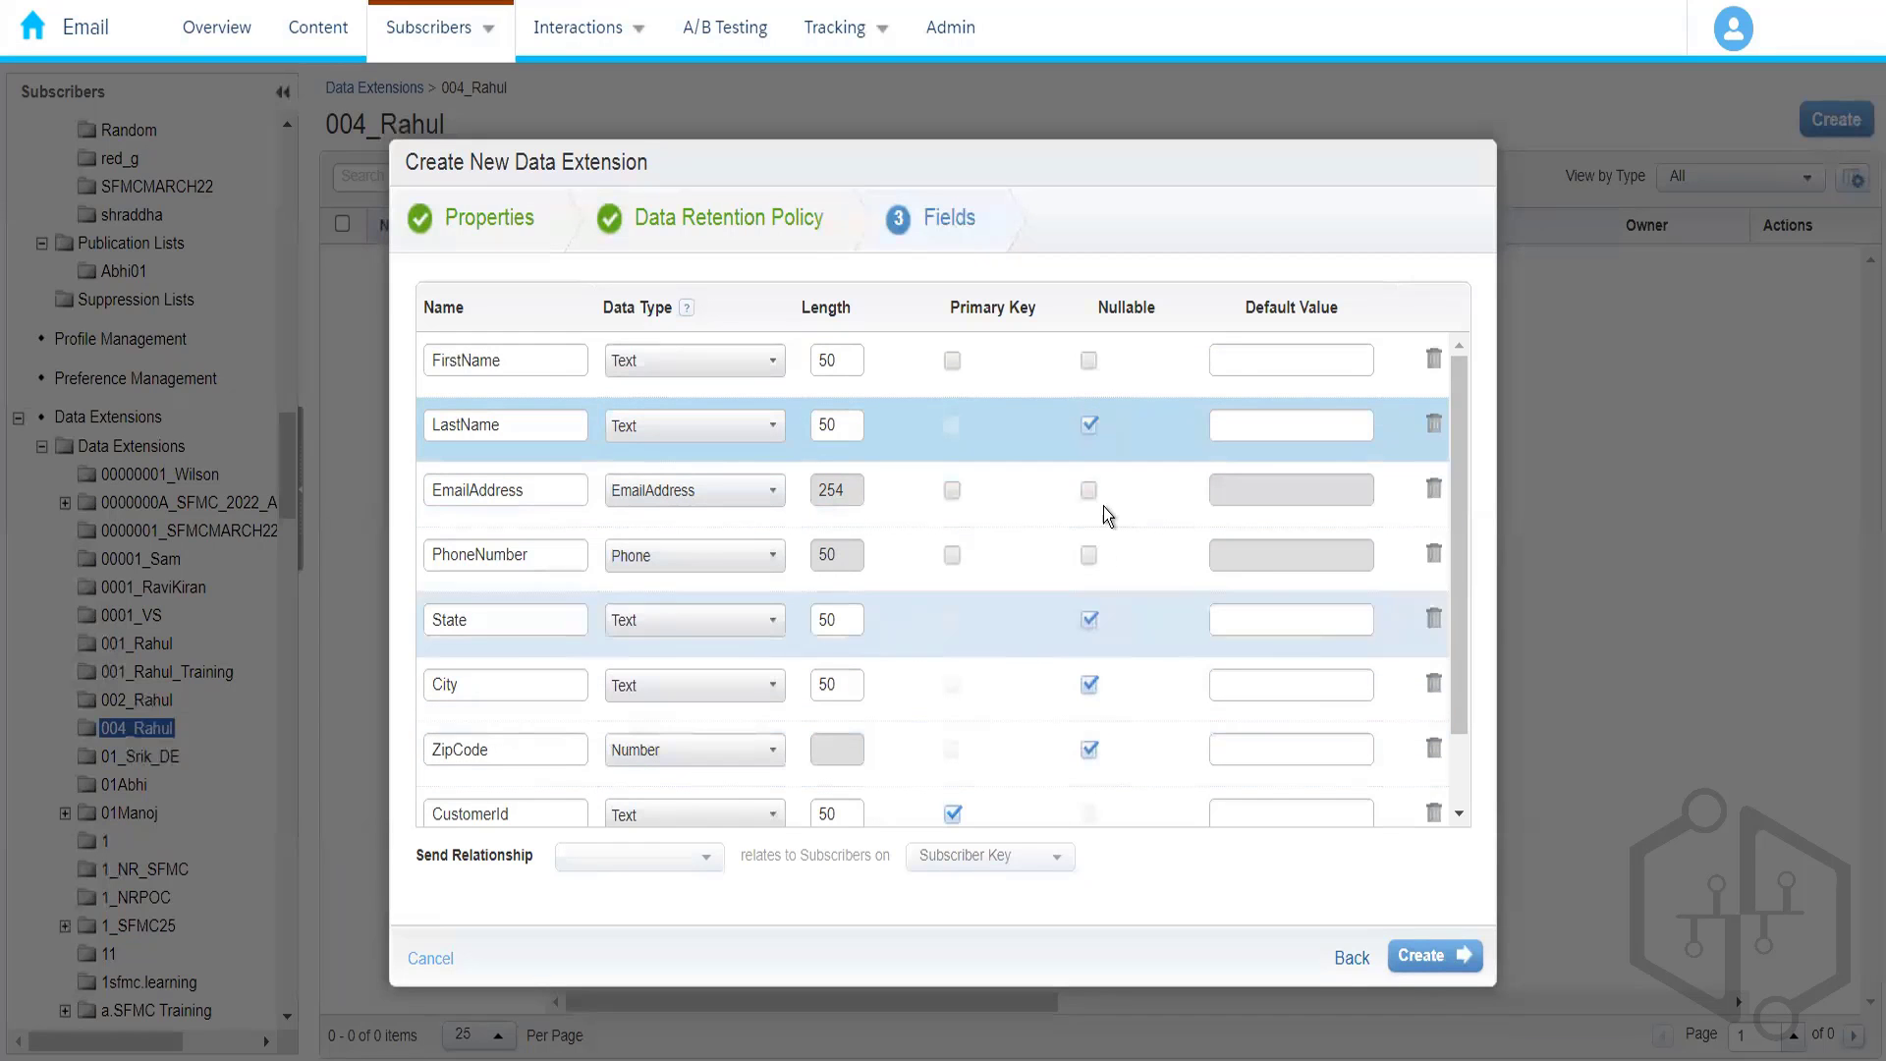
{"action": "left_click", "coordinate": [1089, 425]}
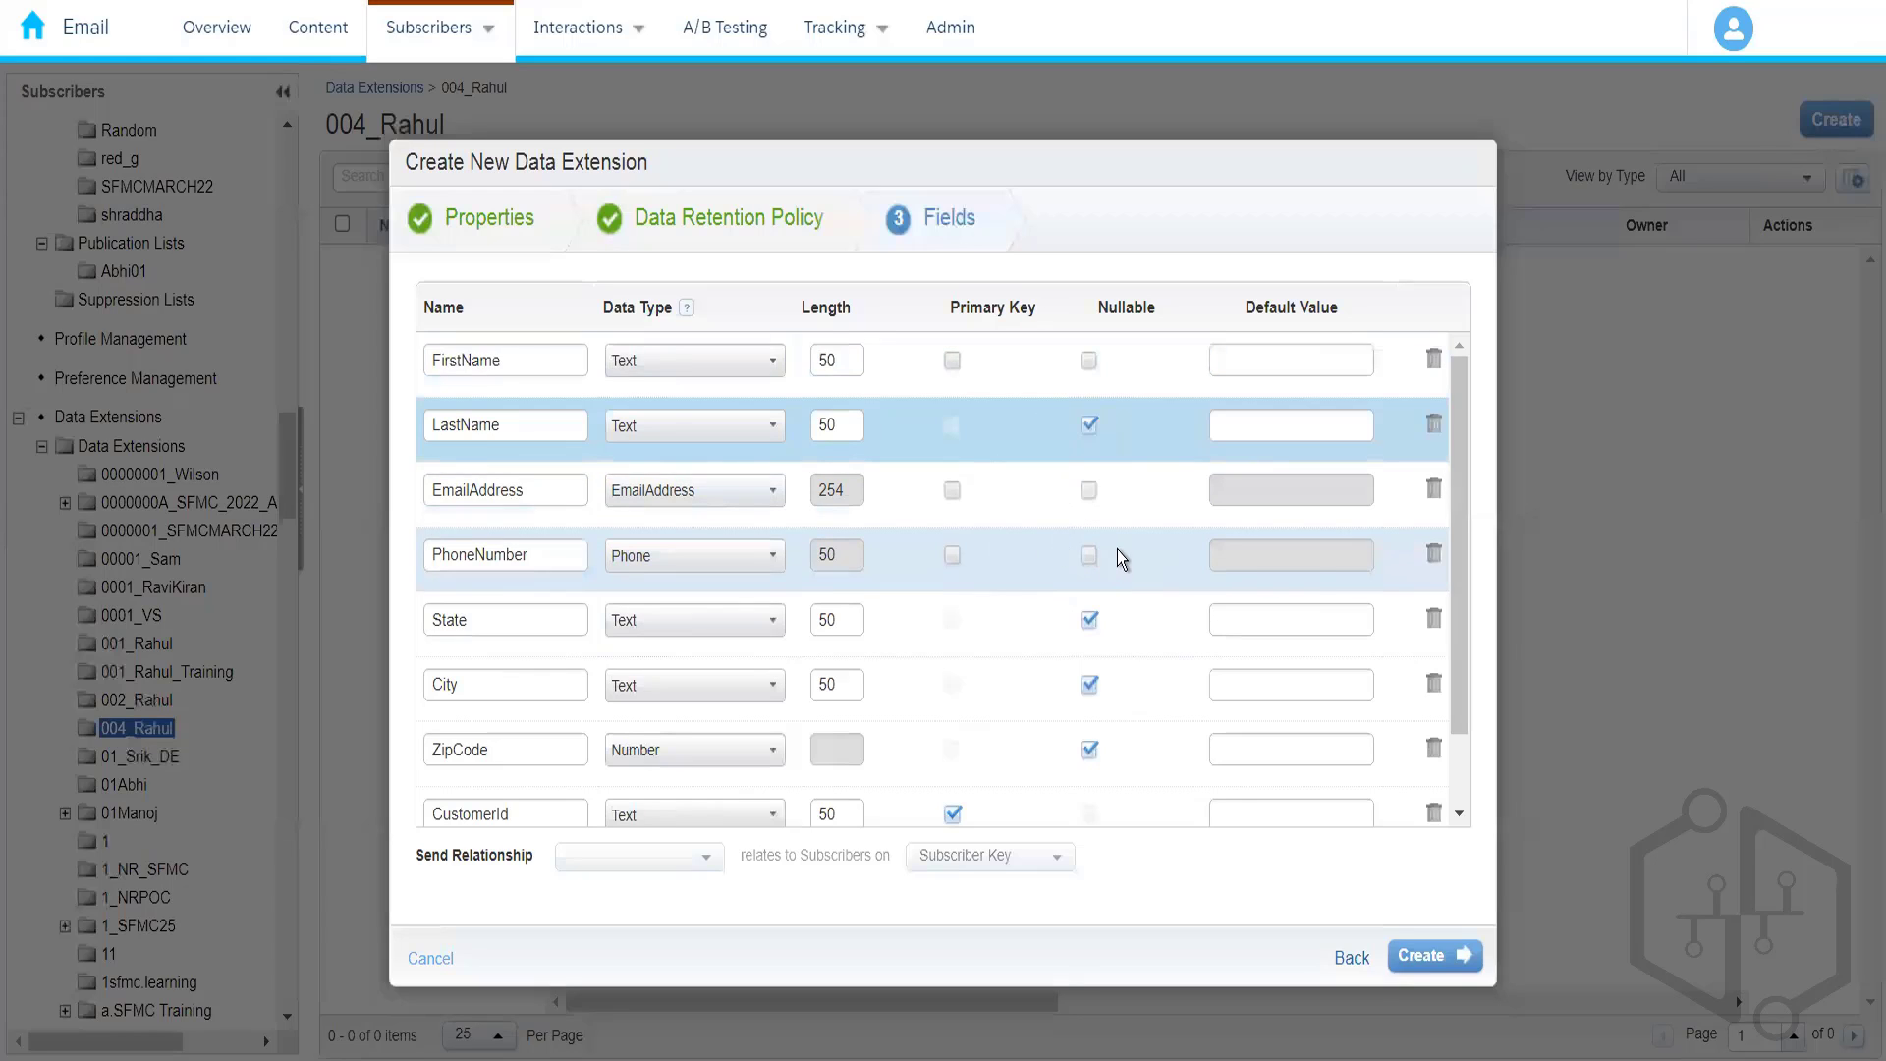
{"action": "scroll", "coordinate": [1463, 615], "scroll_direction": "down", "scroll_amount": 1}
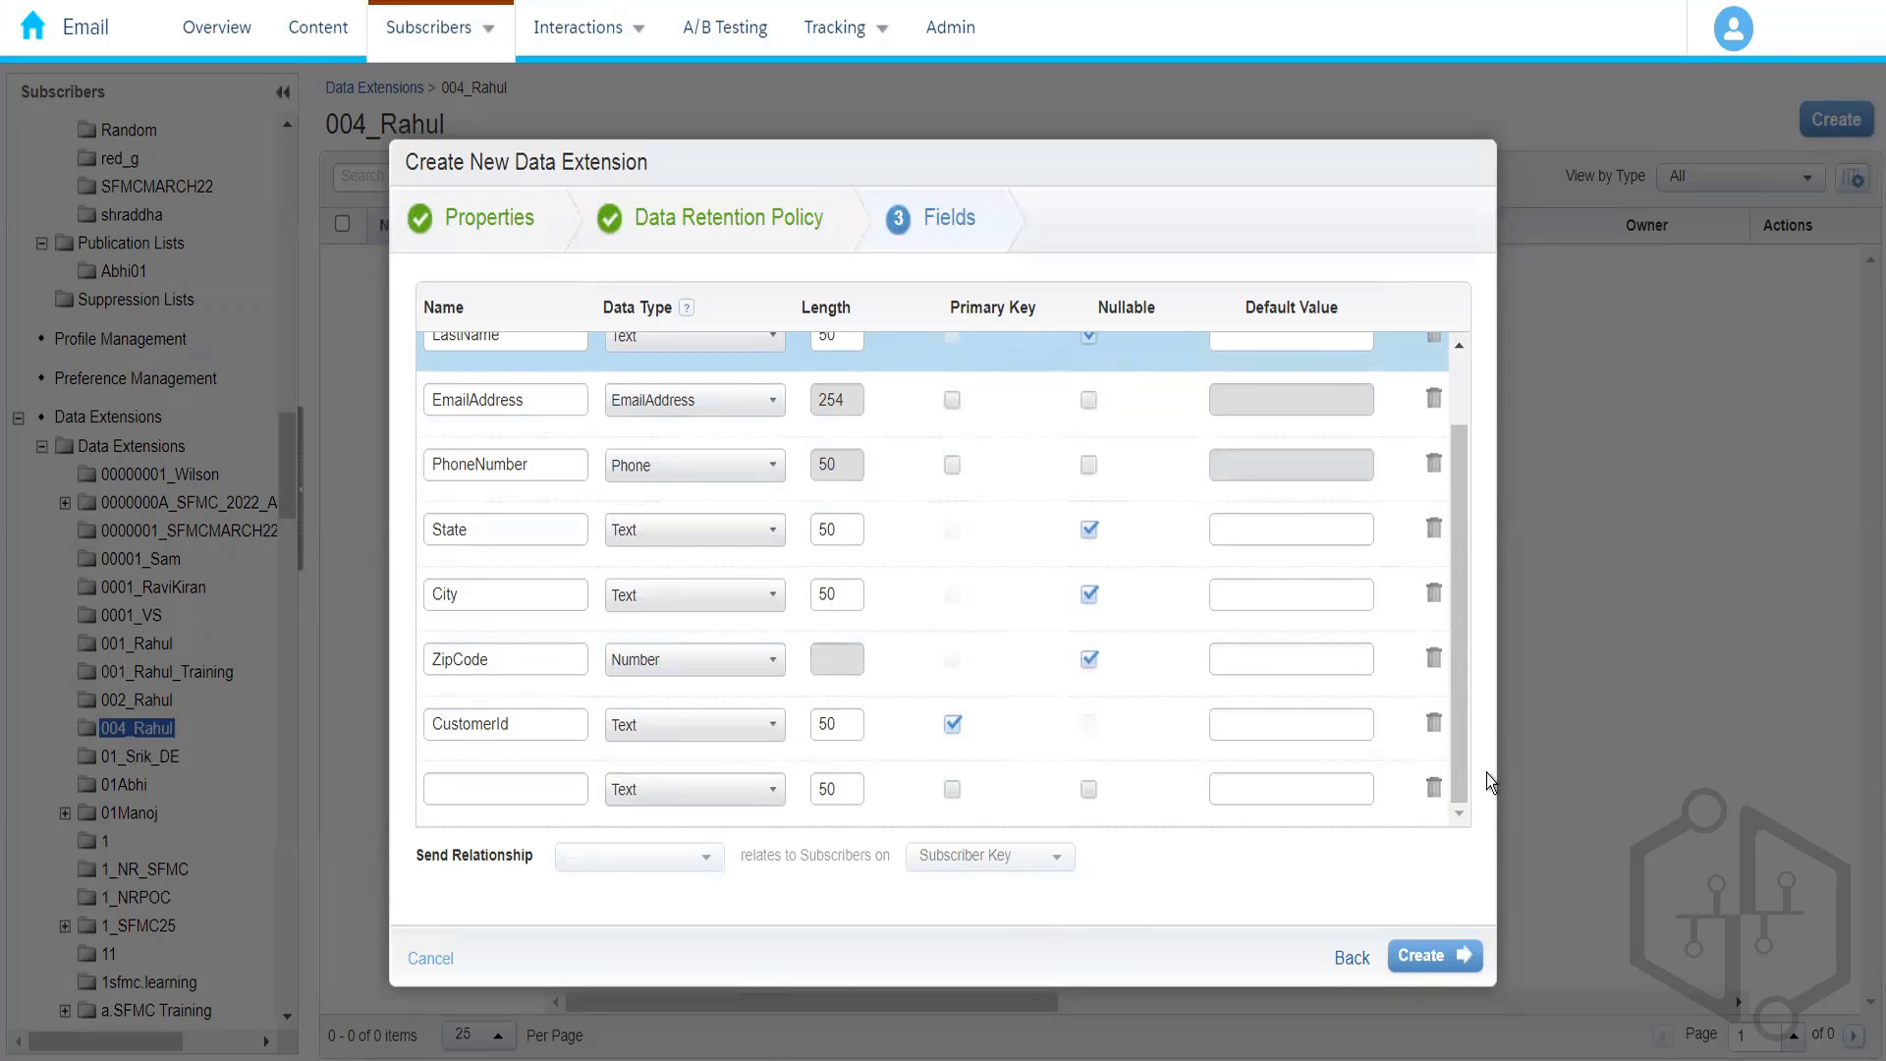
{"action": "scroll", "coordinate": [1458, 609], "scroll_direction": "up", "scroll_amount": 1}
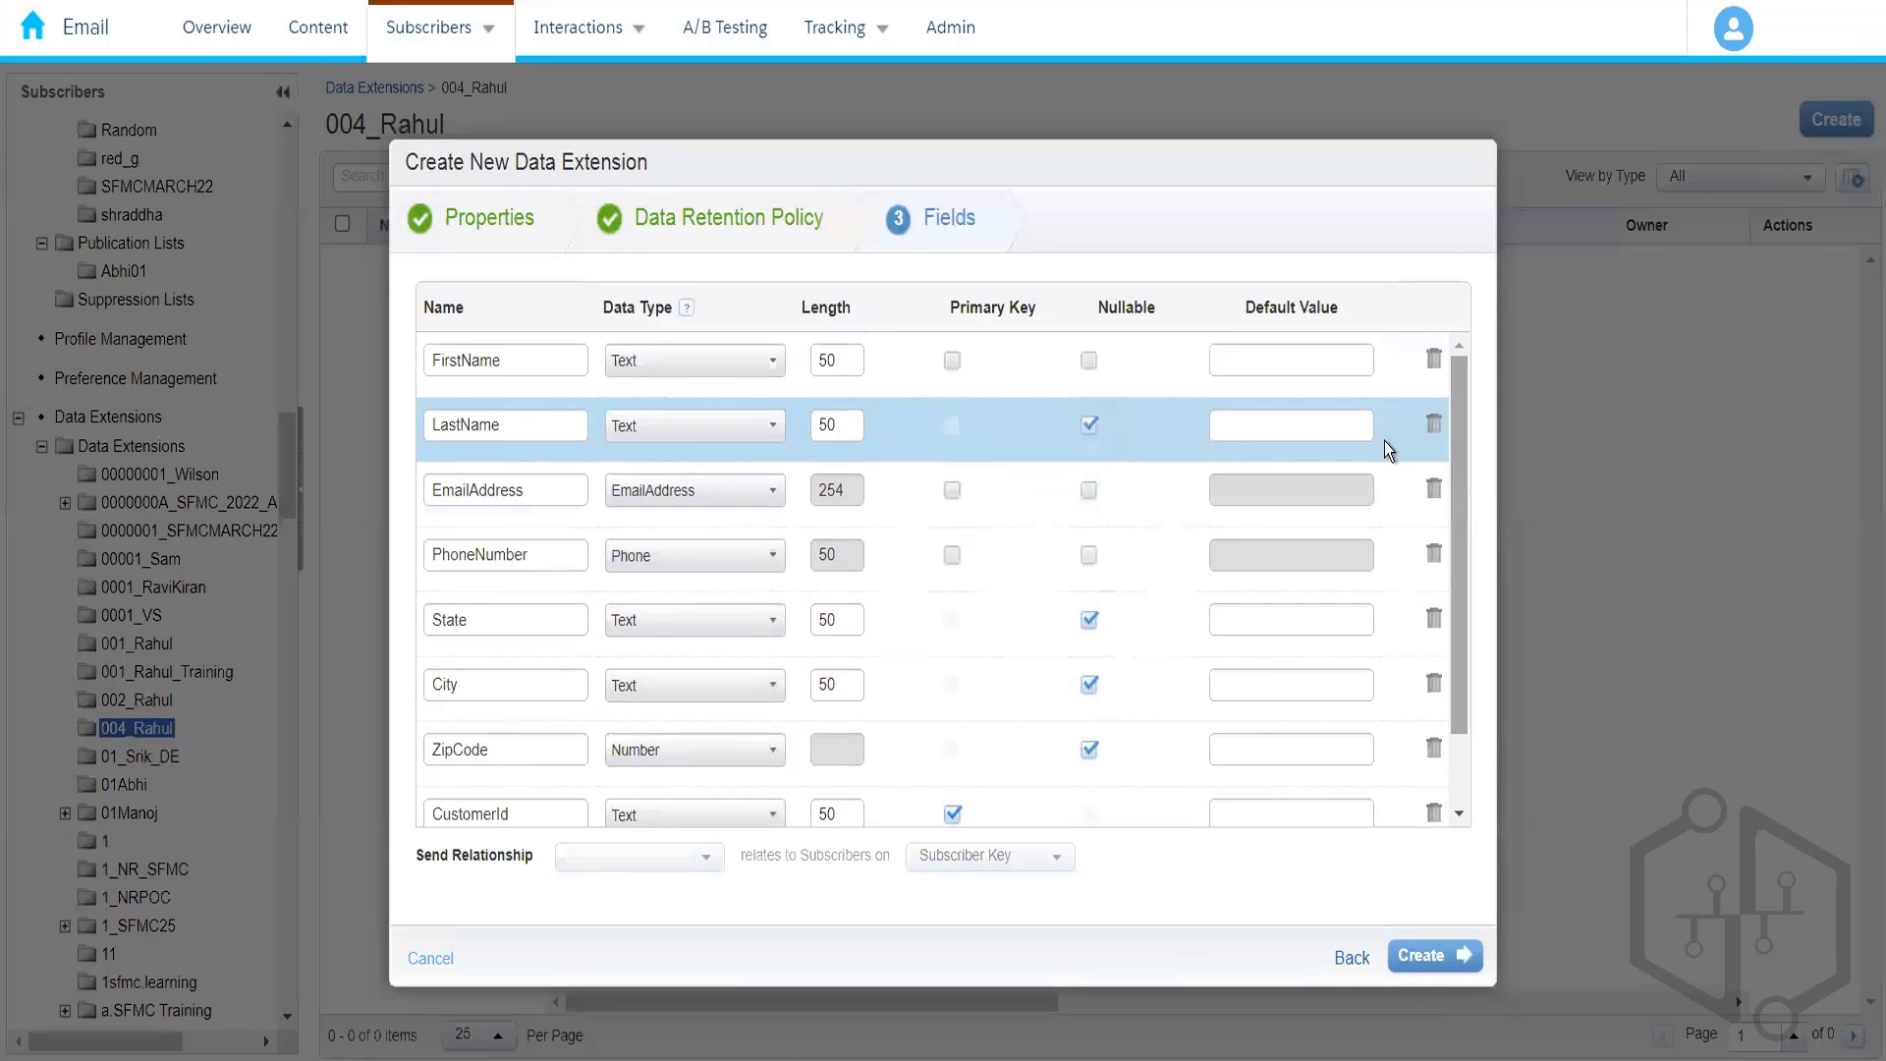
{"action": "left_click", "coordinate": [1251, 371]}
{"action": "type", "text": "N"}
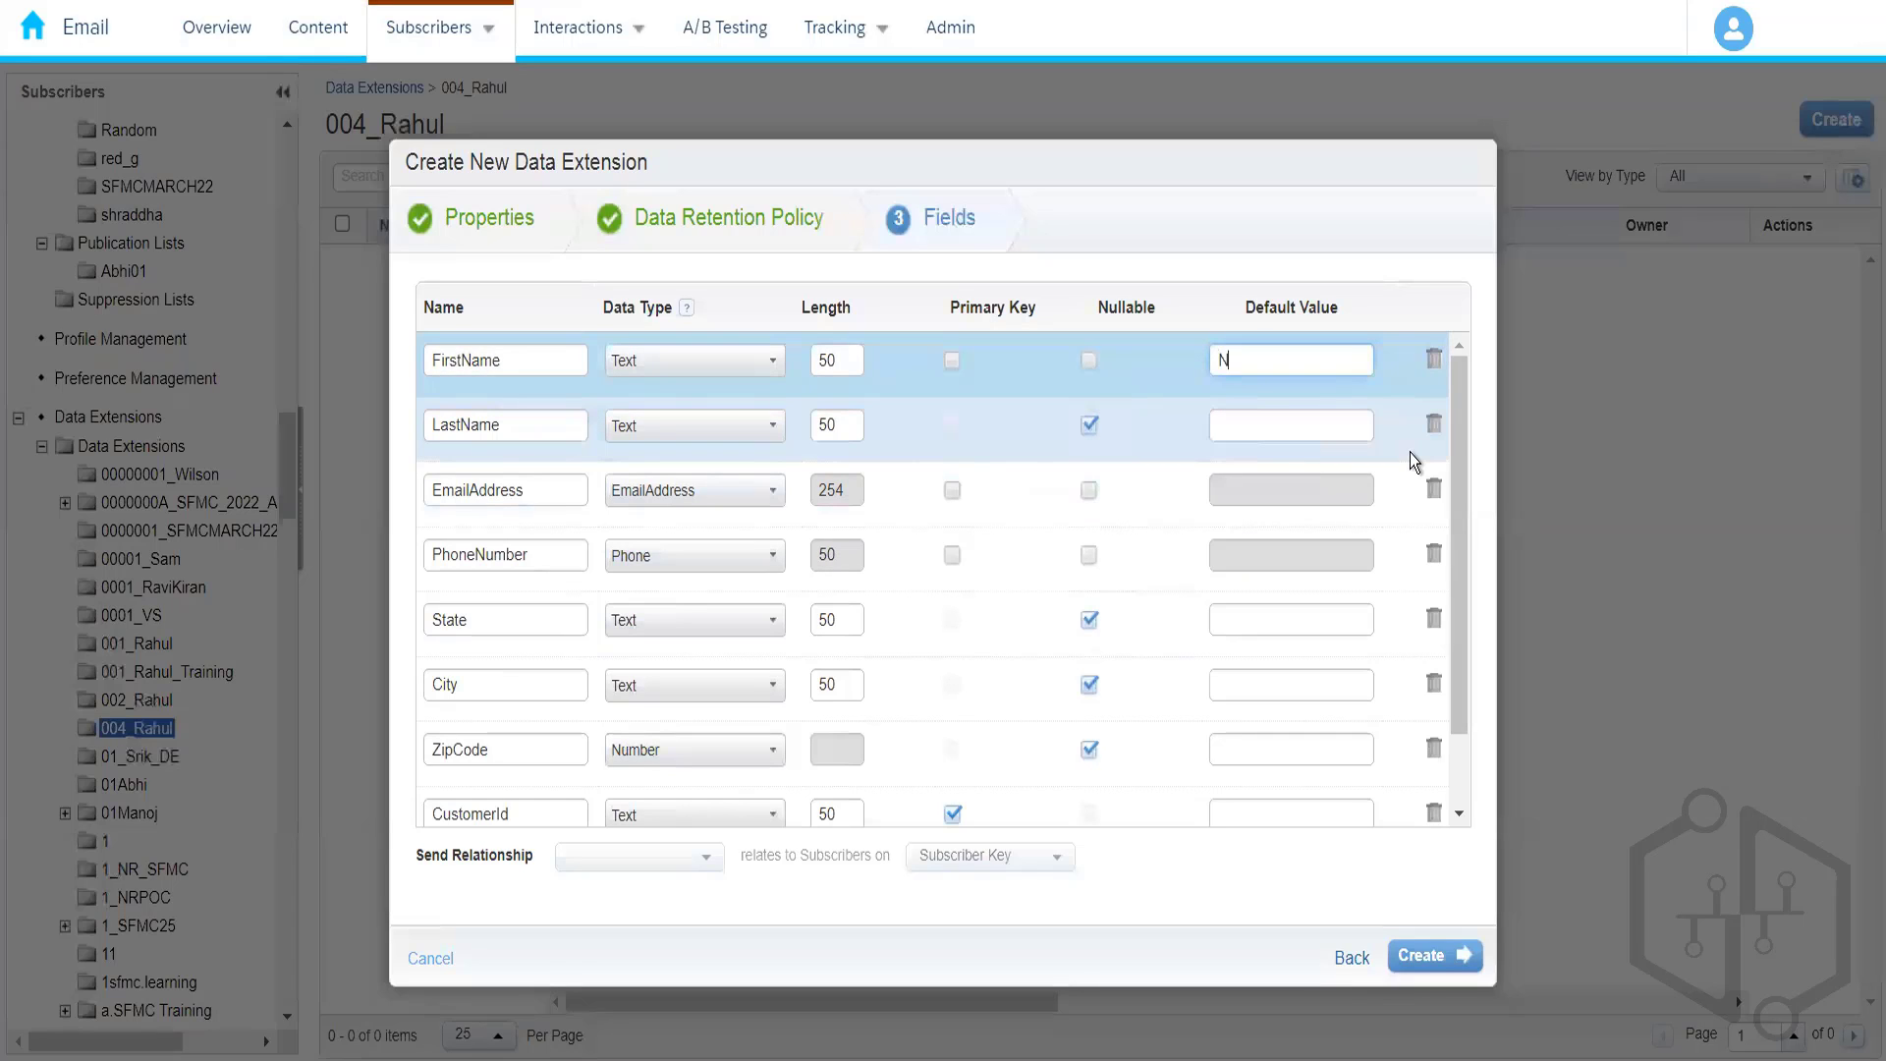
{"action": "type", "text": "ew Customer"}
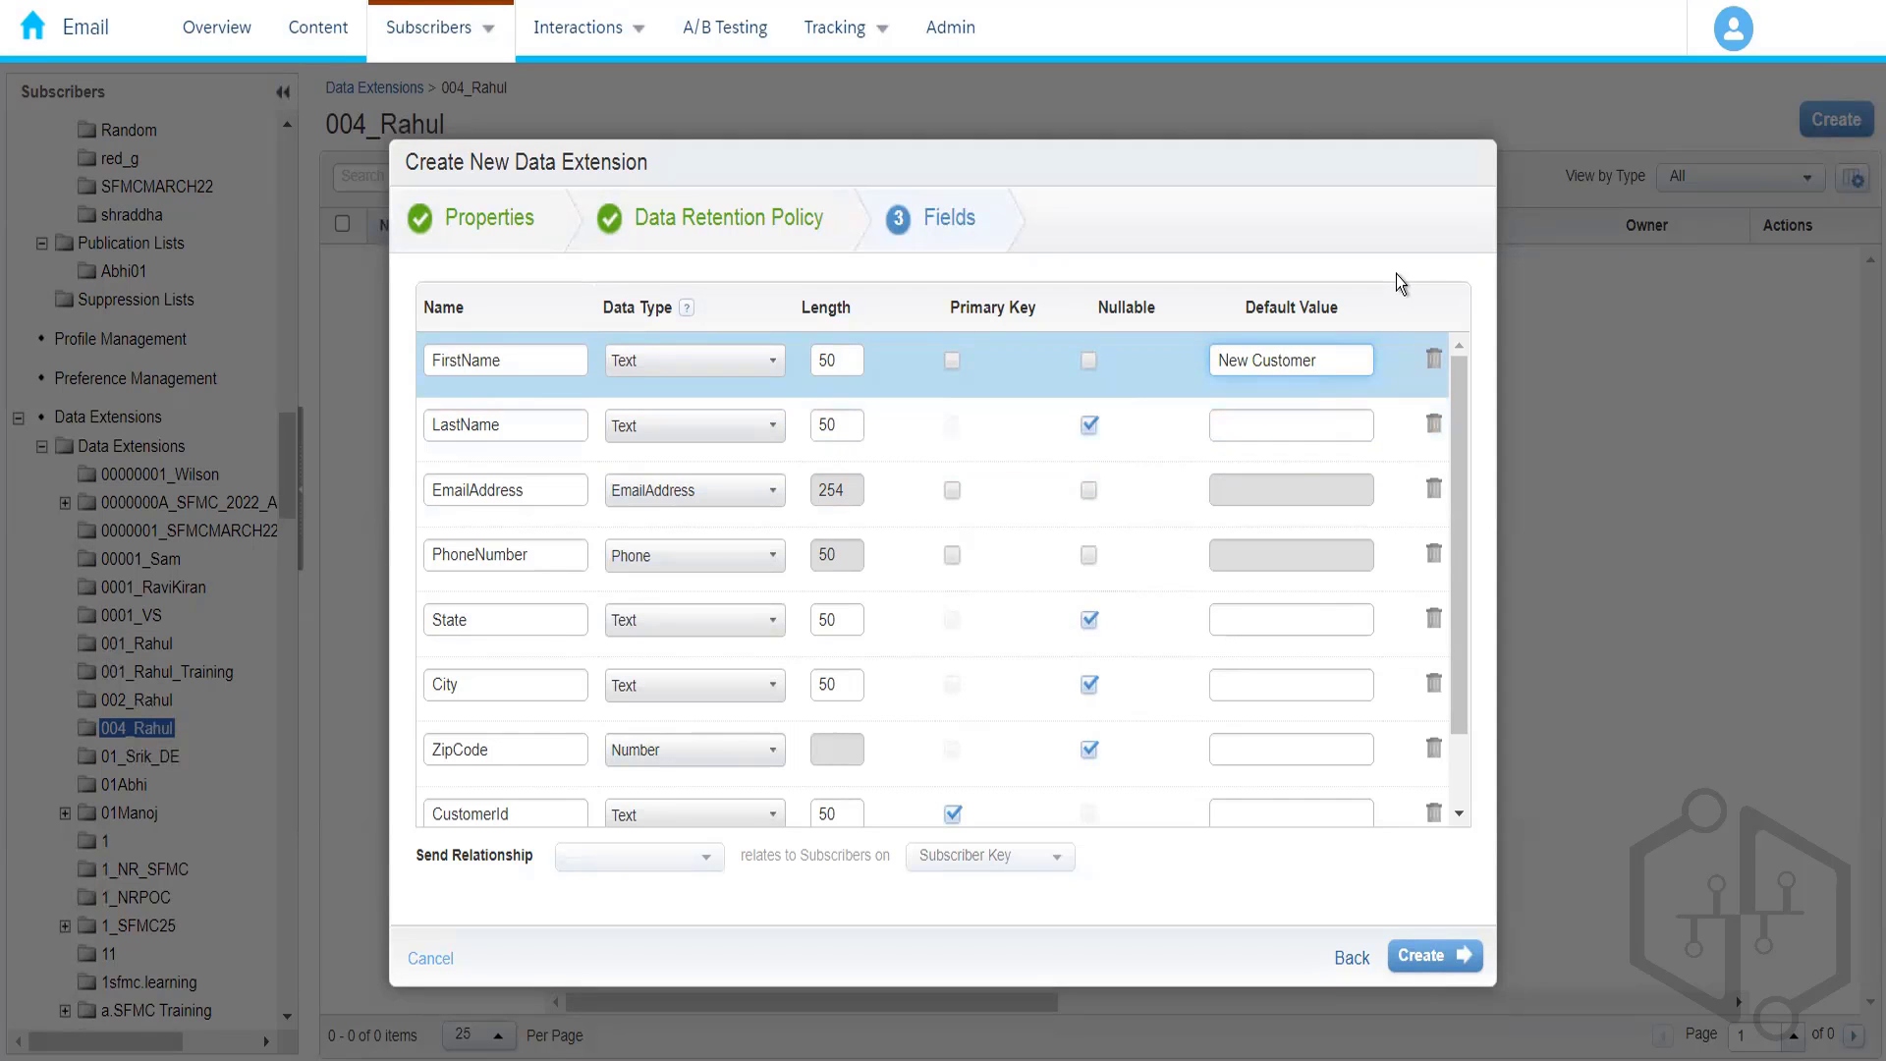
{"action": "left_click", "coordinate": [1397, 275]}
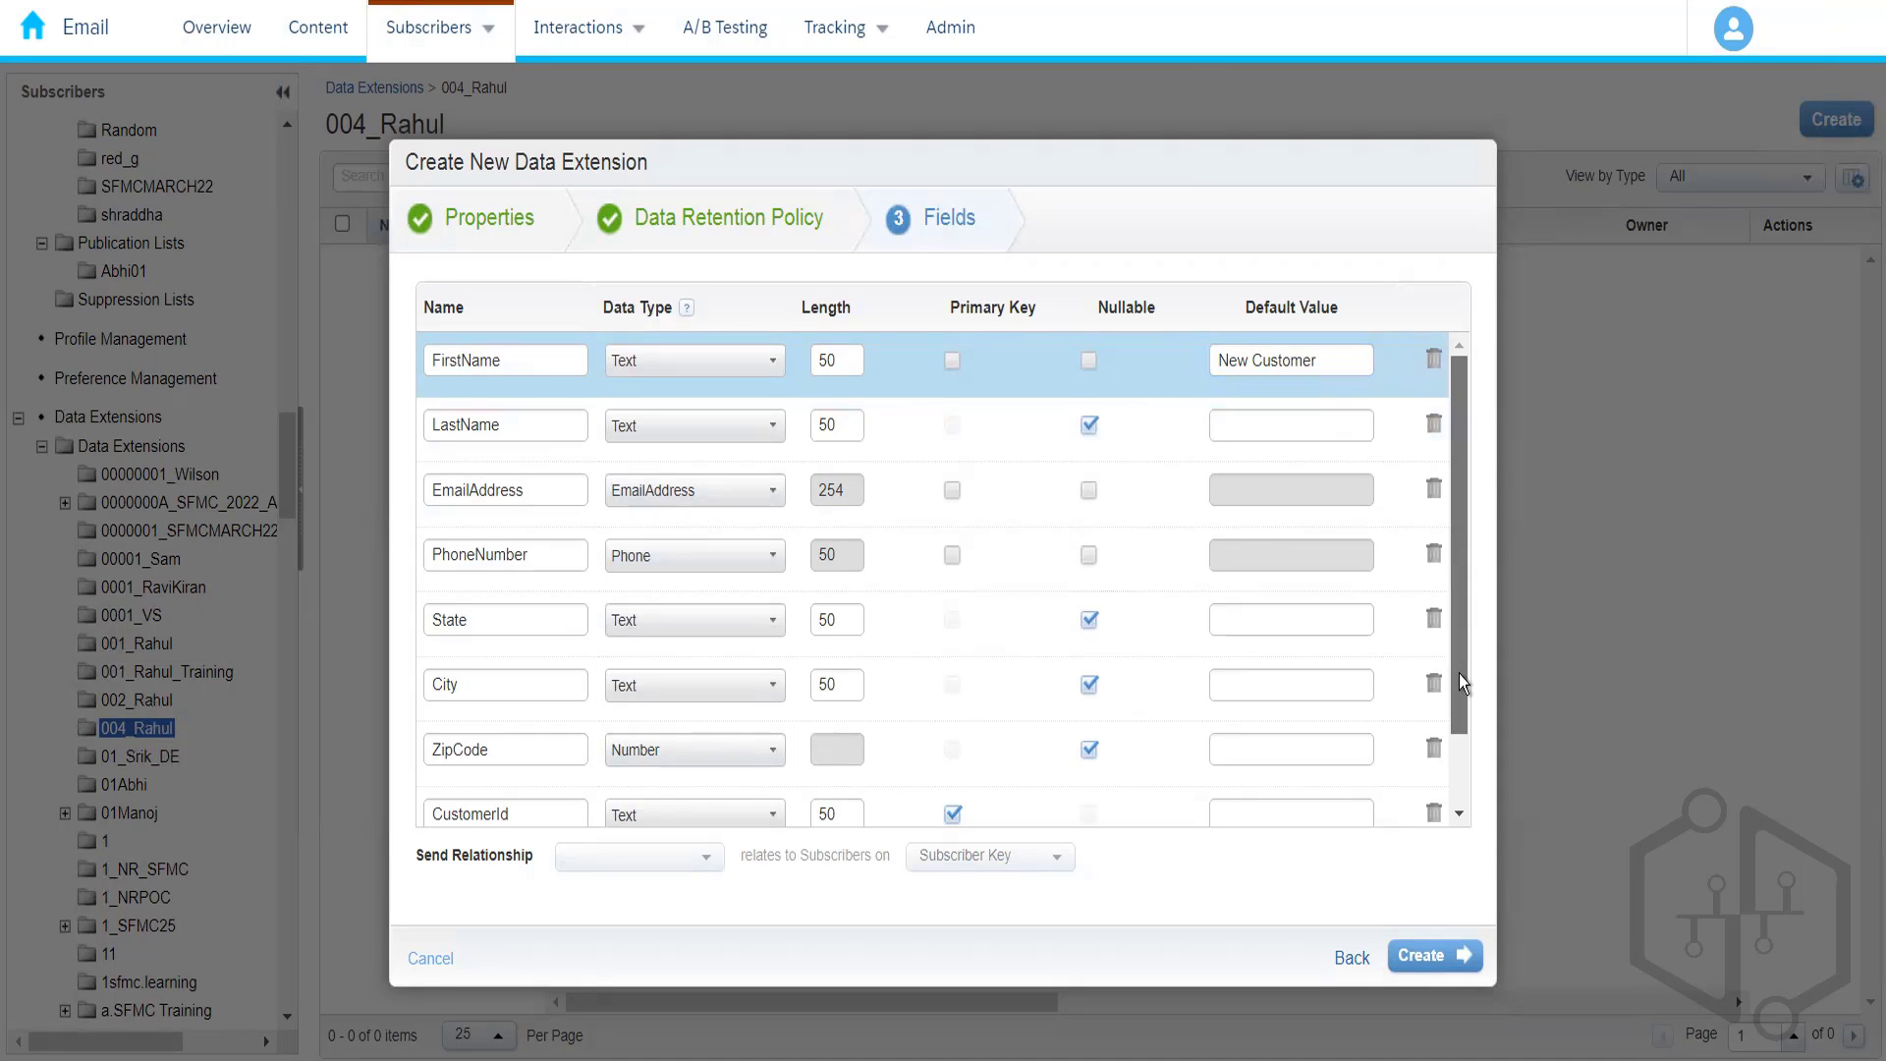
{"action": "left_click_drag", "start_coordinate": [1461, 683], "coordinate": [1465, 344]}
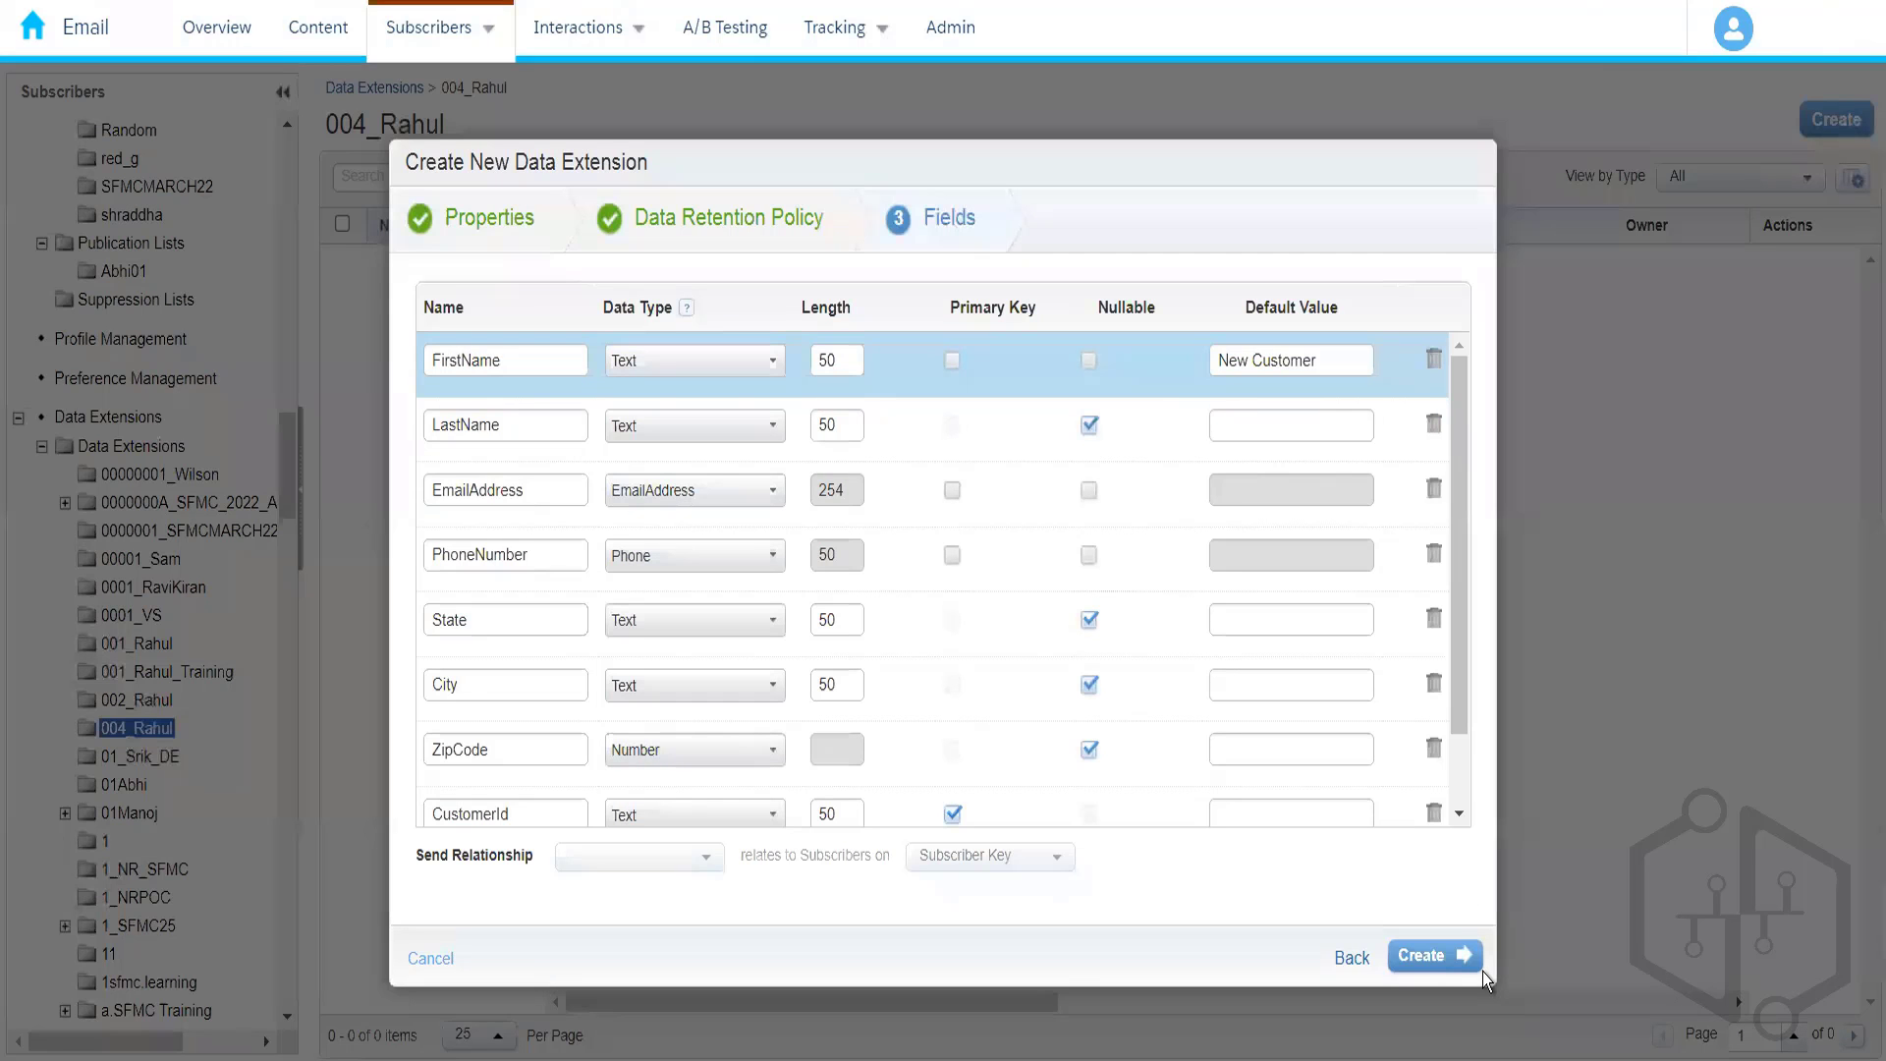
- Create the data extension and open Amazon_Customers from the 004_Rahul list
{"action": "left_click", "coordinate": [1432, 967]}
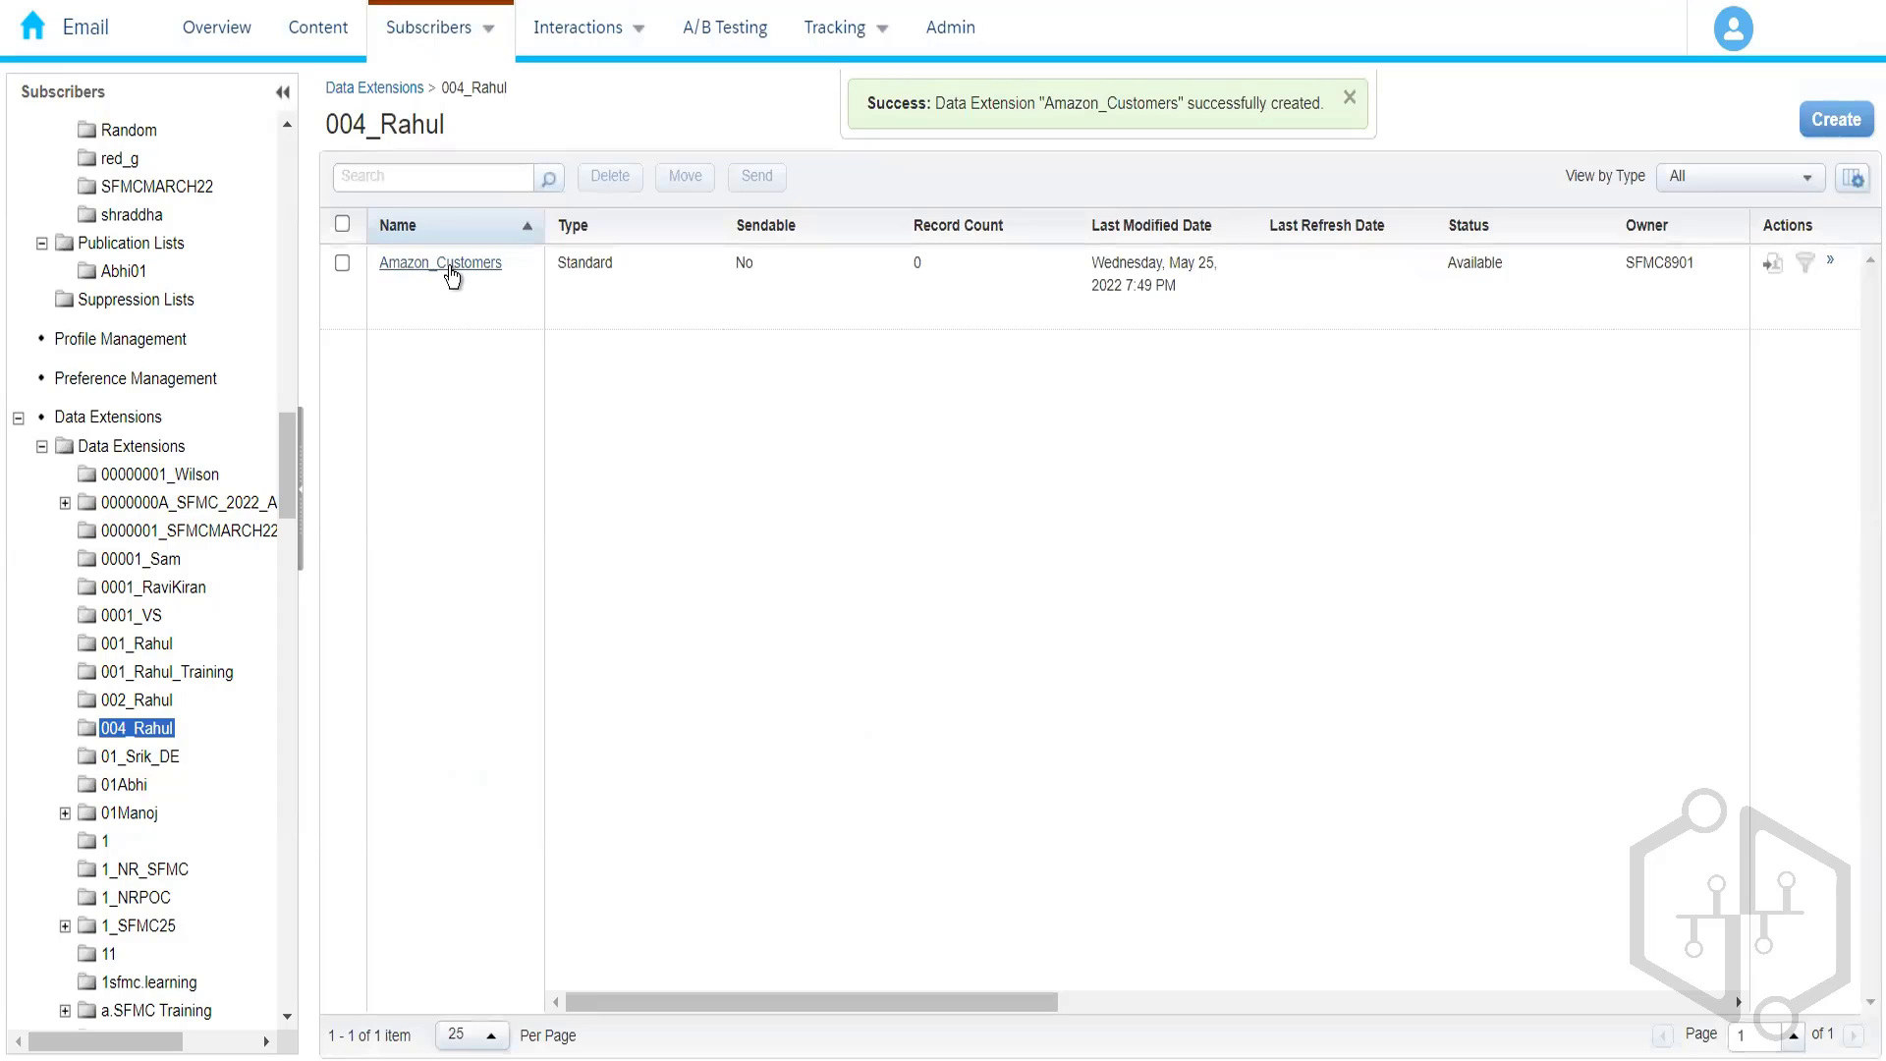
{"action": "left_click", "coordinate": [446, 265]}
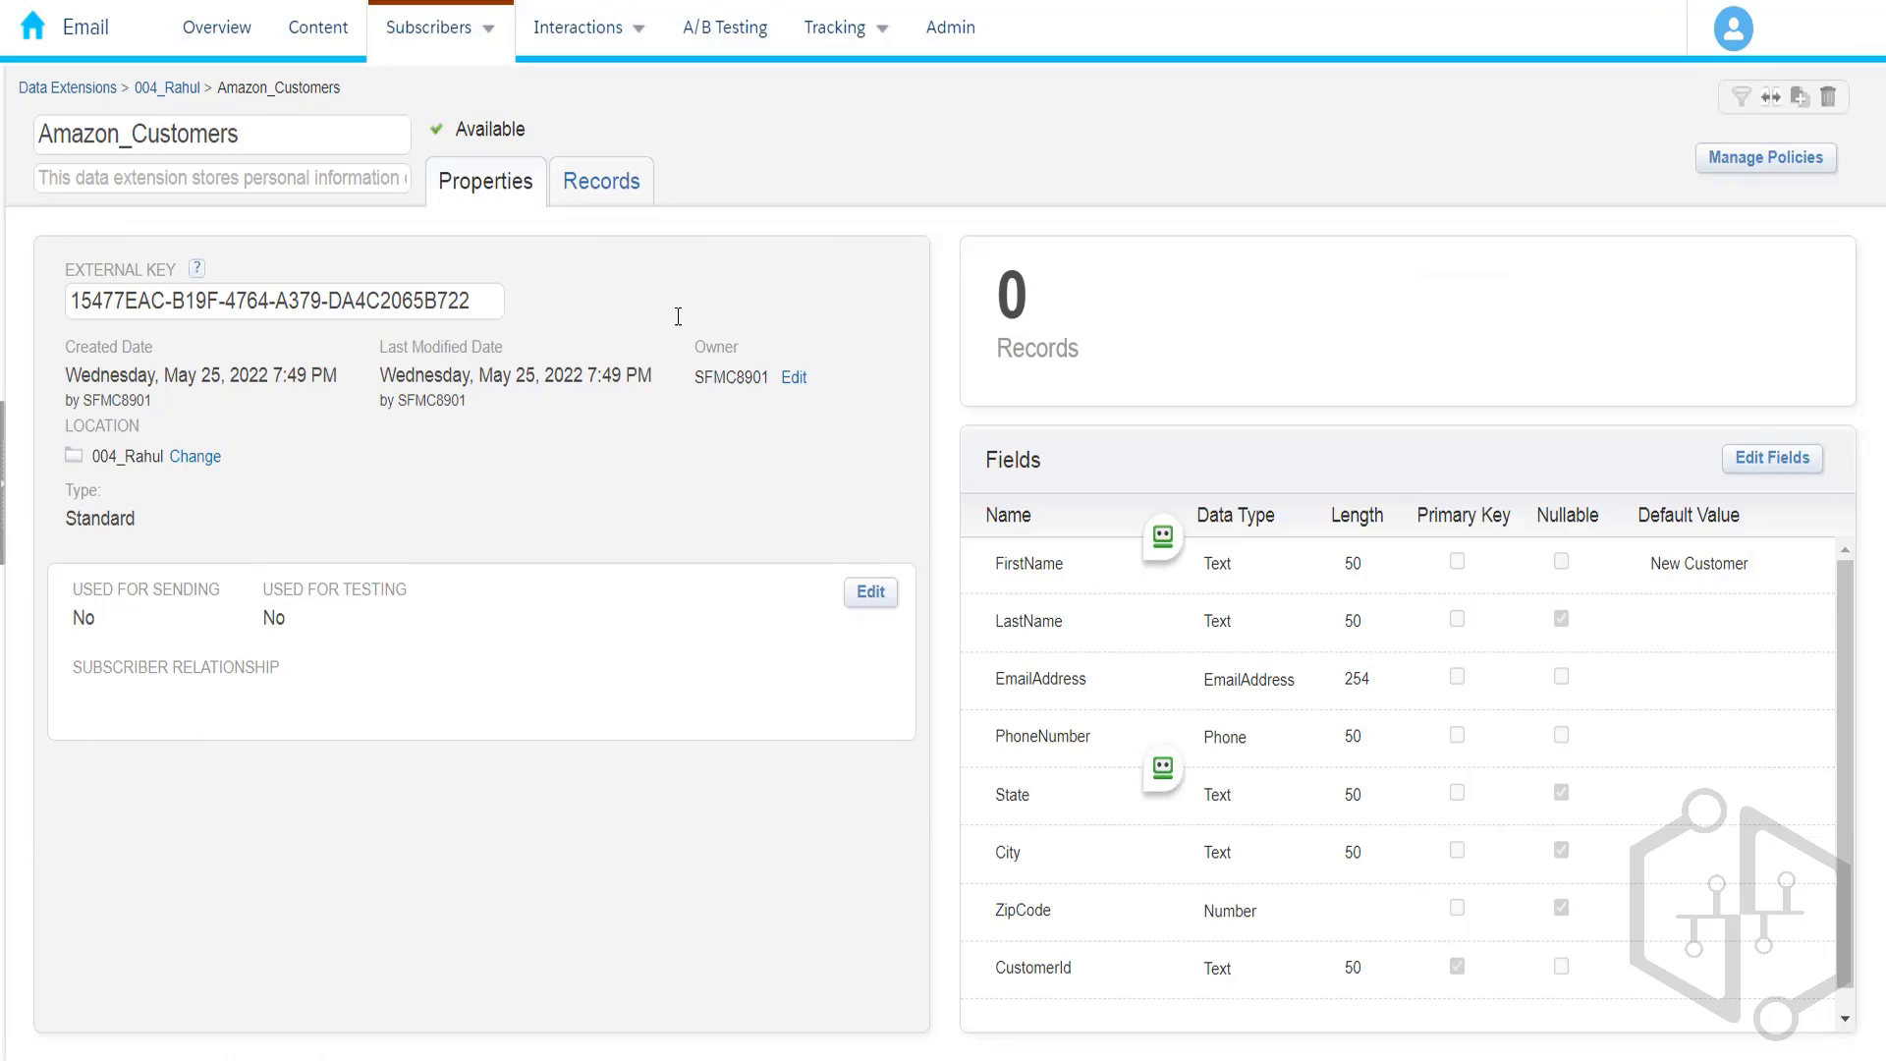
- Show the Amazon_Customers Records tab with columns FirstName through CustomerId and 0 items
{"action": "left_click", "coordinate": [596, 193]}
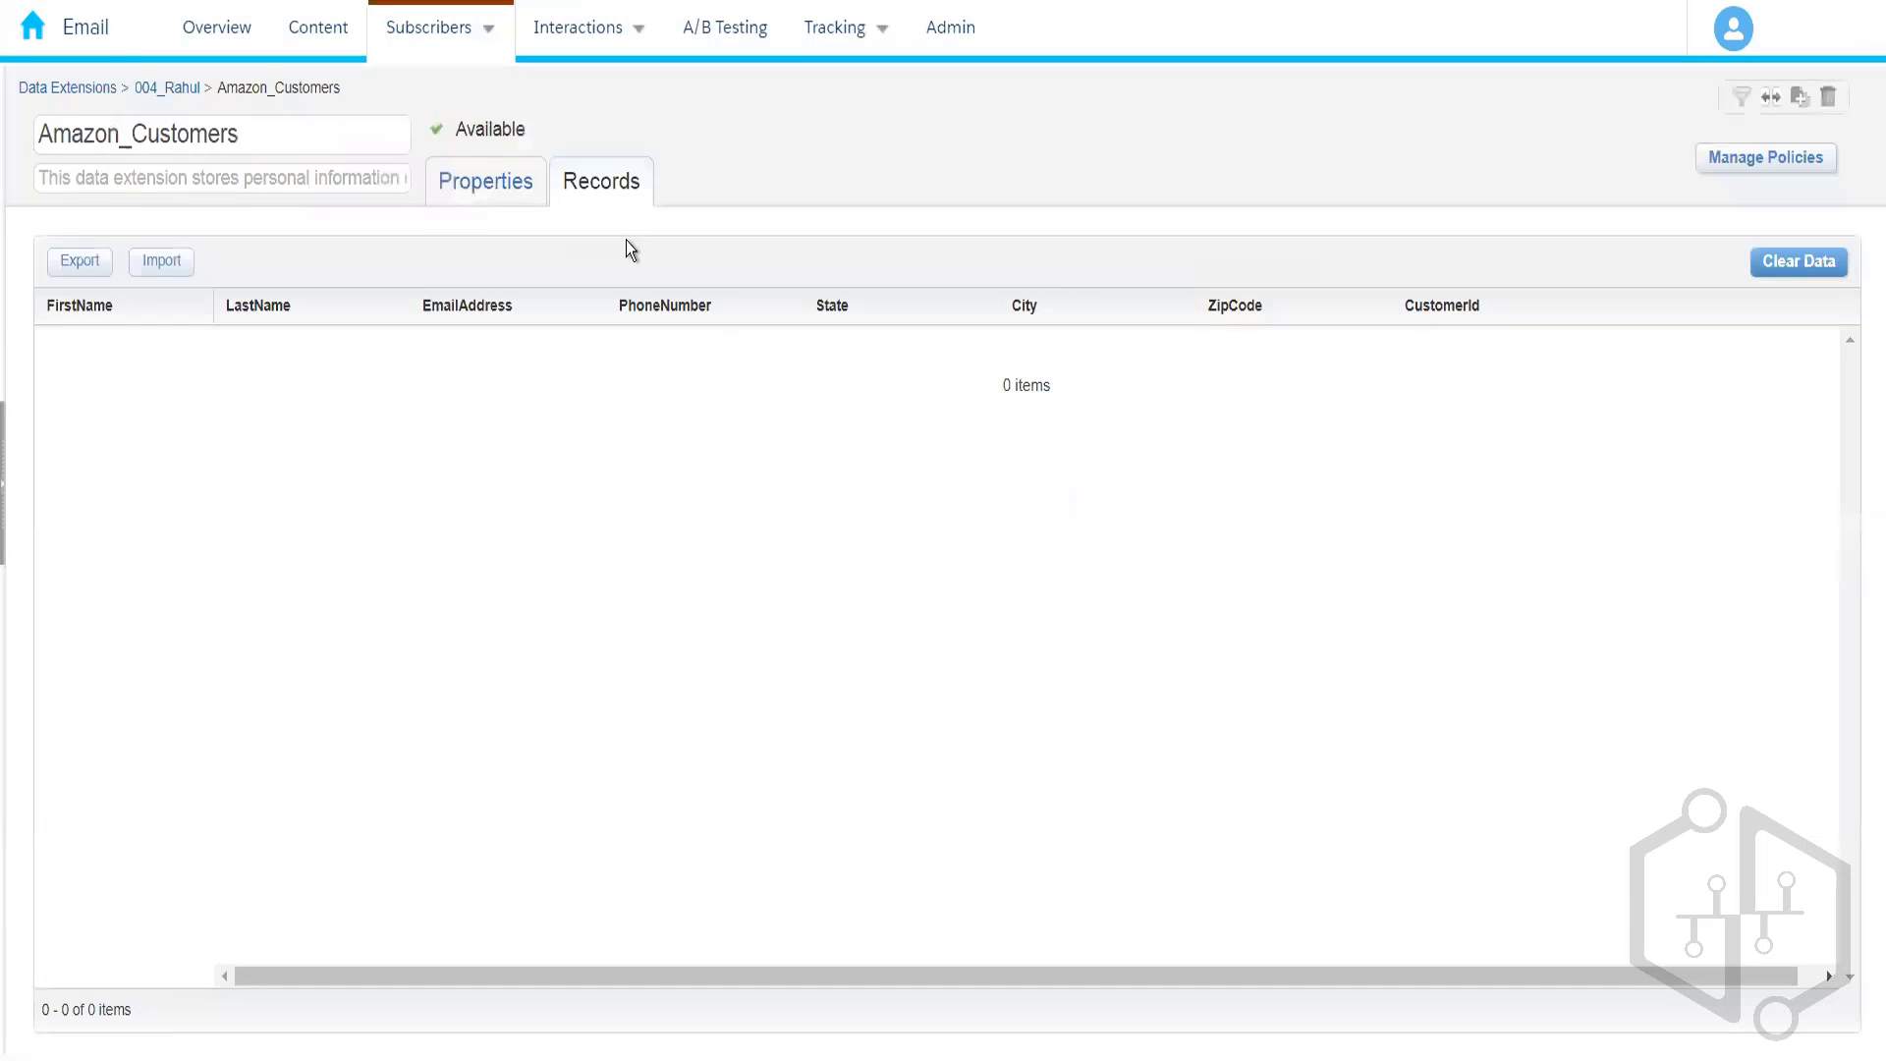
{"action": "left_click", "coordinate": [485, 194]}
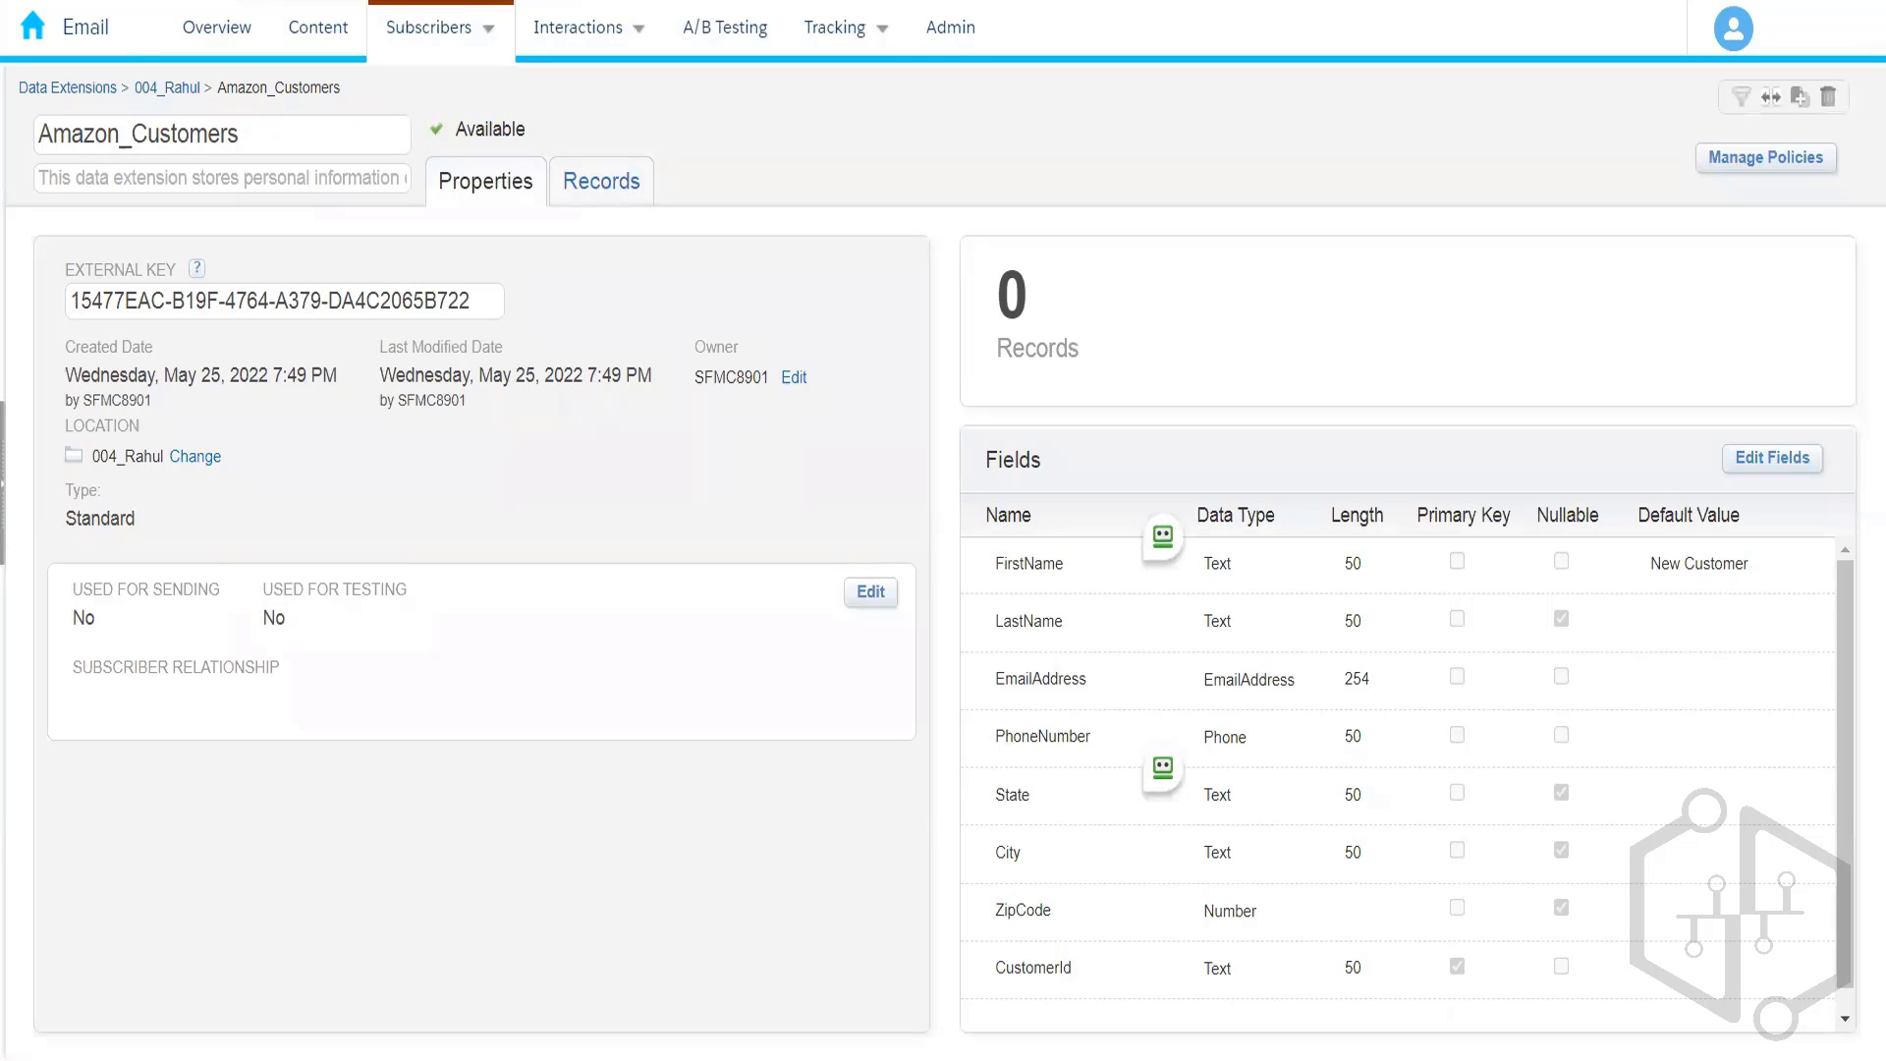
{"action": "right_click", "coordinate": [129, 1]}
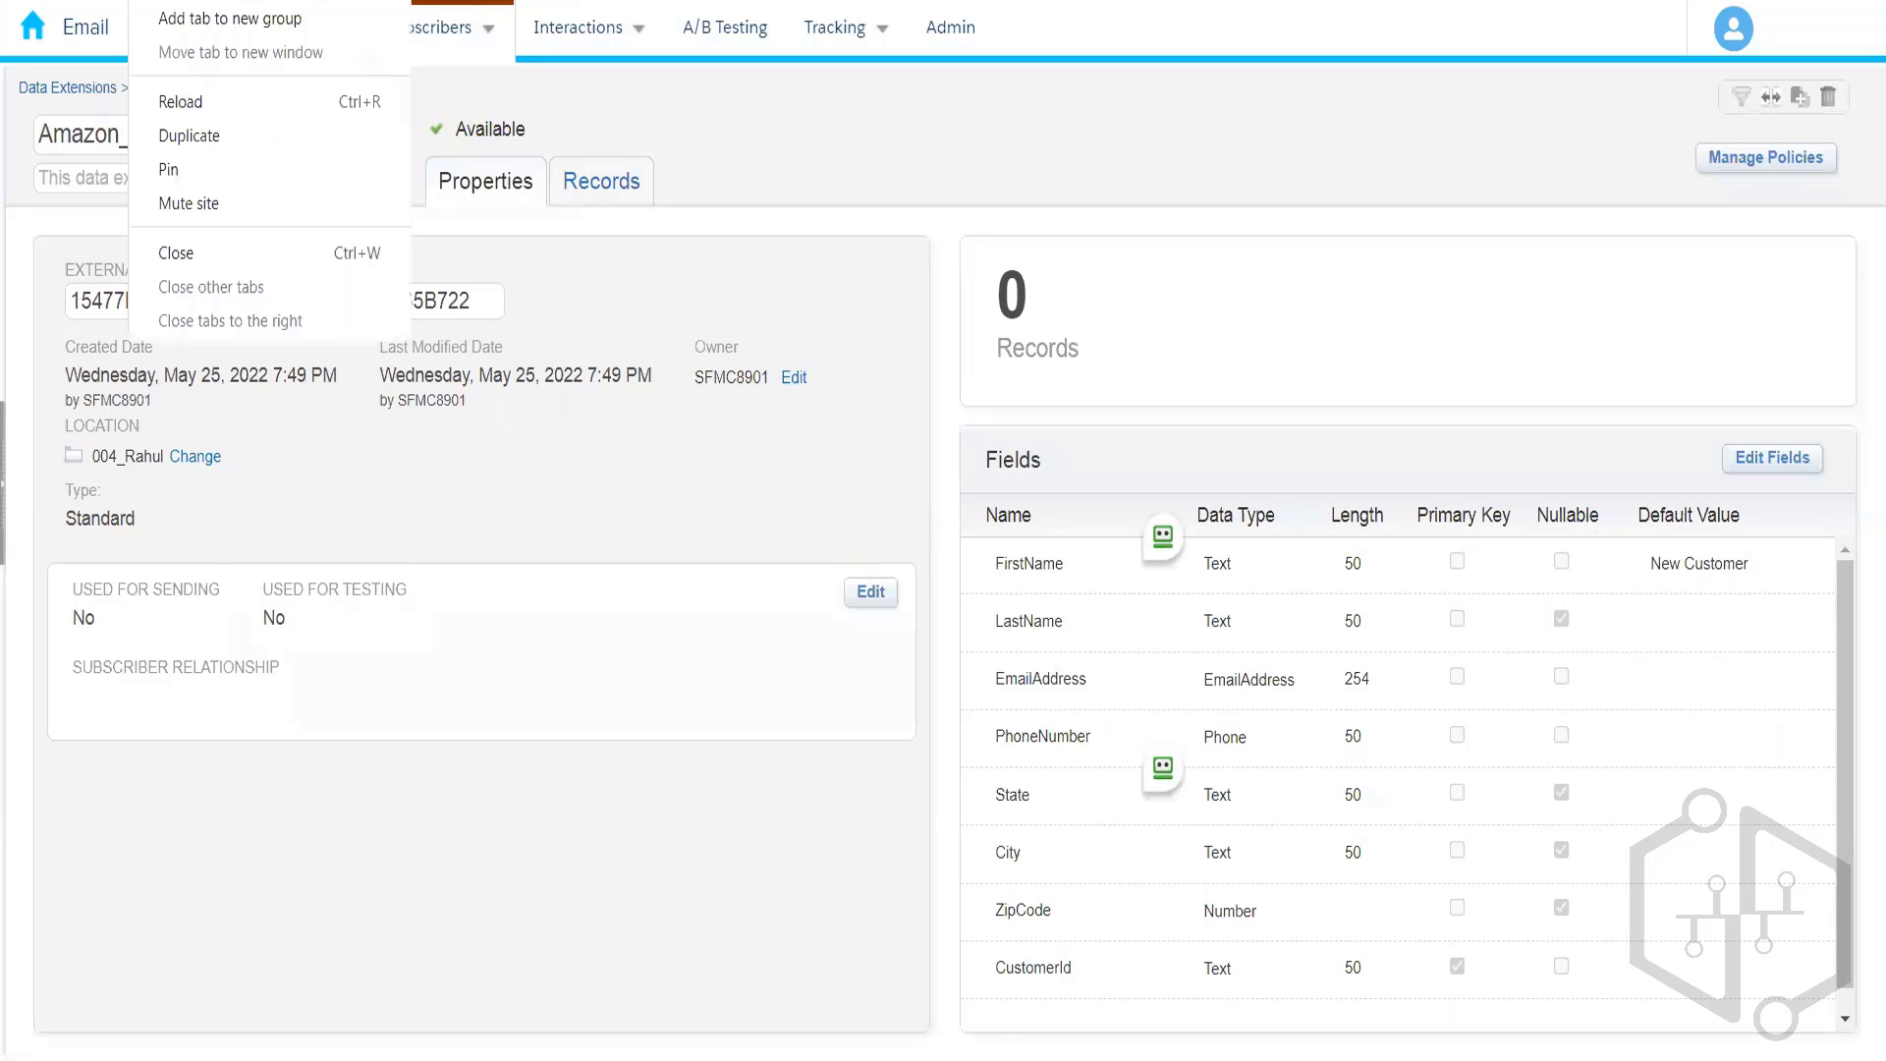
{"action": "left_click", "coordinate": [585, 189]}
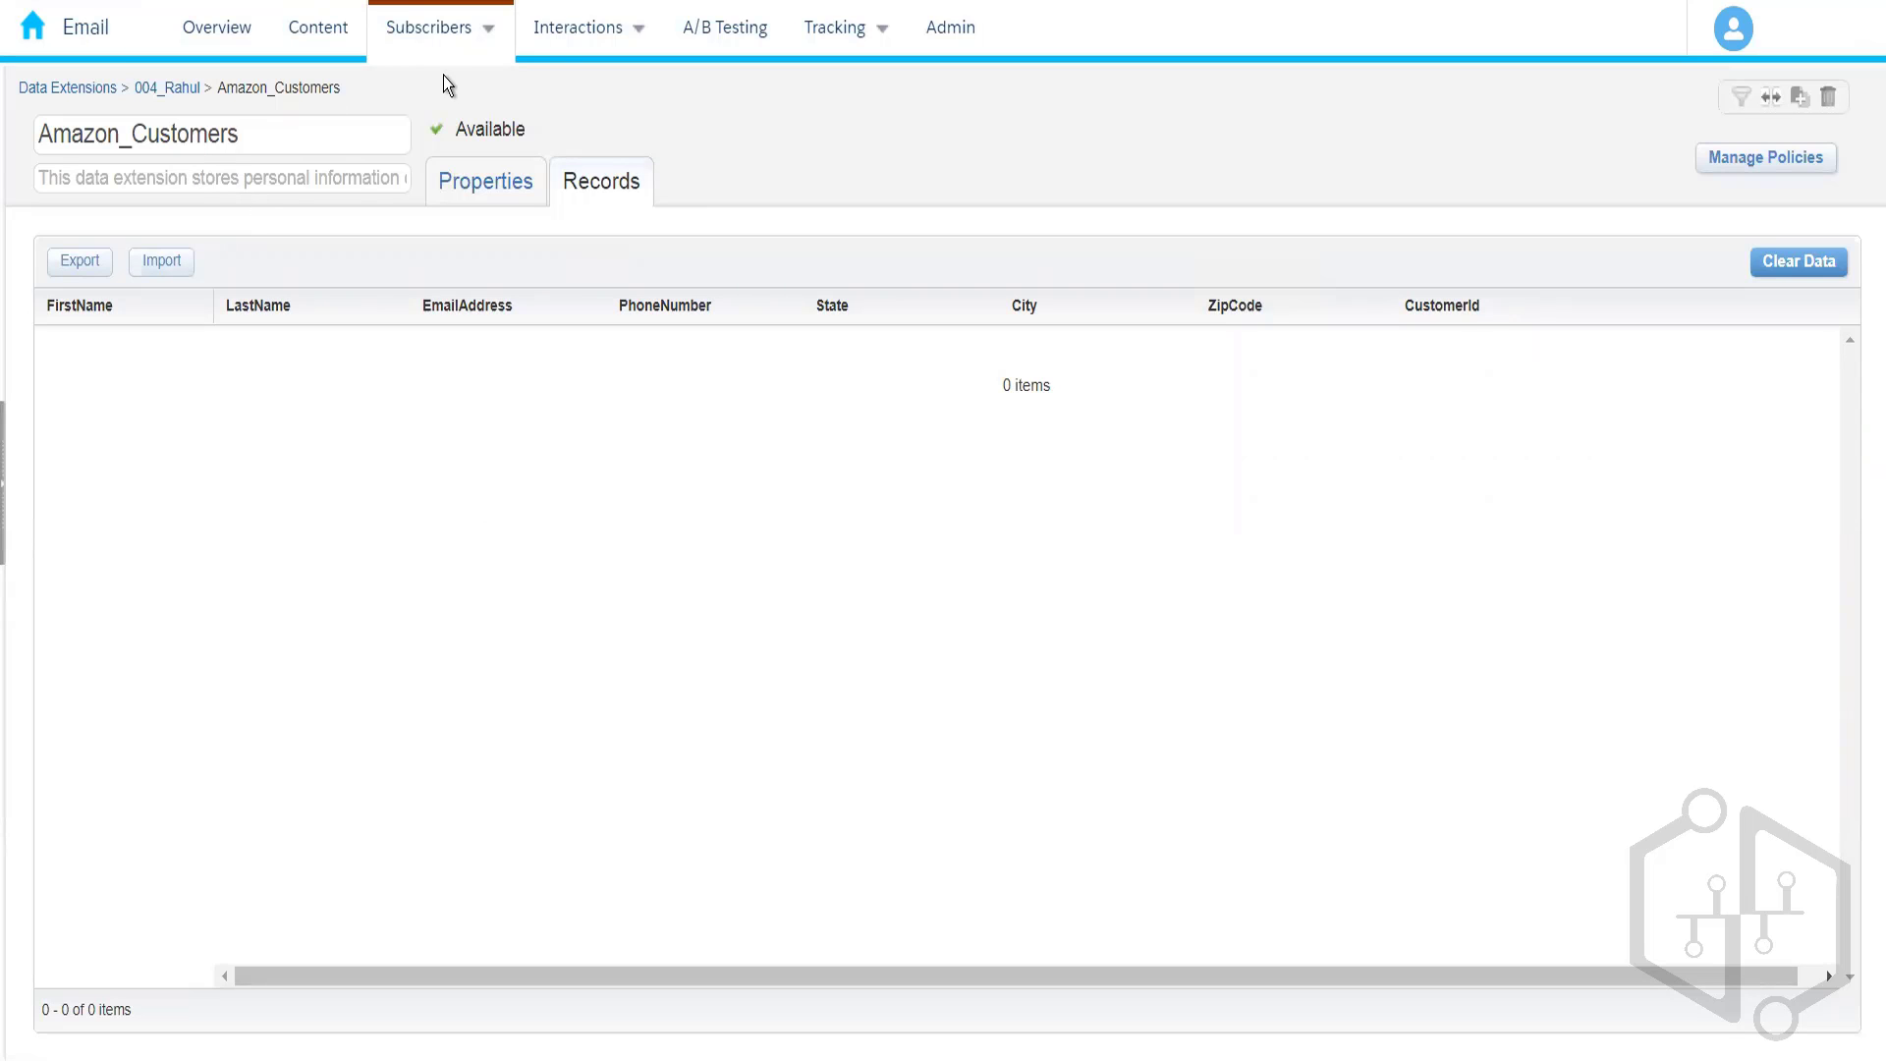
- Go from the Email menu through Audience Builder to Contact Builder's Data Designer
{"action": "left_click", "coordinate": [439, 44]}
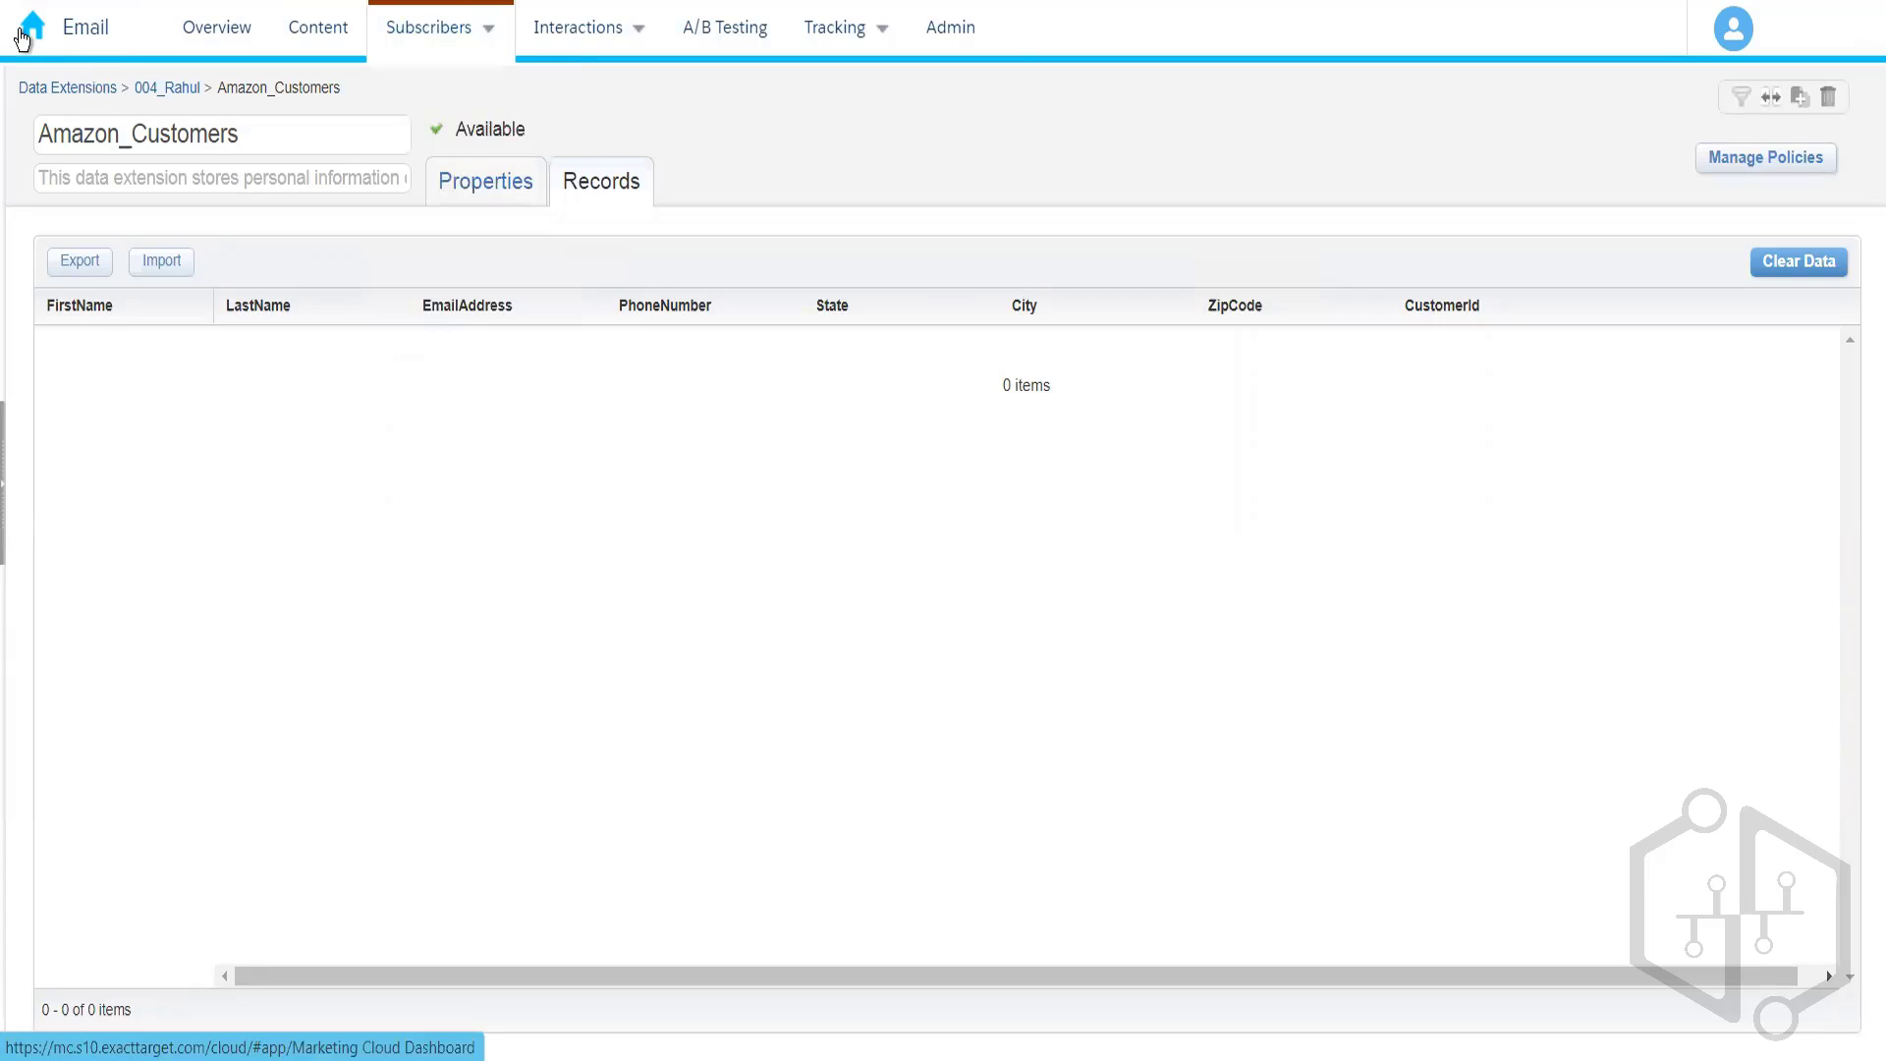
{"action": "mouse_move", "coordinate": [49, 44]}
{"action": "mouse_move", "coordinate": [1014, 218]}
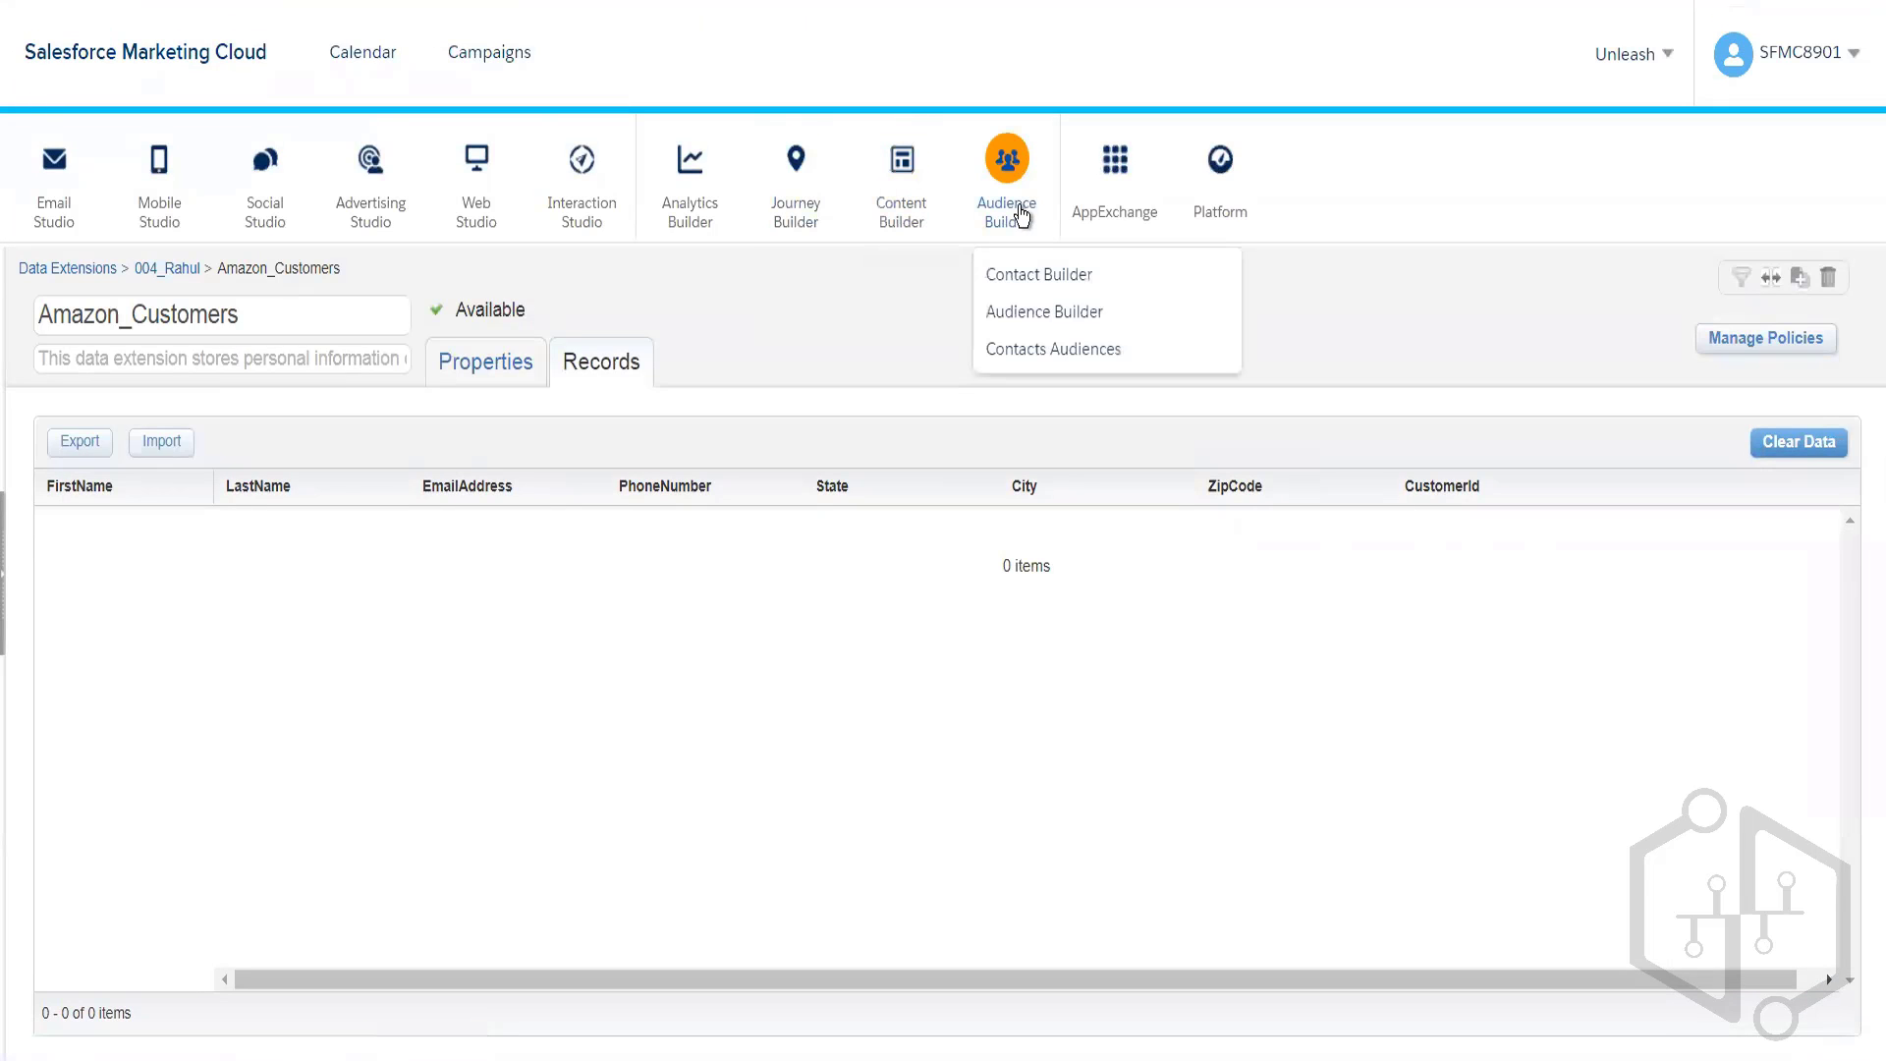
{"action": "left_click", "coordinate": [1033, 285]}
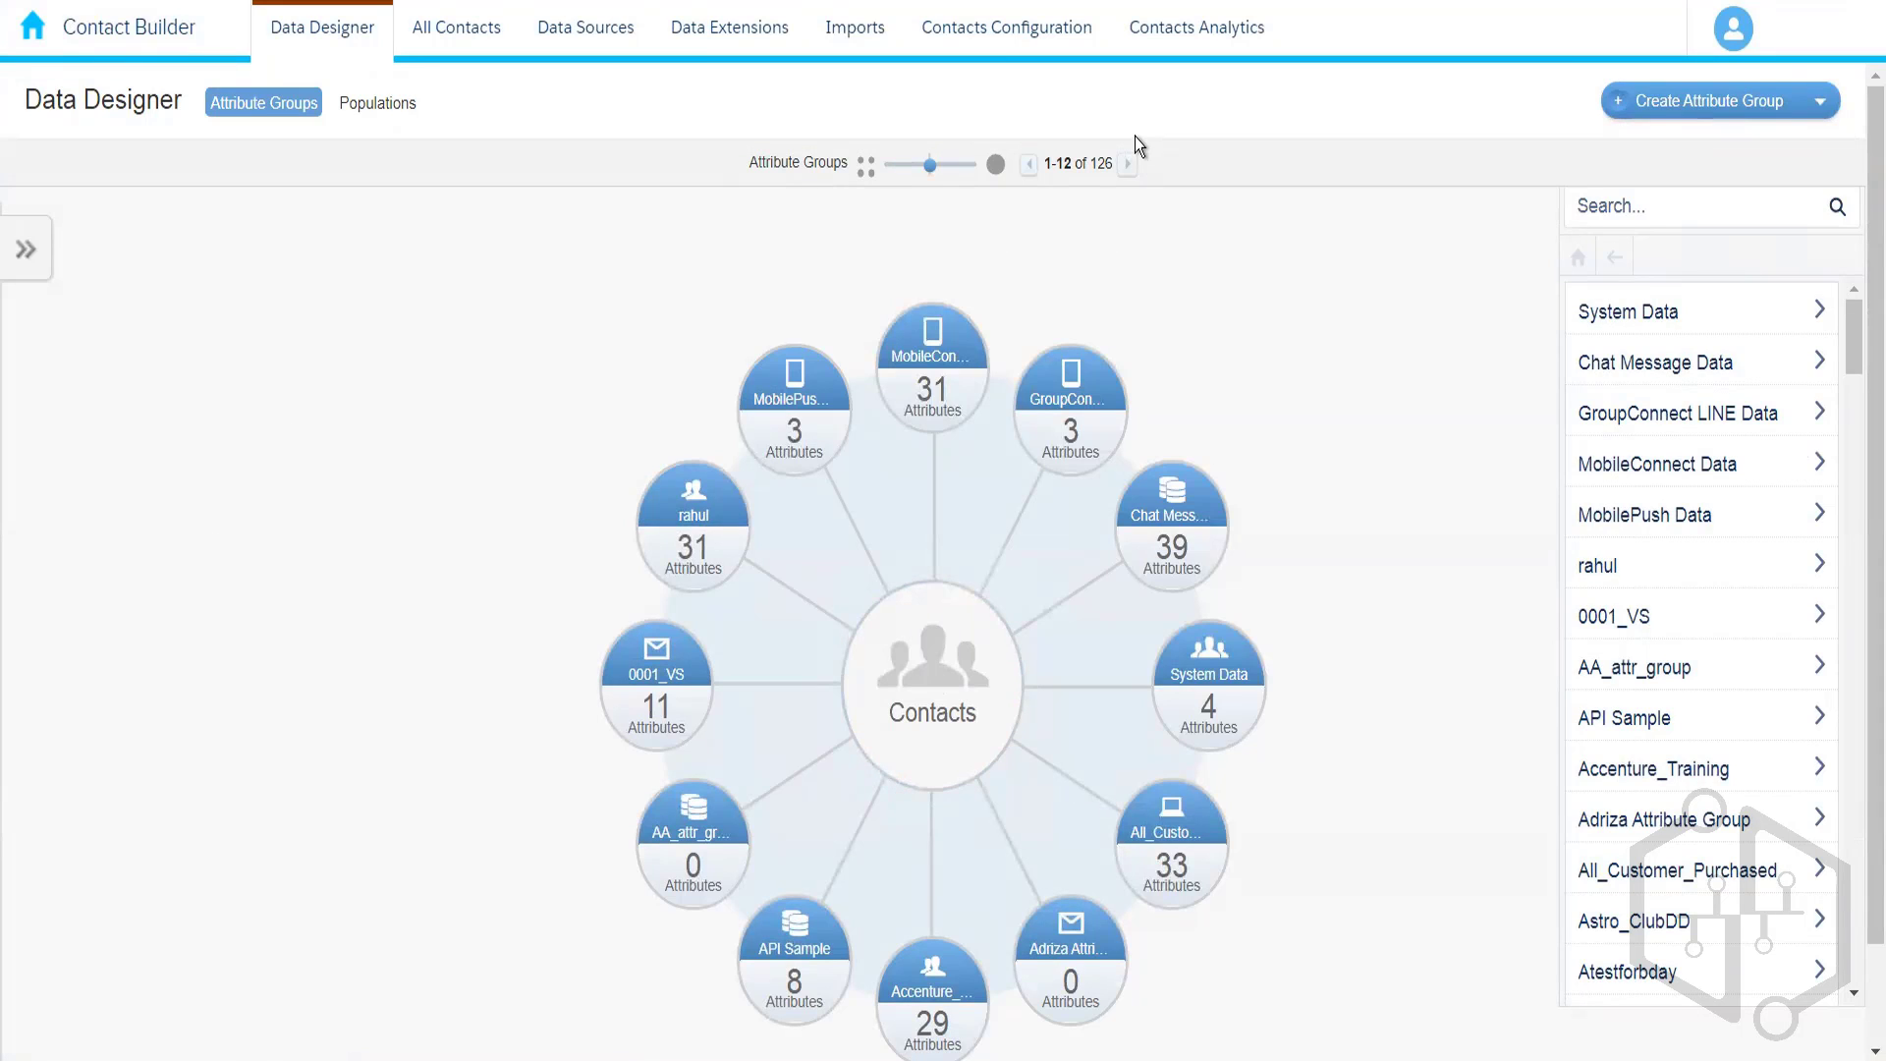
- Expand the Data Extensions folder tree and find 004_Rahul by searching for '004'
{"action": "left_click", "coordinate": [696, 36]}
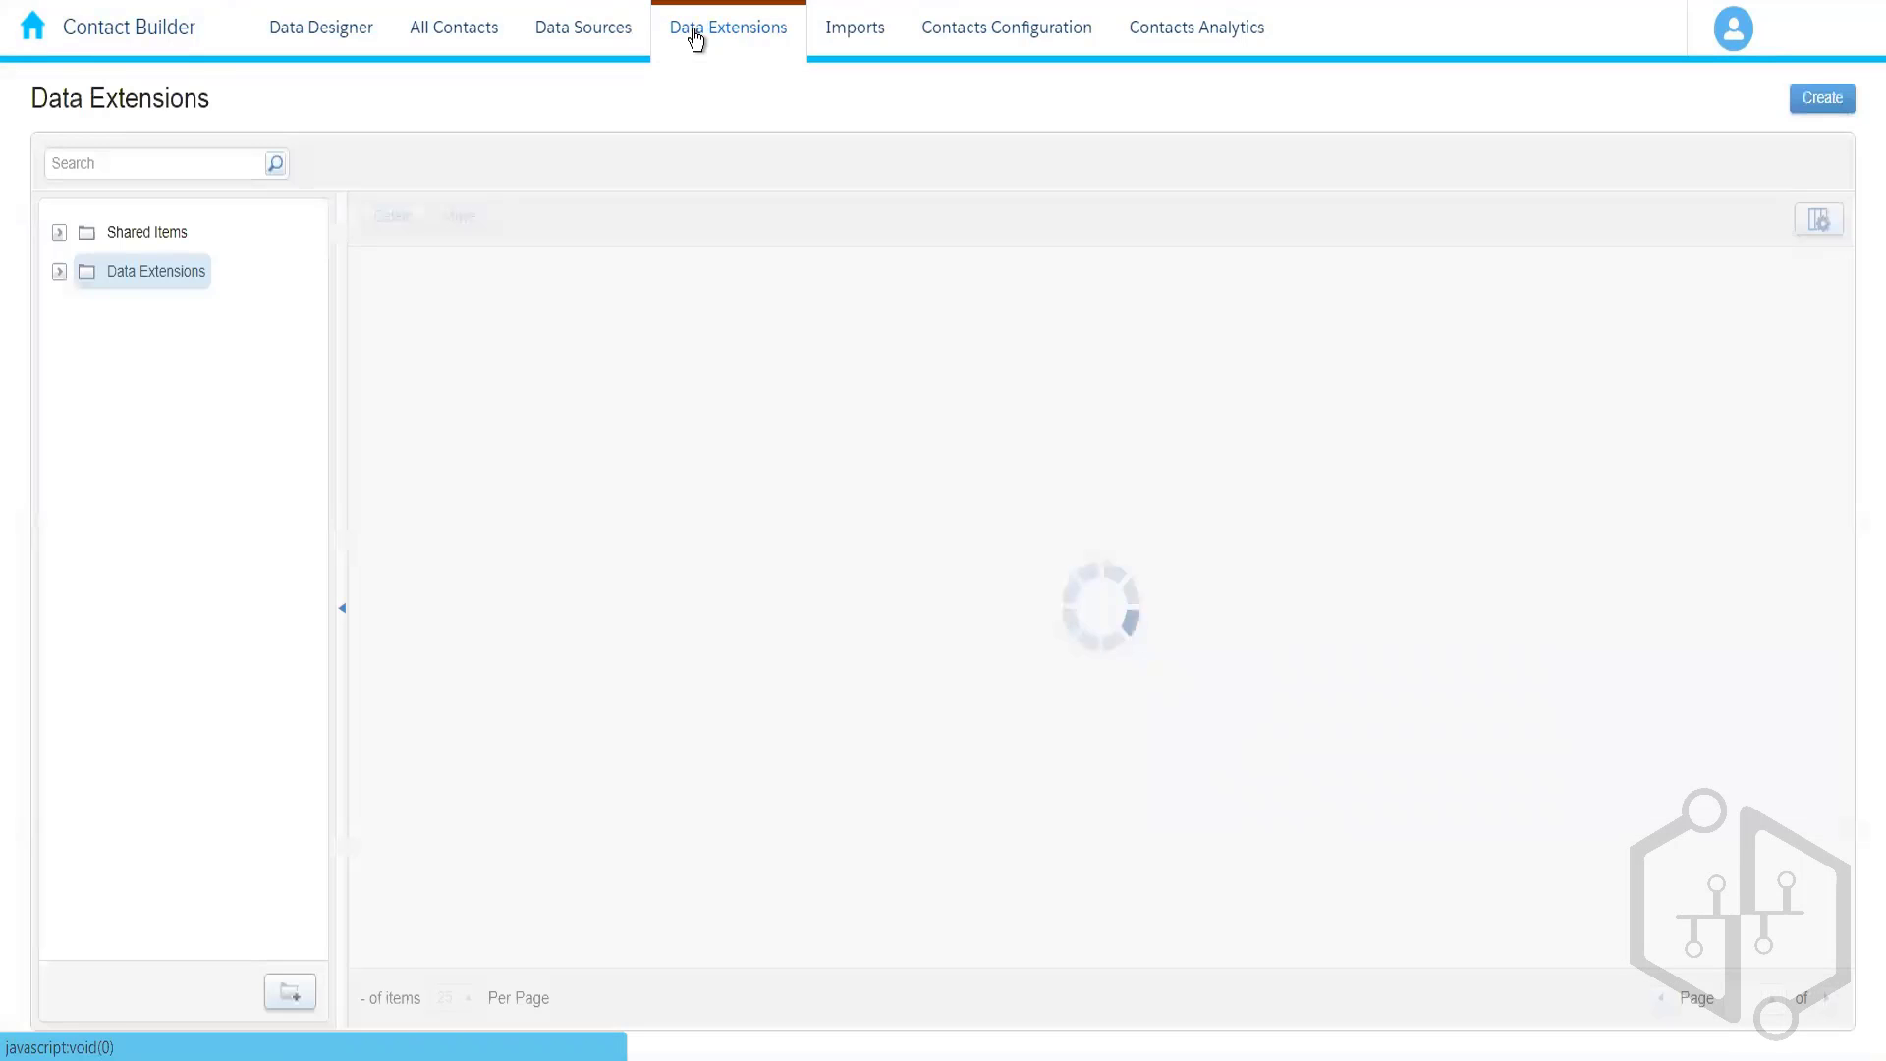
{"action": "left_click", "coordinate": [58, 274]}
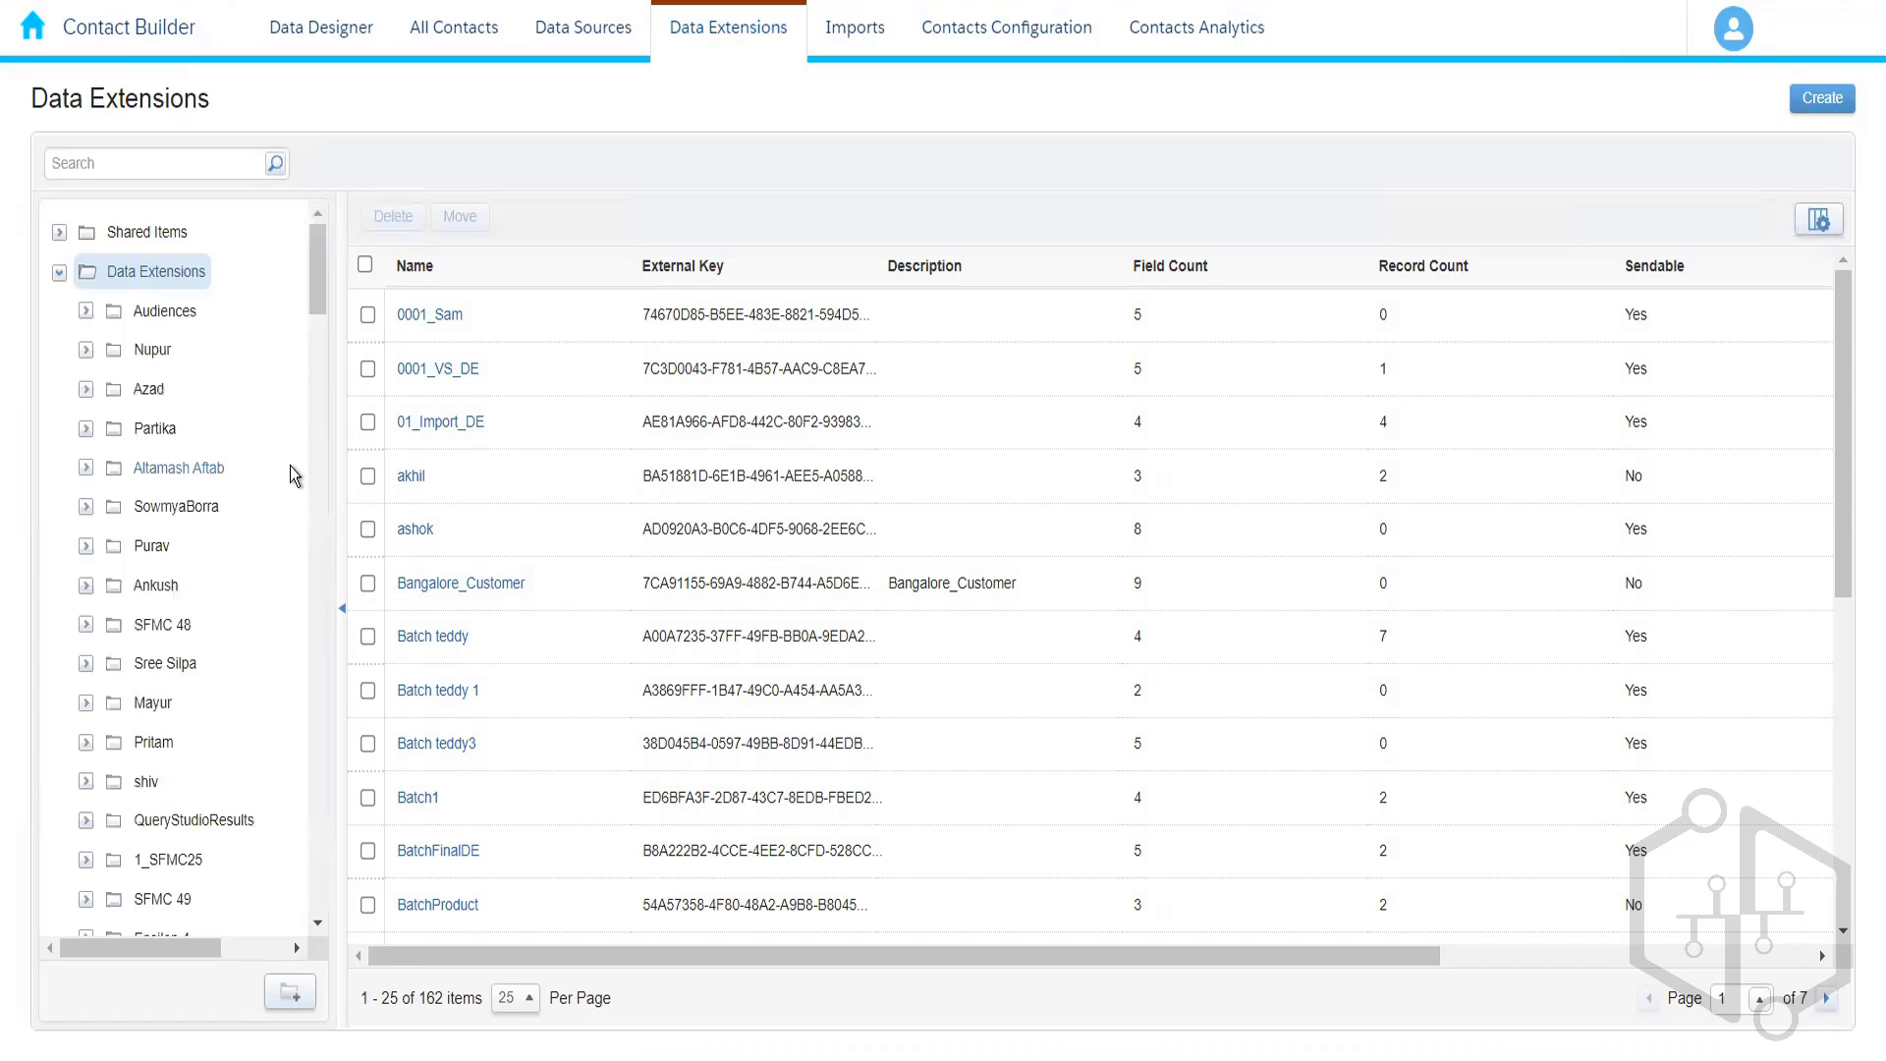
{"action": "key", "text": "ctrl+f"}
{"action": "type", "text": "004"}
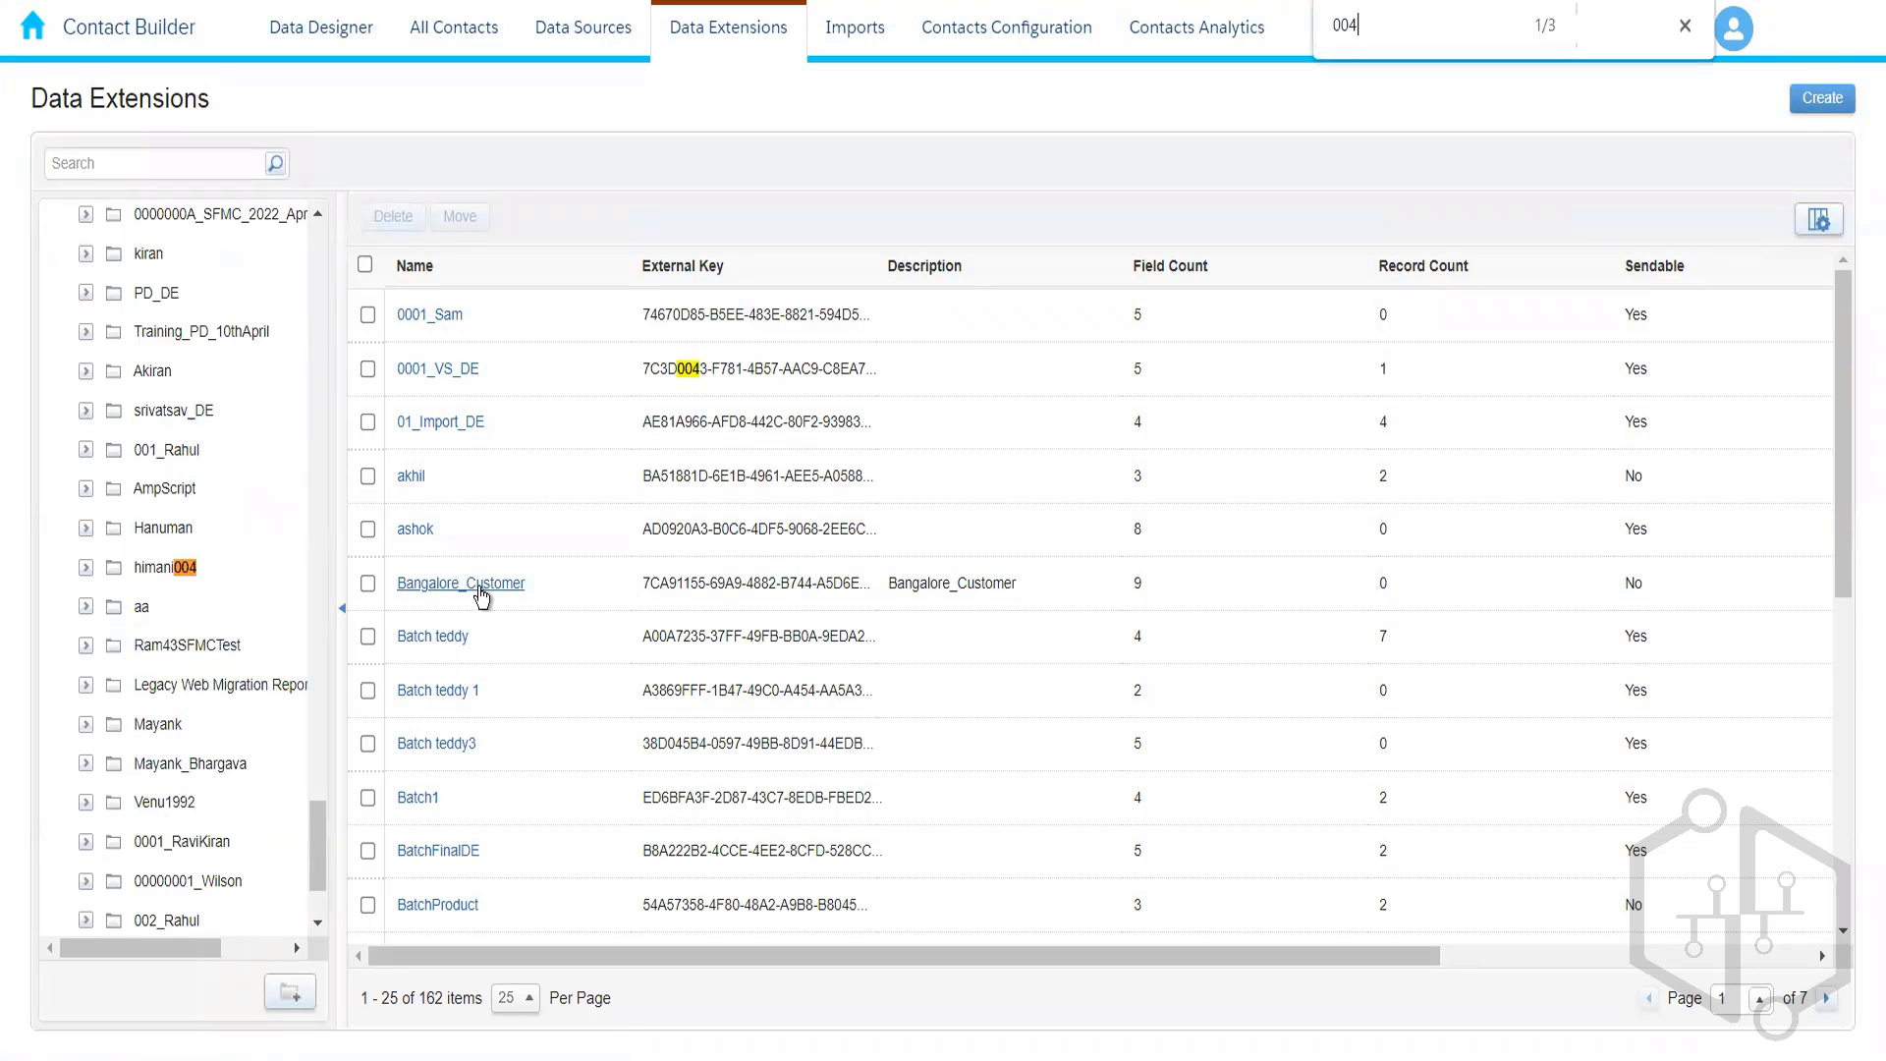
{"action": "key", "text": "Return"}
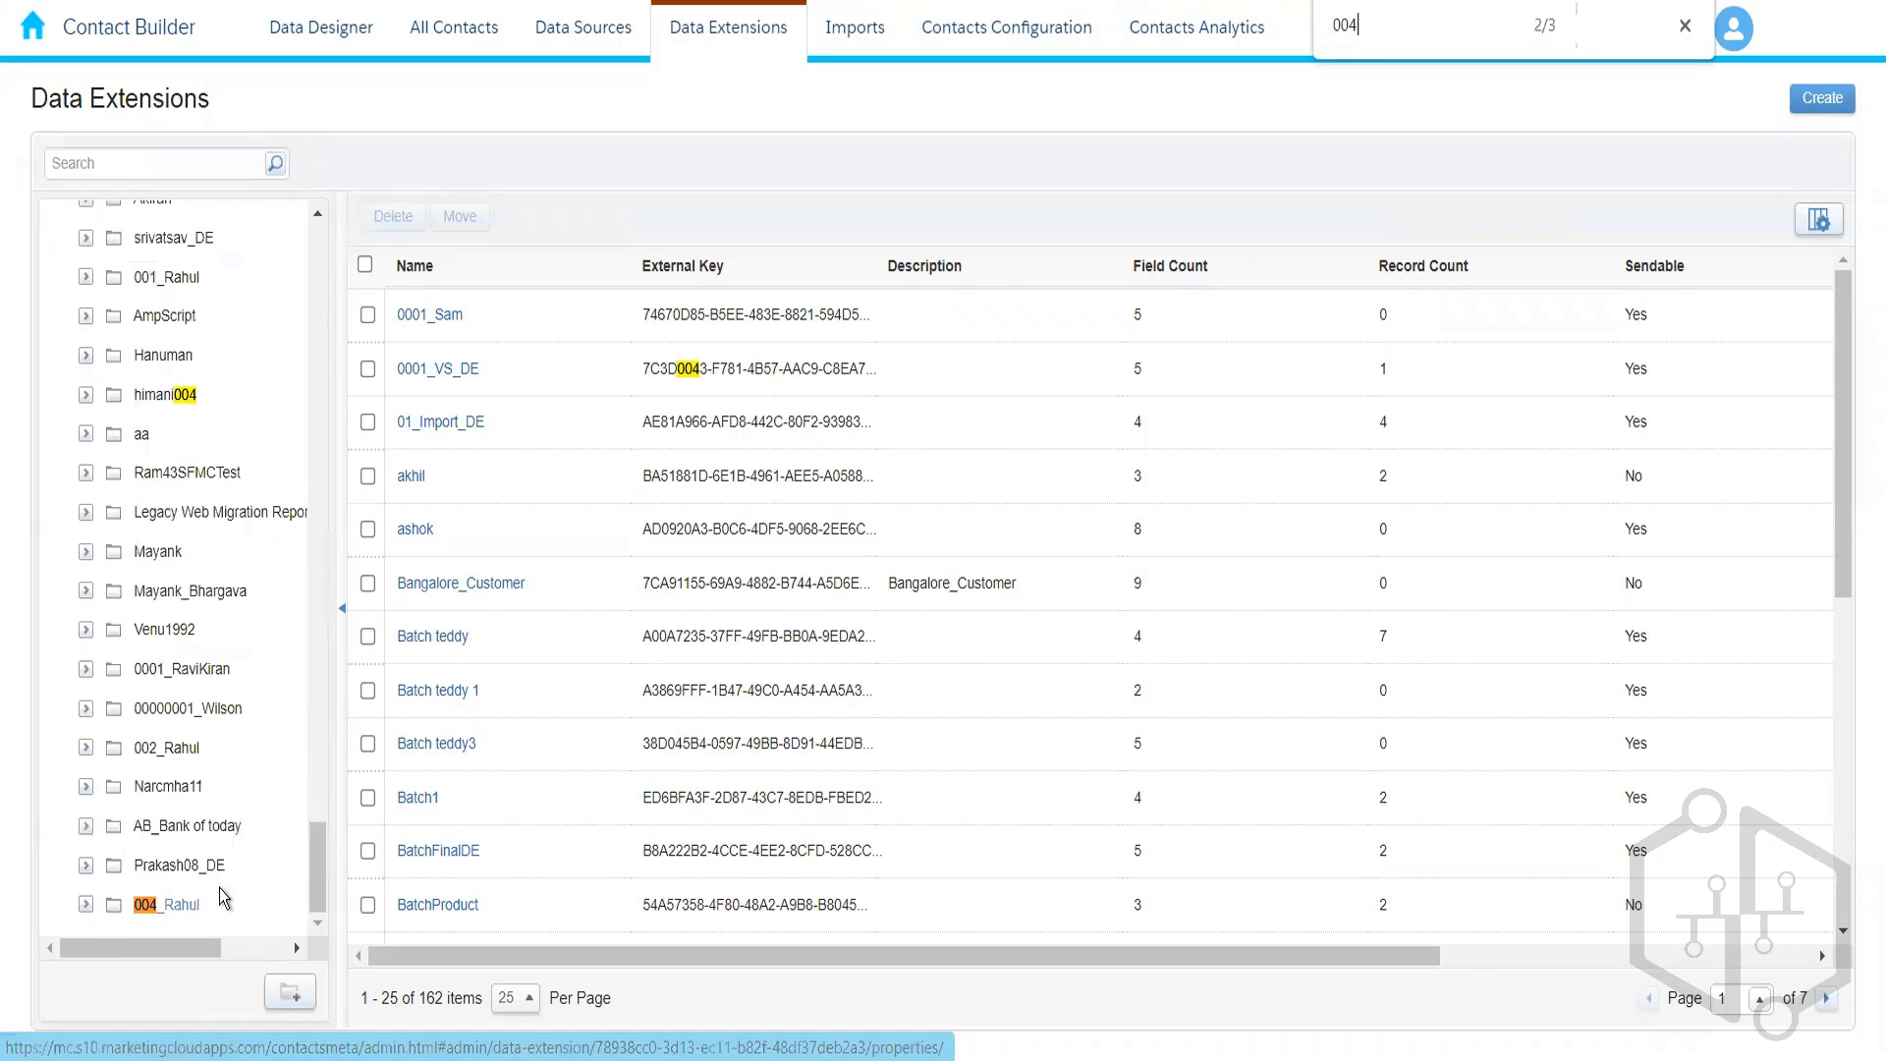
{"action": "left_click", "coordinate": [178, 906]}
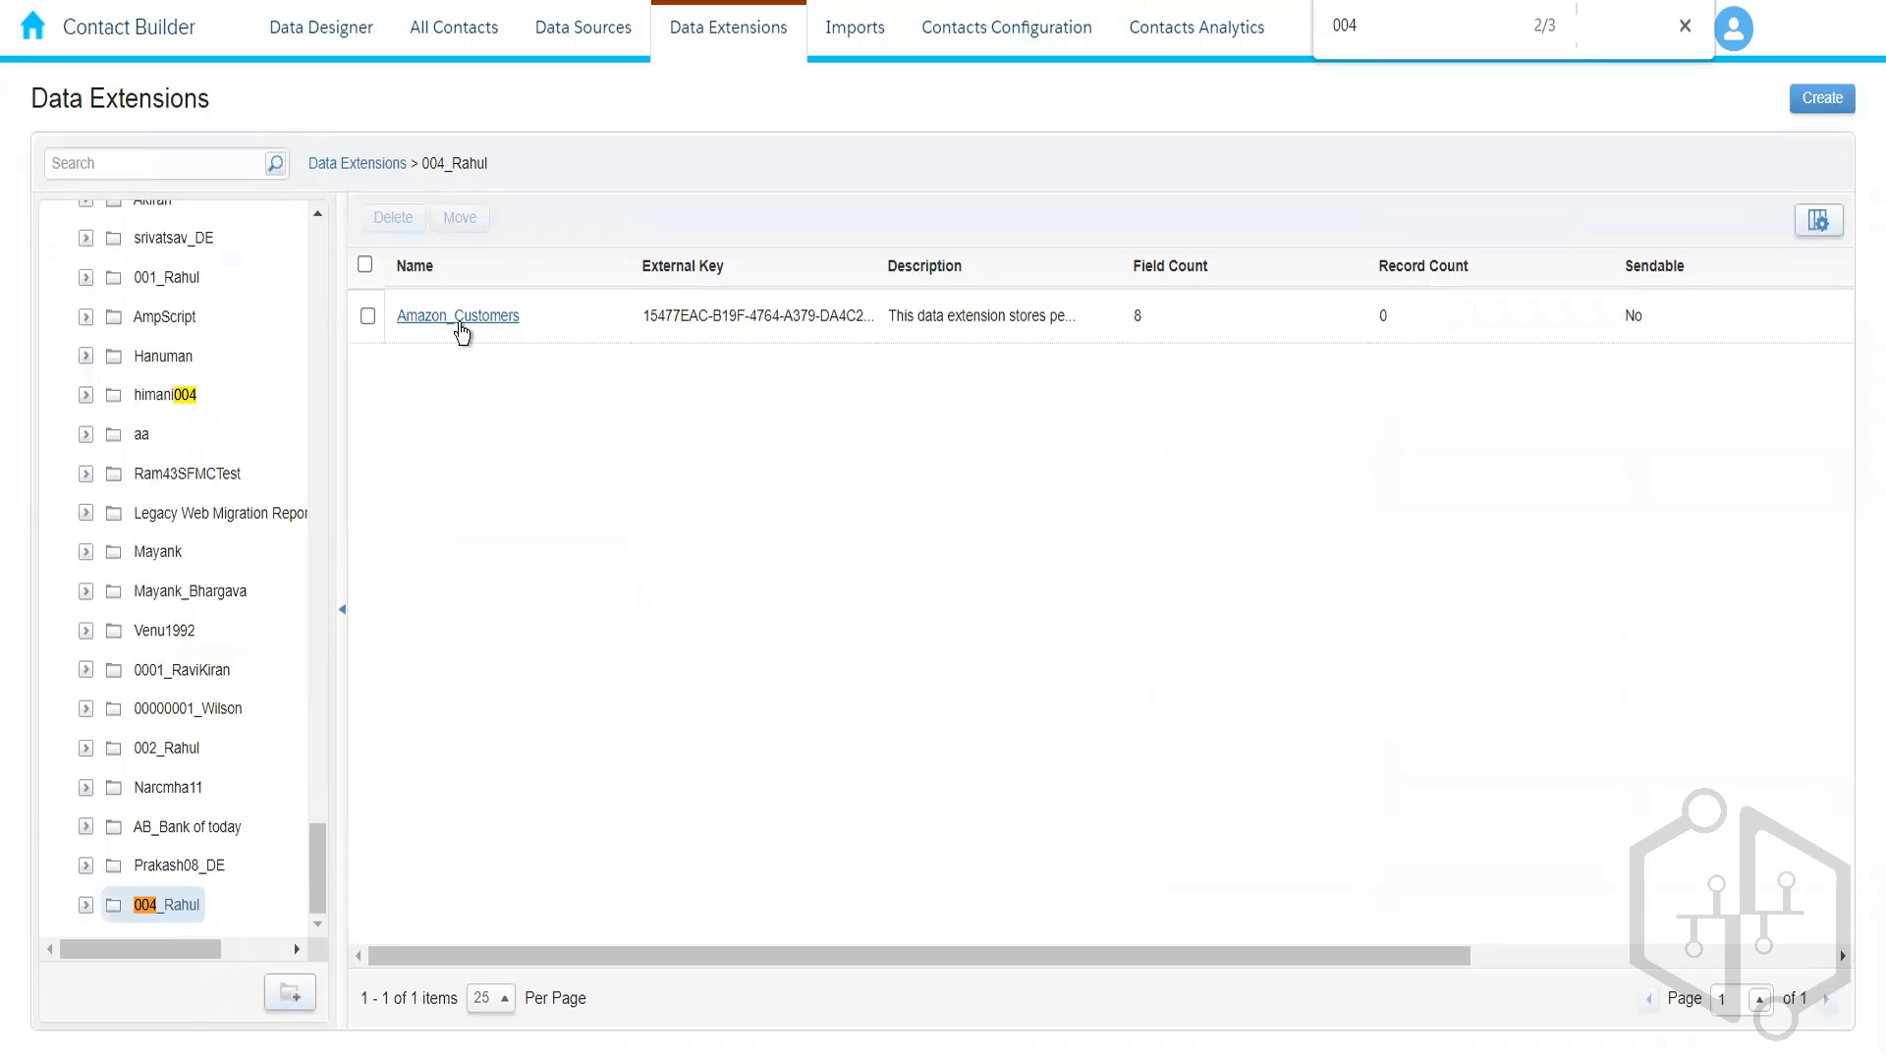
- Open Amazon_Customers in 004_Rahul and start a new record on its Records tab
{"action": "left_click", "coordinate": [462, 327]}
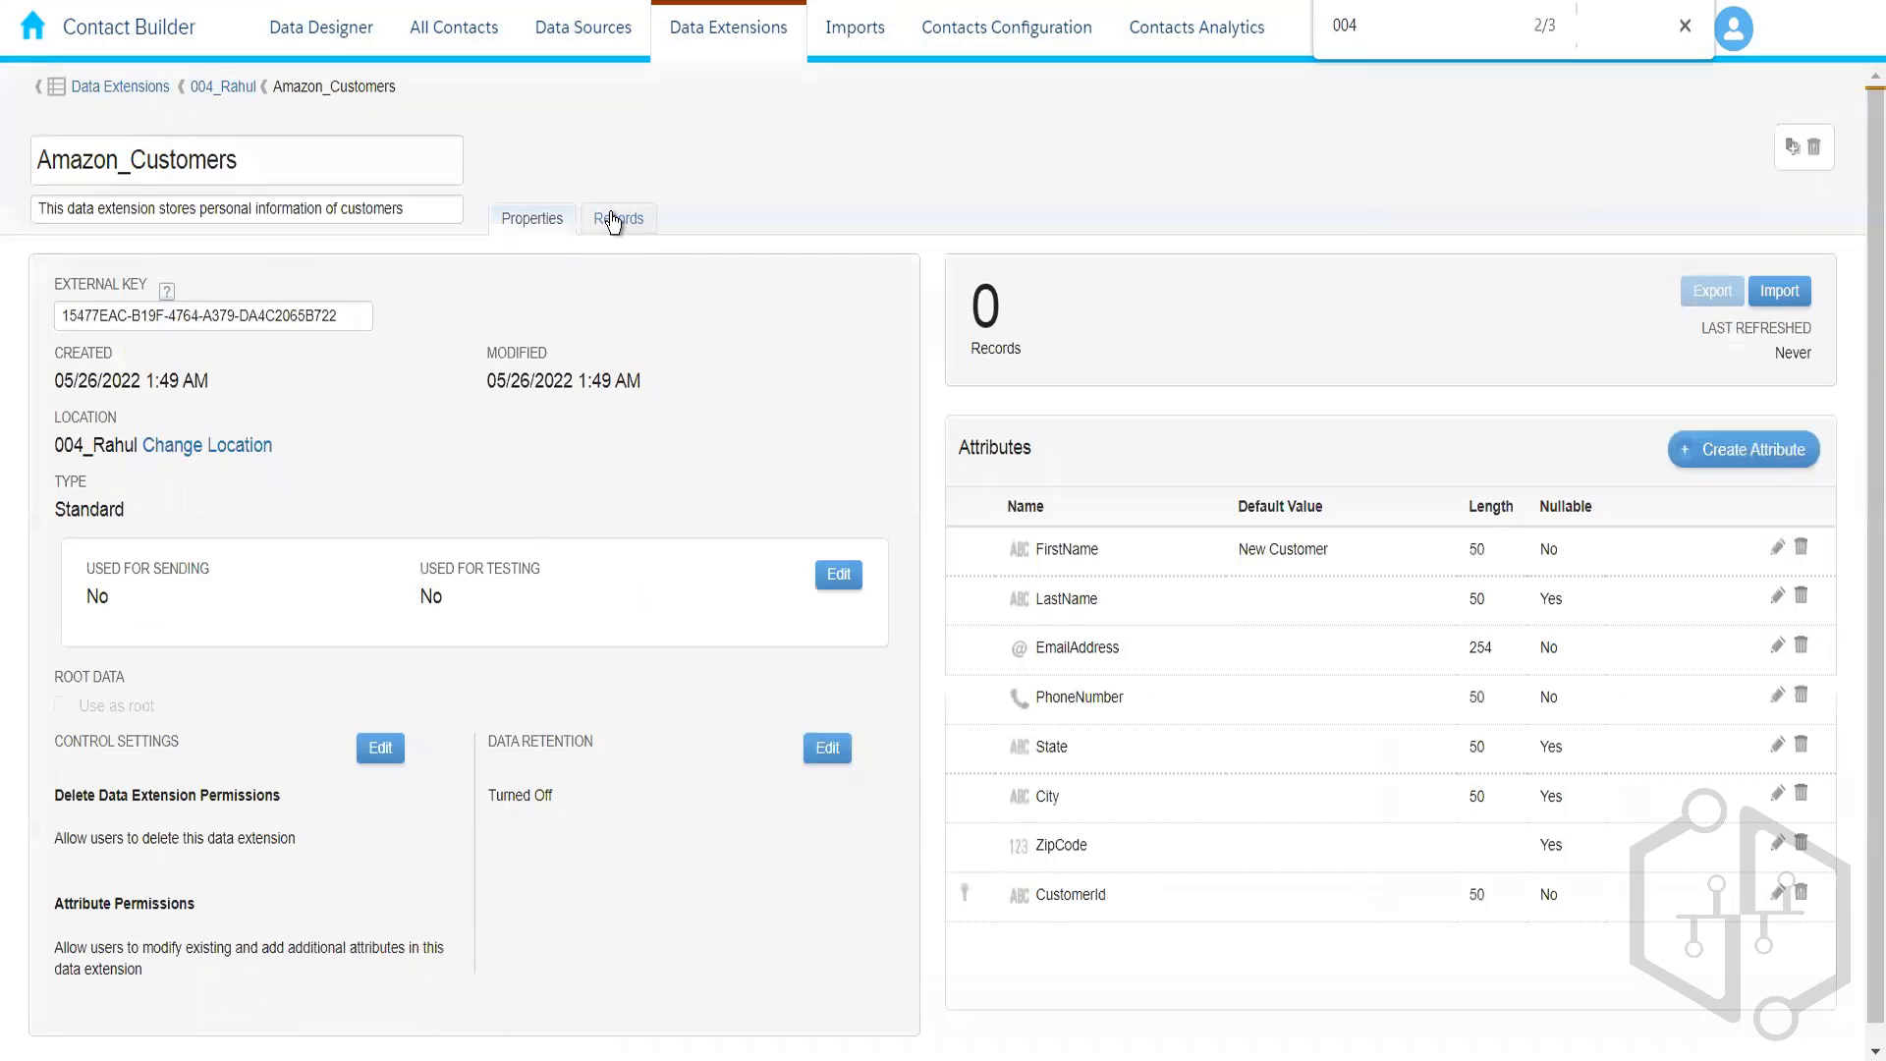
{"action": "left_click", "coordinate": [611, 218]}
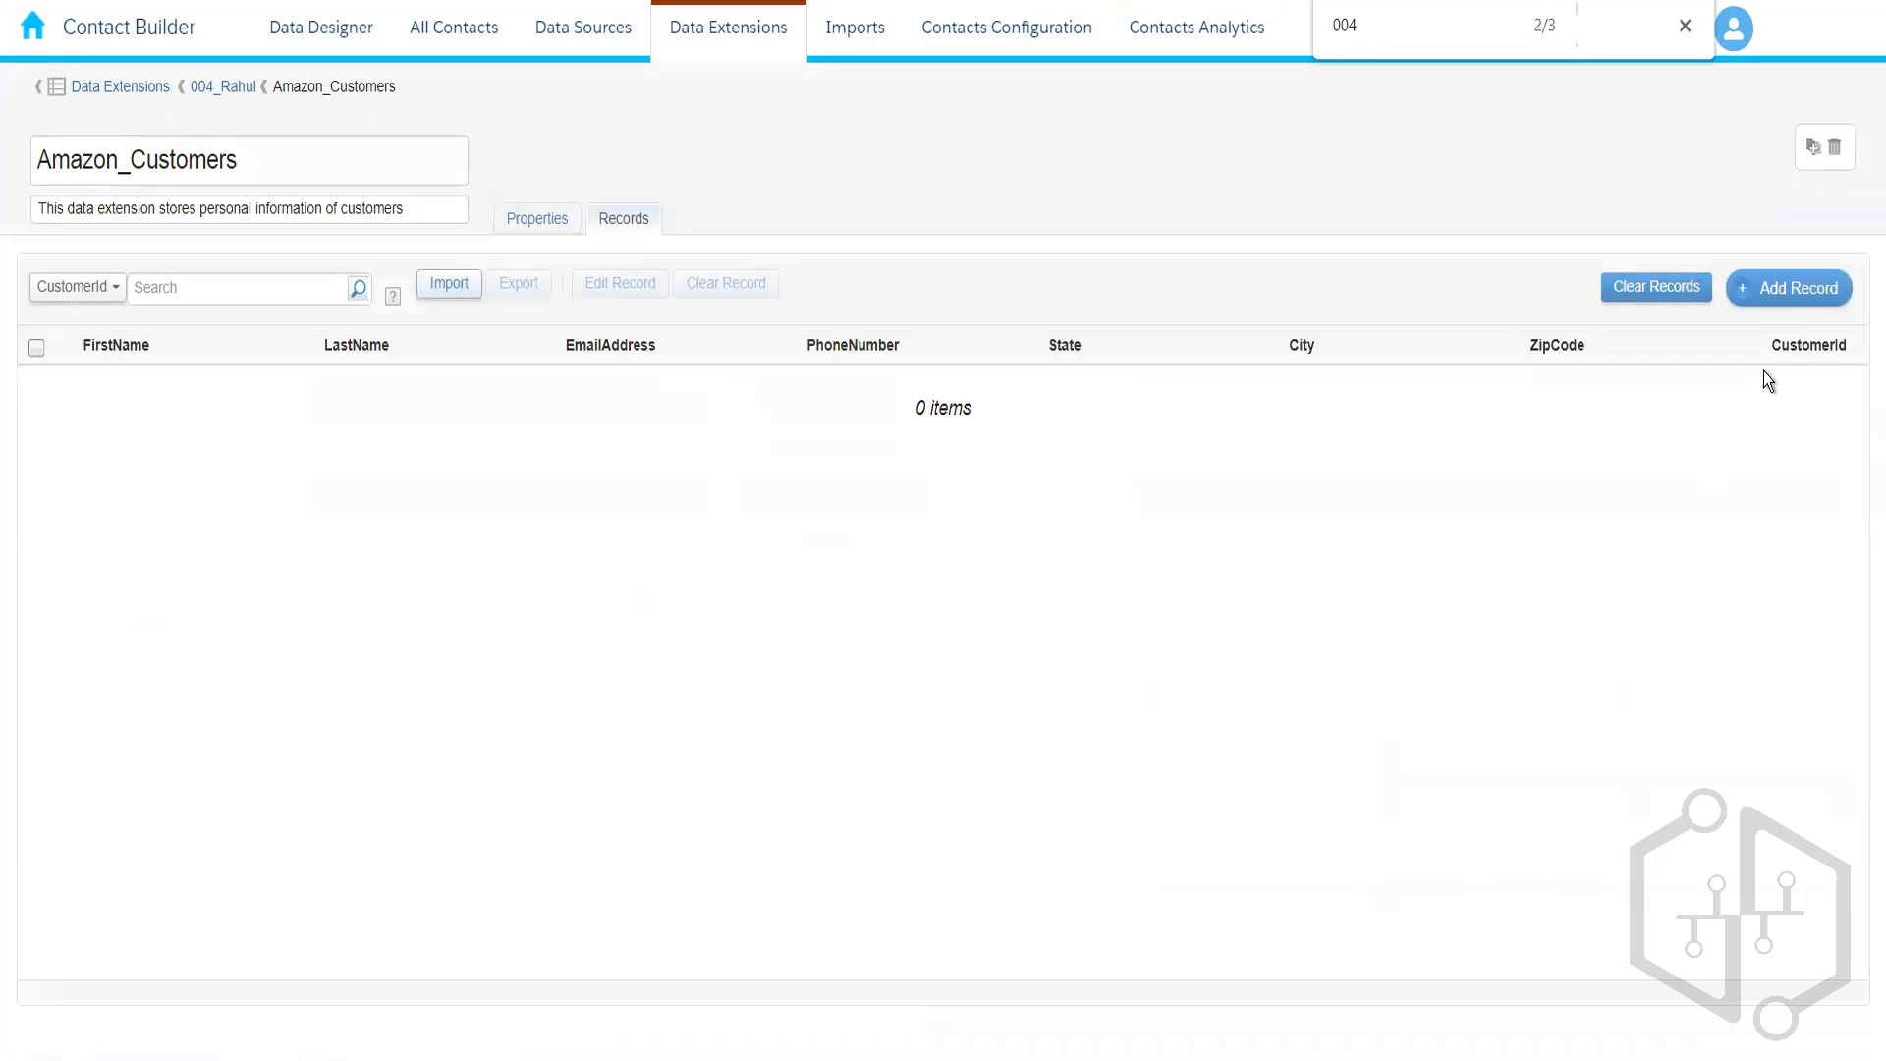
{"action": "left_click", "coordinate": [1795, 292]}
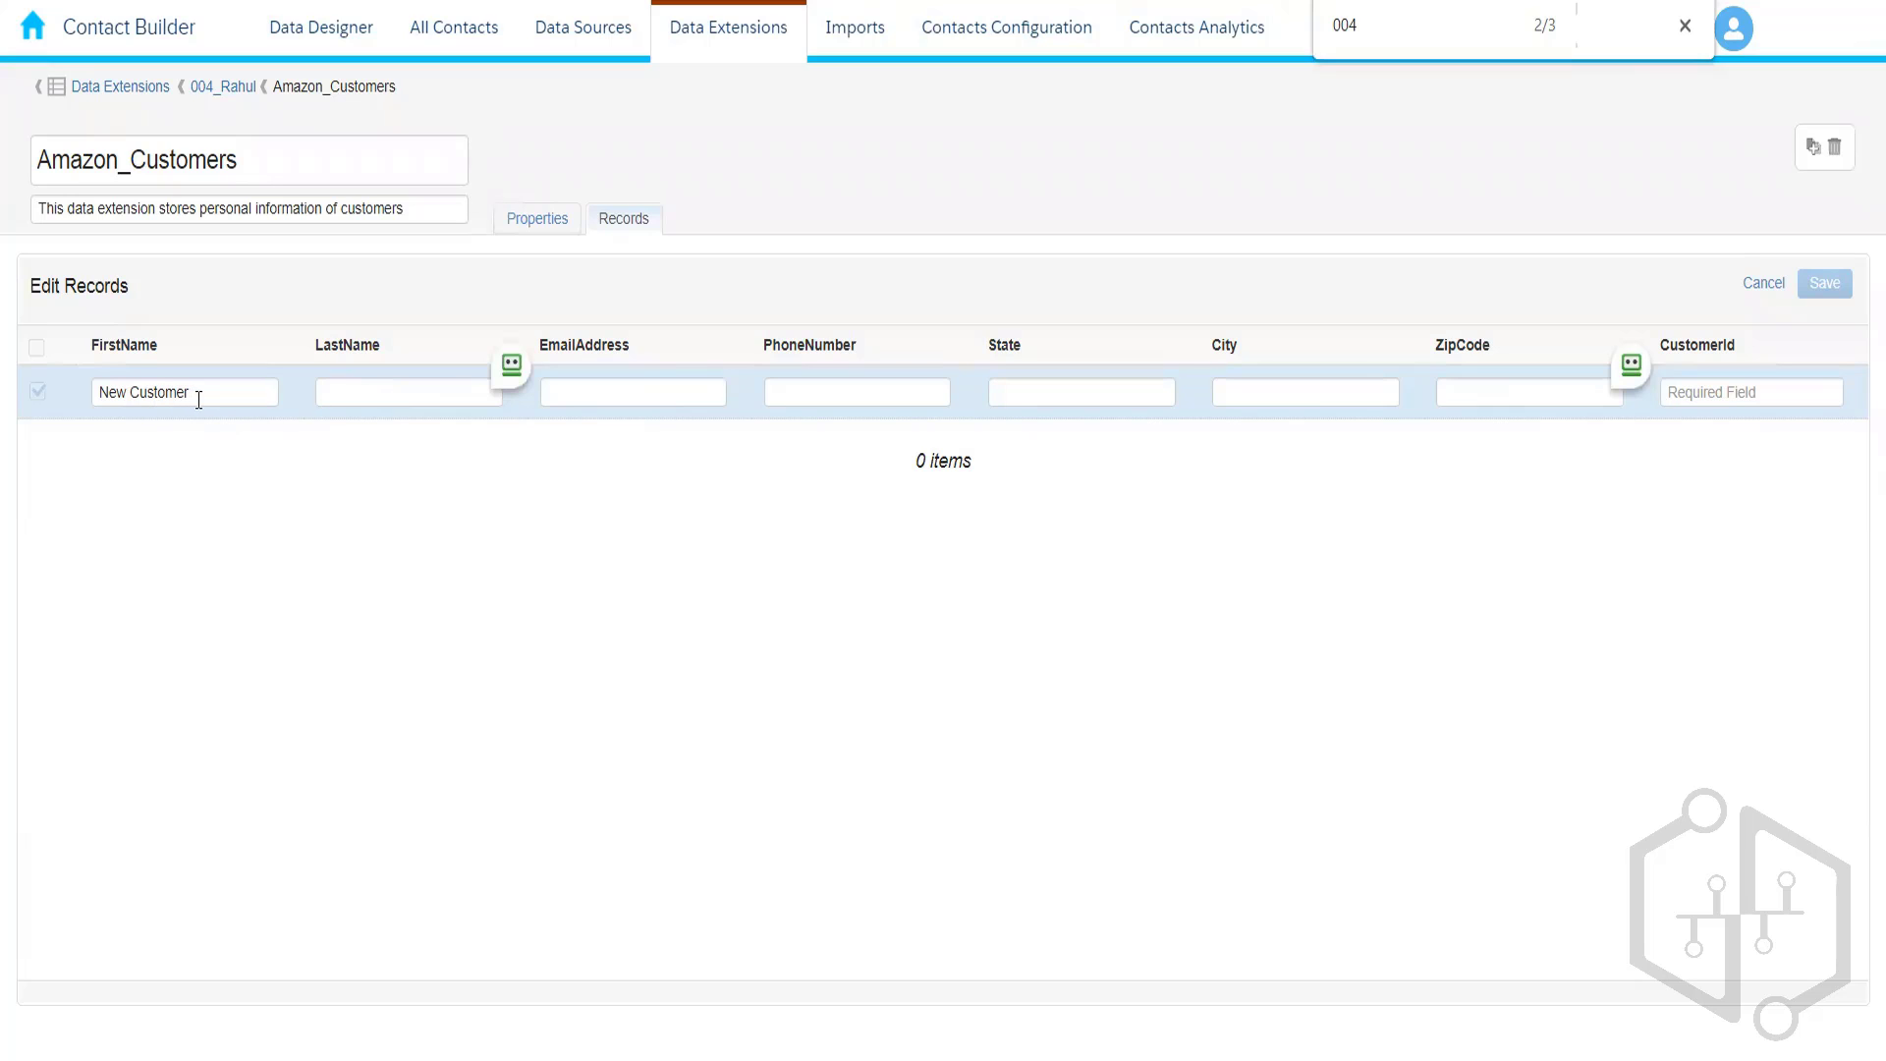
- Replace the default first name, fill in the customer's details, and save the record
{"action": "left_click_drag", "start_coordinate": [206, 394], "coordinate": [67, 387]}
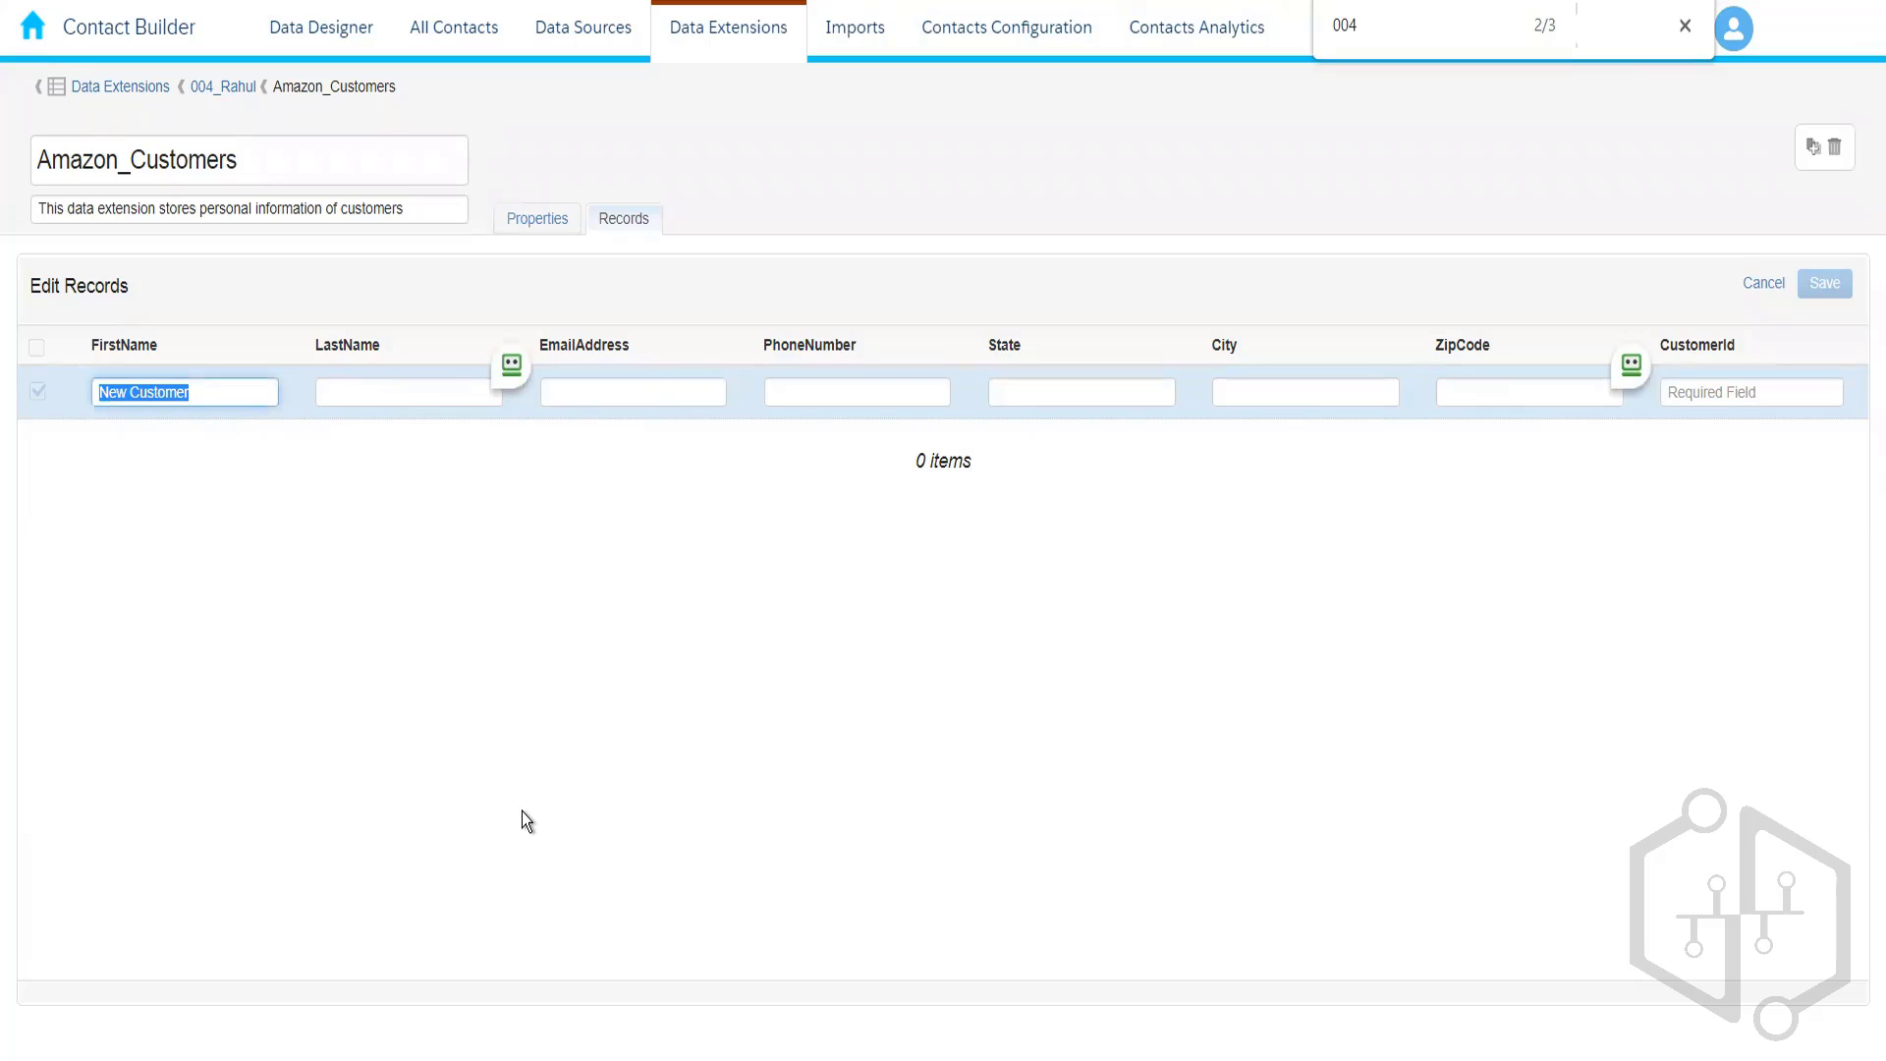
{"action": "key", "text": "BackSpace"}
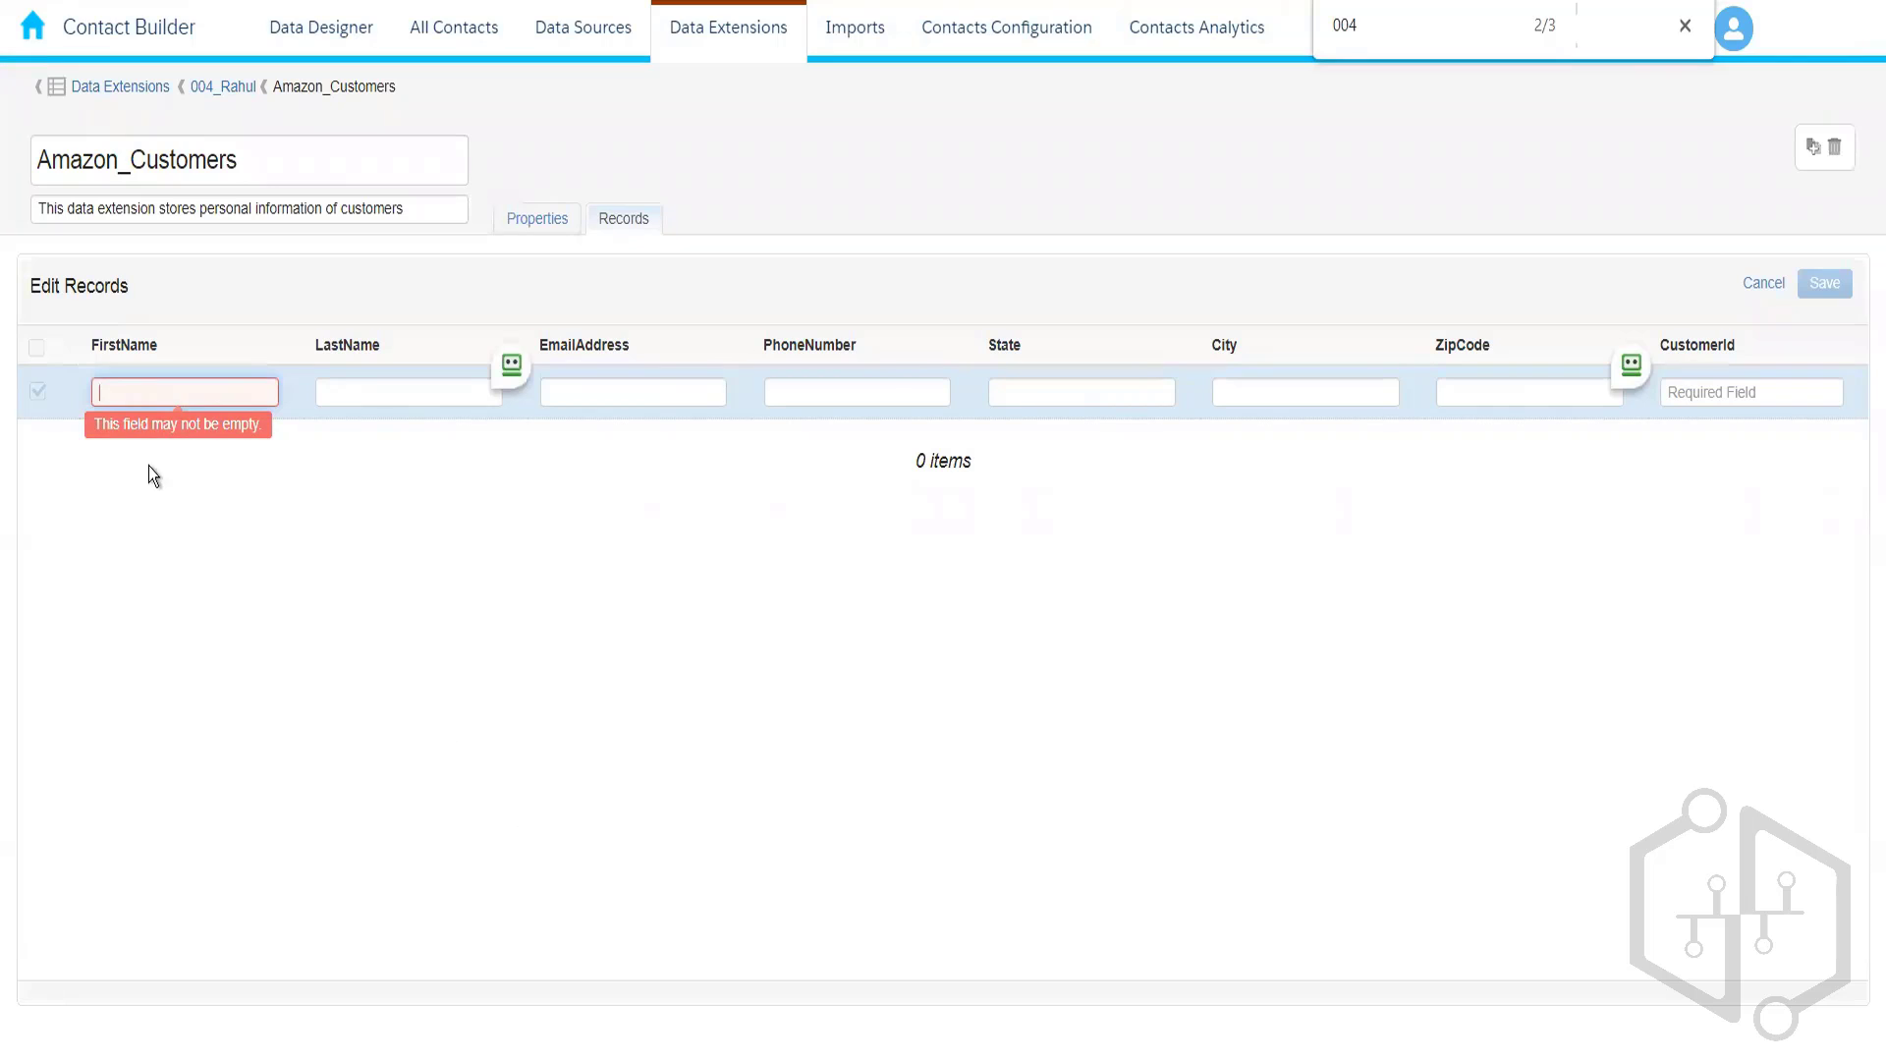
{"action": "left_click", "coordinate": [378, 394]}
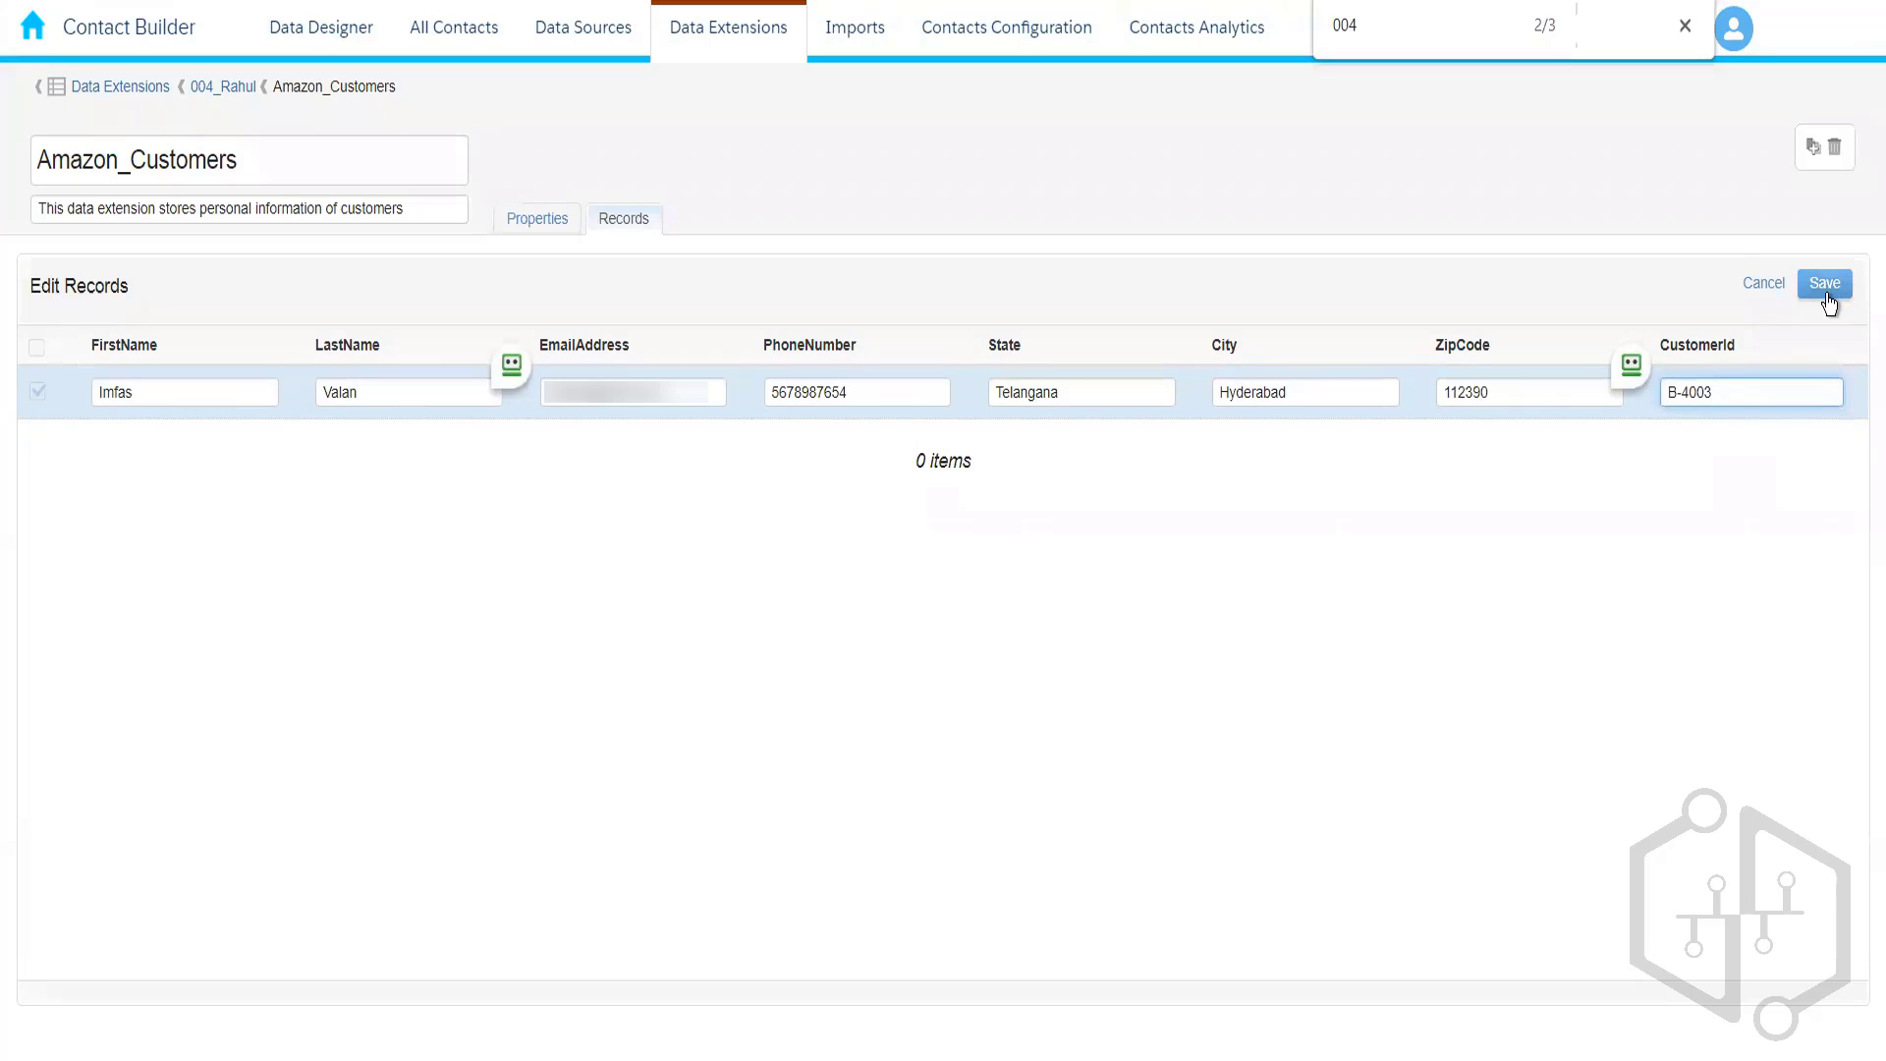
{"action": "left_click", "coordinate": [1827, 297]}
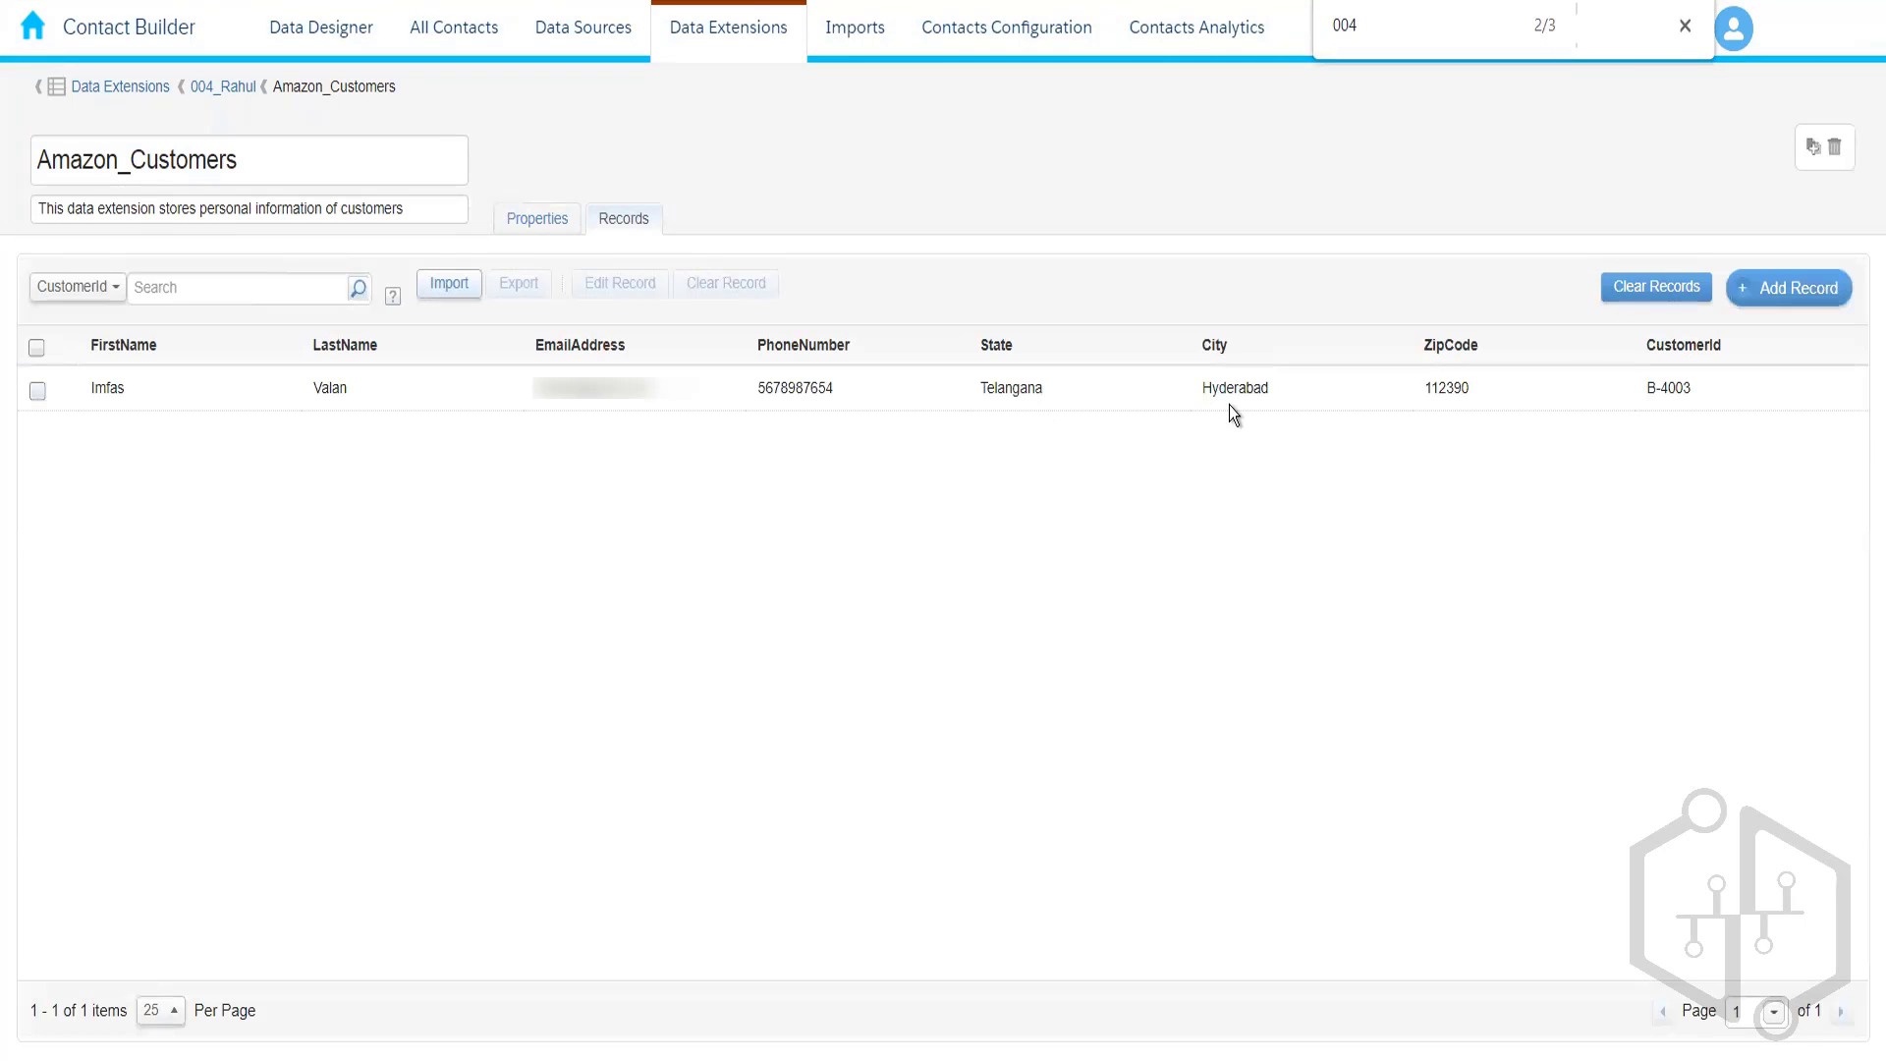
- Start a new record with the customer's e-mail, first name and a copied phone number
{"action": "left_click", "coordinate": [1790, 287]}
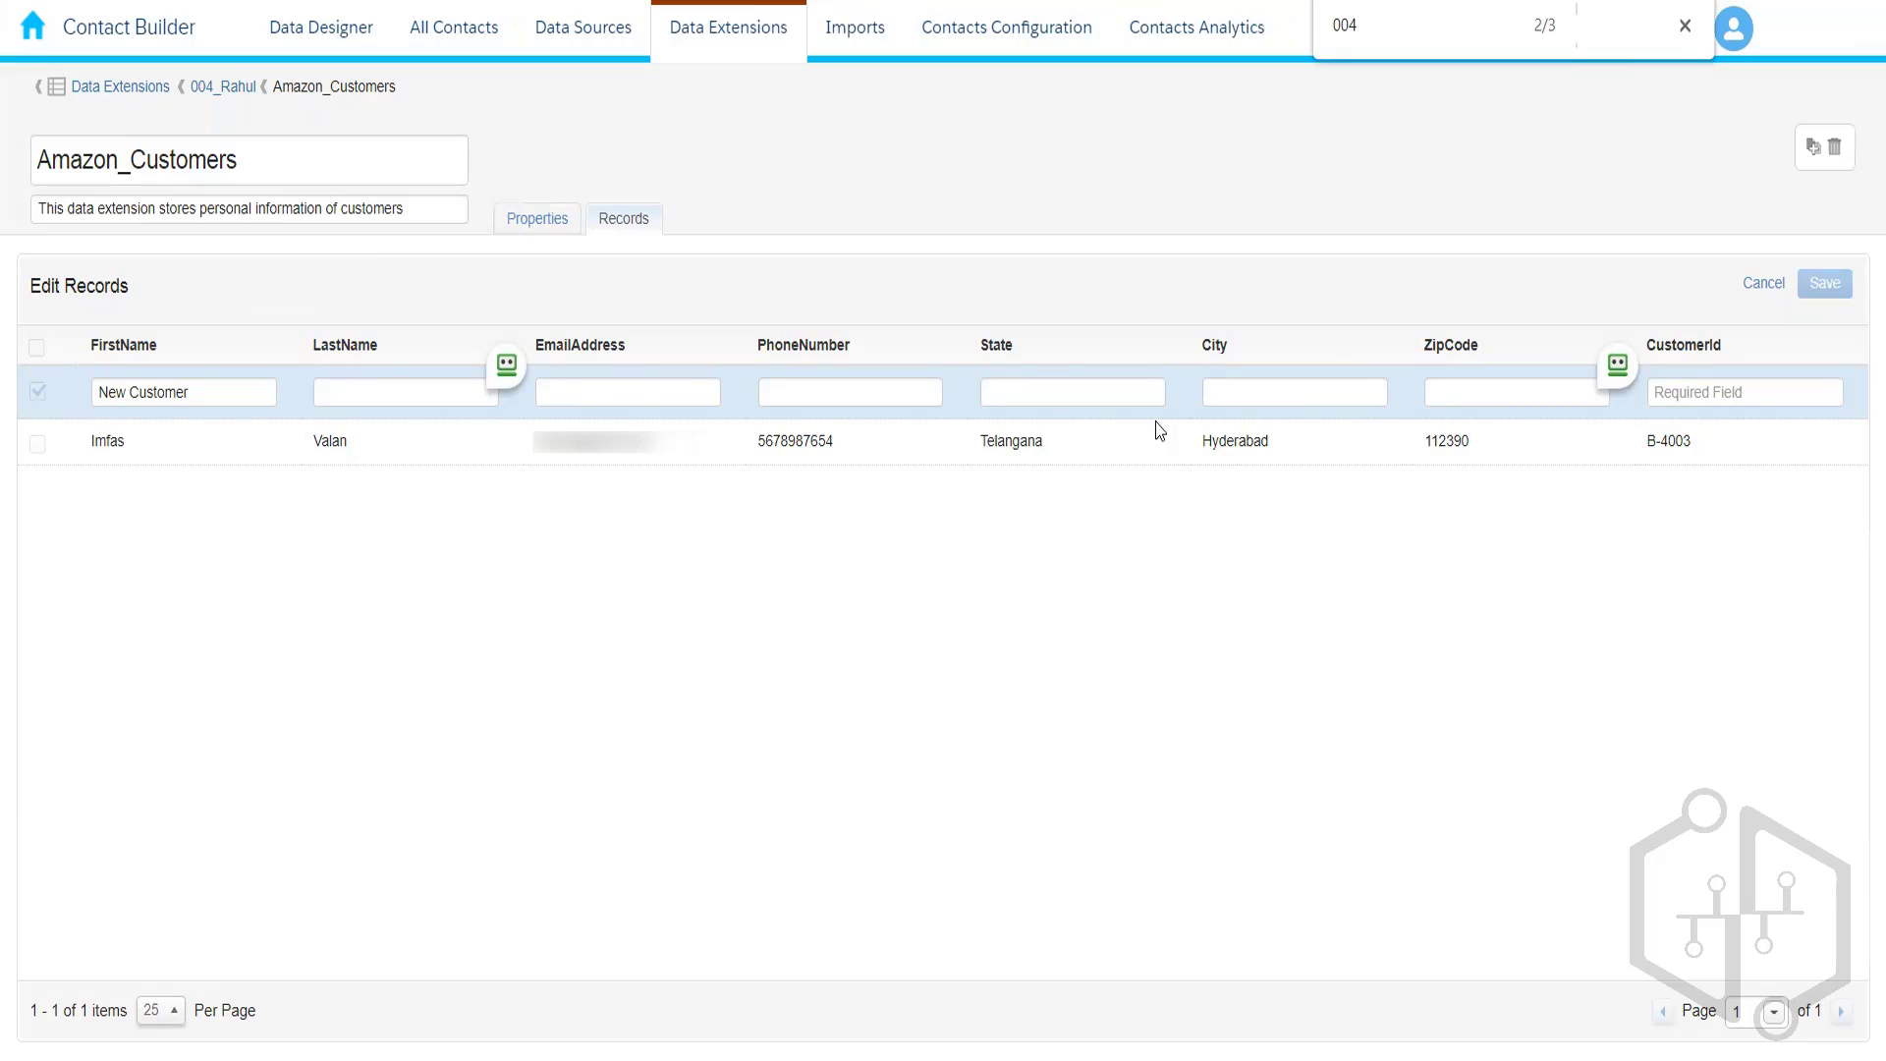
{"action": "left_click", "coordinate": [598, 390]}
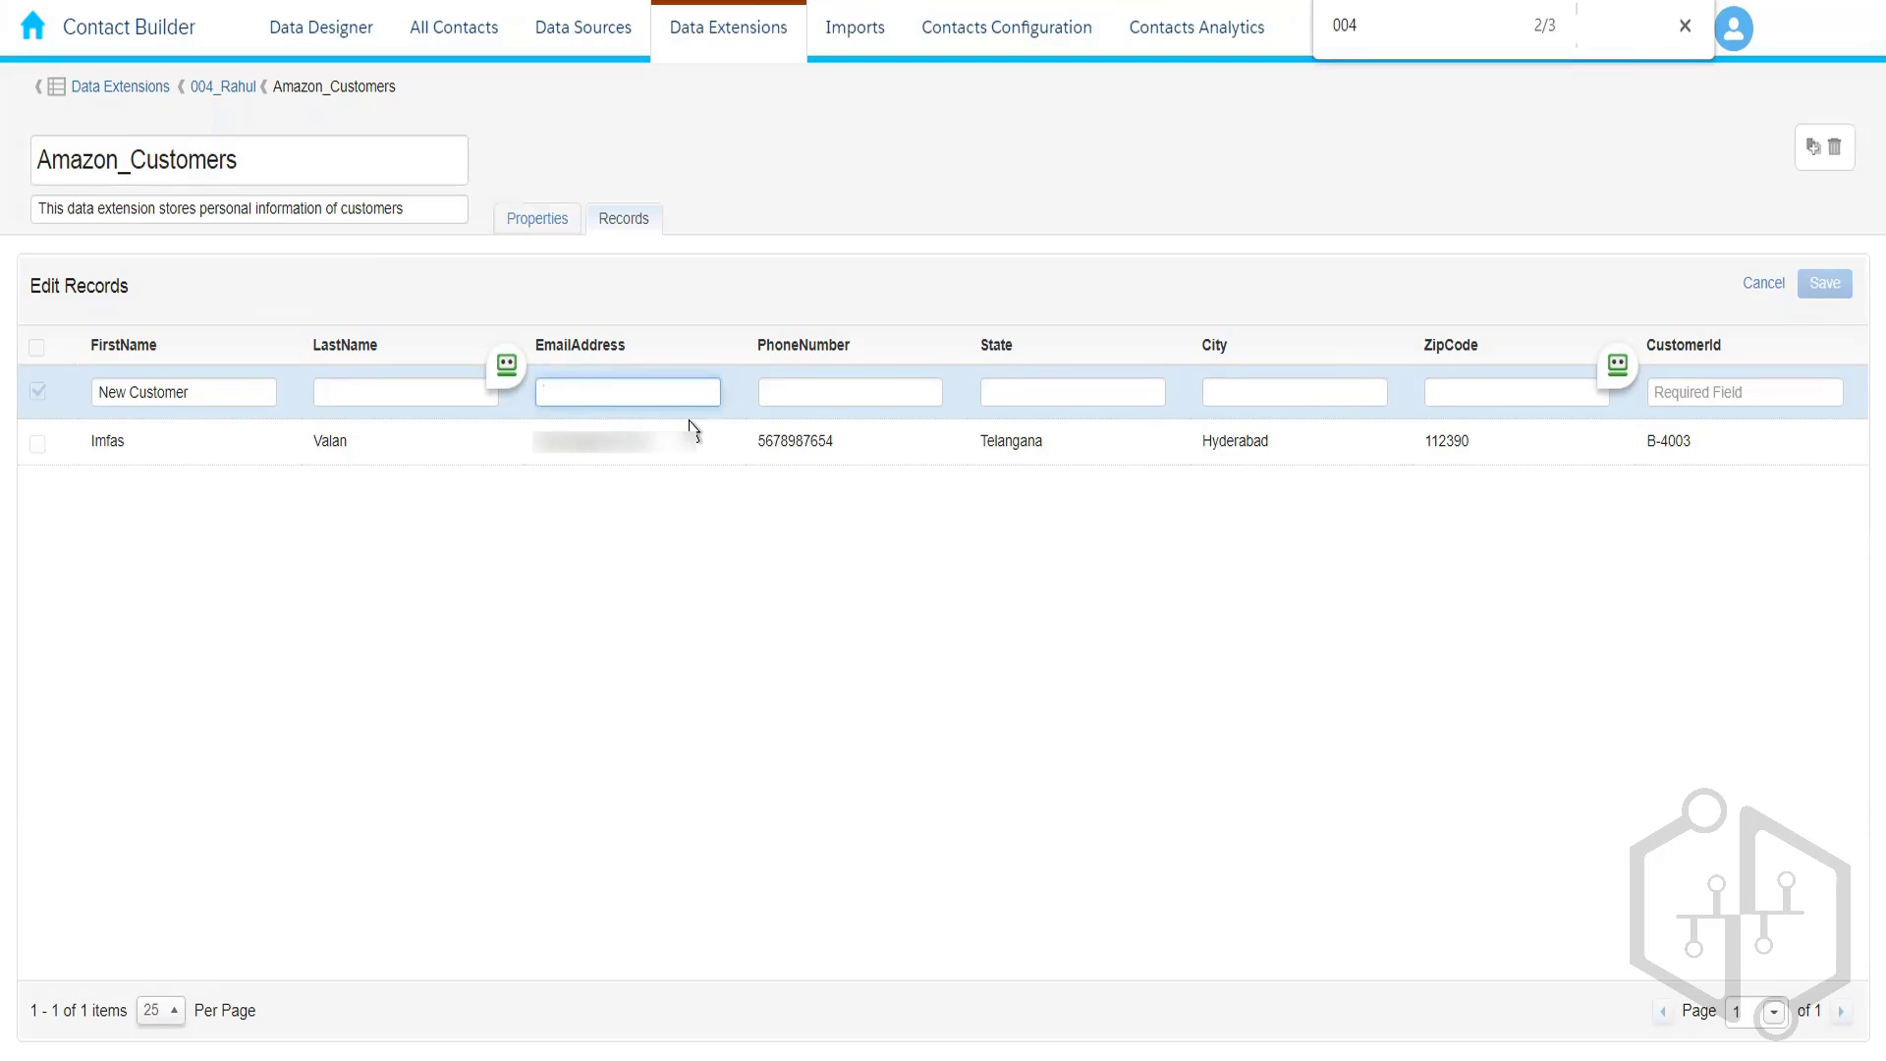
{"action": "key", "text": "ctrl+v"}
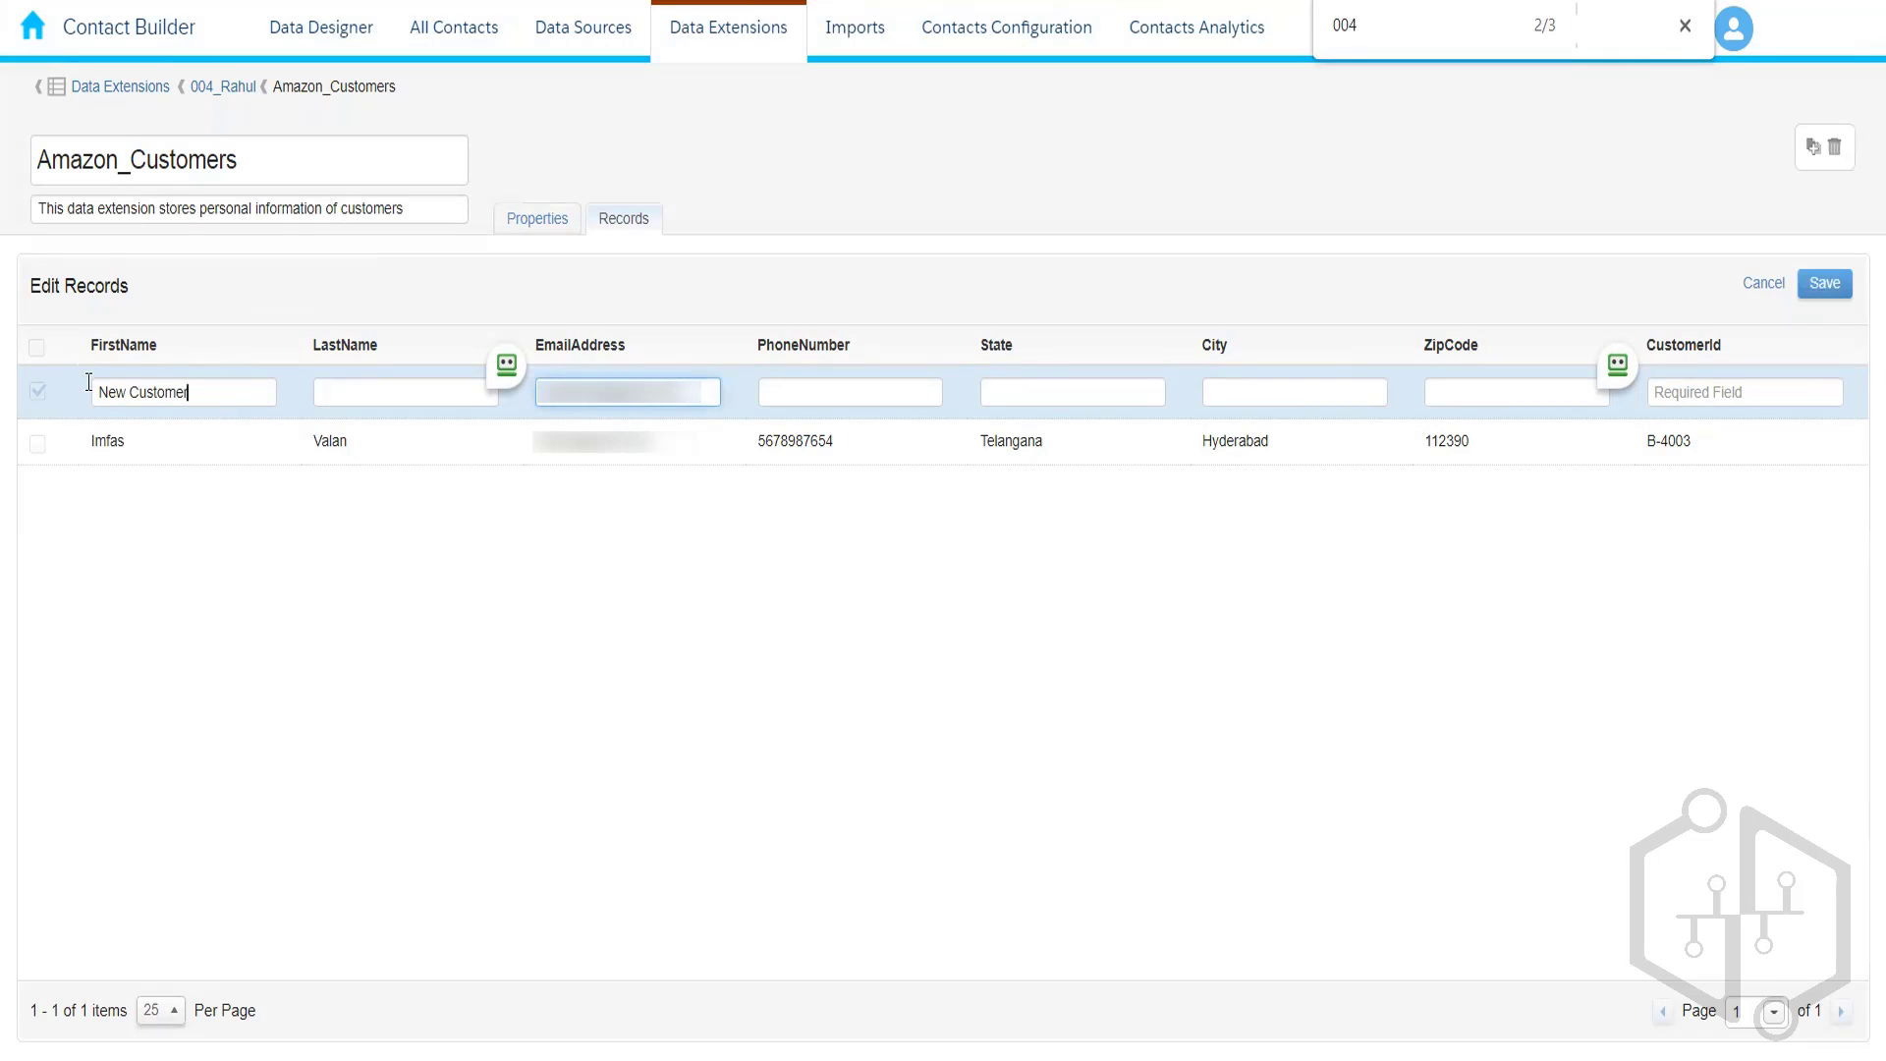
{"action": "left_click_drag", "start_coordinate": [89, 381], "coordinate": [160, 442]}
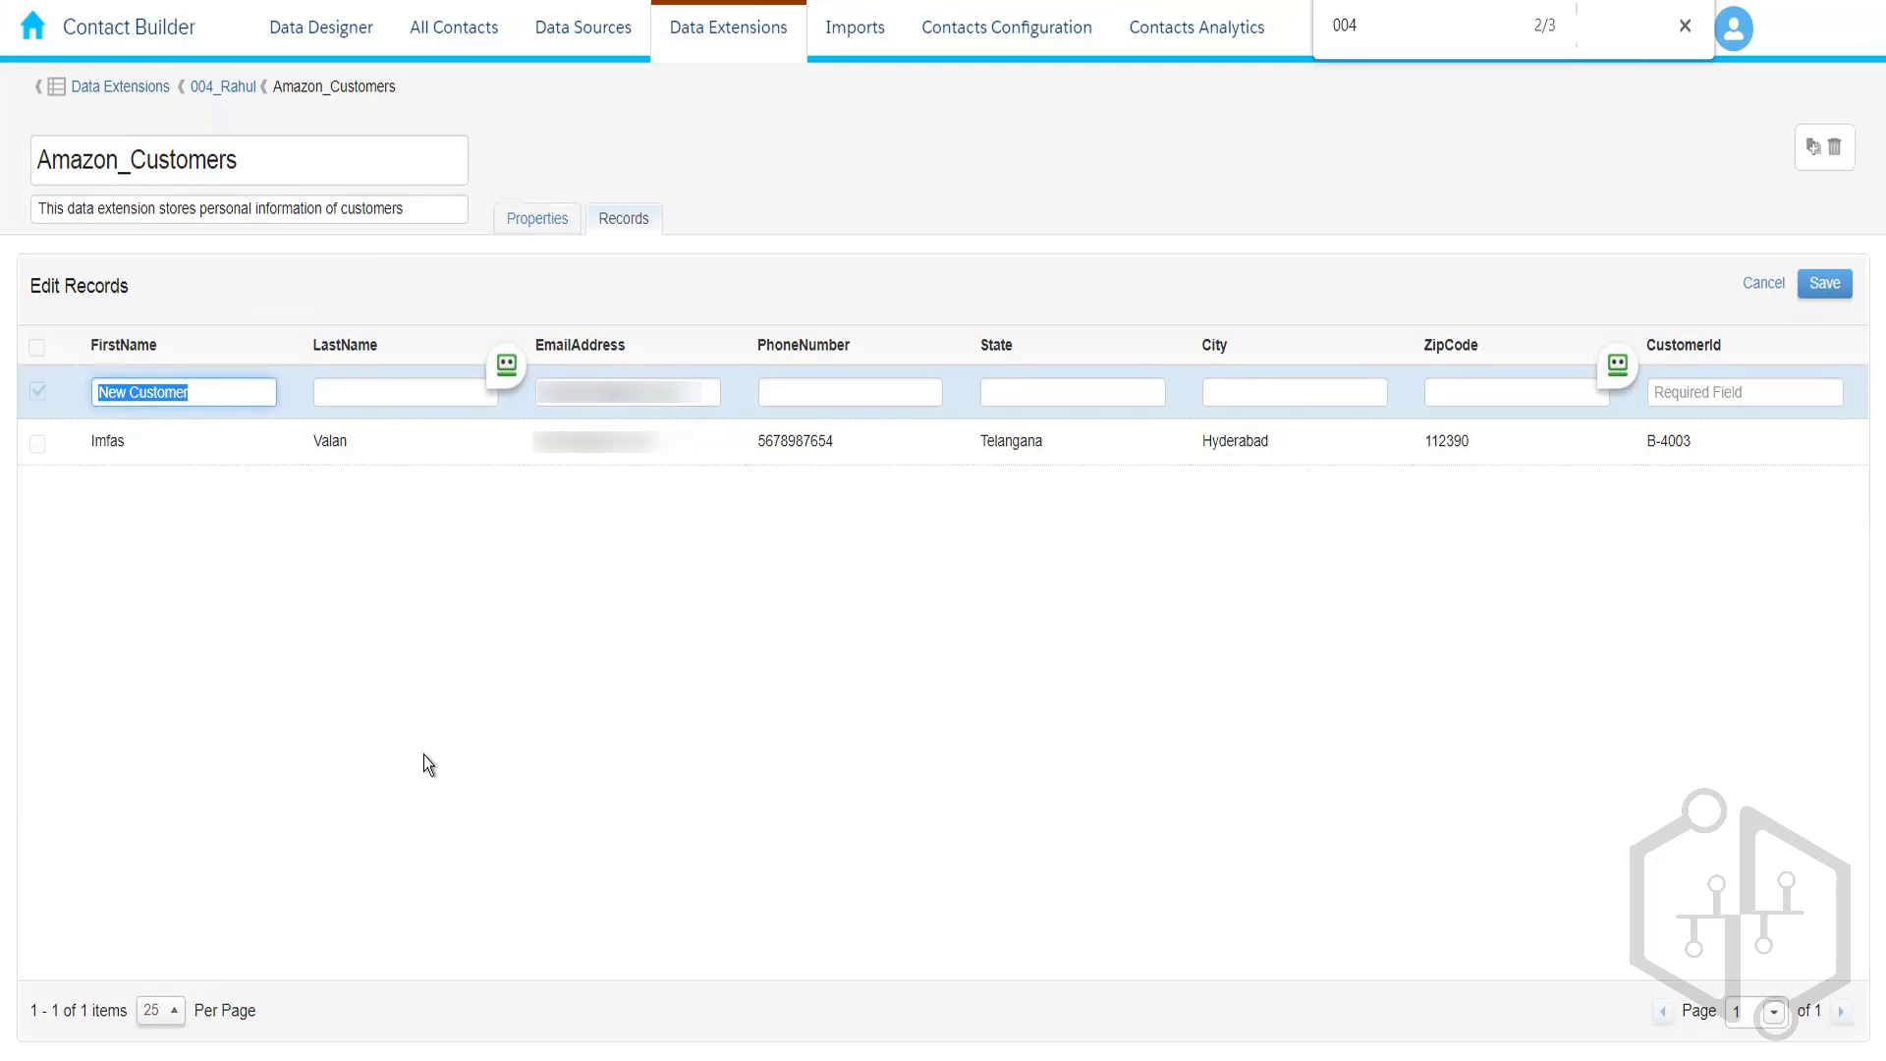
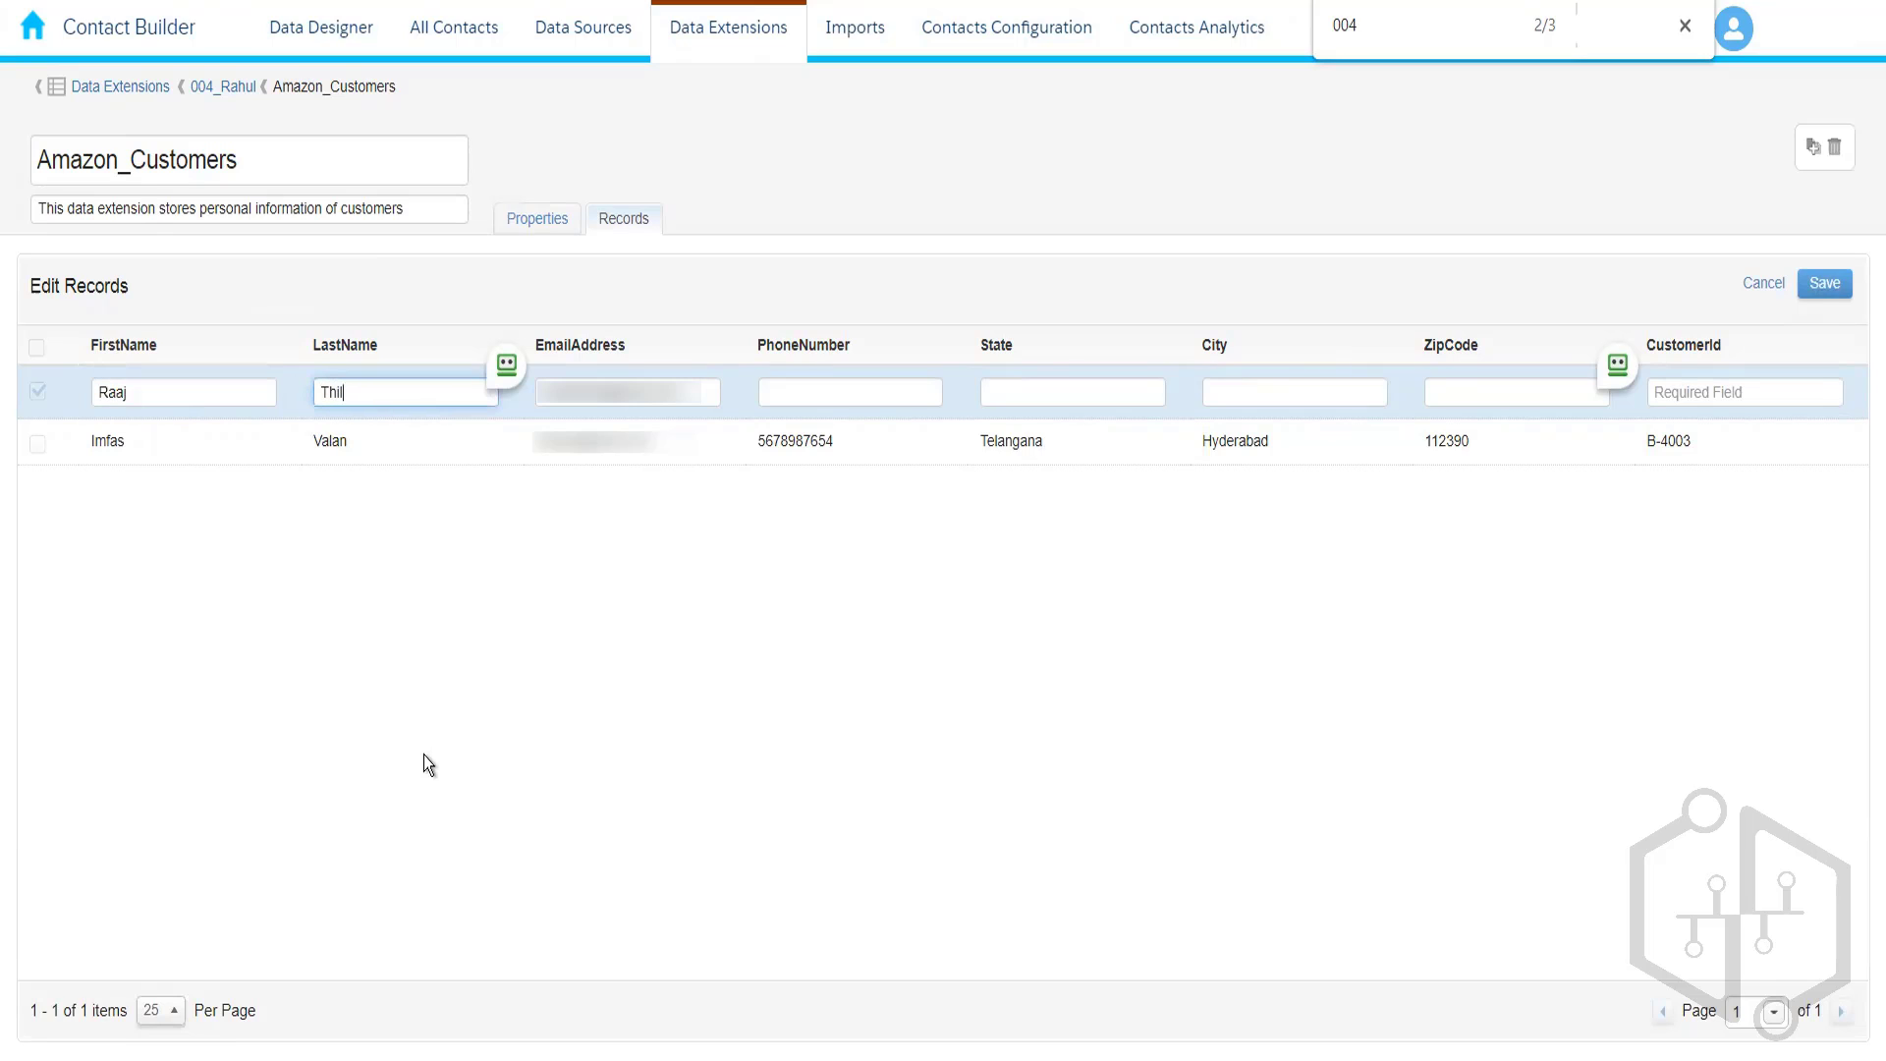
{"action": "key", "text": "Tab"}
{"action": "key", "text": "Tab"}
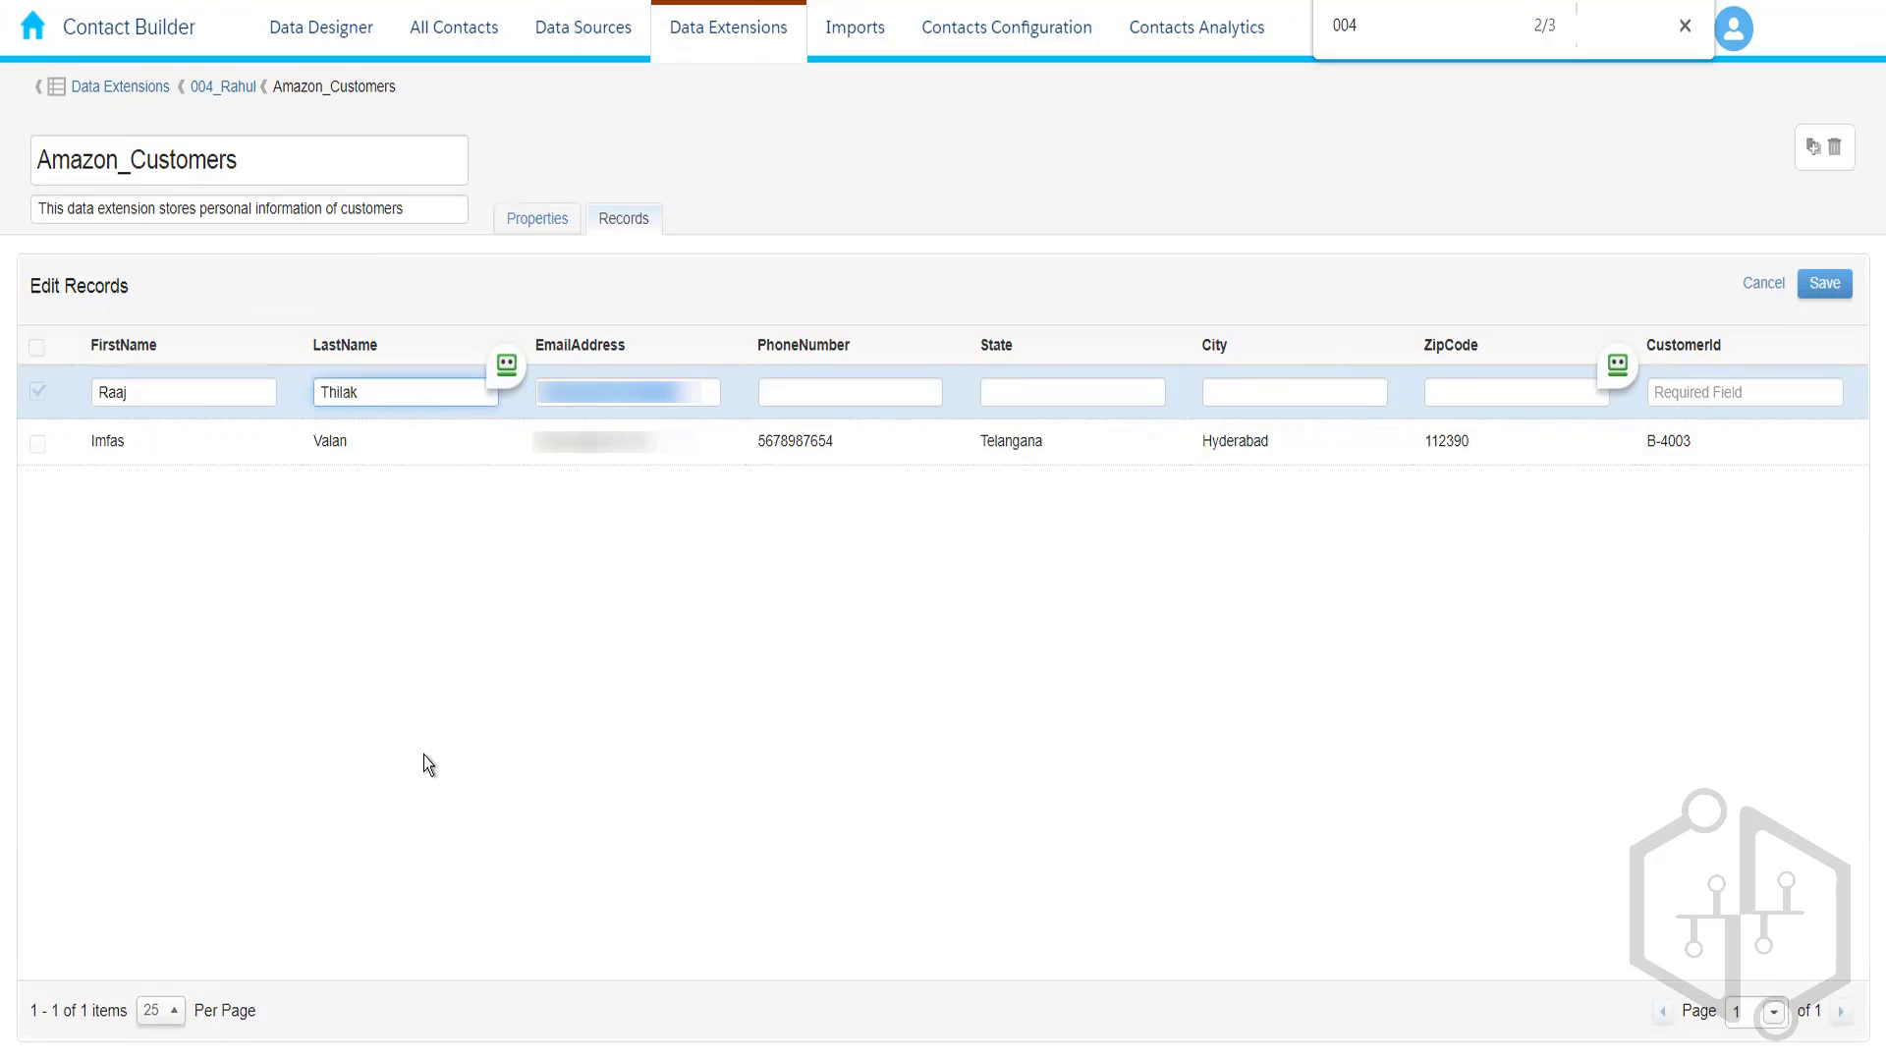
{"action": "double_click", "coordinate": [782, 441]}
{"action": "key", "text": "ctrl+c"}
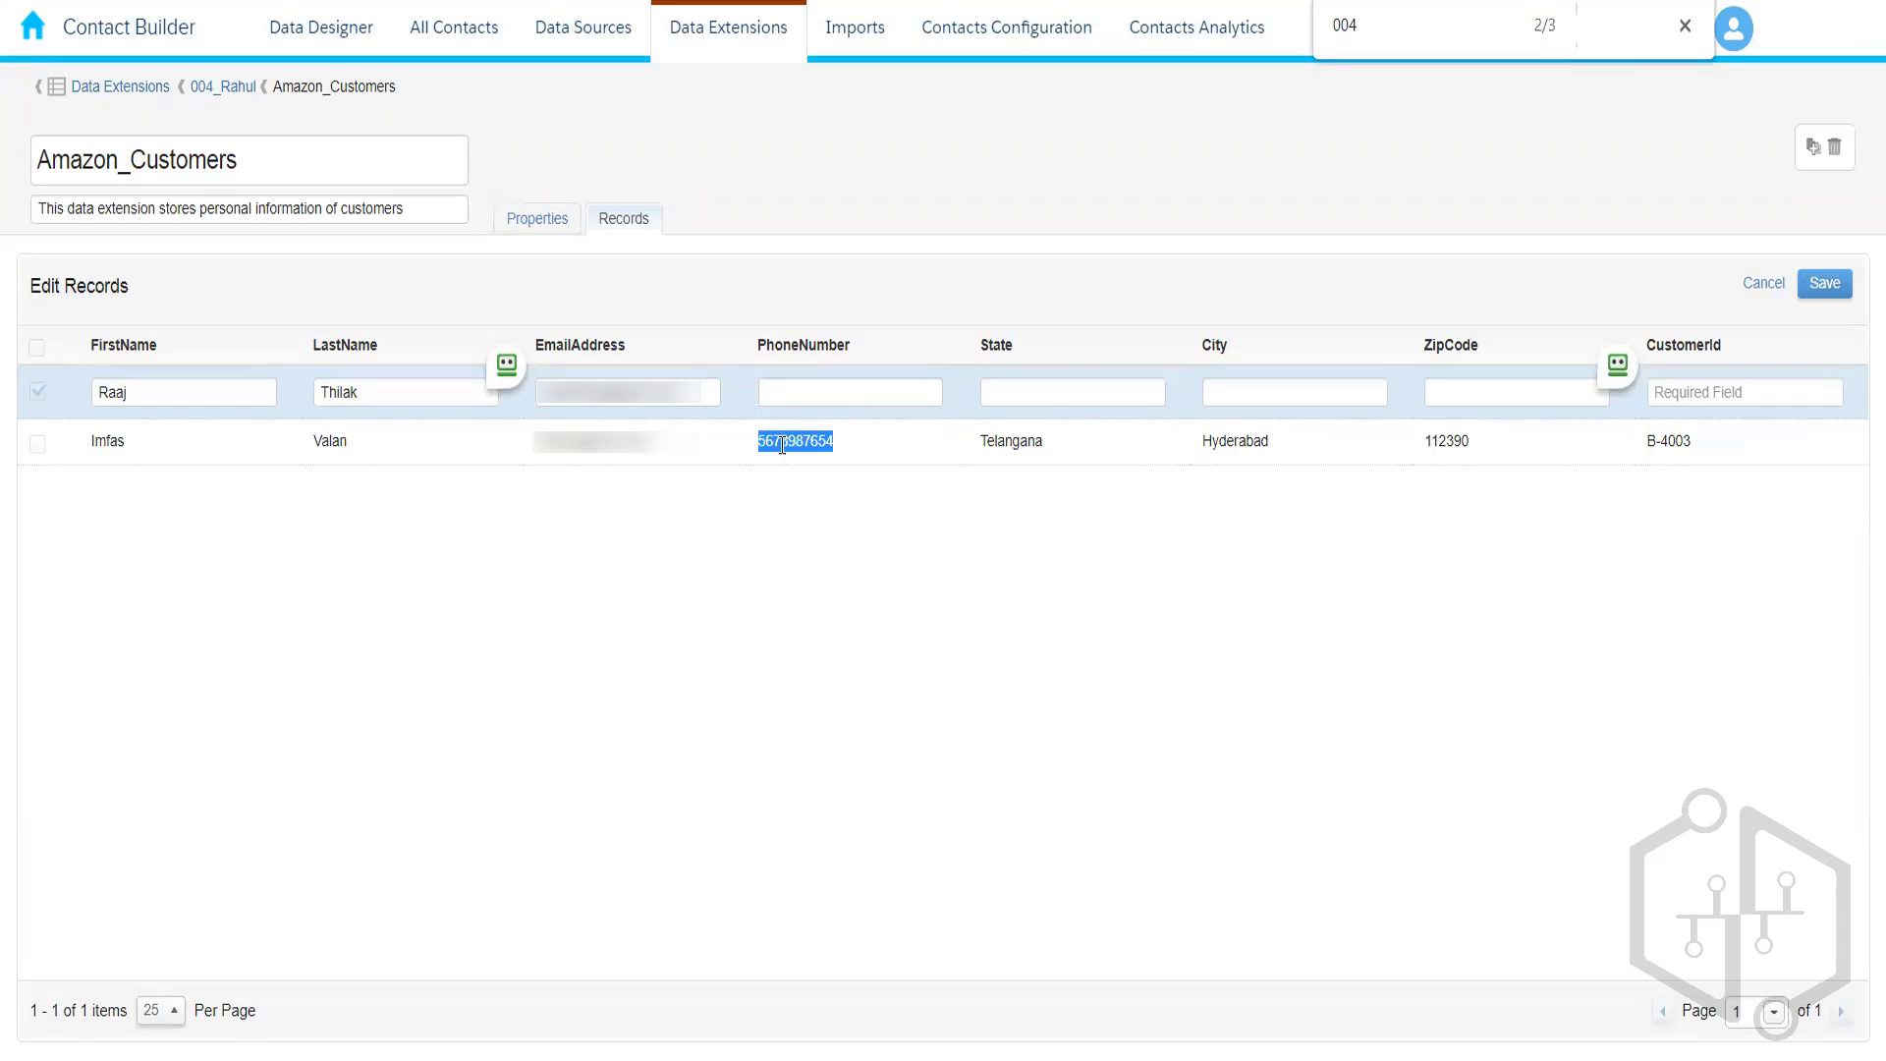
{"action": "left_click", "coordinate": [825, 391]}
{"action": "key", "text": "ctrl+v"}
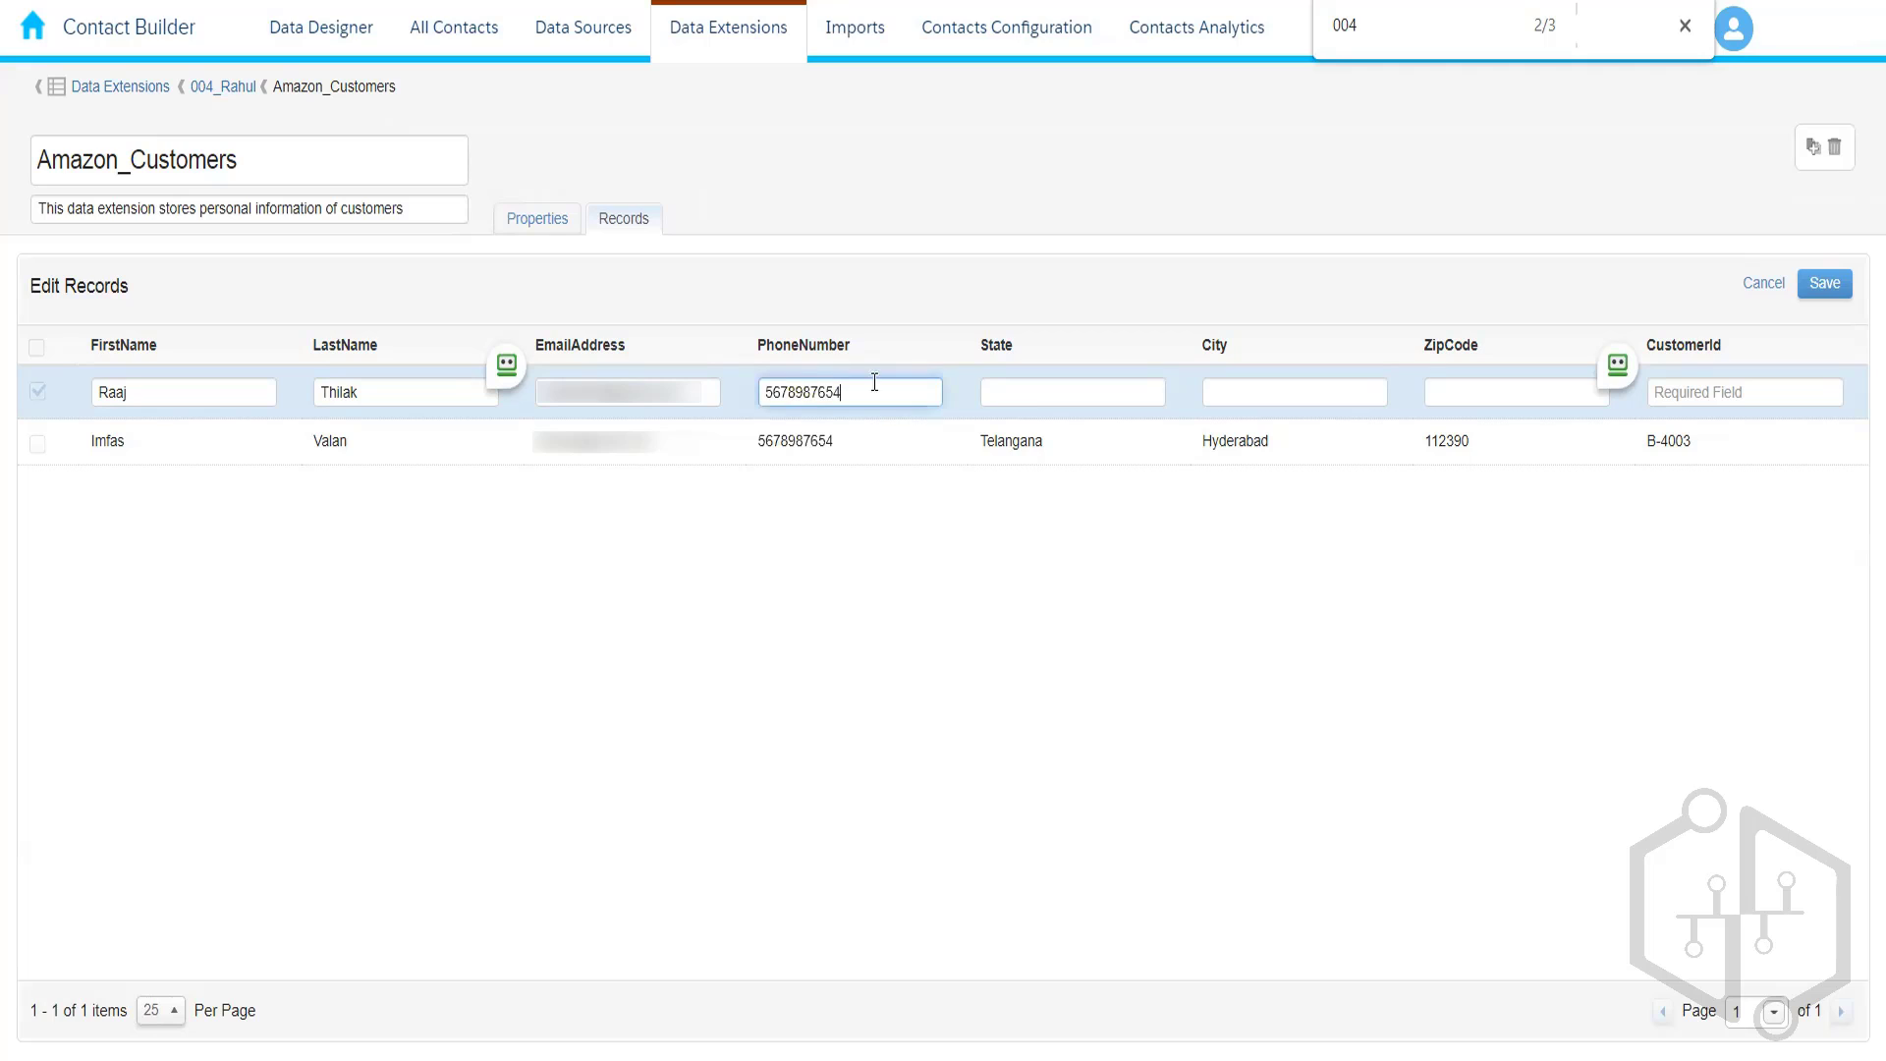
- Set State Delhi, City New Delhi, ZipCode 876543, CustomerId B-4004, and save
{"action": "left_click", "coordinate": [1021, 391]}
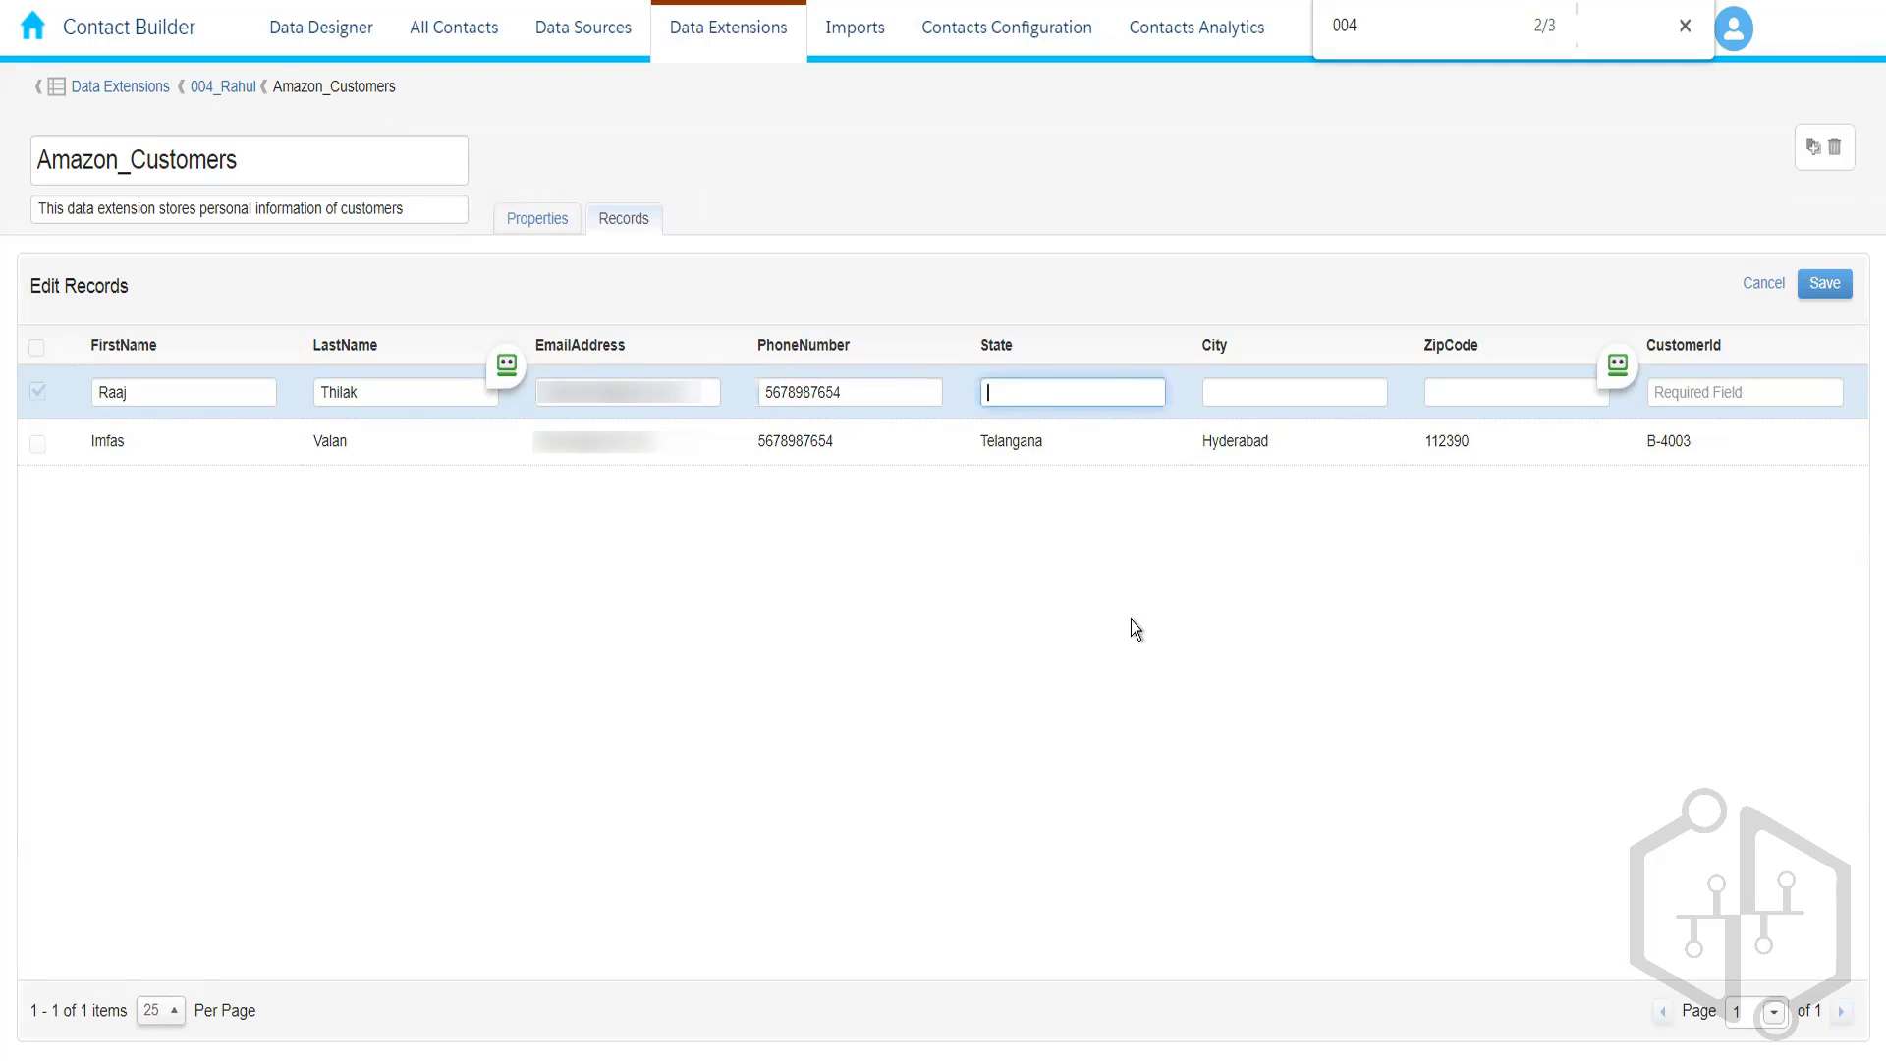
{"action": "type", "text": "Delhi"}
{"action": "key", "text": "Tab"}
{"action": "type", "text": "New "}
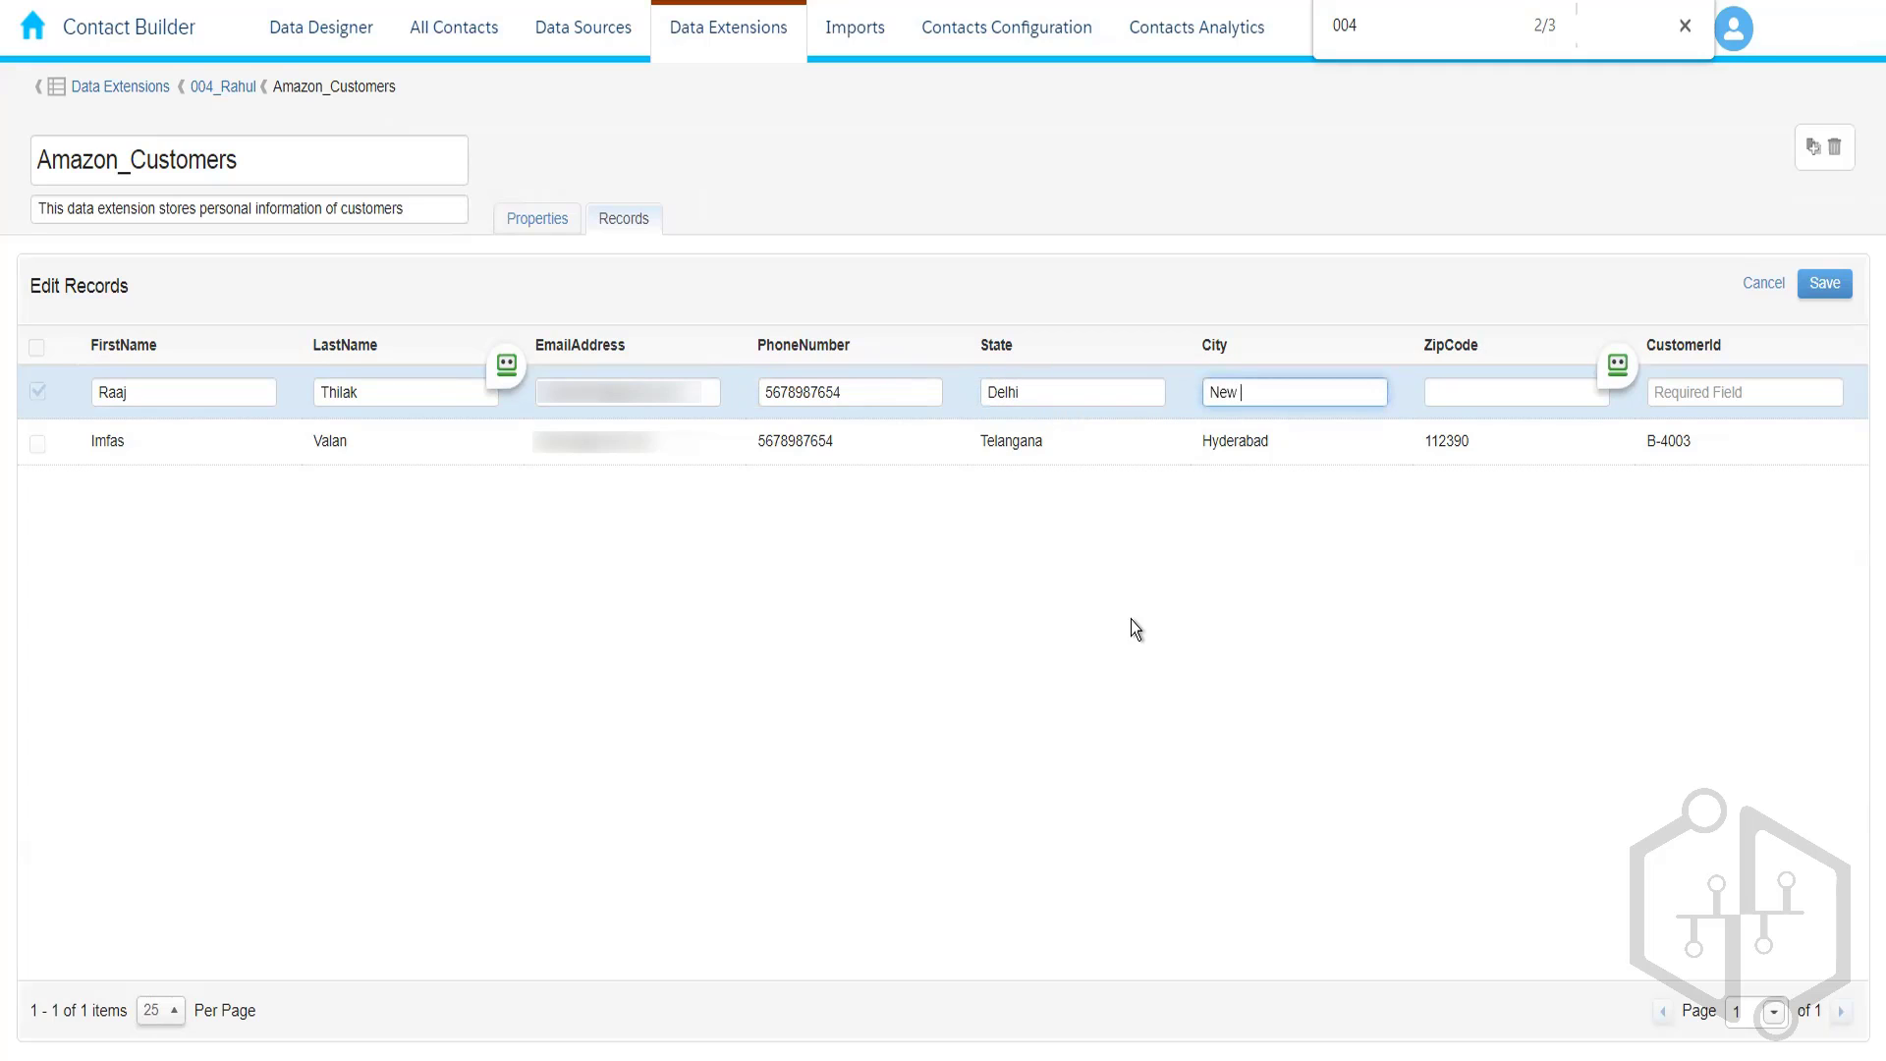
{"action": "type", "text": "Delhi"}
{"action": "left_click", "coordinate": [1463, 392]}
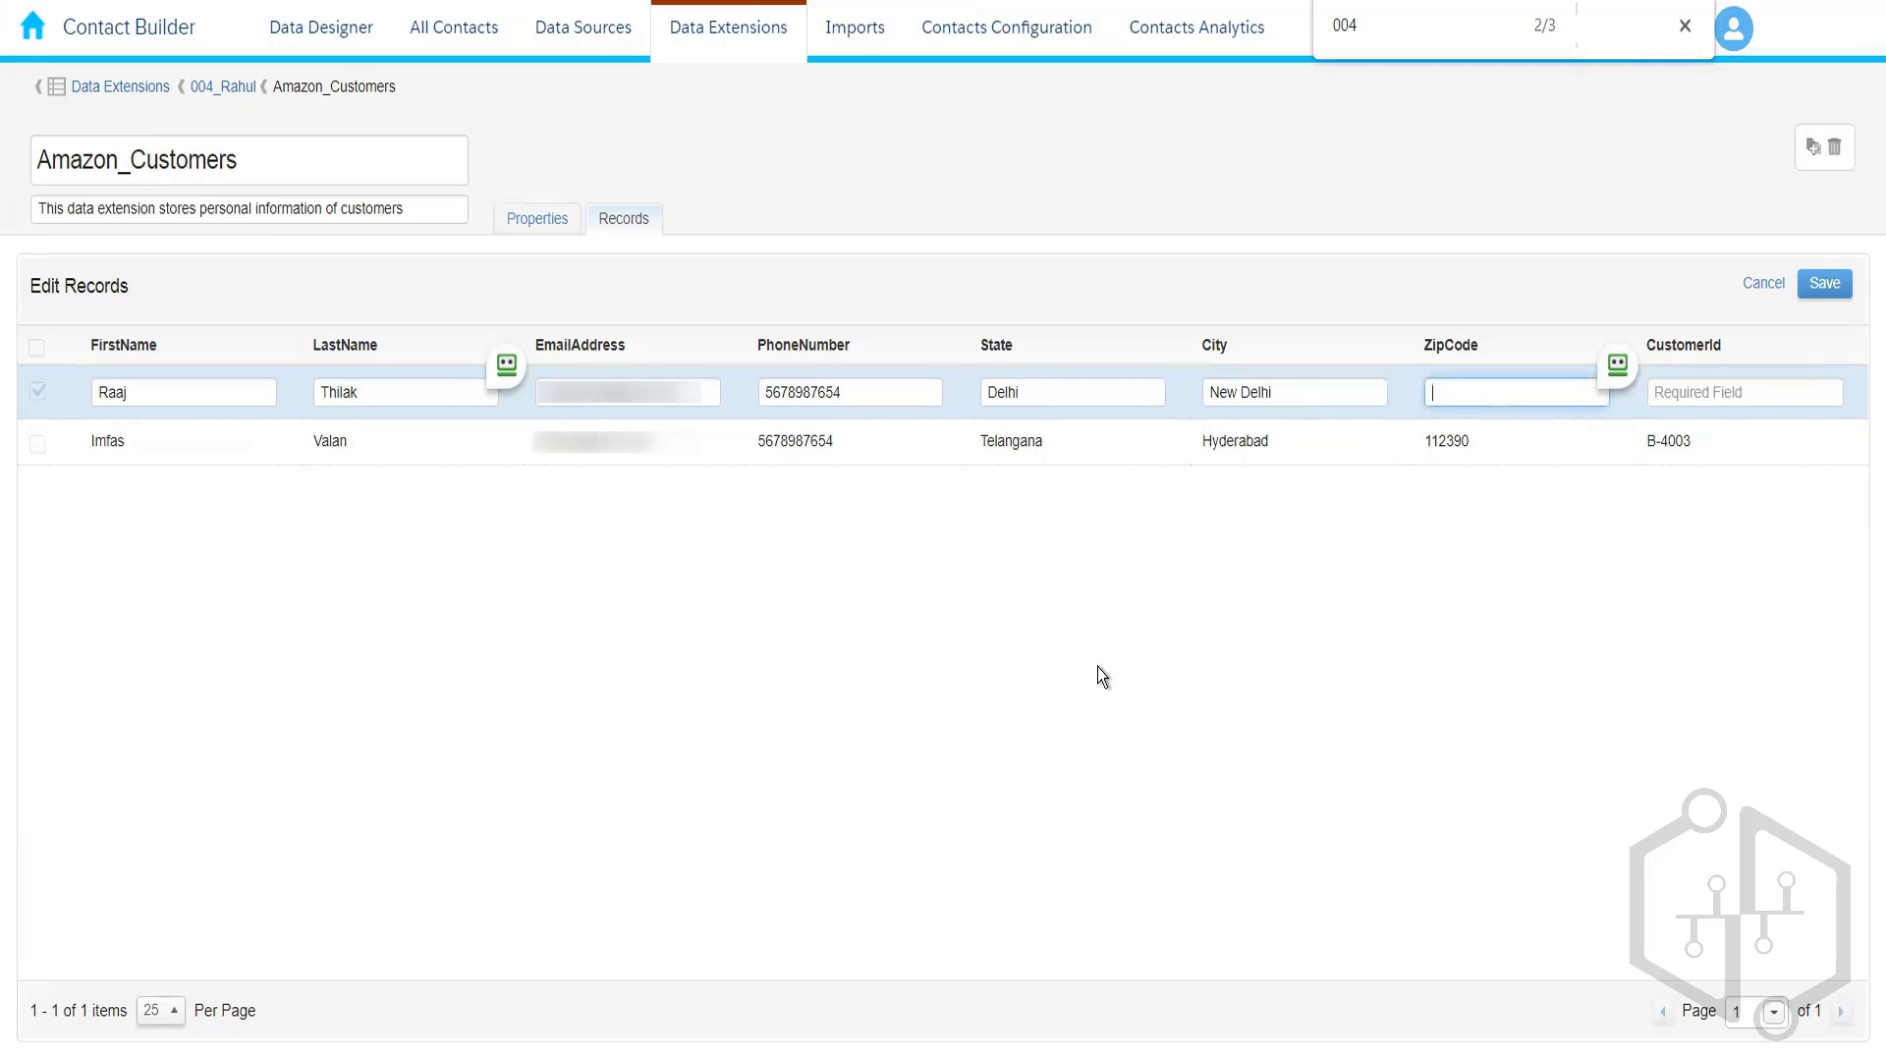
{"action": "type", "text": "876543"}
{"action": "left_click", "coordinate": [1695, 393]}
{"action": "type", "text": "B-"}
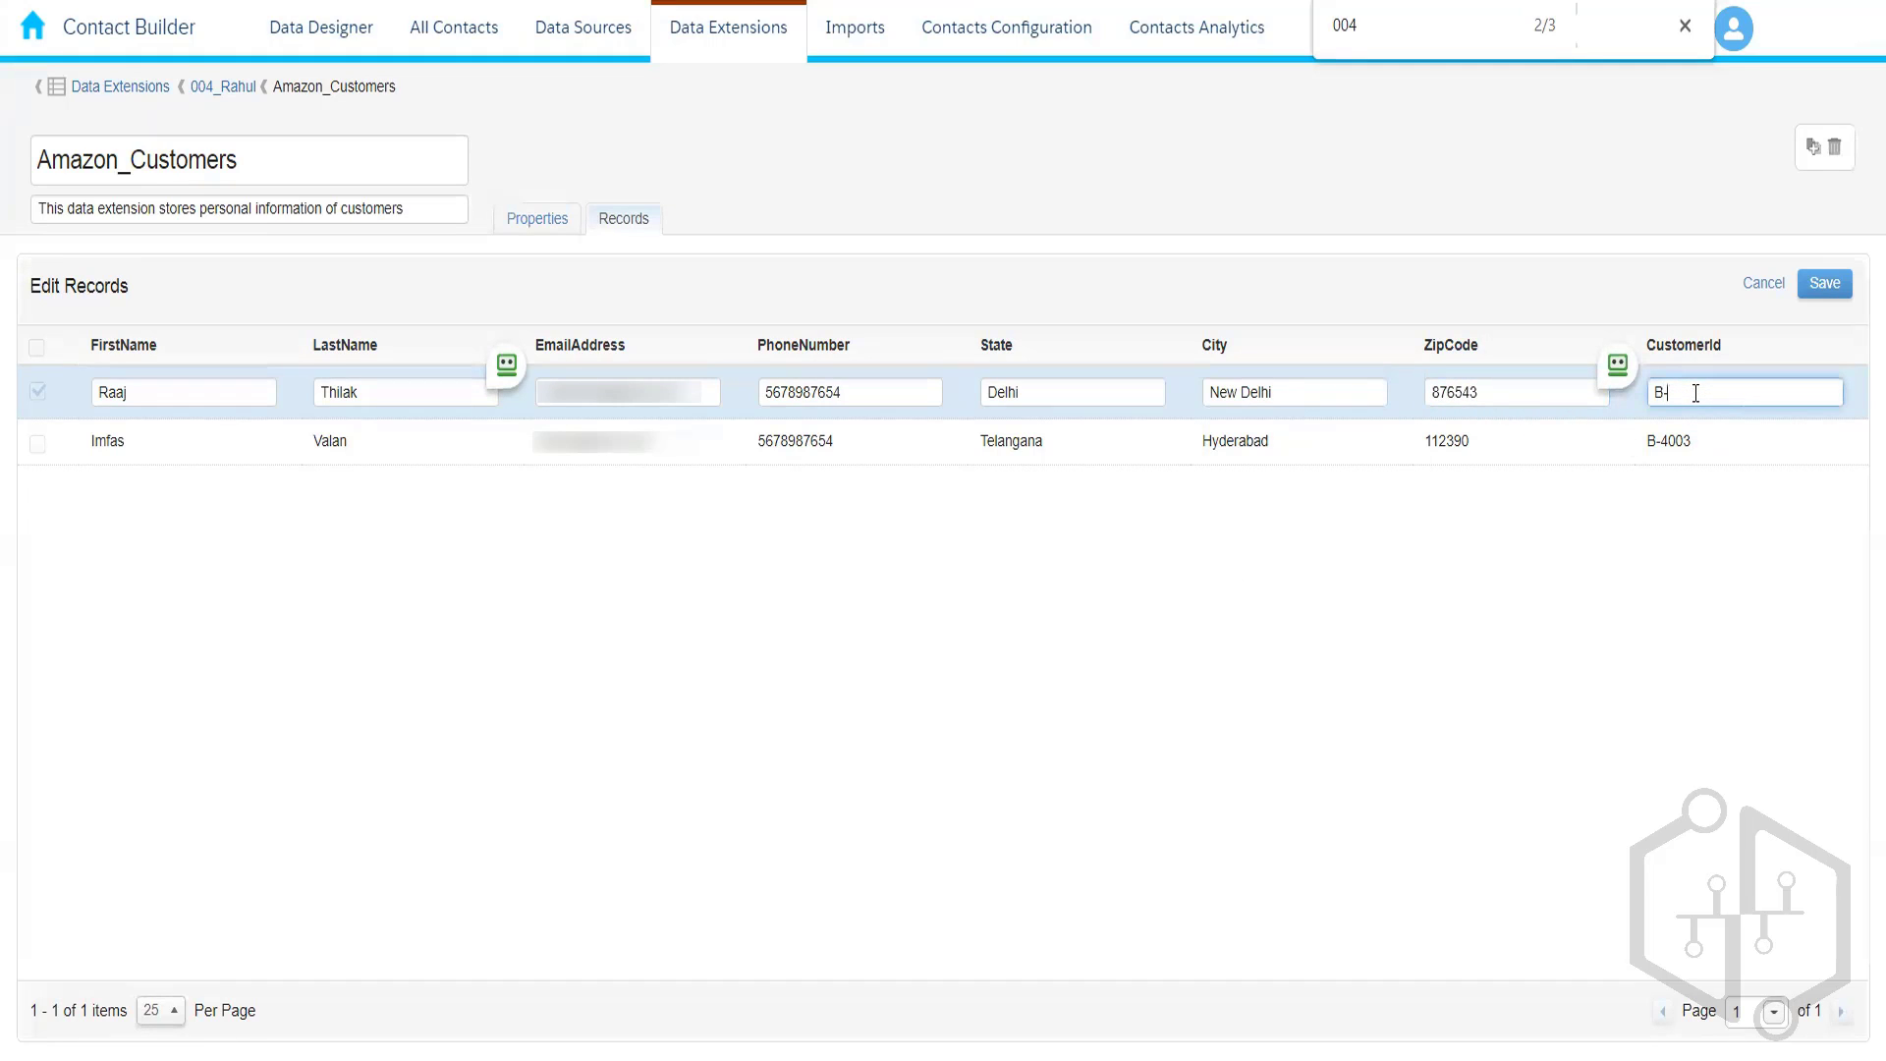
{"action": "type", "text": "4004"}
{"action": "left_click", "coordinate": [1823, 285]}
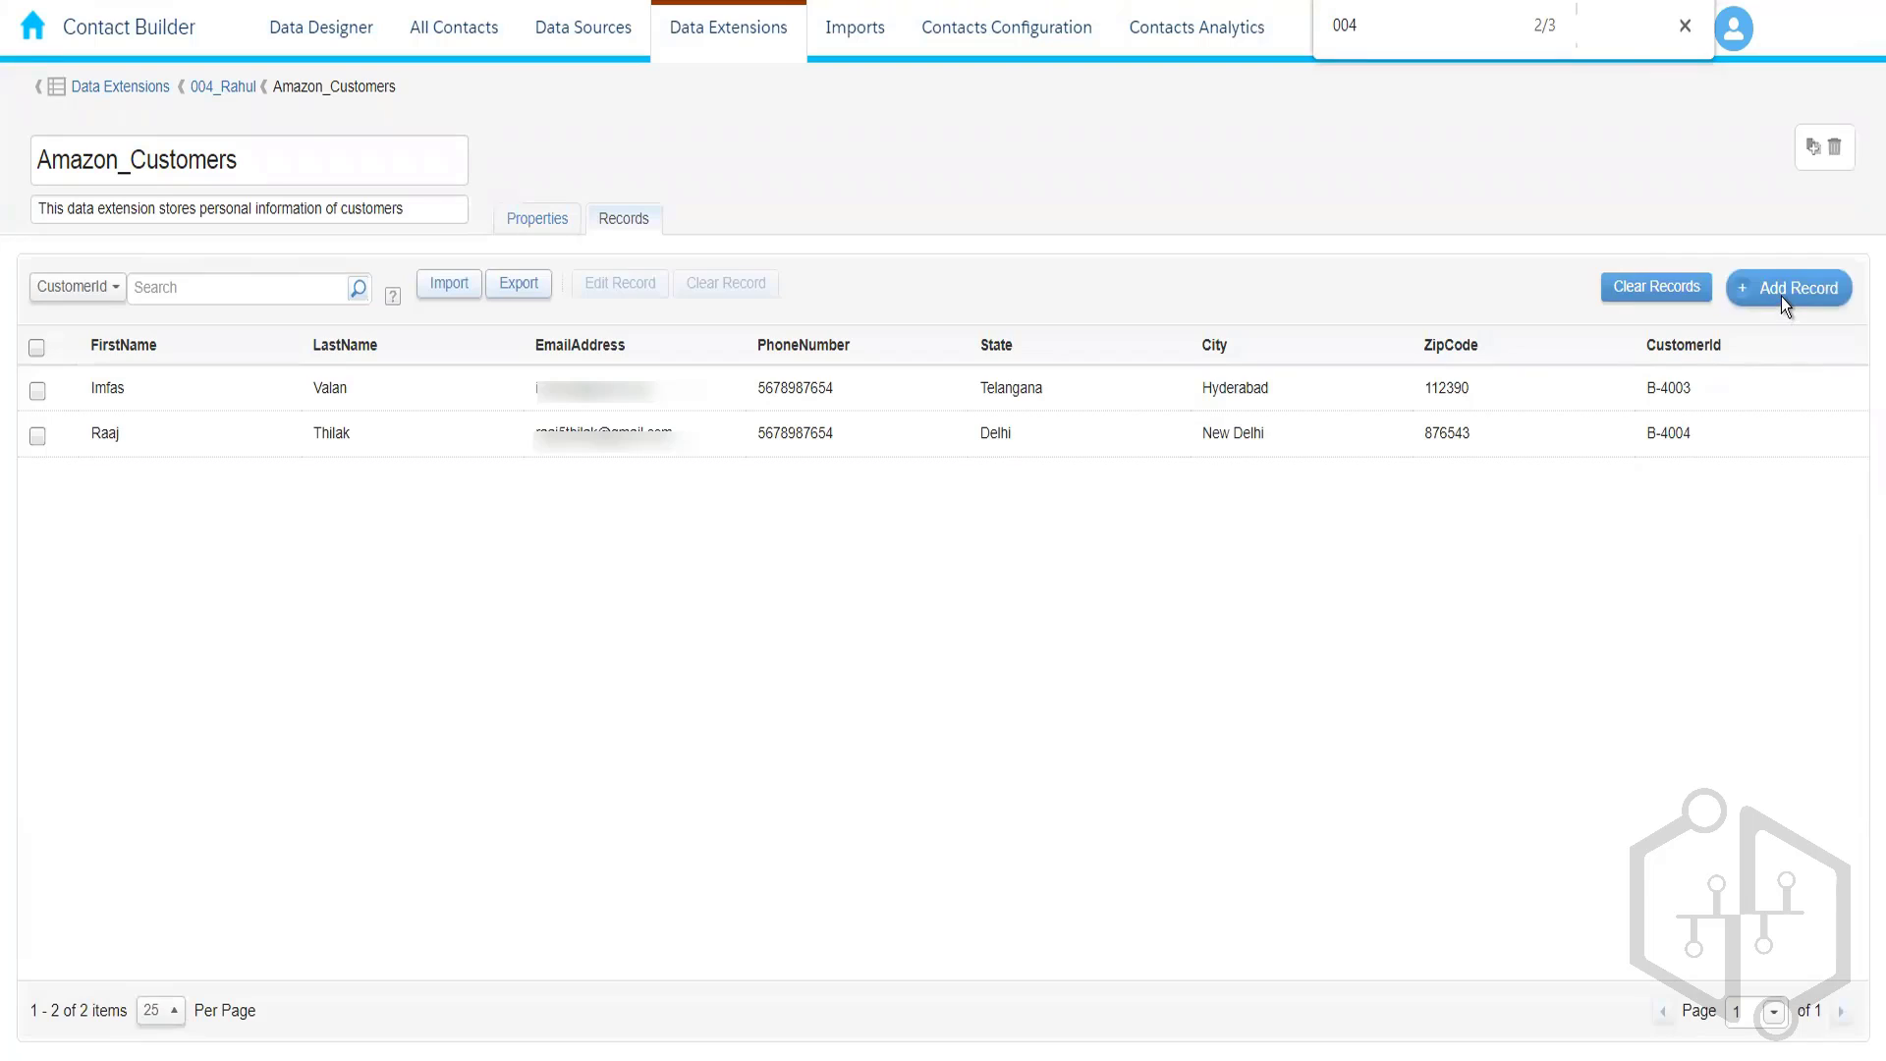
- Start a third record with the customer's first name, last name and phone number
{"action": "left_click", "coordinate": [1786, 288]}
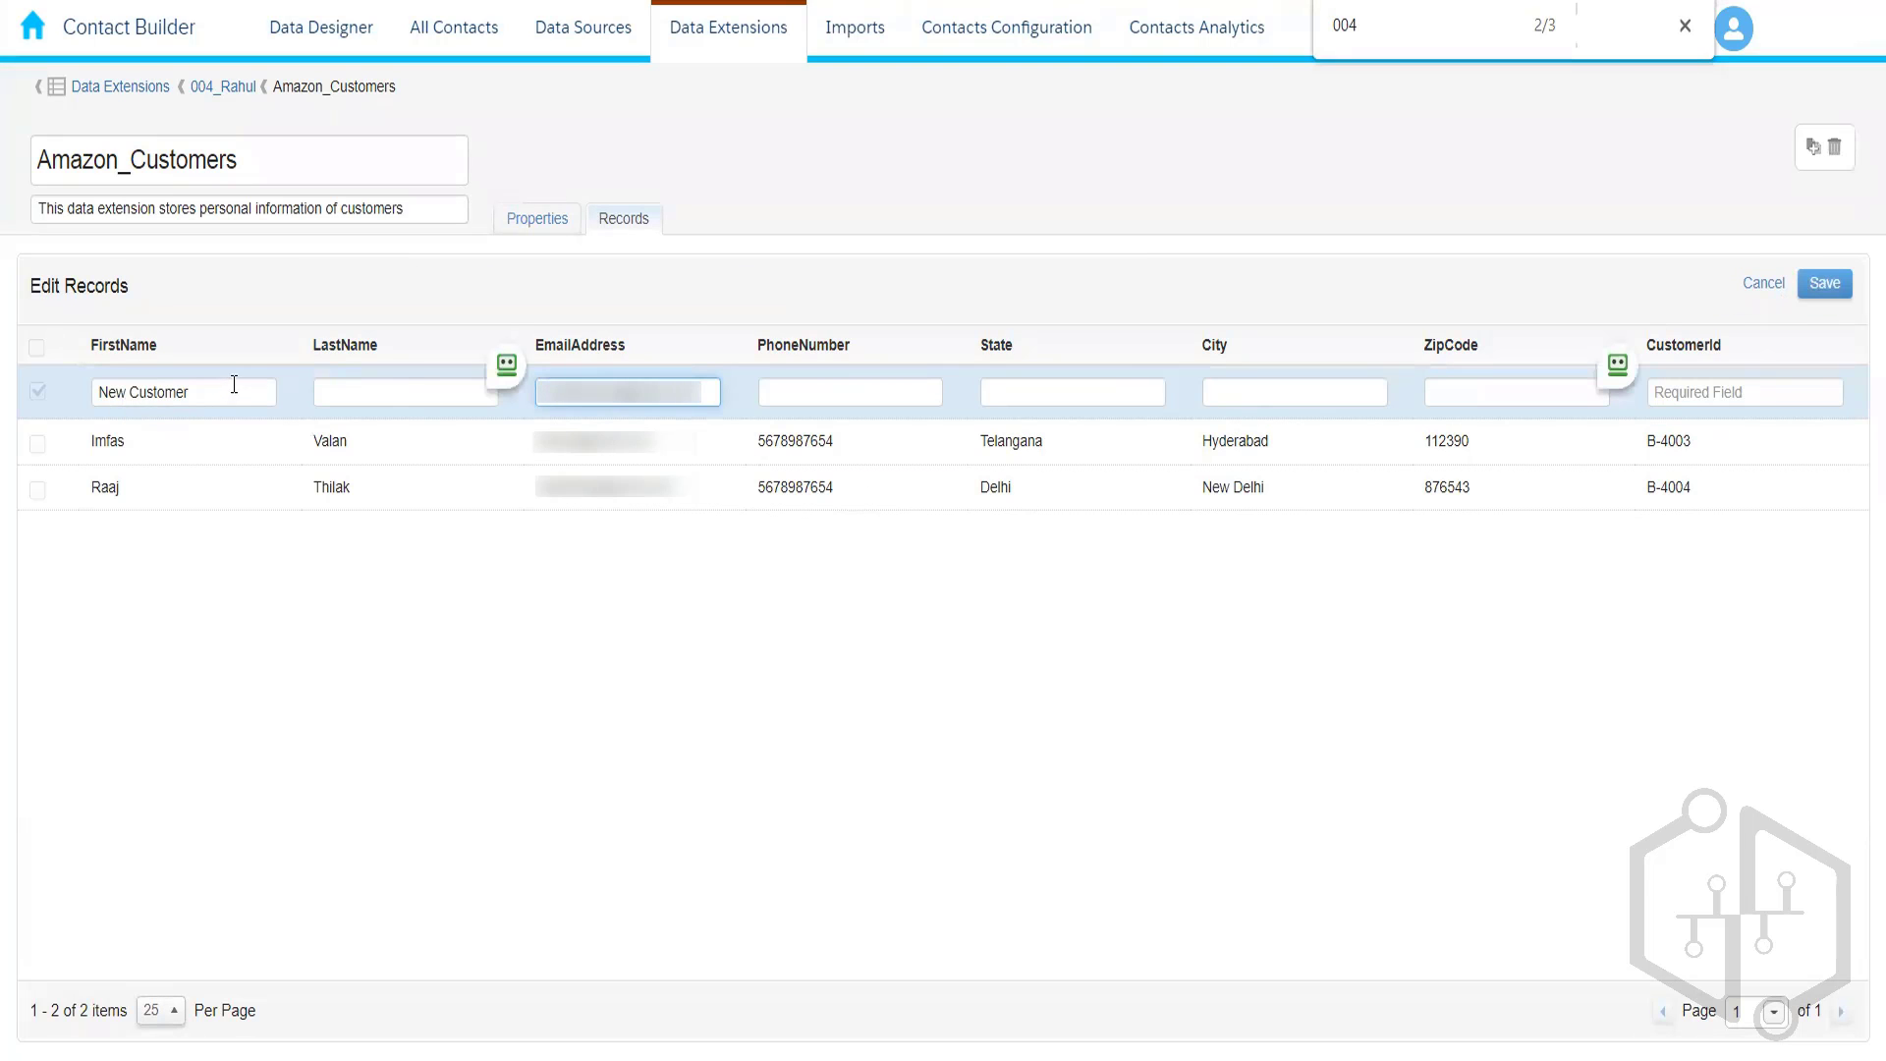
{"action": "left_click_drag", "start_coordinate": [232, 391], "coordinate": [14, 387]}
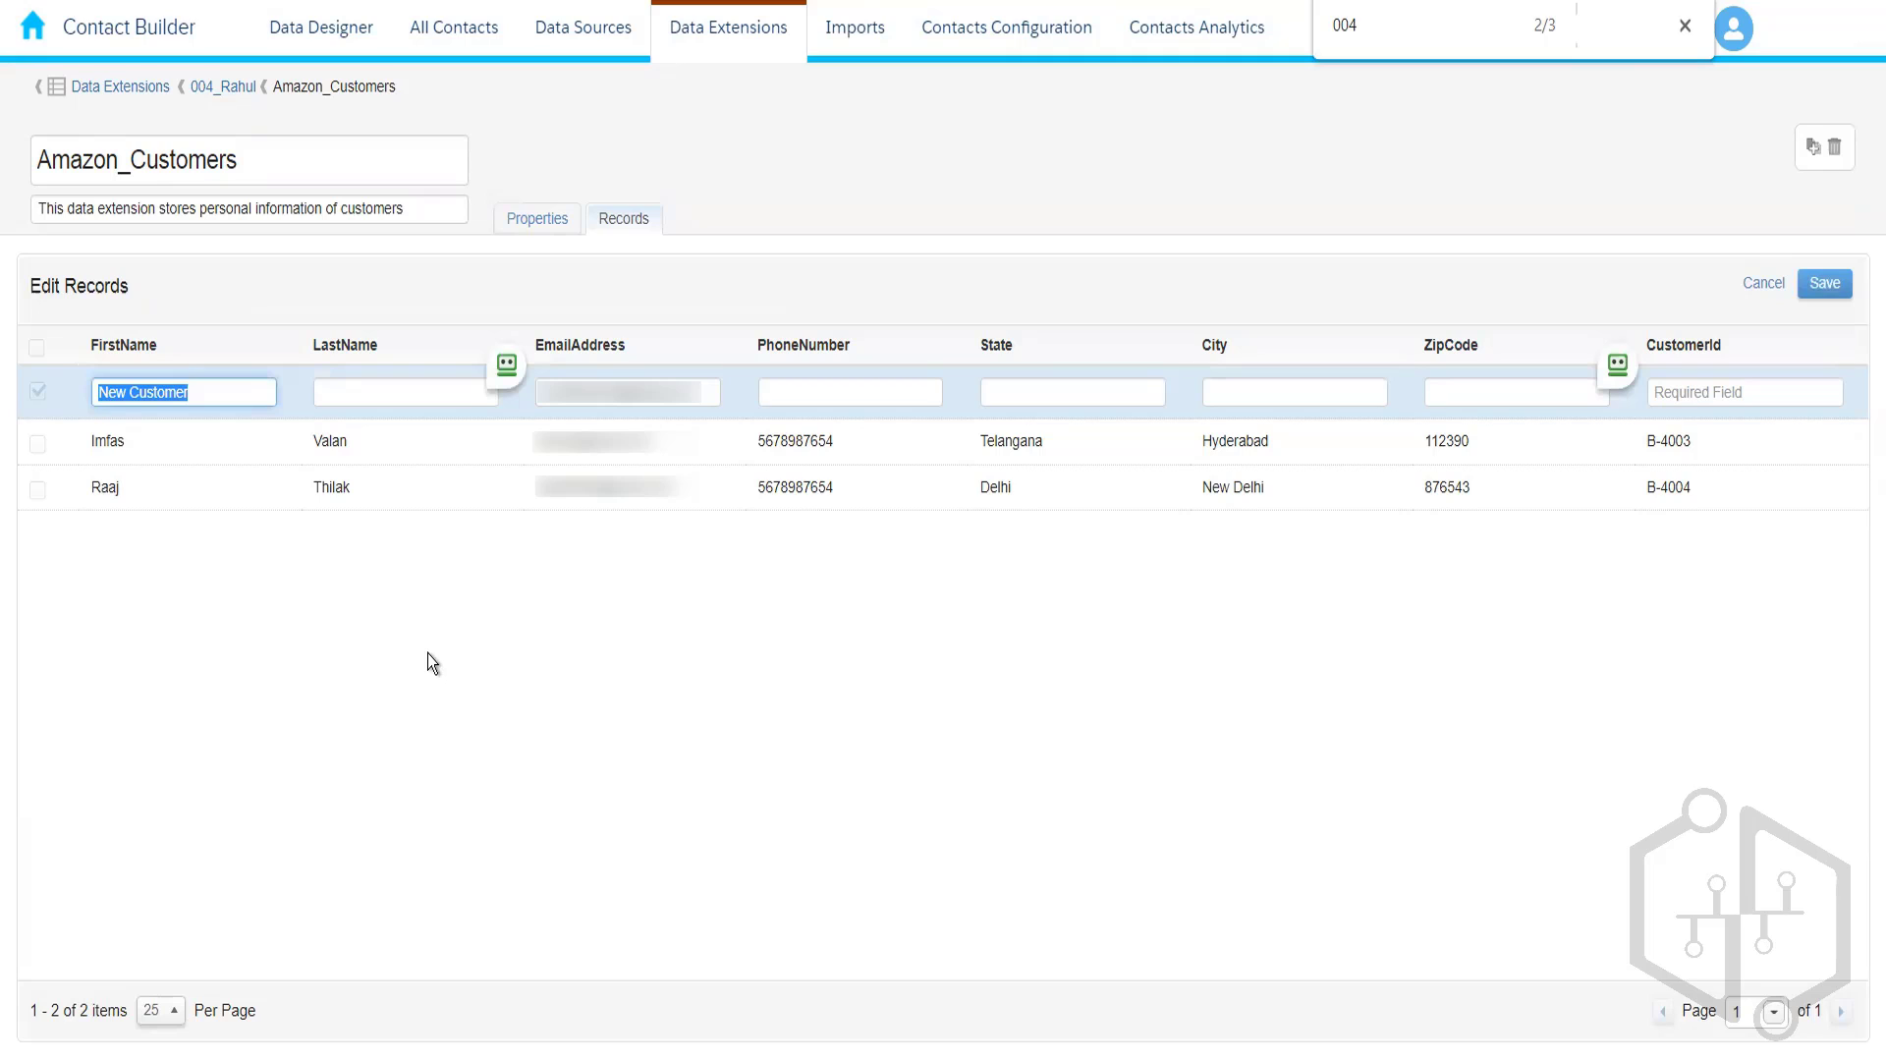
{"action": "key", "text": "Tab"}
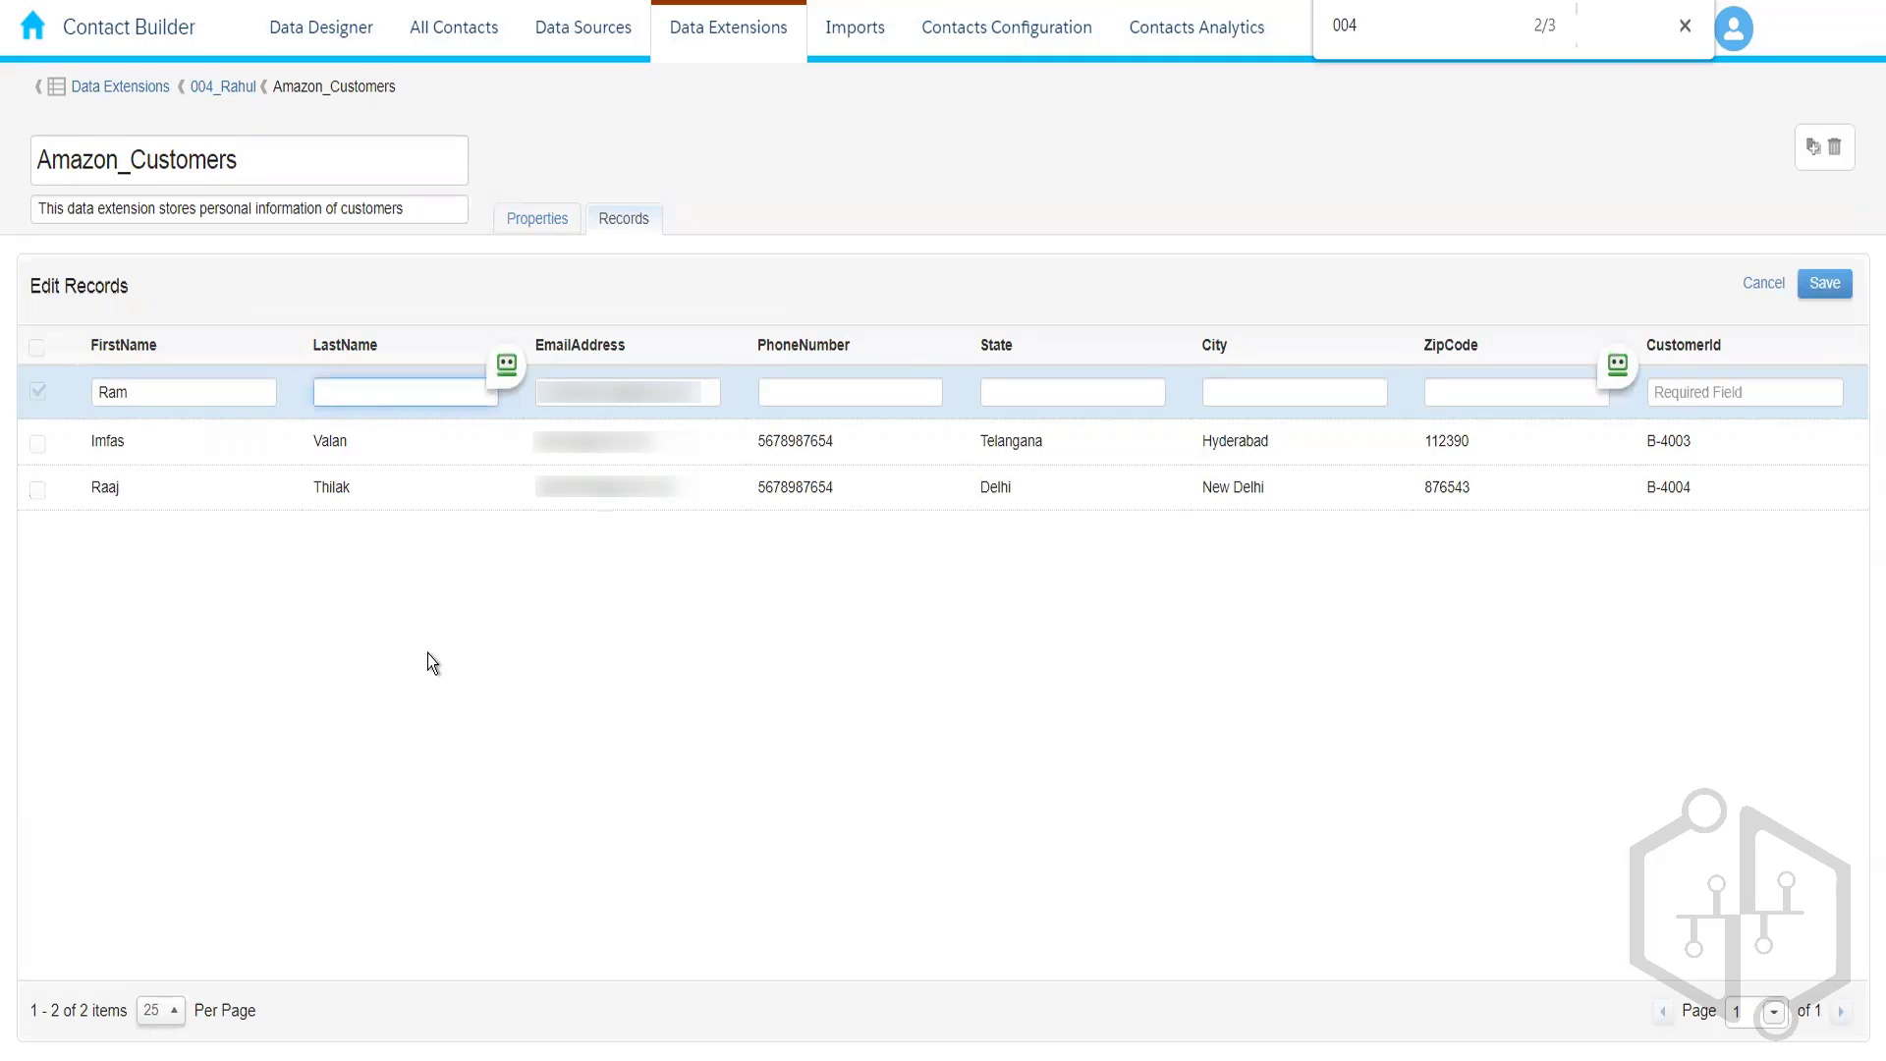
{"action": "left_click", "coordinate": [847, 391]}
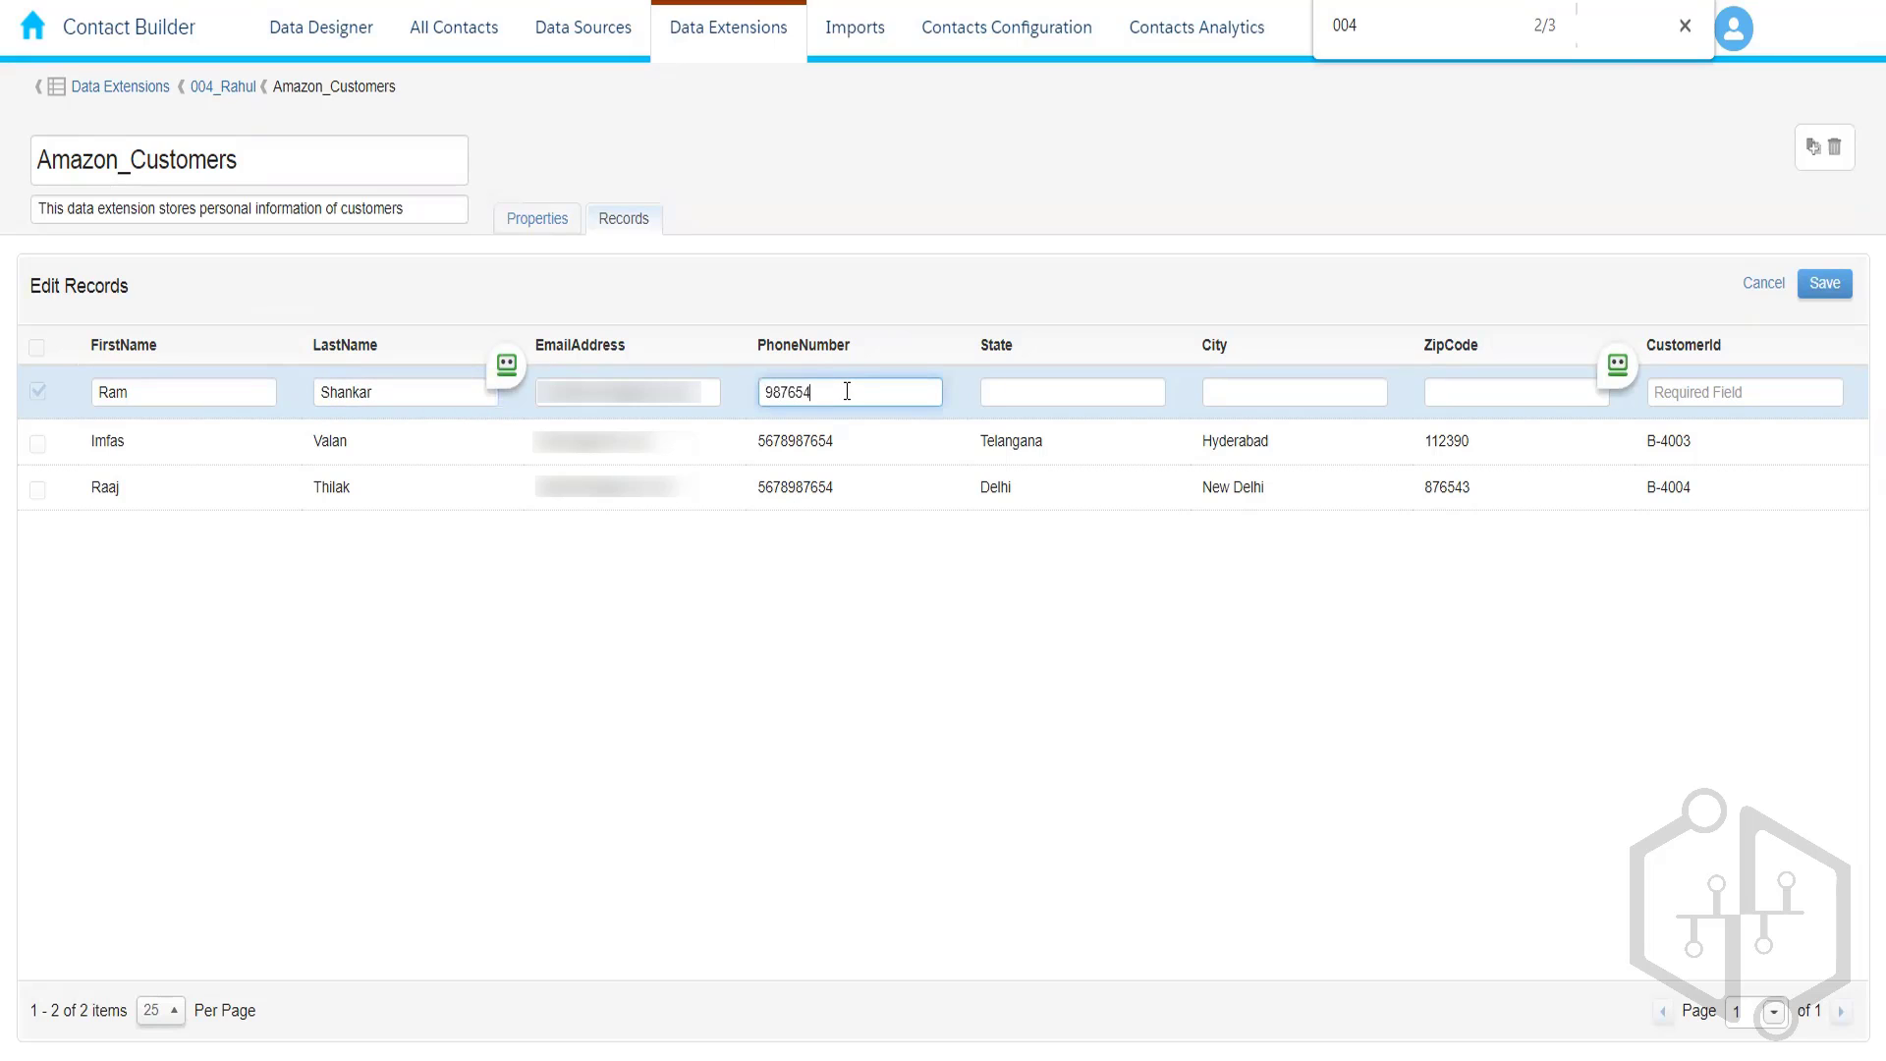
- Enter State Maharashtra and City Pune, then bring up the browser tab's menu
{"action": "left_click", "coordinate": [1037, 391]}
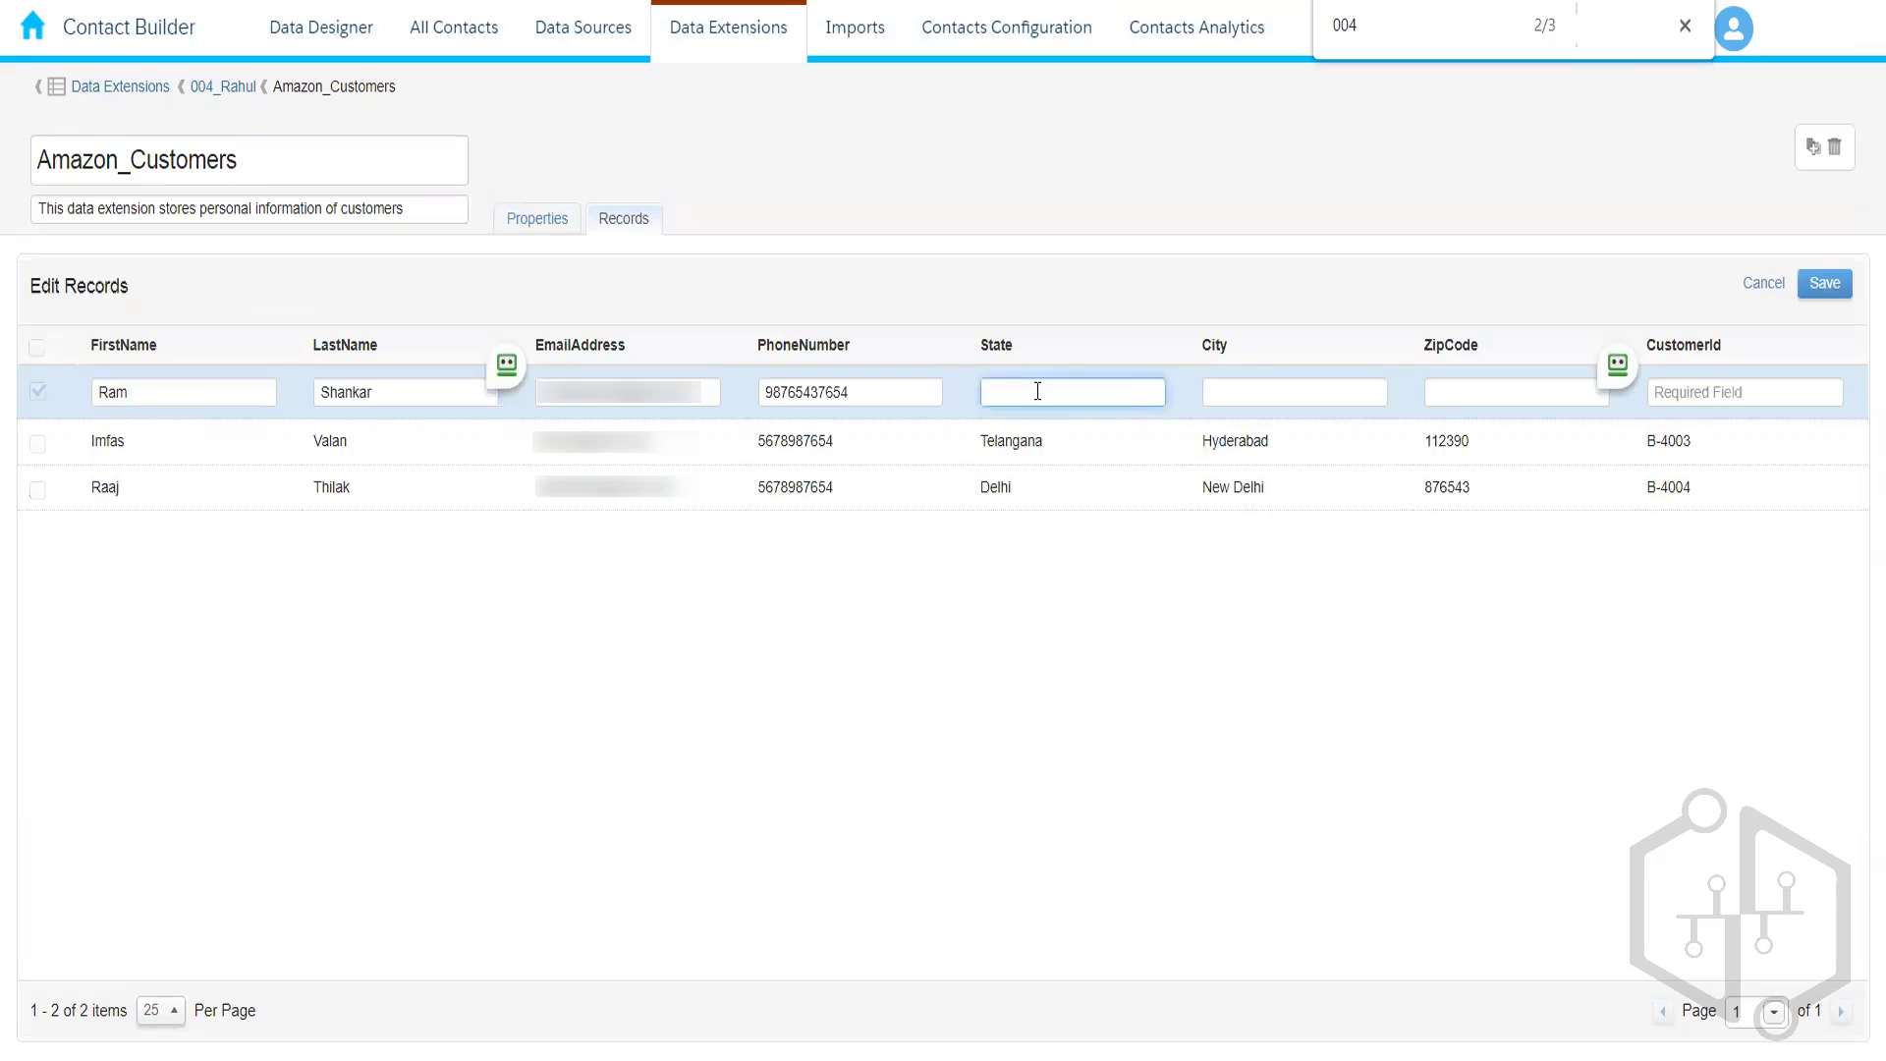
{"action": "type", "text": "Maharashtra"}
{"action": "left_click", "coordinate": [1249, 397]}
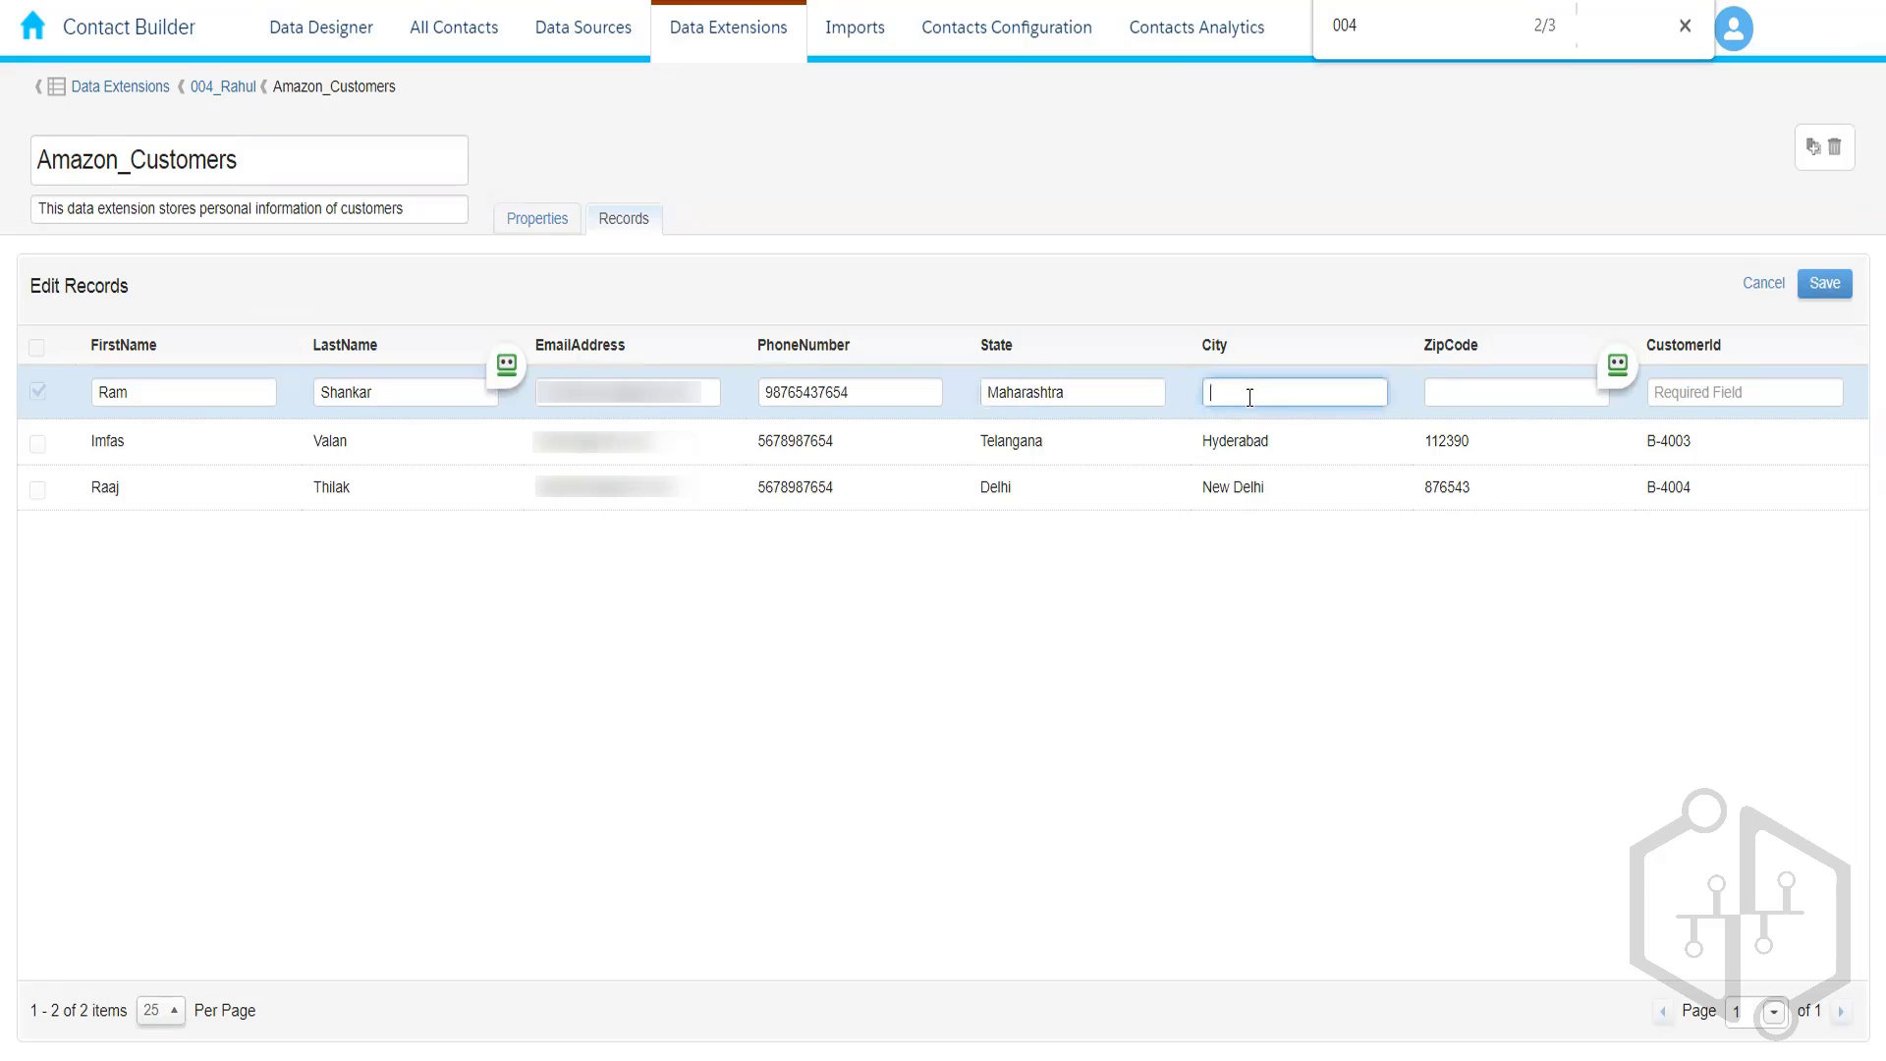
{"action": "type", "text": "Pune"}
{"action": "left_click", "coordinate": [1474, 396]}
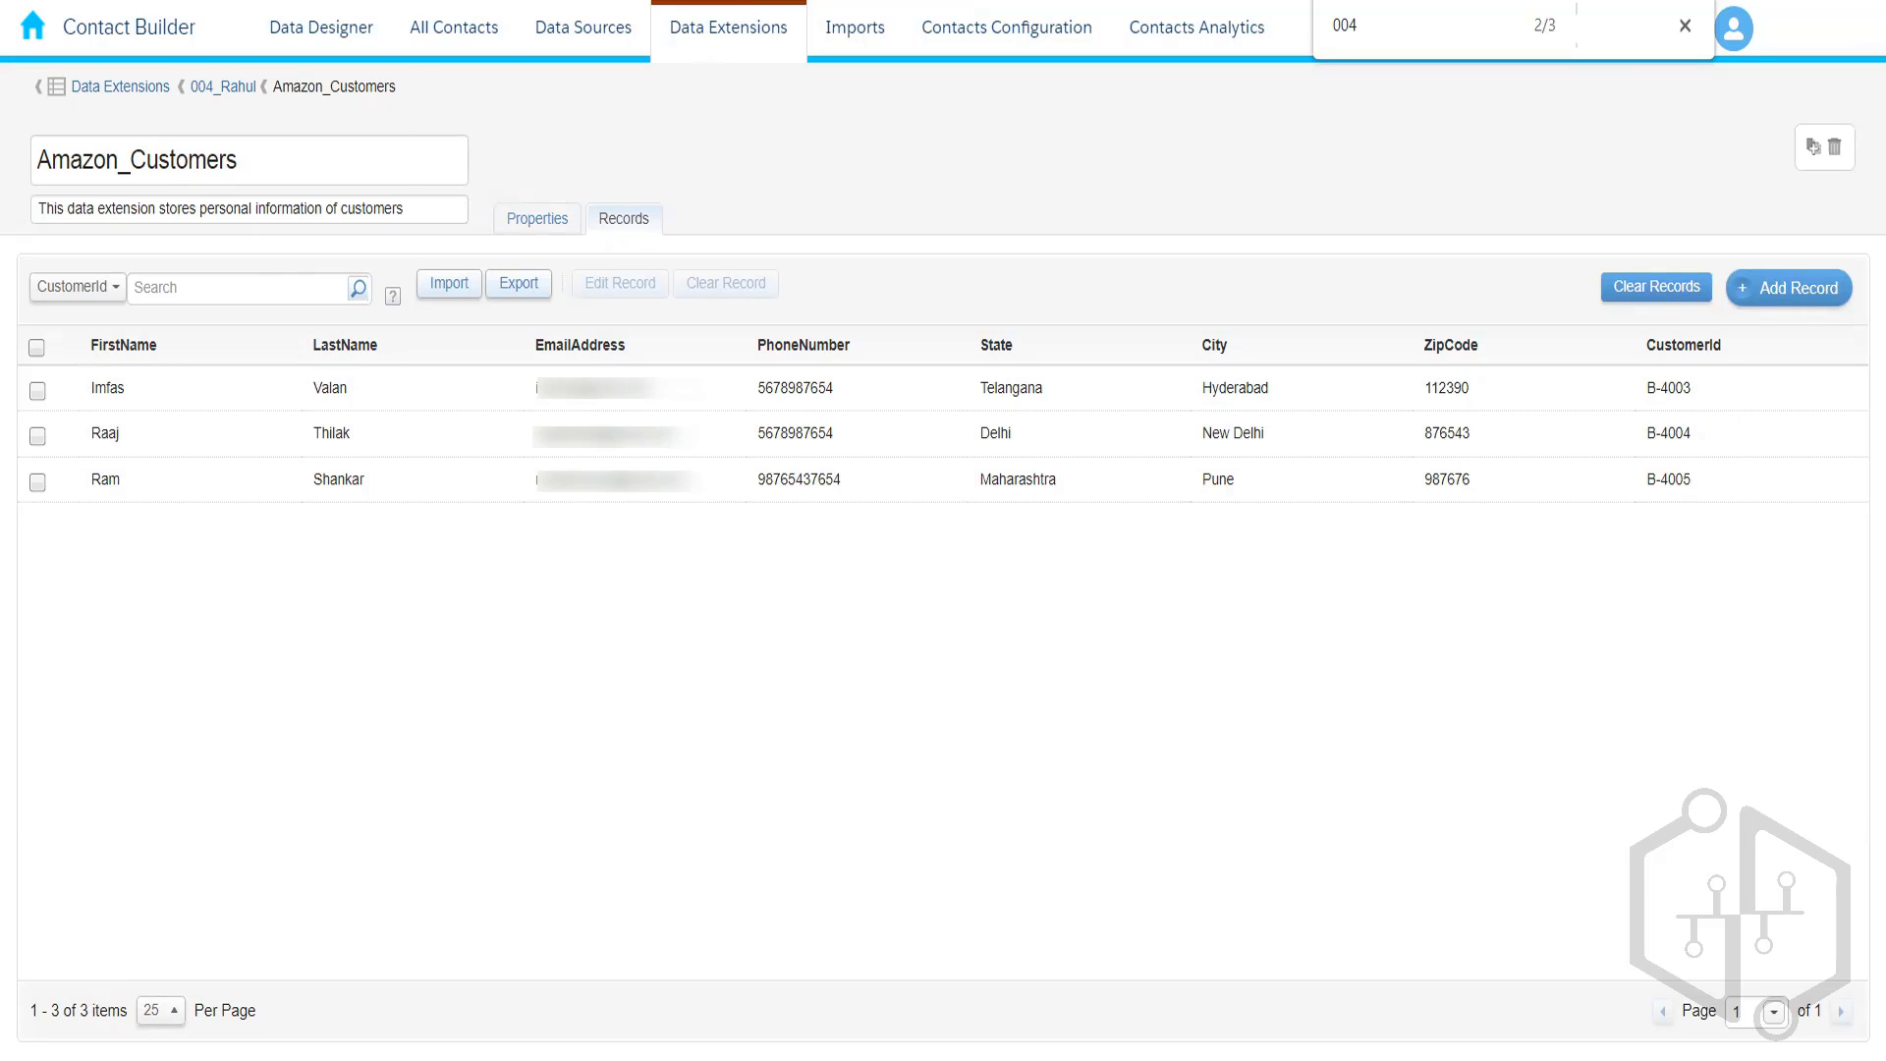
{"action": "right_click", "coordinate": [133, 0]}
- Duplicate the browser tab and go to Email Studio's Subscribers > Data Extensions list
{"action": "left_click", "coordinate": [231, 130]}
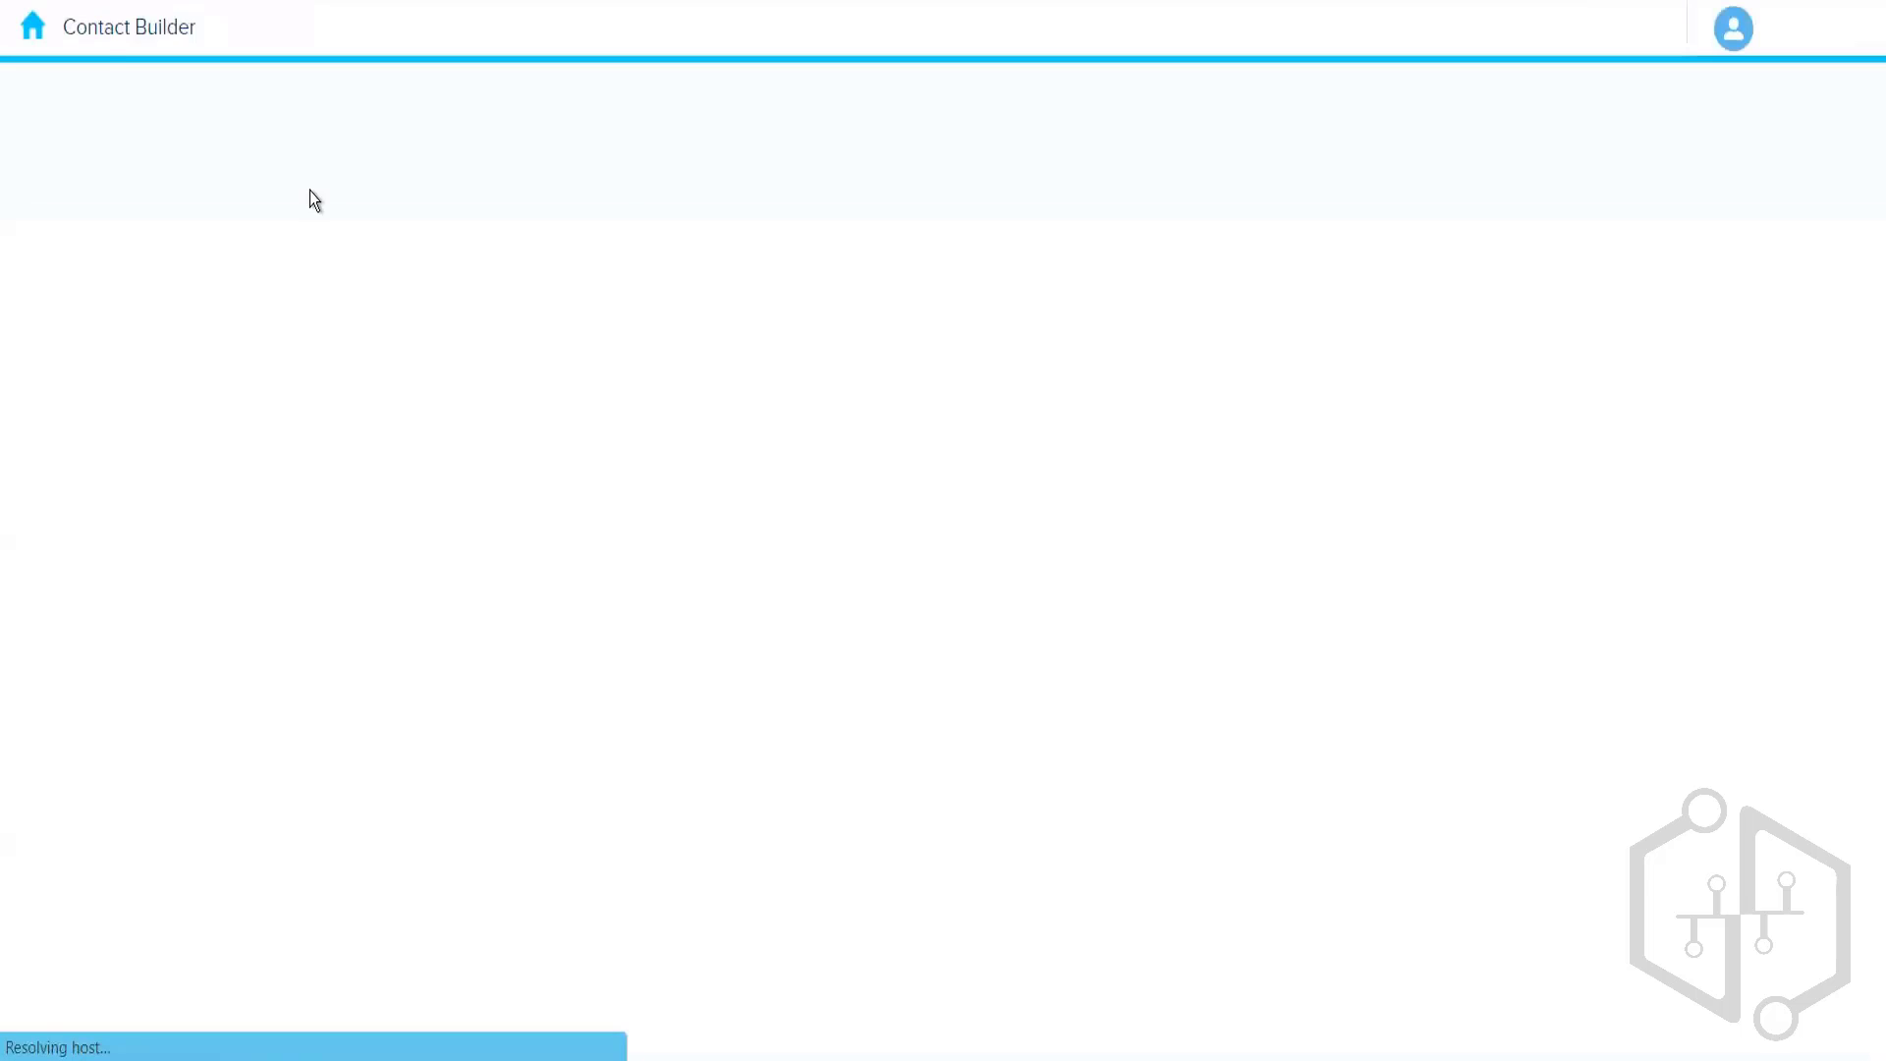
{"action": "left_click", "coordinate": [42, 46]}
{"action": "mouse_move", "coordinate": [484, 218]}
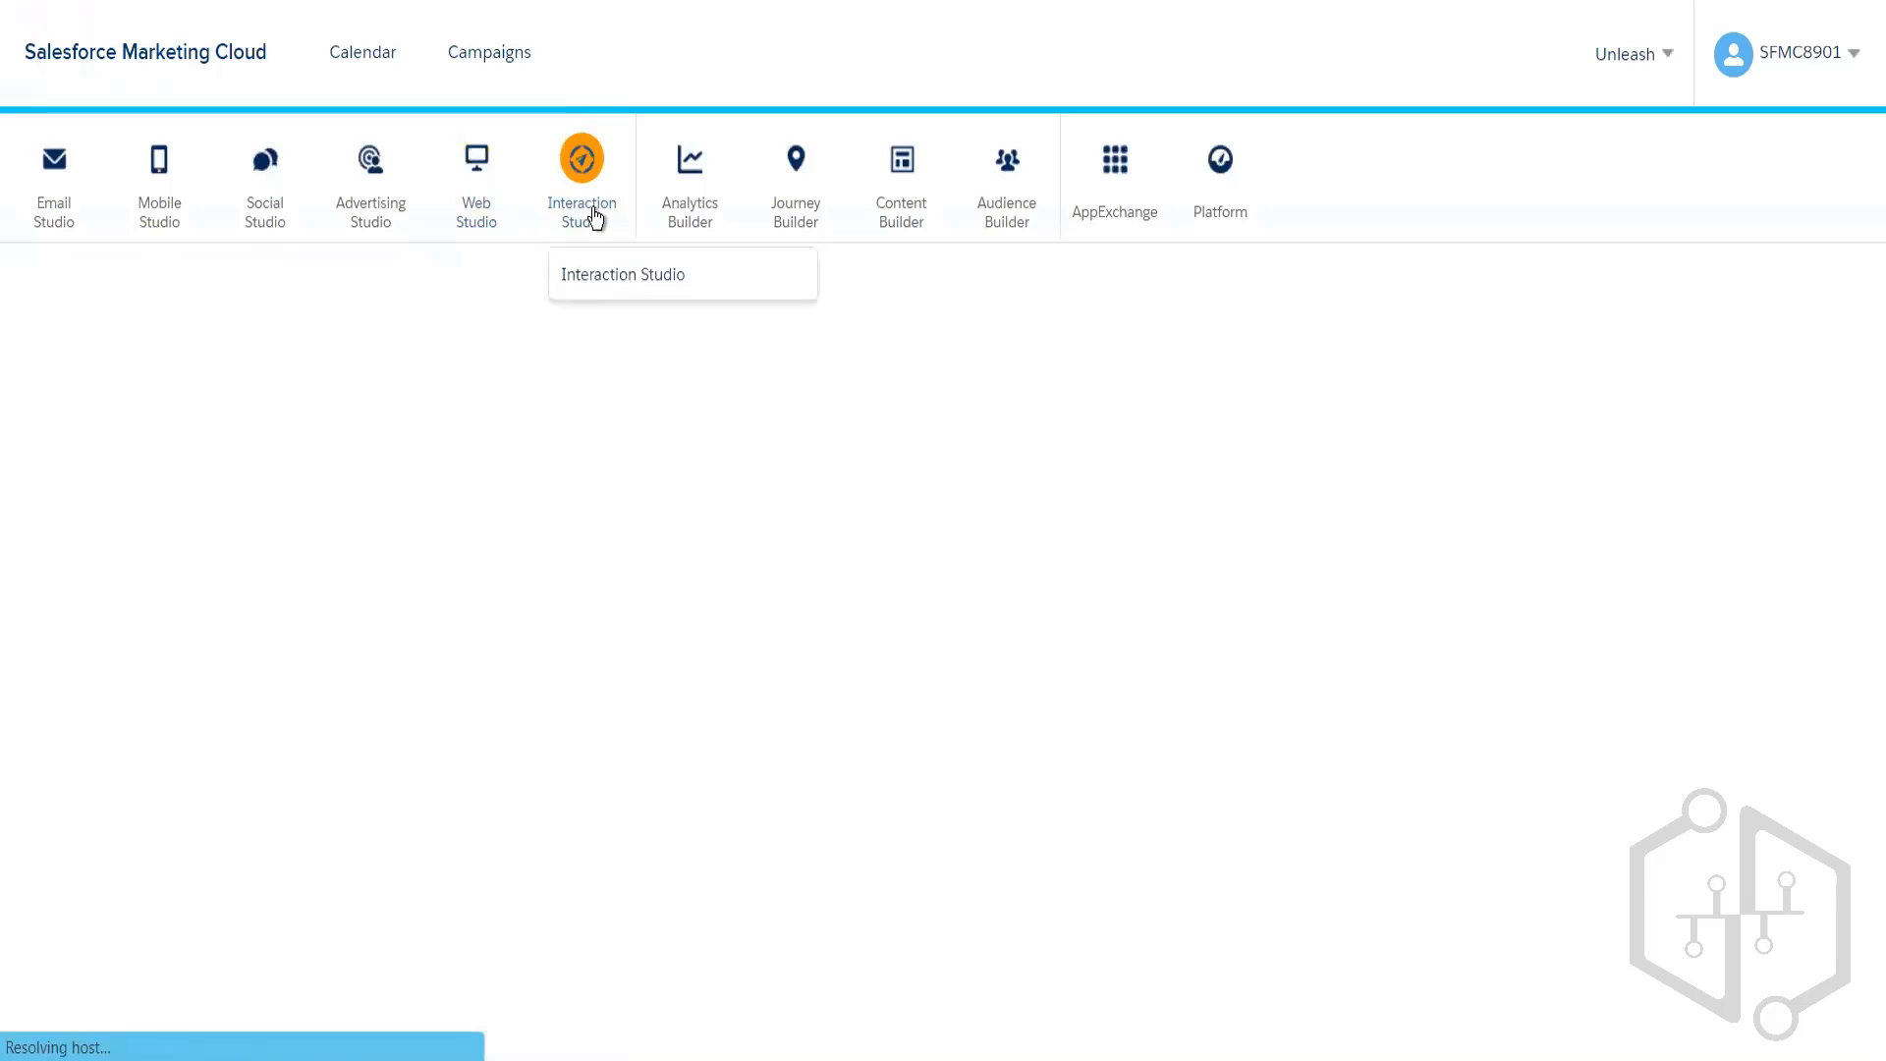
{"action": "mouse_move", "coordinate": [67, 208]}
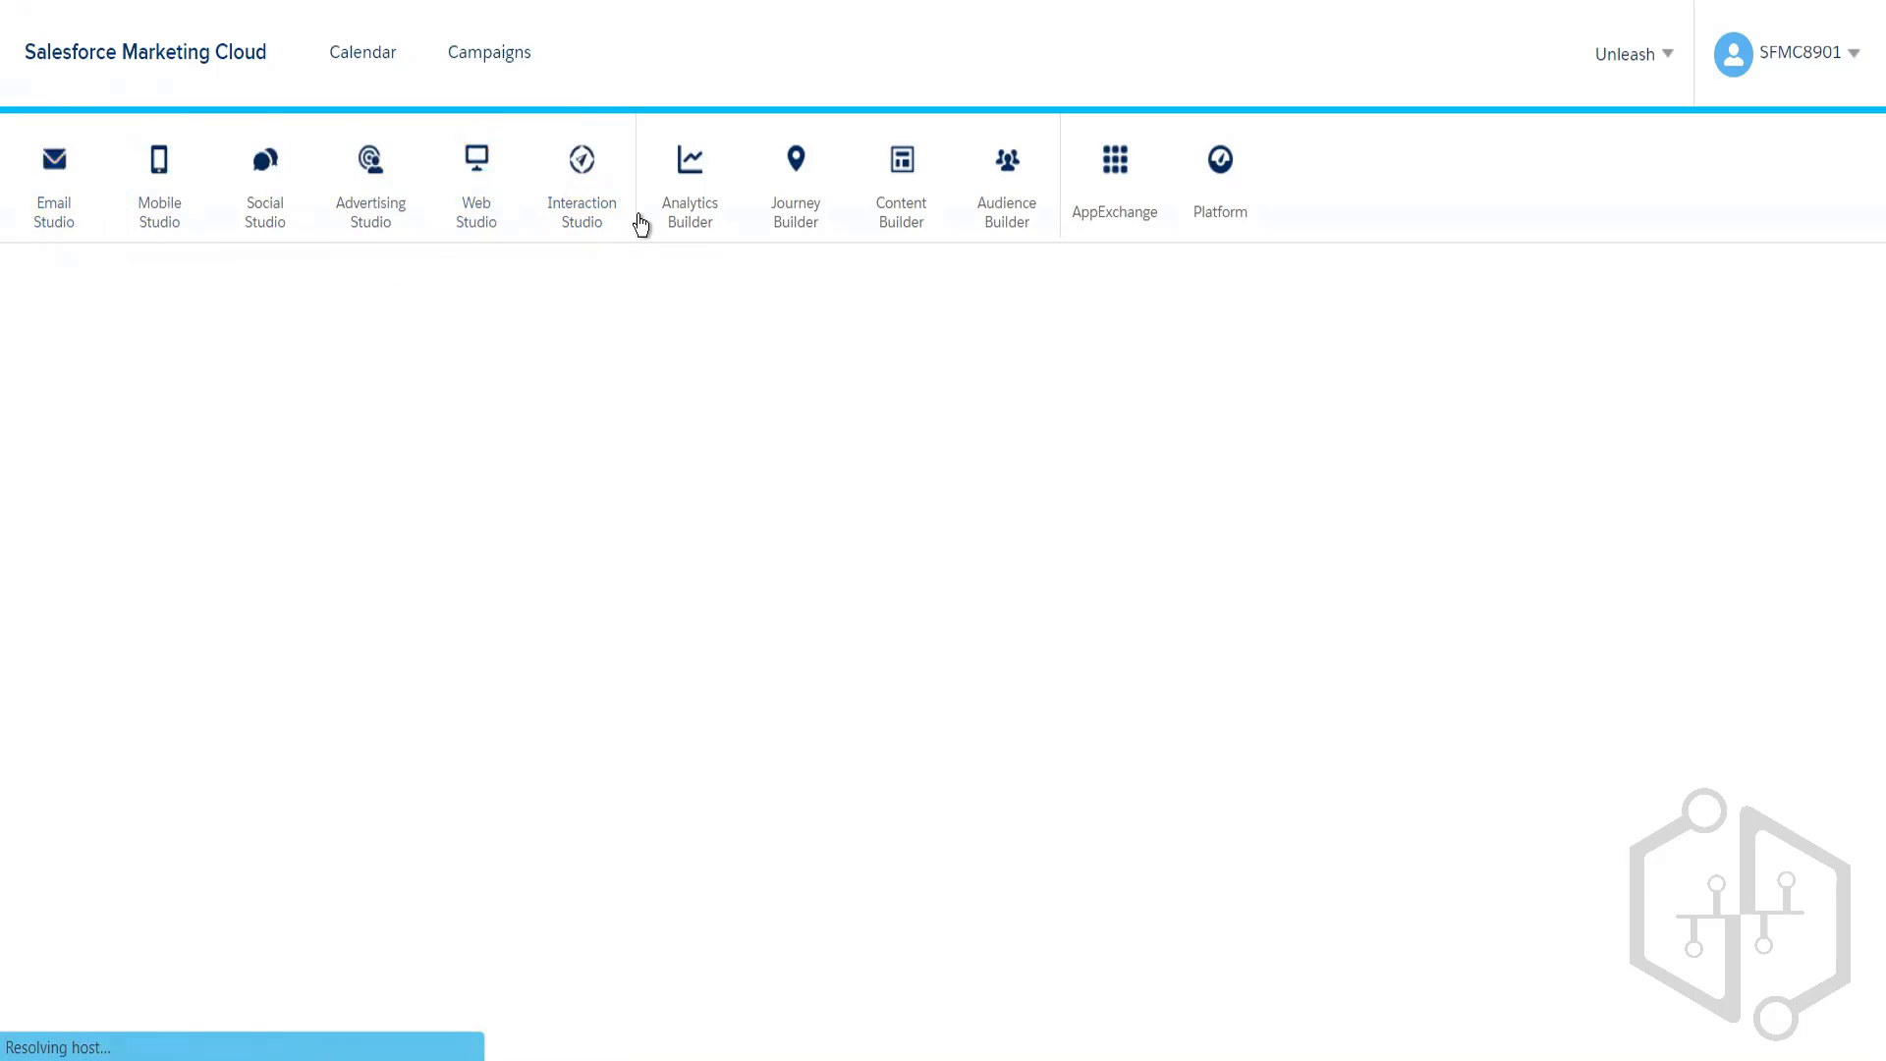
{"action": "mouse_move", "coordinate": [795, 218]}
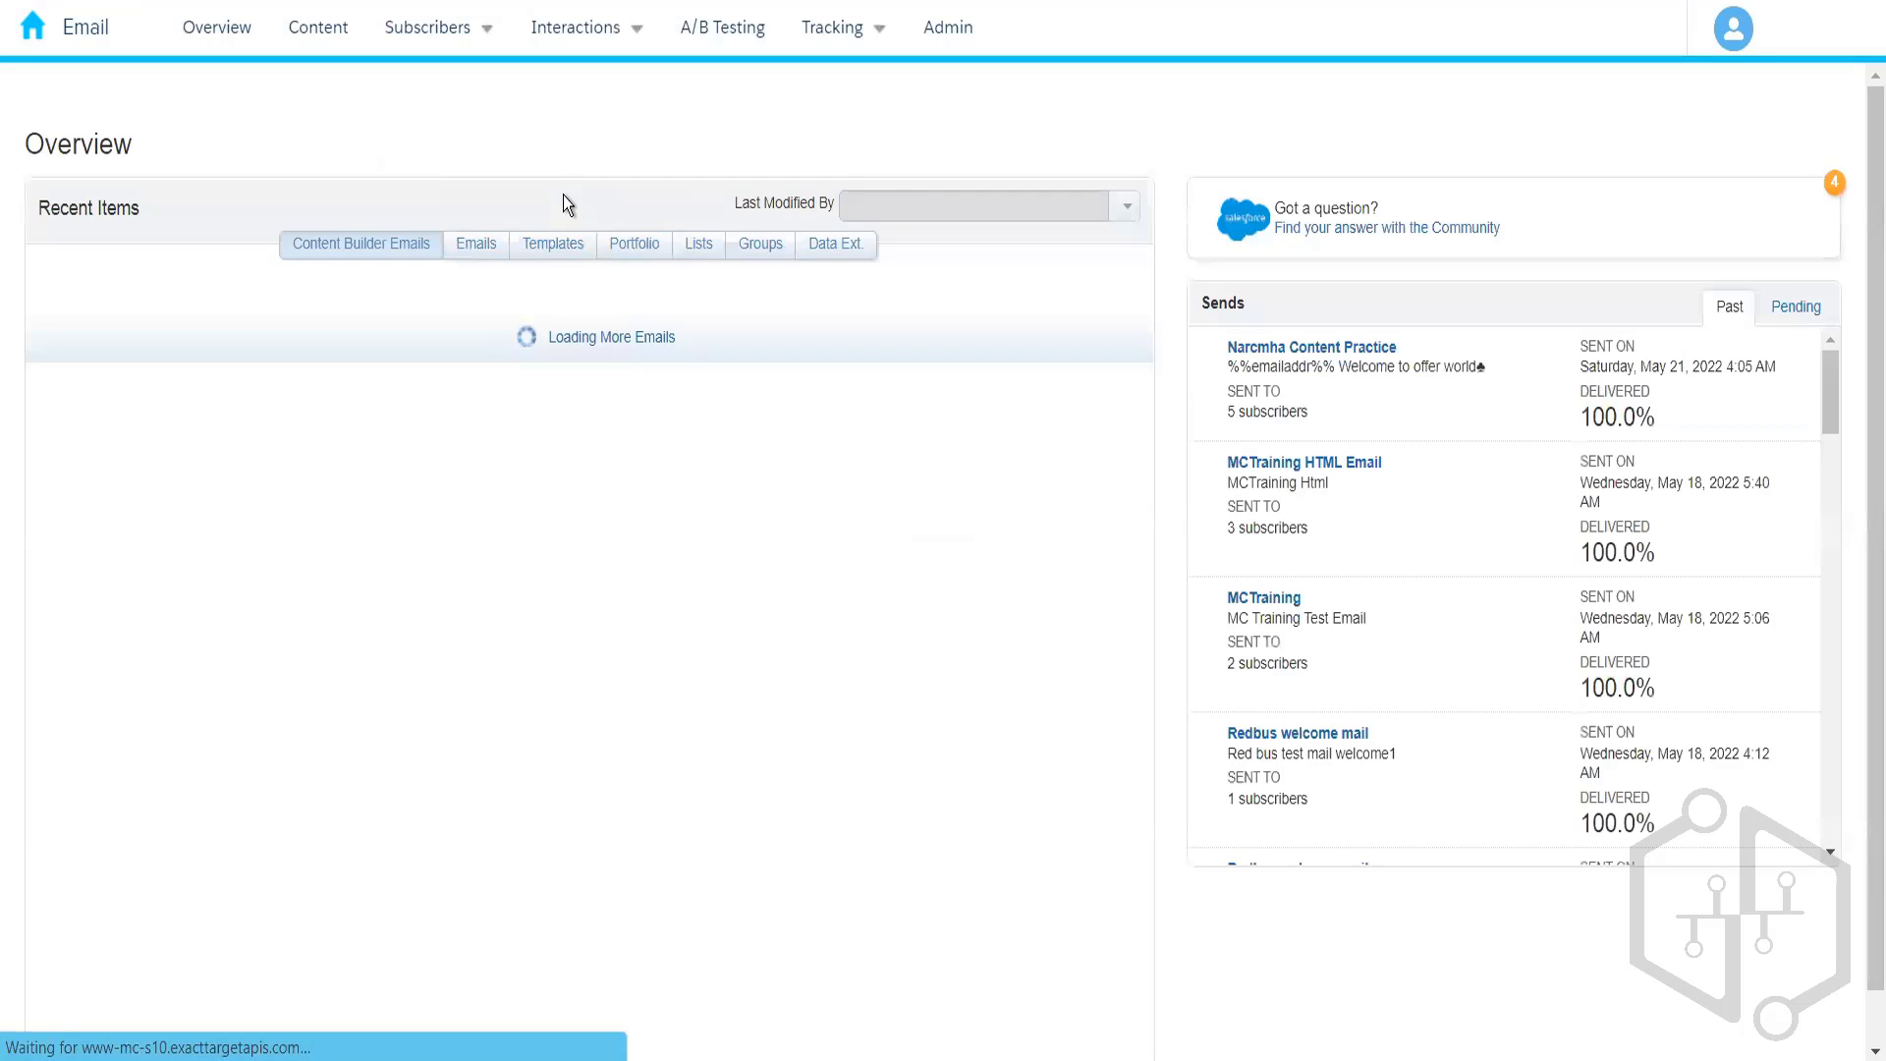
{"action": "left_click", "coordinate": [454, 30]}
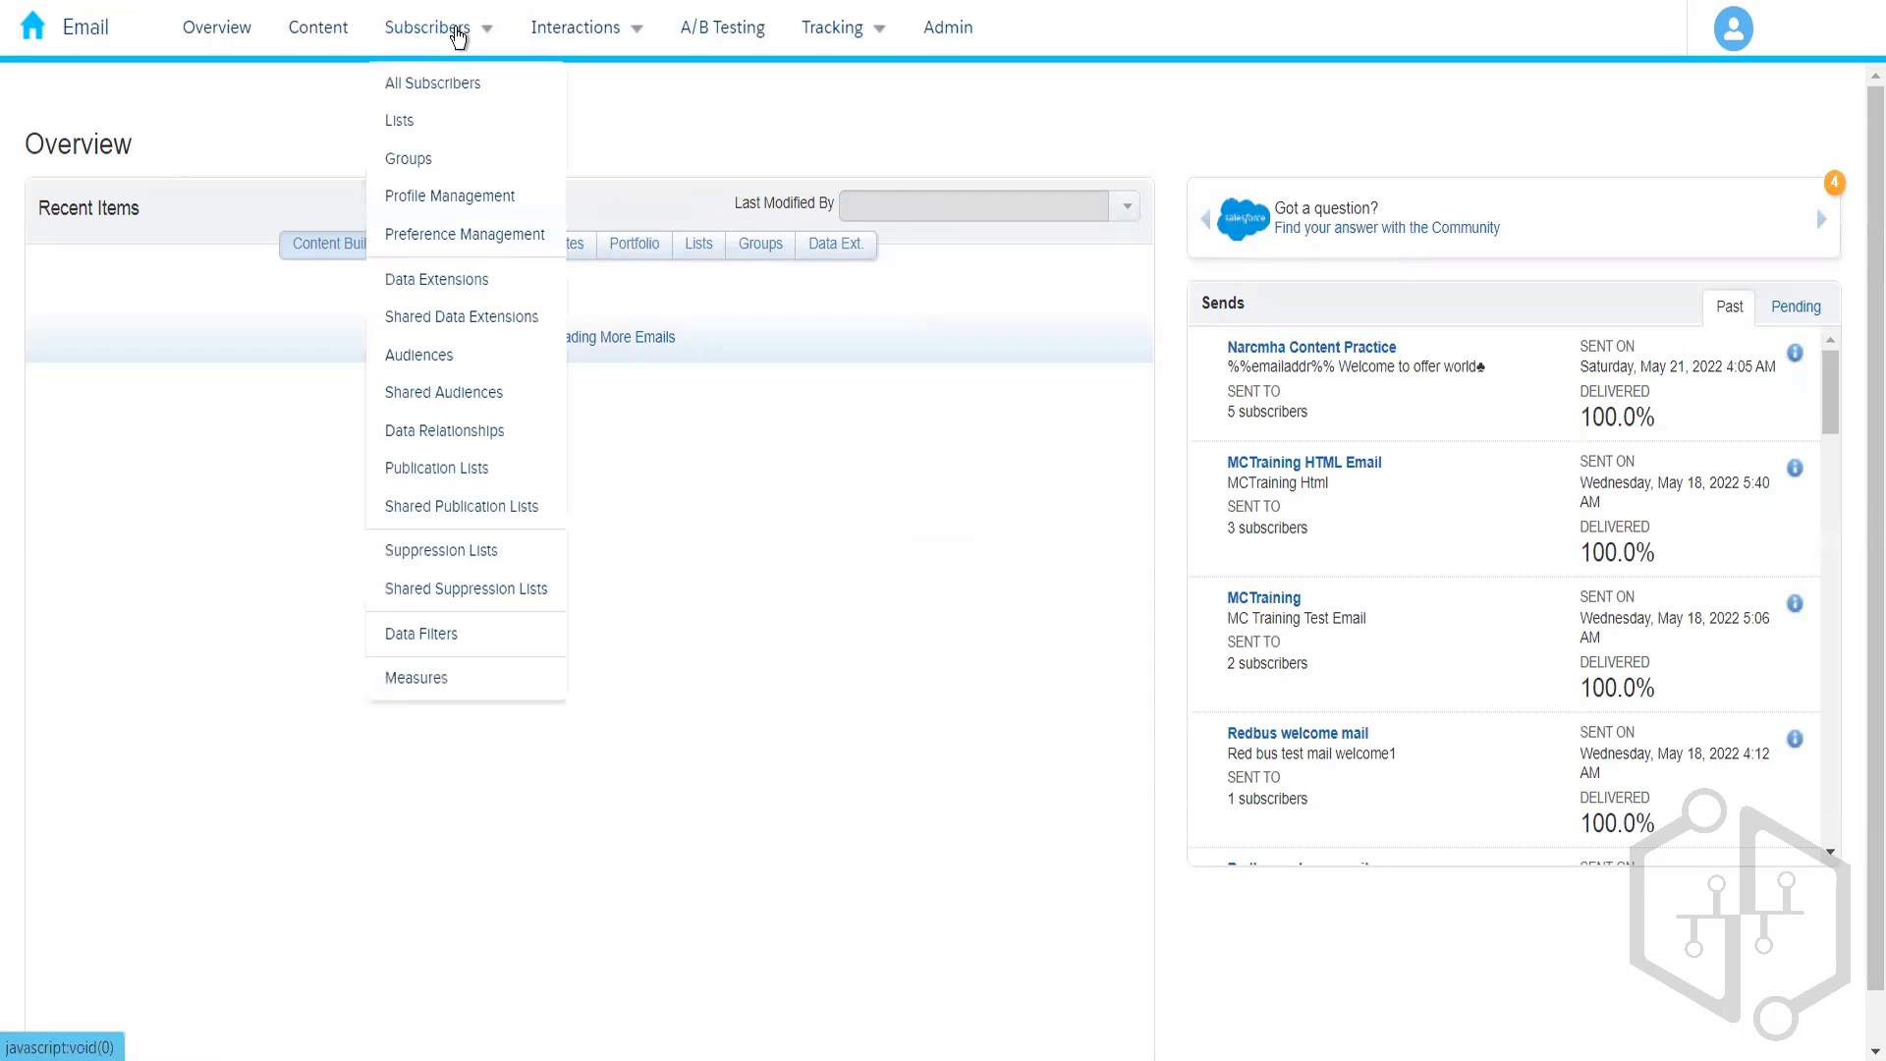
{"action": "left_click", "coordinate": [457, 285]}
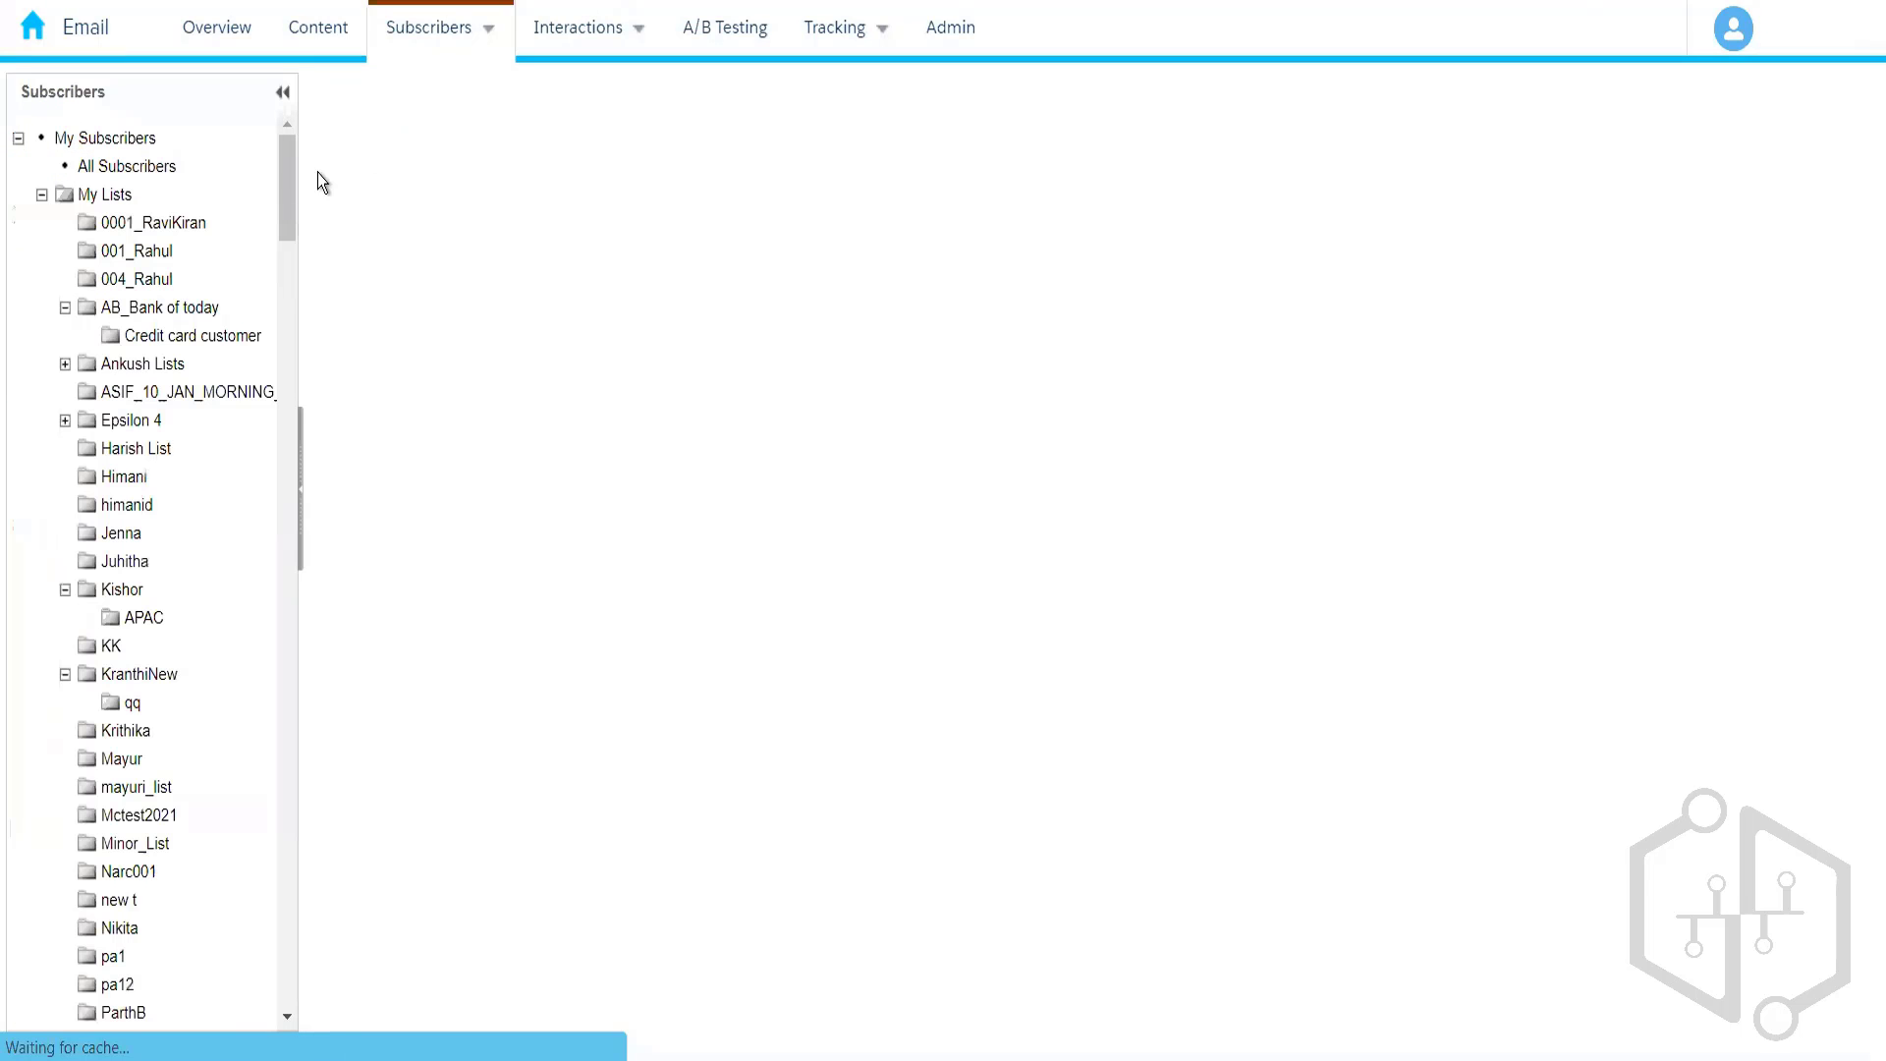
- Open the 004_Rahul folder, check Amazon_Customers' records, and return to the folder
{"action": "left_click_drag", "start_coordinate": [284, 173], "coordinate": [275, 469]}
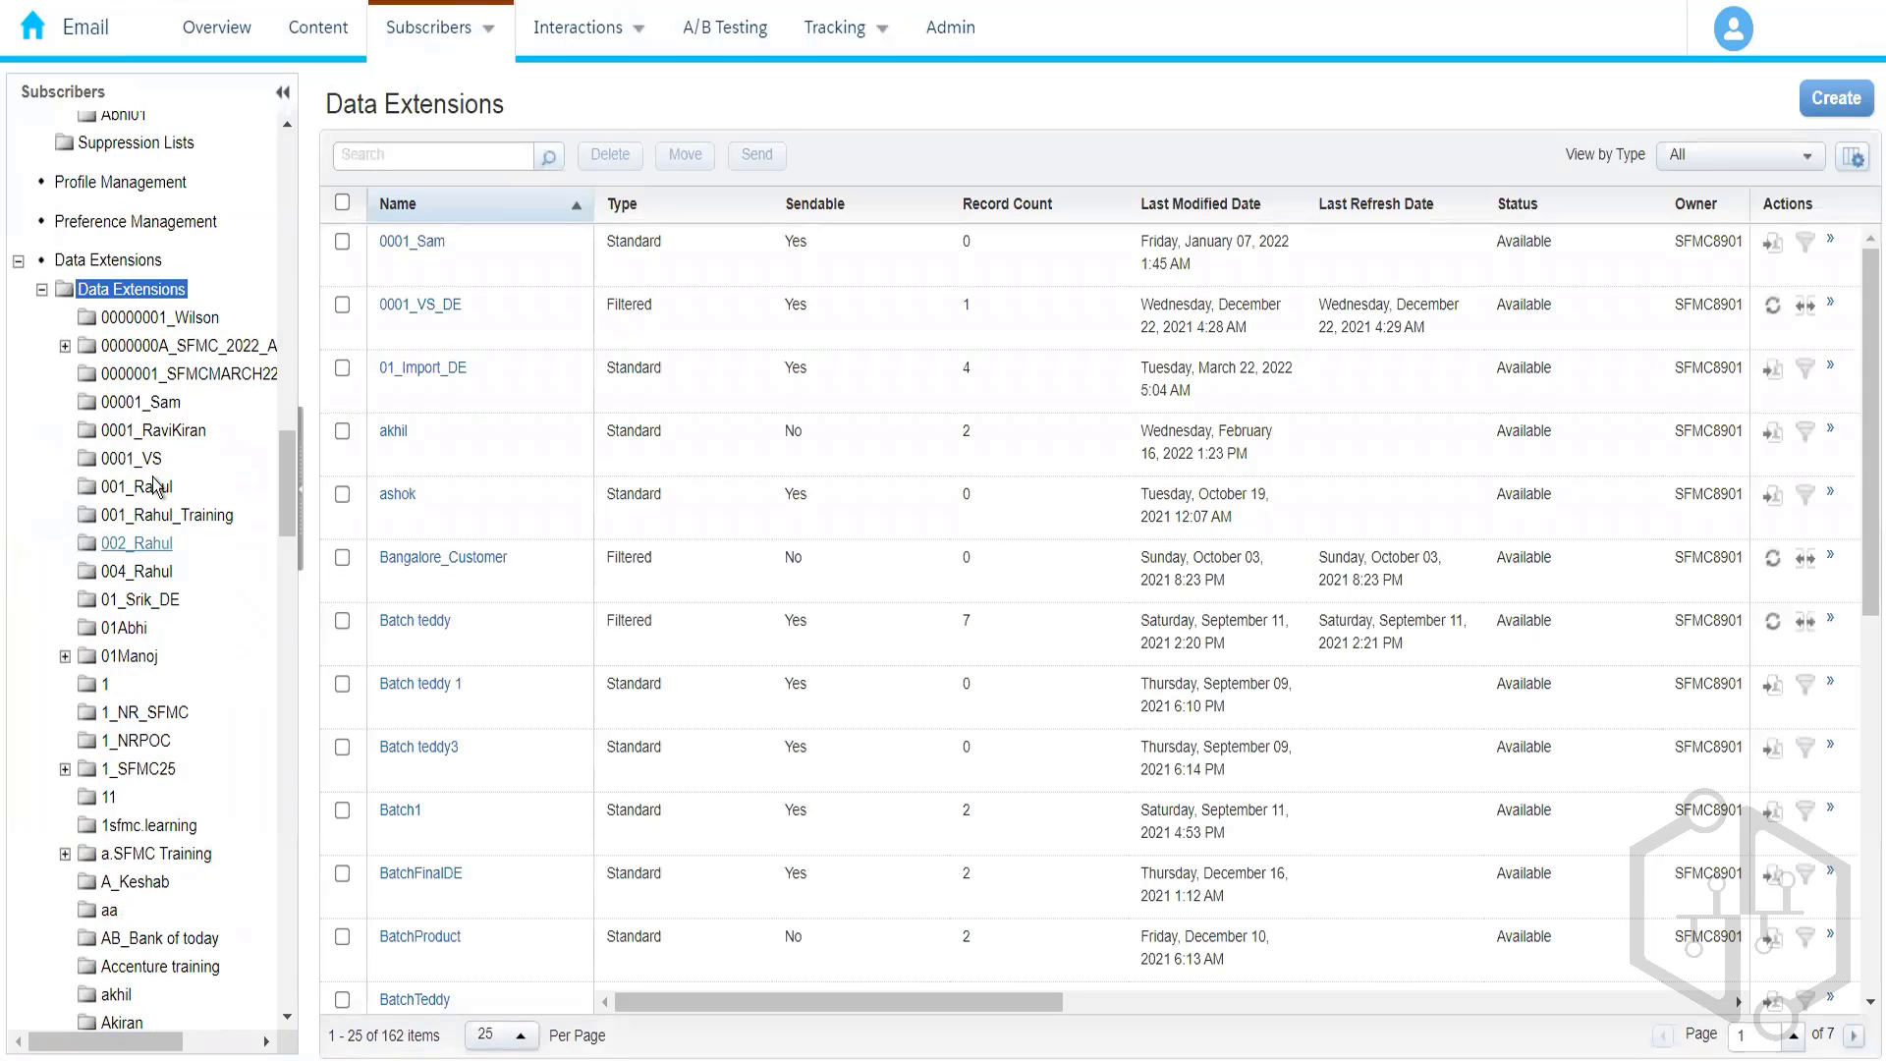
{"action": "left_click", "coordinate": [138, 572]}
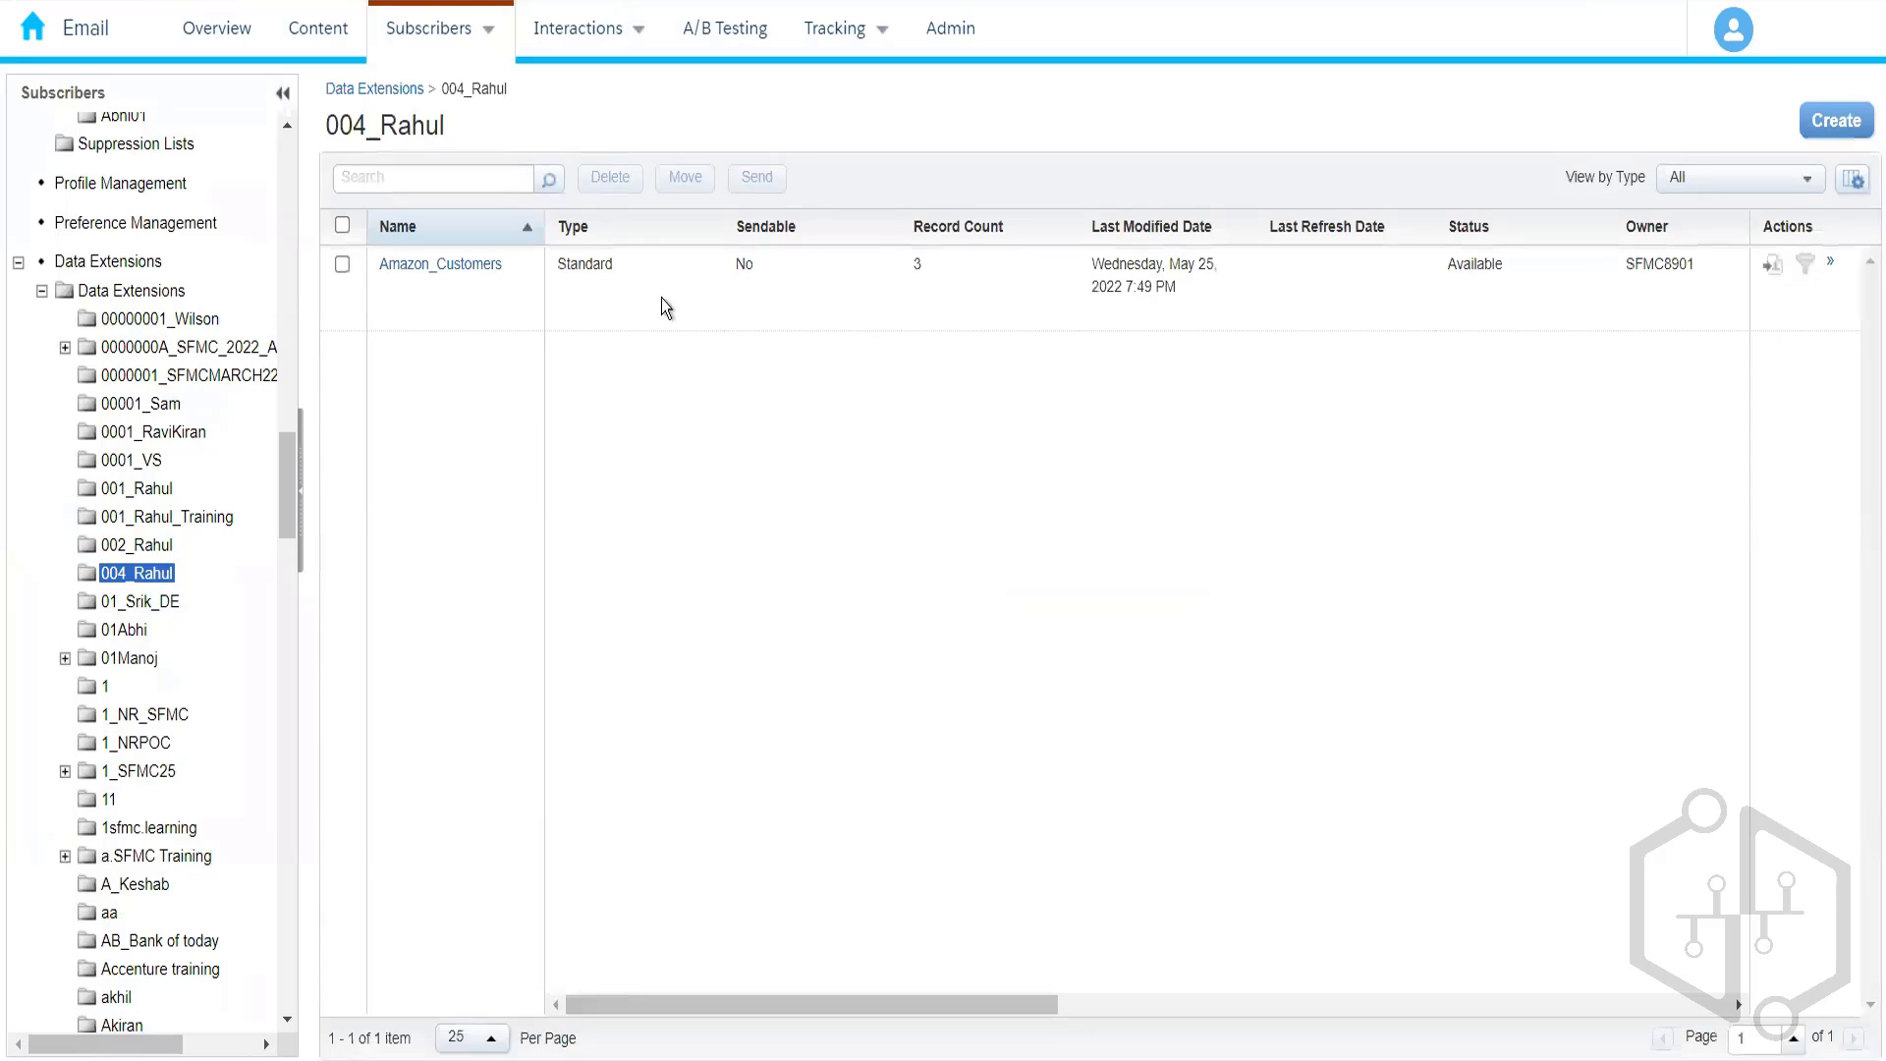
{"action": "left_click", "coordinate": [449, 267]}
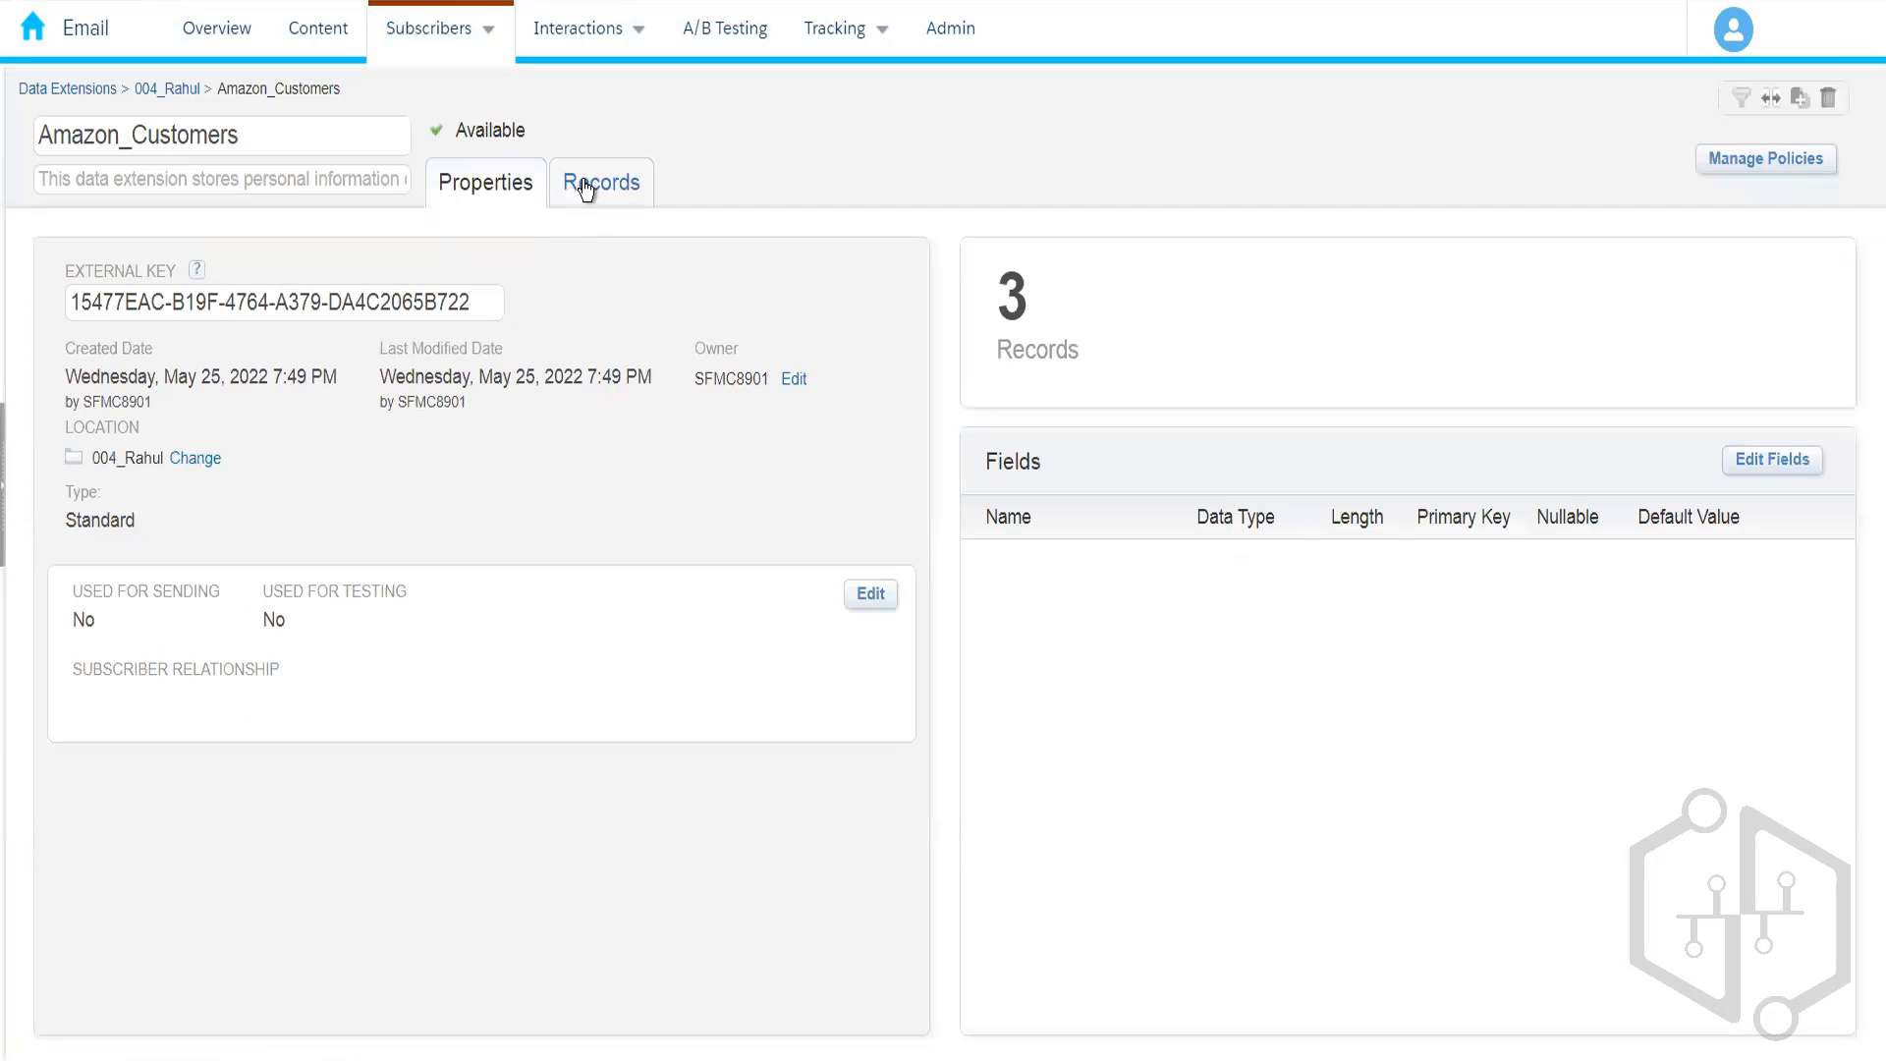
{"action": "left_click", "coordinate": [588, 188]}
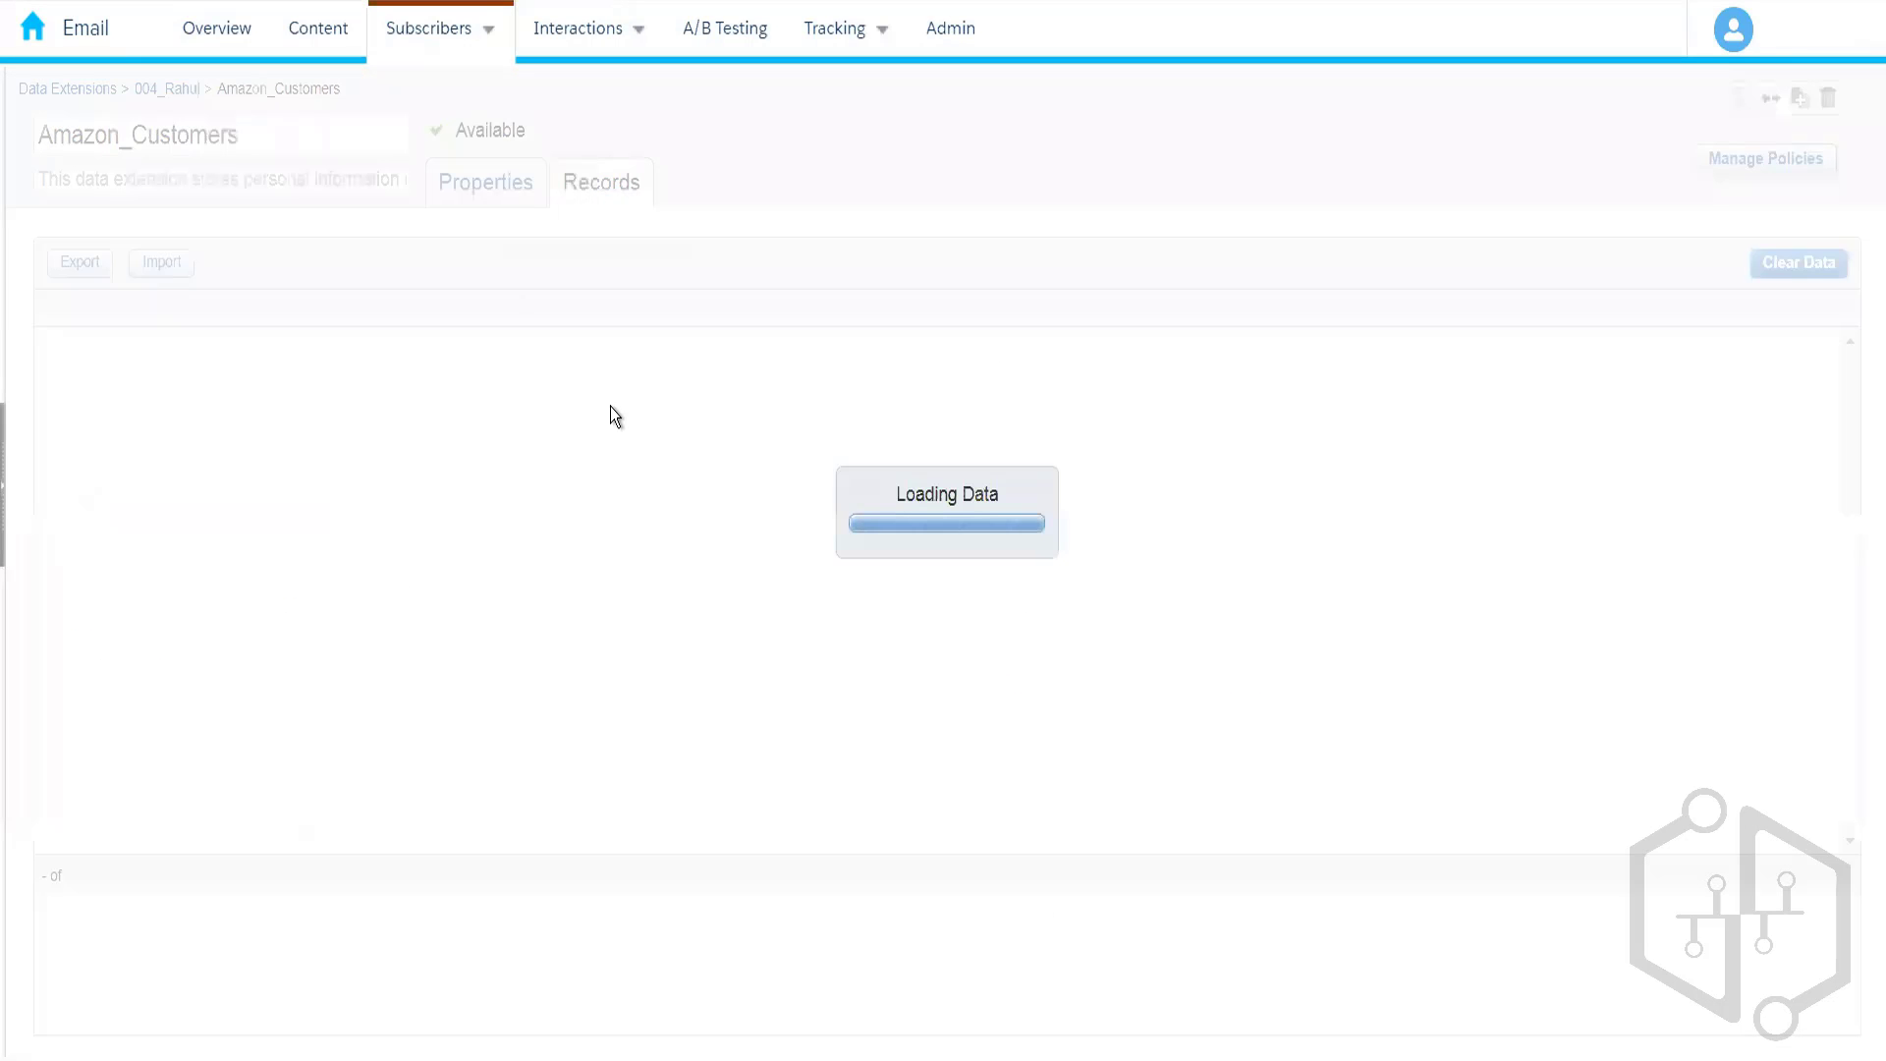
{"action": "left_click", "coordinate": [515, 201]}
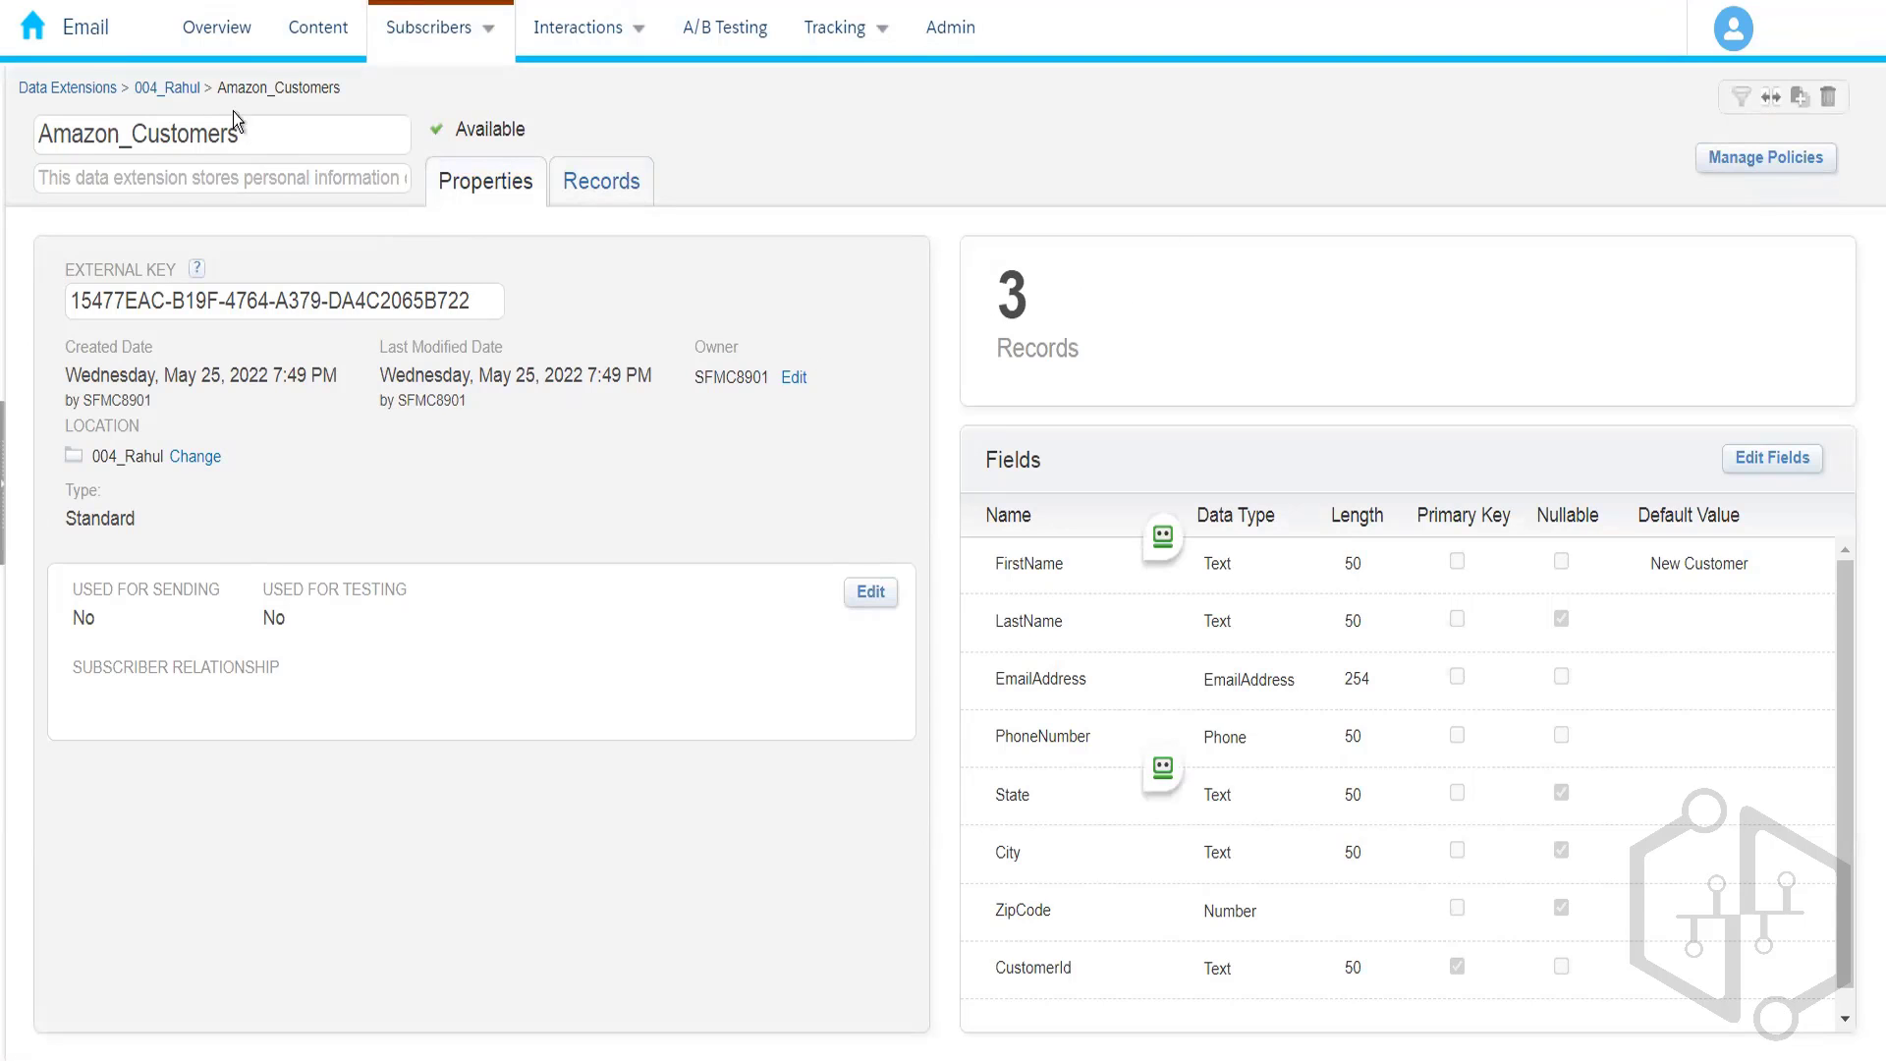
{"action": "left_click", "coordinate": [185, 89]}
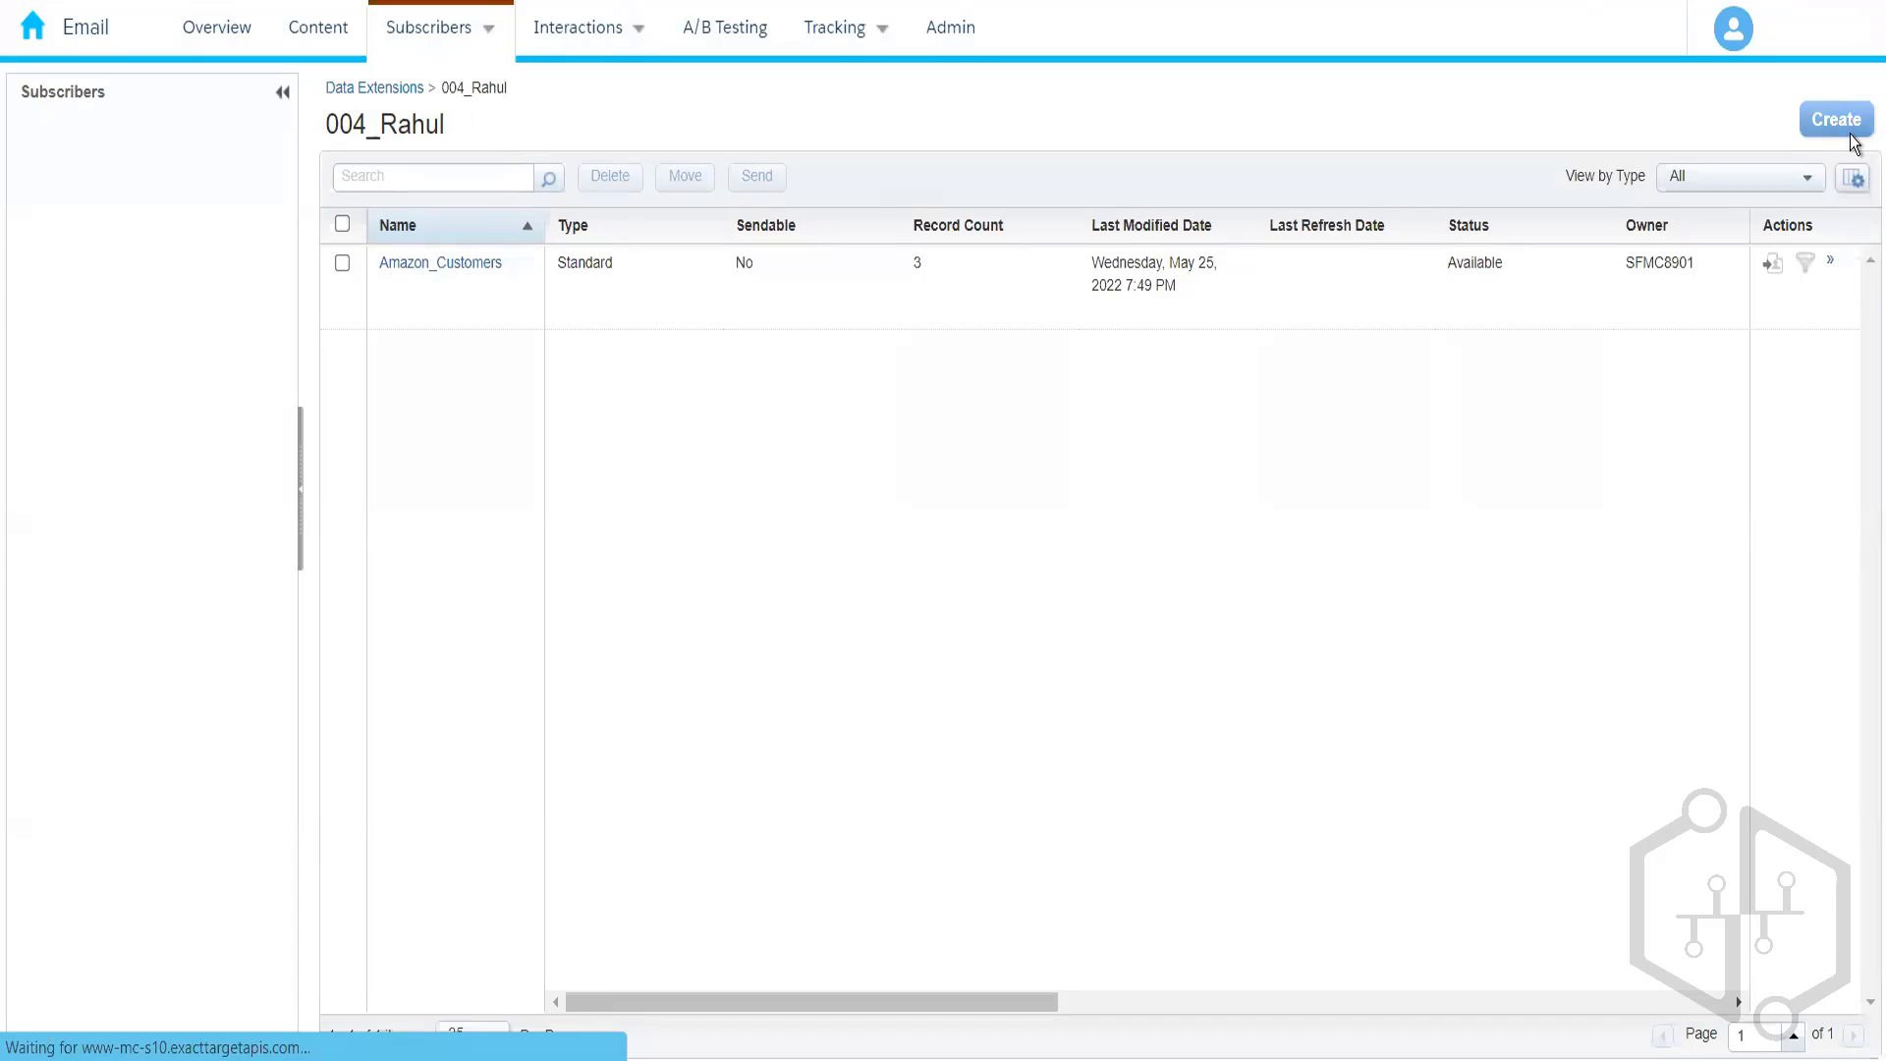
- Start a new standard data extension using the Create from Existing method
{"action": "left_click", "coordinate": [1851, 135]}
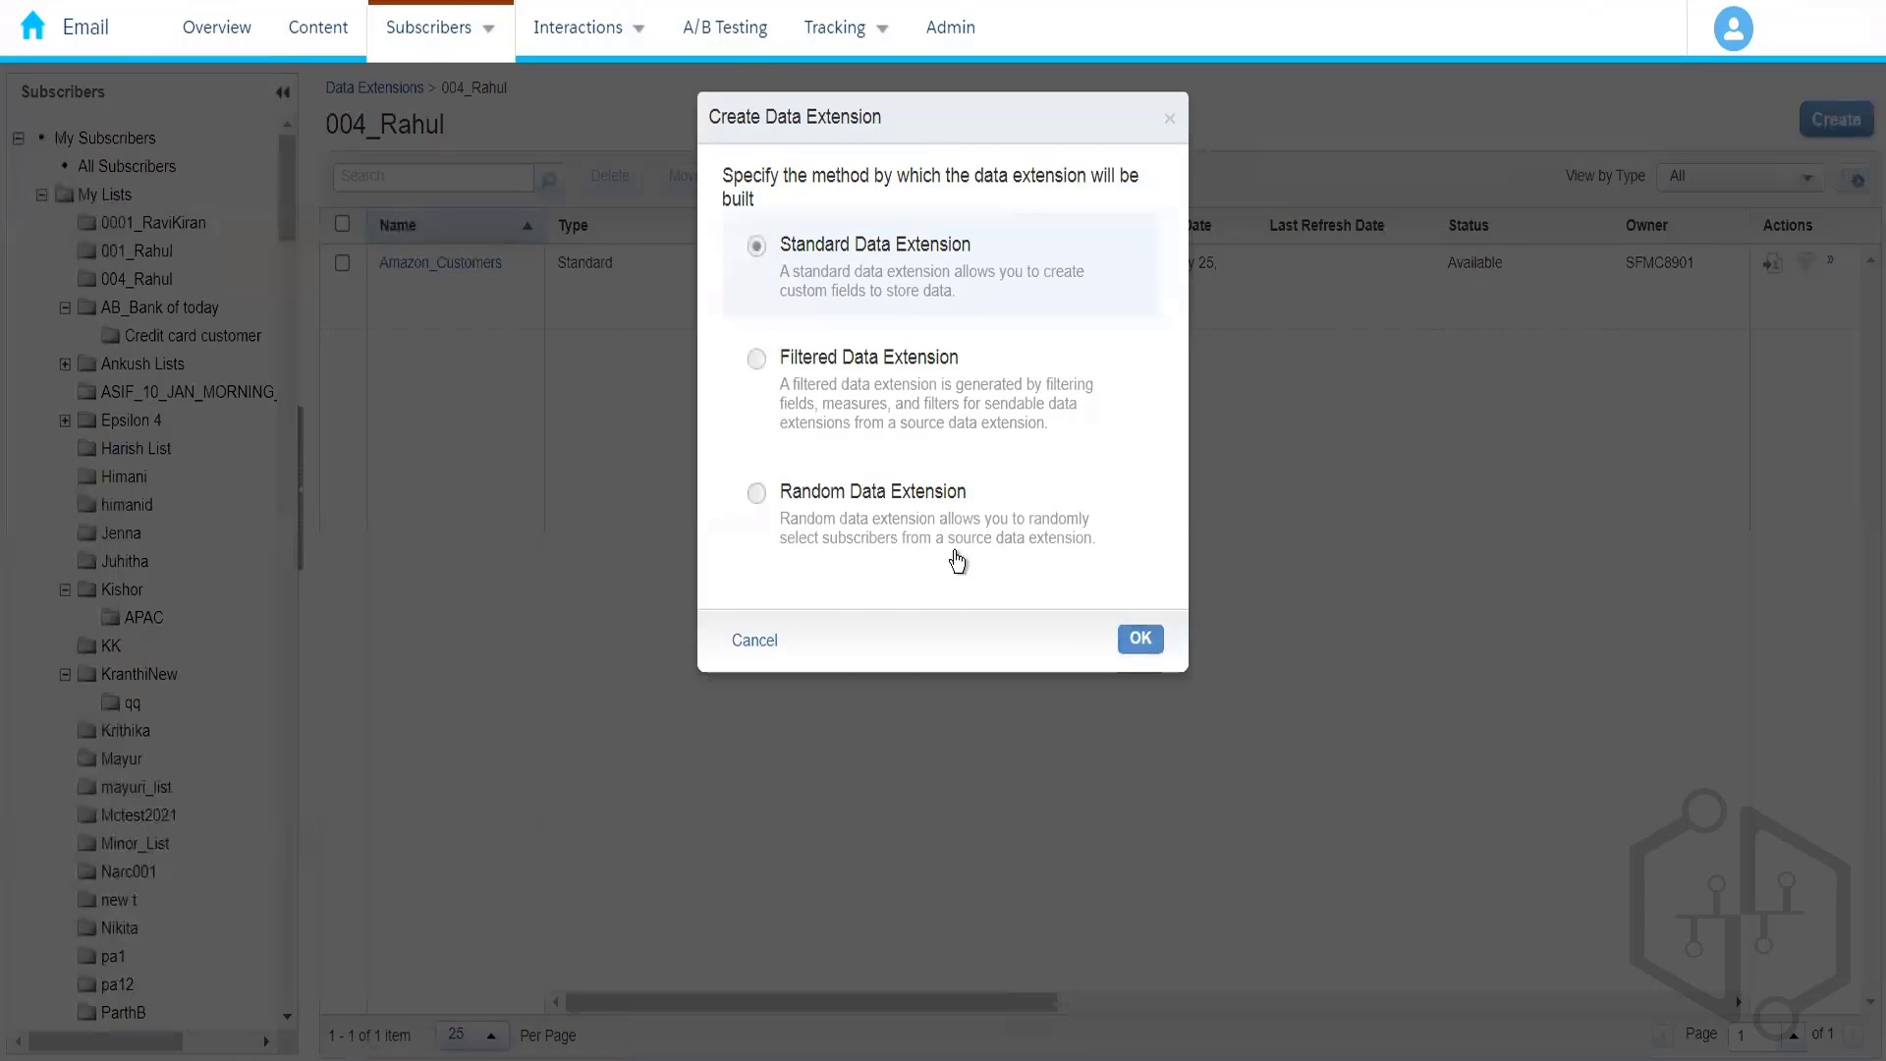
{"action": "left_click", "coordinate": [1140, 638]}
{"action": "left_click", "coordinate": [626, 334]}
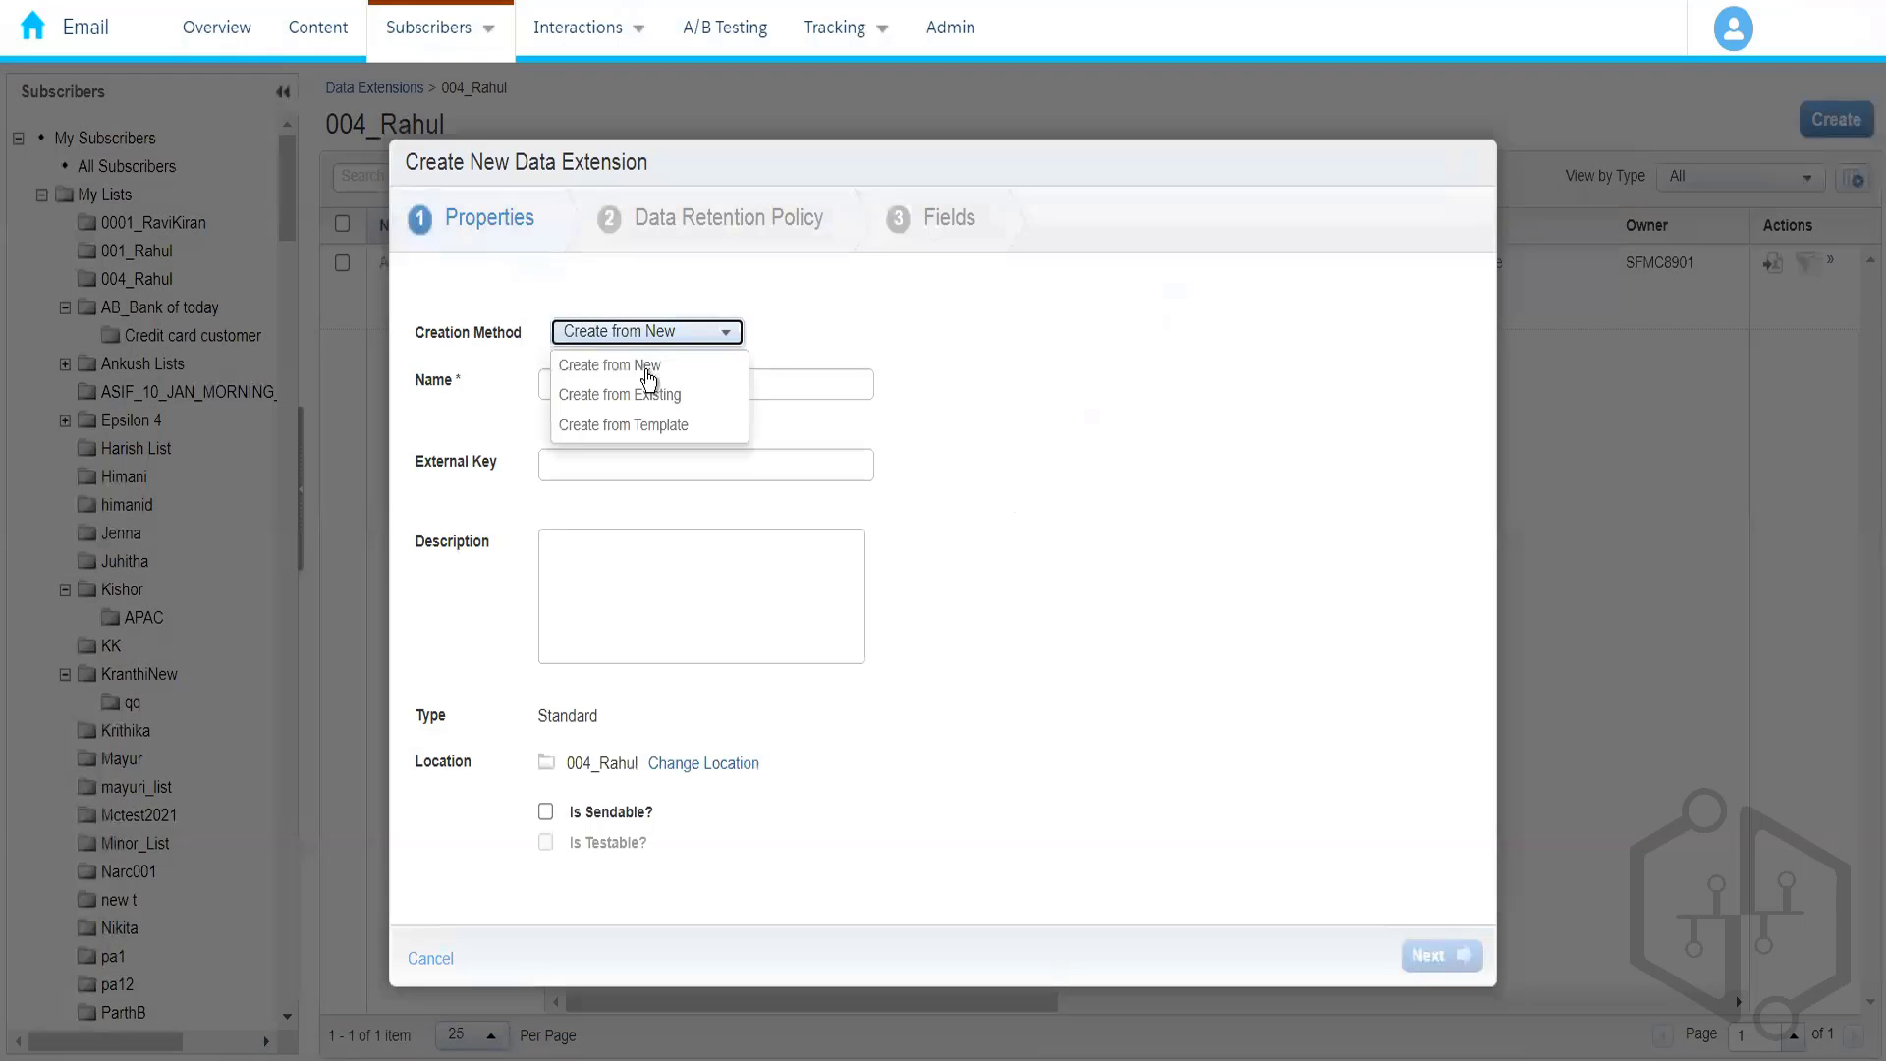
{"action": "key", "text": "Return"}
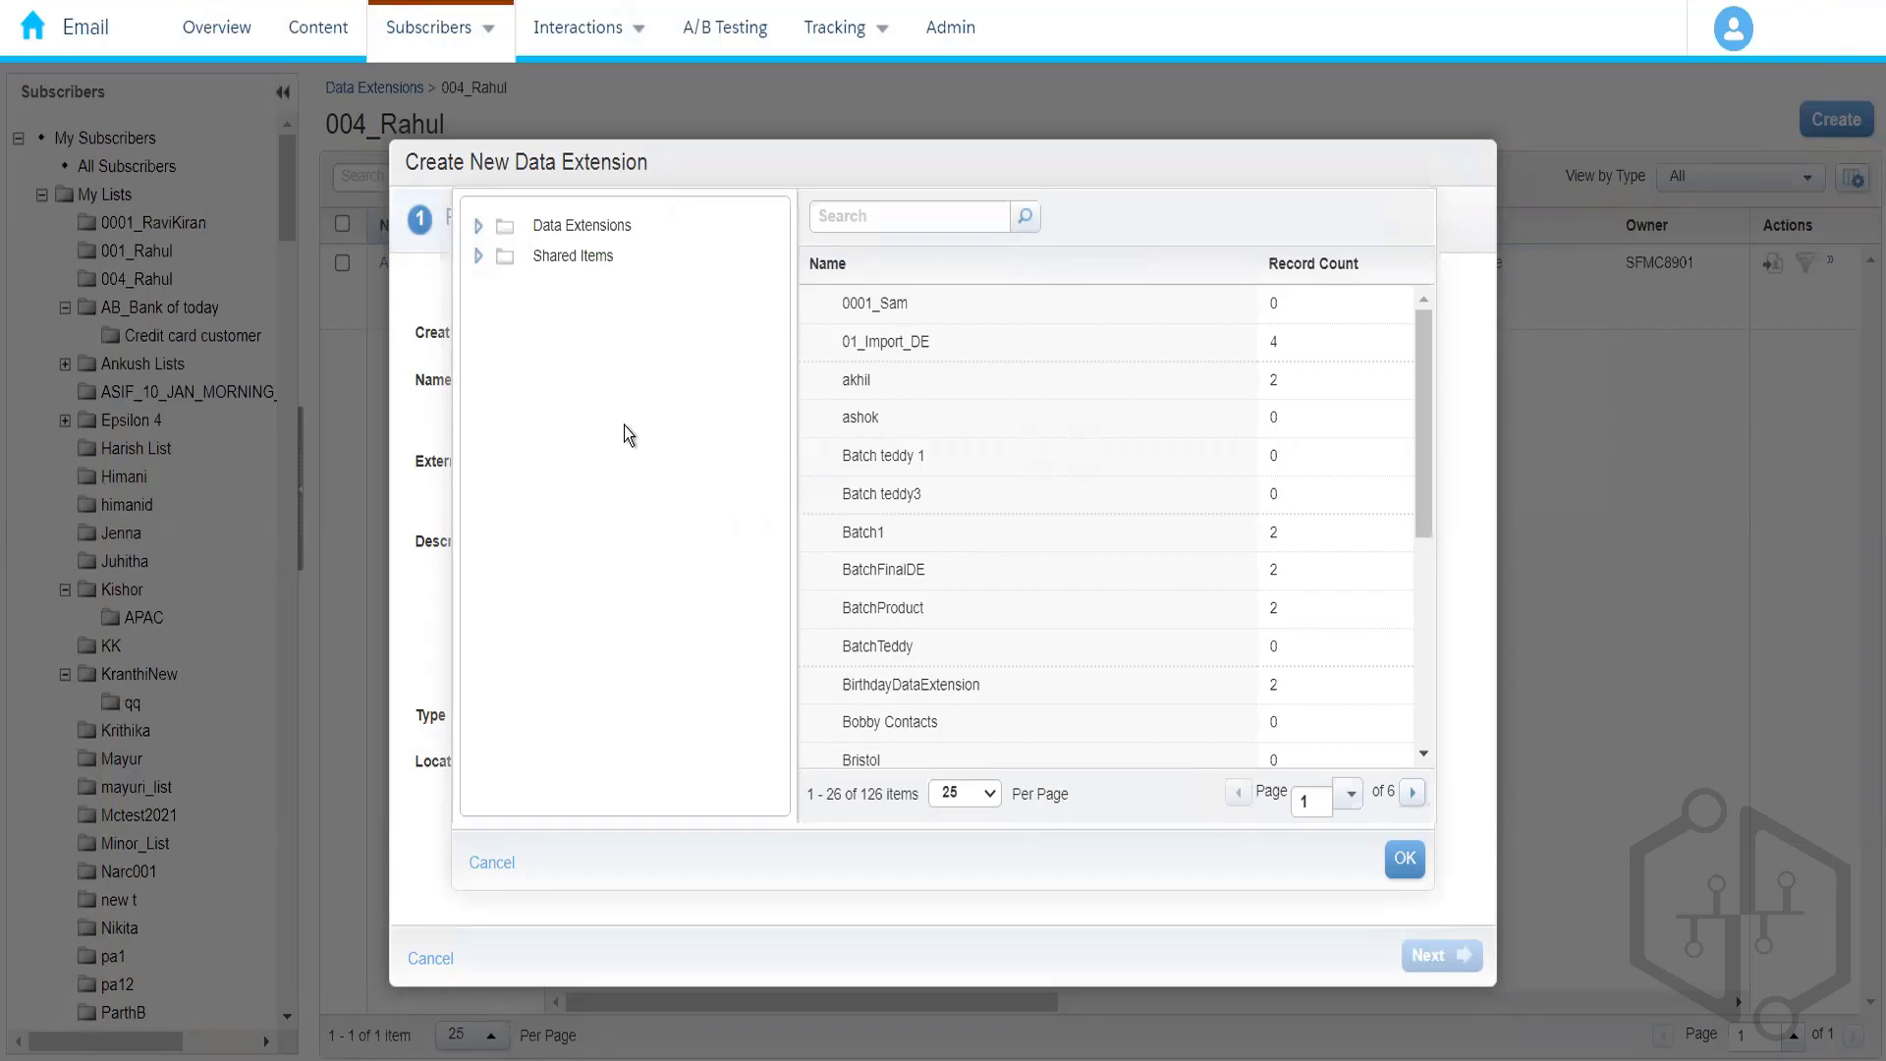
- Choose Amazon_Customers from the 004_Rahul folder as the source to copy
{"action": "left_click", "coordinate": [479, 231]}
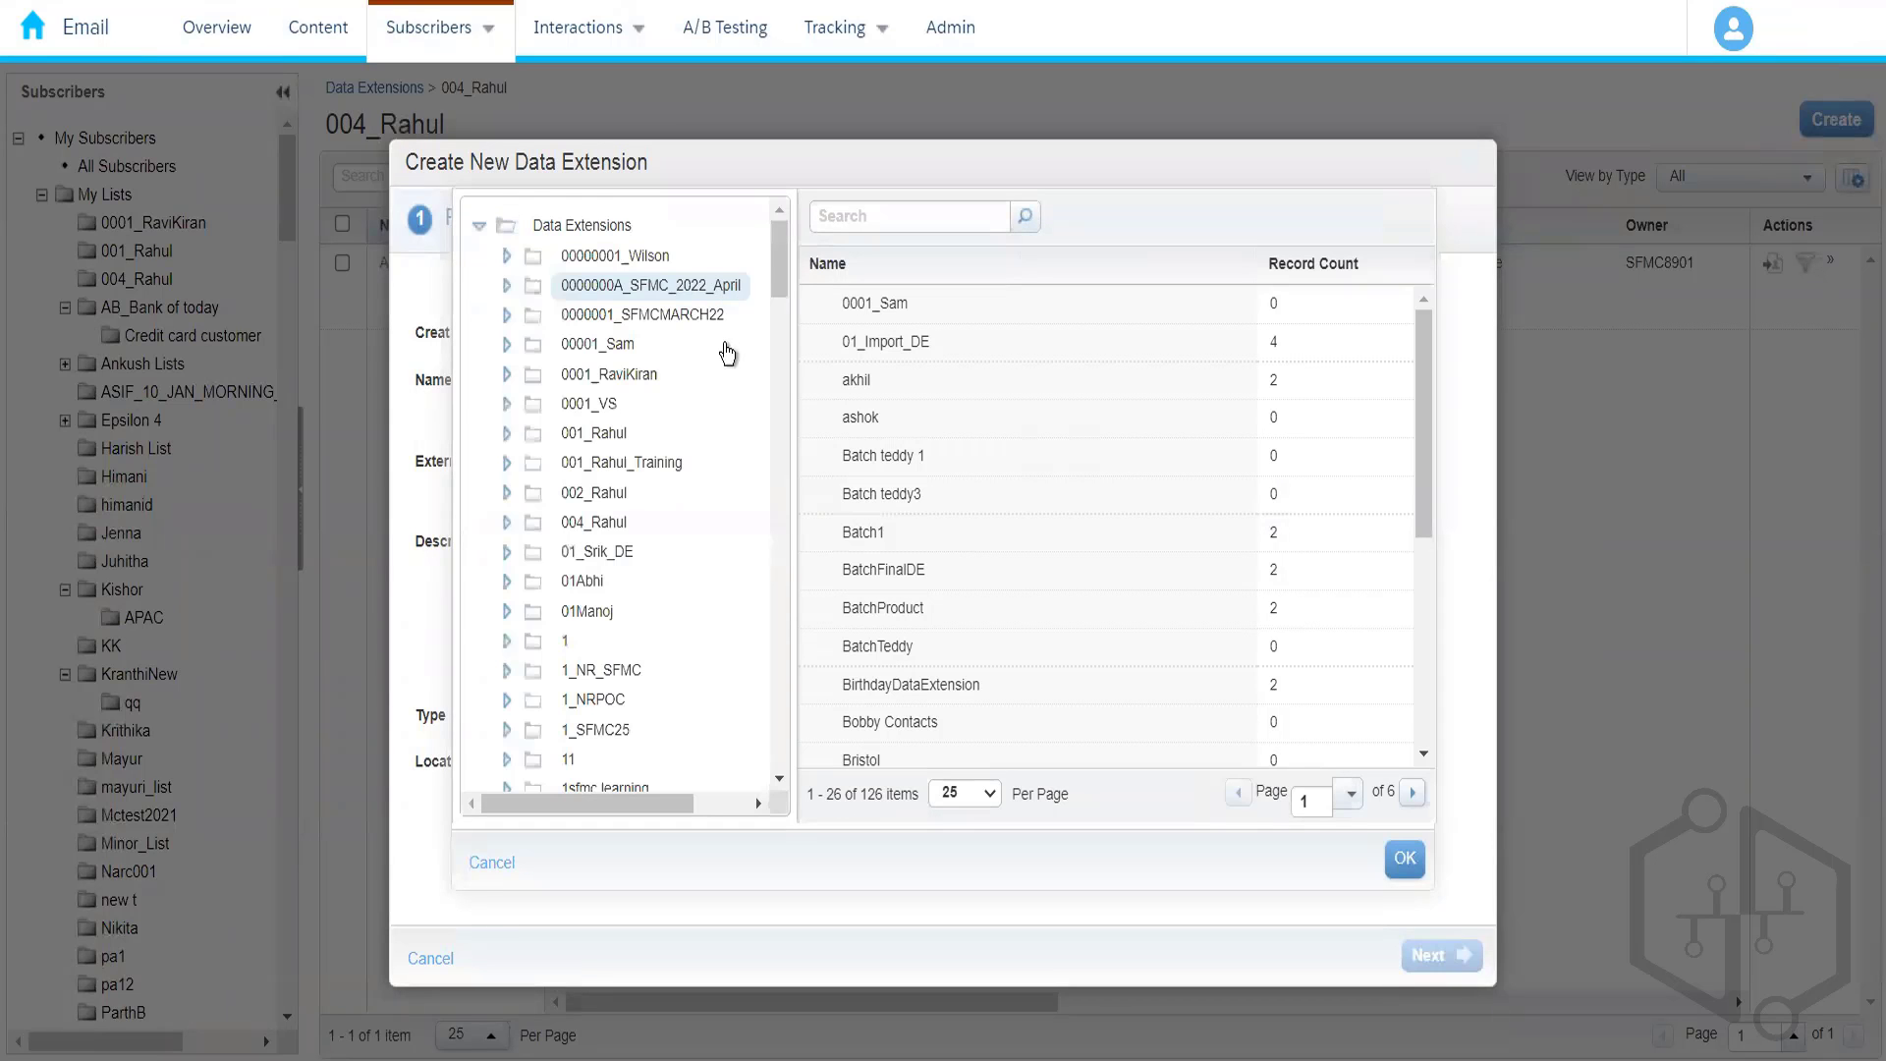
{"action": "mouse_move", "coordinate": [780, 267]}
{"action": "left_mouse_down"}
{"action": "mouse_move", "coordinate": [780, 321]}
{"action": "mouse_move", "coordinate": [780, 239]}
{"action": "left_mouse_up"}
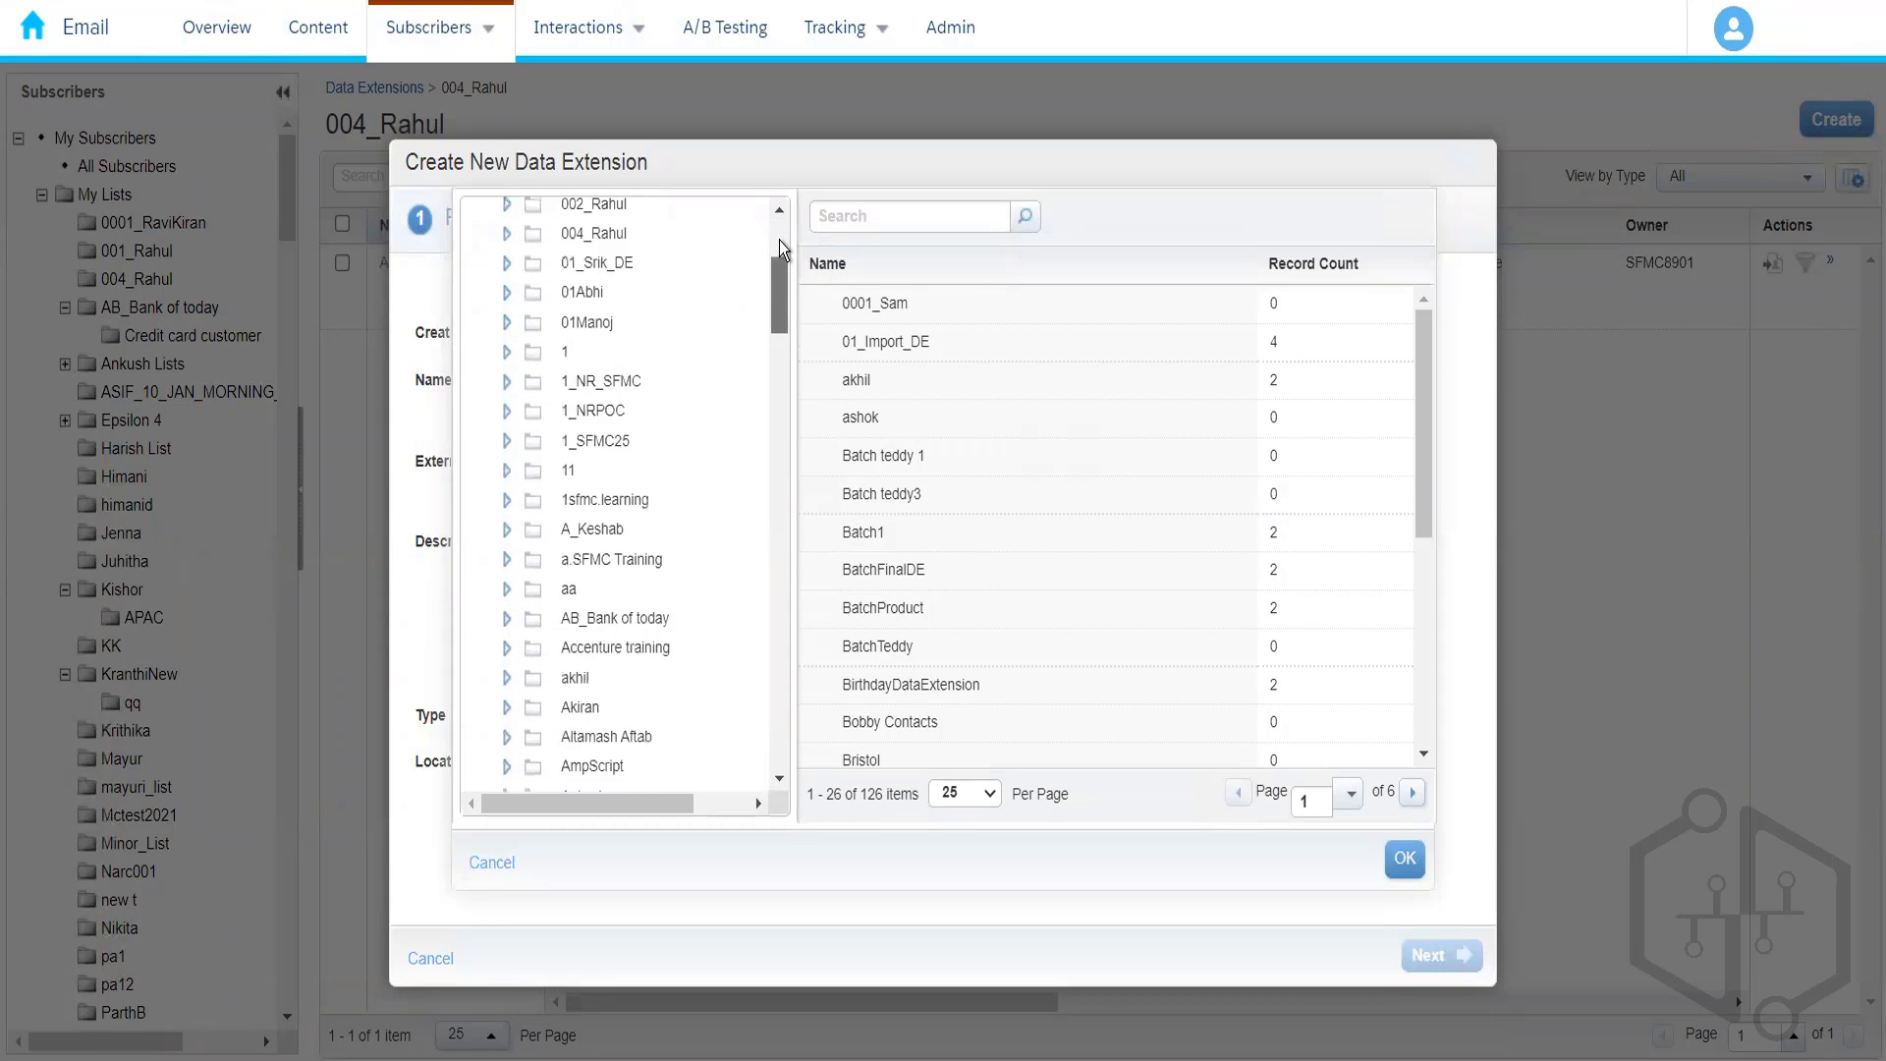
{"action": "left_click", "coordinate": [780, 239]}
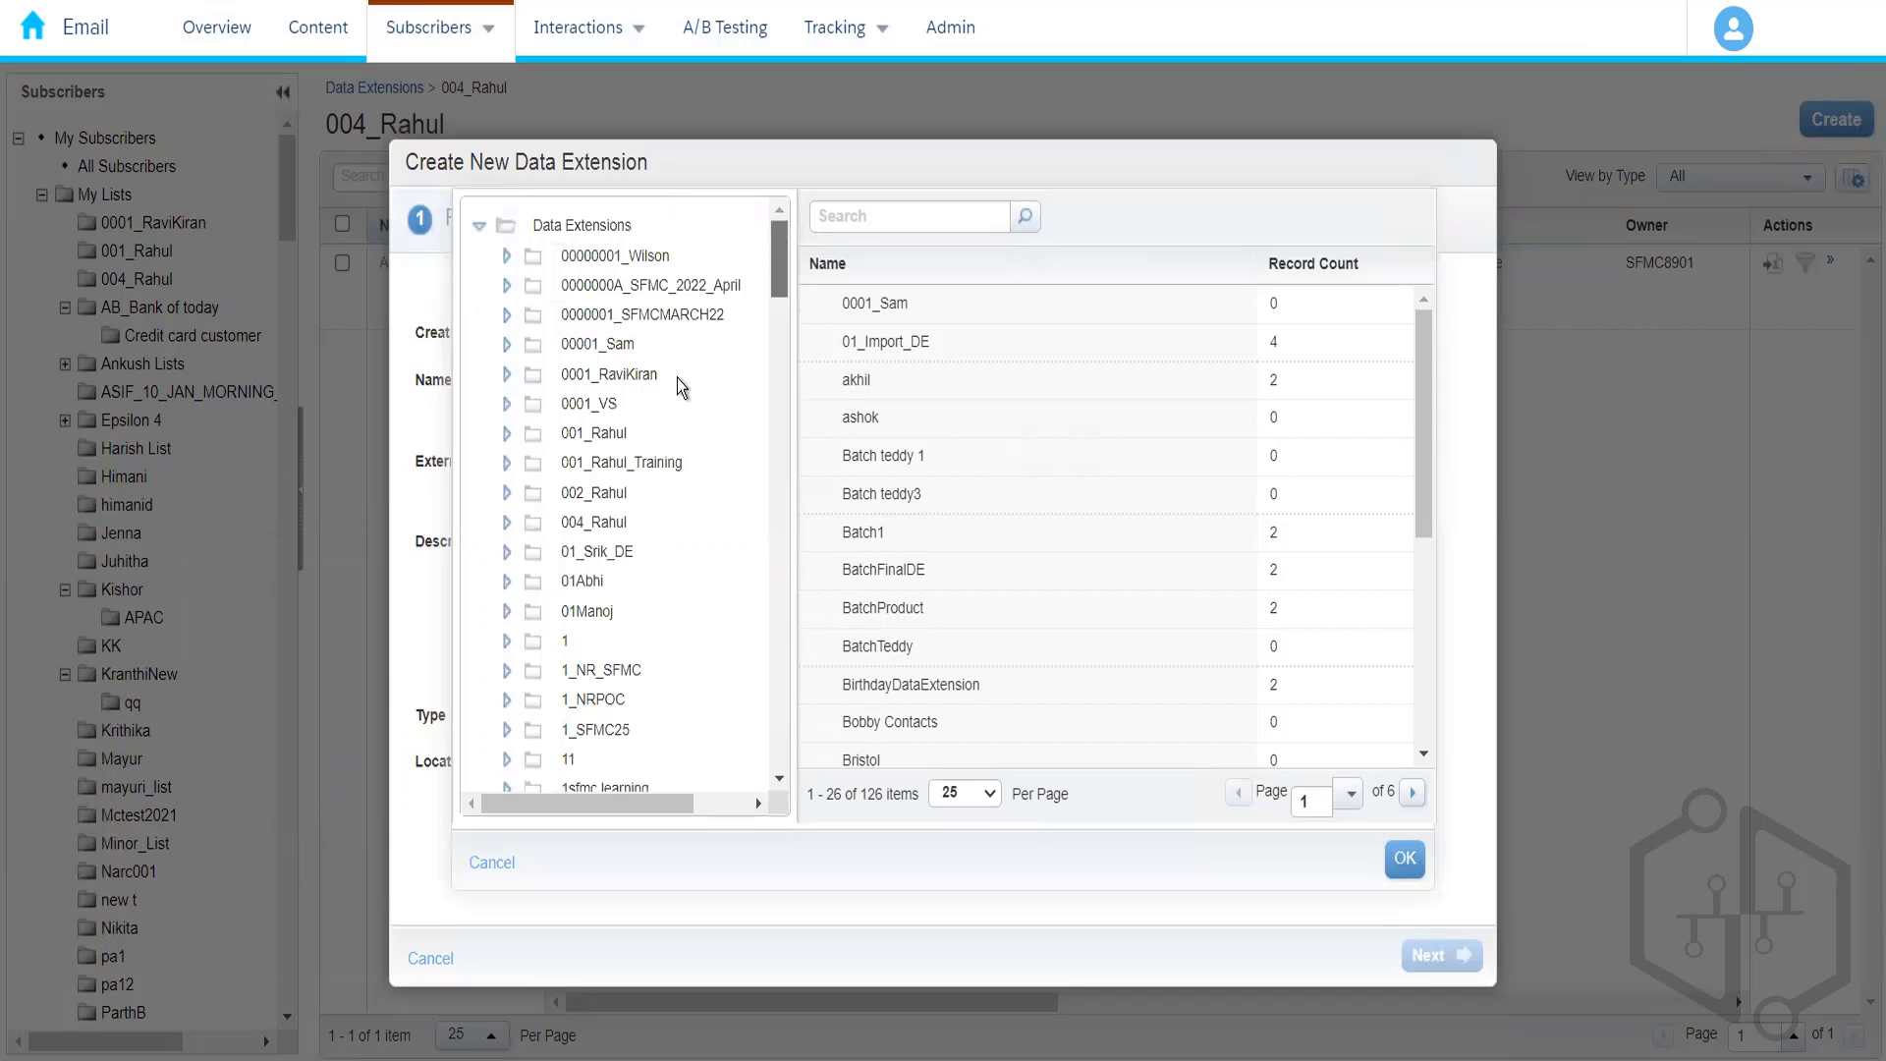
{"action": "left_click", "coordinate": [601, 524]}
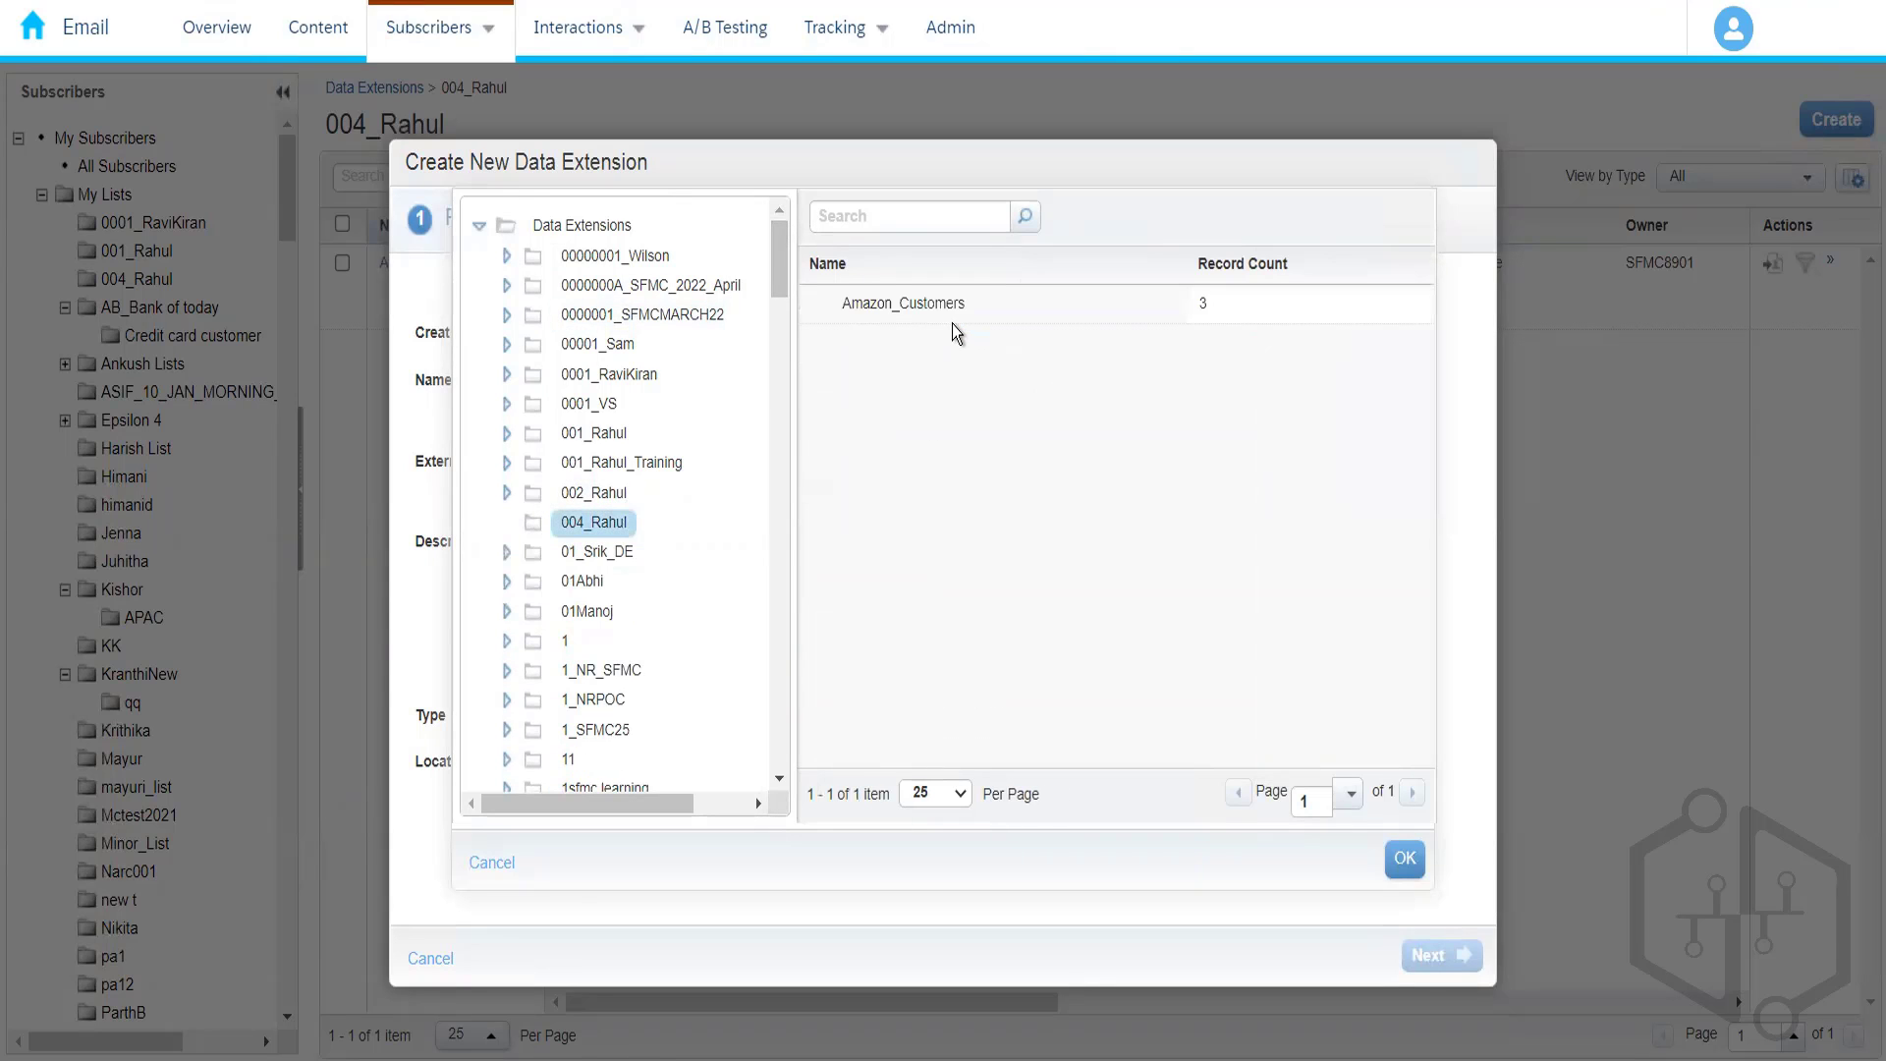
{"action": "left_click", "coordinate": [957, 315]}
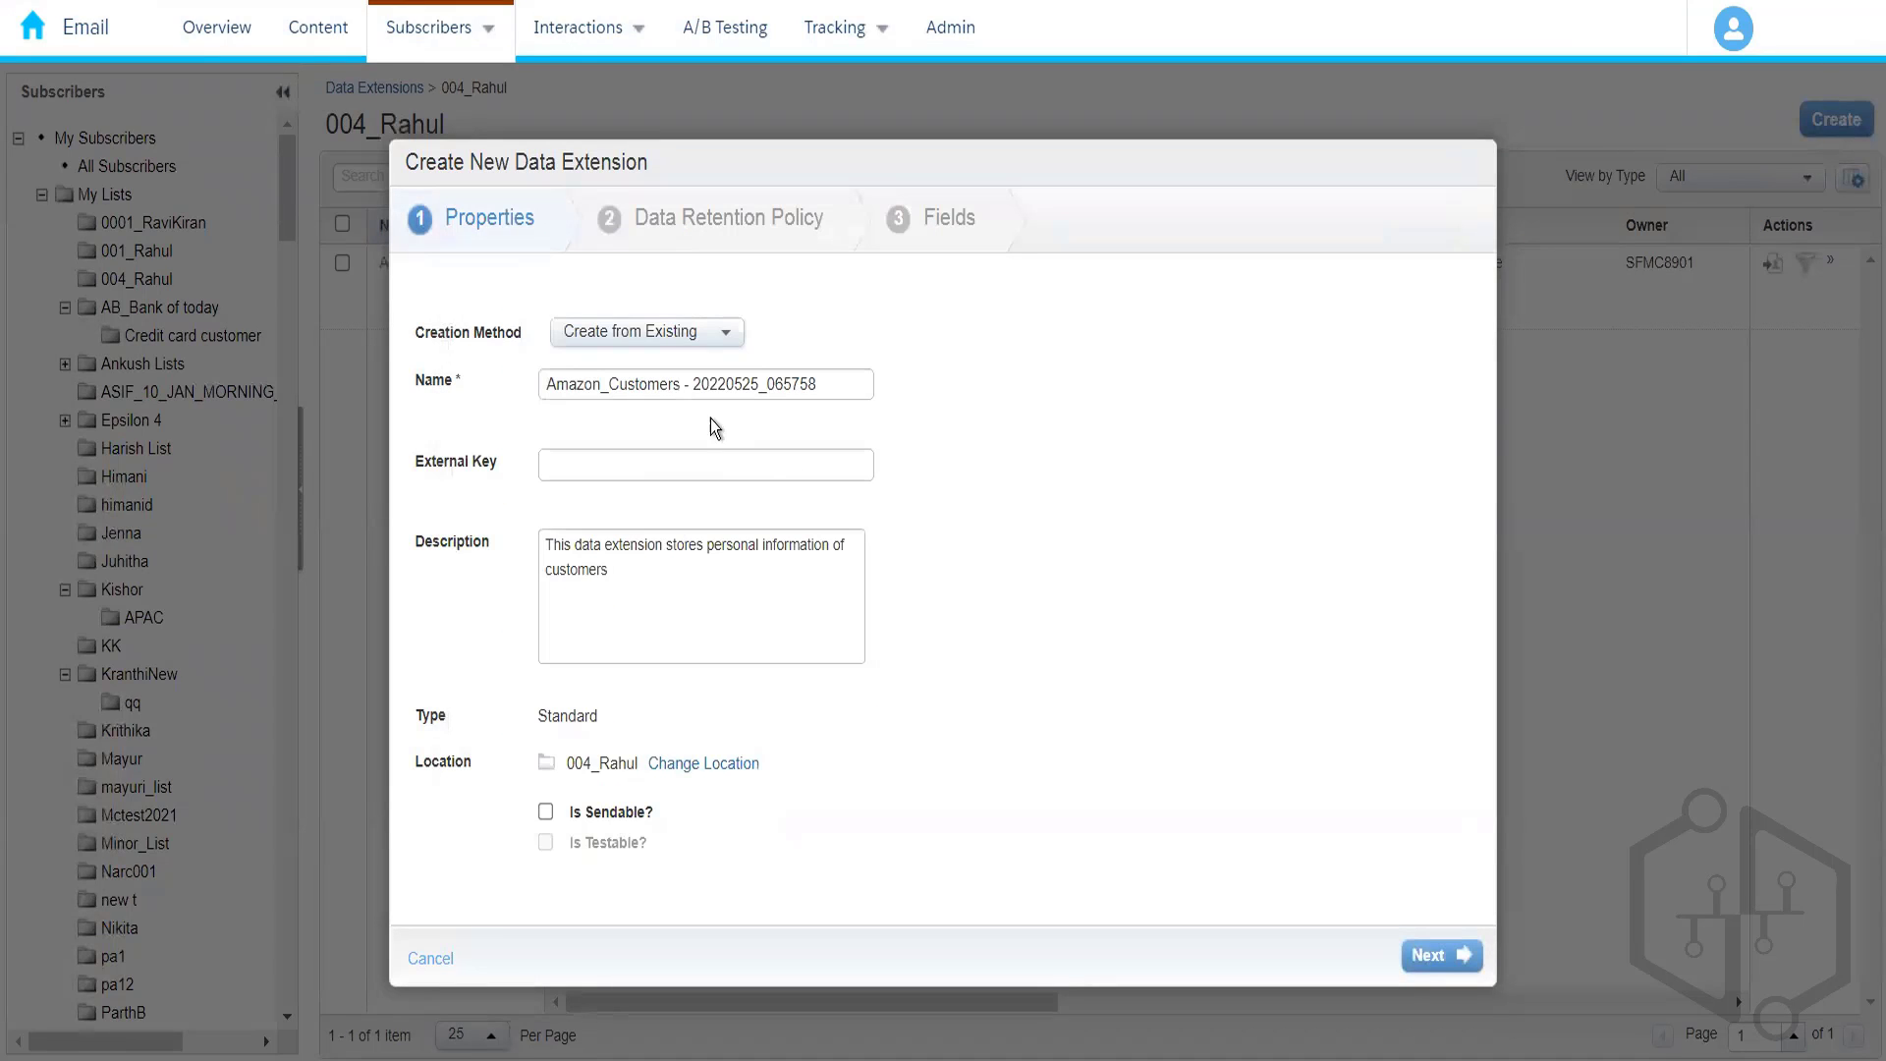
- Rename 'Amazon_Customers - 20220525_065758' to 'Amazon_Prime_Customers' and continue to Data Retention Policy
{"action": "left_click_drag", "start_coordinate": [681, 384], "coordinate": [1016, 442]}
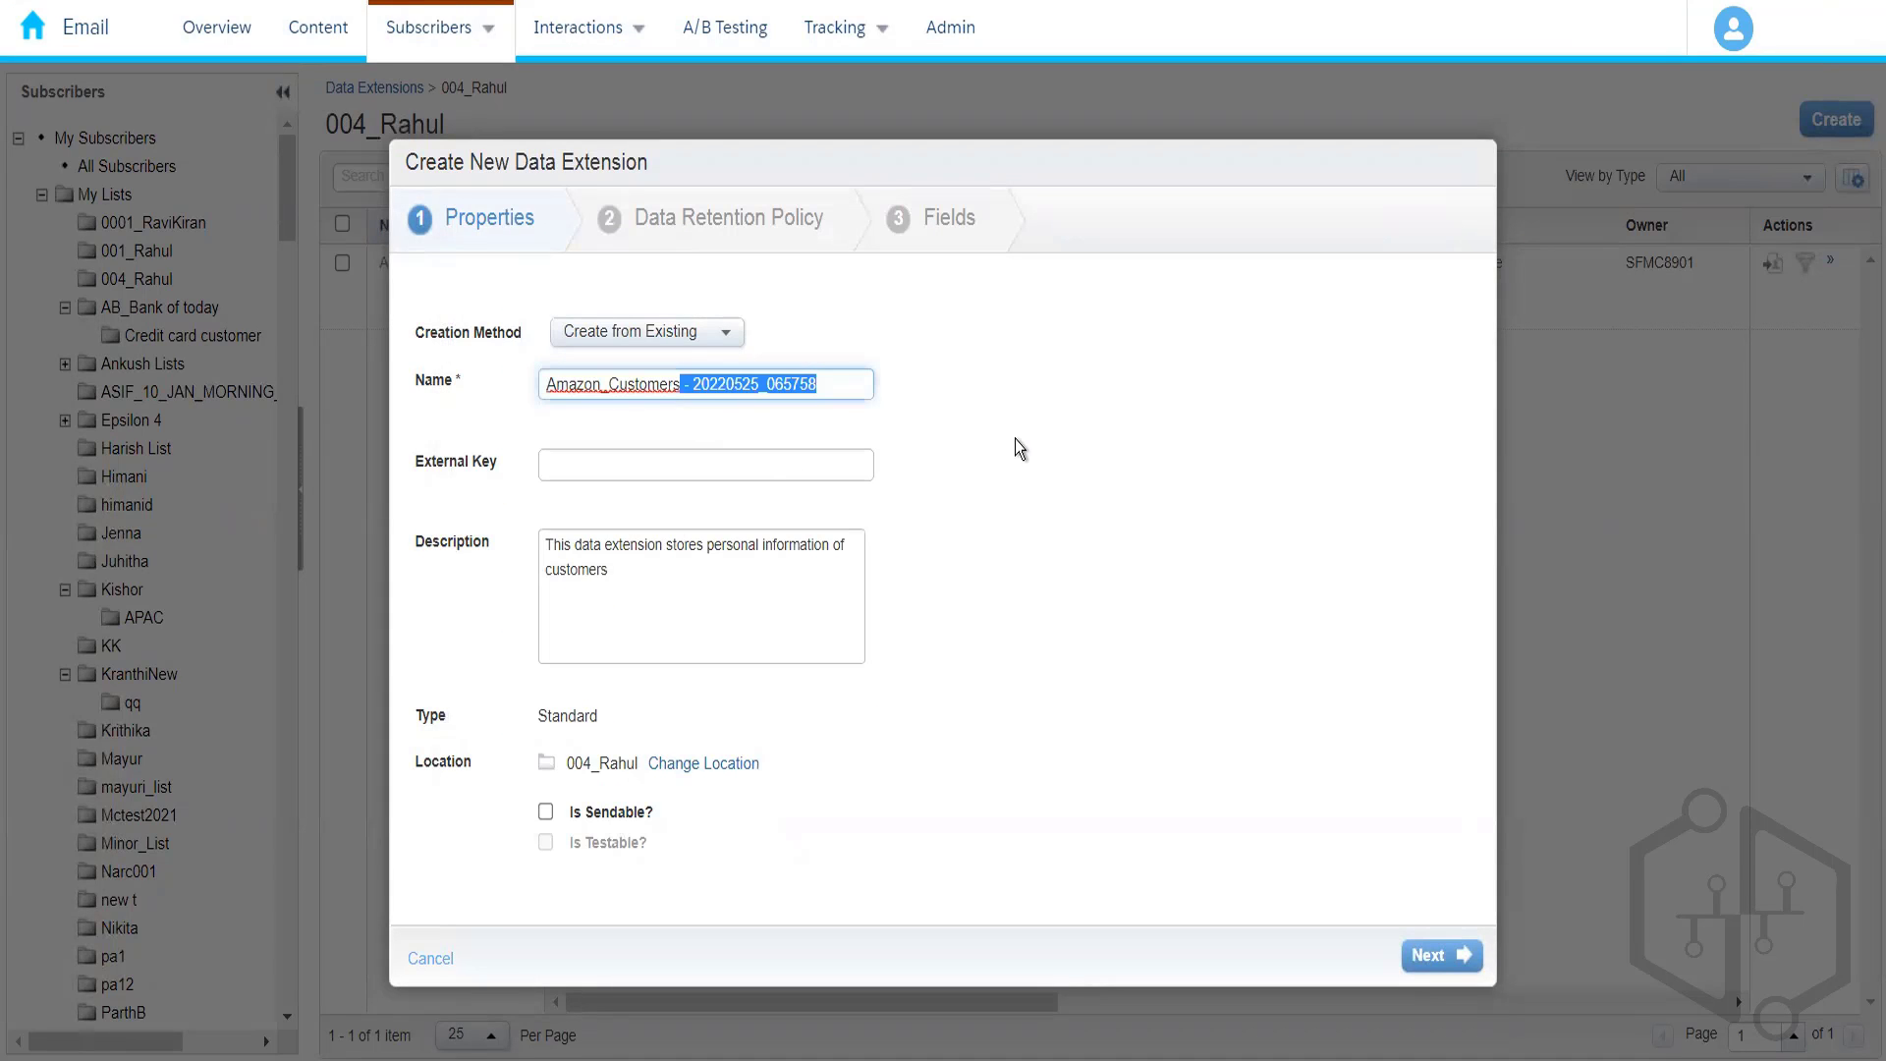
{"action": "key", "text": "BackSpace"}
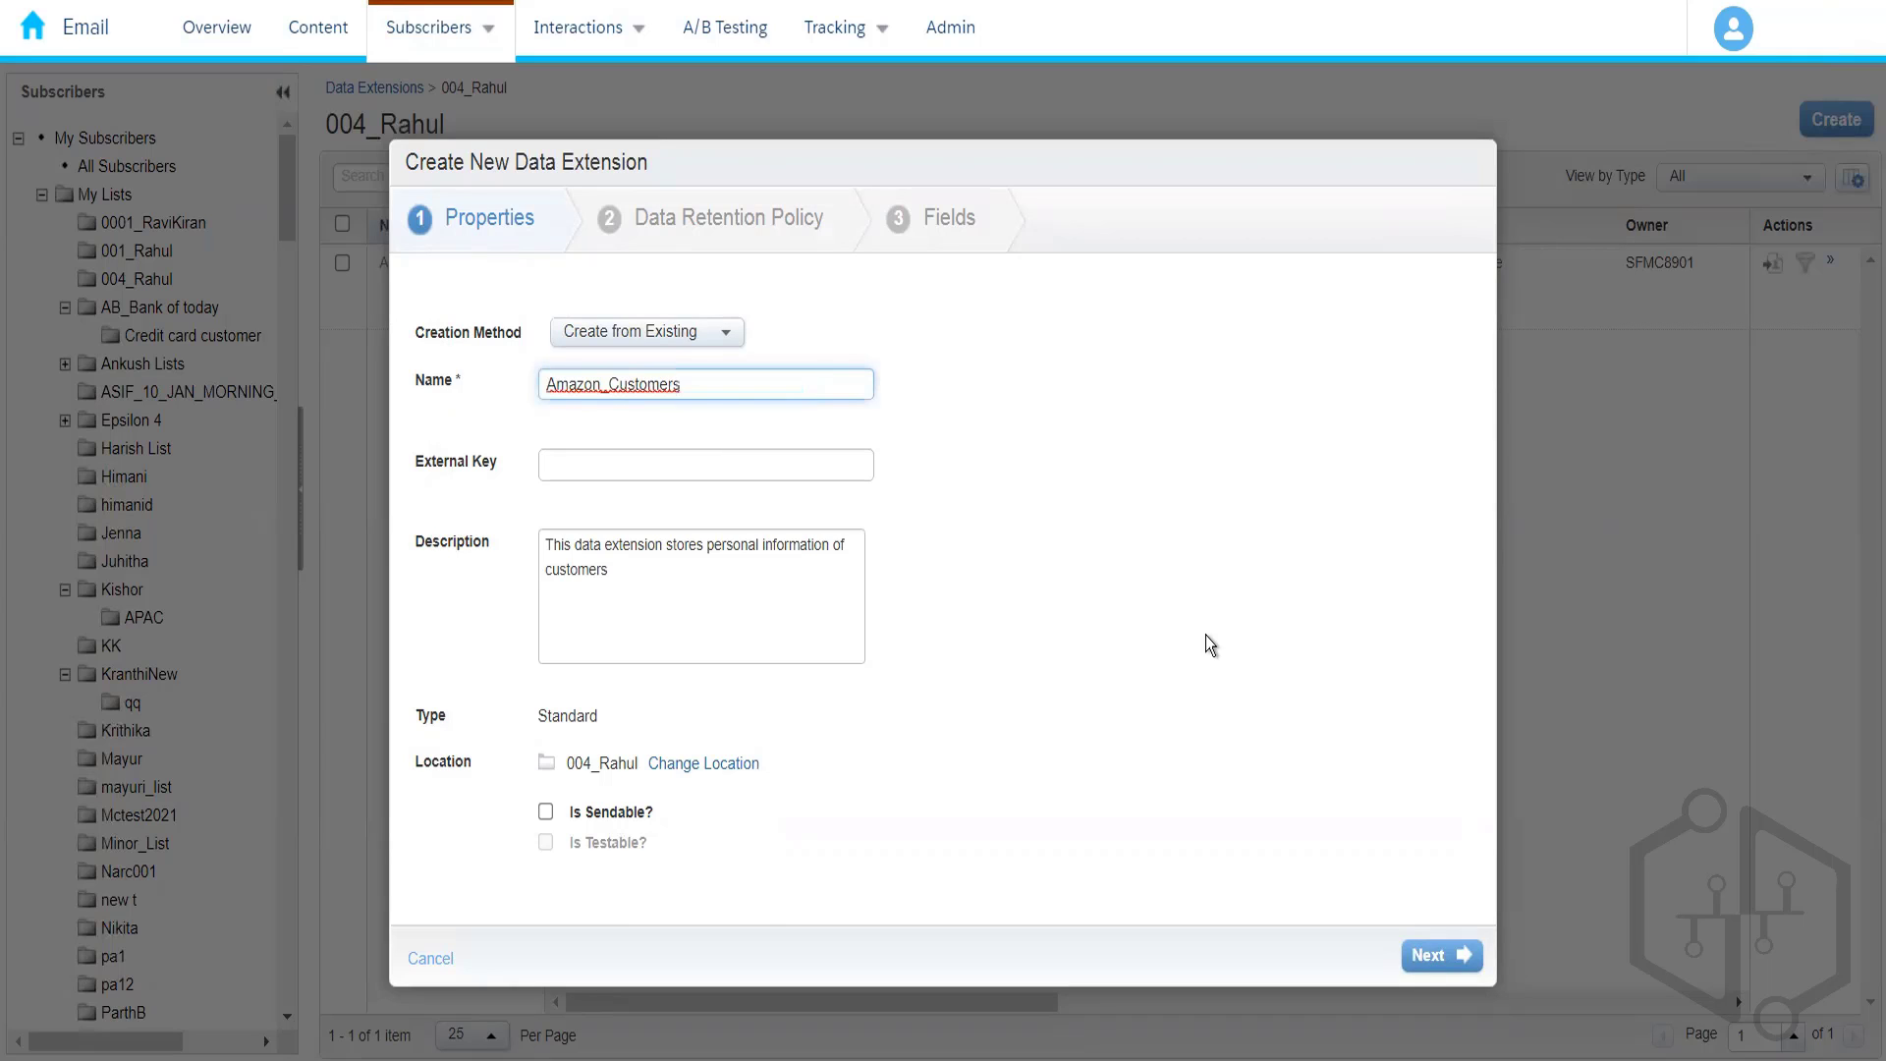
{"action": "type", "text": "_"}
{"action": "type", "text": "Prime_"}
{"action": "left_click", "coordinate": [777, 386]}
{"action": "key", "text": "BackSpace"}
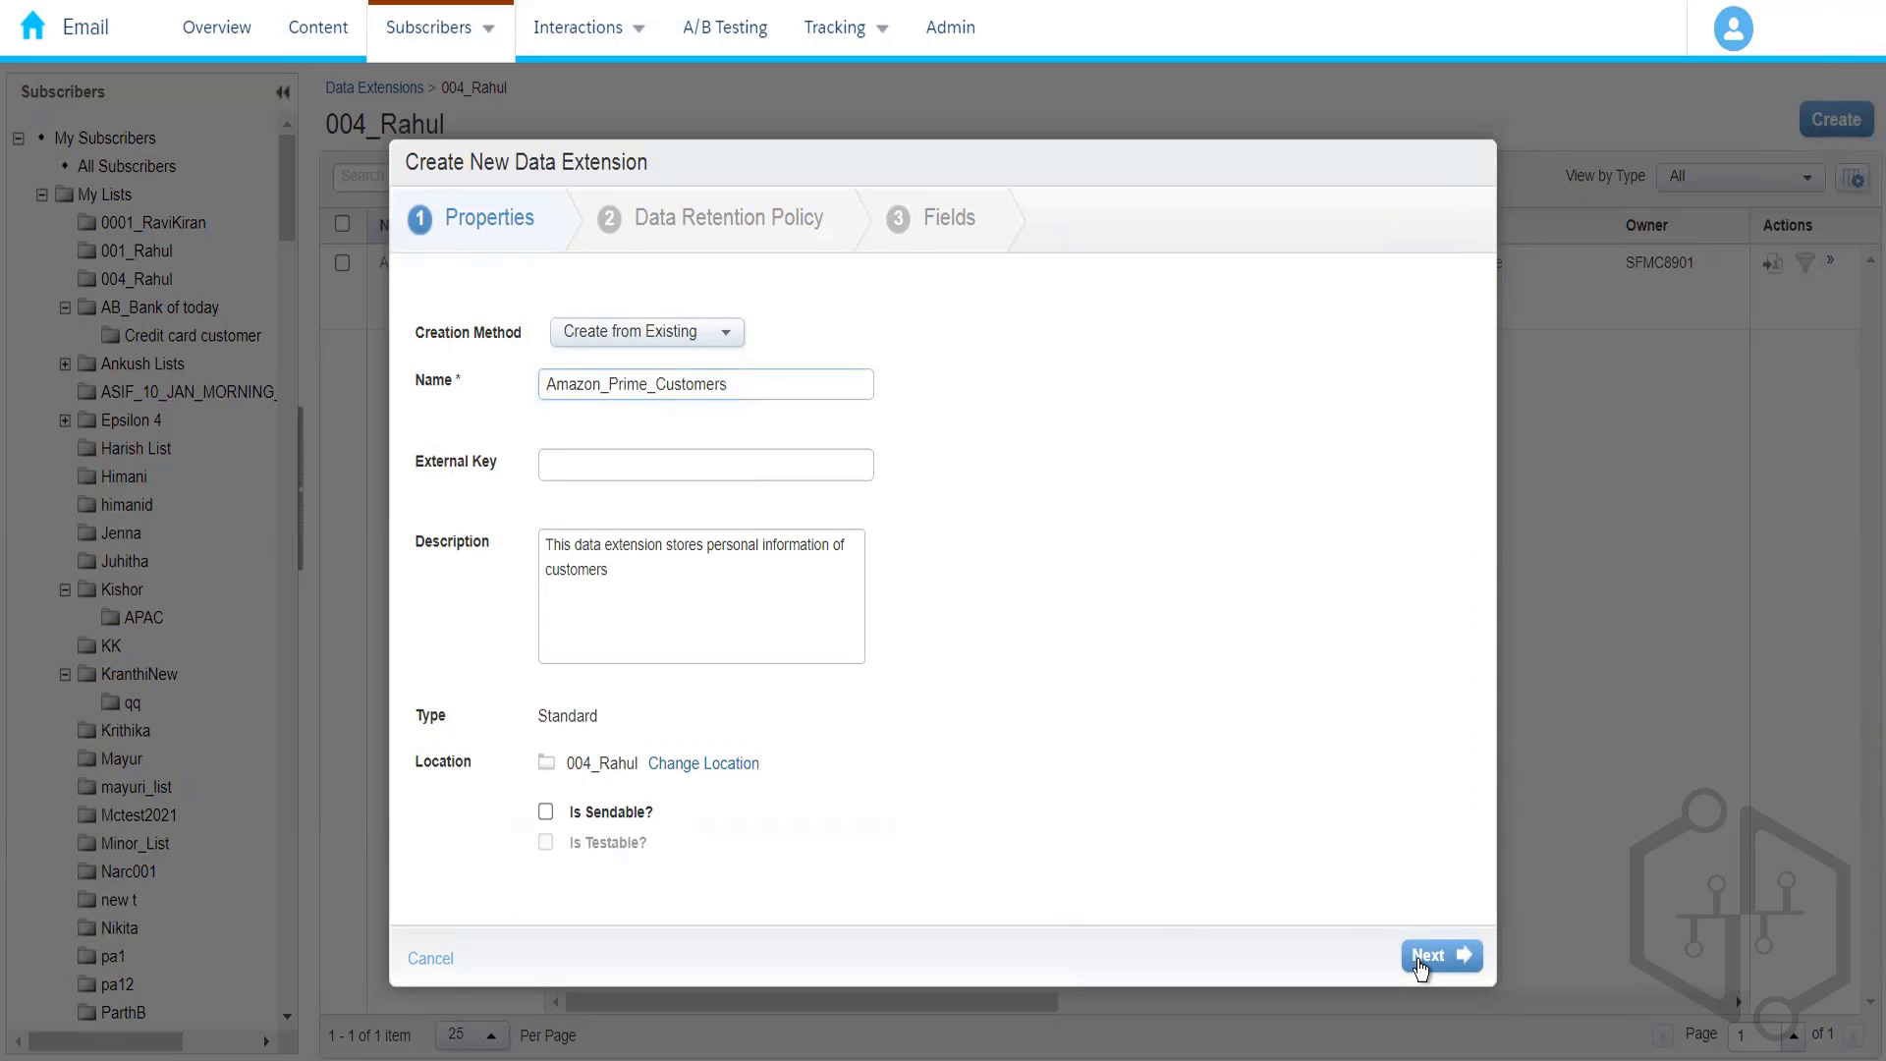
{"action": "left_click", "coordinate": [1457, 969]}
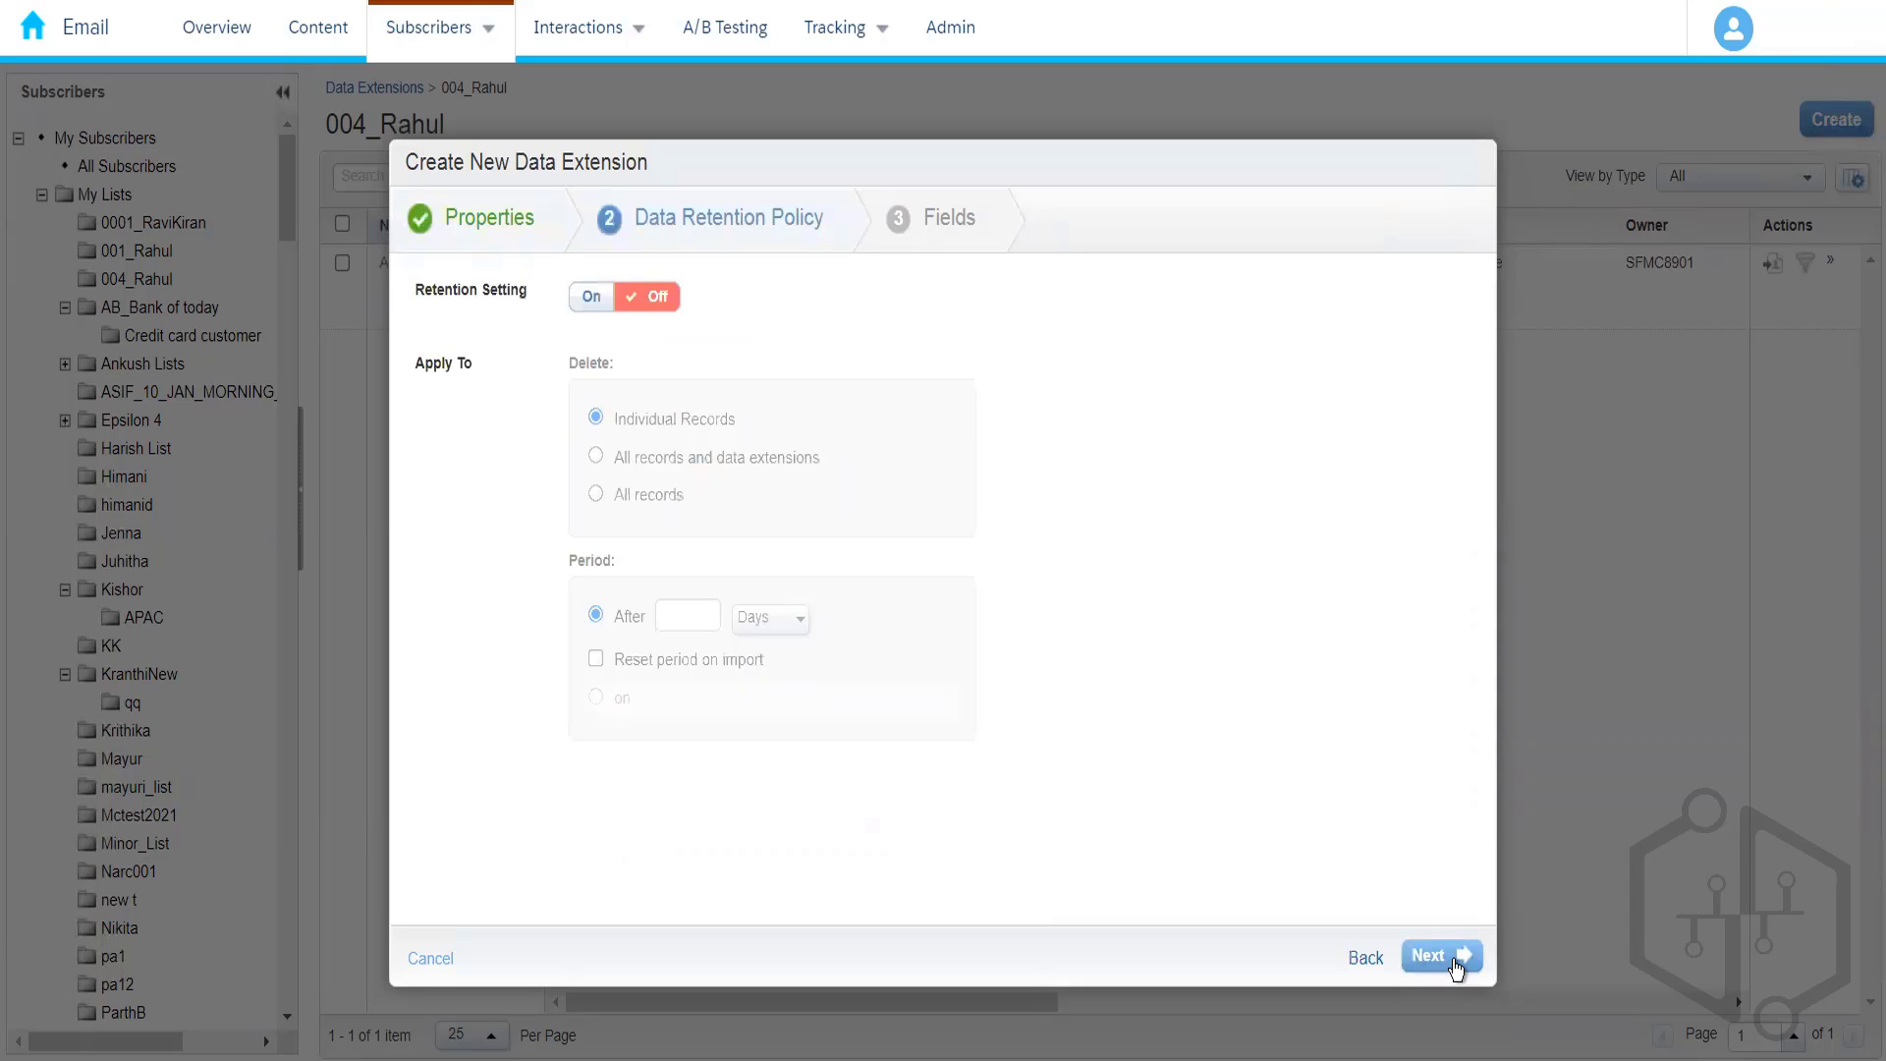
- Leave retention off, scroll the copied field list, and place the cursor in the blank row's Name box
{"action": "left_click", "coordinate": [1457, 969]}
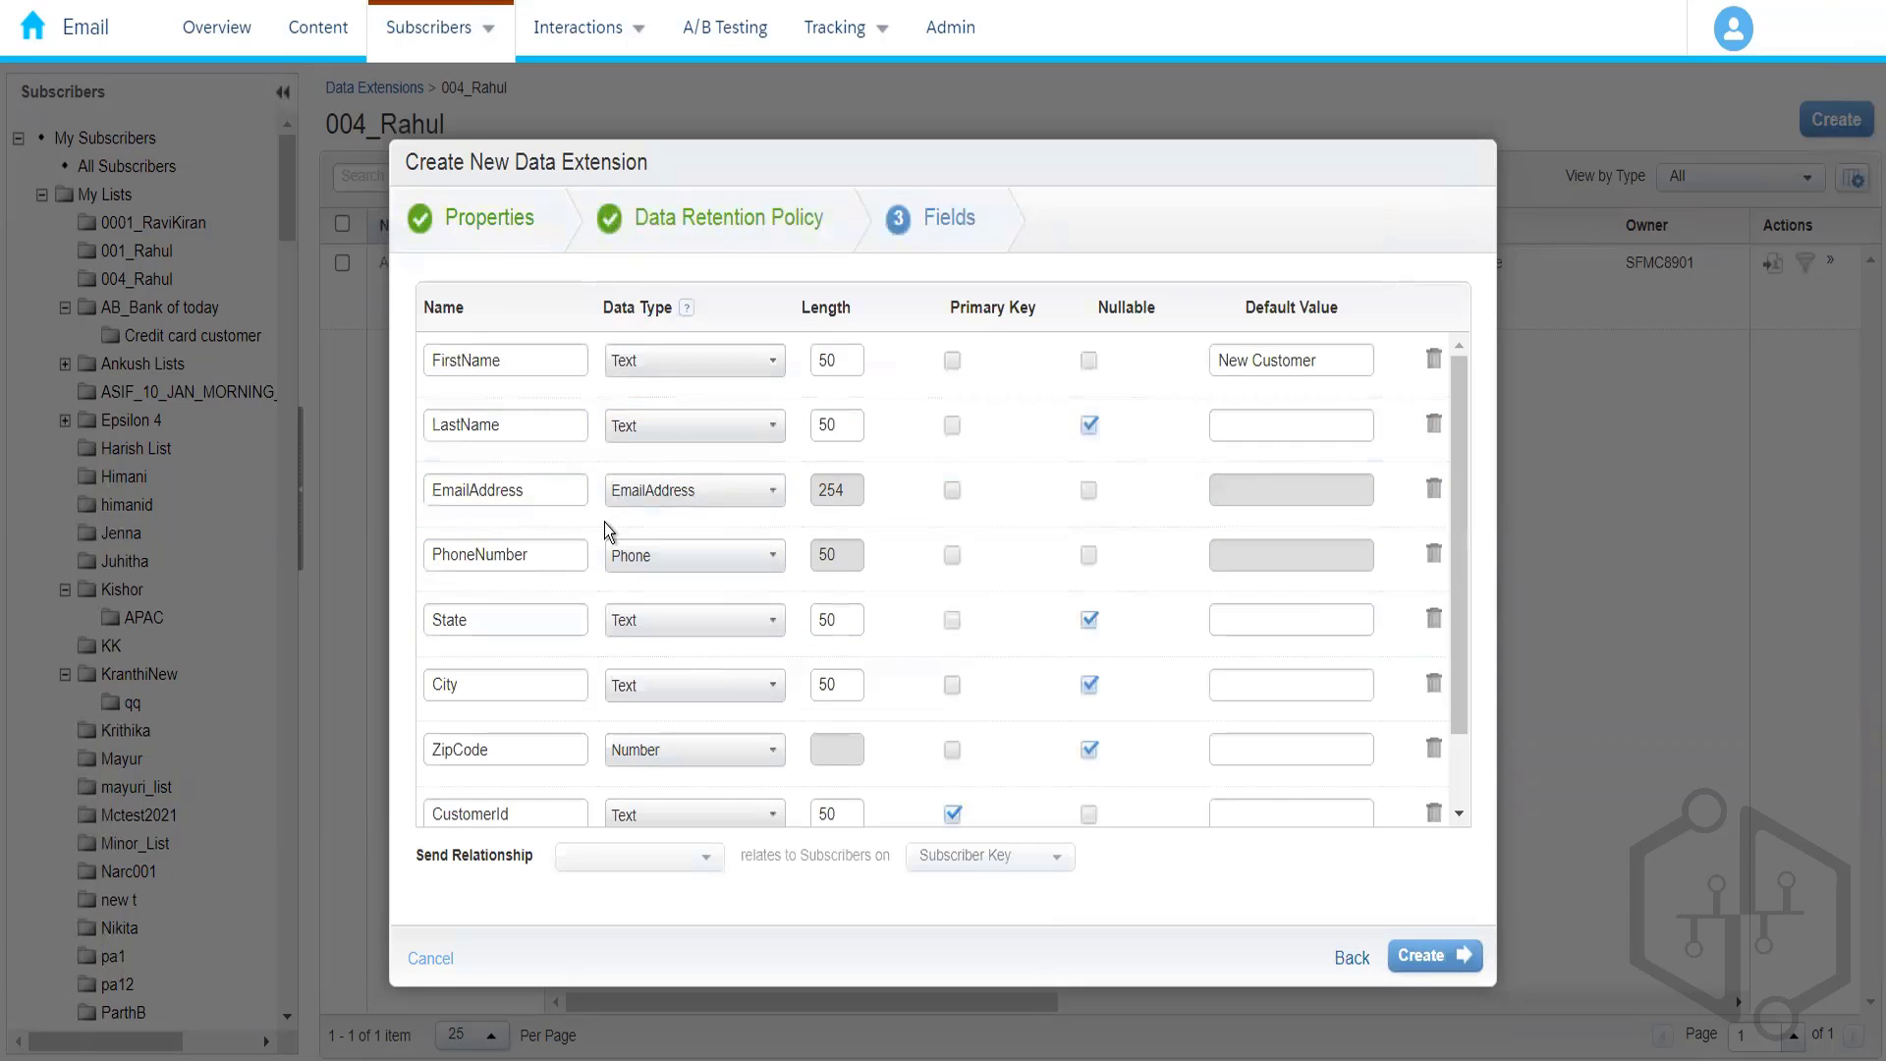
{"action": "left_click_drag", "start_coordinate": [1454, 657], "coordinate": [1452, 747]}
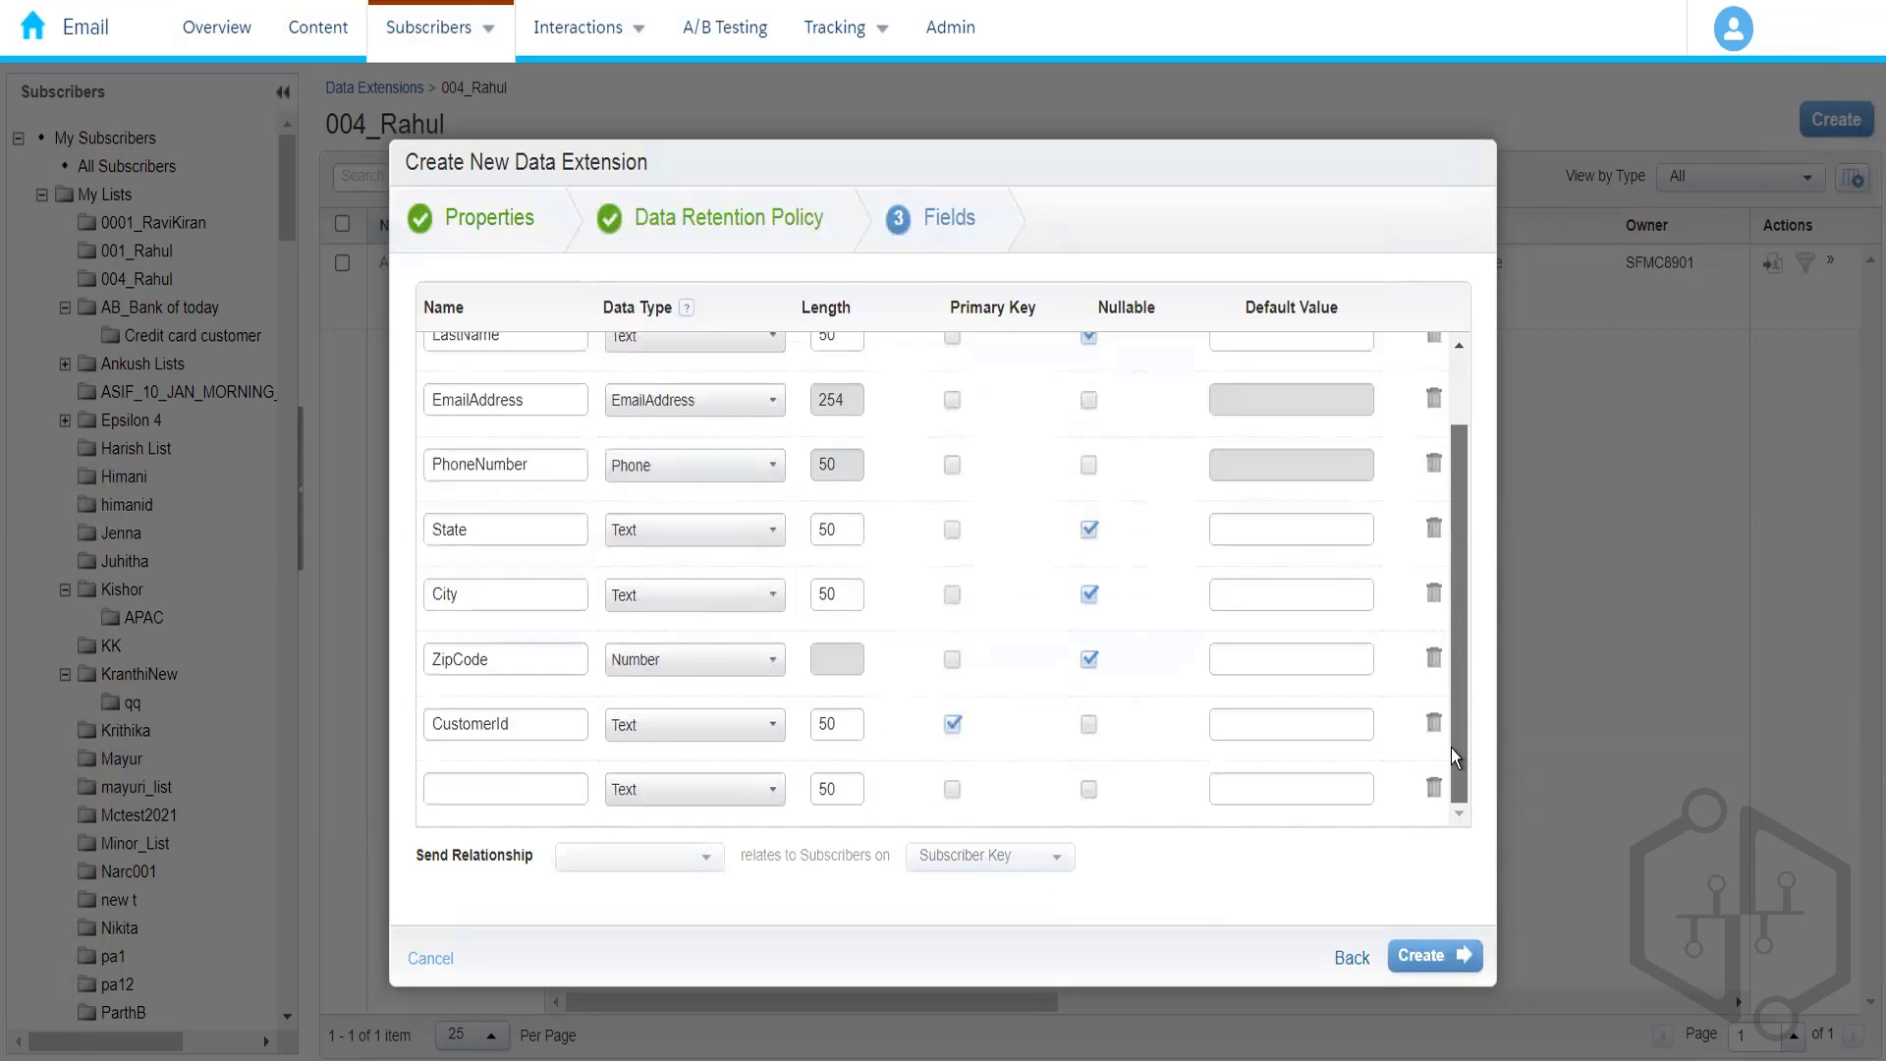
{"action": "left_click_drag", "start_coordinate": [1457, 526], "coordinate": [1460, 462]}
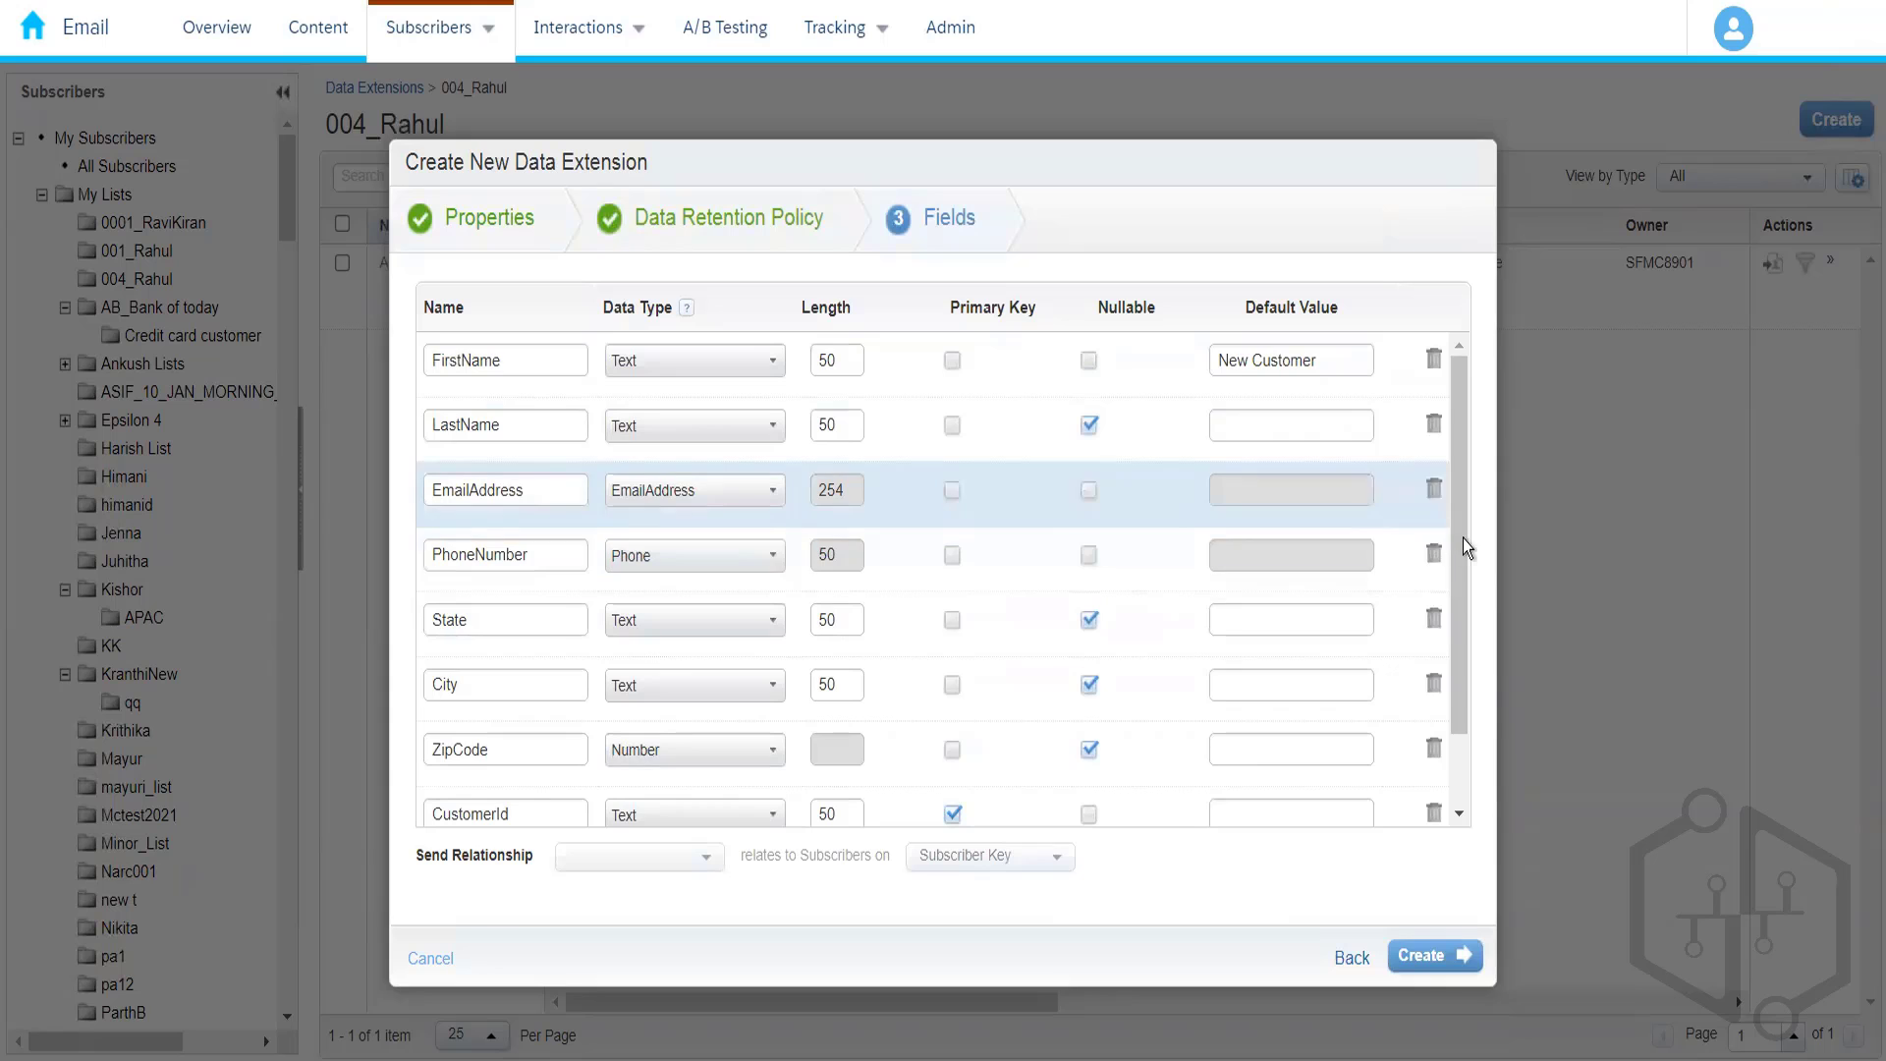
{"action": "left_click_drag", "start_coordinate": [1459, 542], "coordinate": [1458, 611]}
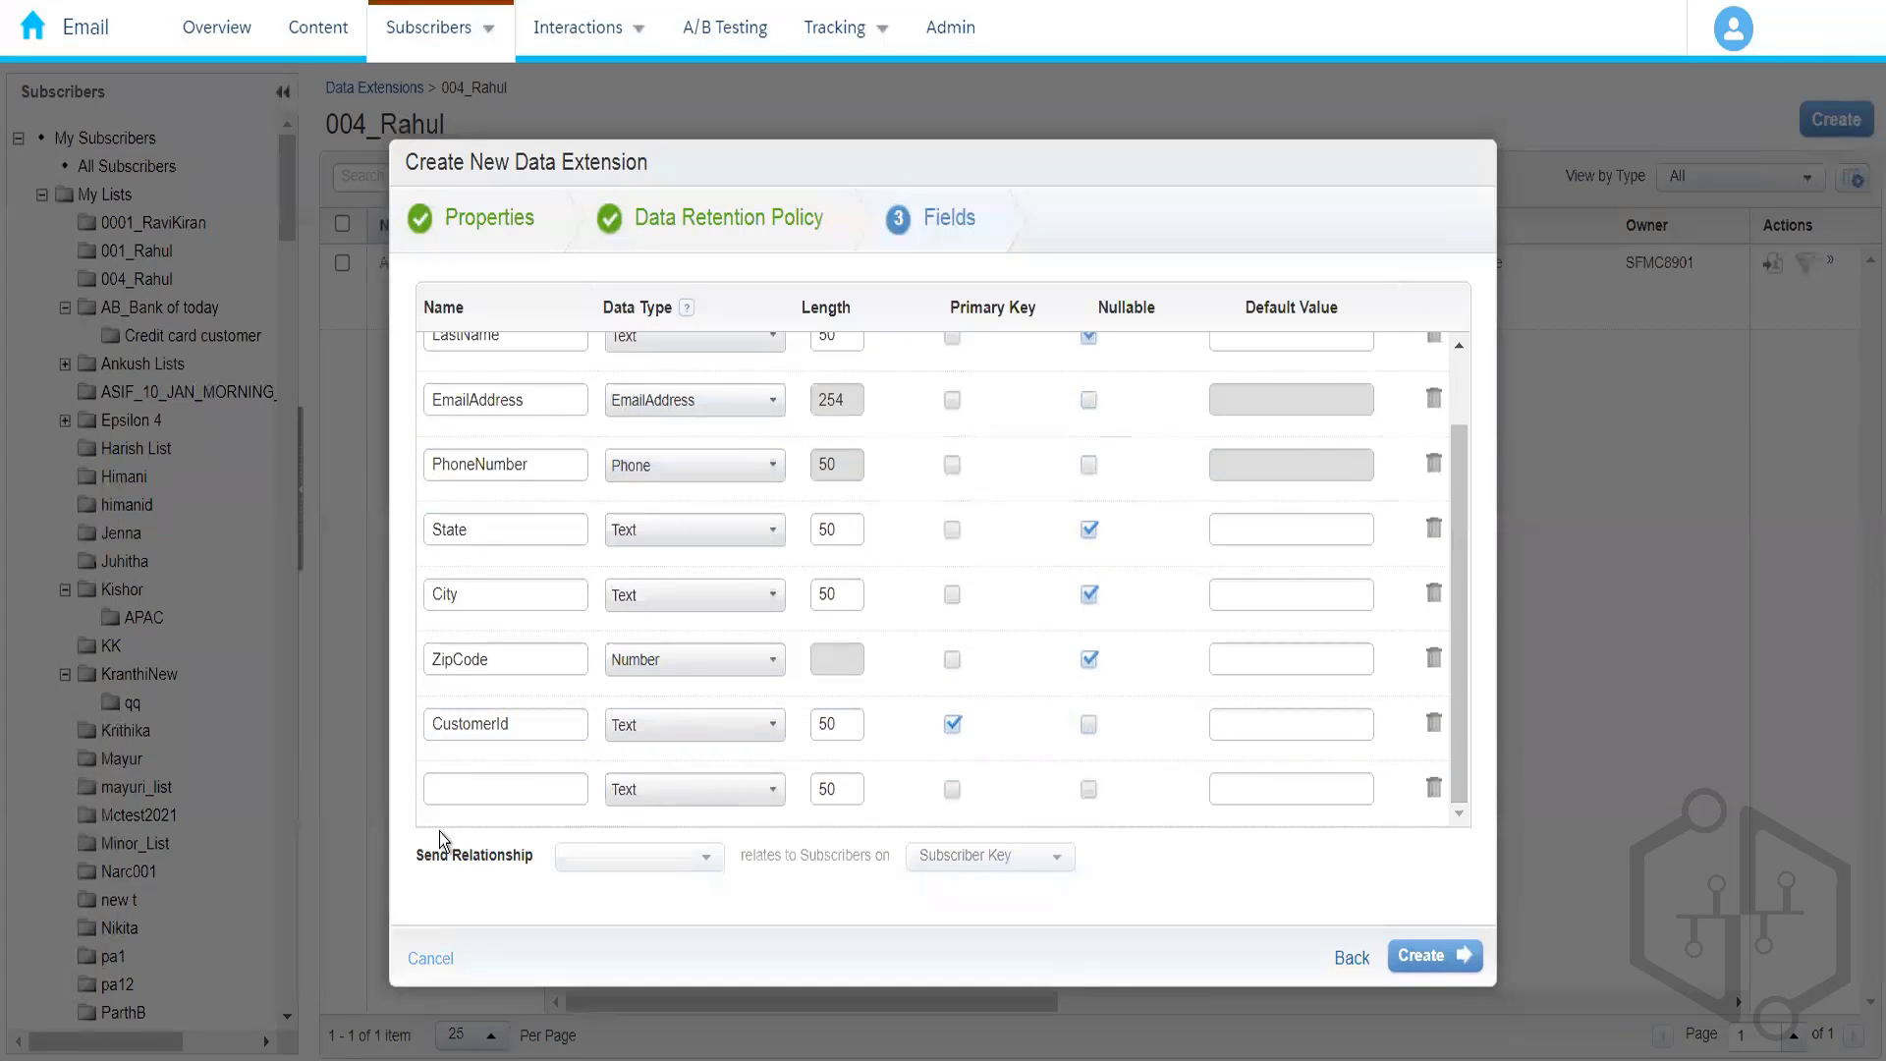
{"action": "left_click", "coordinate": [474, 804]}
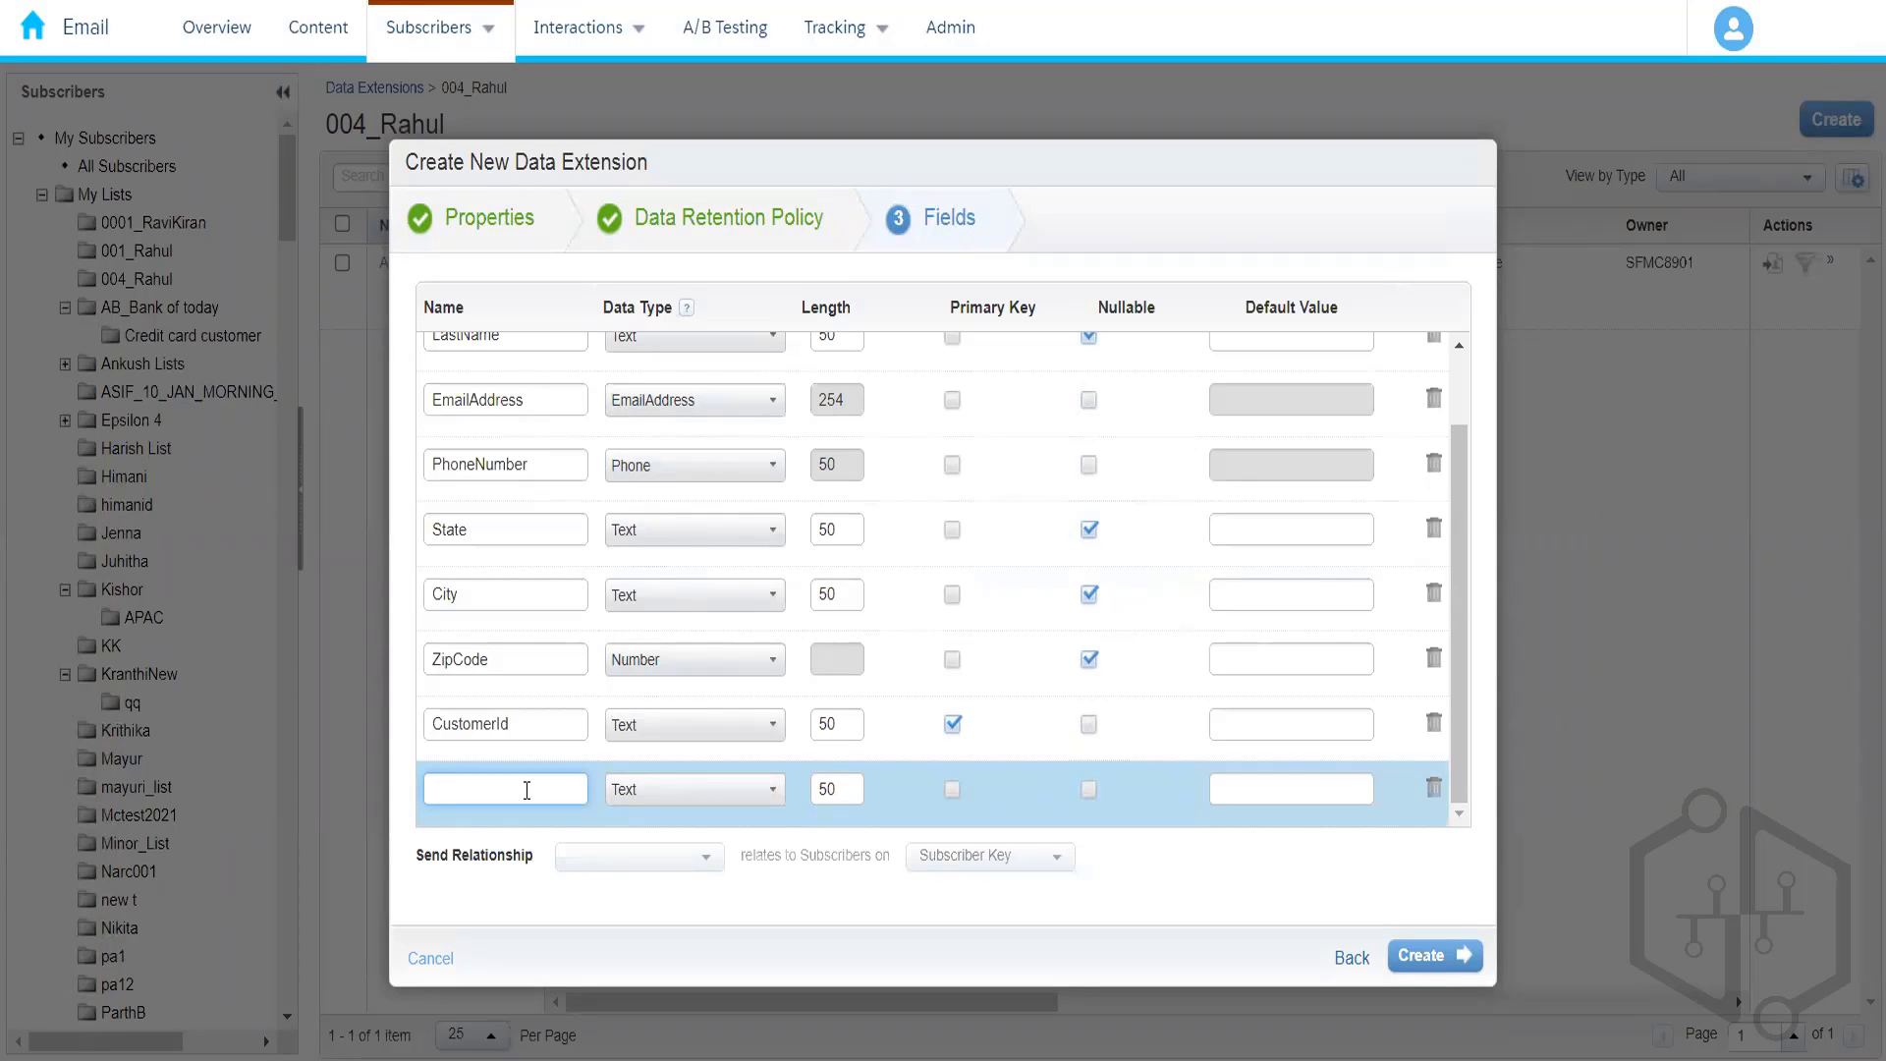
- Name the new row IsActive and set its data type to Boolean
{"action": "type", "text": "Me"}
{"action": "key", "text": "BackSpace"}
{"action": "type", "text": "IsM"}
{"action": "key", "text": "BackSpace"}
{"action": "key", "text": "BackSpace"}
{"action": "type", "text": "sActive"}
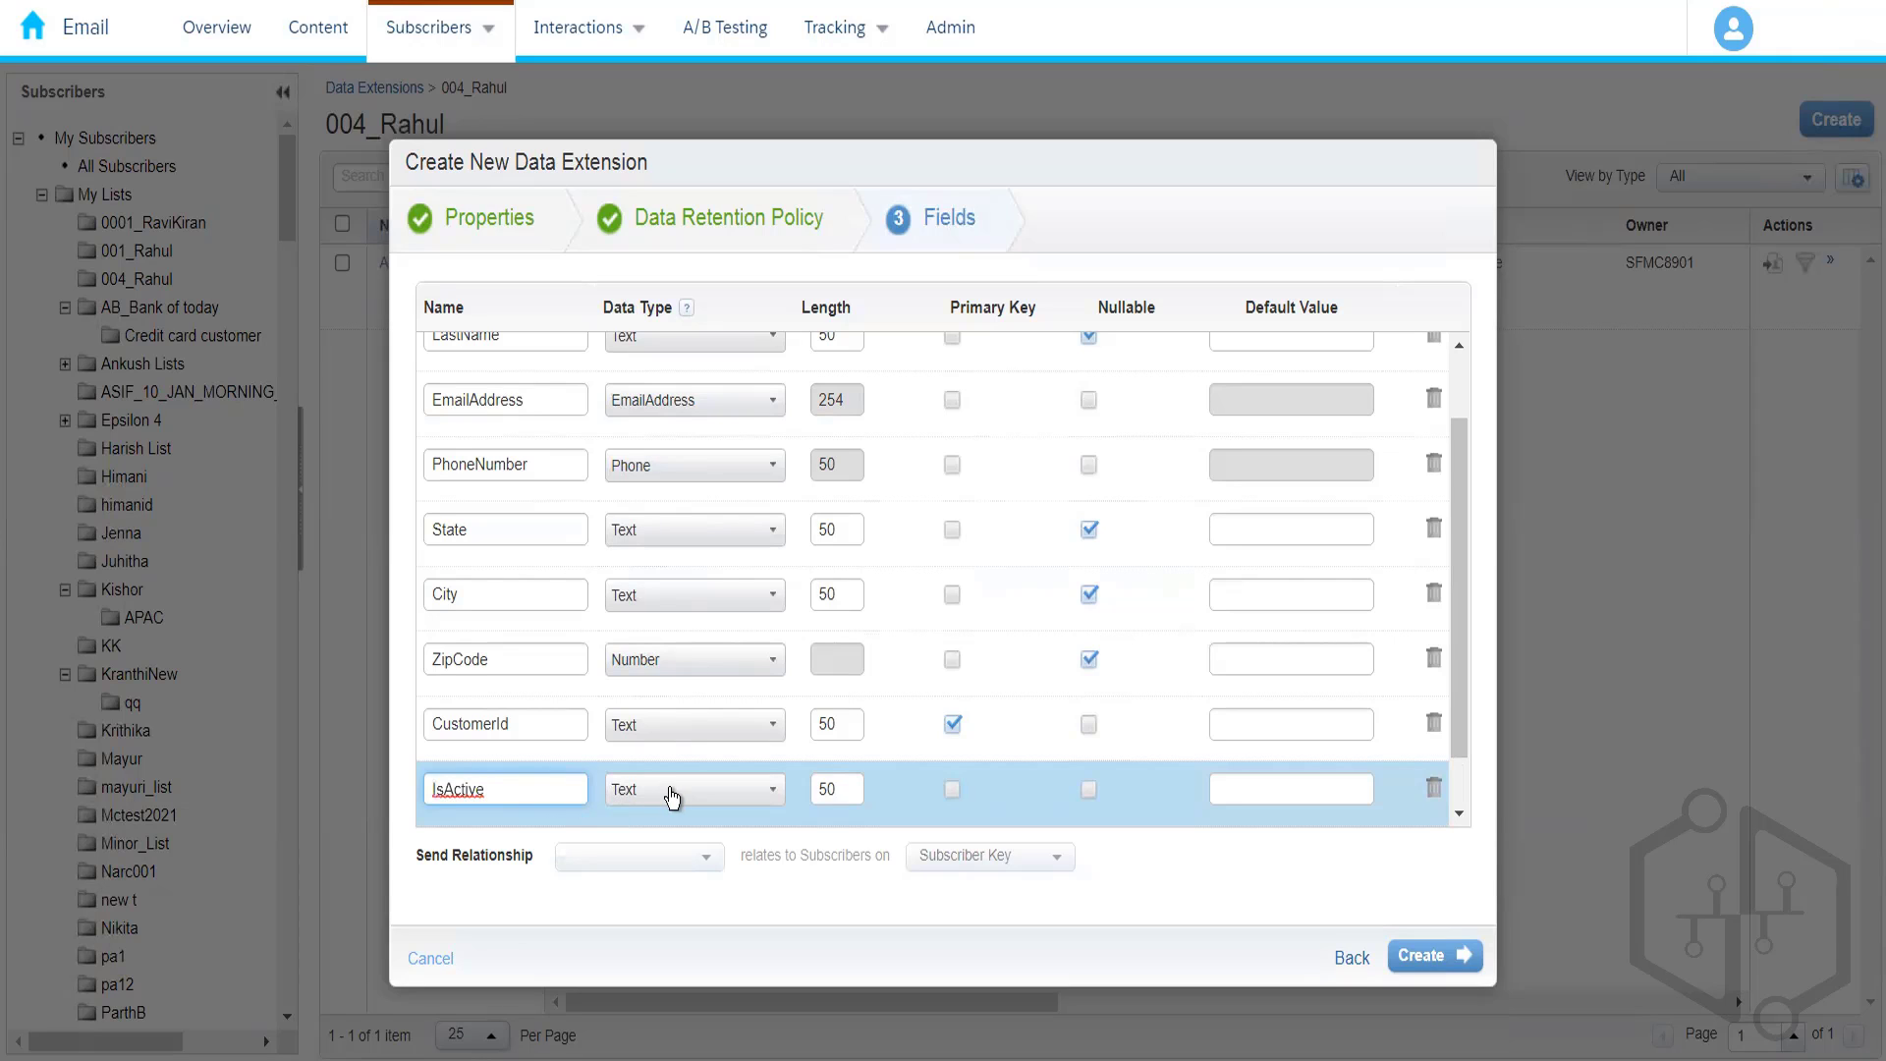
{"action": "left_click", "coordinate": [684, 798]}
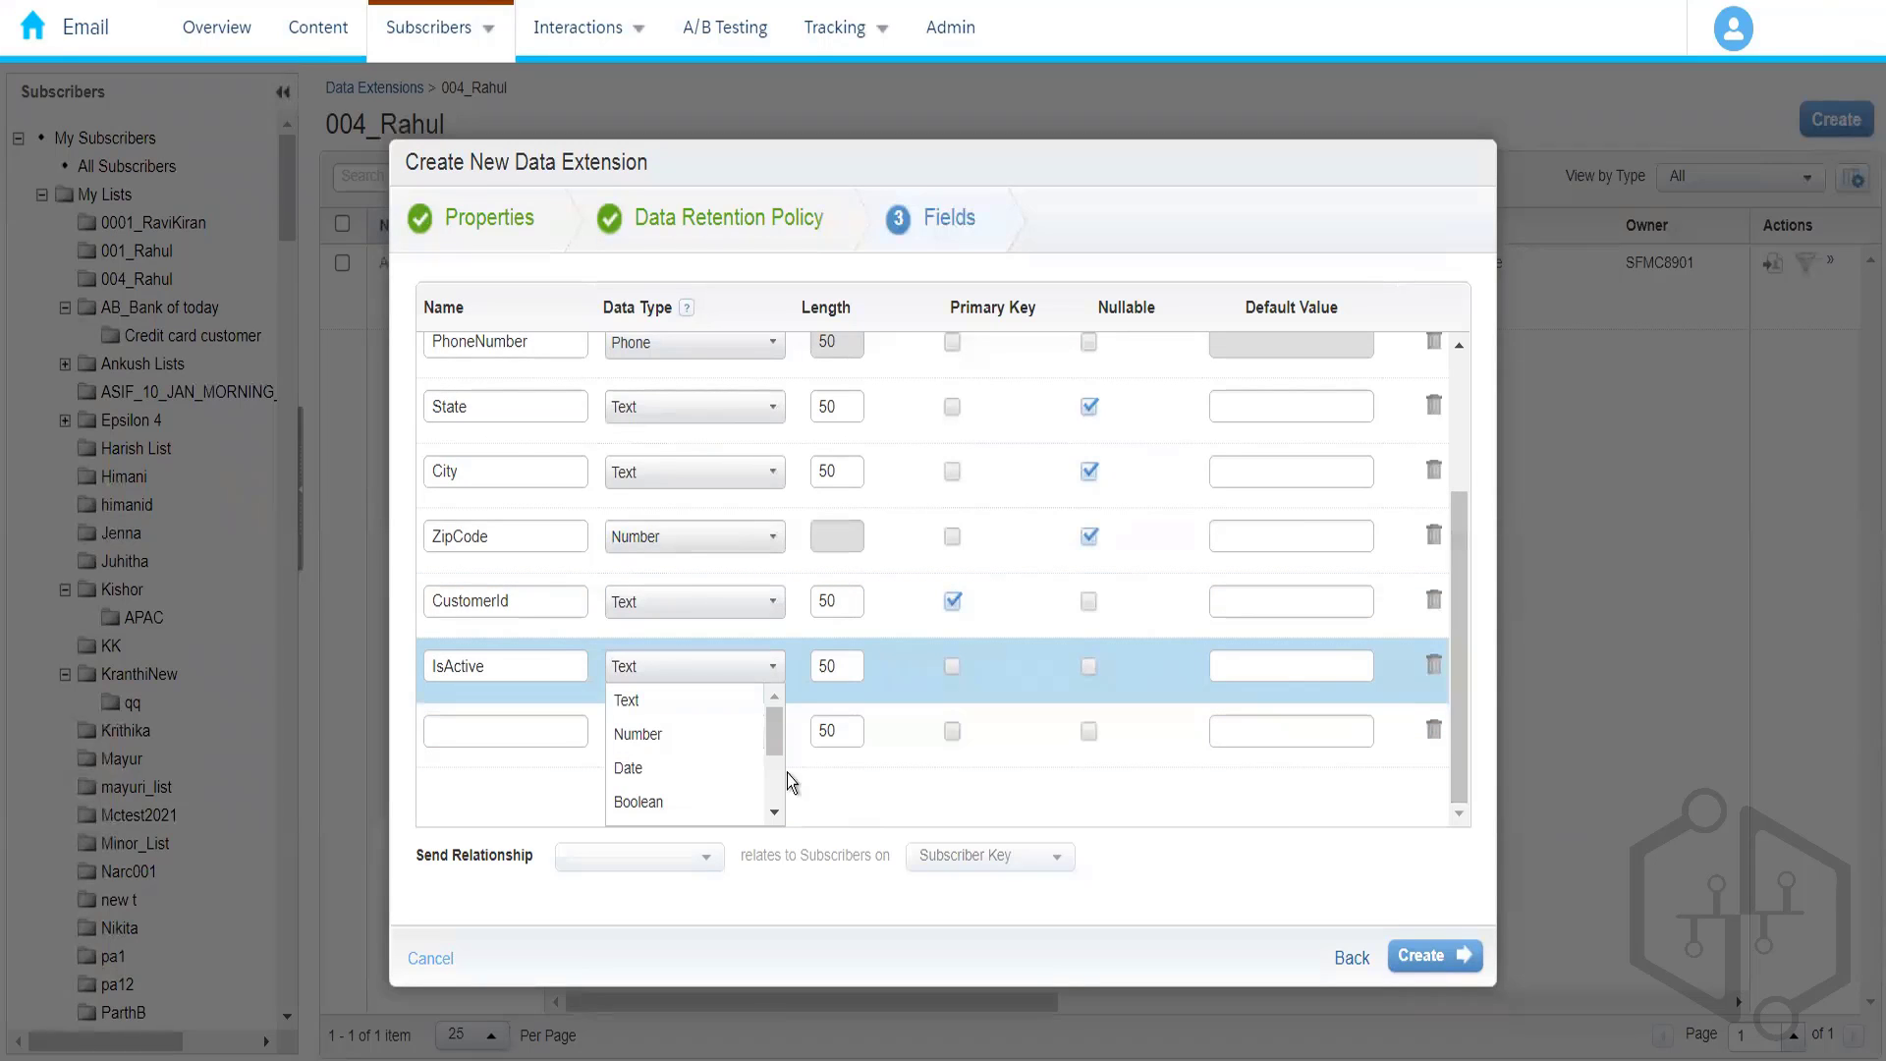
{"action": "left_click_drag", "start_coordinate": [770, 735], "coordinate": [770, 796]}
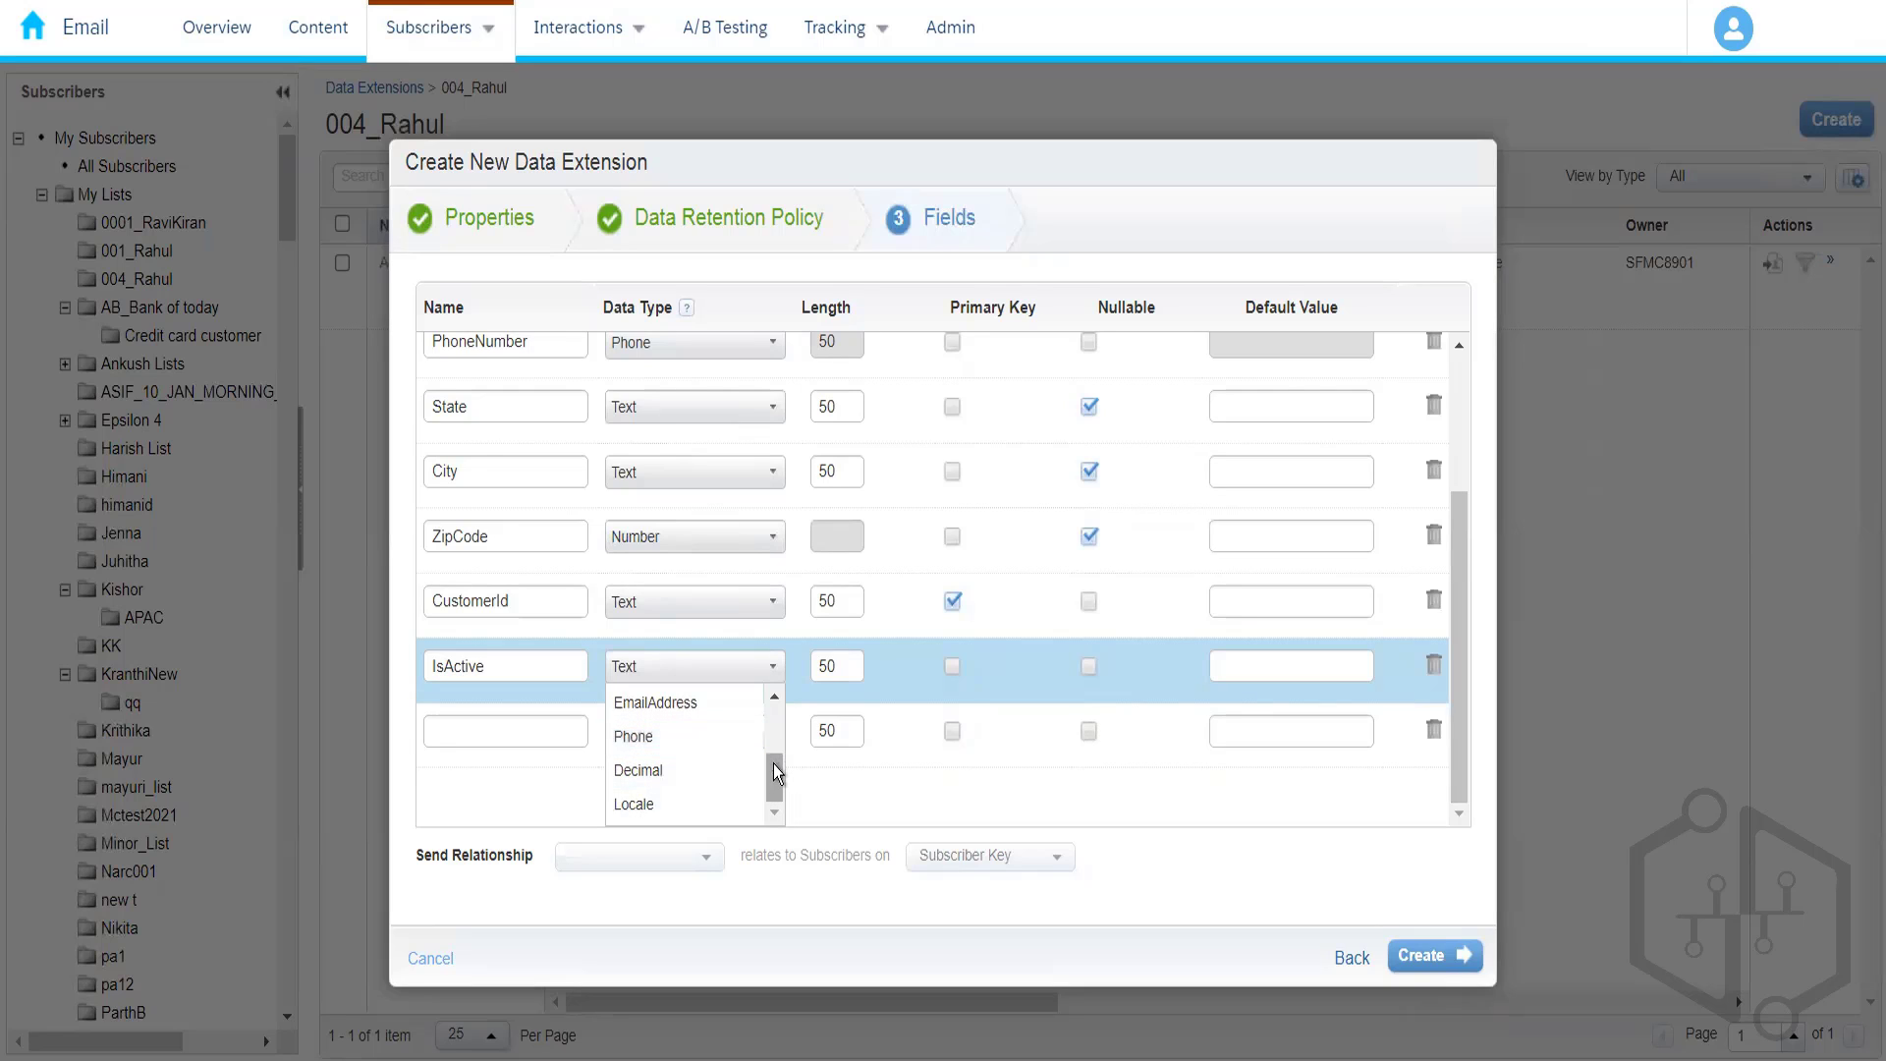
{"action": "left_click_drag", "start_coordinate": [774, 763], "coordinate": [770, 743]}
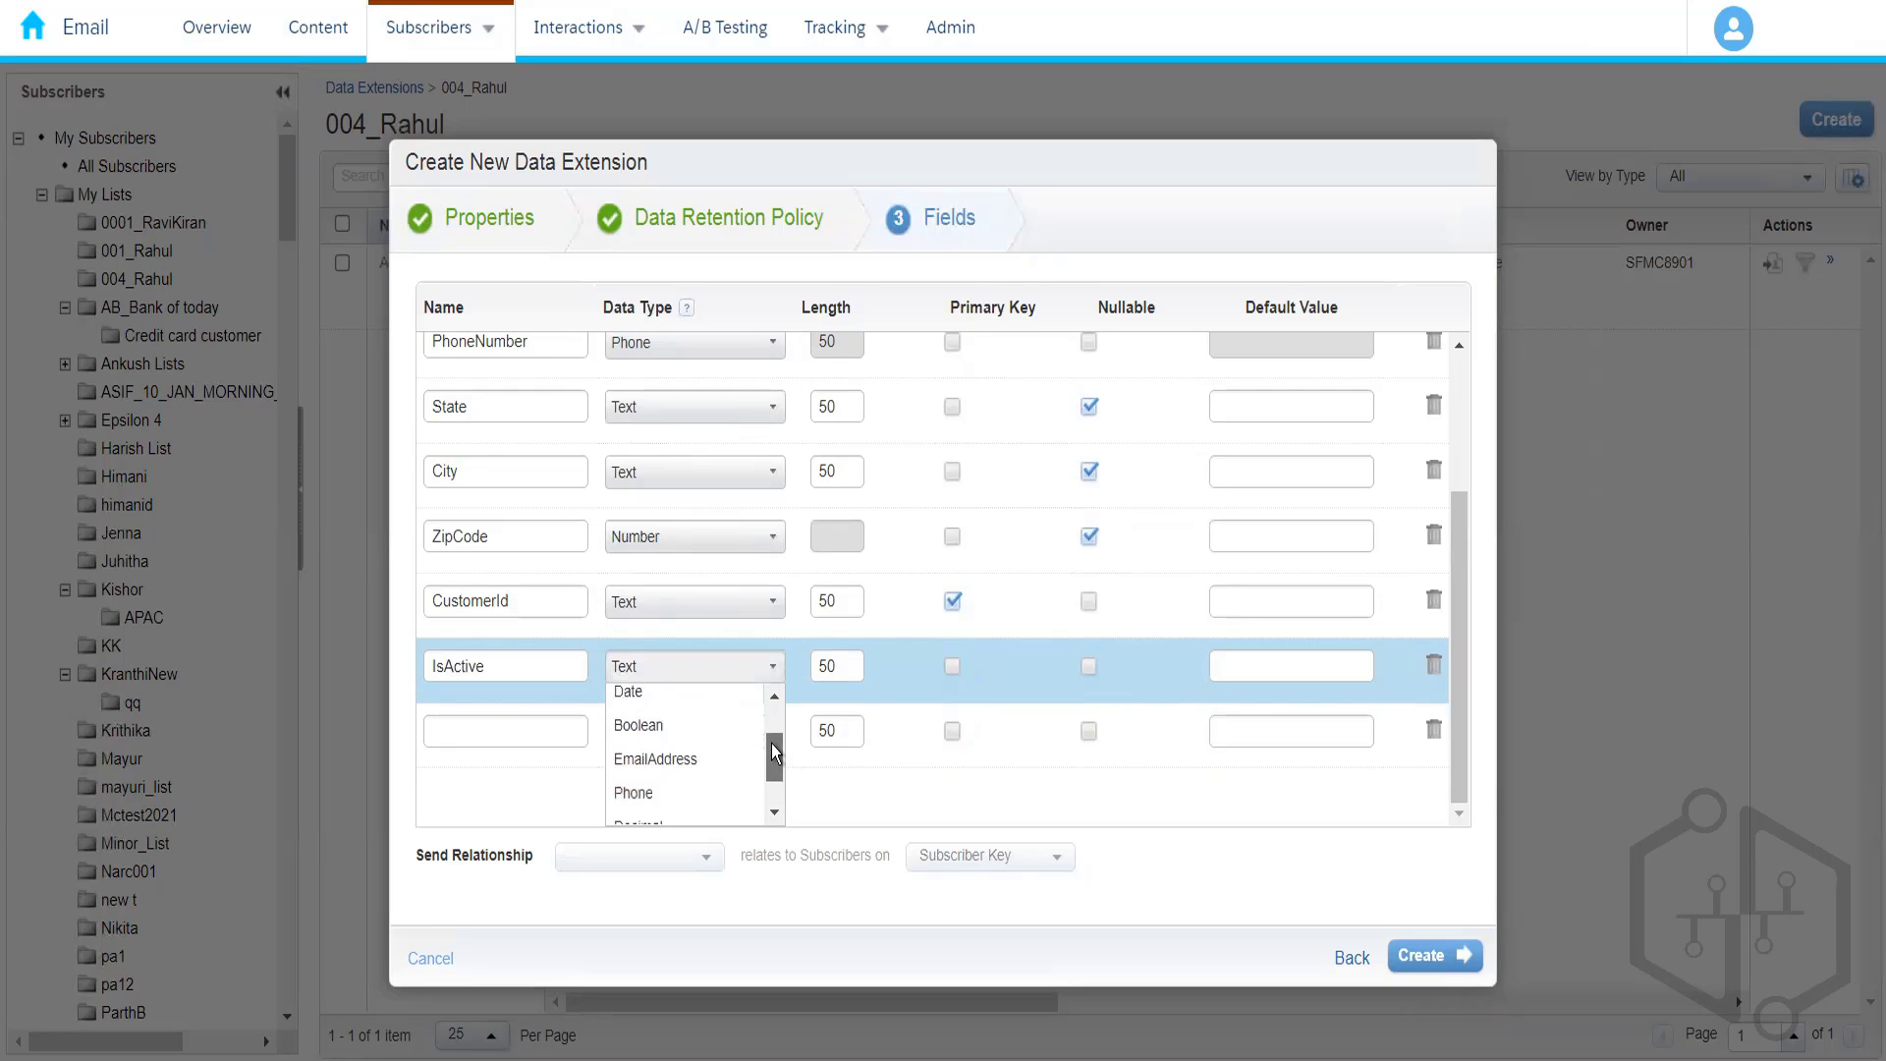
{"action": "left_click", "coordinate": [664, 742]}
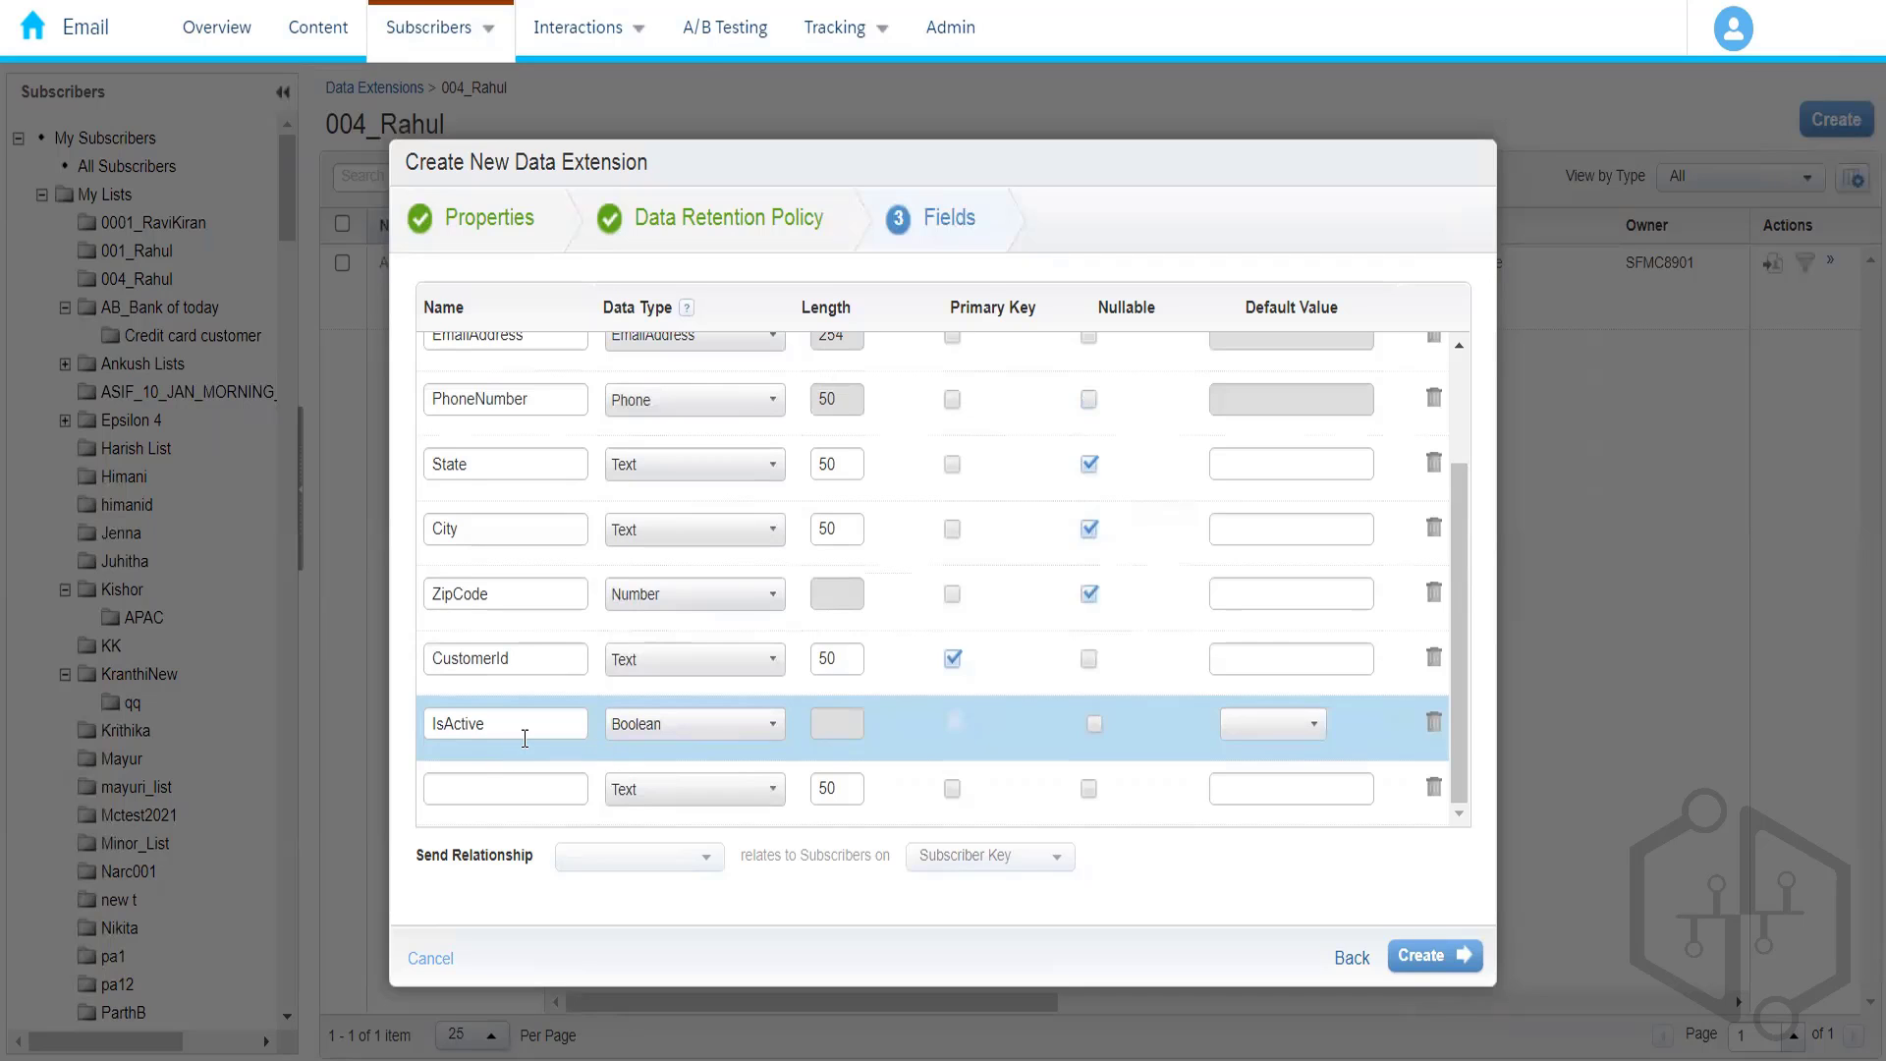
- Name the next row ExpiryDate, mark it Nullable, and create the data extension
{"action": "left_click", "coordinate": [534, 794]}
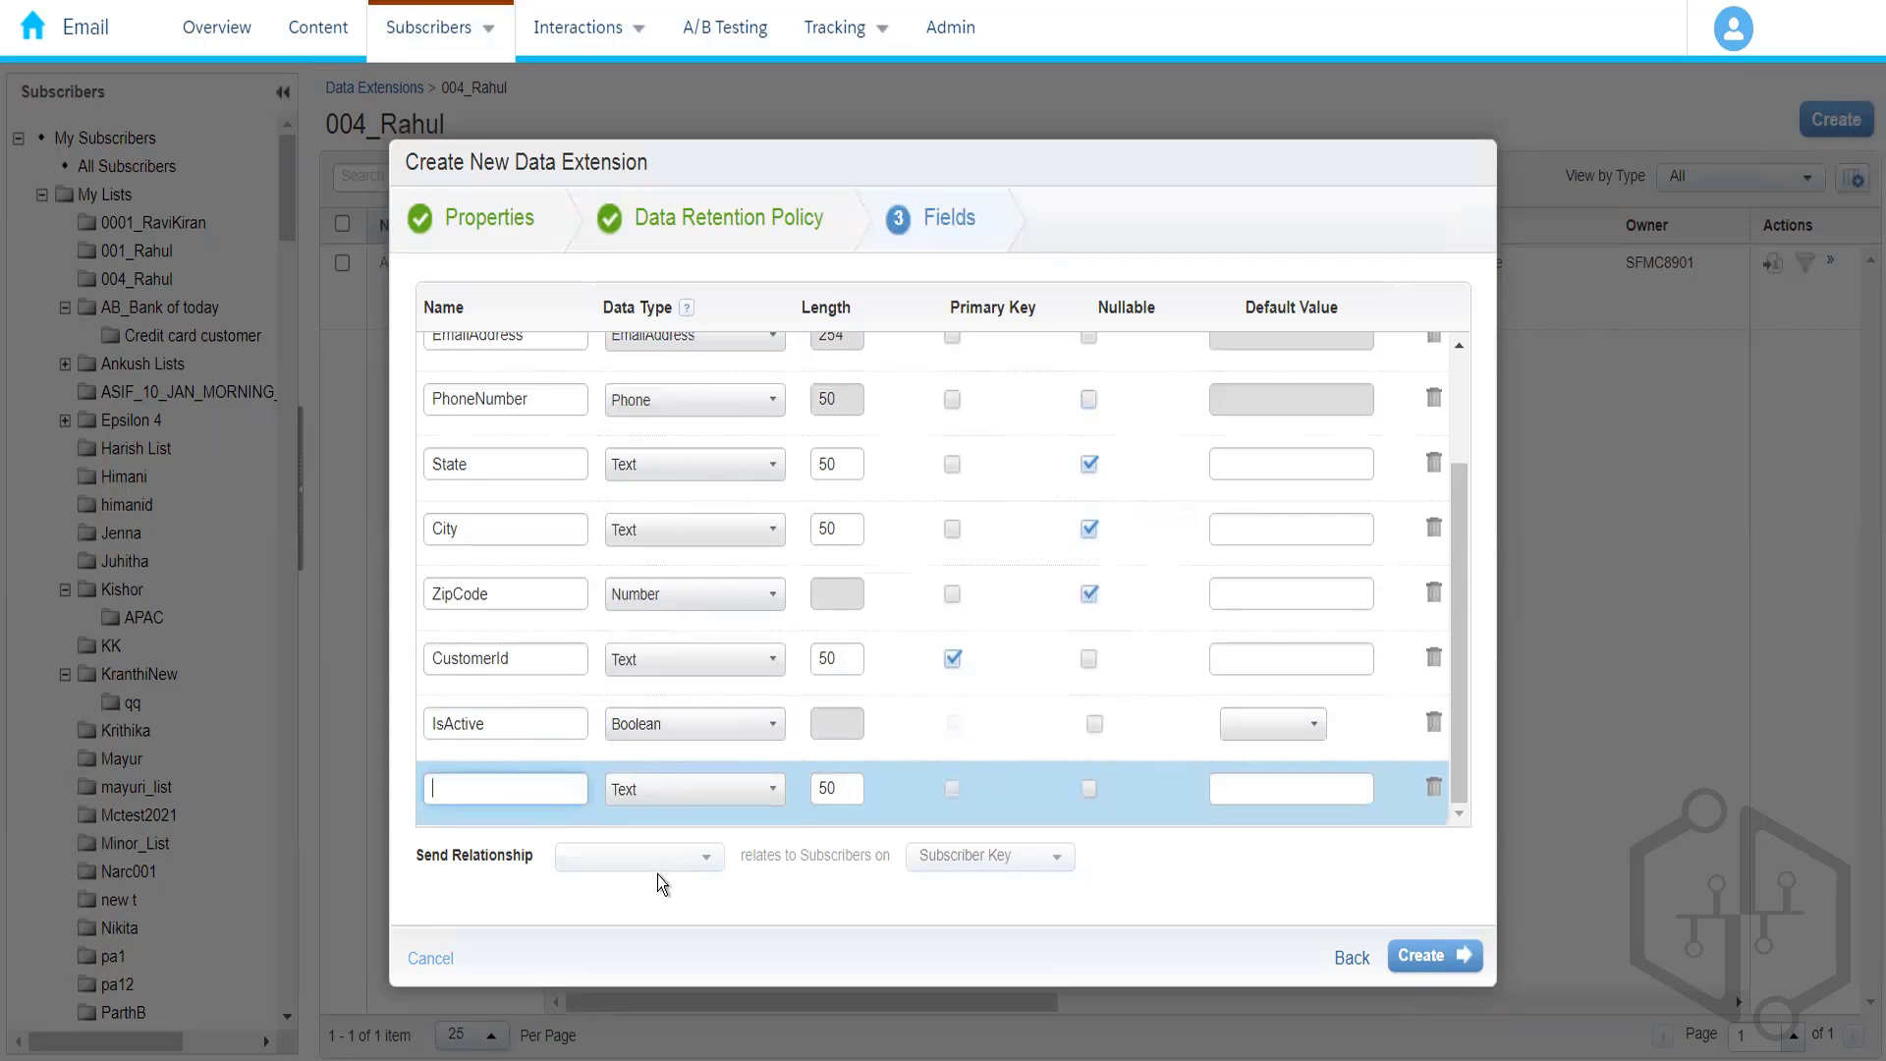
{"action": "type", "text": "MemberShip"}
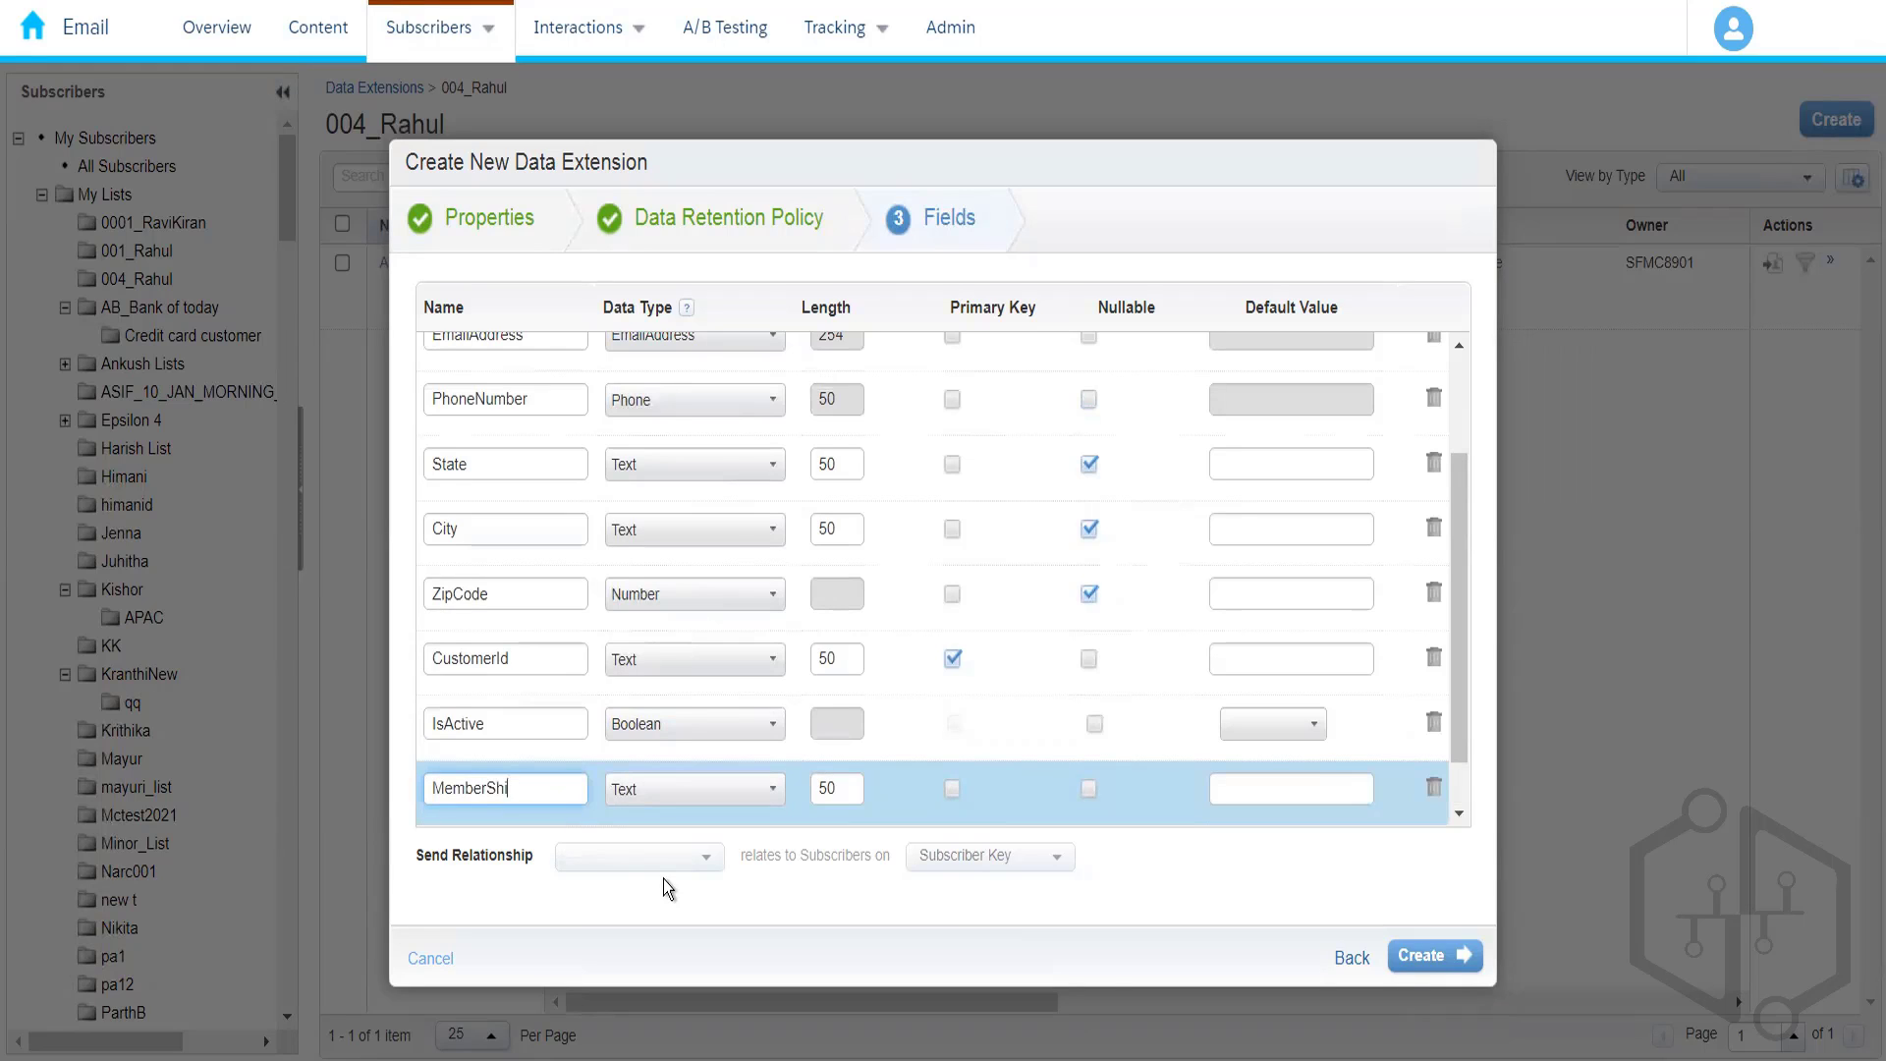
{"action": "key", "text": "BackSpace"}
{"action": "key", "text": "BackSpace"}
{"action": "key", "text": "BackSpace"}
{"action": "key", "text": "BackSpace"}
{"action": "key", "text": "BackSpace"}
{"action": "key", "text": "BackSpace"}
{"action": "key", "text": "BackSpace"}
{"action": "key", "text": "BackSpace"}
{"action": "key", "text": "BackSpace"}
{"action": "type", "text": "ExpiryDate"}
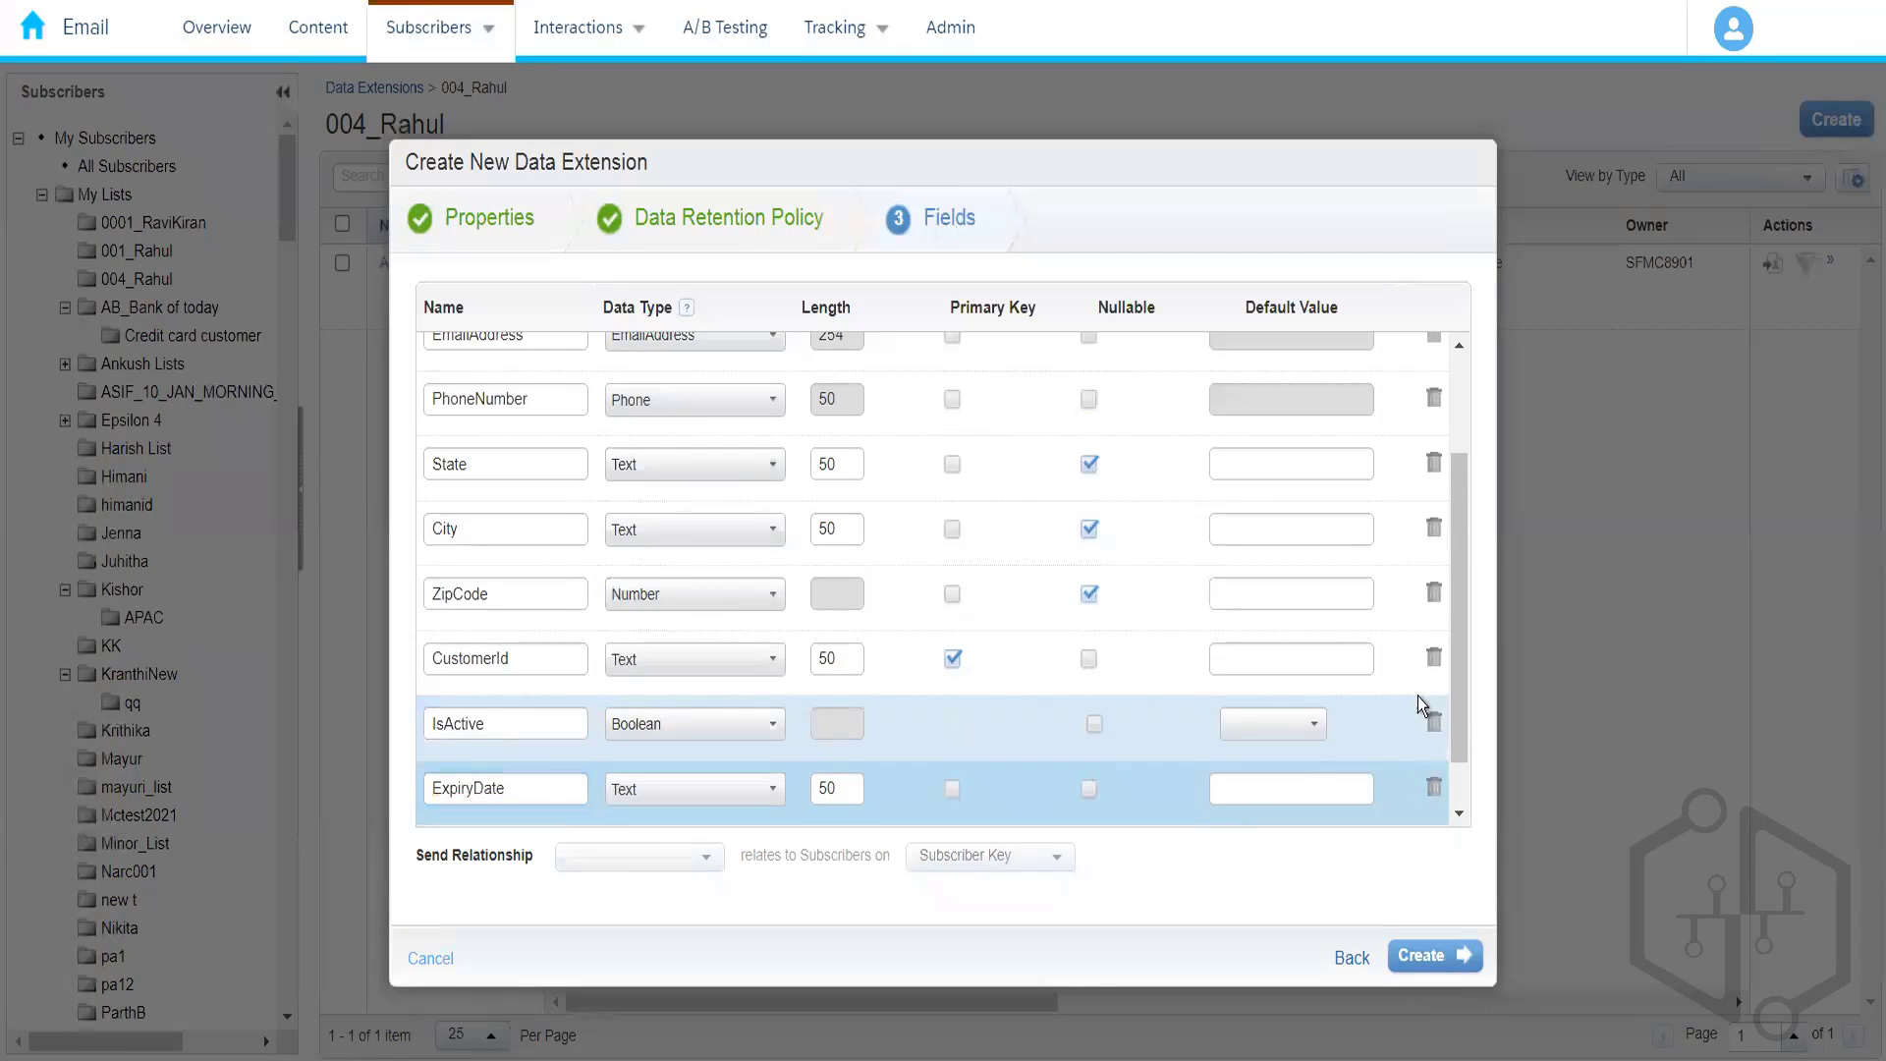
{"action": "left_click", "coordinate": [1460, 812]}
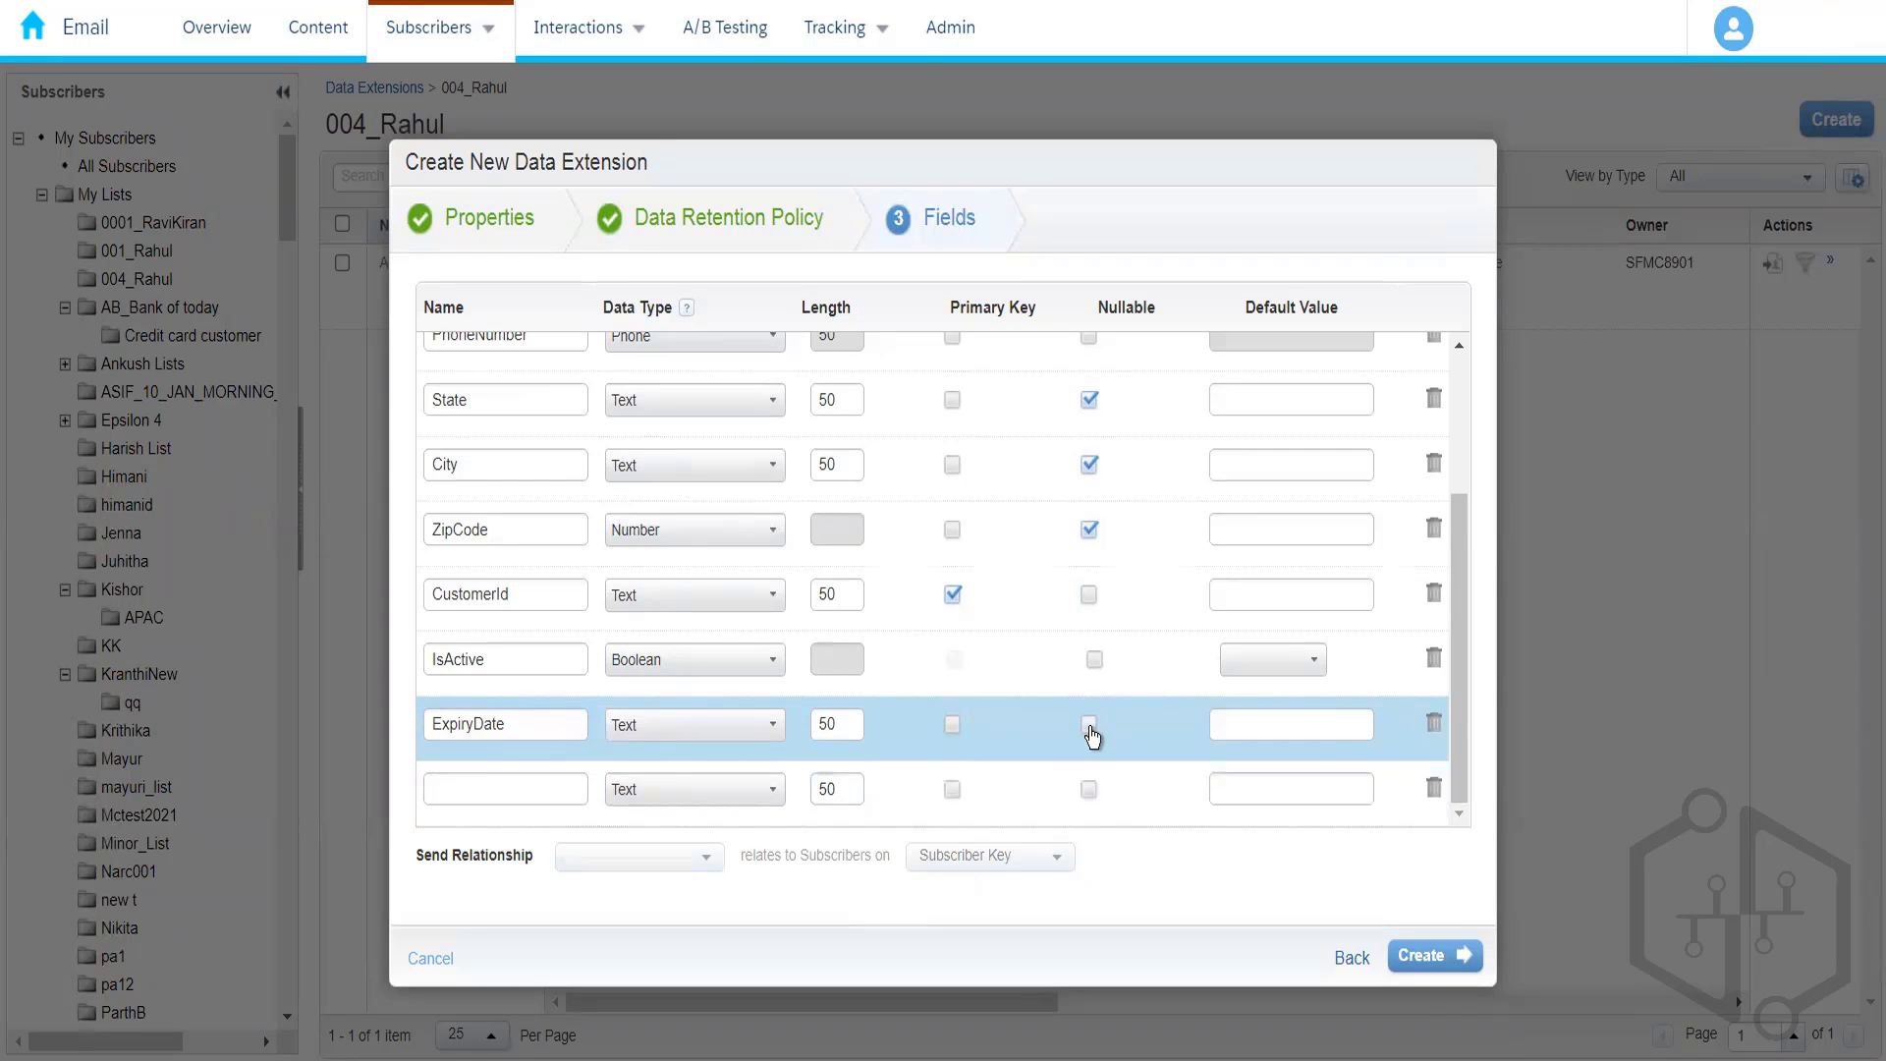
{"action": "left_click", "coordinate": [1090, 728]}
{"action": "left_click", "coordinate": [1456, 957]}
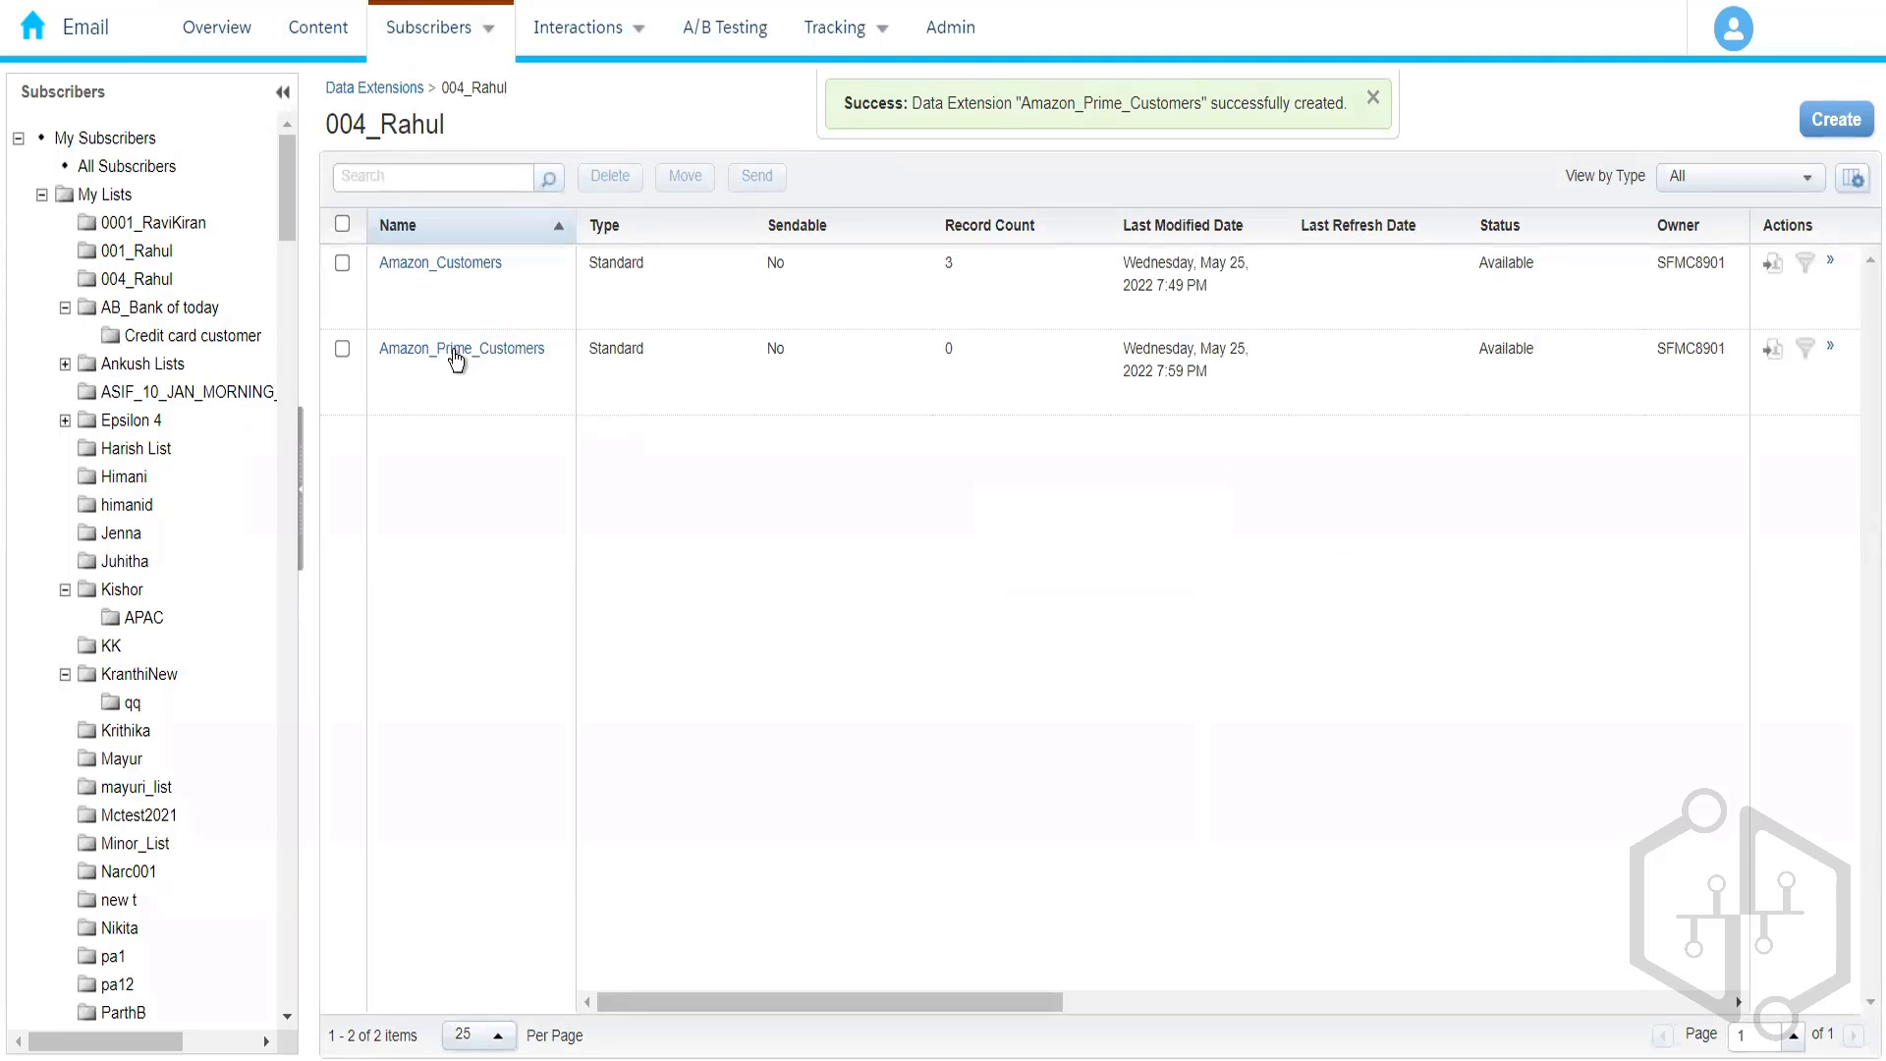
{"action": "left_click", "coordinate": [461, 355]}
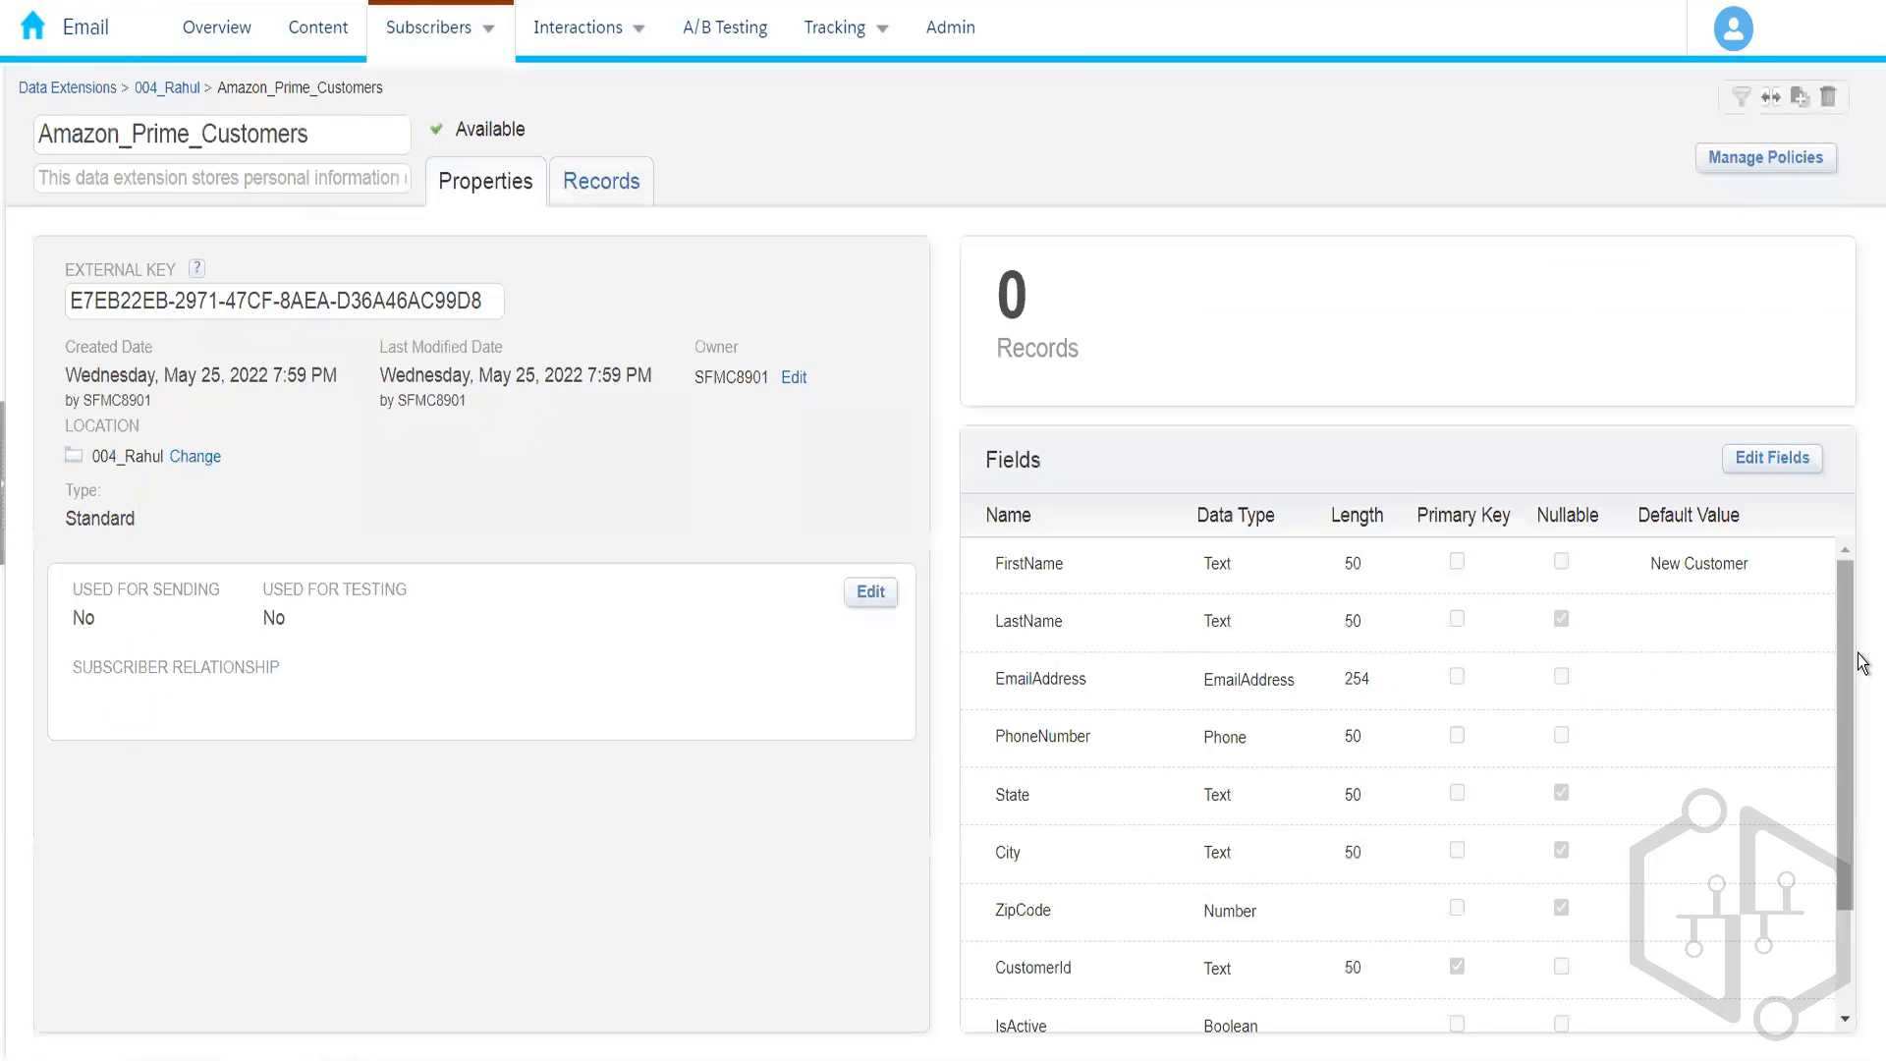
{"action": "left_click_drag", "start_coordinate": [1849, 675], "coordinate": [1818, 884]}
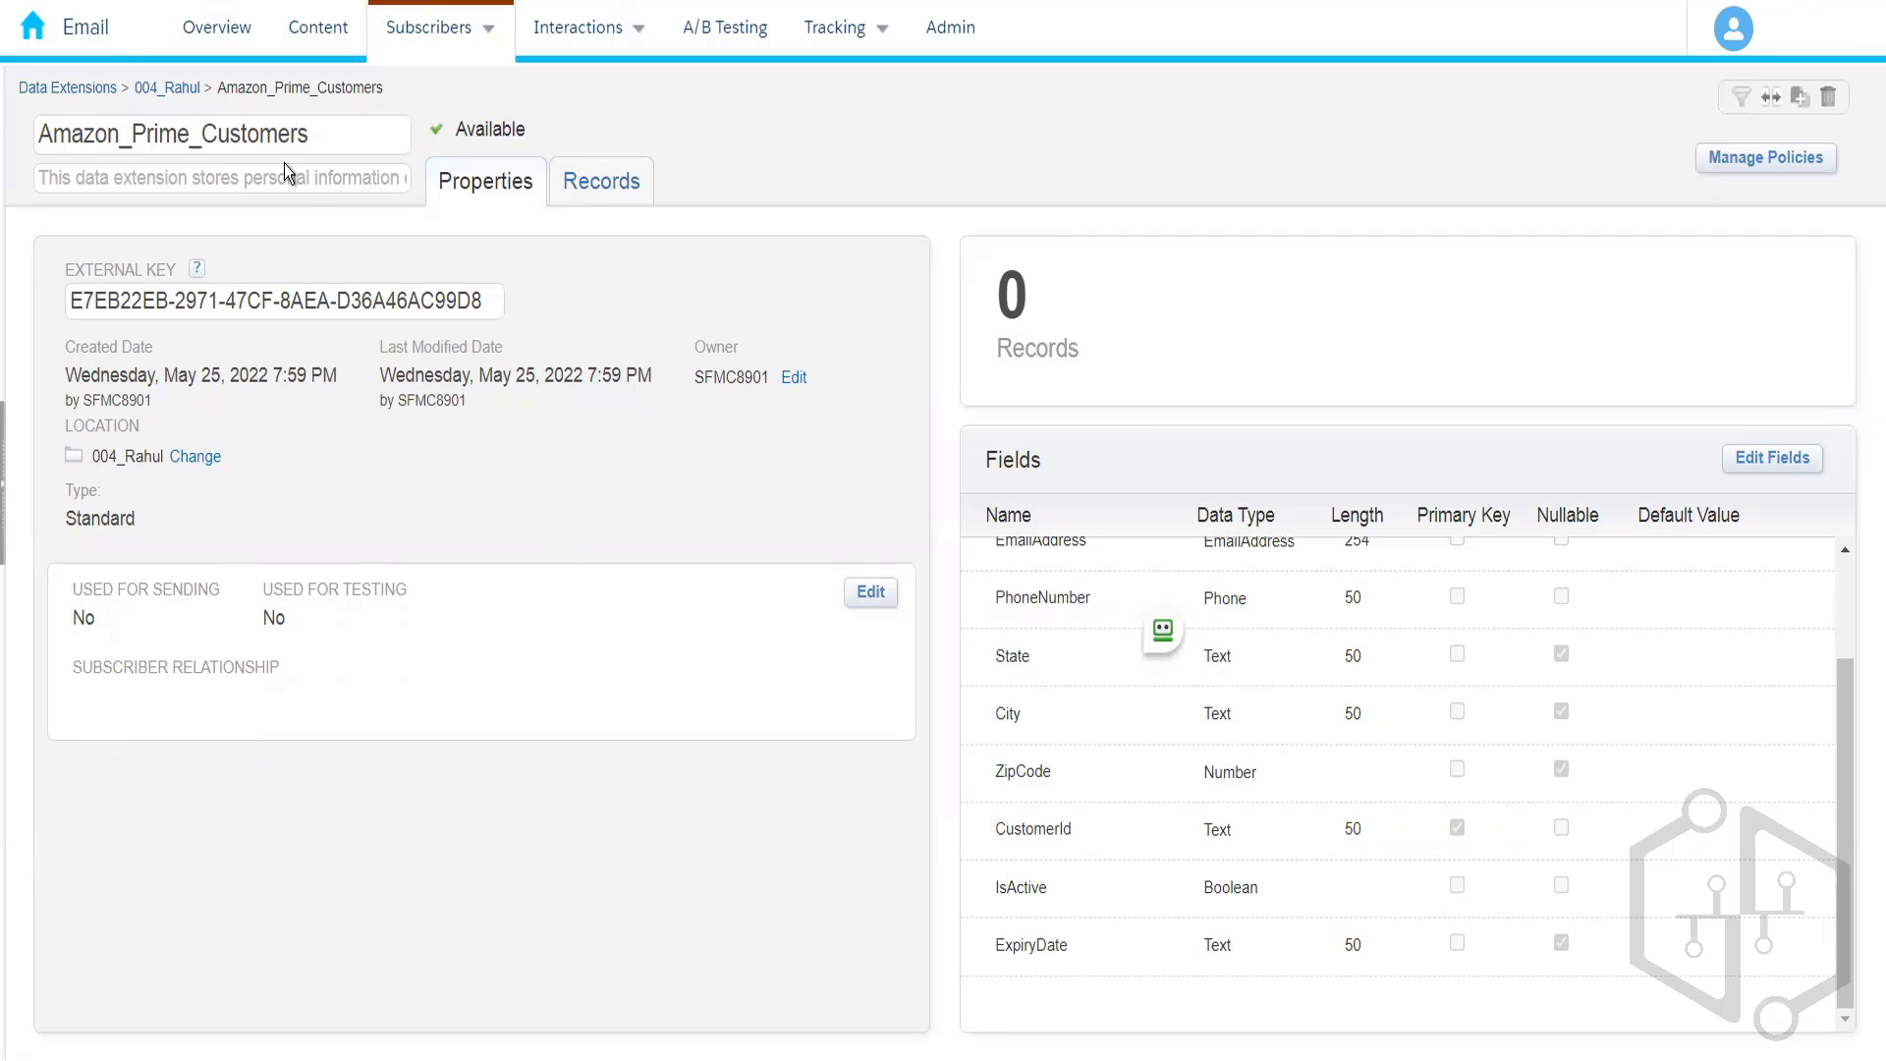
{"action": "left_click", "coordinate": [177, 92]}
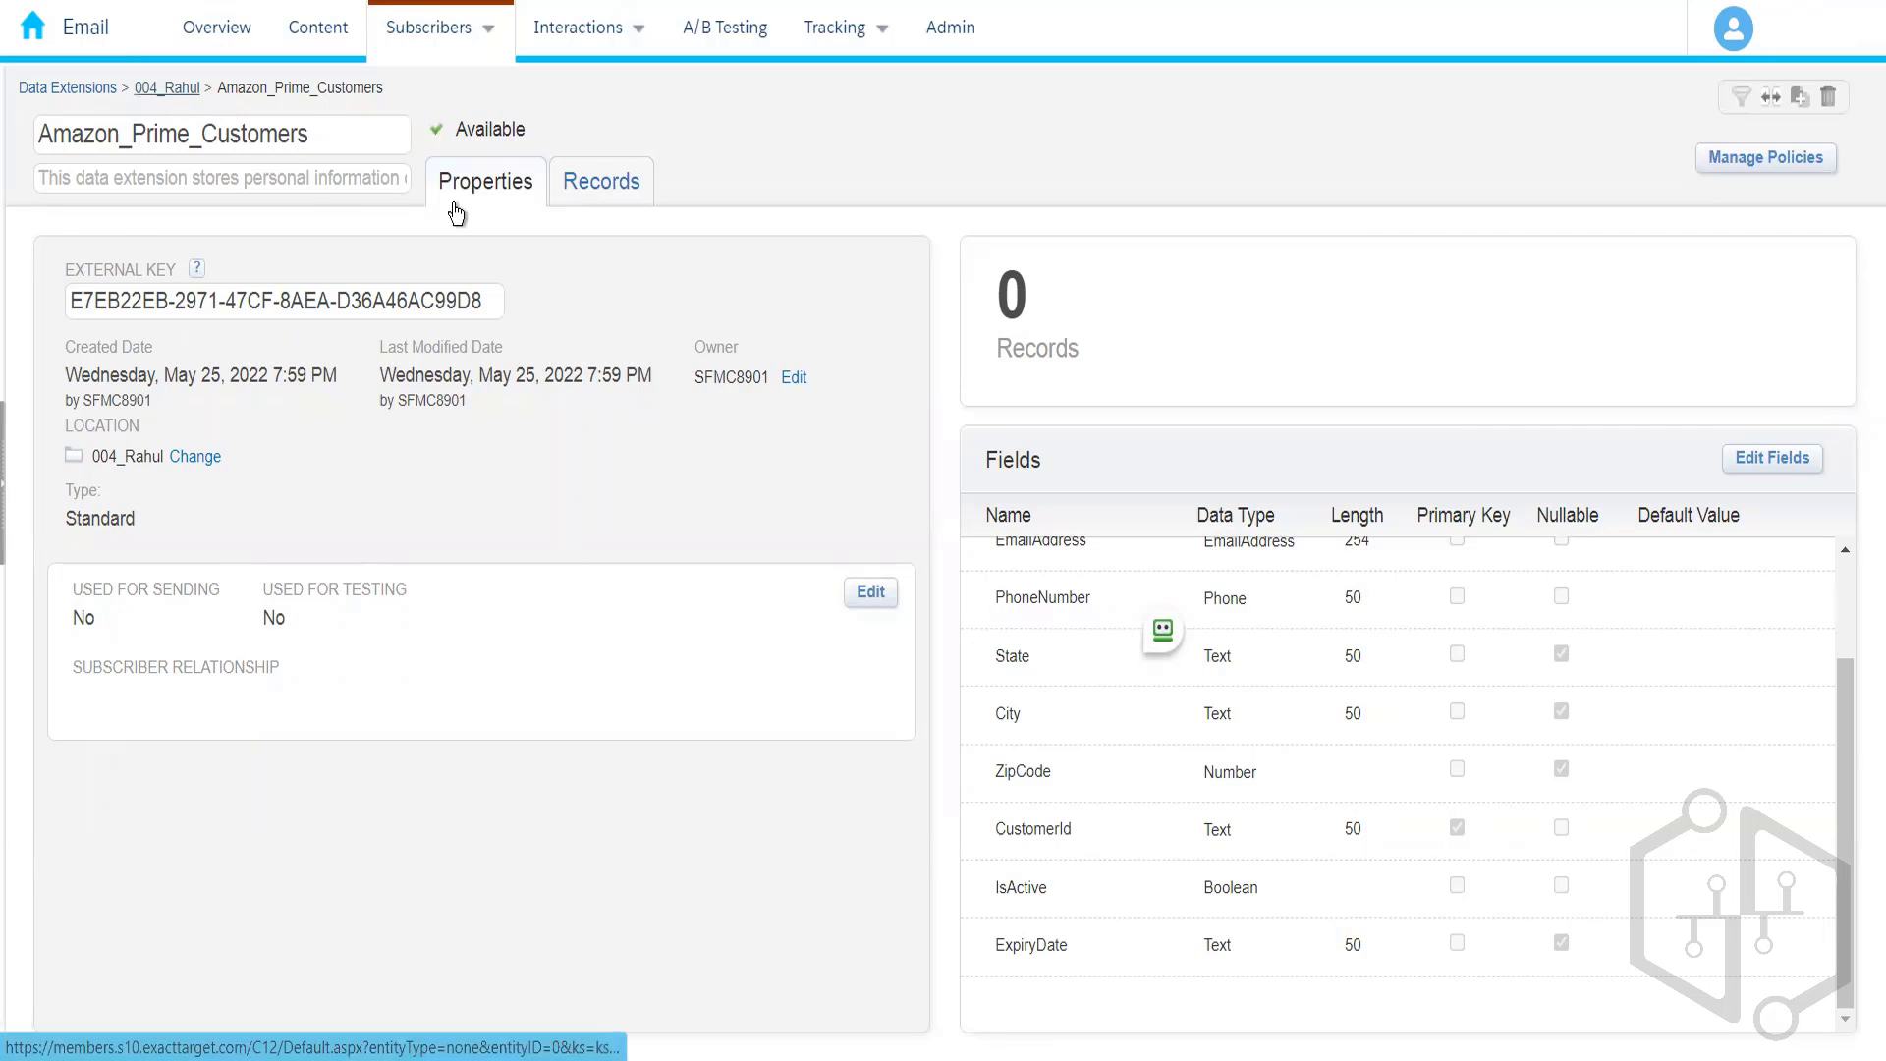
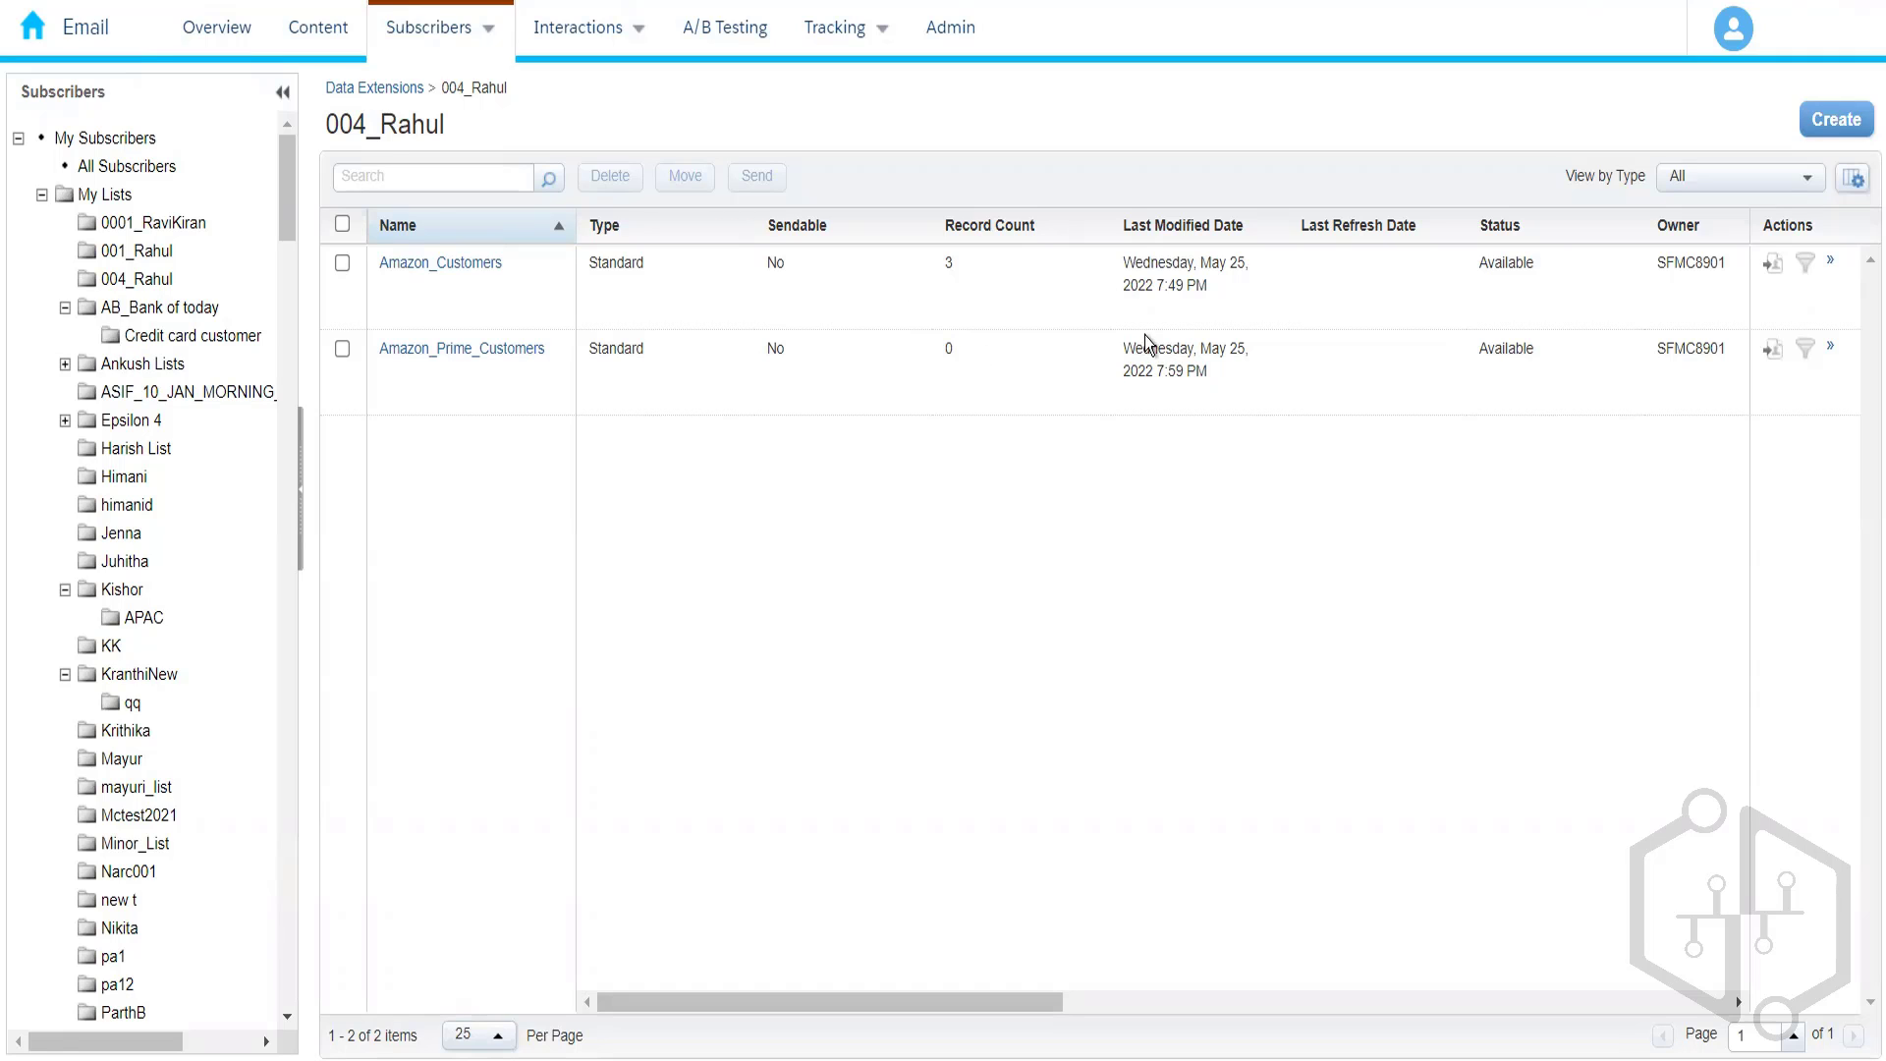
- Start a standard data extension from the SendLog template and advance to its data retention settings
{"action": "left_click", "coordinate": [1833, 122]}
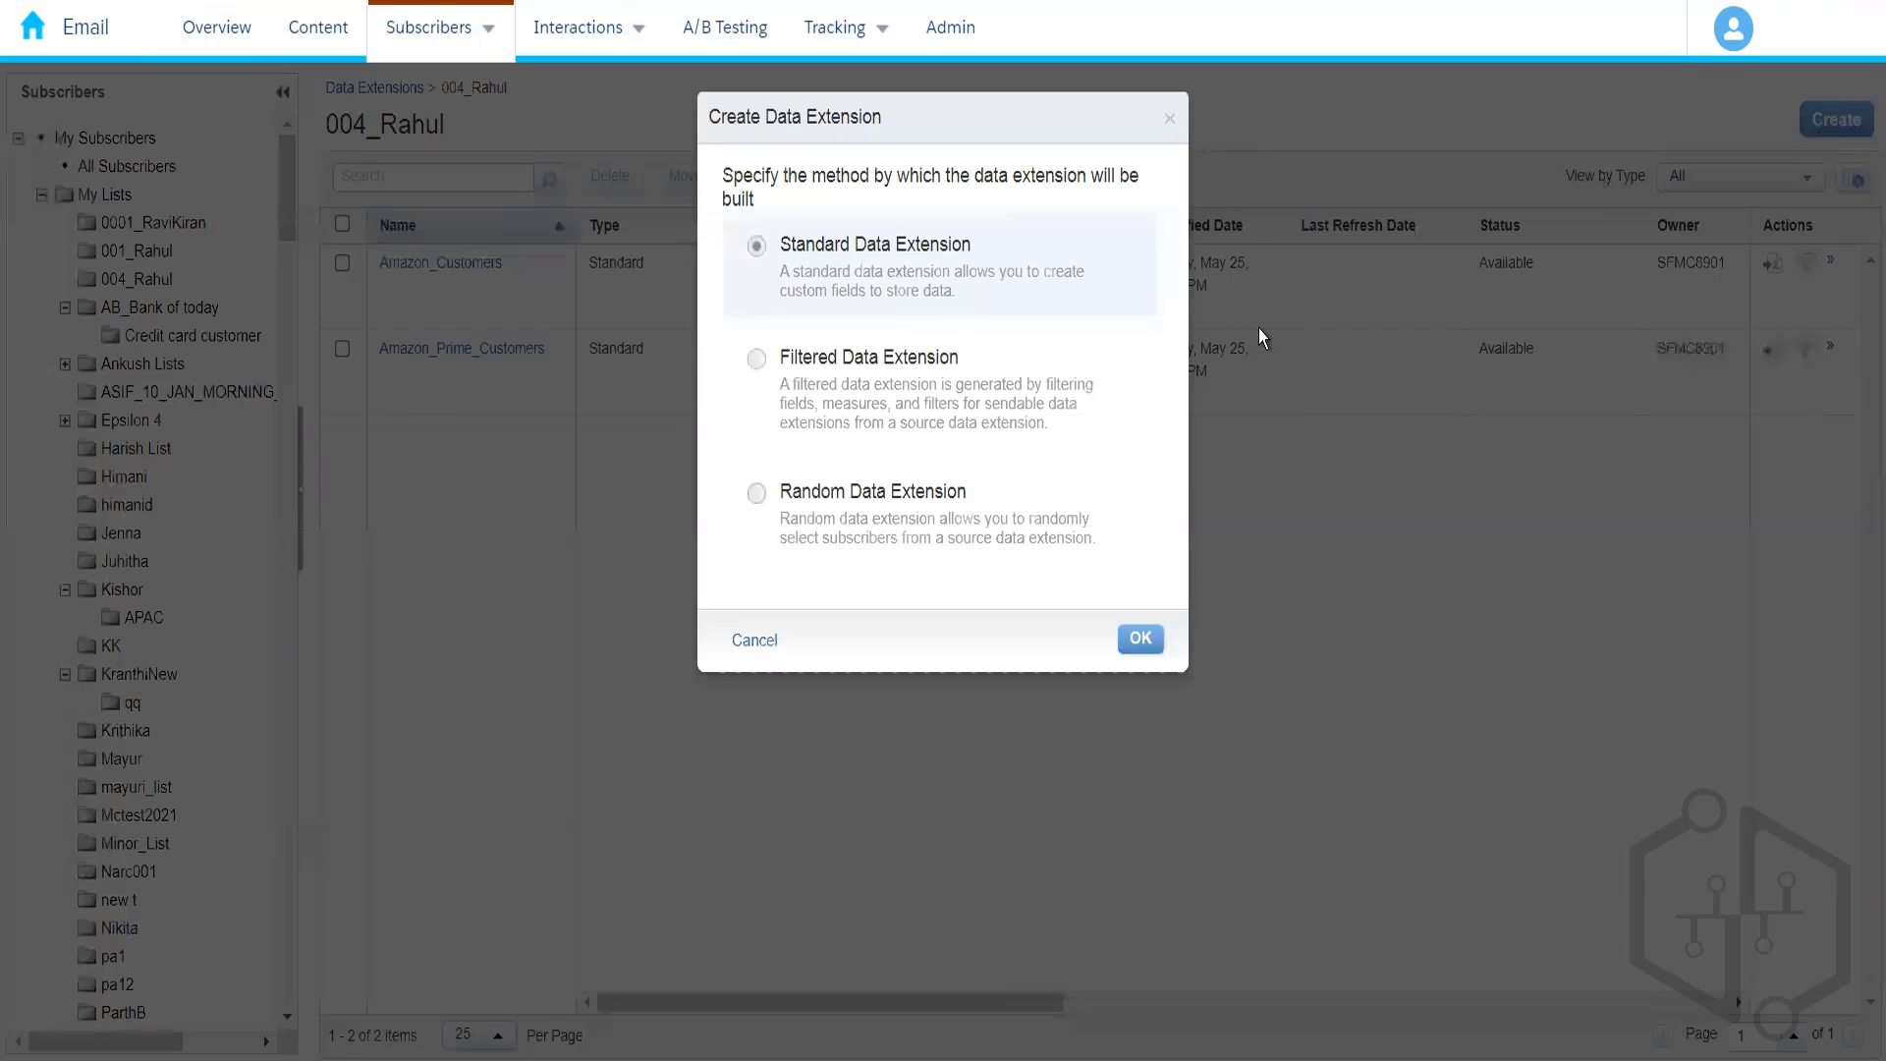
{"action": "left_click", "coordinate": [1141, 641]}
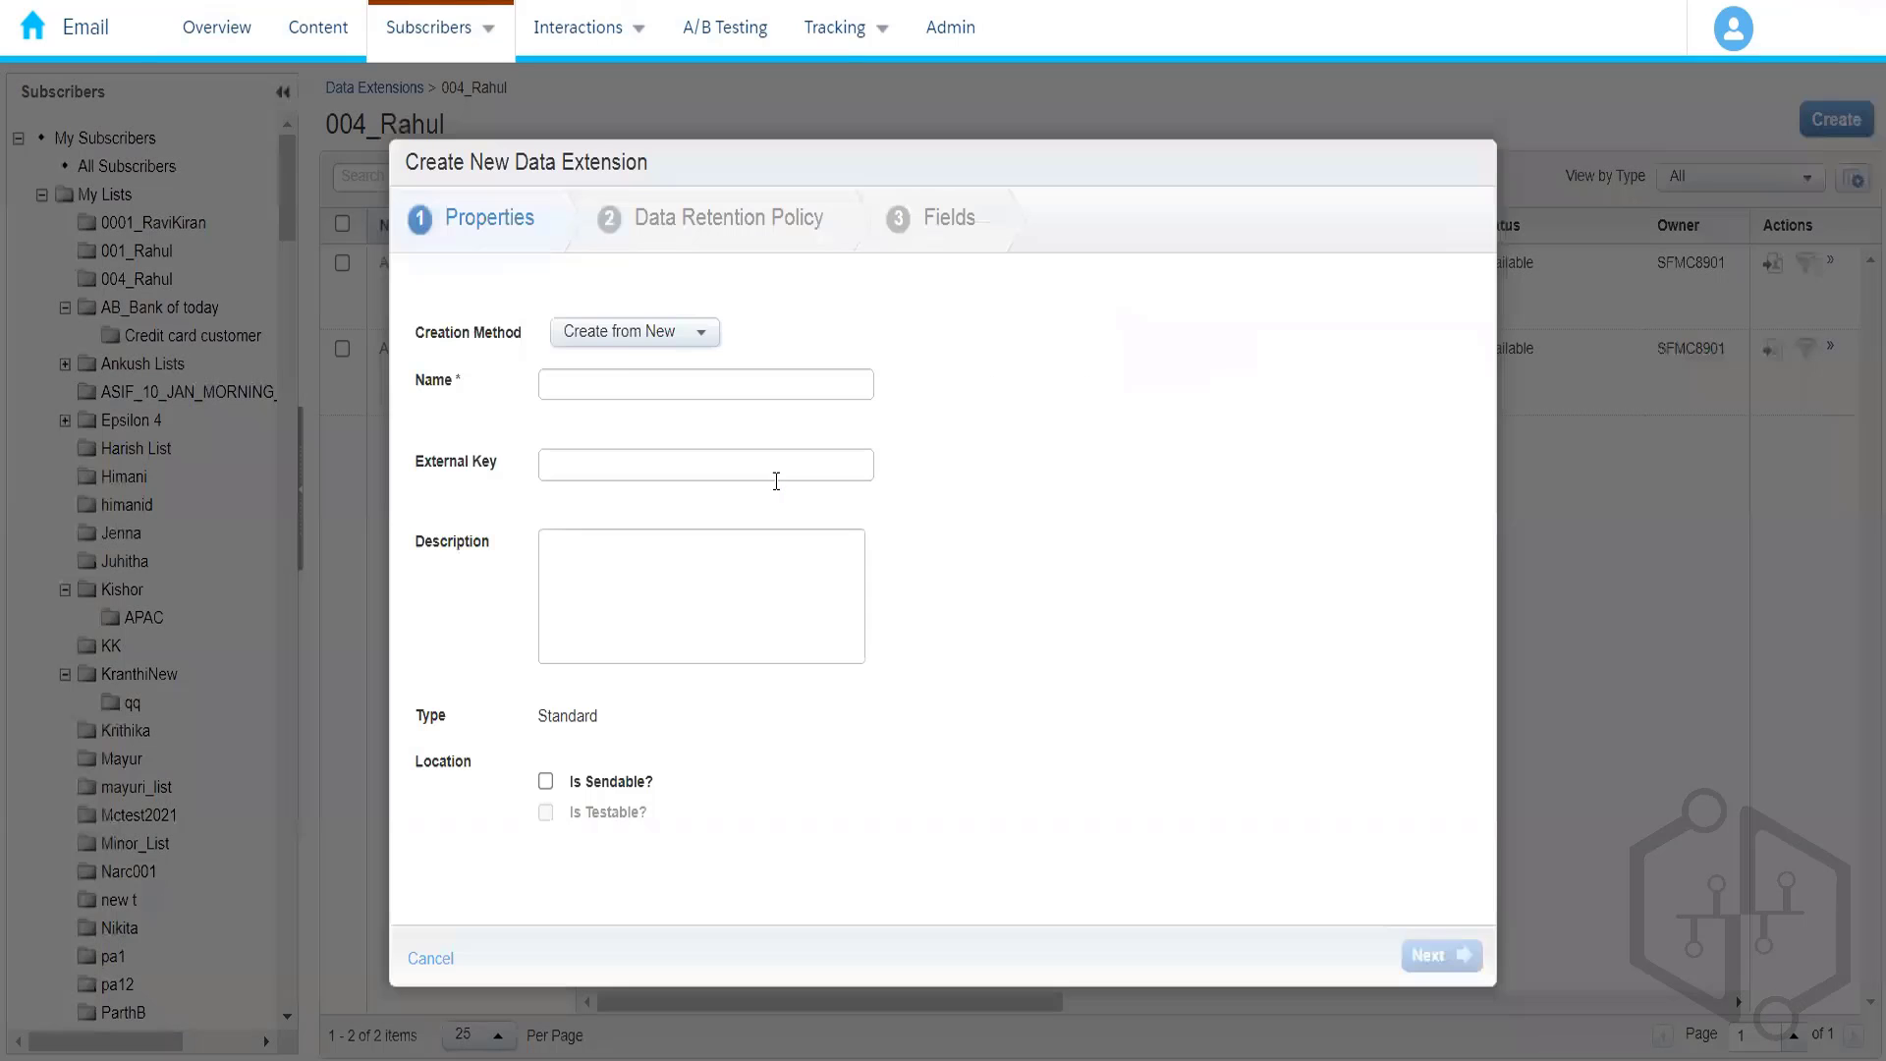
{"action": "left_click", "coordinate": [619, 338]}
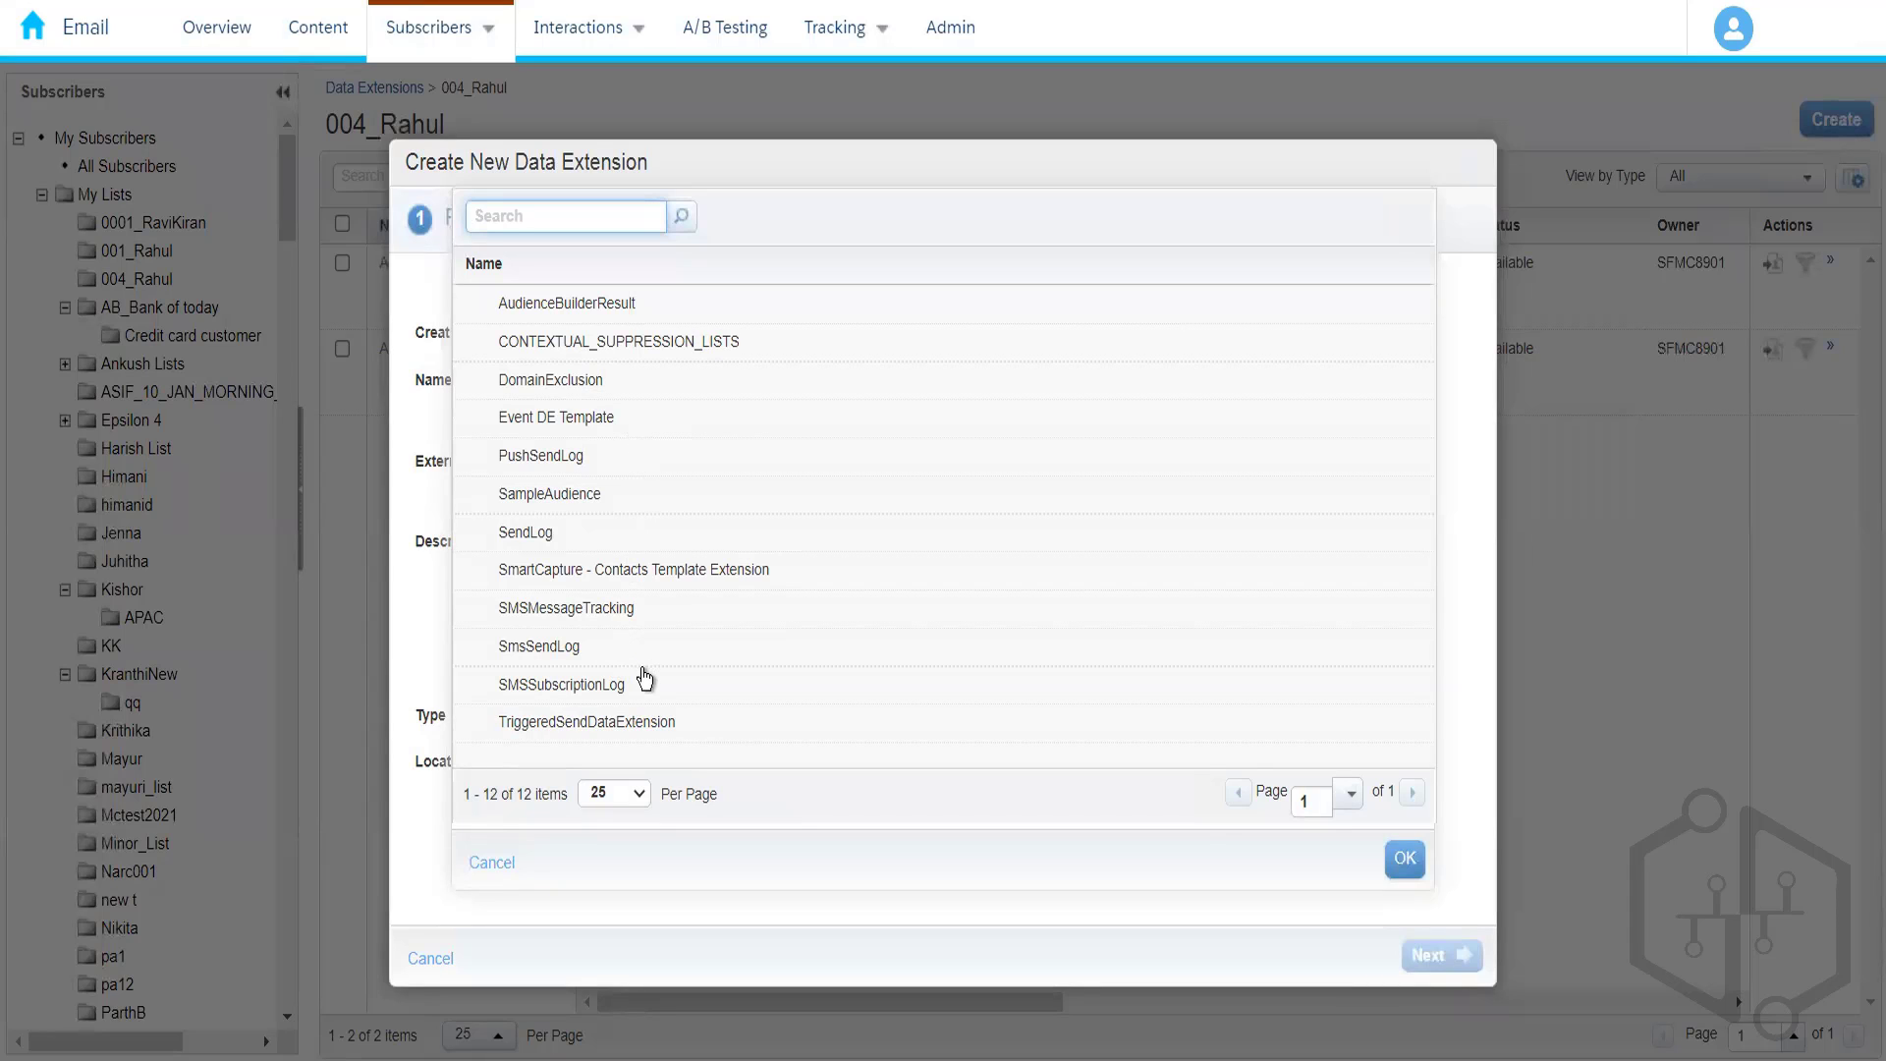
{"action": "left_click", "coordinate": [577, 650]}
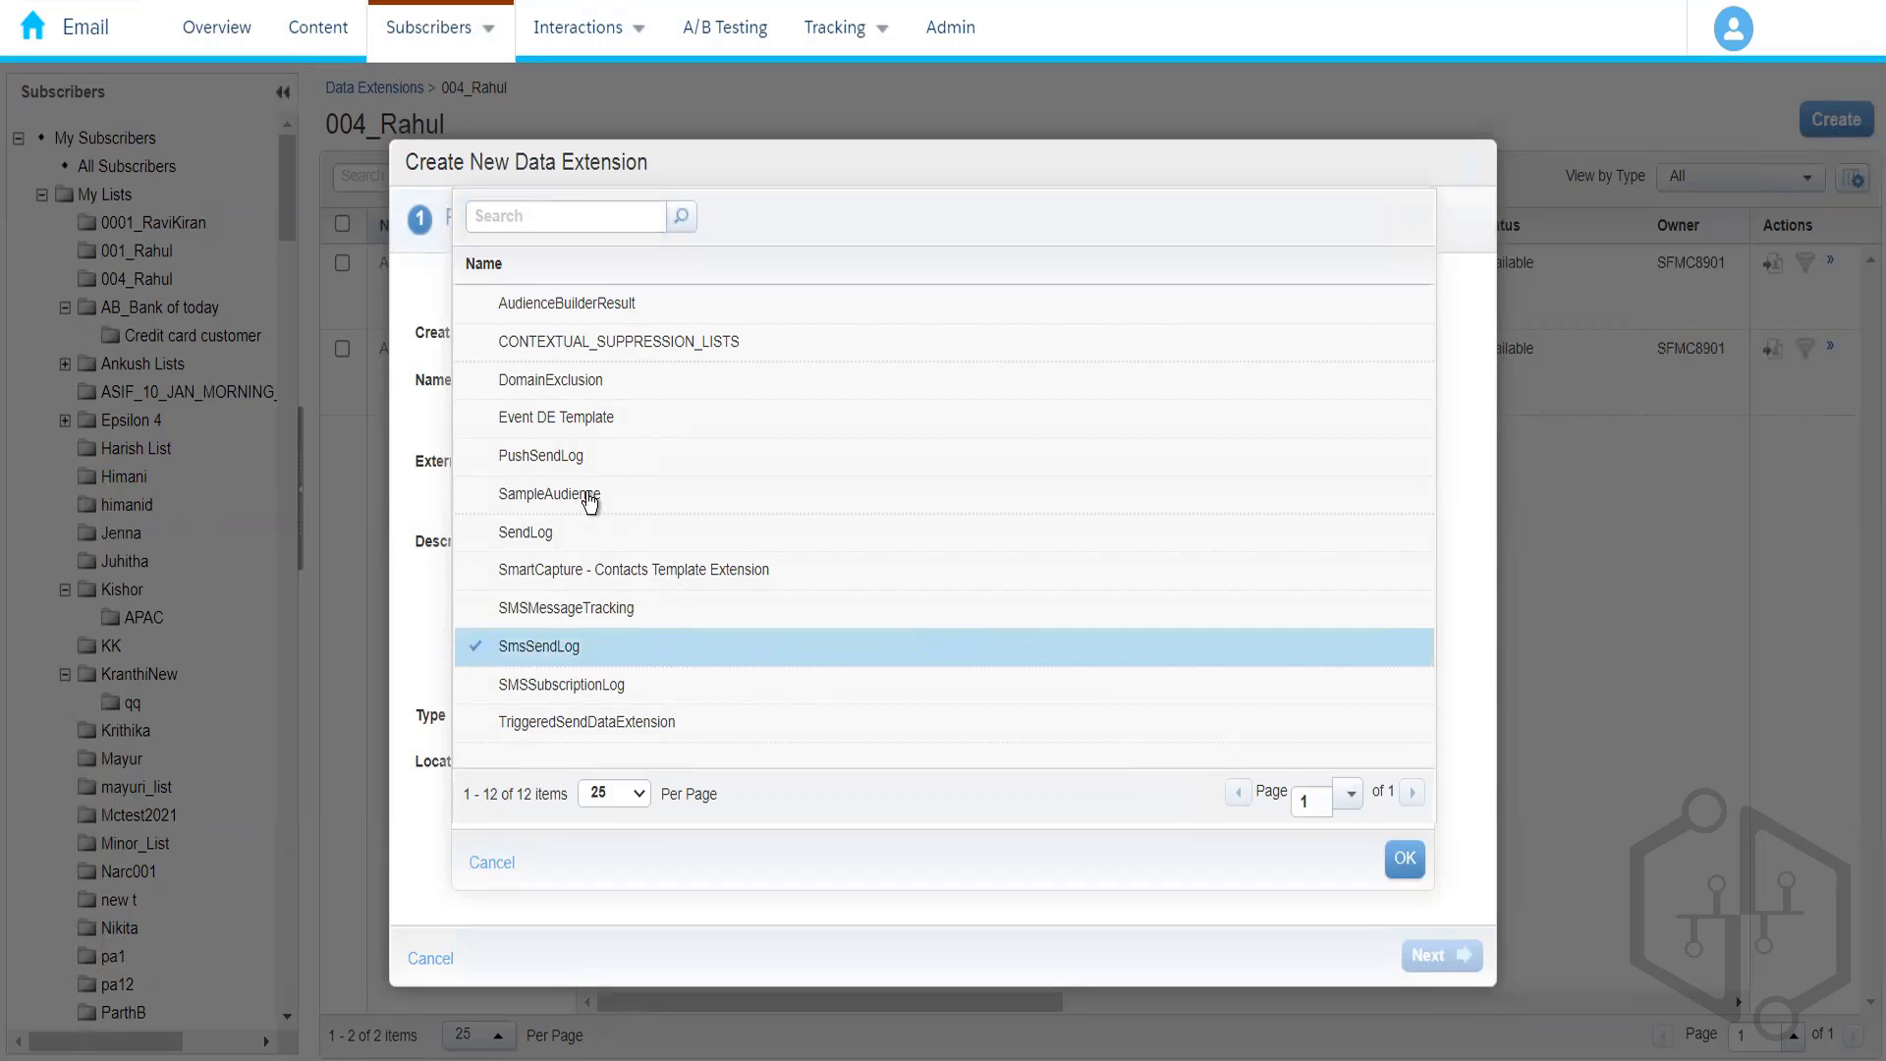
{"action": "left_click", "coordinate": [603, 536]}
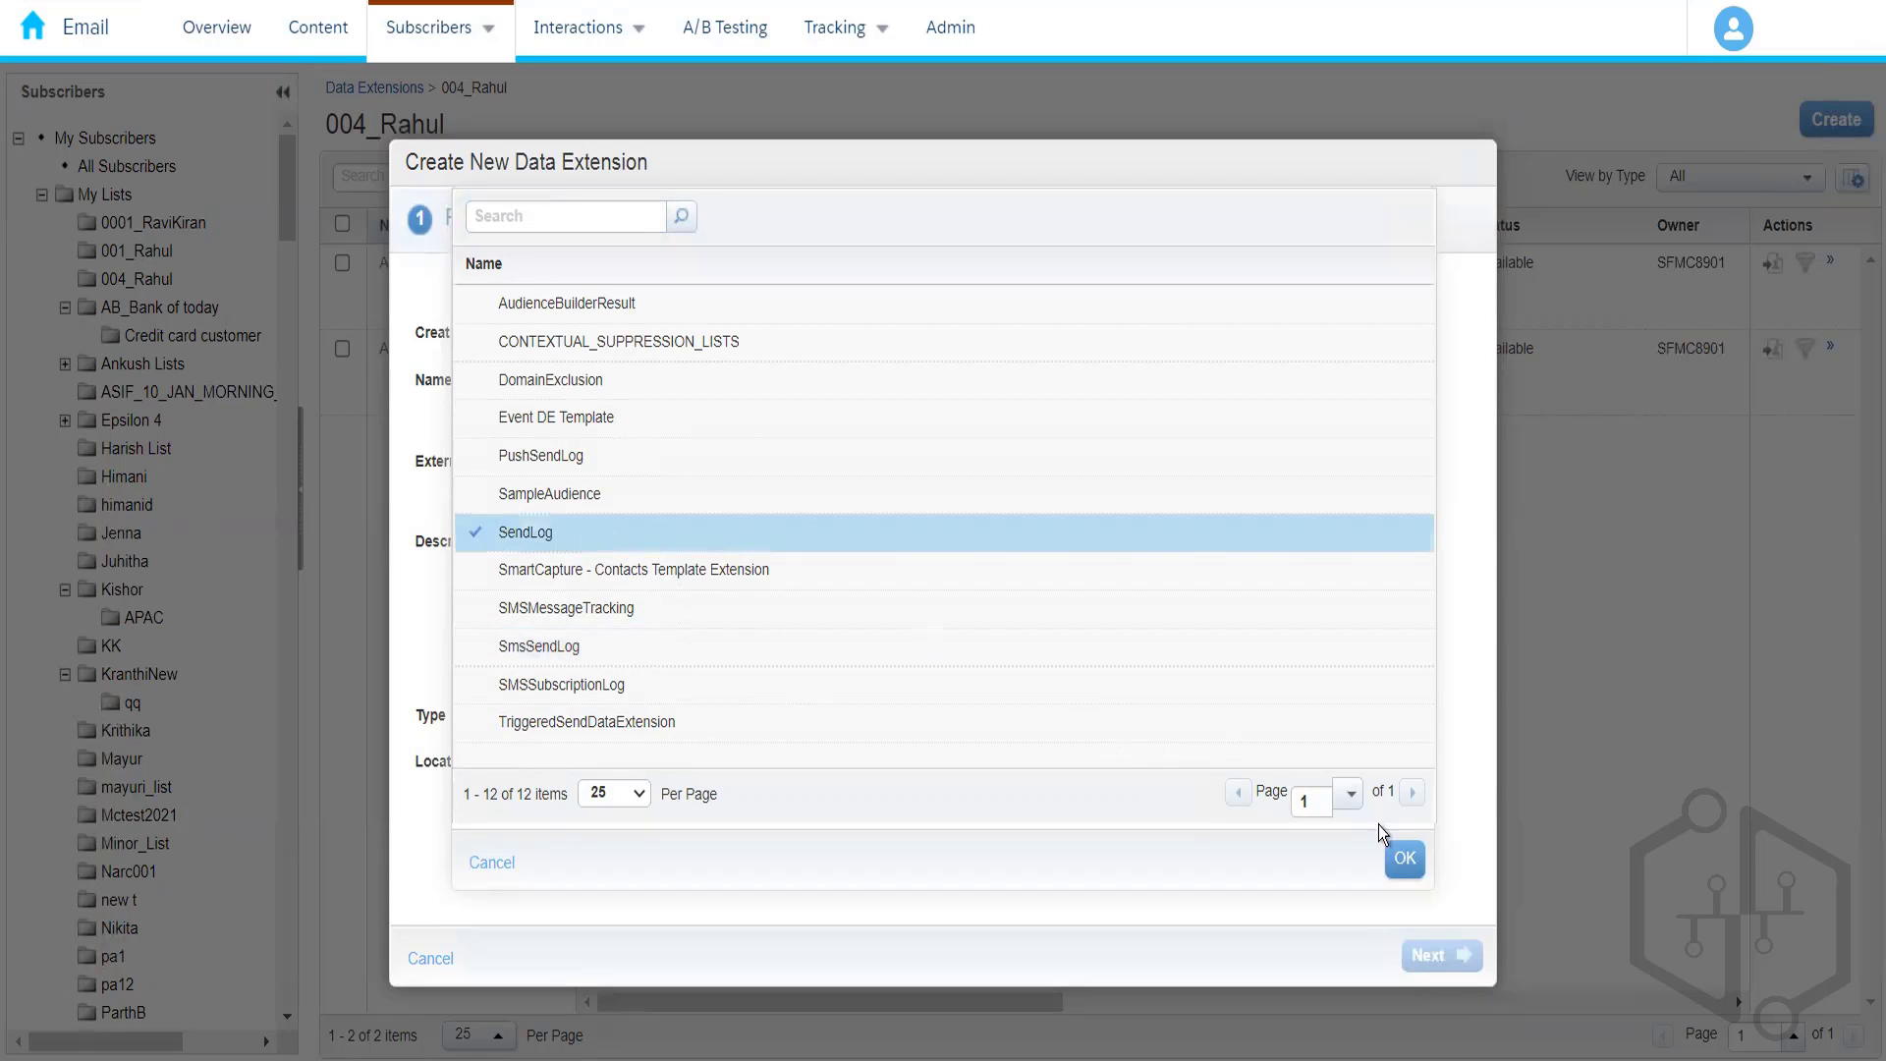
{"action": "left_click", "coordinate": [1402, 861]}
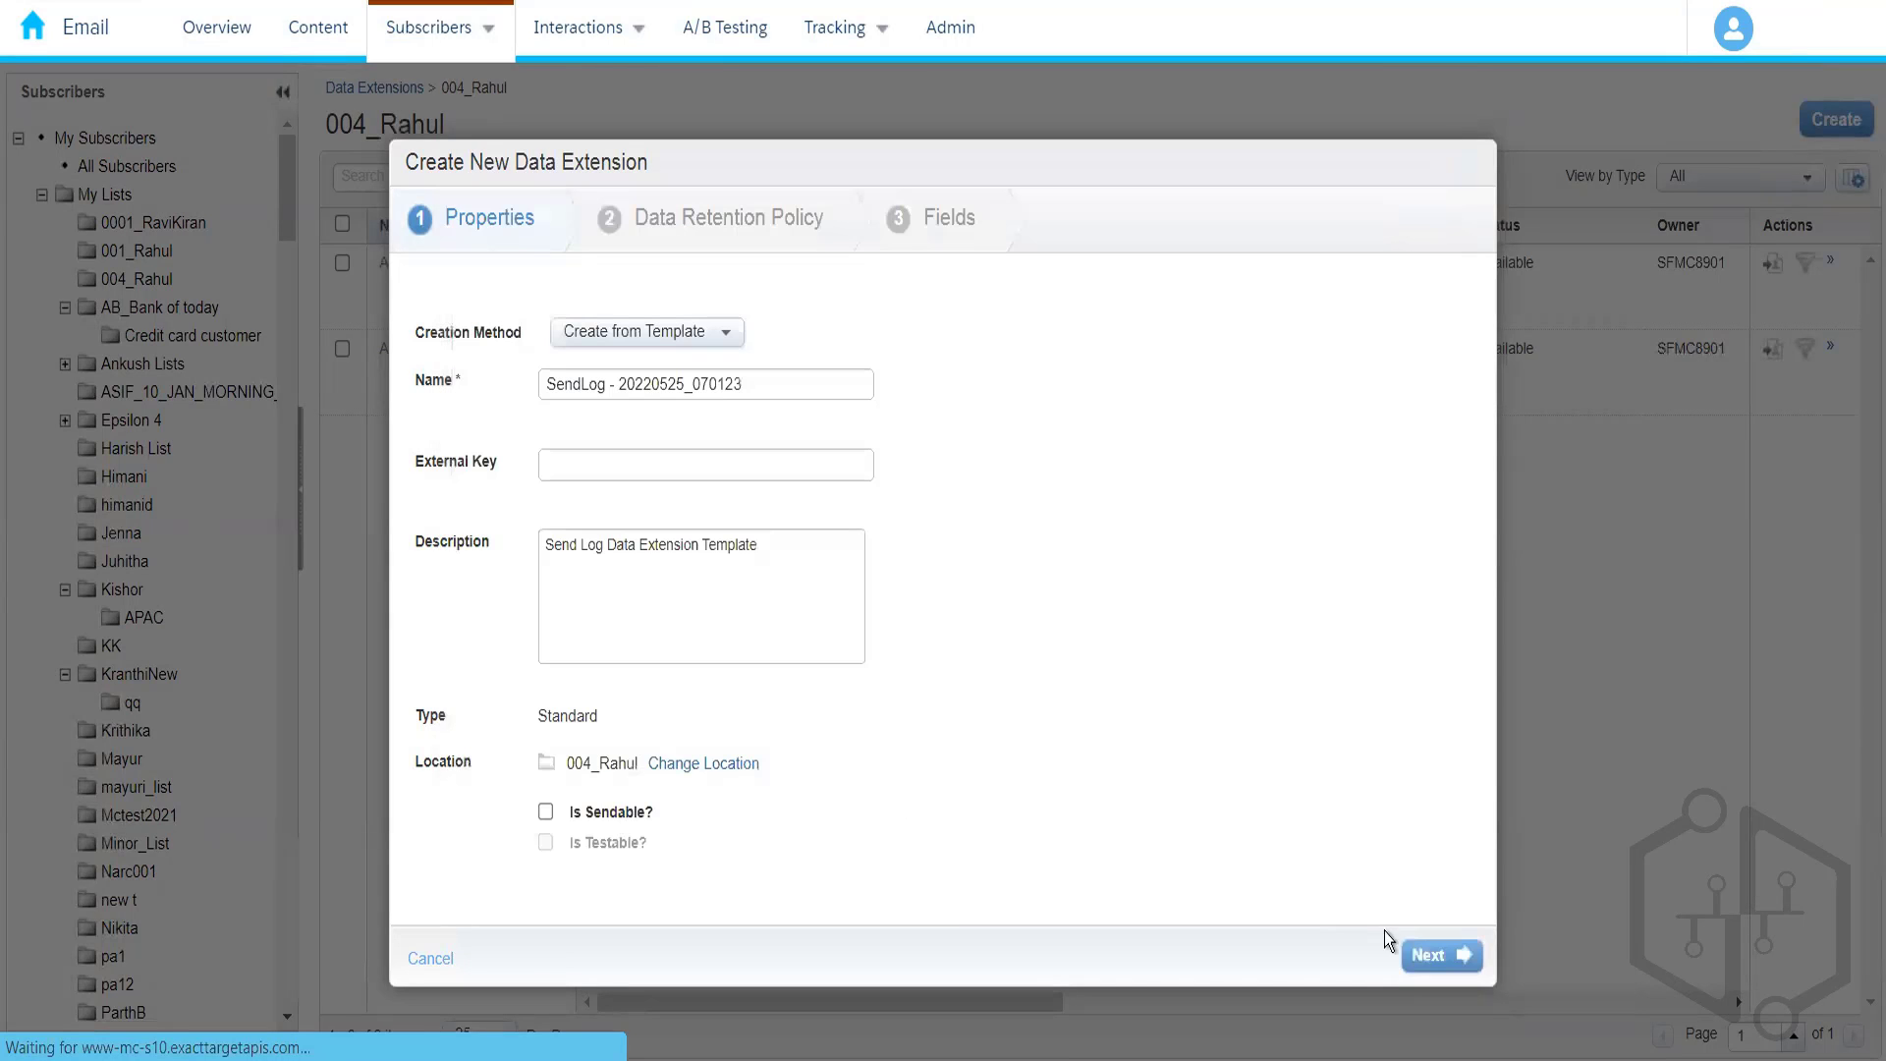
{"action": "left_click", "coordinate": [1446, 962]}
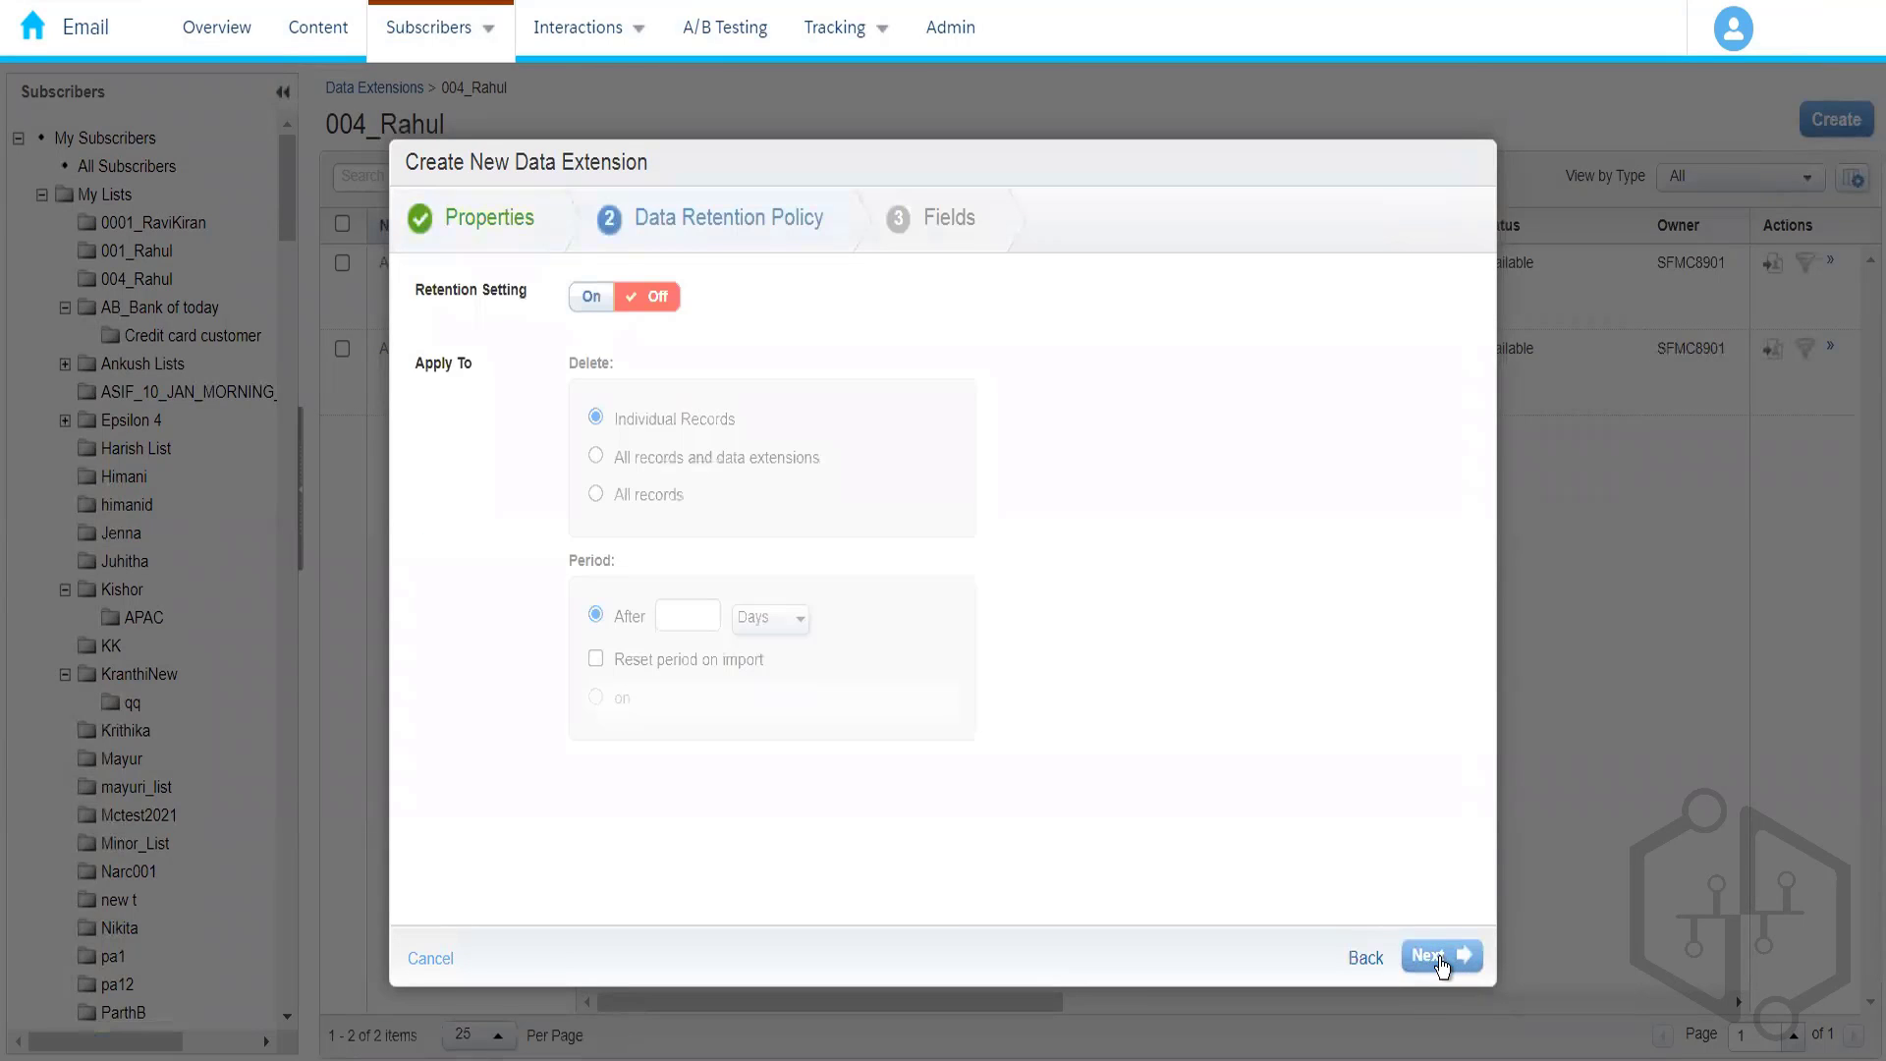
- Review the SendLog template's fields, then cancel the data extension wizard
{"action": "left_click", "coordinate": [1440, 957]}
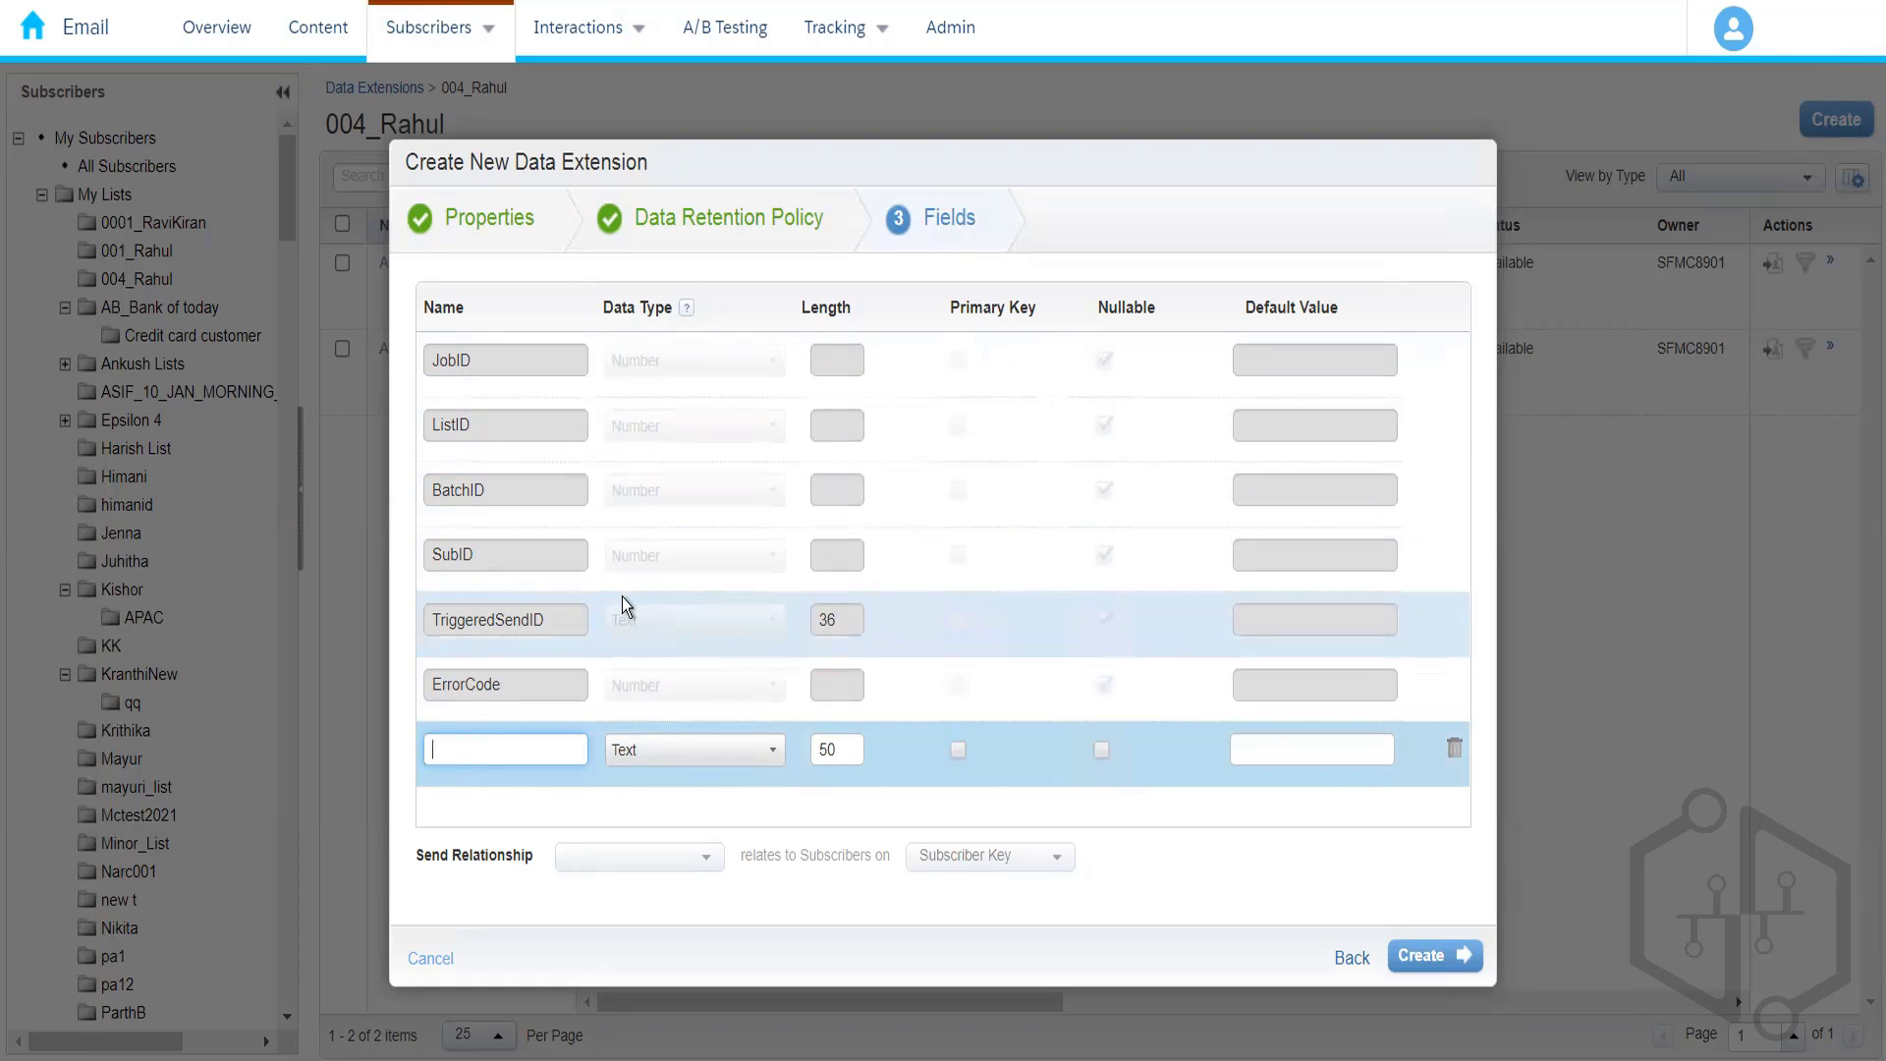
{"action": "left_click", "coordinate": [444, 963]}
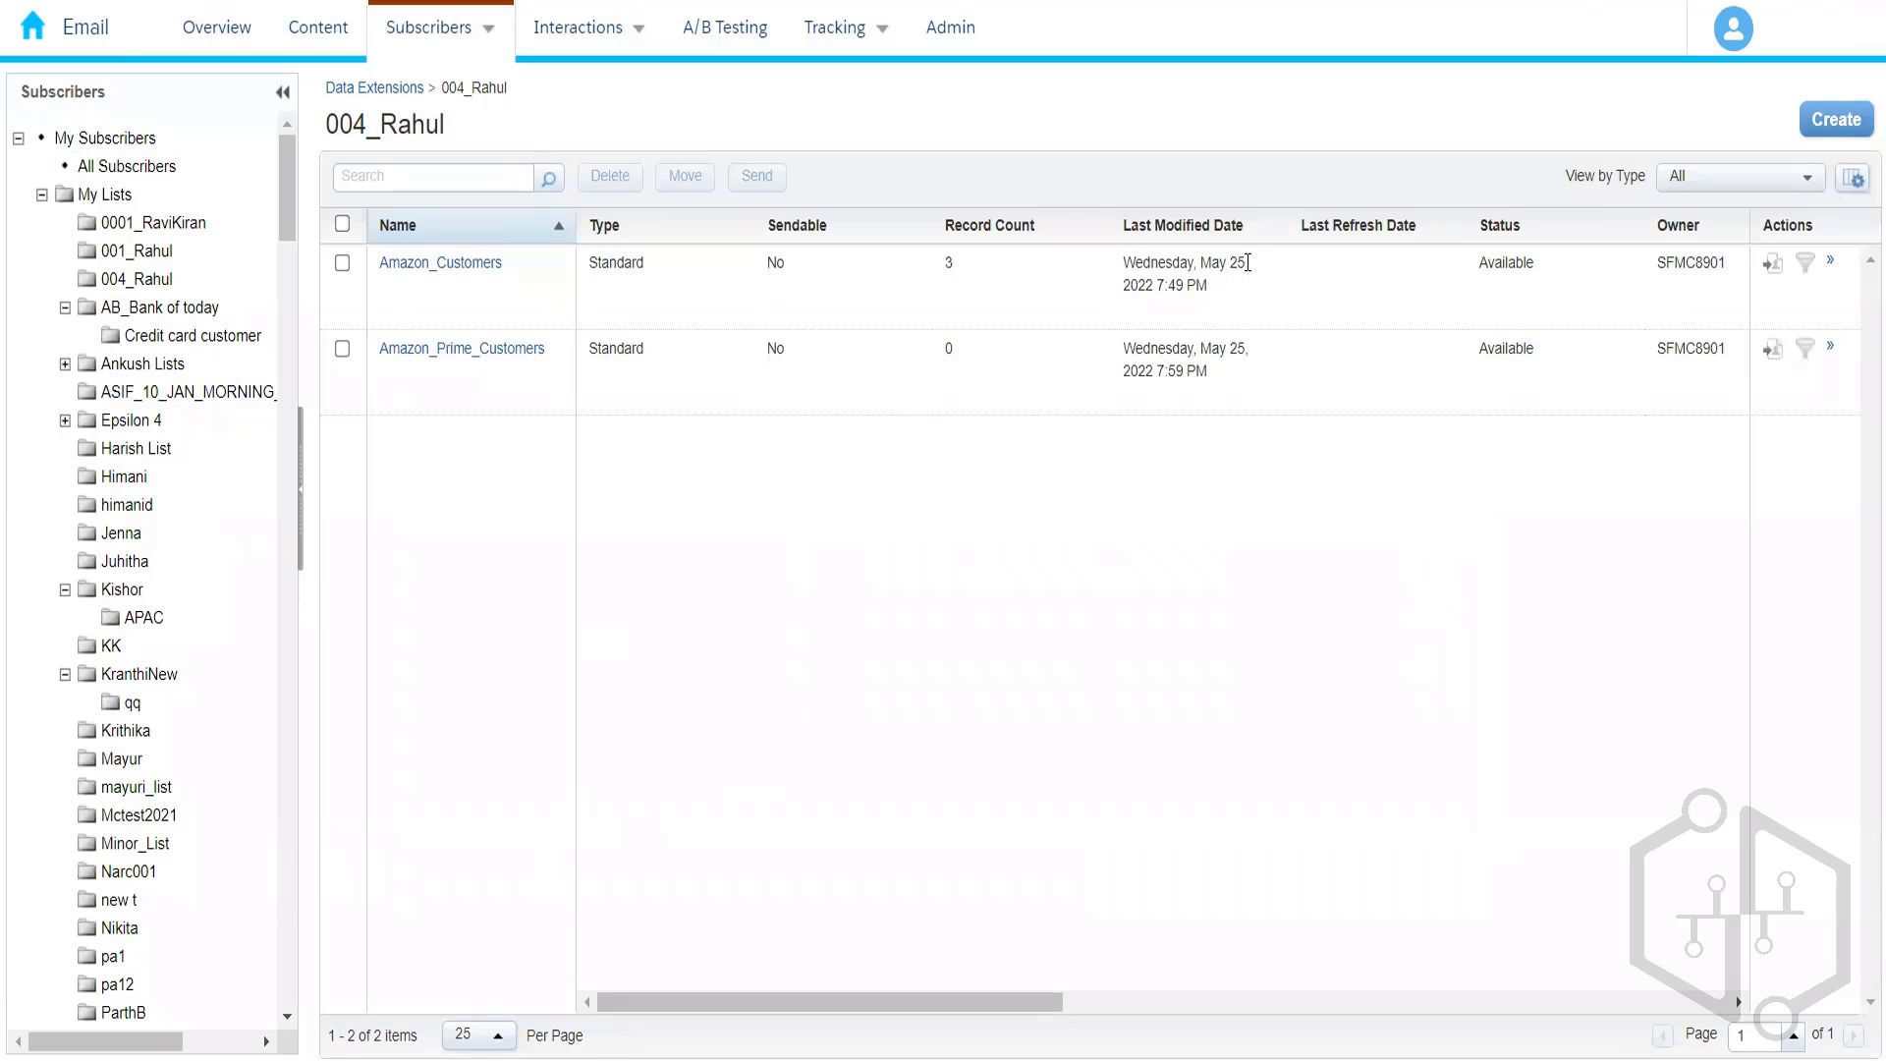
{"action": "left_click", "coordinate": [1807, 135]}
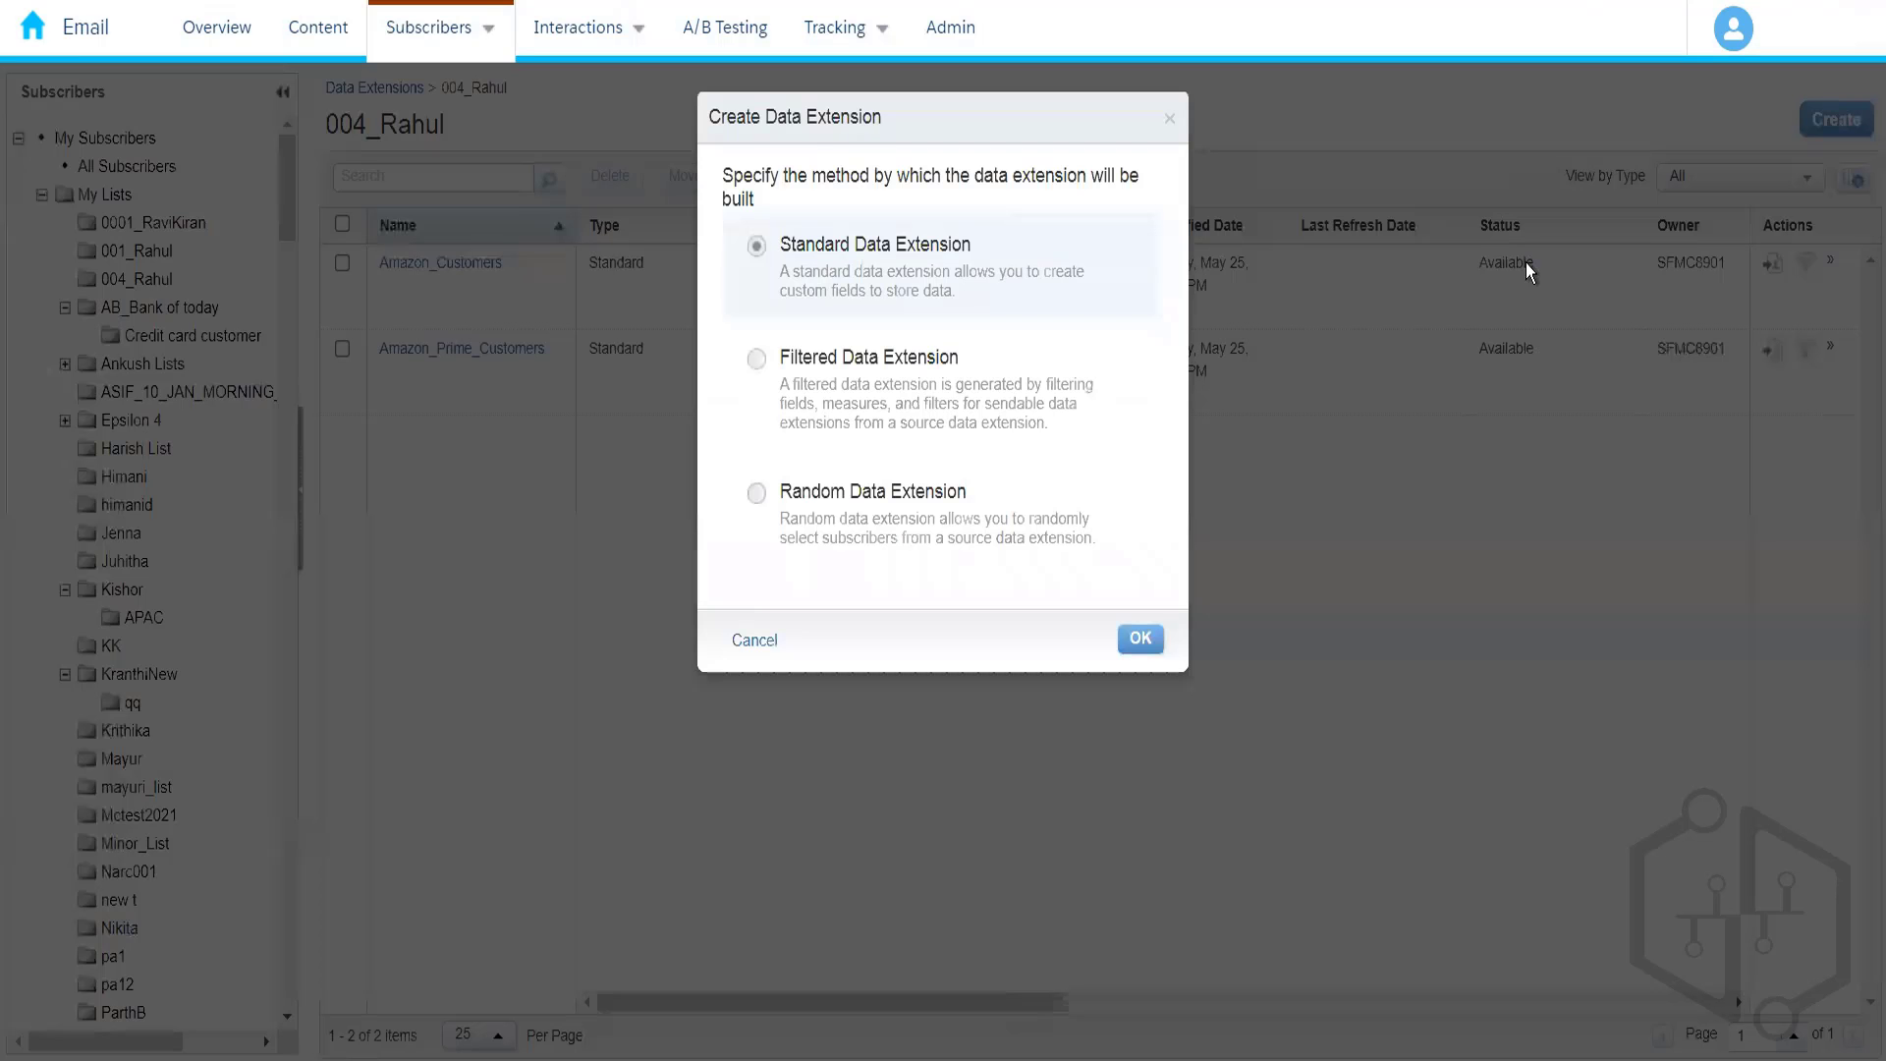
{"action": "left_click", "coordinate": [917, 435]}
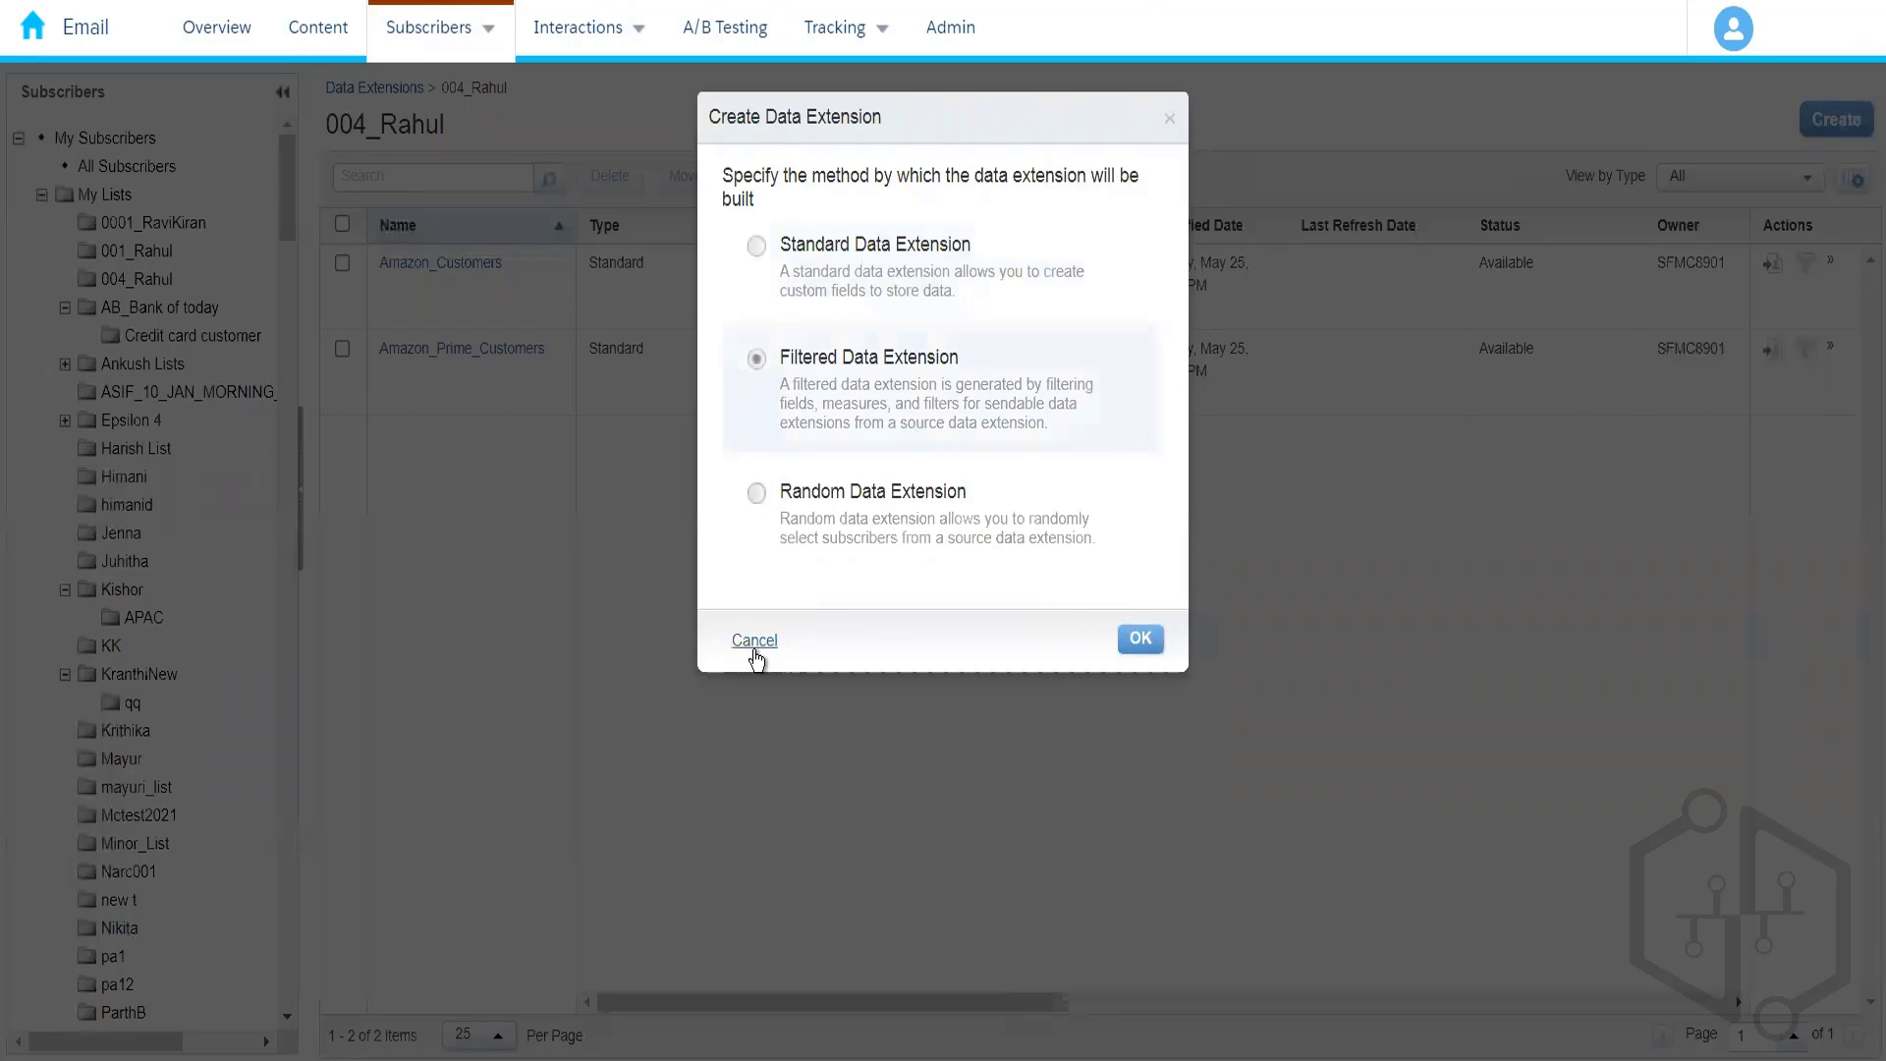
{"action": "left_click", "coordinate": [1138, 641]}
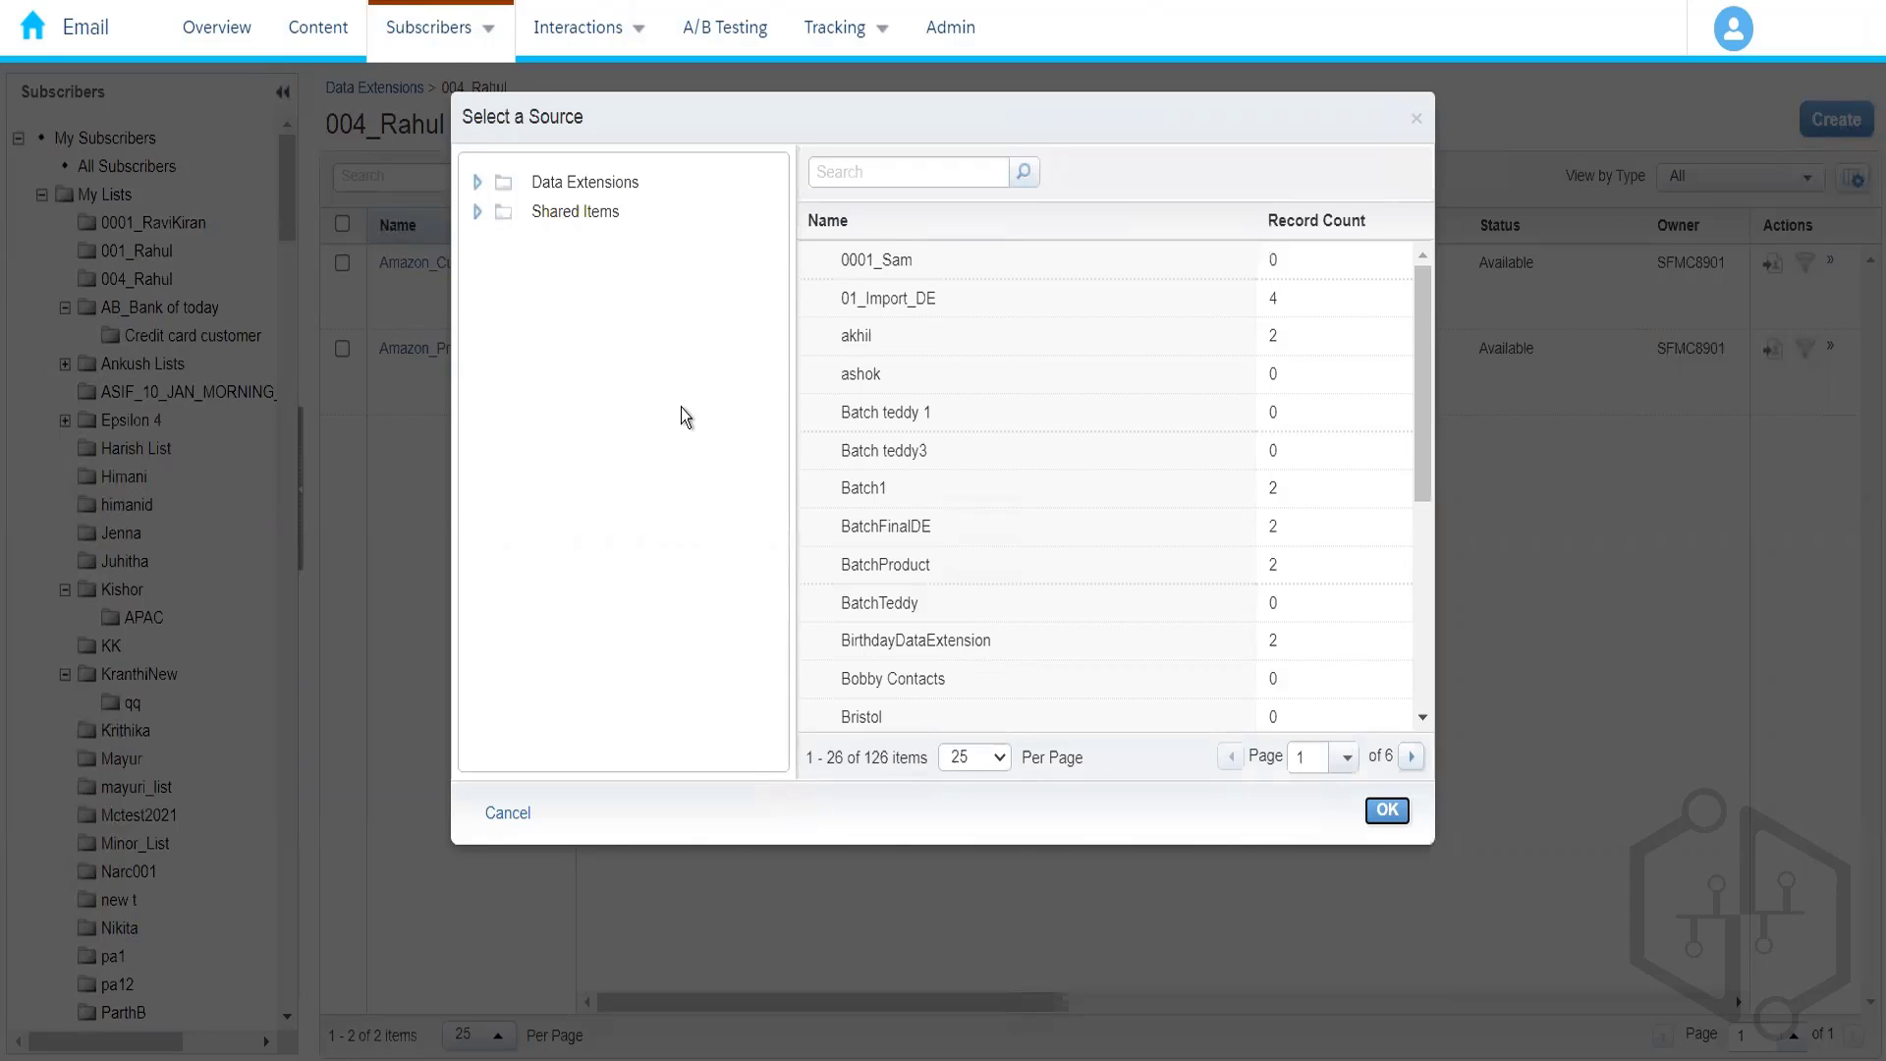
{"action": "left_click", "coordinate": [508, 813]}
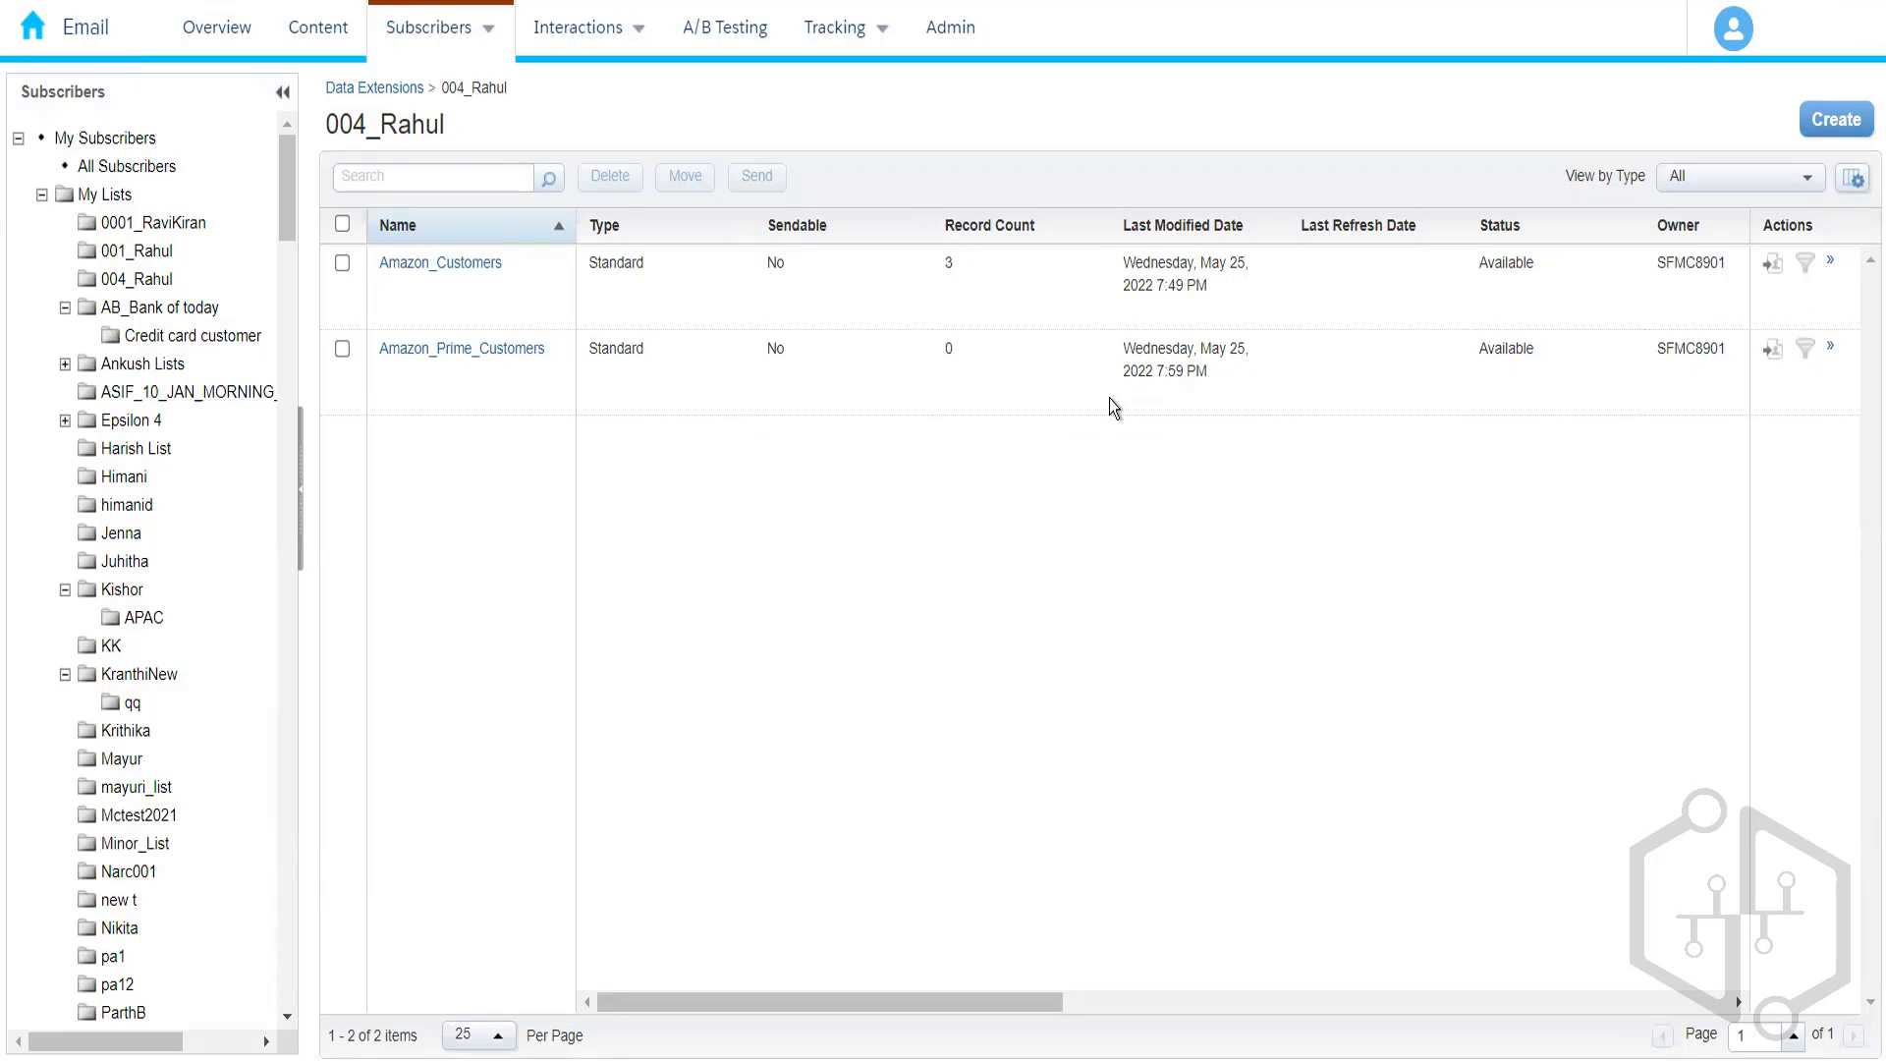
- Start a filtered data extension with Amazon_Customers from the 004_Rahul folder as its source
{"action": "left_click", "coordinate": [1849, 143]}
{"action": "left_click", "coordinate": [823, 365]}
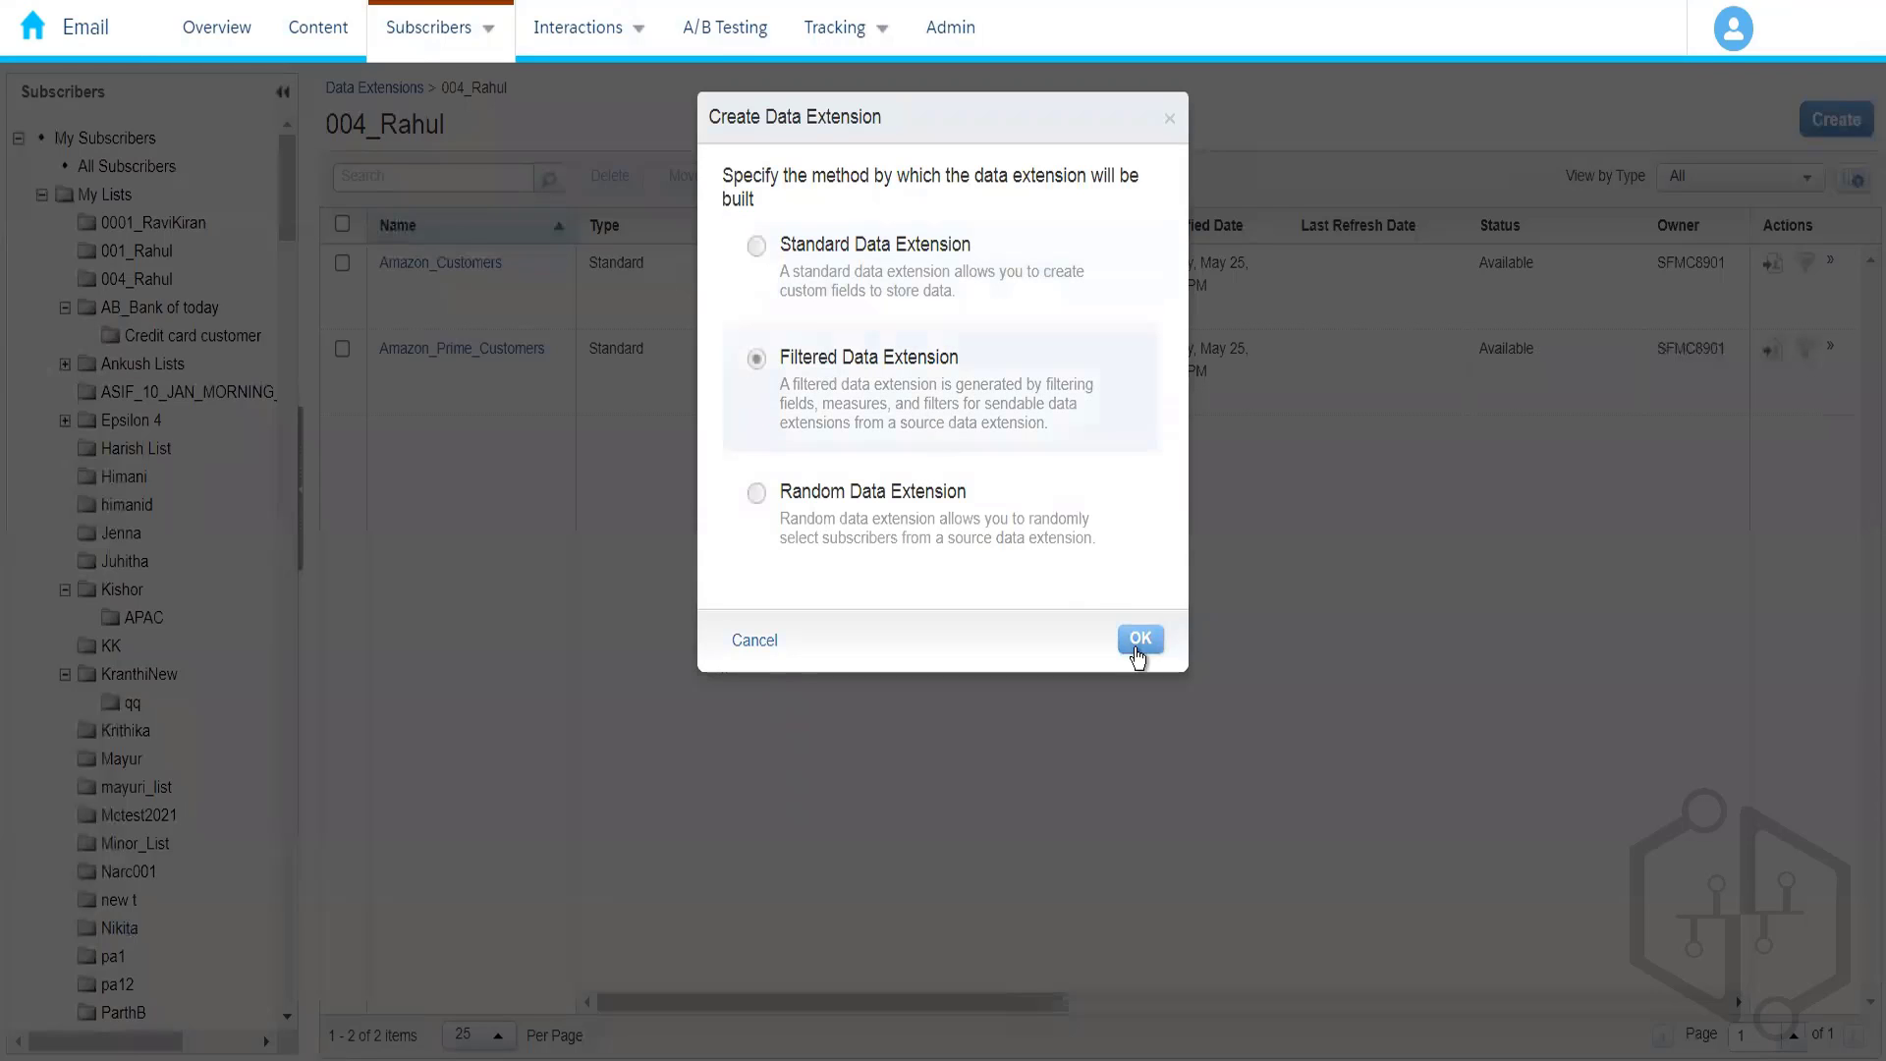
{"action": "left_click", "coordinate": [1134, 641]}
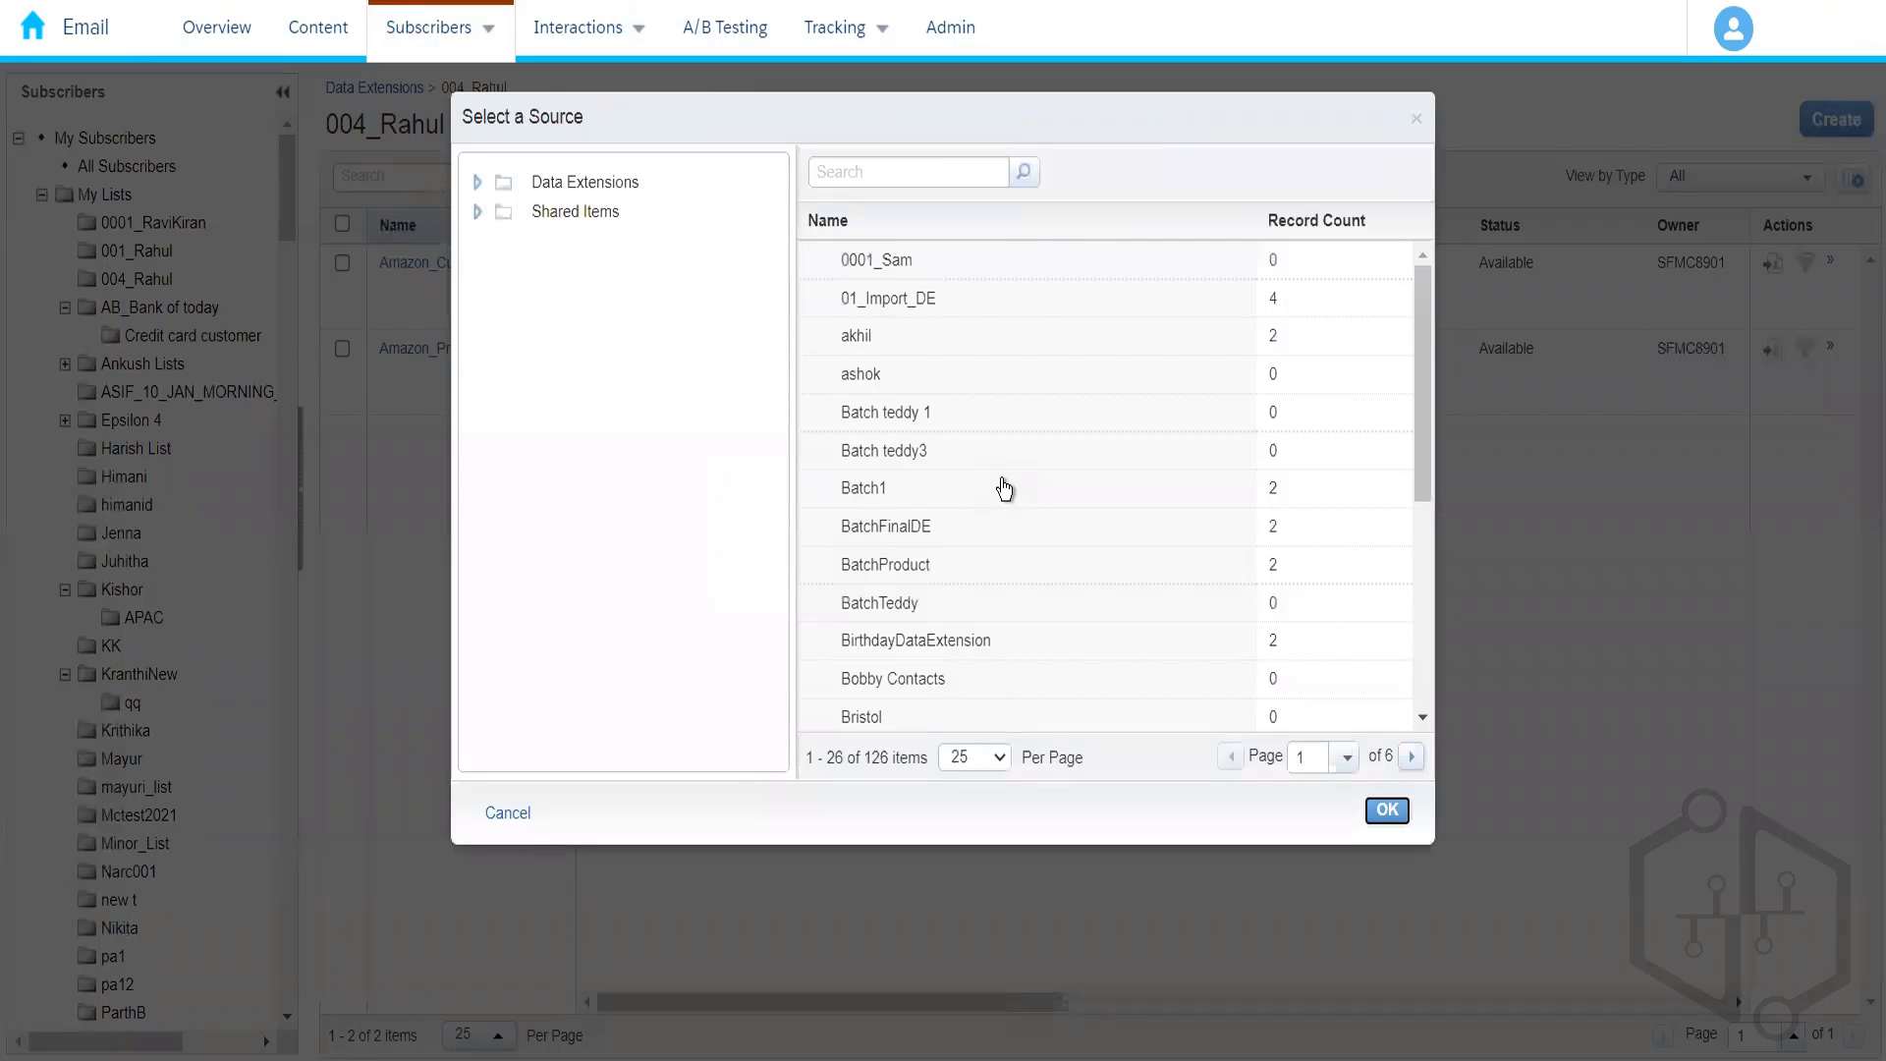
{"action": "left_click", "coordinate": [479, 182]}
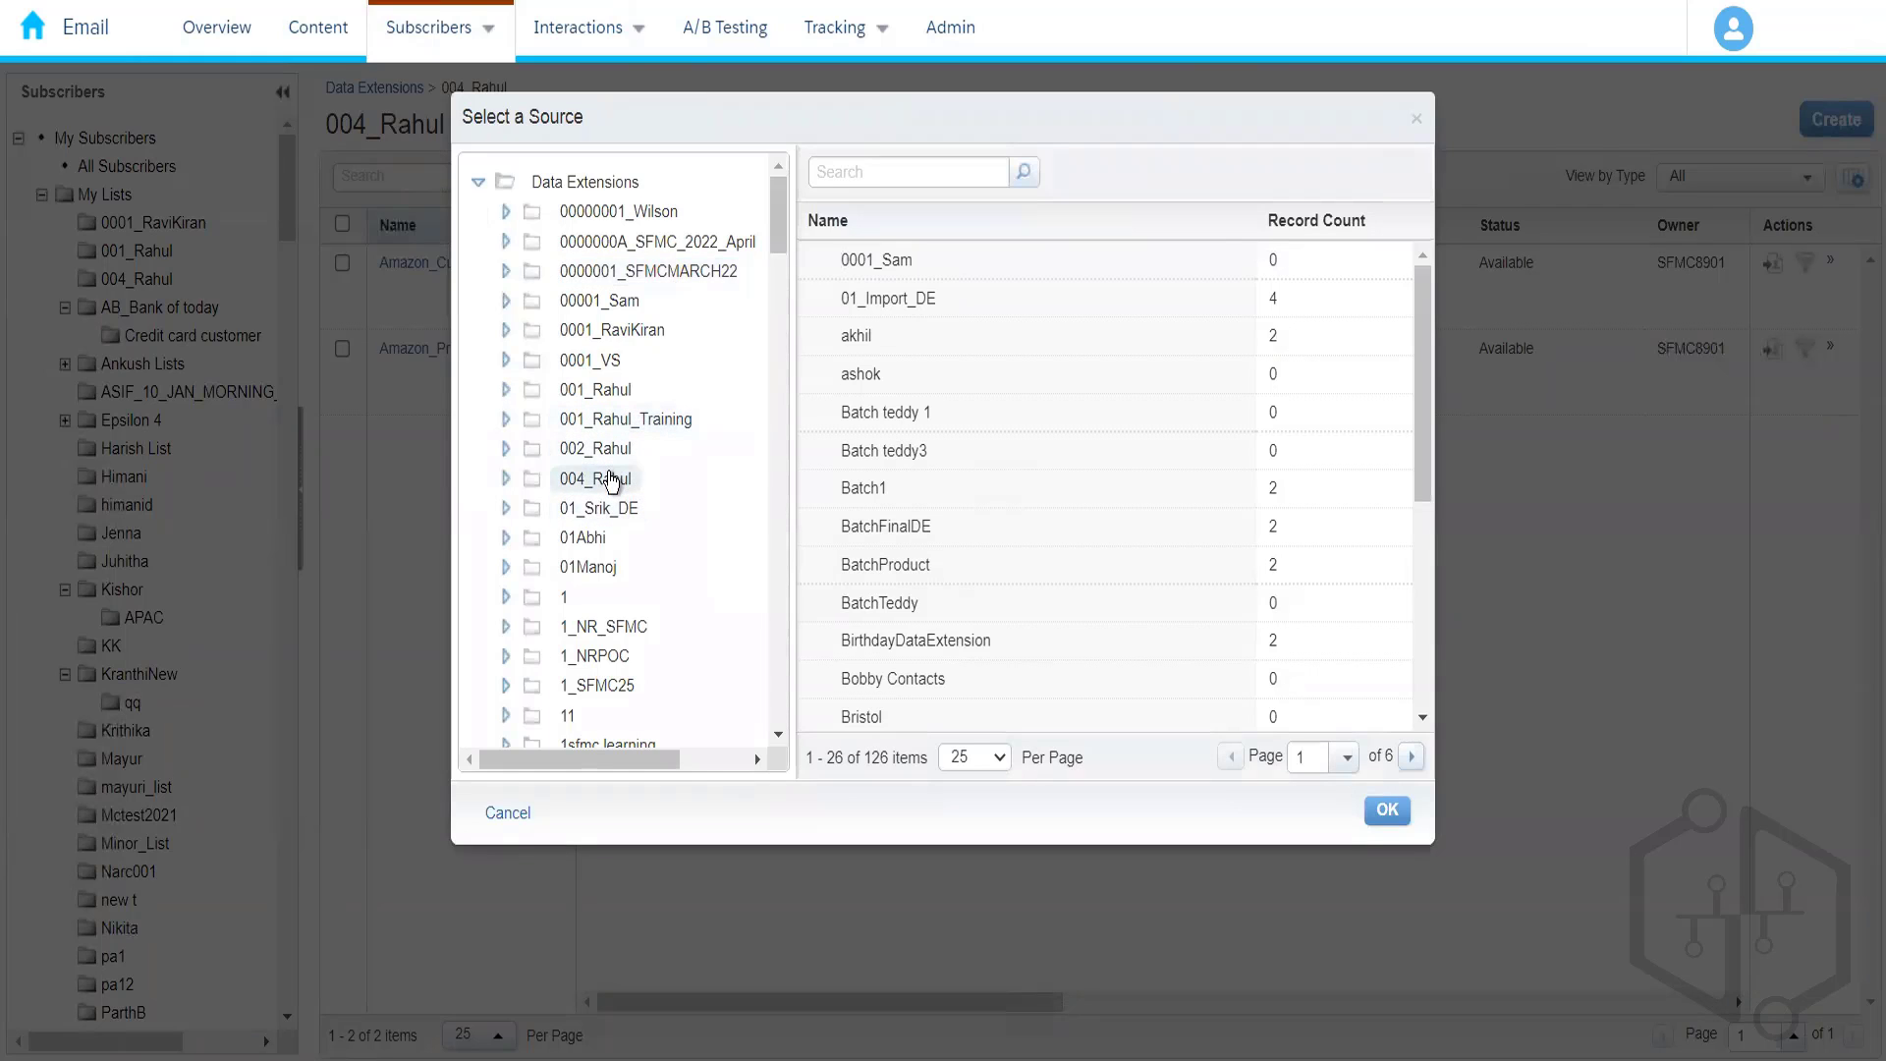
{"action": "left_click", "coordinate": [607, 479]}
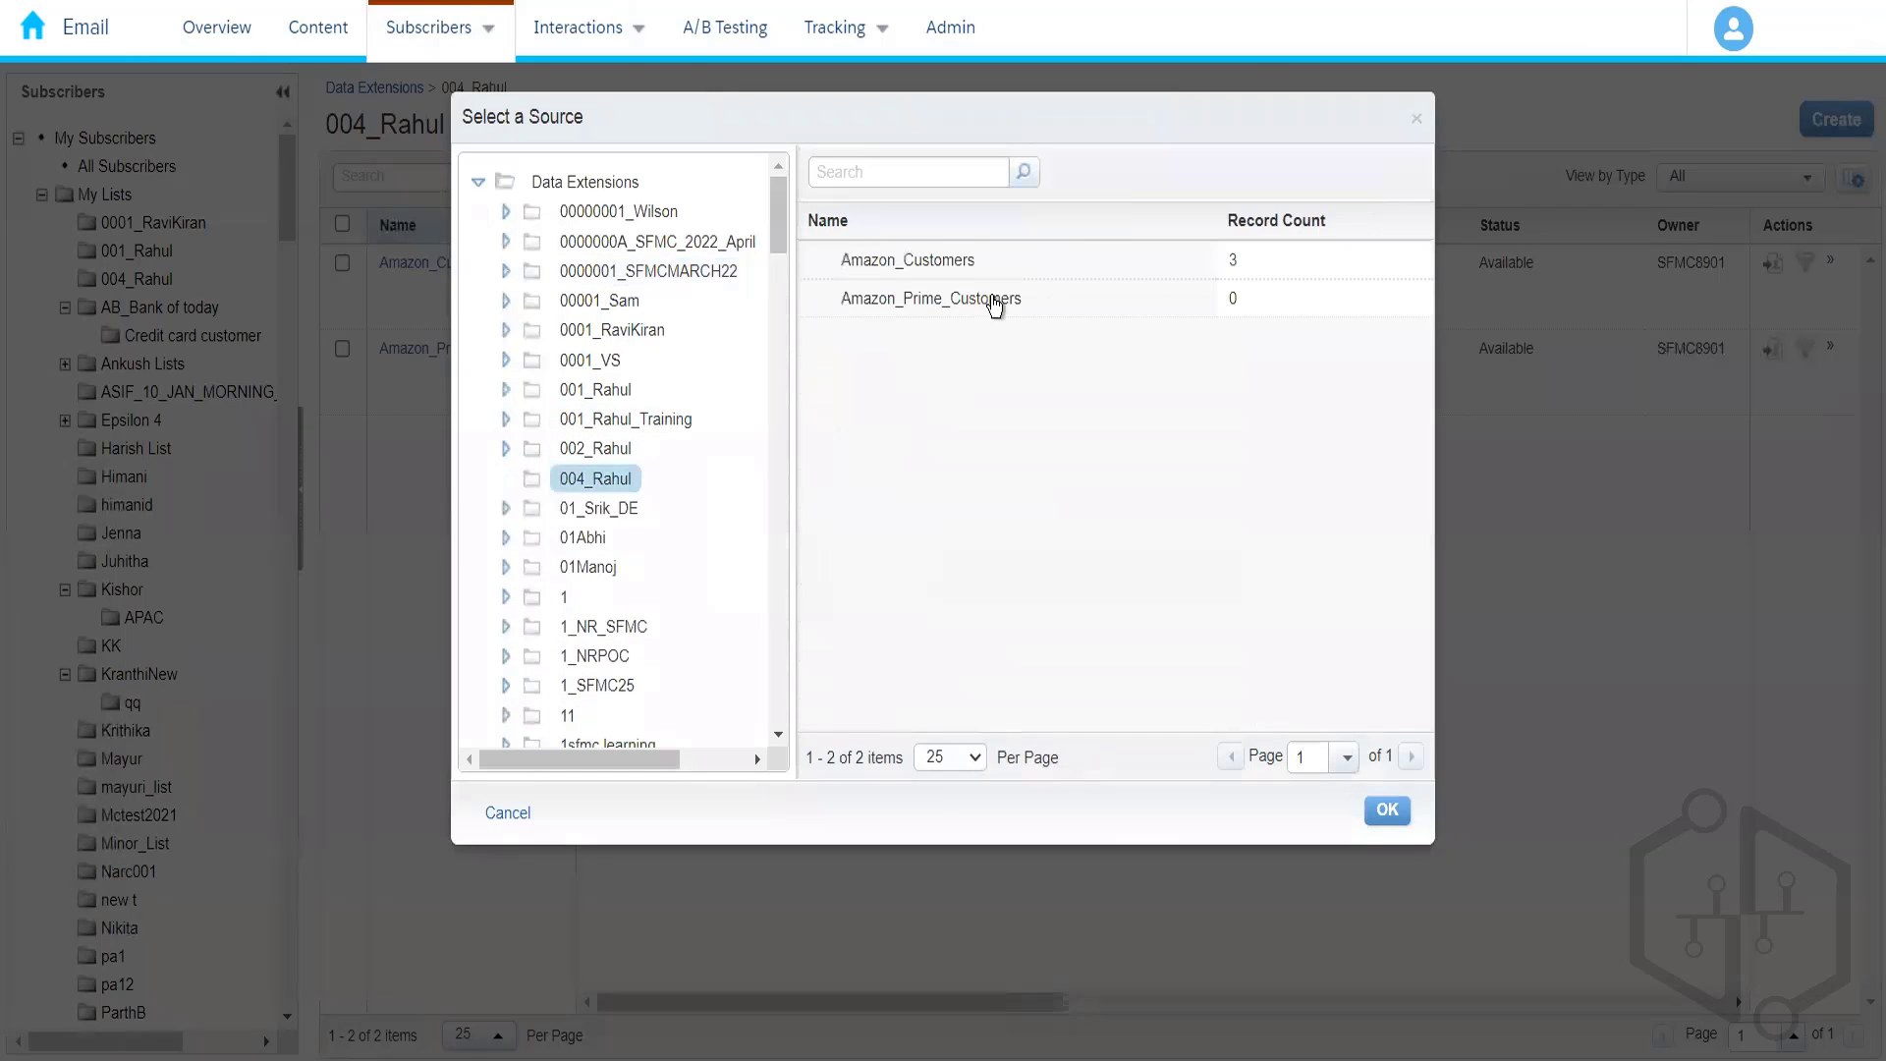
{"action": "left_click", "coordinate": [992, 263]}
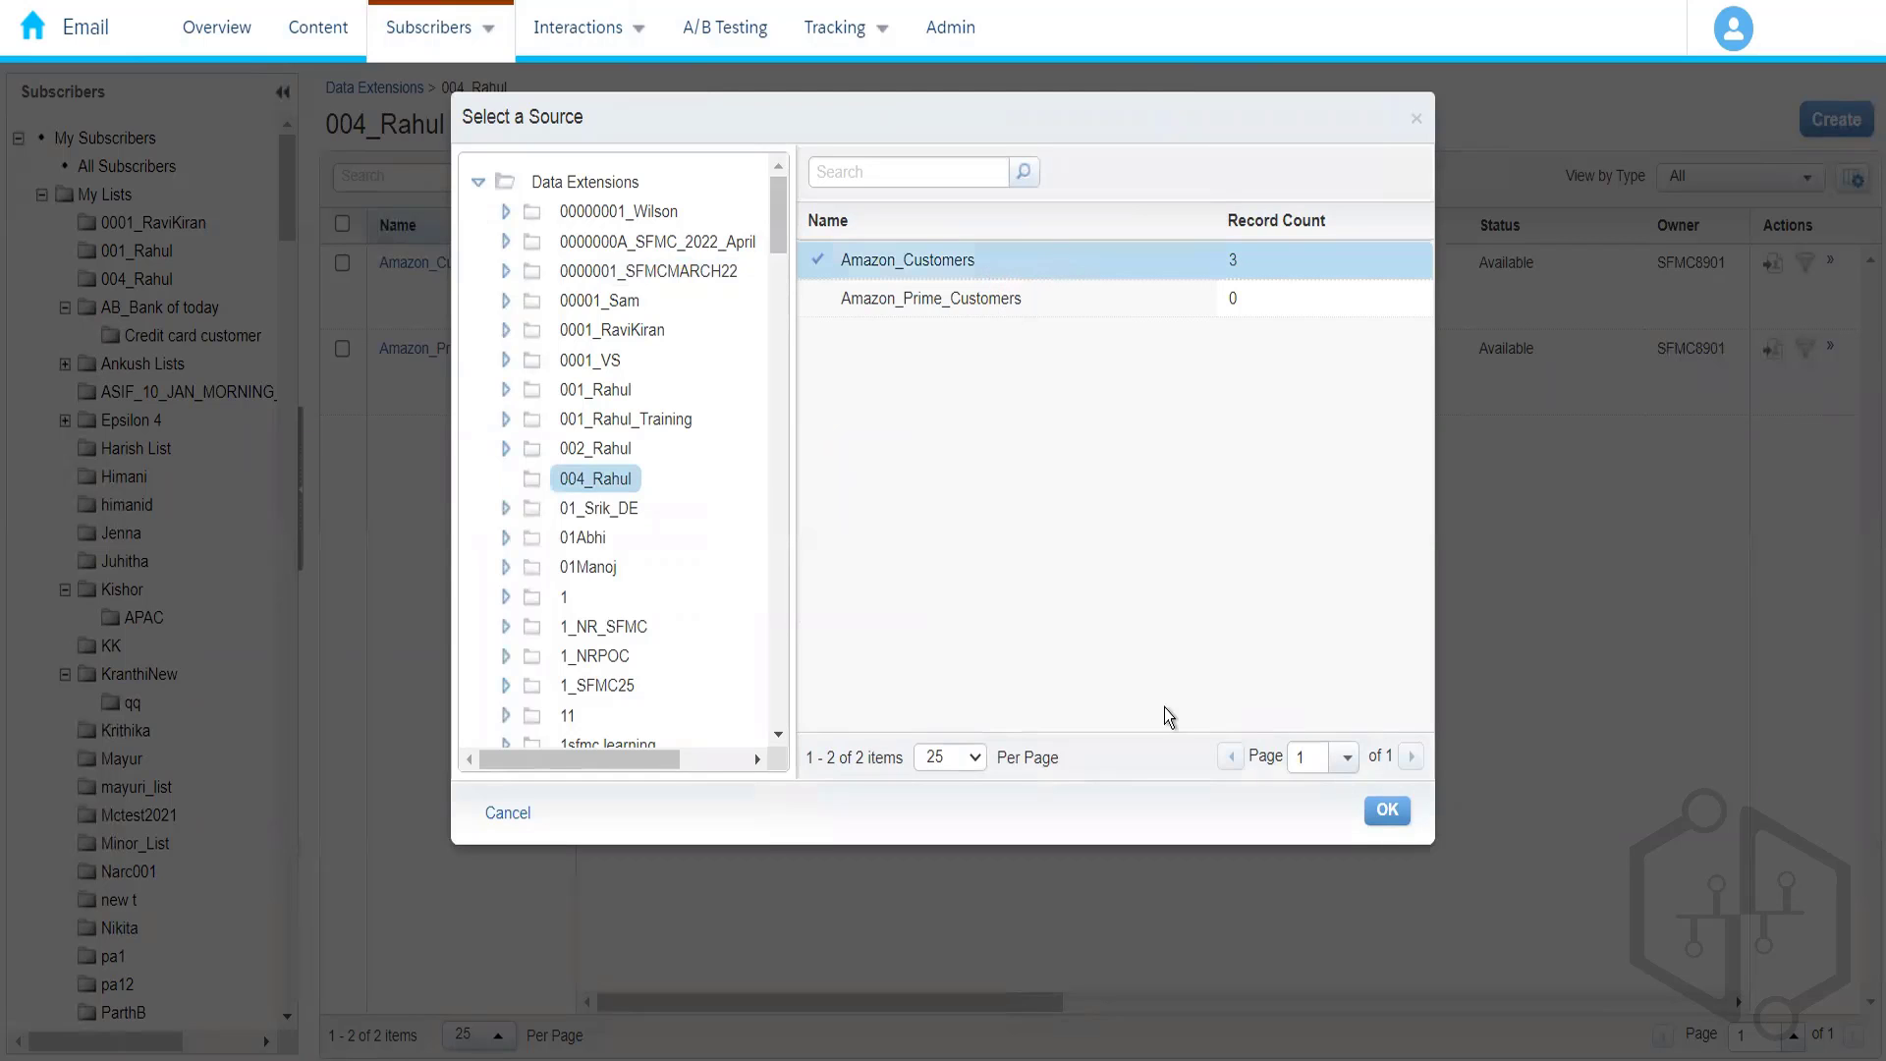
{"action": "left_click", "coordinate": [1387, 812]}
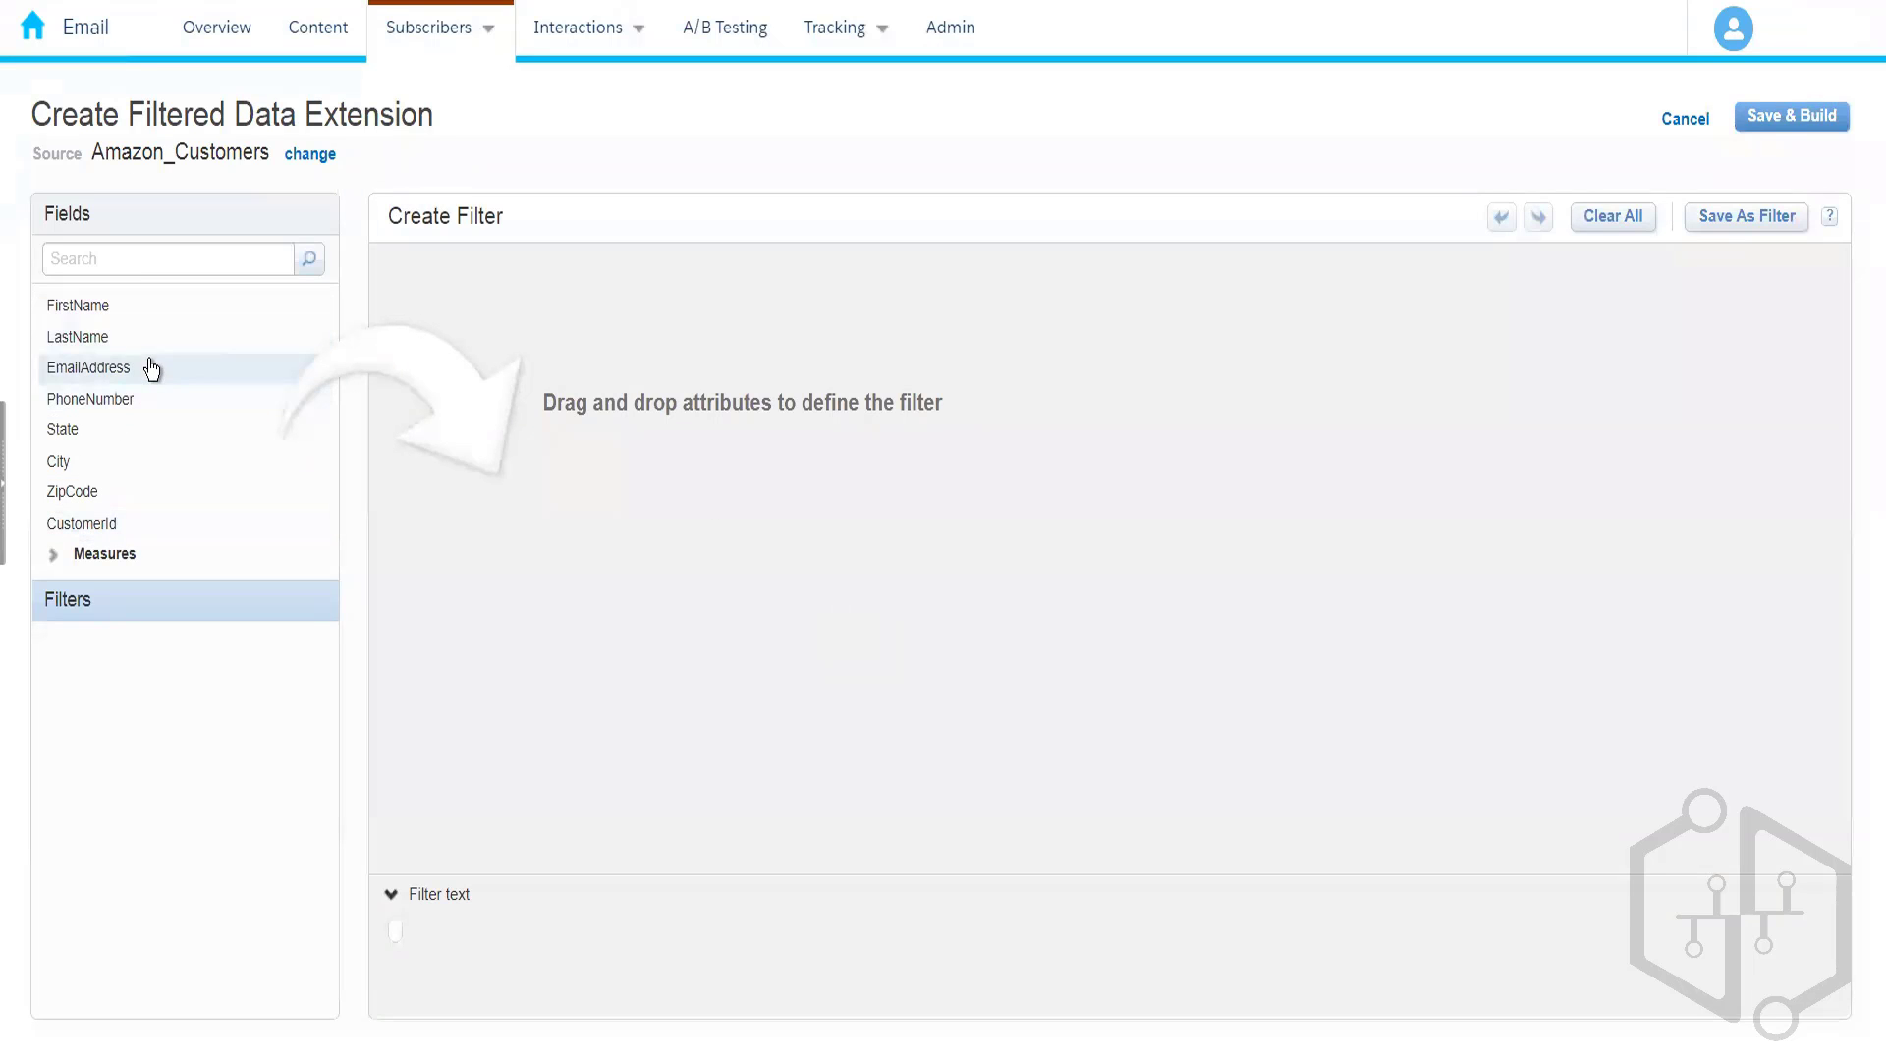
- Add the filter condition City is equal to Hyderabad
{"action": "left_click_drag", "start_coordinate": [110, 462], "coordinate": [615, 314]}
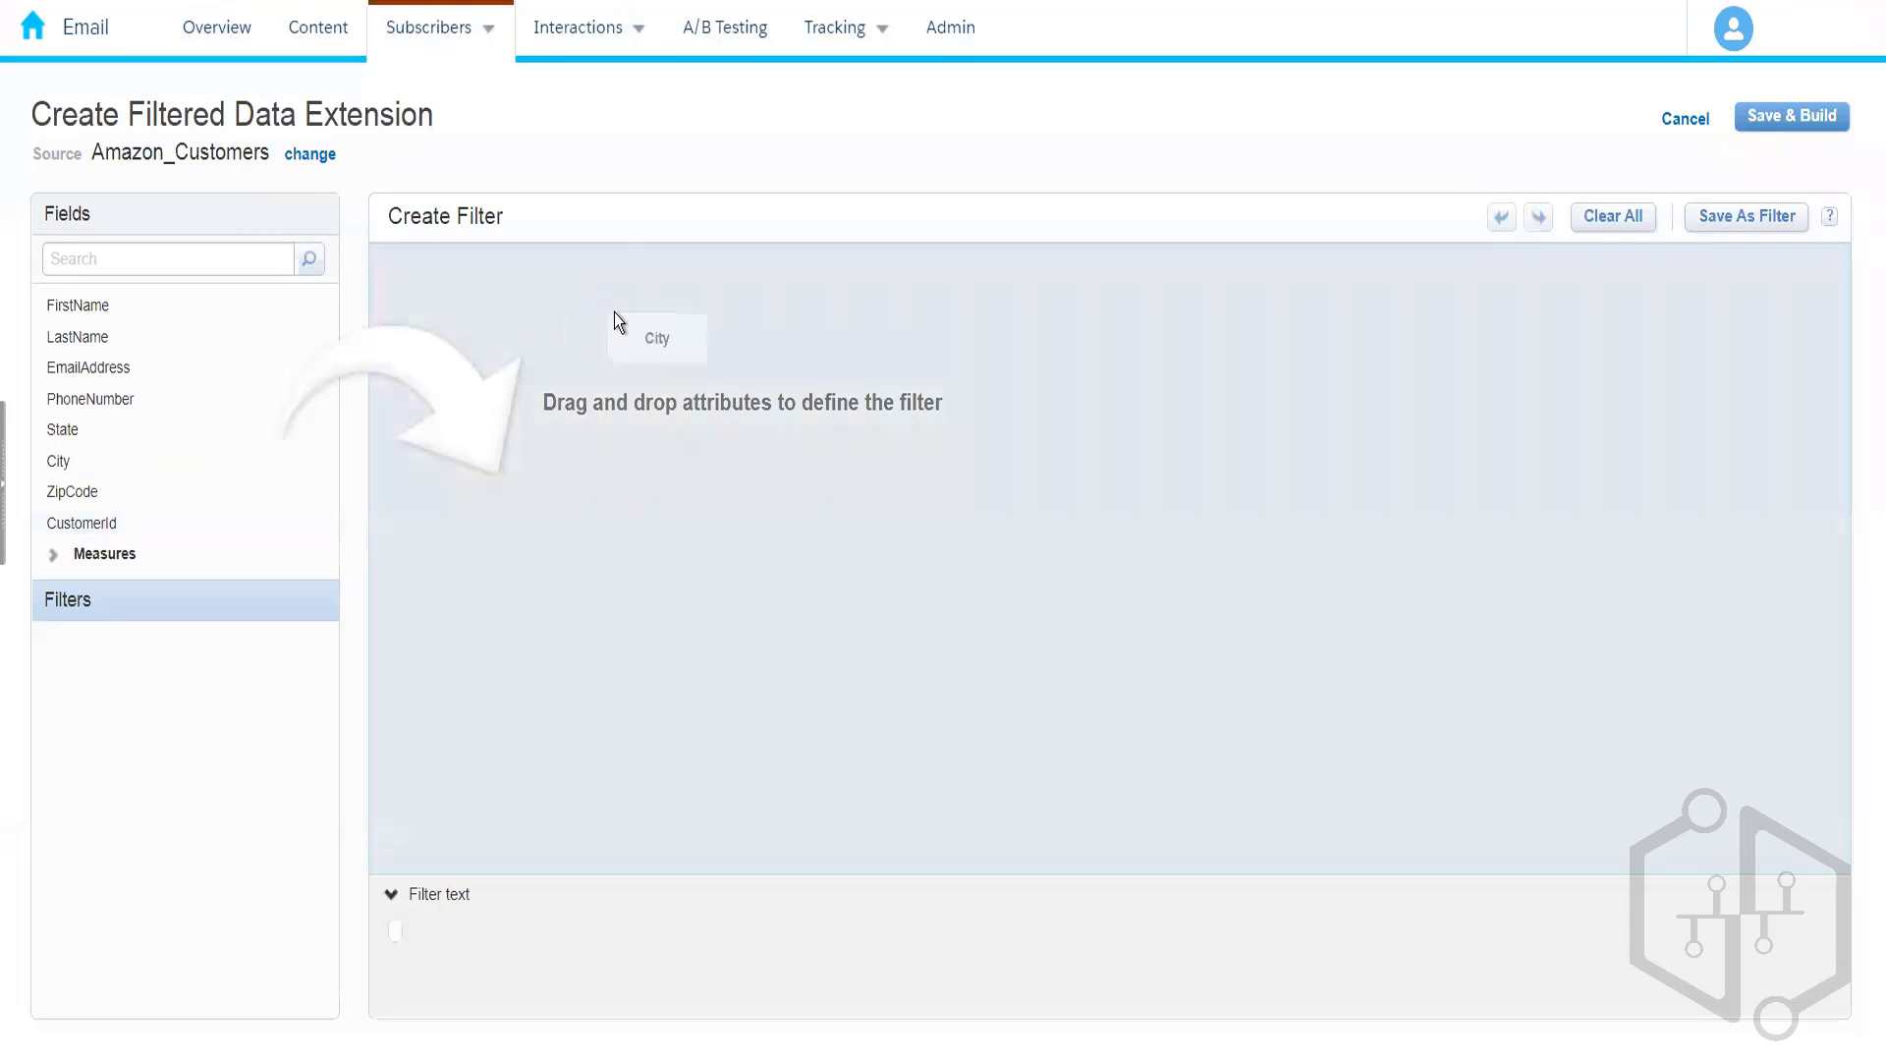
{"action": "left_click", "coordinate": [798, 296]}
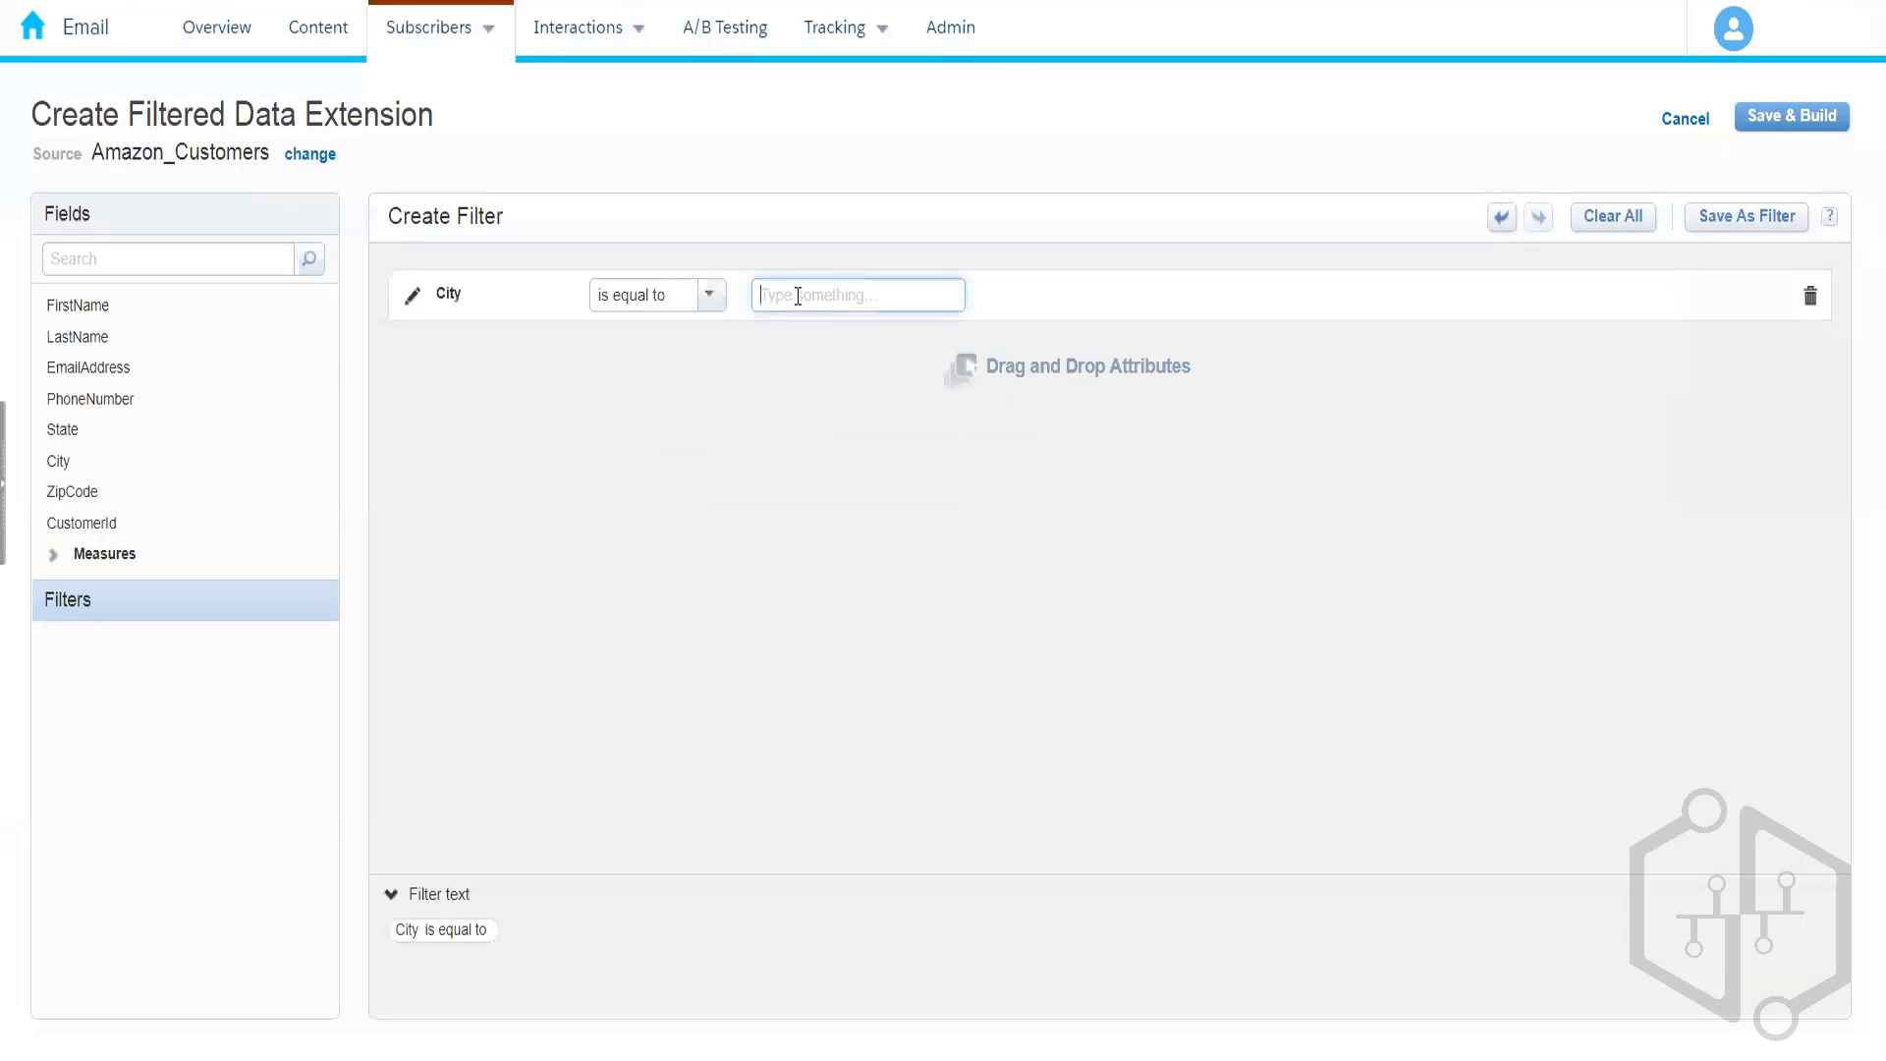
{"action": "type", "text": "Hyderabad"}
{"action": "left_click", "coordinate": [852, 513]}
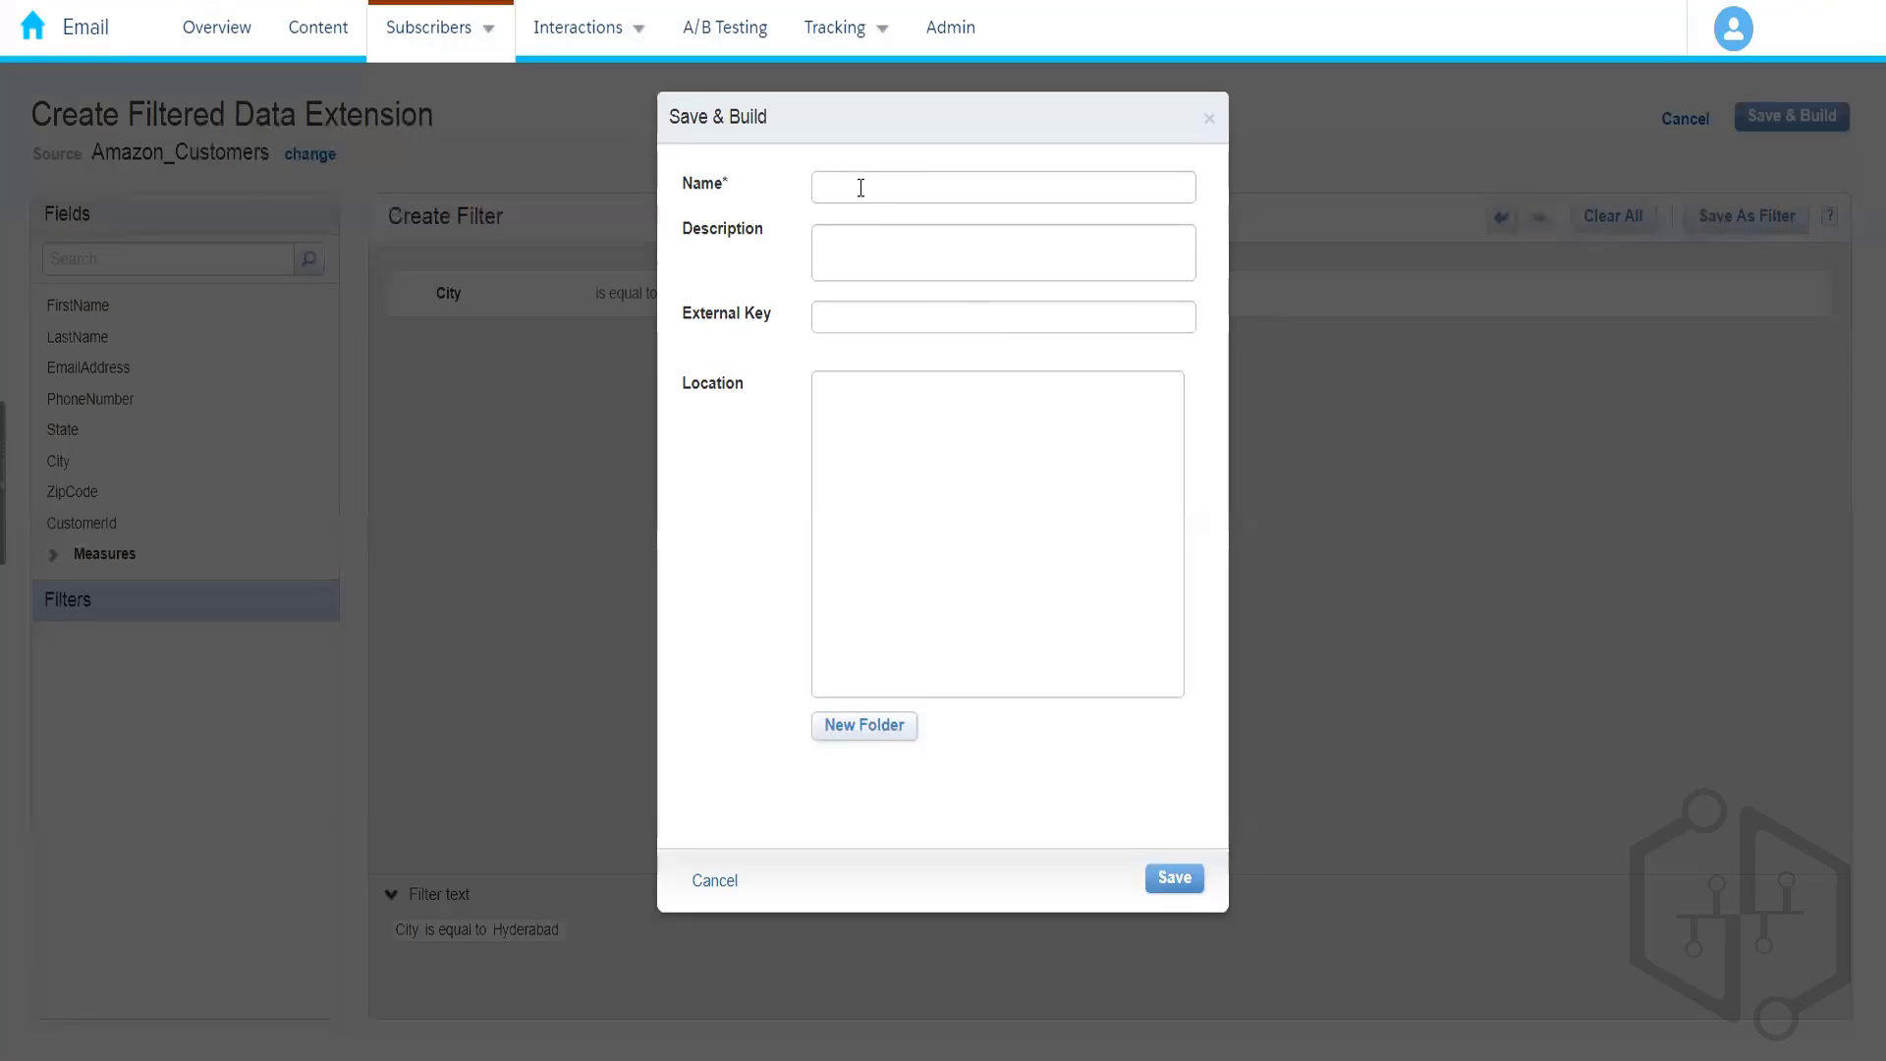
- Name the filtered data extension 'Amazon Hyderabad Customers' and save it in 004_Rahul
{"action": "left_click", "coordinate": [861, 188]}
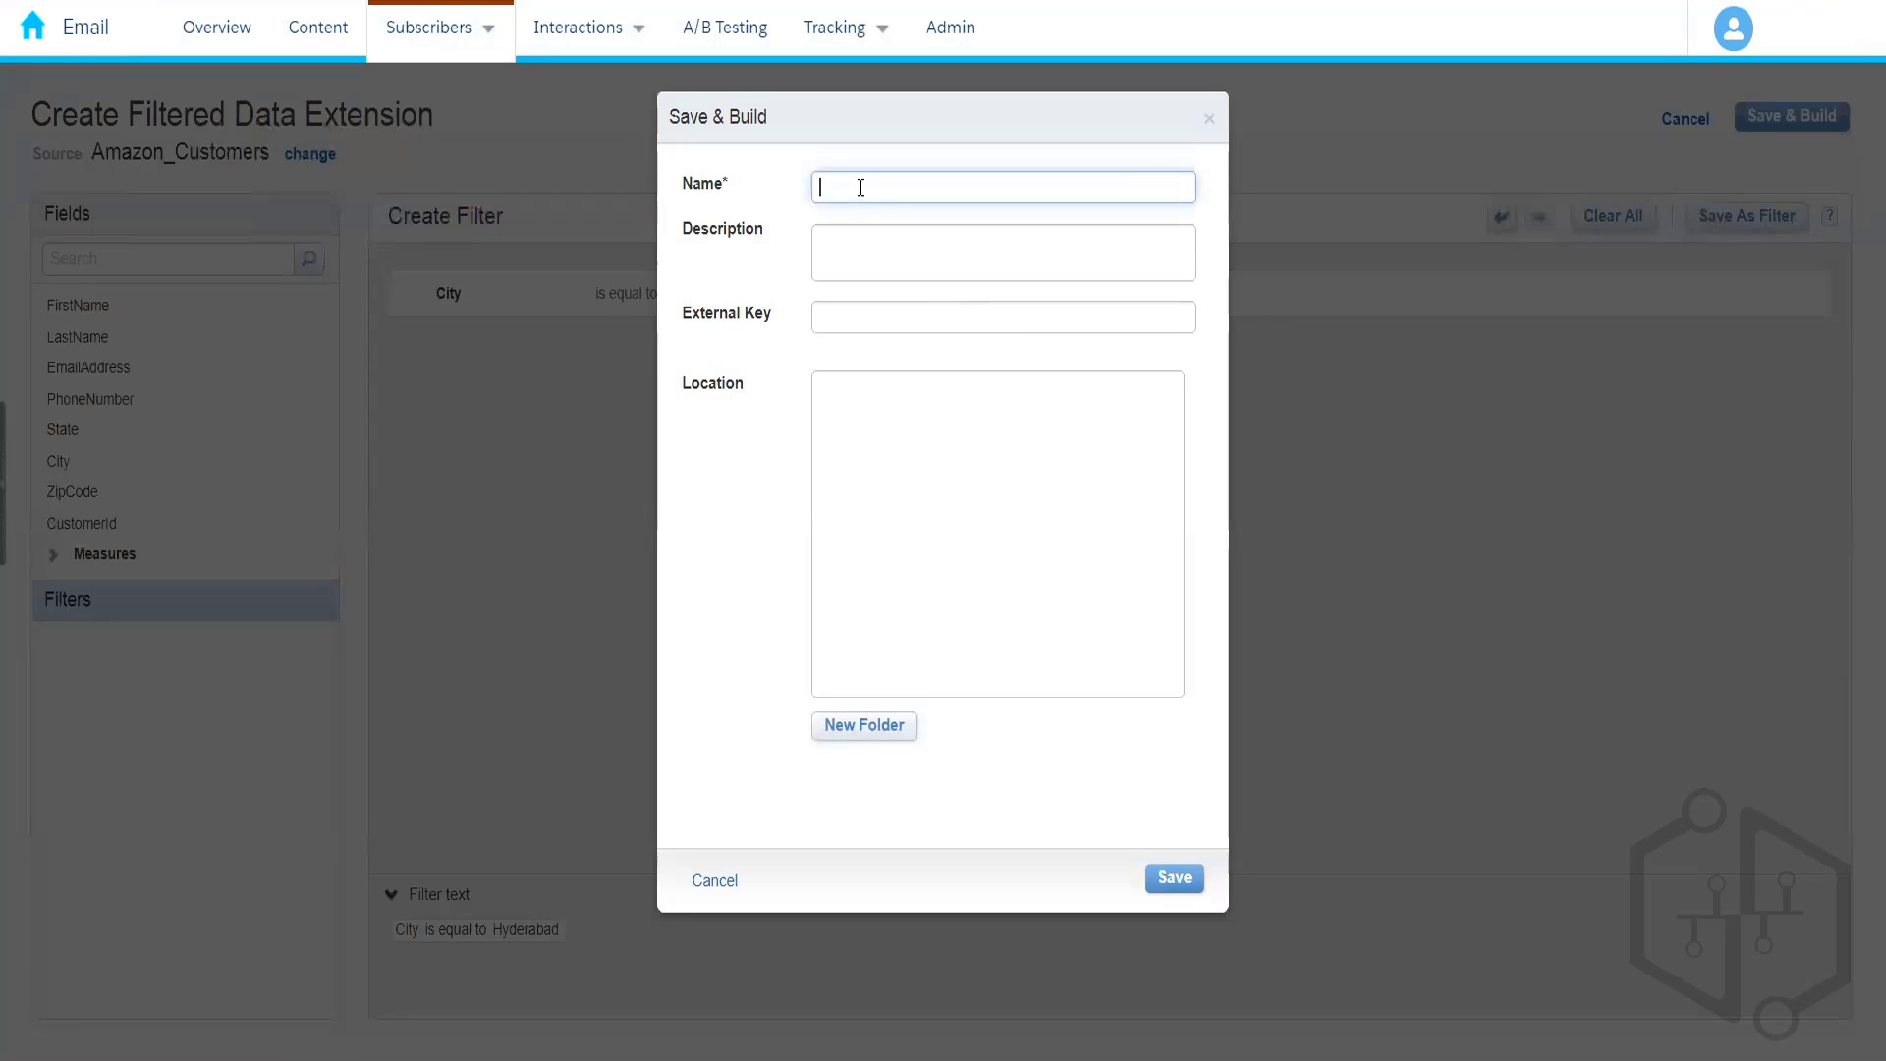
{"action": "type", "text": "Amazon "}
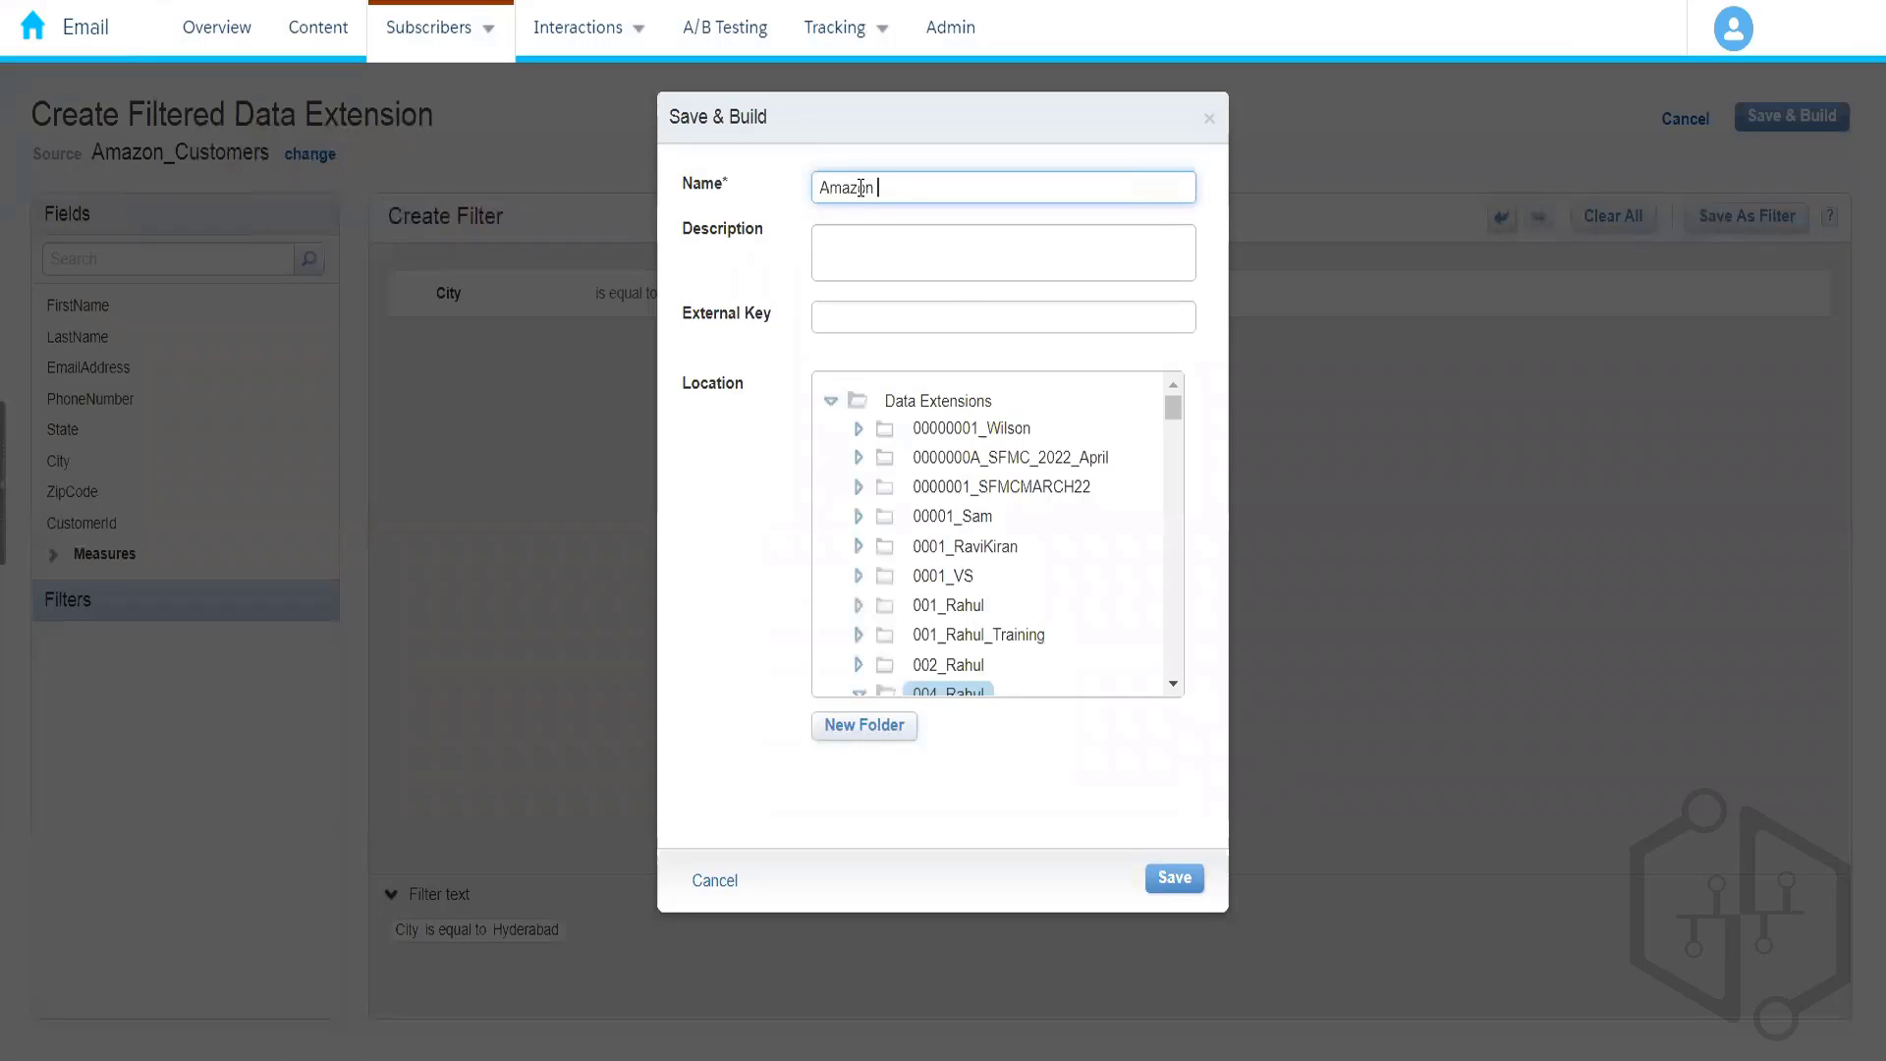
{"action": "type", "text": "Hyderbad"}
{"action": "key", "text": "BackSpace"}
{"action": "key", "text": "BackSpace"}
{"action": "key", "text": "BackSpace"}
{"action": "key", "text": "BackSpace"}
{"action": "key", "text": "BackSpace"}
{"action": "type", "text": "rabad Customers"}
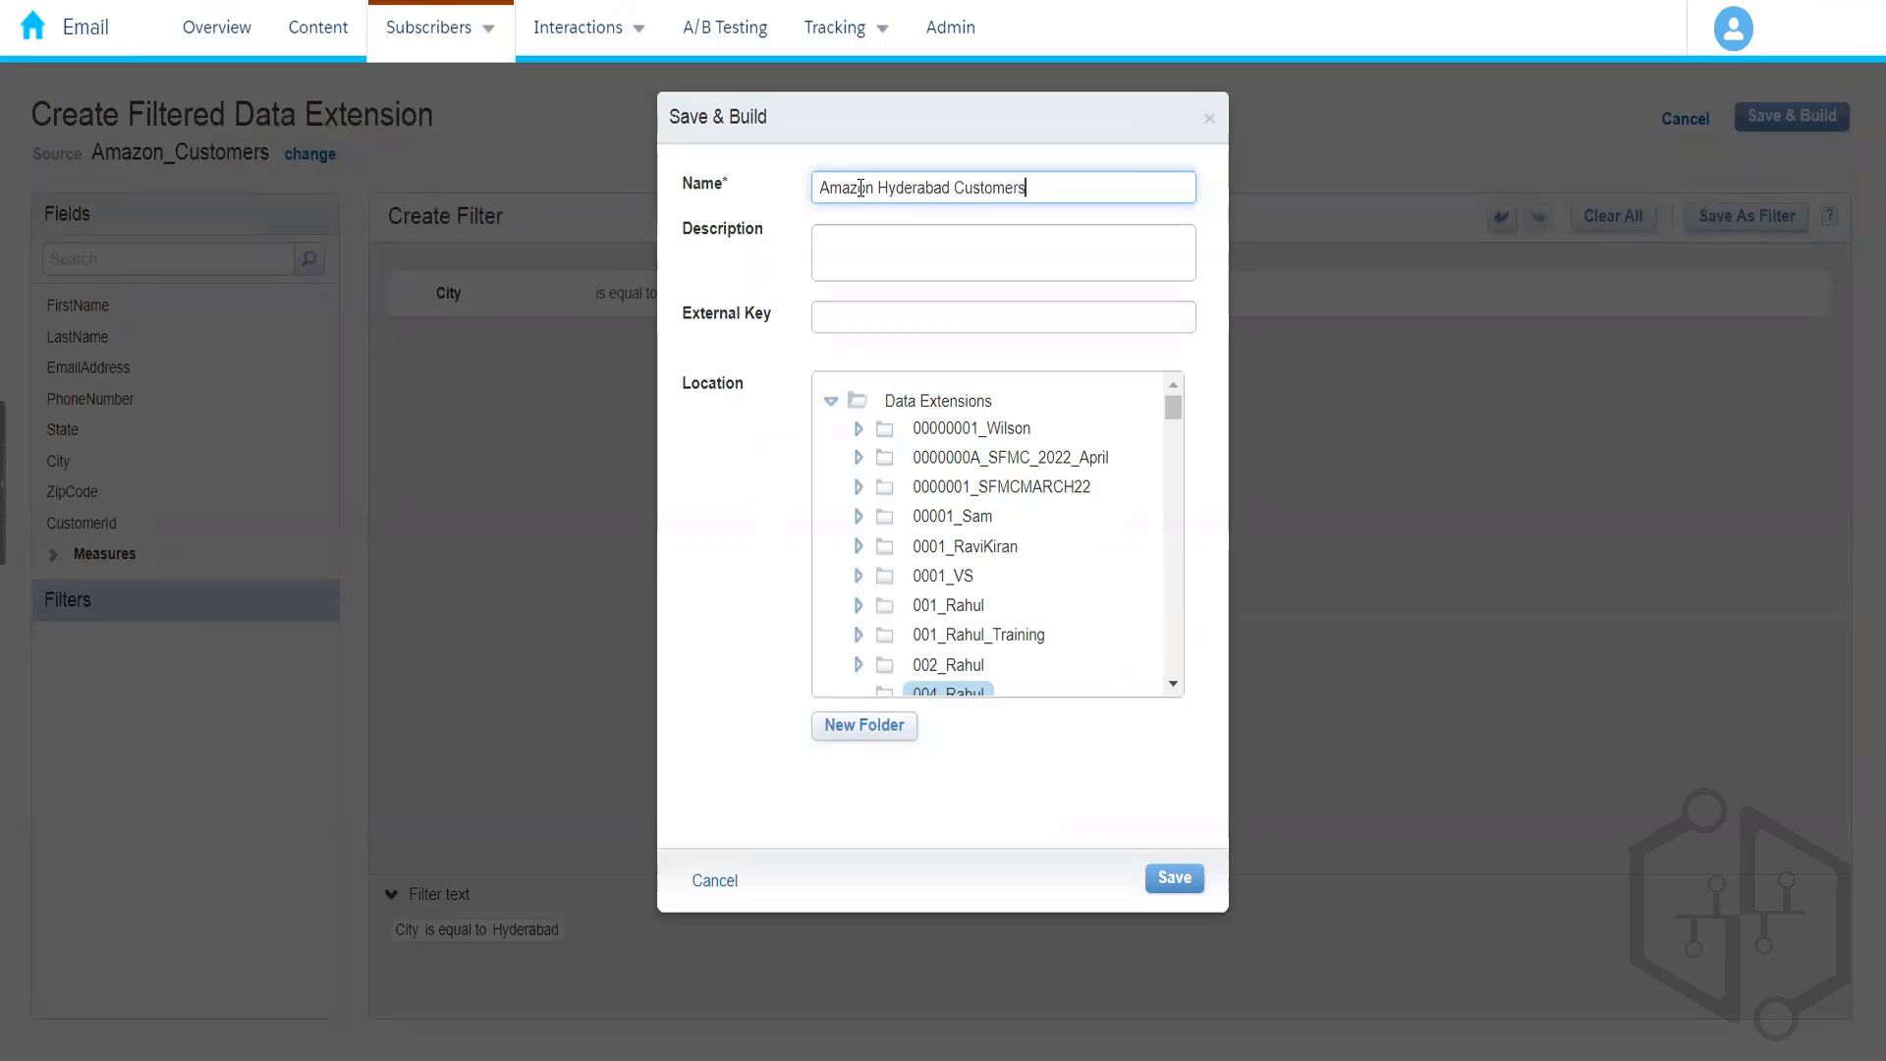
{"action": "left_click", "coordinate": [765, 571]}
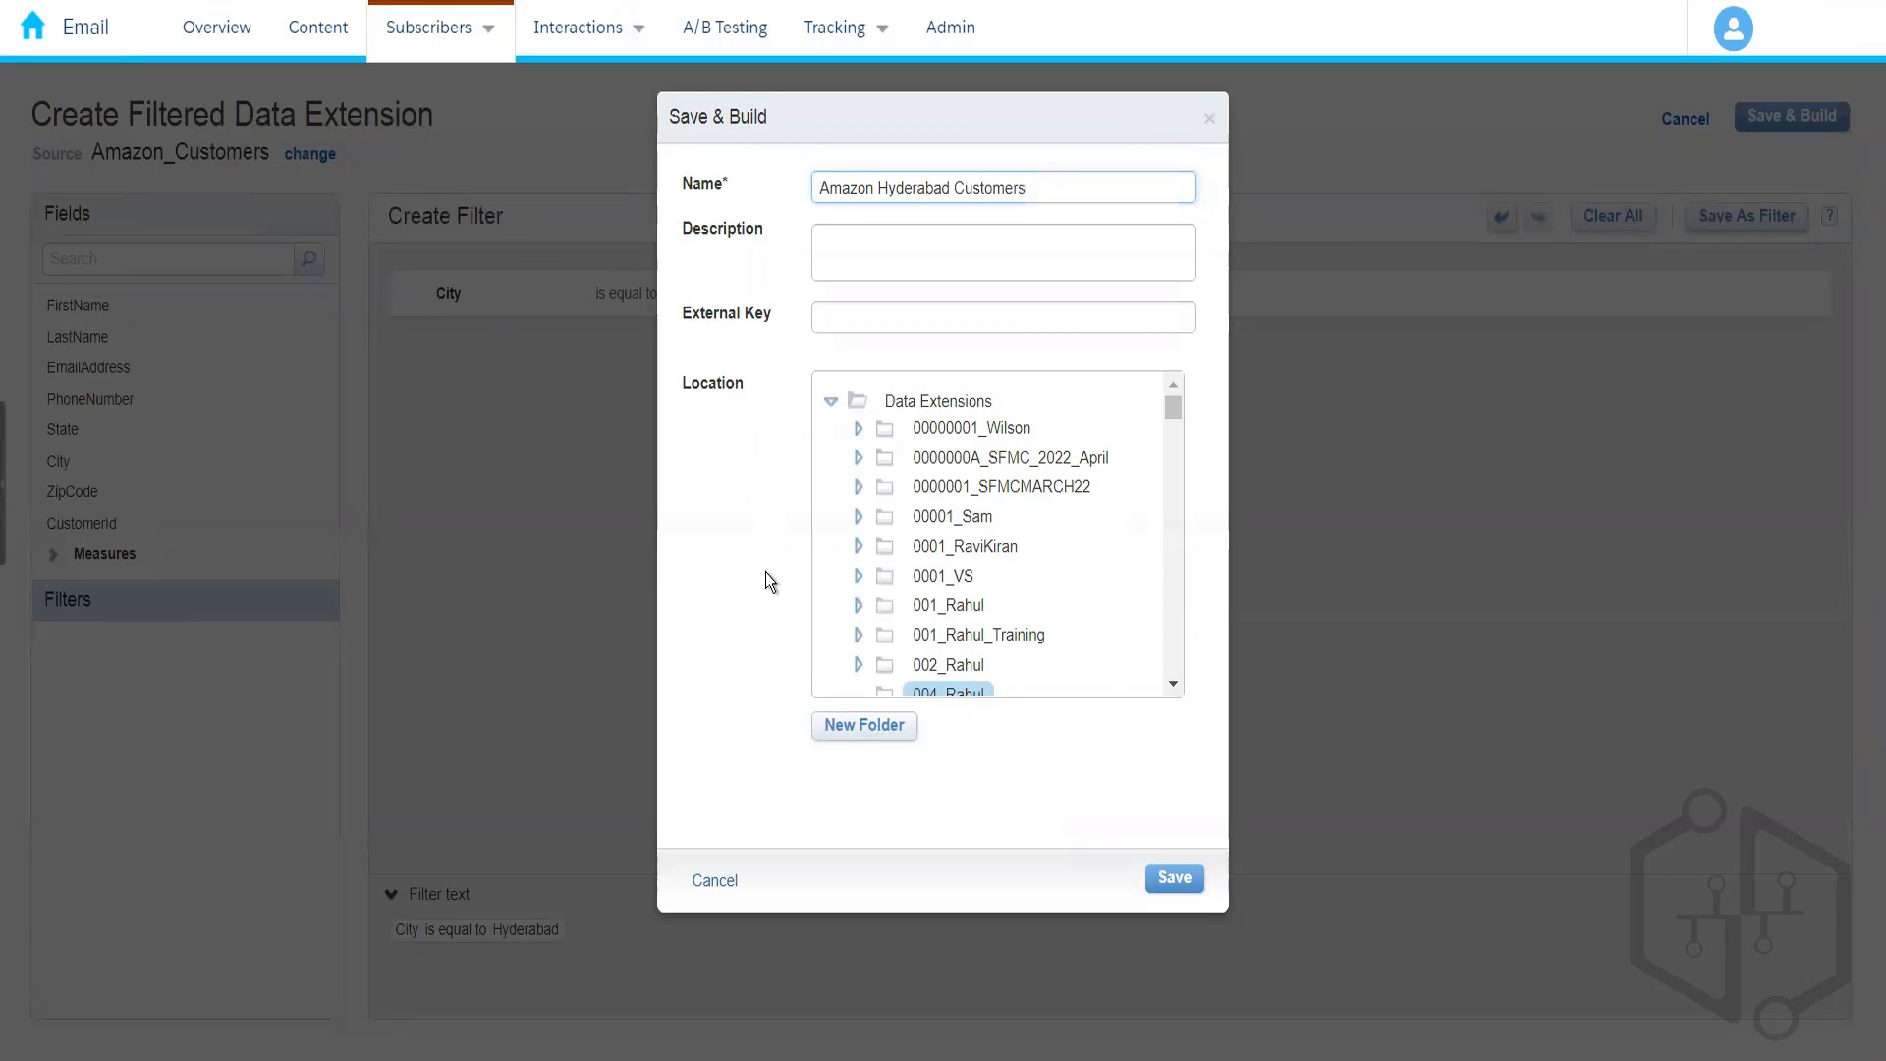
{"action": "left_click", "coordinate": [1175, 884]}
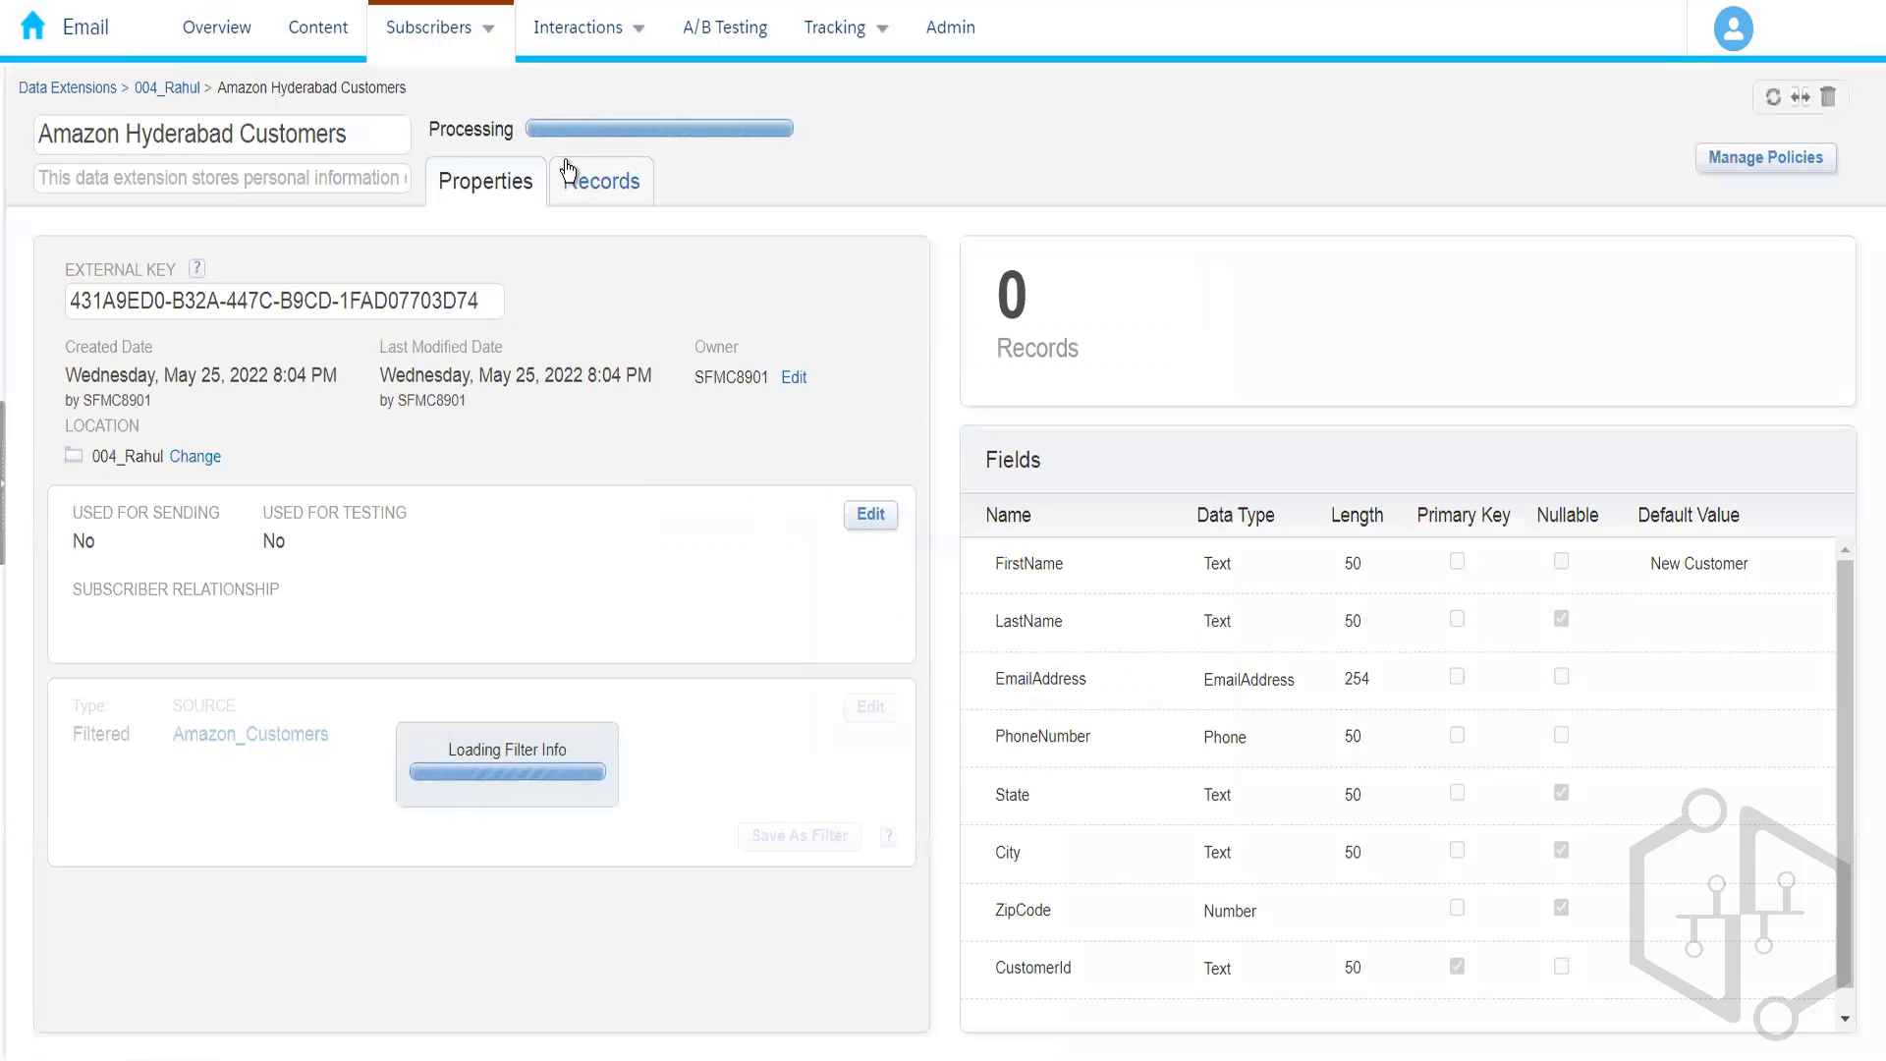
- Reload the 004_Rahul folder, glance at Amazon_Prime_Customers, and return to the three-item list
{"action": "left_click", "coordinate": [174, 98]}
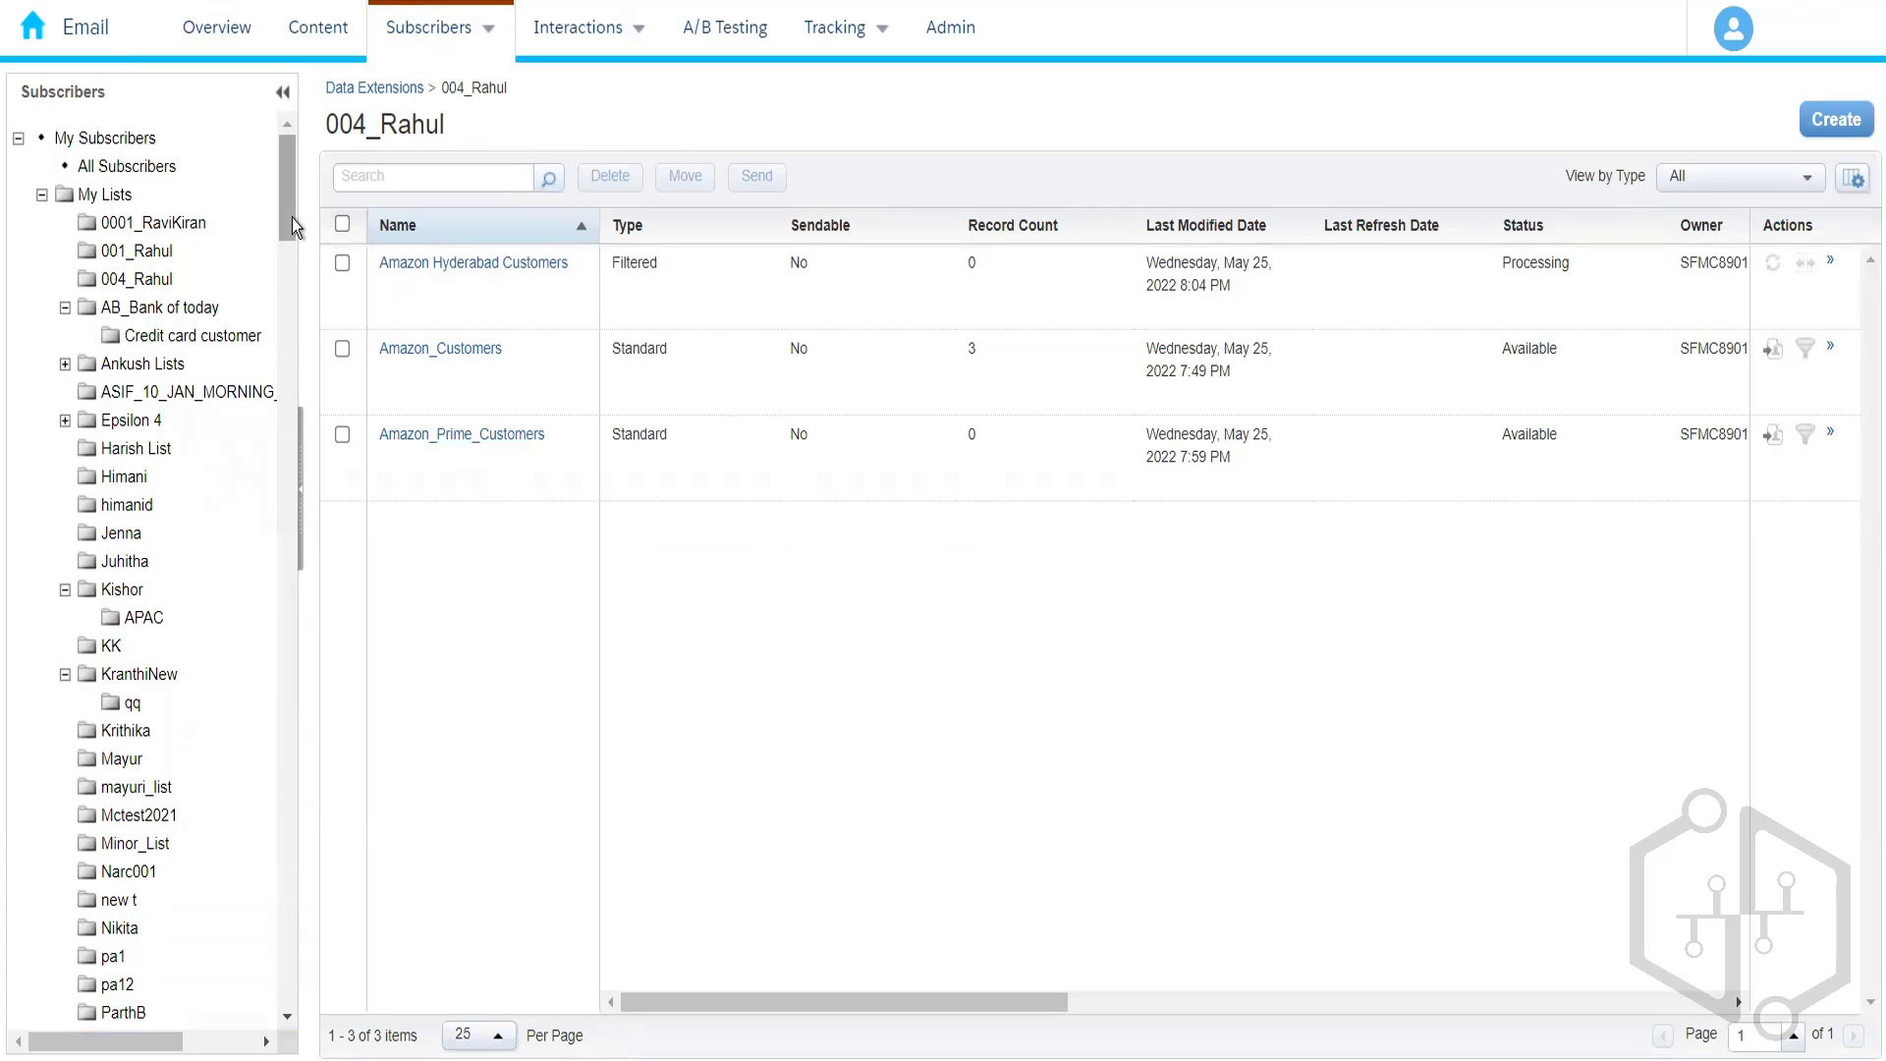
{"action": "left_click_drag", "start_coordinate": [291, 216], "coordinate": [292, 528]}
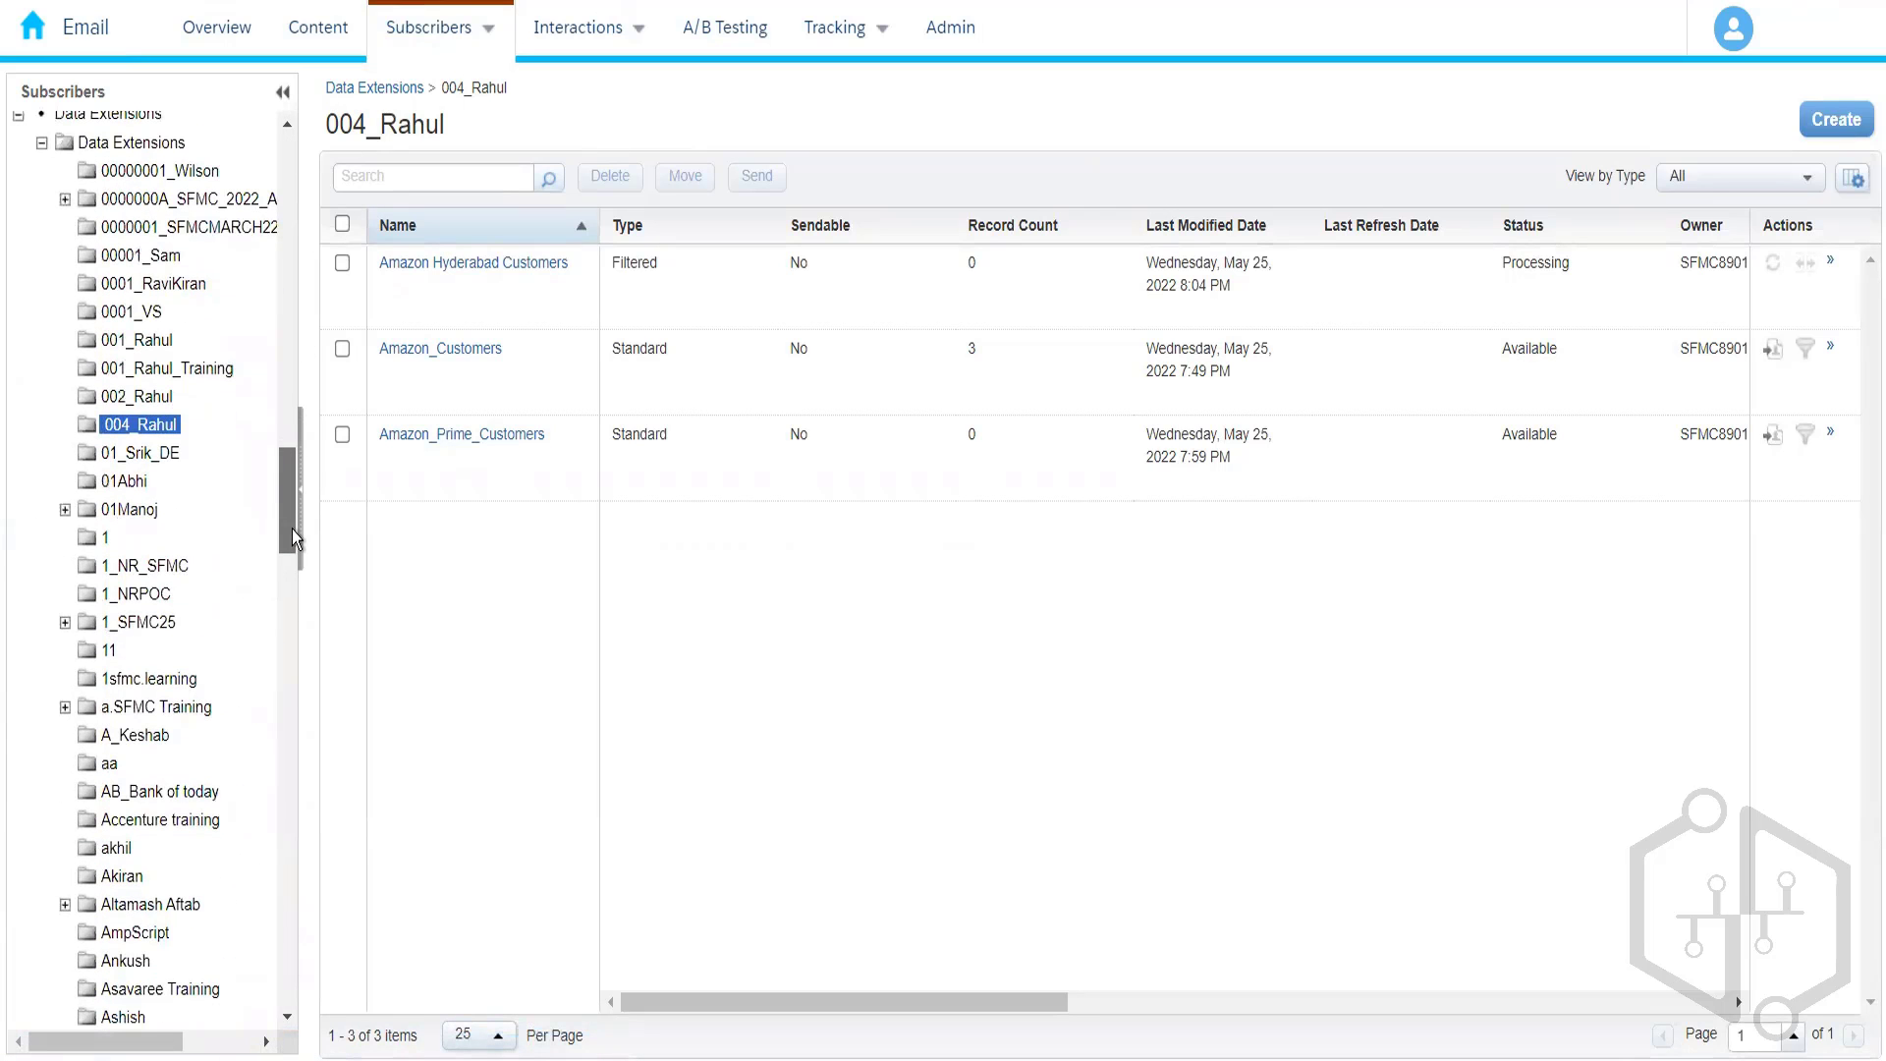
{"action": "left_click", "coordinate": [146, 426]}
{"action": "left_click", "coordinate": [162, 428]}
{"action": "left_click", "coordinate": [497, 434]}
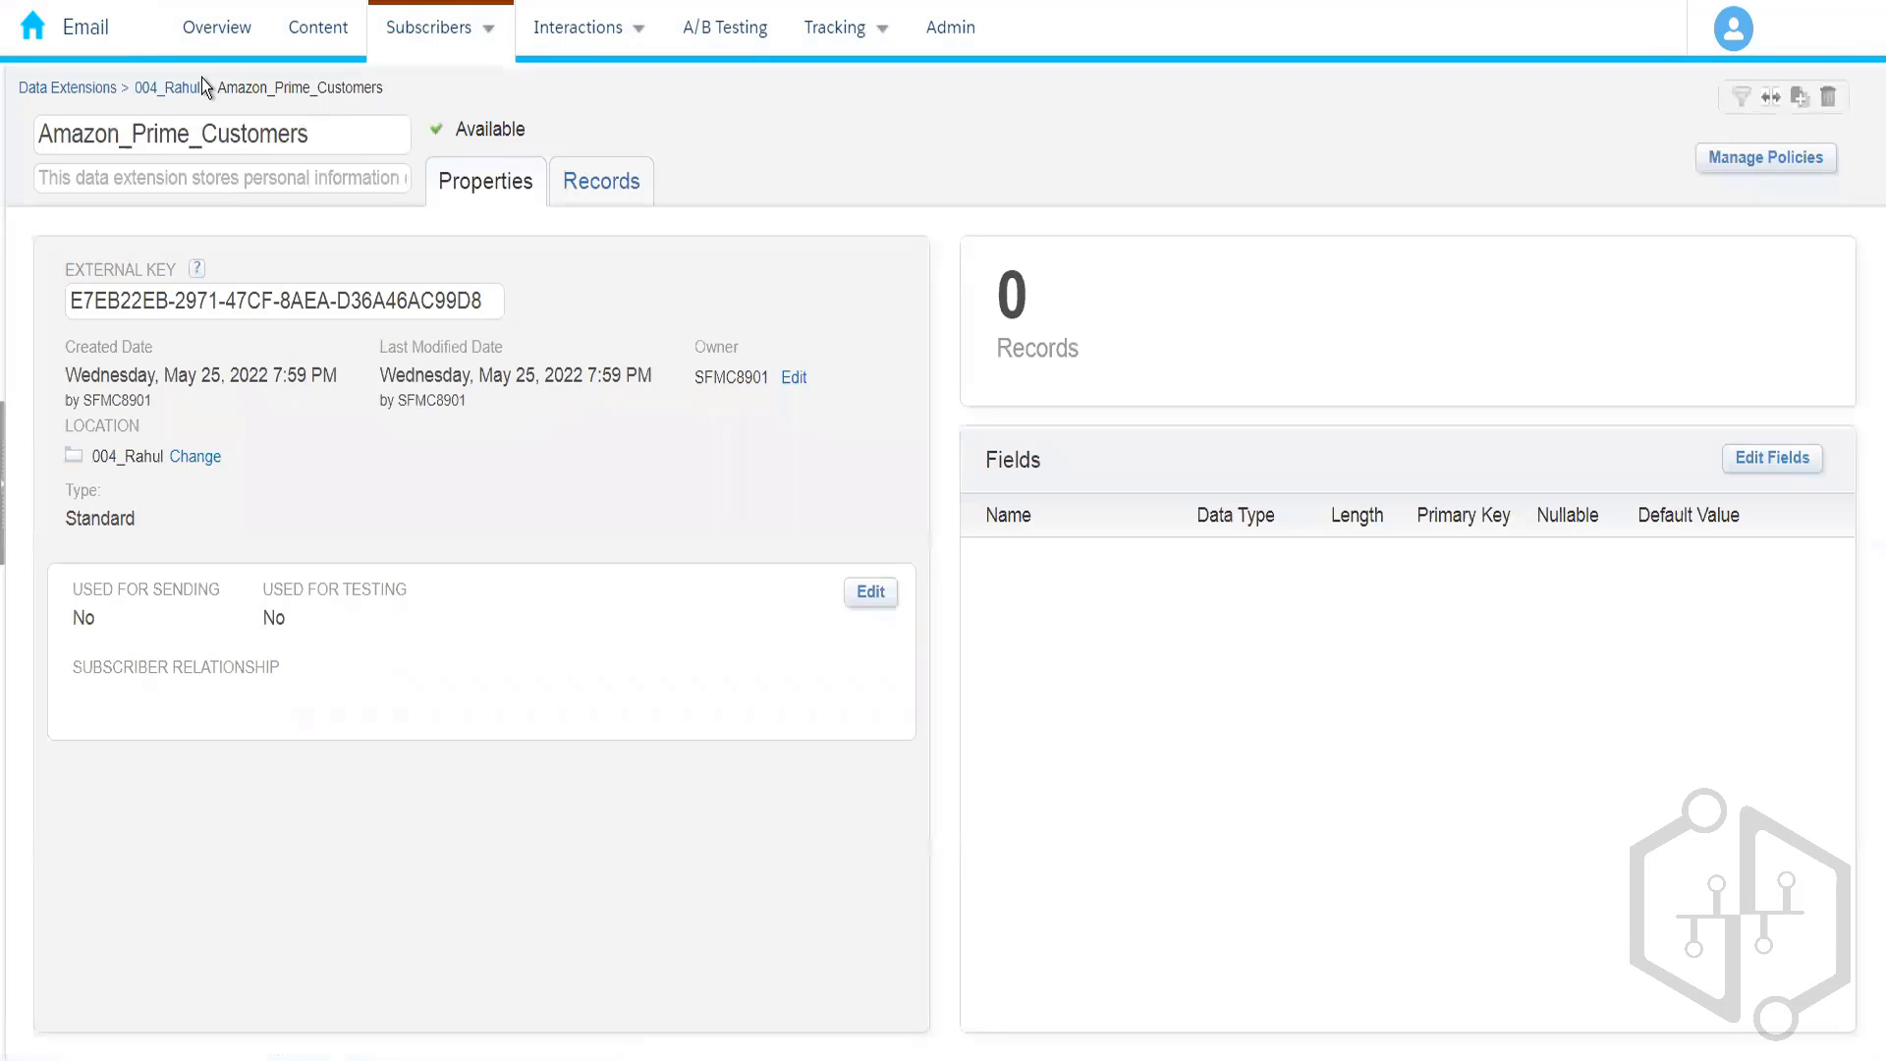
{"action": "left_click", "coordinate": [186, 88]}
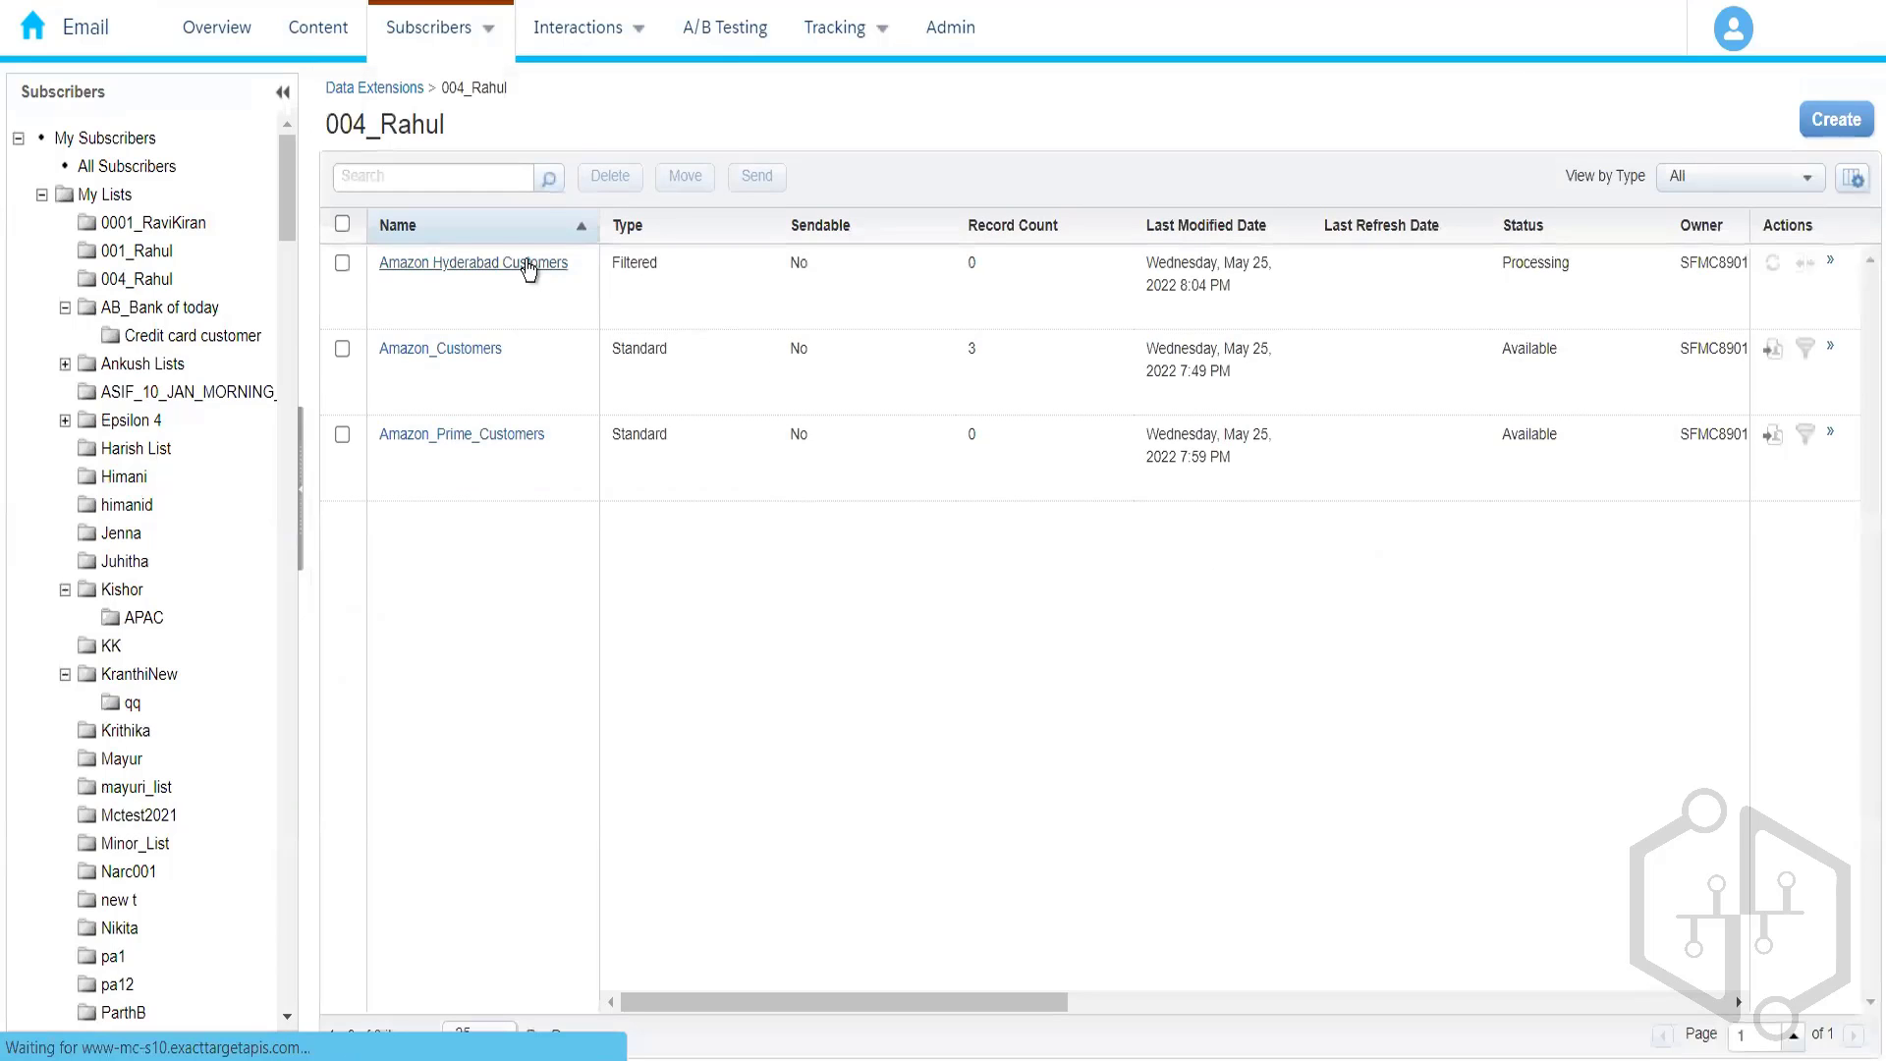
- Inspect Amazon Hyderabad Customers' City is equal to Hyderabad condition and leave it unchanged
{"action": "left_click", "coordinate": [526, 265]}
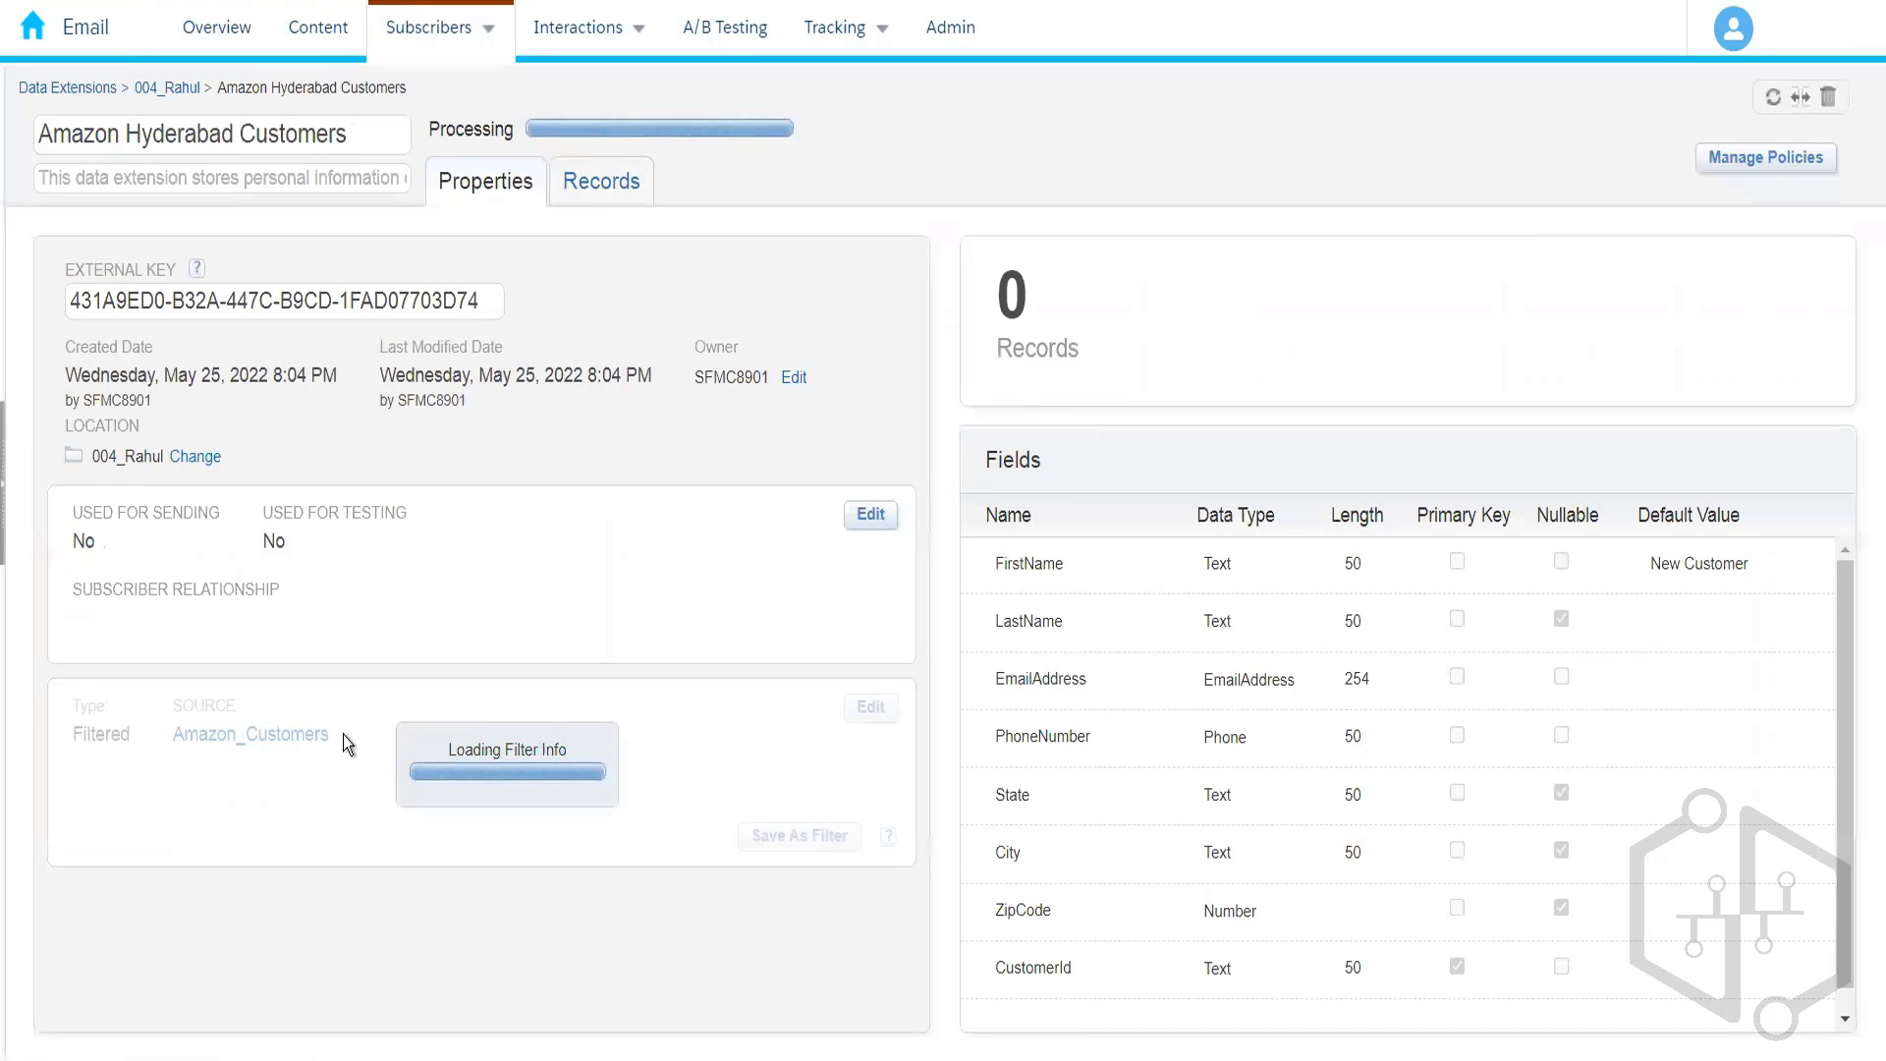
{"action": "left_click", "coordinate": [870, 707]}
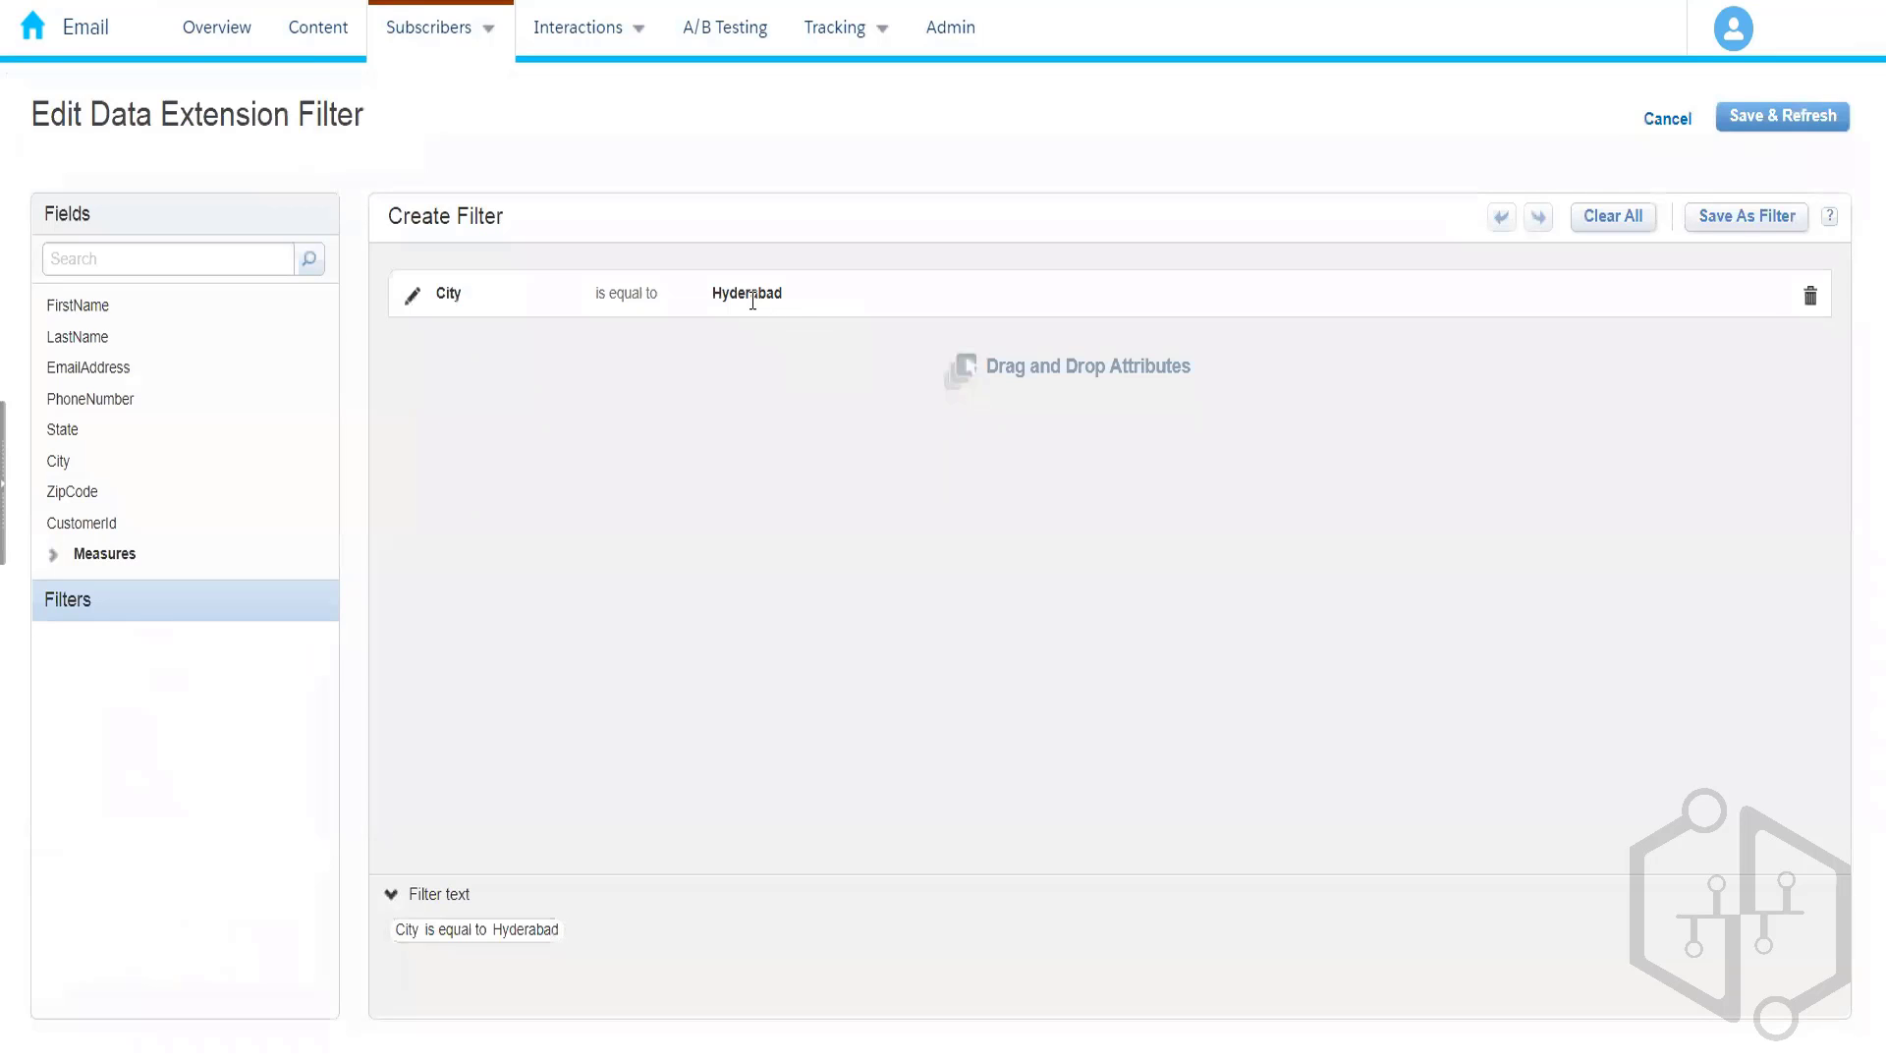
{"action": "mouse_move", "coordinate": [787, 299]}
{"action": "left_mouse_down"}
{"action": "mouse_move", "coordinate": [704, 286]}
{"action": "mouse_move", "coordinate": [817, 294]}
{"action": "left_mouse_up"}
{"action": "left_click", "coordinate": [413, 299]}
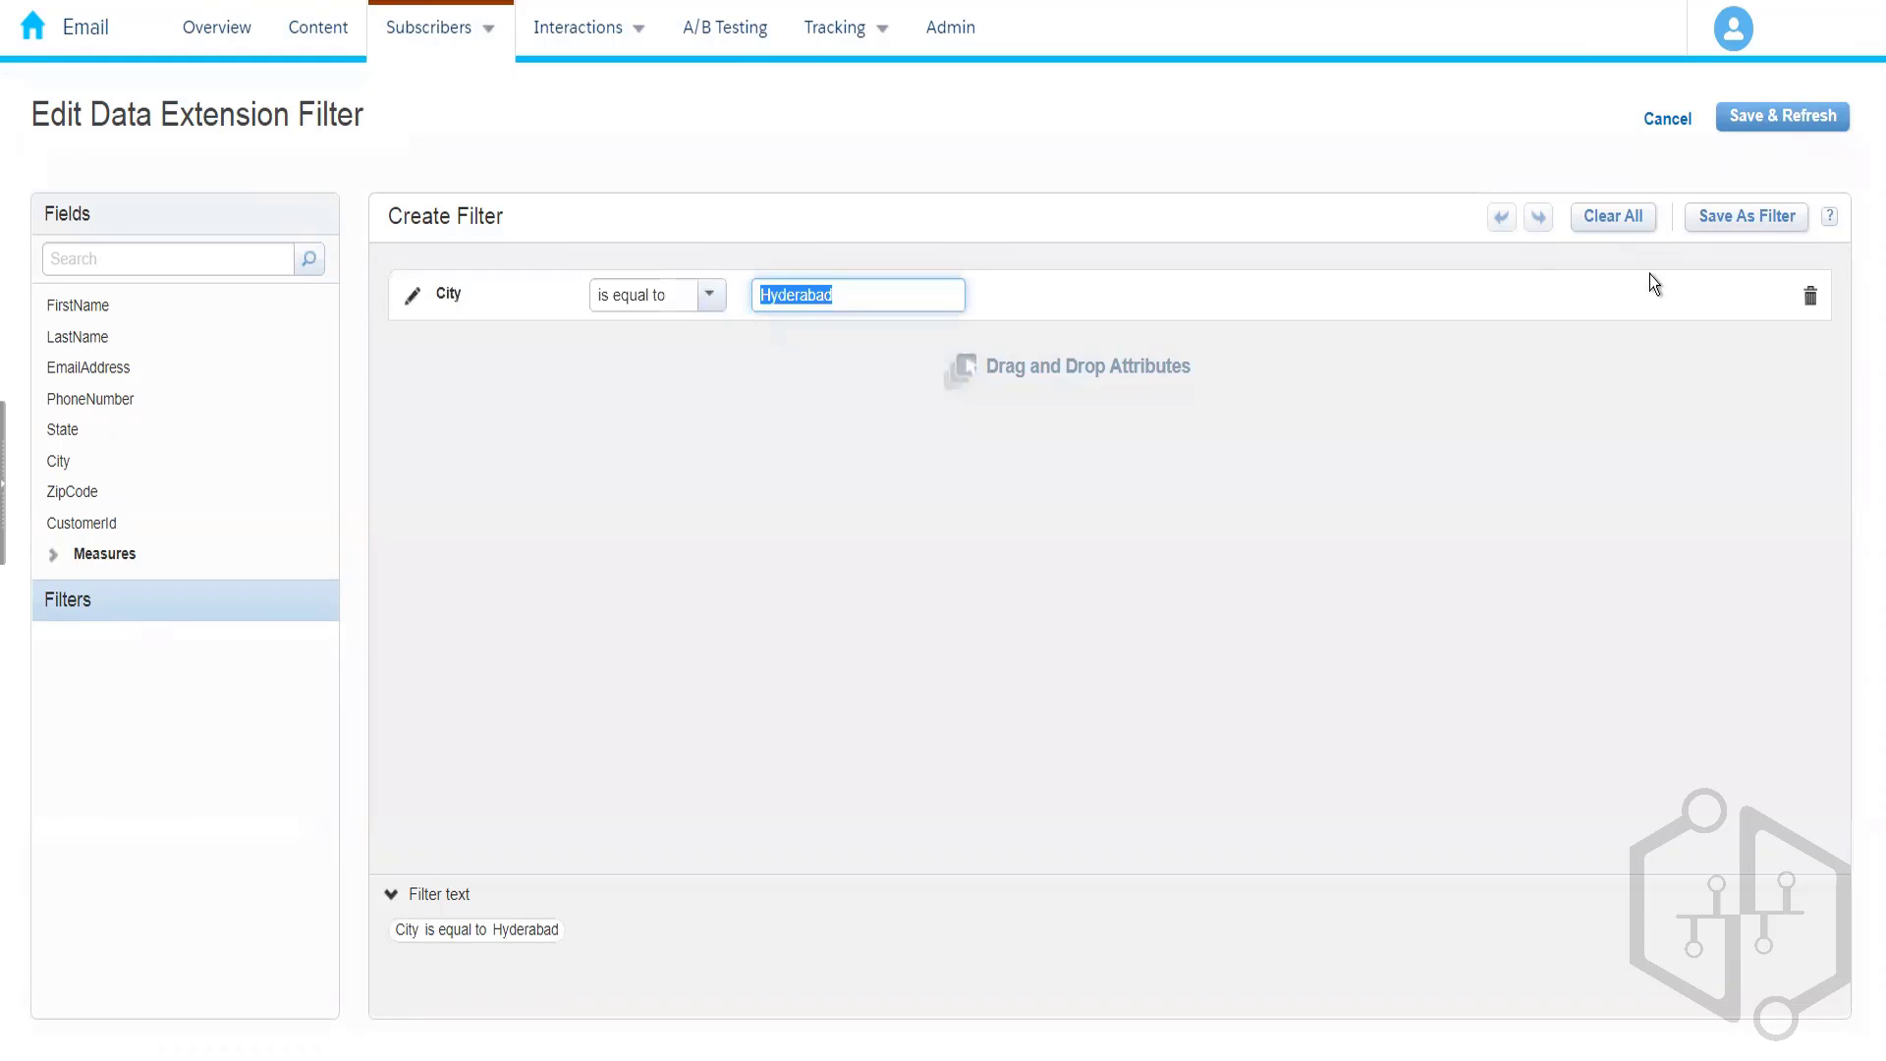
{"action": "left_click", "coordinate": [1636, 138]}
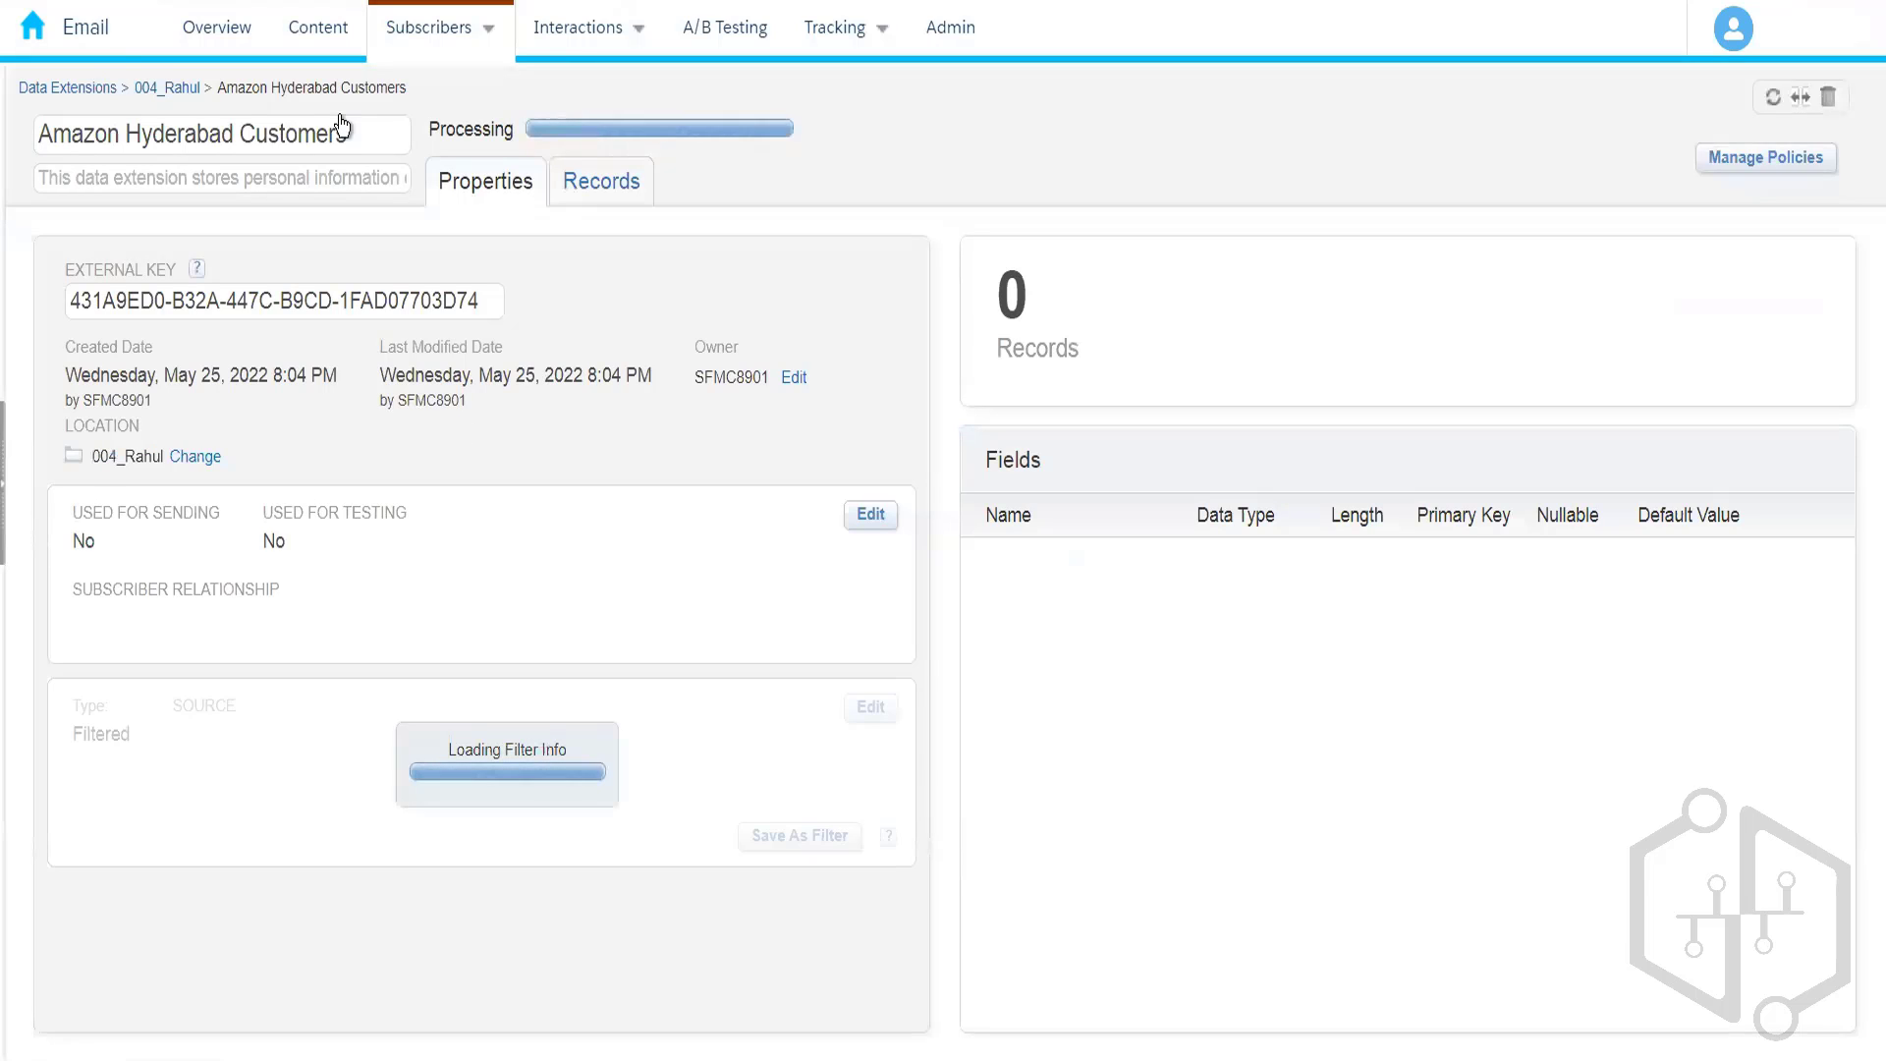
- Search Amazon_Customers records for Hyderabad to confirm a single match, then return to 004_Rahul
{"action": "left_click", "coordinate": [169, 89]}
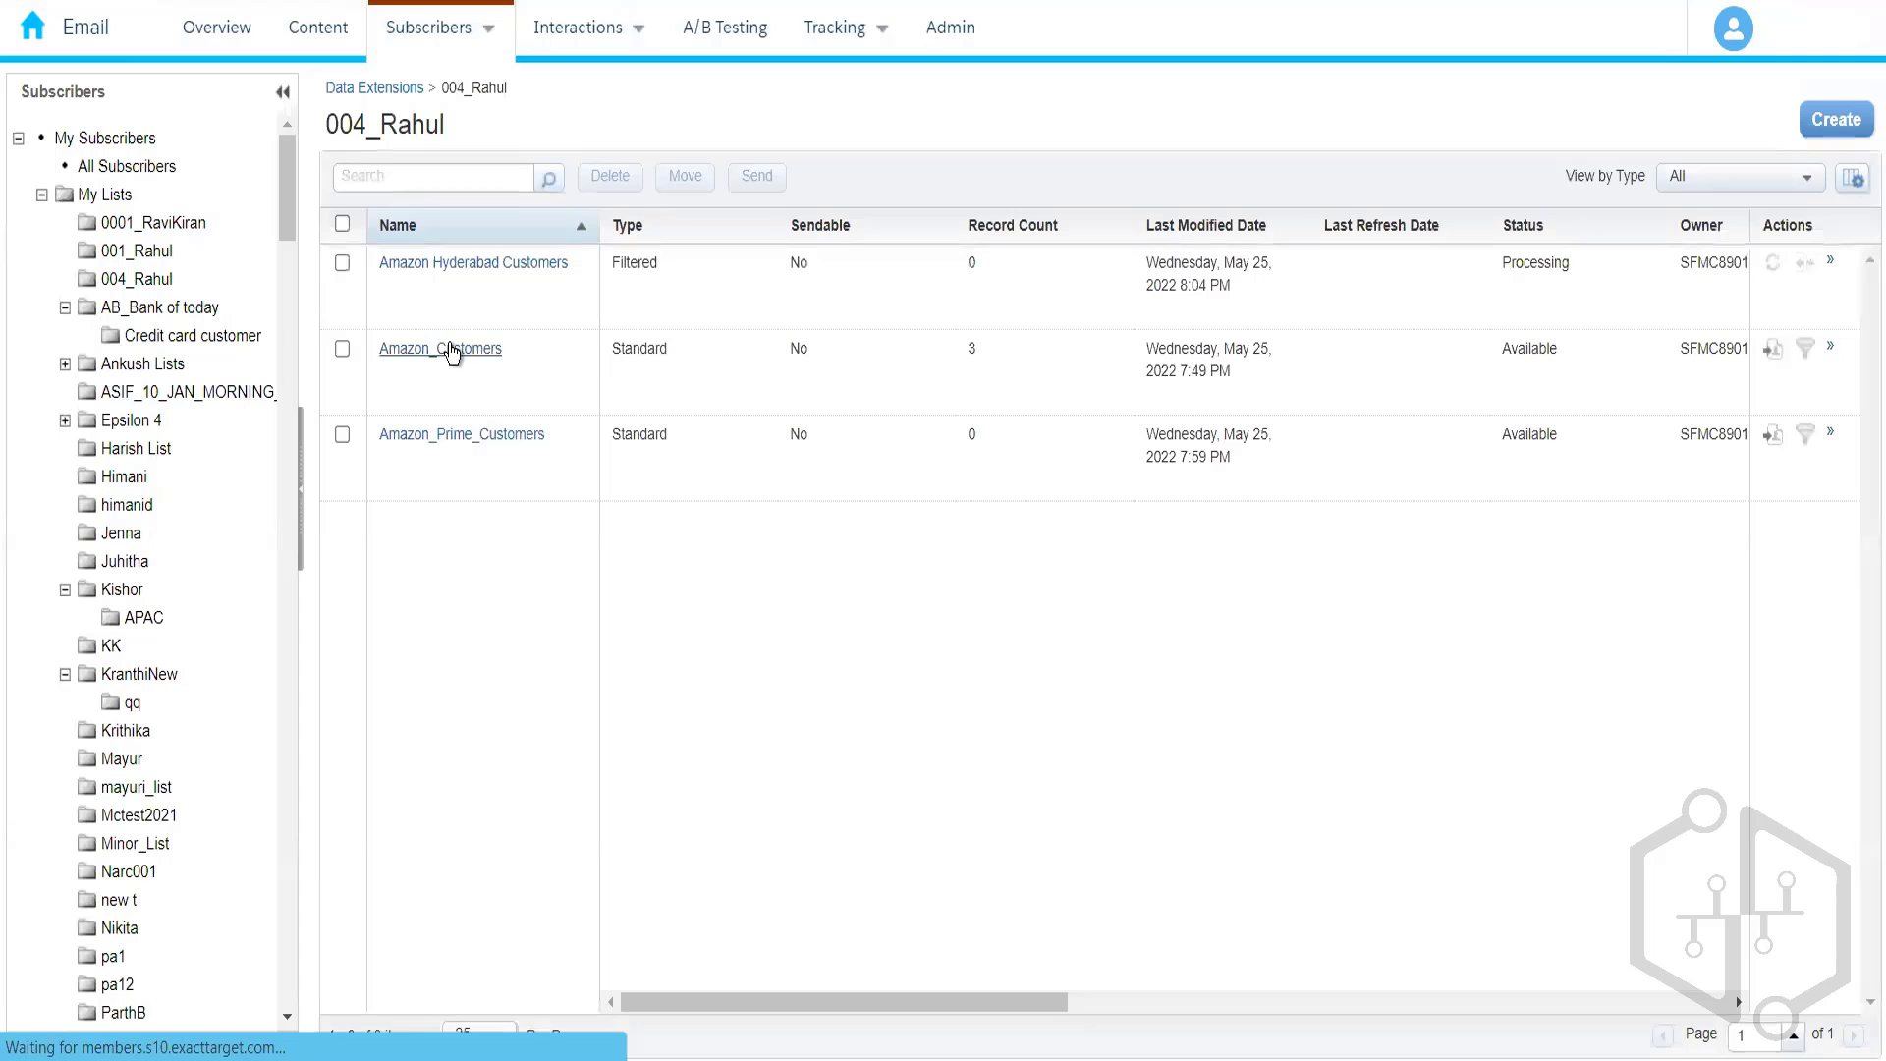
{"action": "left_click", "coordinate": [449, 350]}
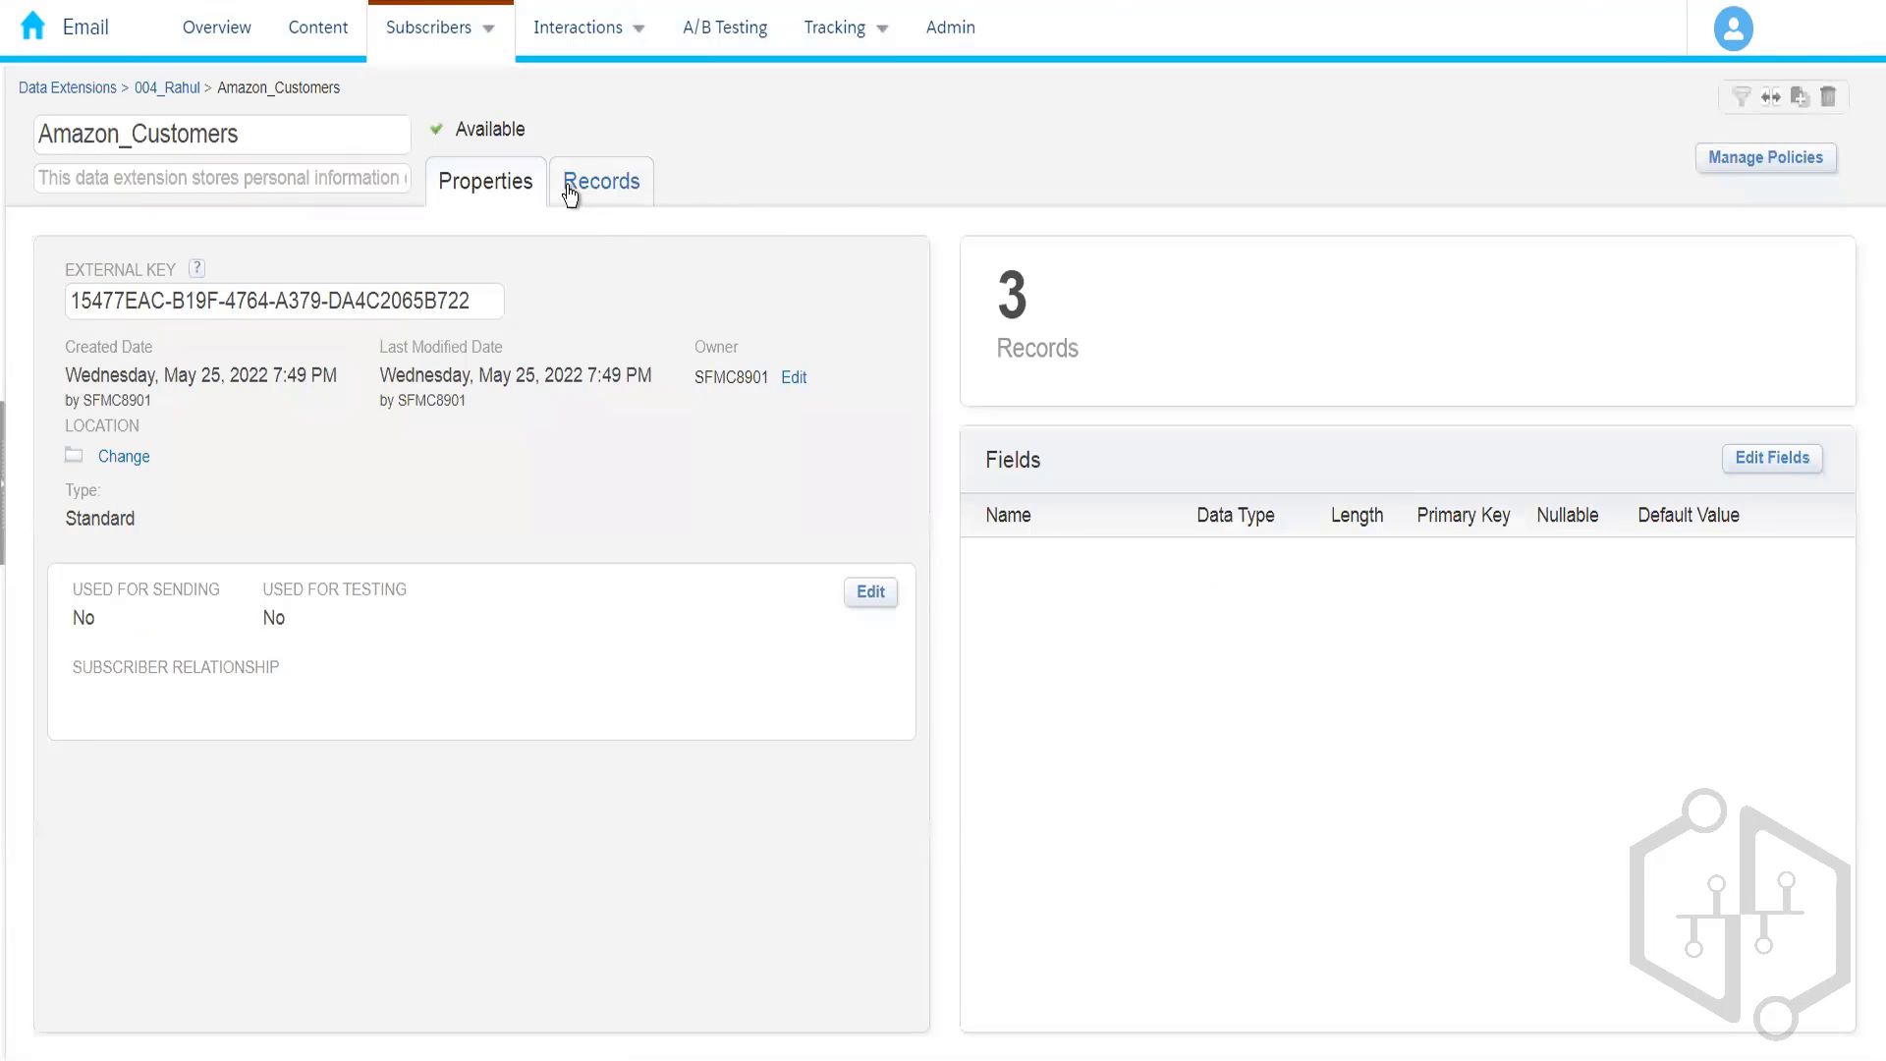
{"action": "left_click", "coordinate": [569, 193]}
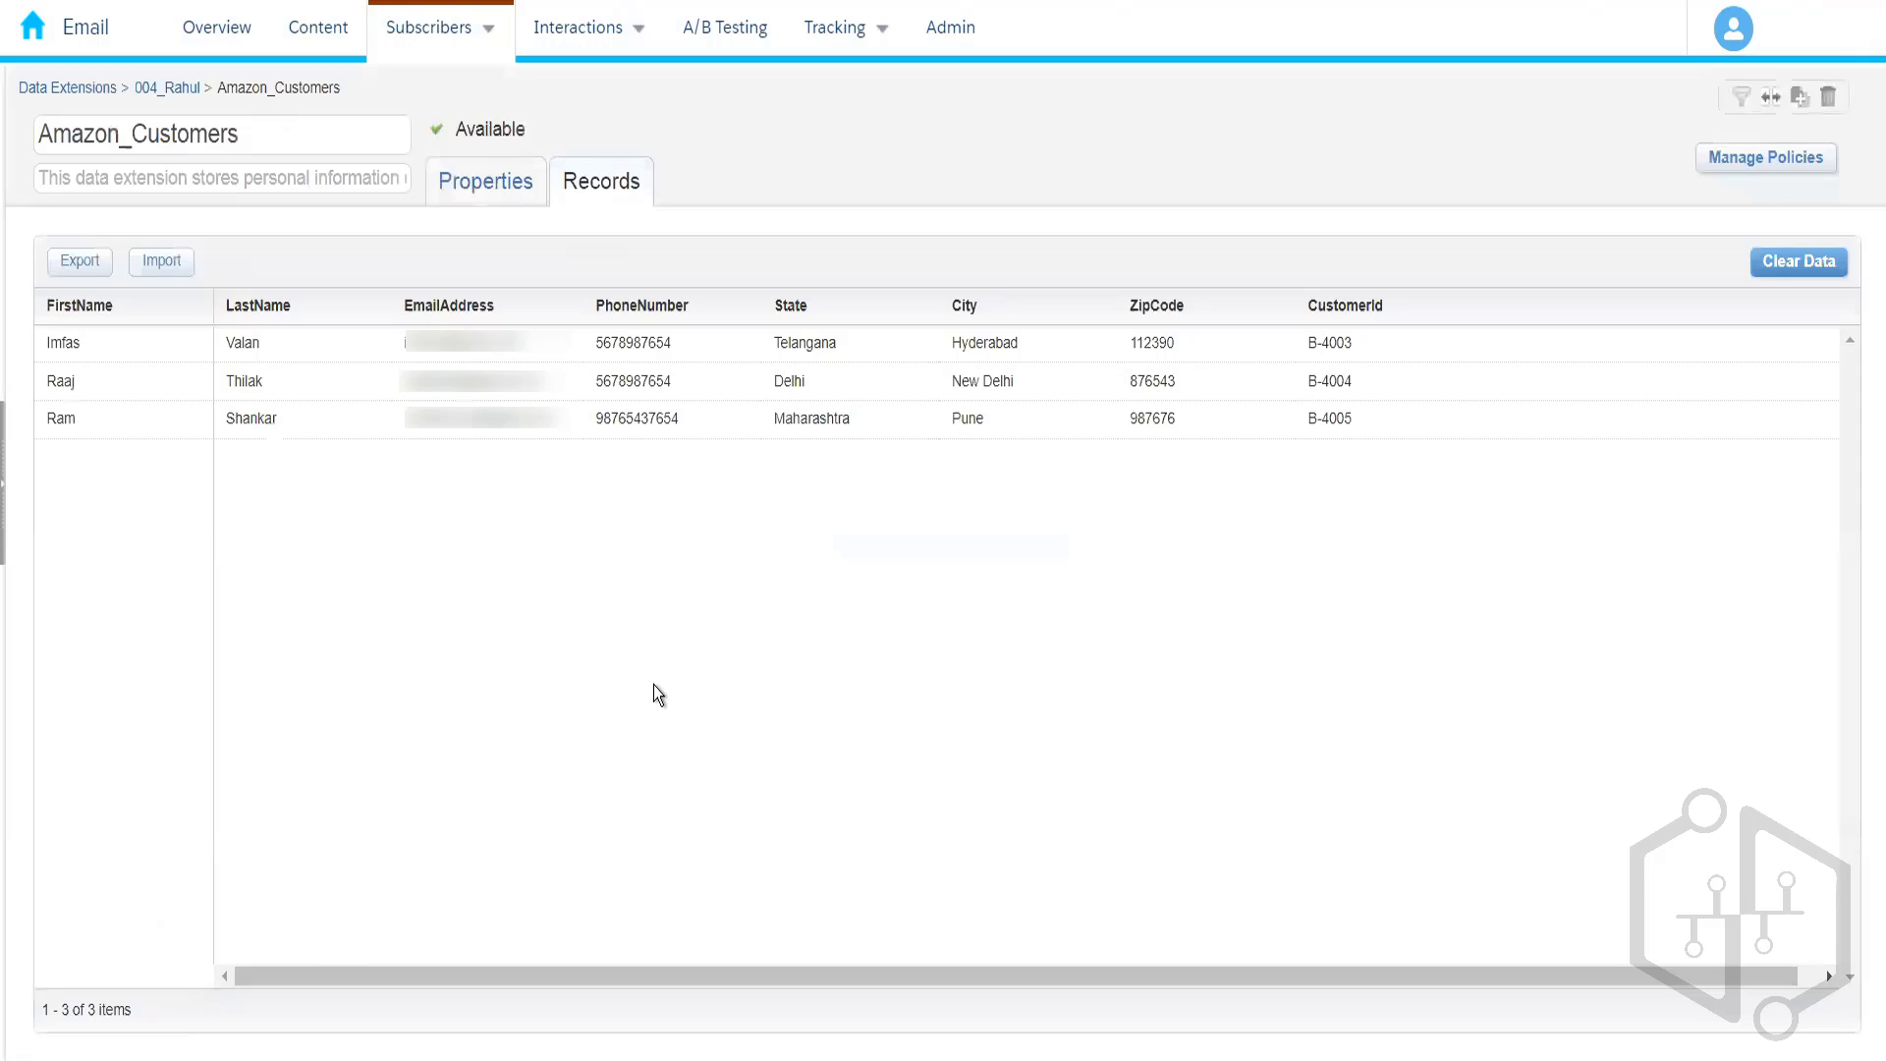
{"action": "key", "text": "ctrl+f"}
{"action": "type", "text": "Hyderabad"}
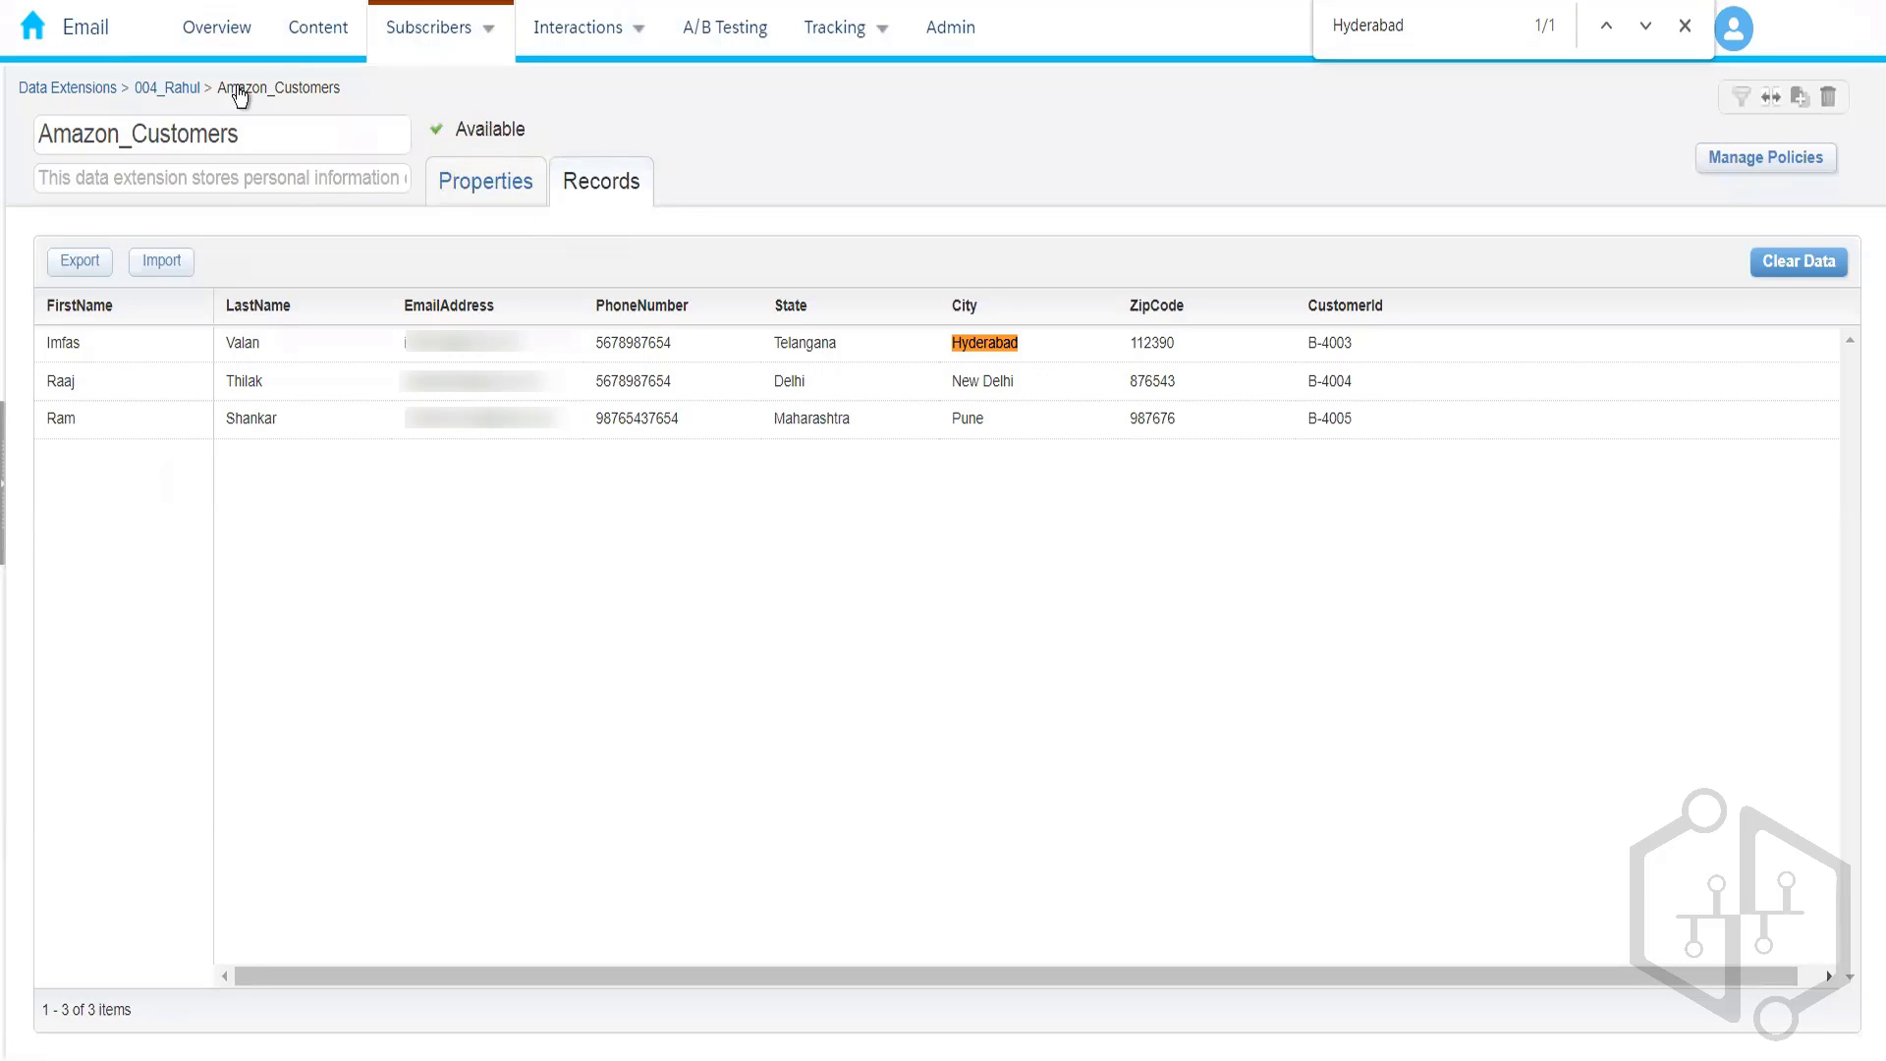
{"action": "left_click", "coordinate": [189, 90]}
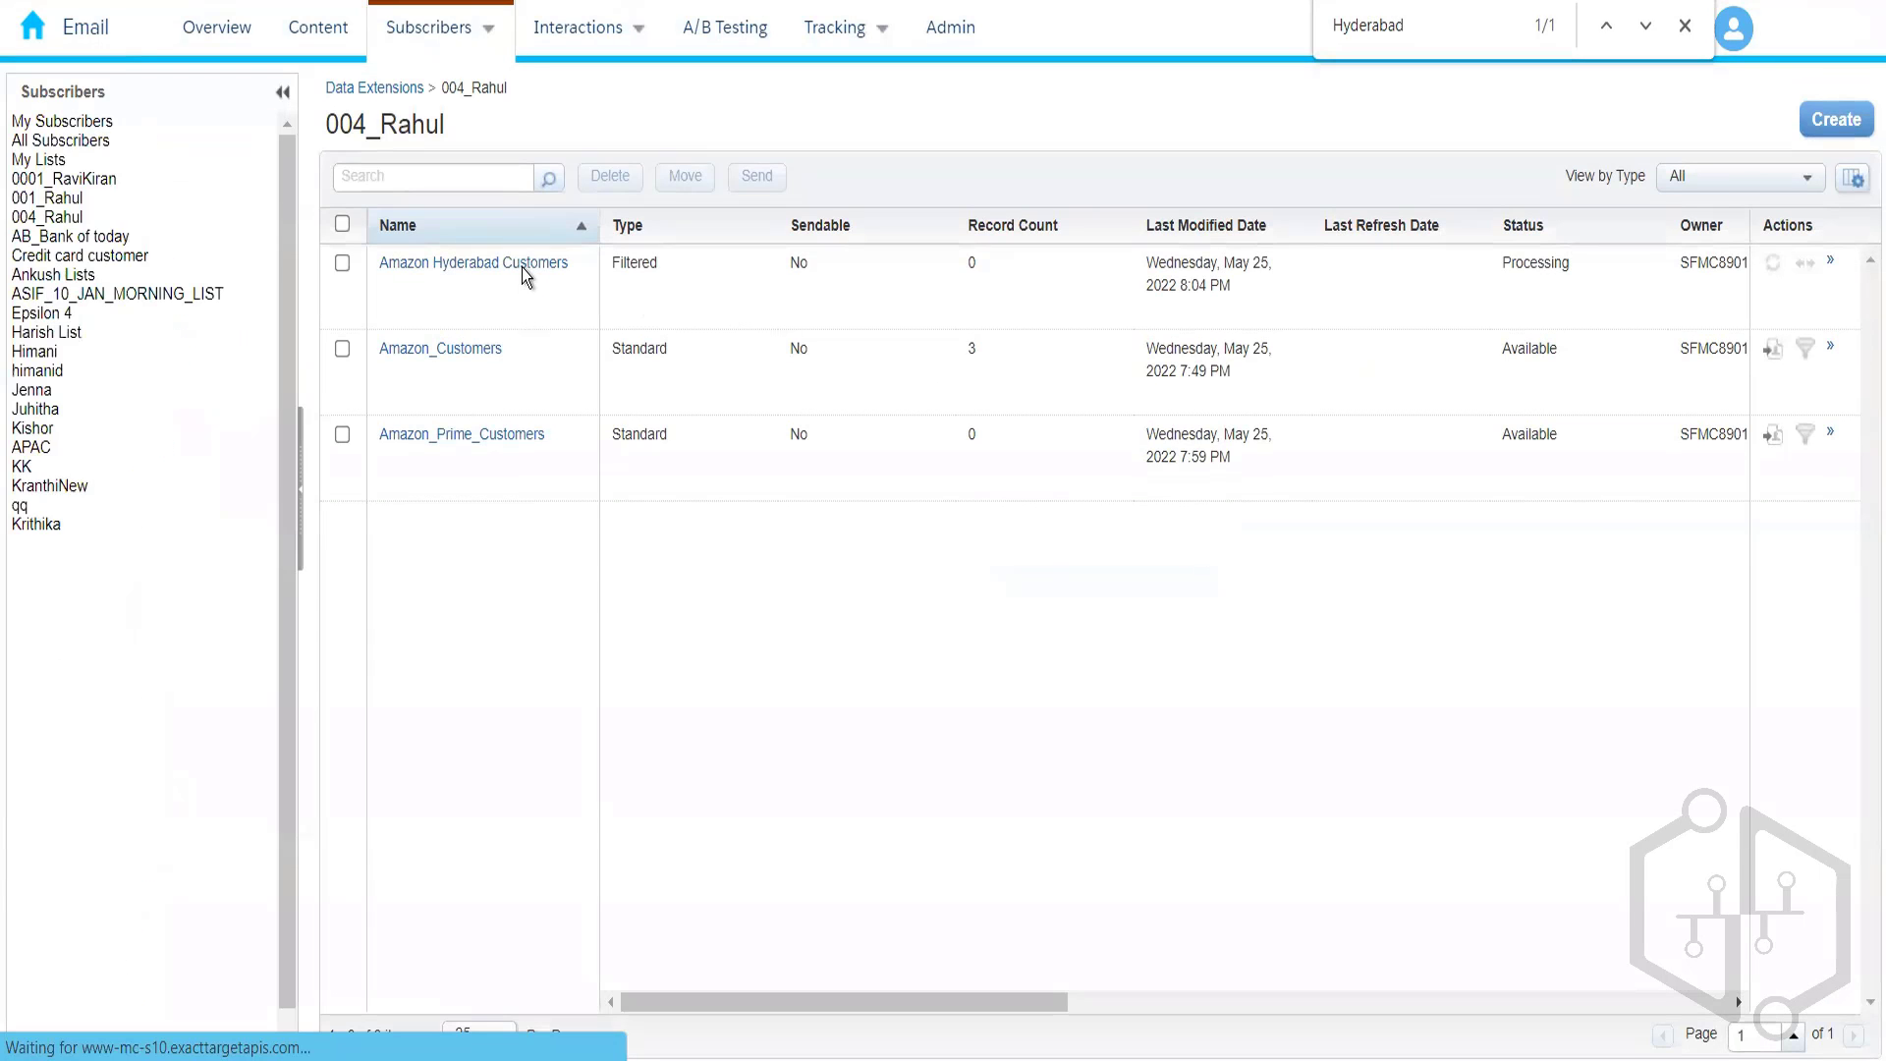
- Recheck Amazon Hyderabad Customers' Records and Properties until it shows Available with 1 record
{"action": "left_click", "coordinate": [524, 265]}
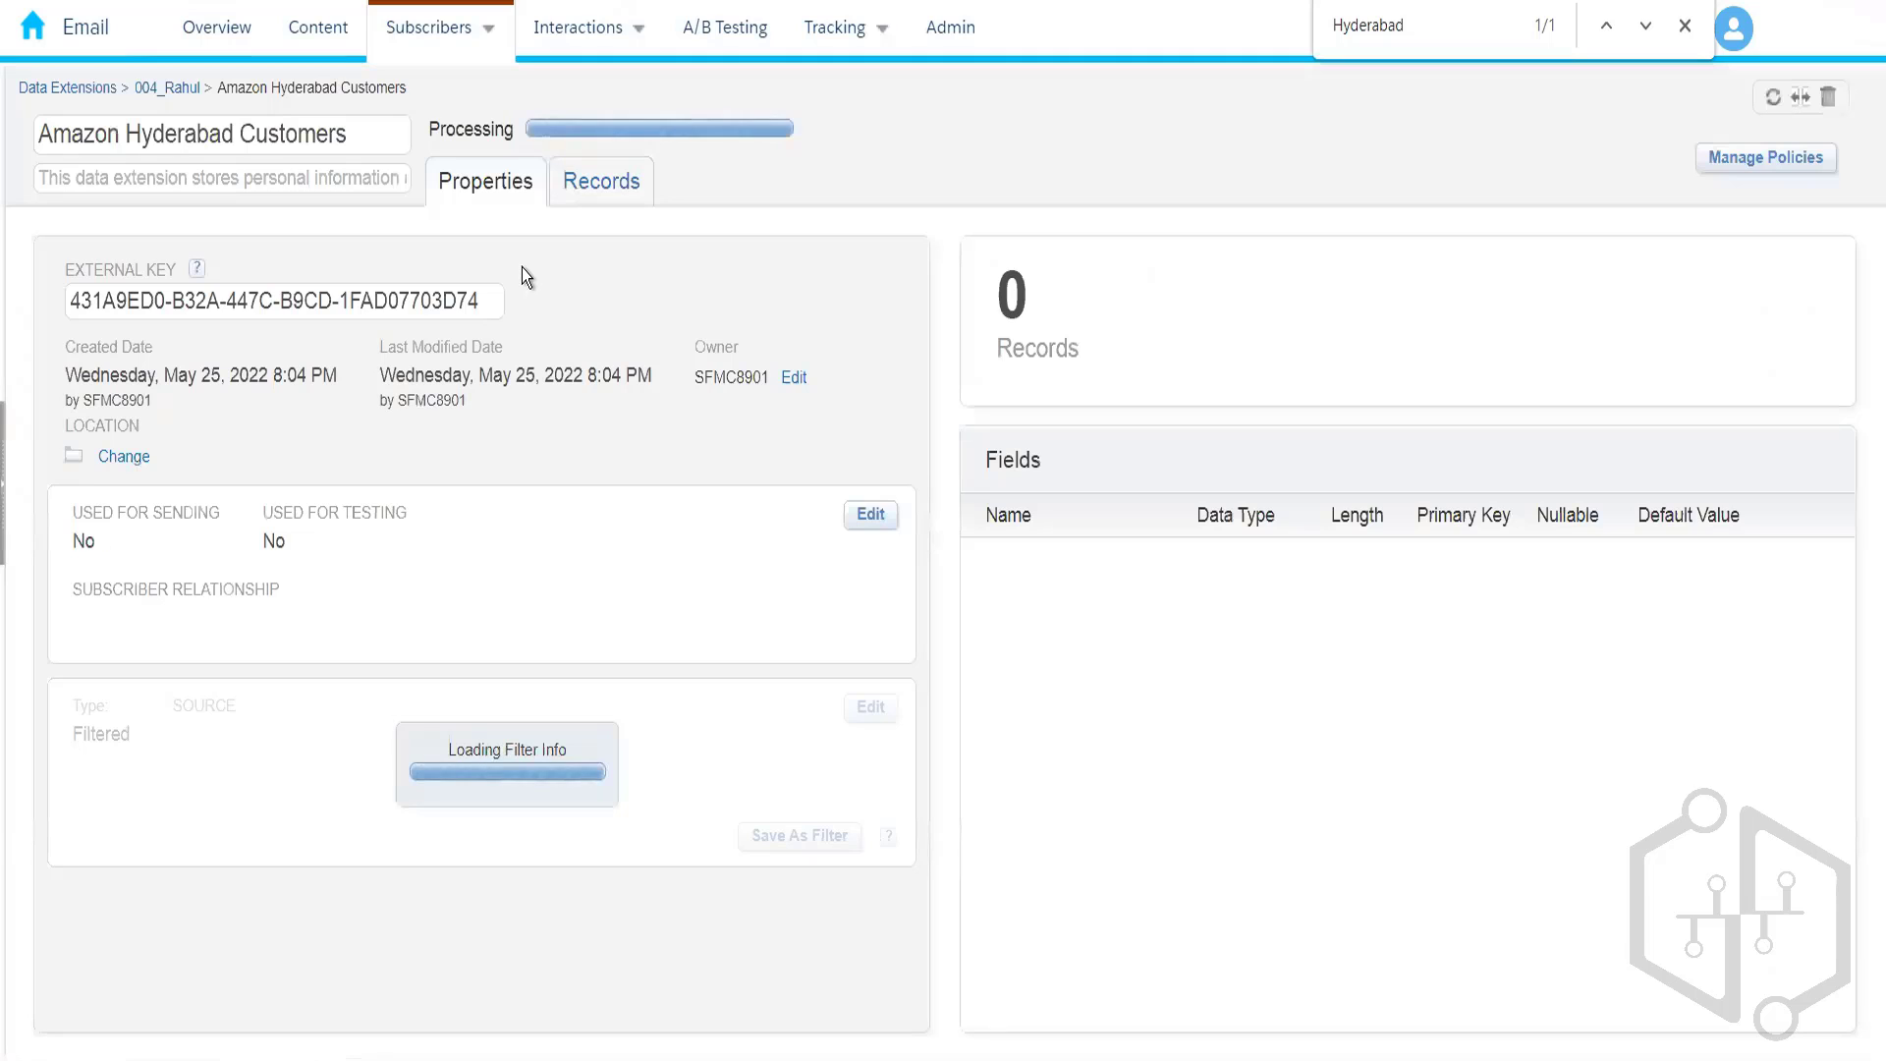
{"action": "left_click", "coordinate": [605, 190]}
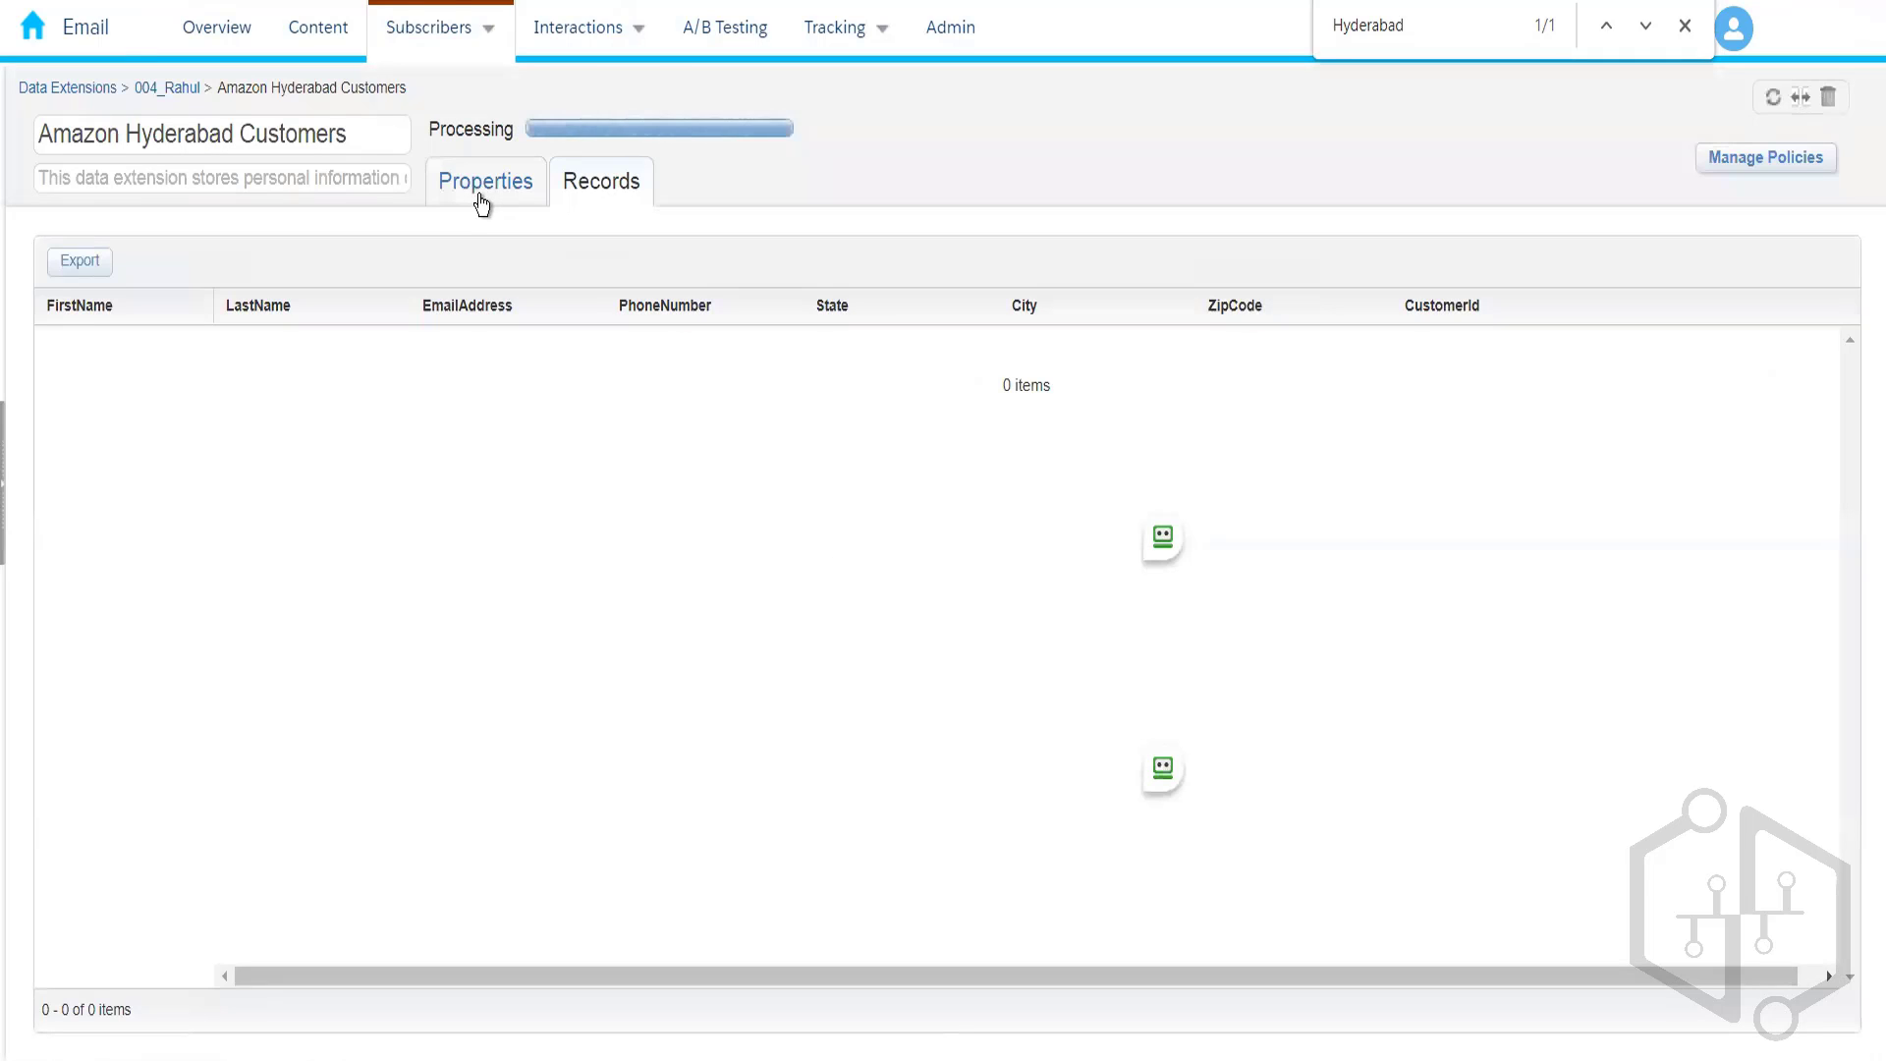
{"action": "left_click", "coordinate": [481, 196]}
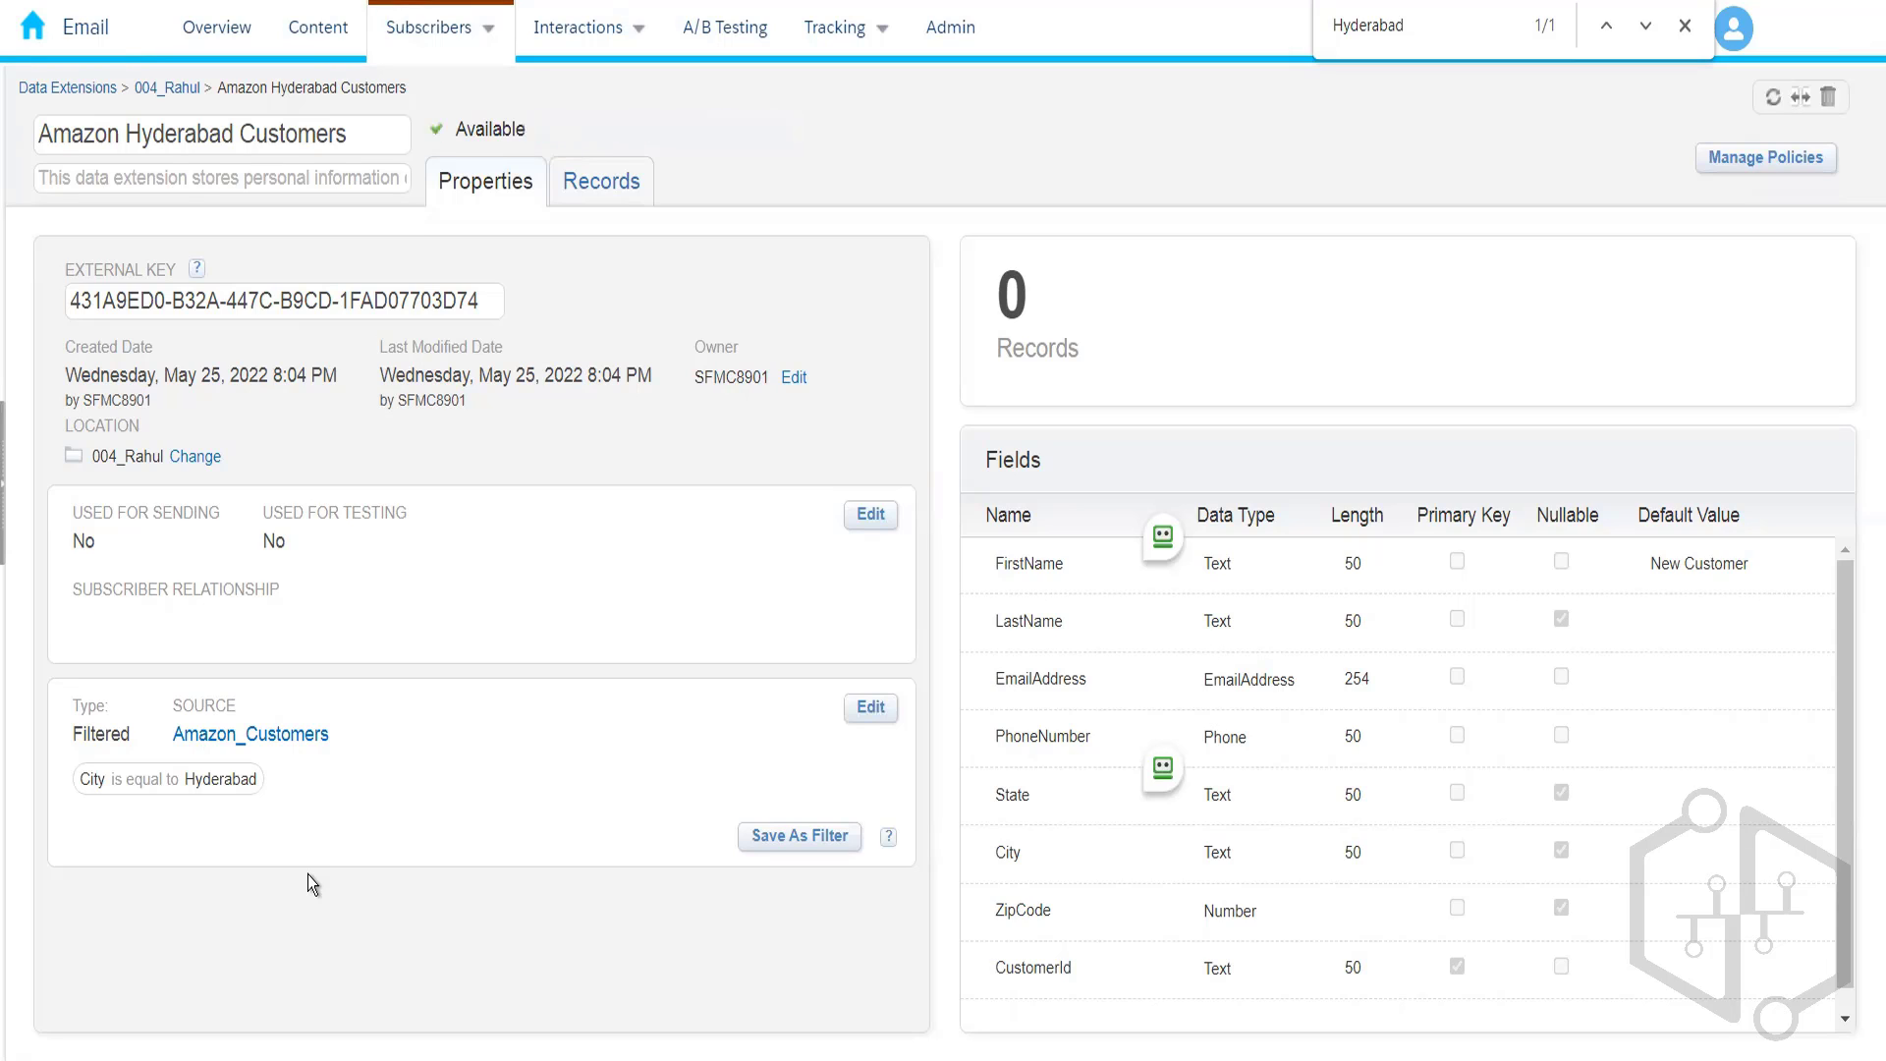
{"action": "left_click", "coordinate": [601, 189]}
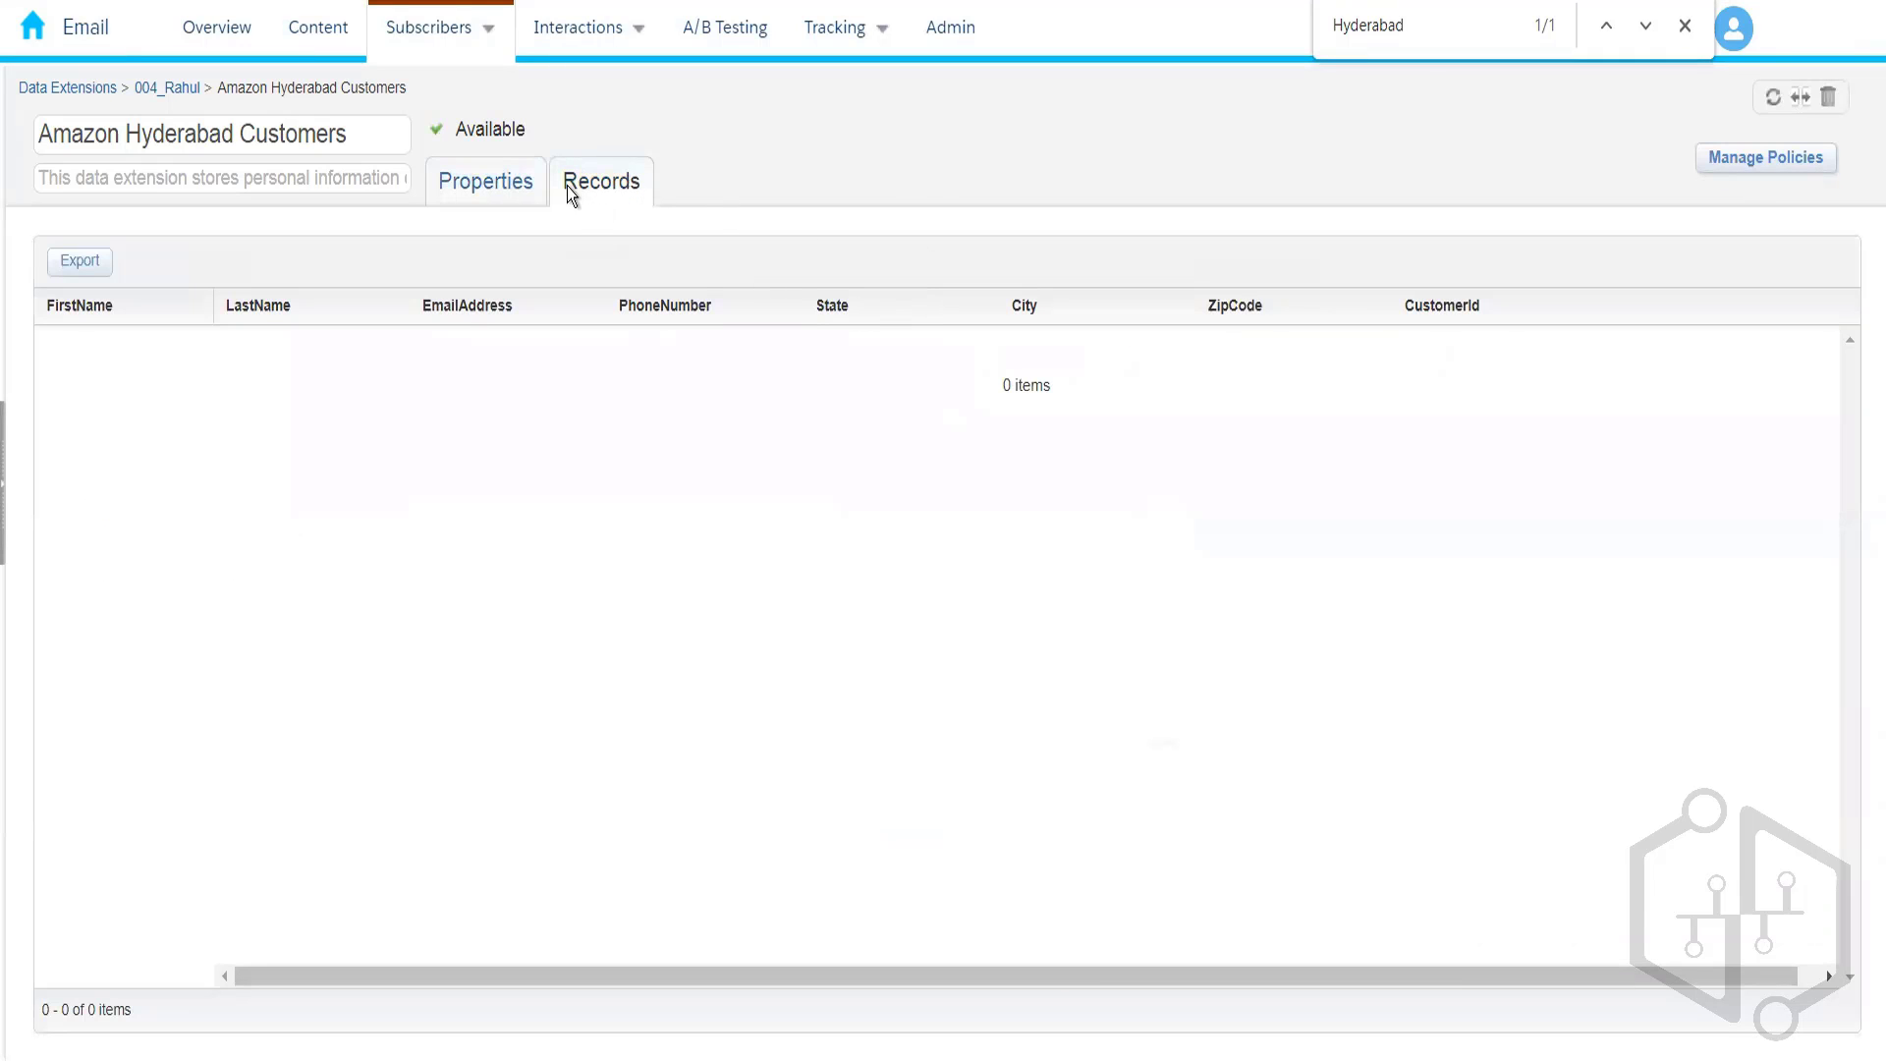
{"action": "left_click", "coordinate": [171, 88]}
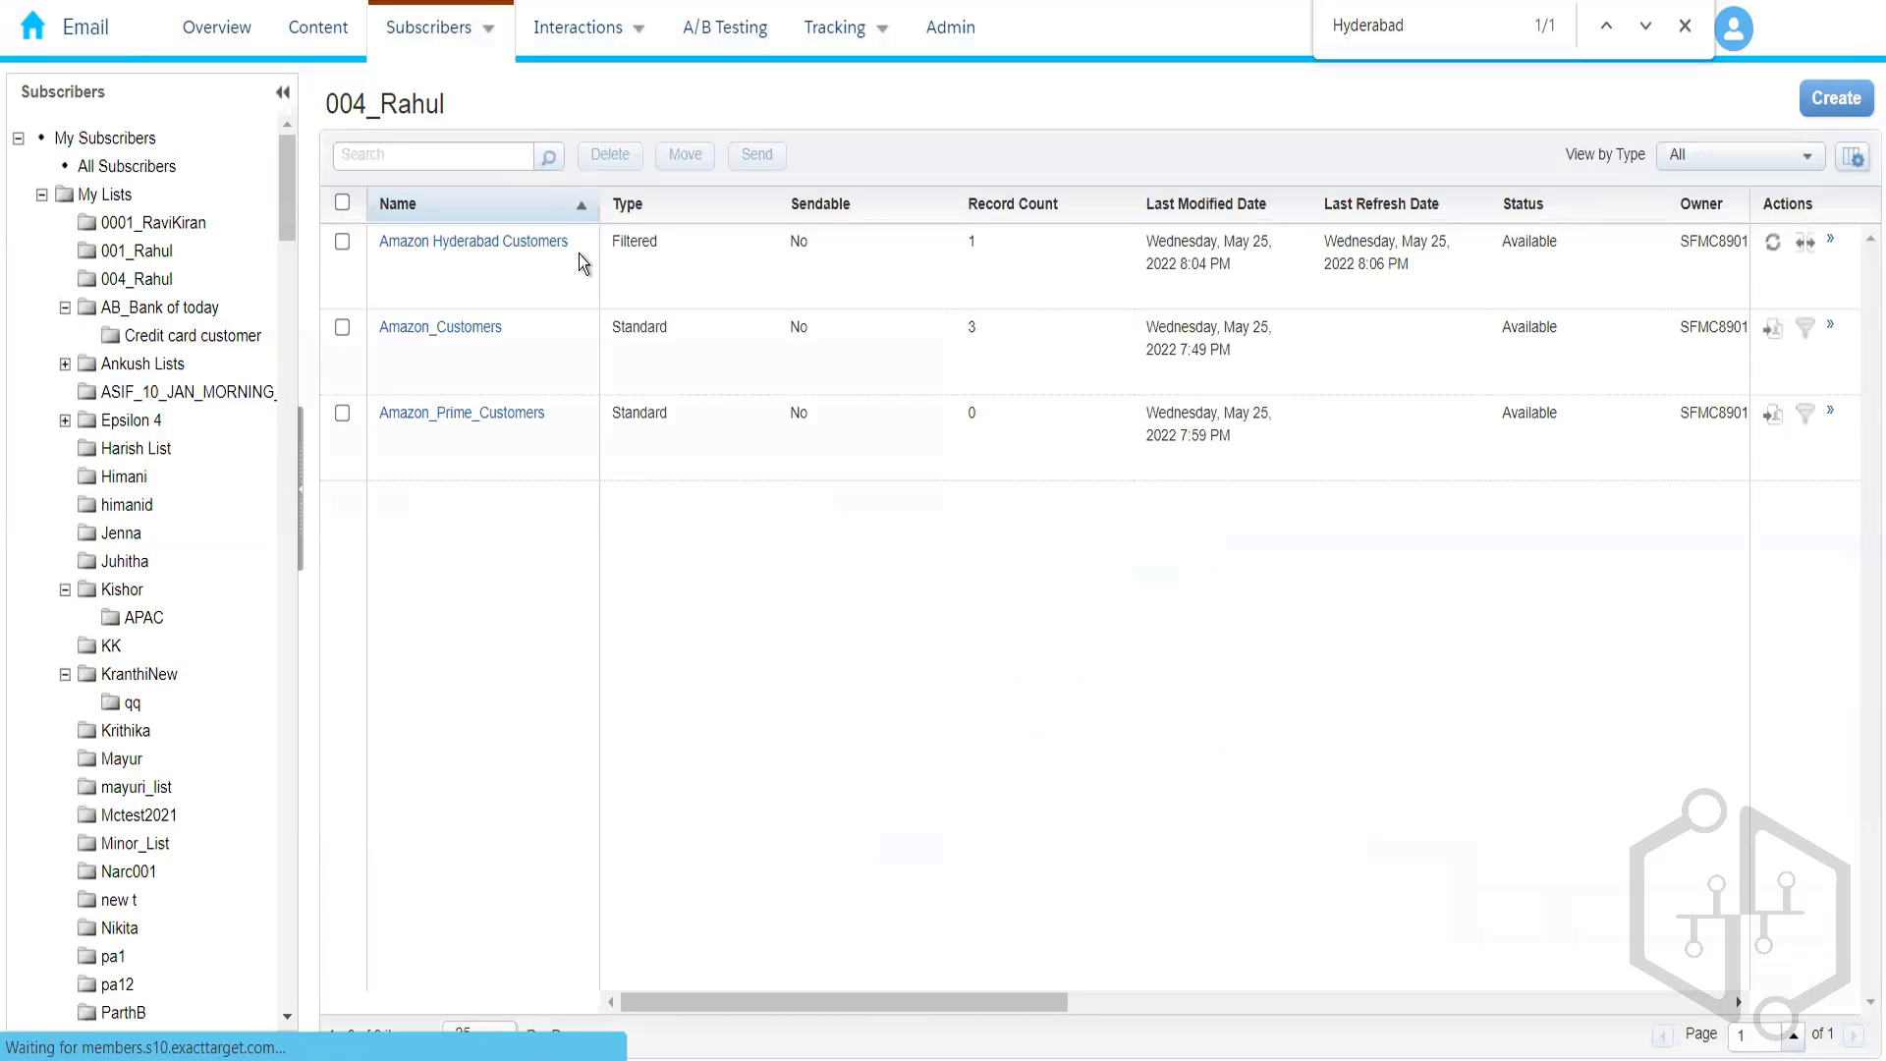
- View the single Hyderabad record in Amazon Hyderabad Customers, then go back to 004_Rahul
{"action": "left_click", "coordinate": [439, 263]}
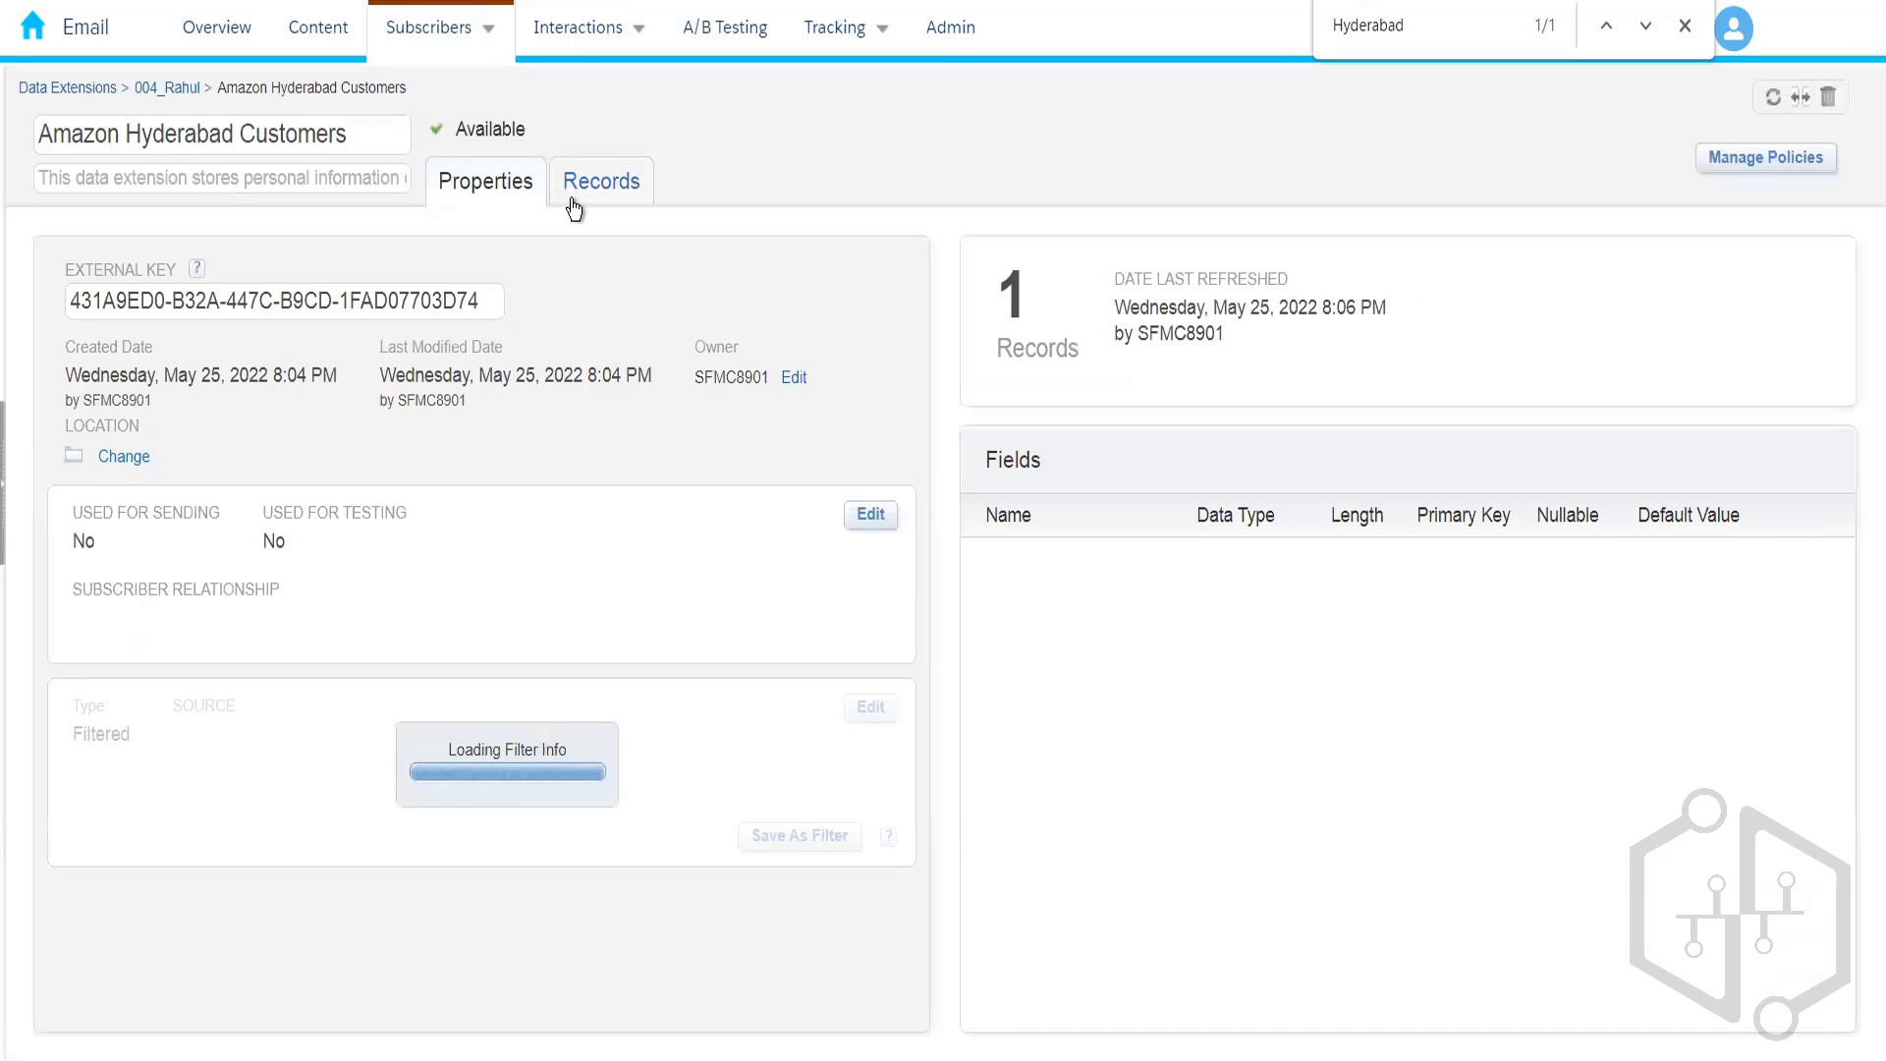
{"action": "left_click", "coordinate": [570, 200]}
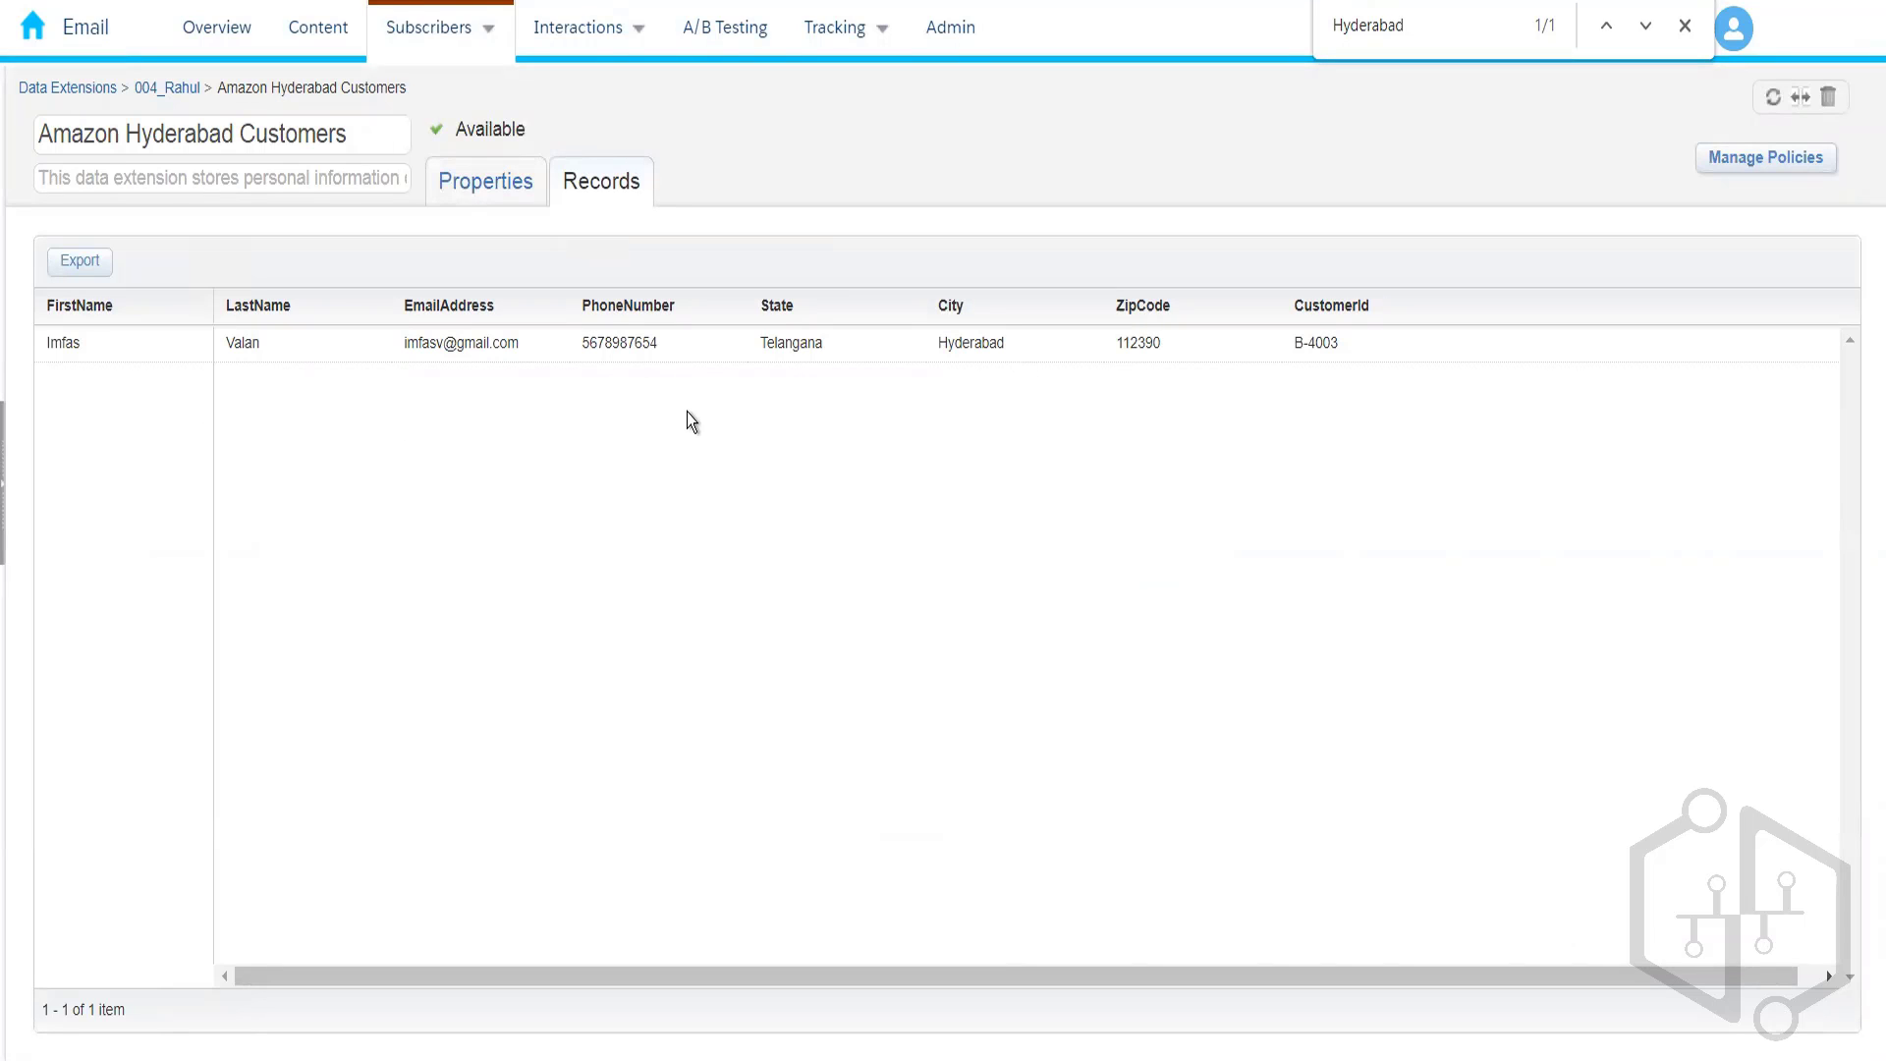
{"action": "left_click", "coordinate": [177, 95]}
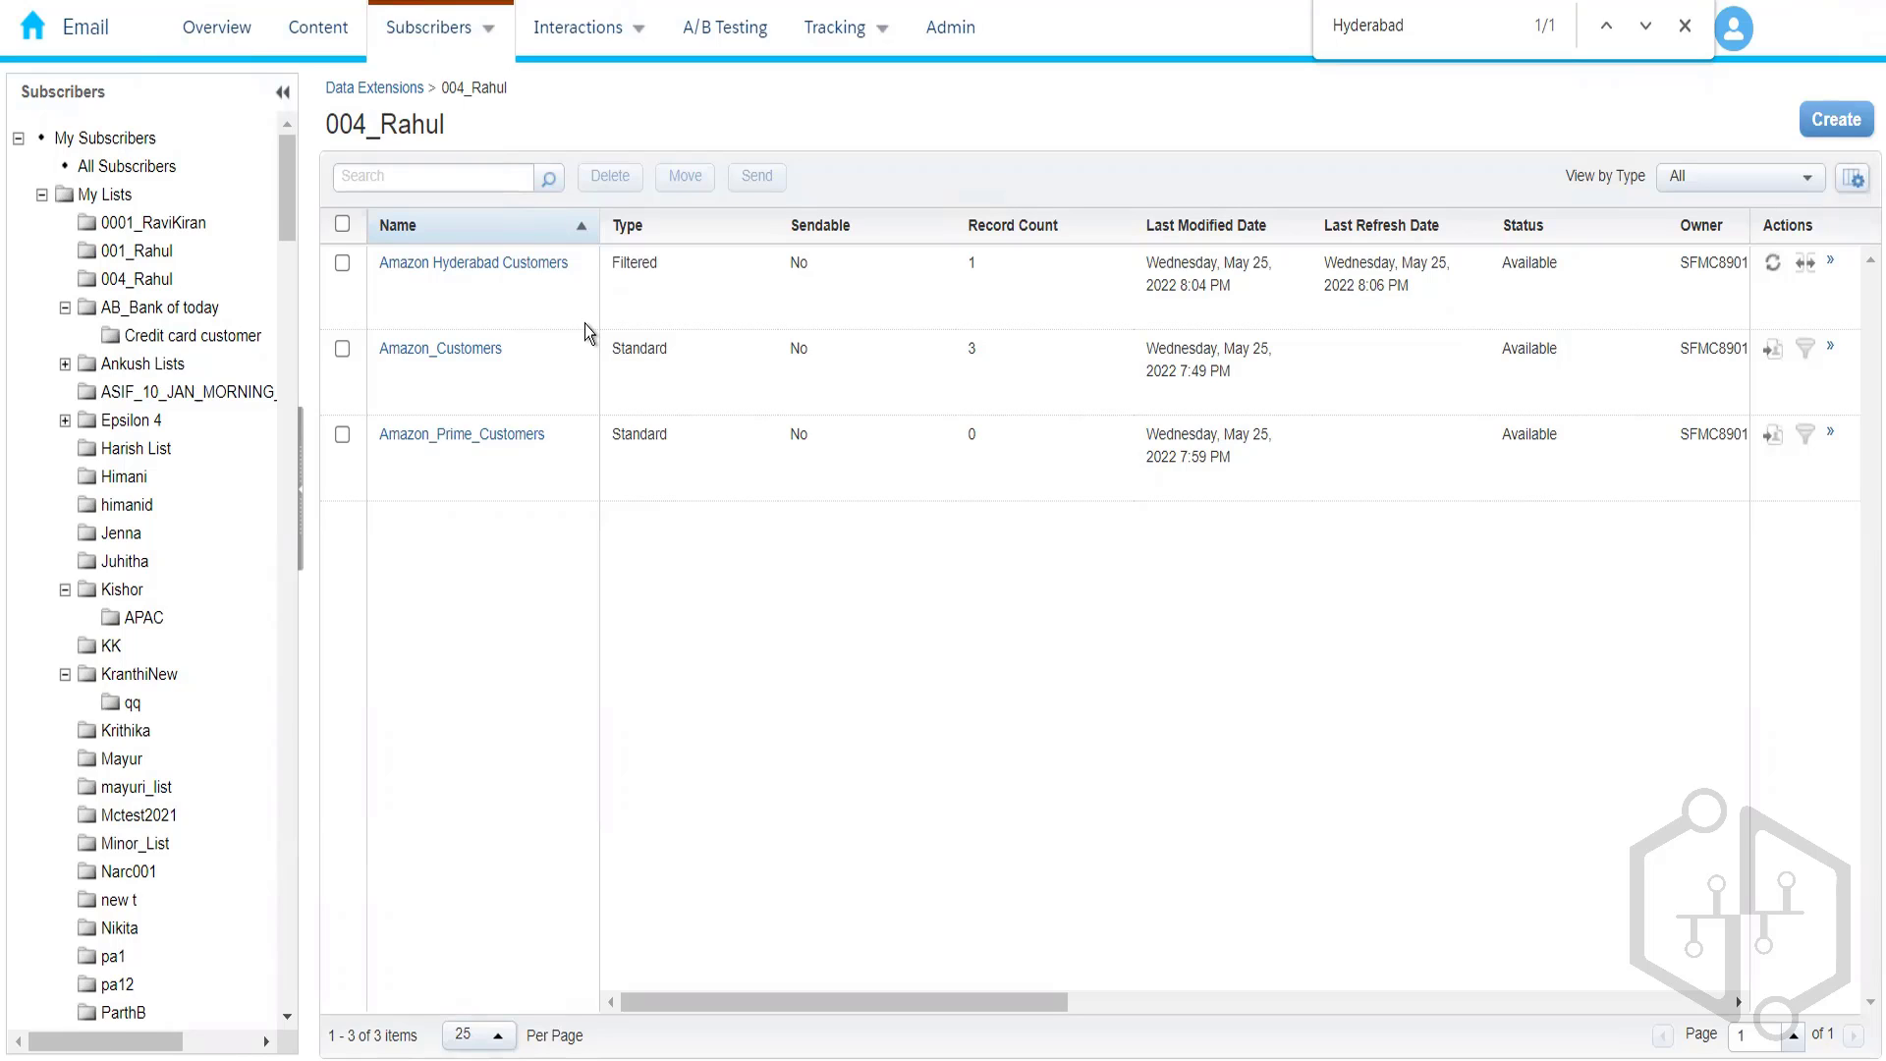
- Create a Random Data Extension sourced from the 3-record Amazon_Customers in the 004_Rahul folder
{"action": "left_click", "coordinate": [1834, 125]}
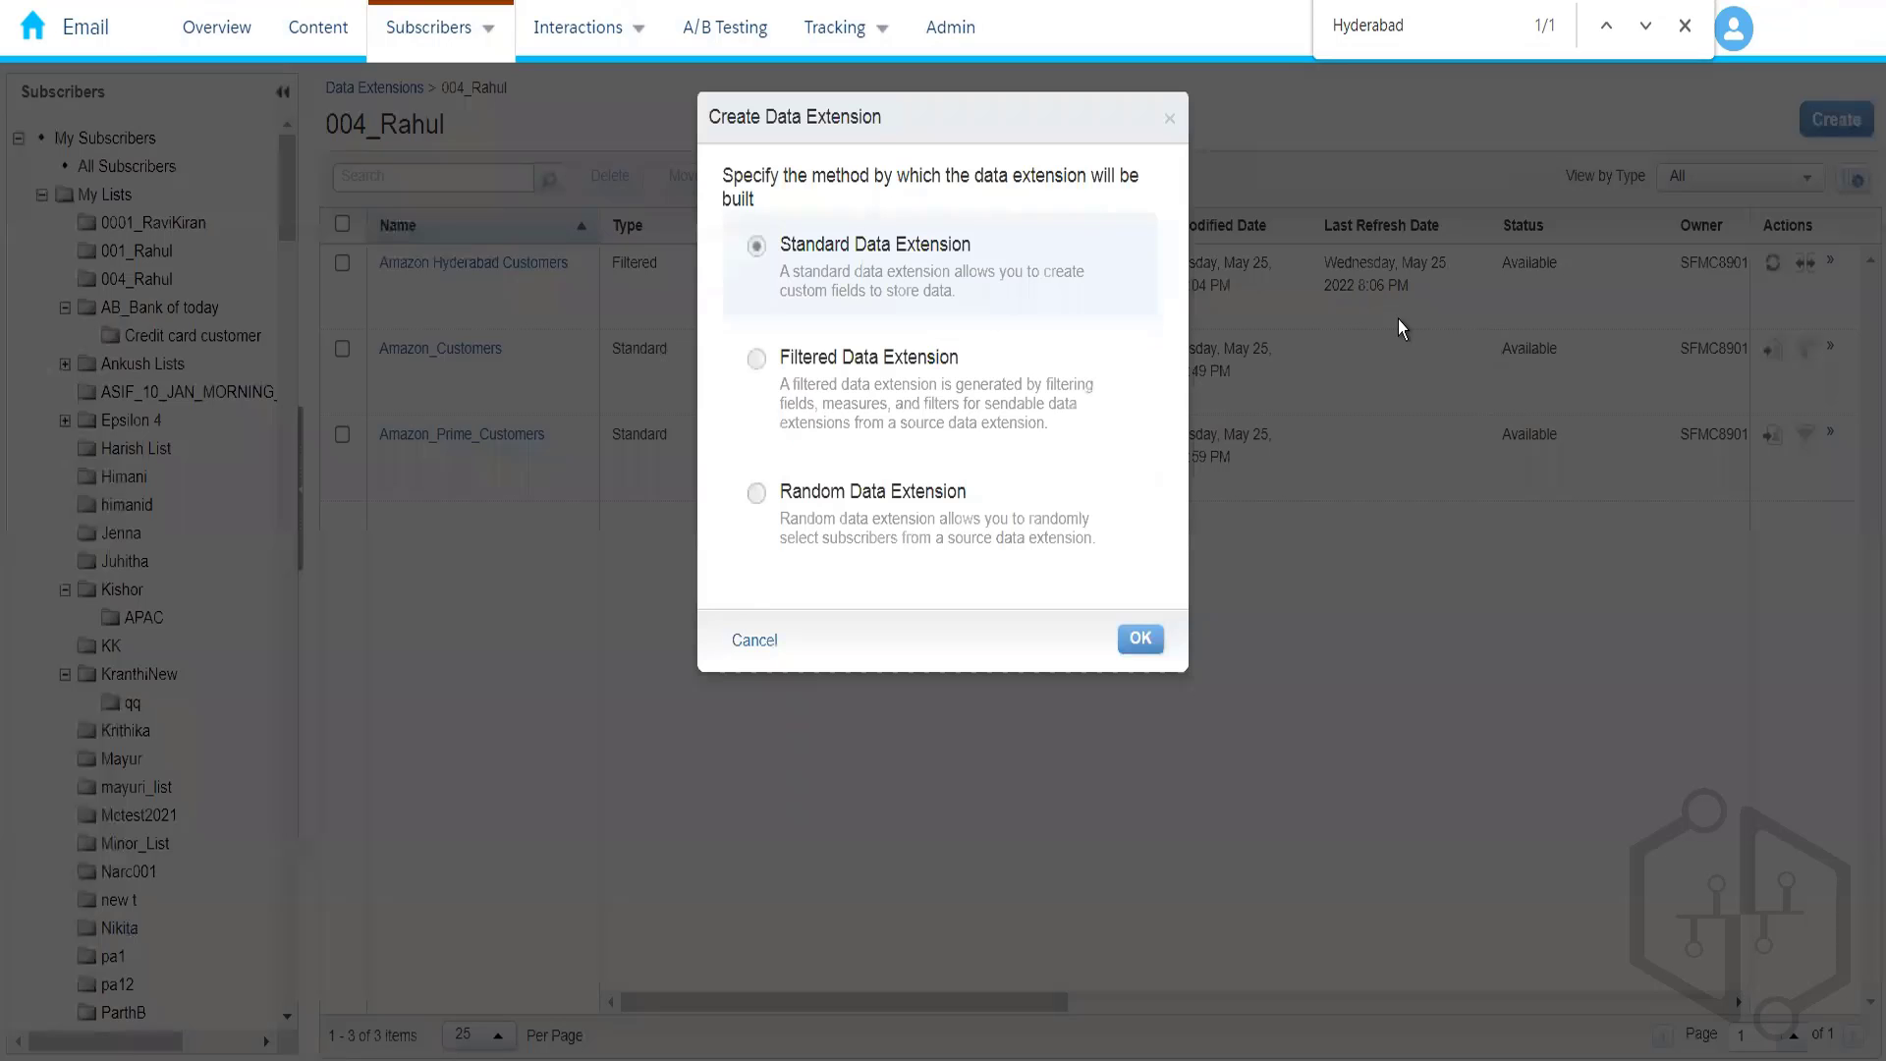
{"action": "left_click", "coordinate": [871, 530]}
{"action": "left_click", "coordinate": [1138, 644]}
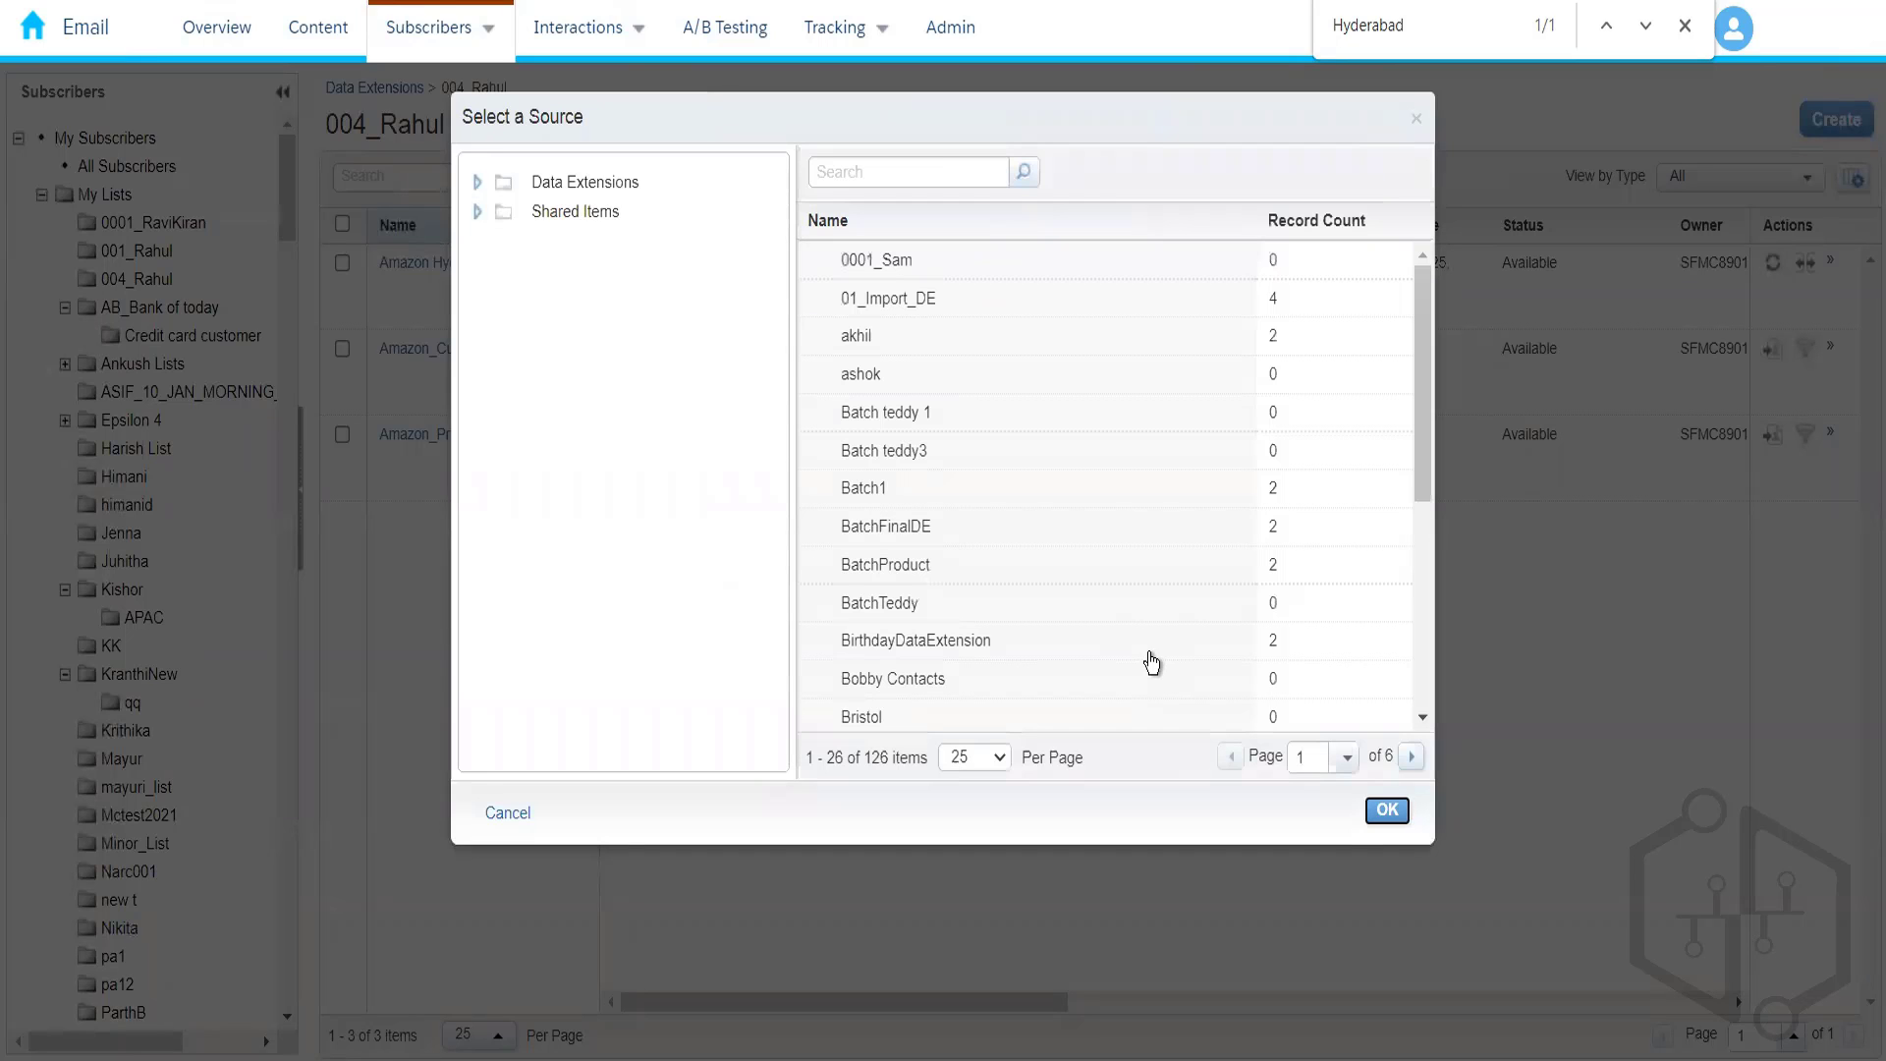
{"action": "left_click", "coordinate": [476, 183]}
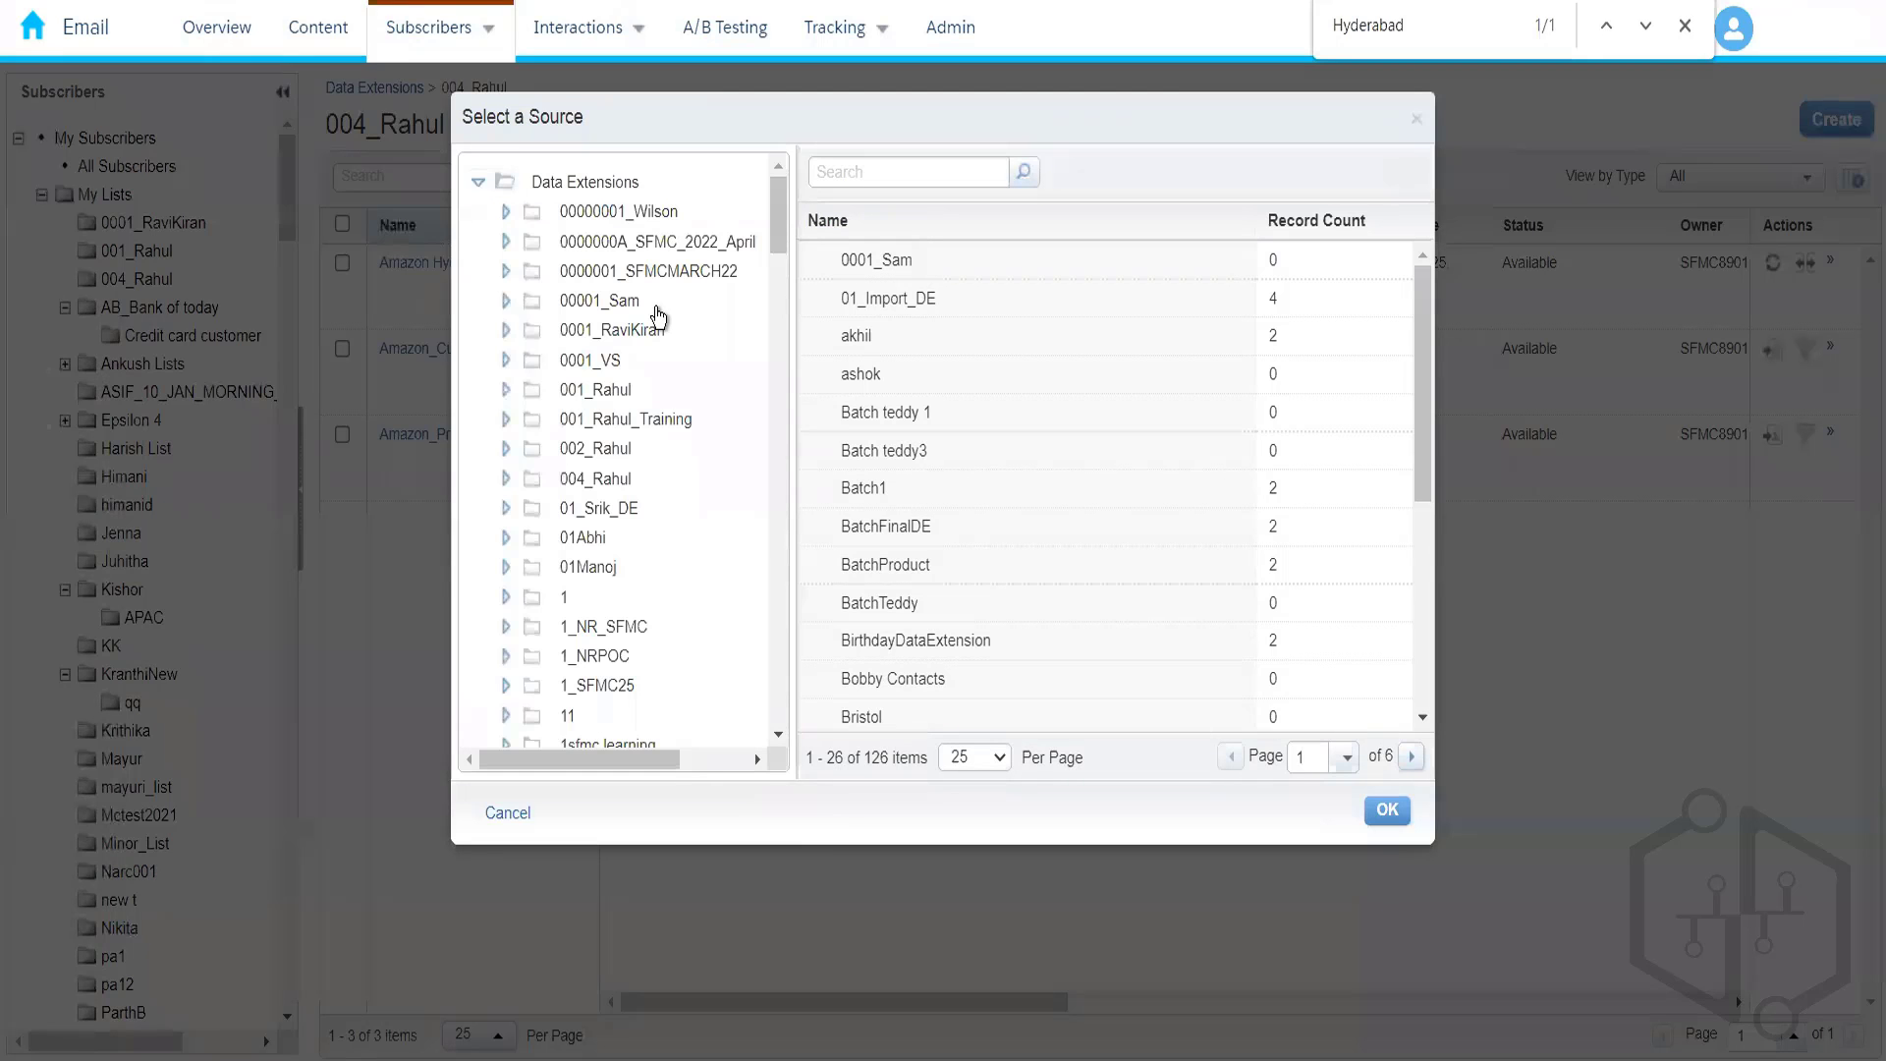
{"action": "left_click", "coordinate": [599, 482]}
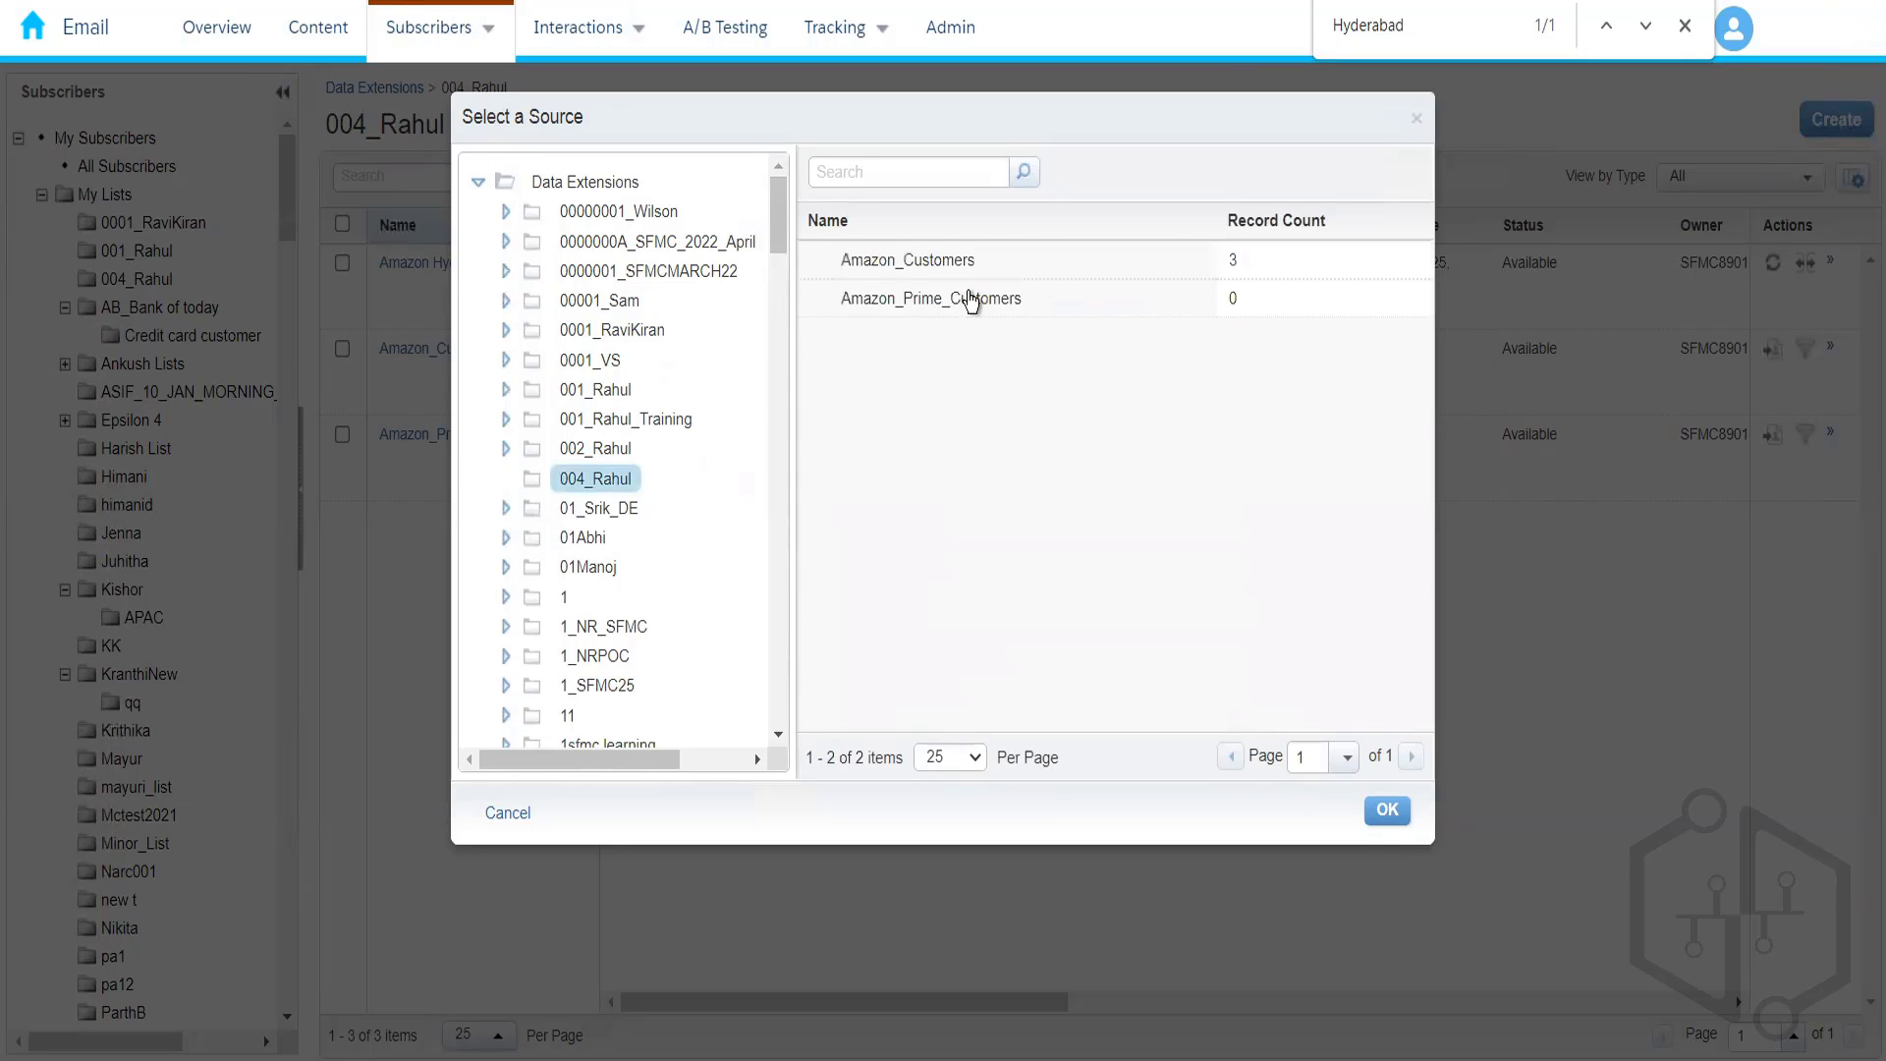
{"action": "left_click", "coordinate": [1029, 263]}
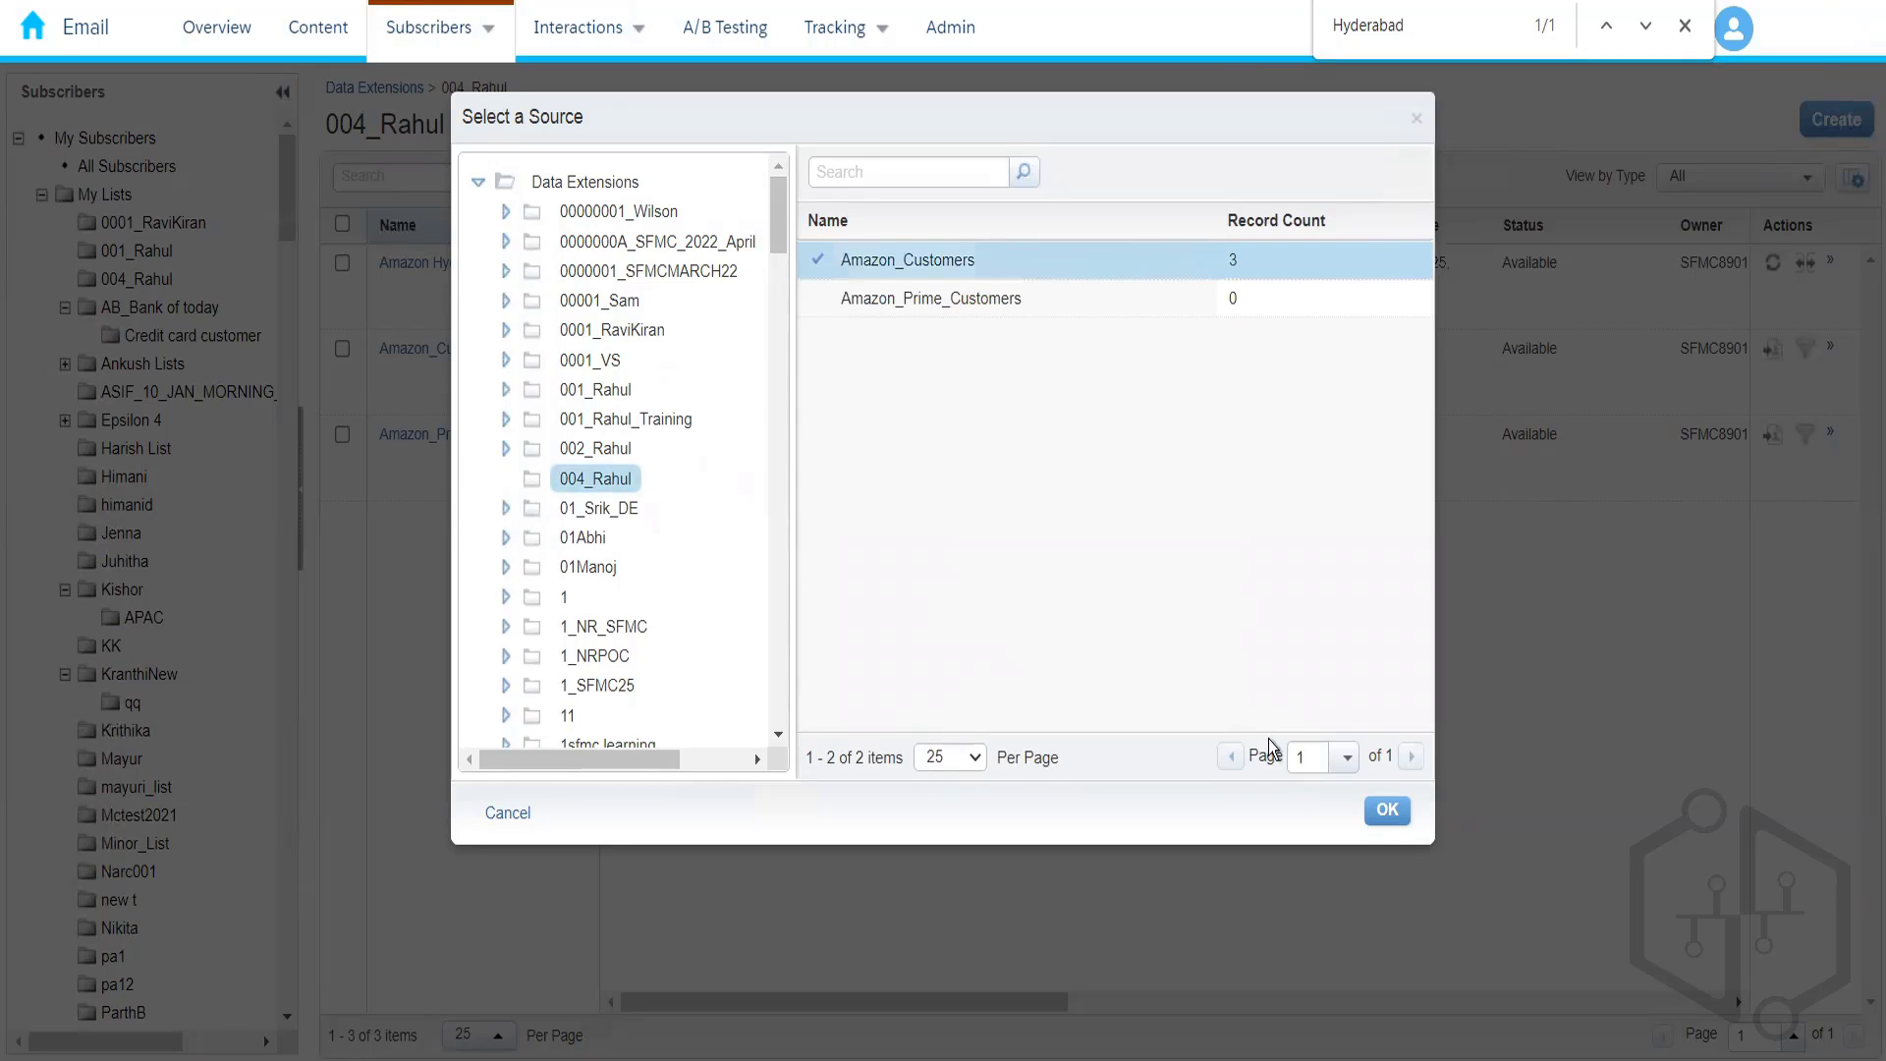
{"action": "left_click", "coordinate": [1394, 811]}
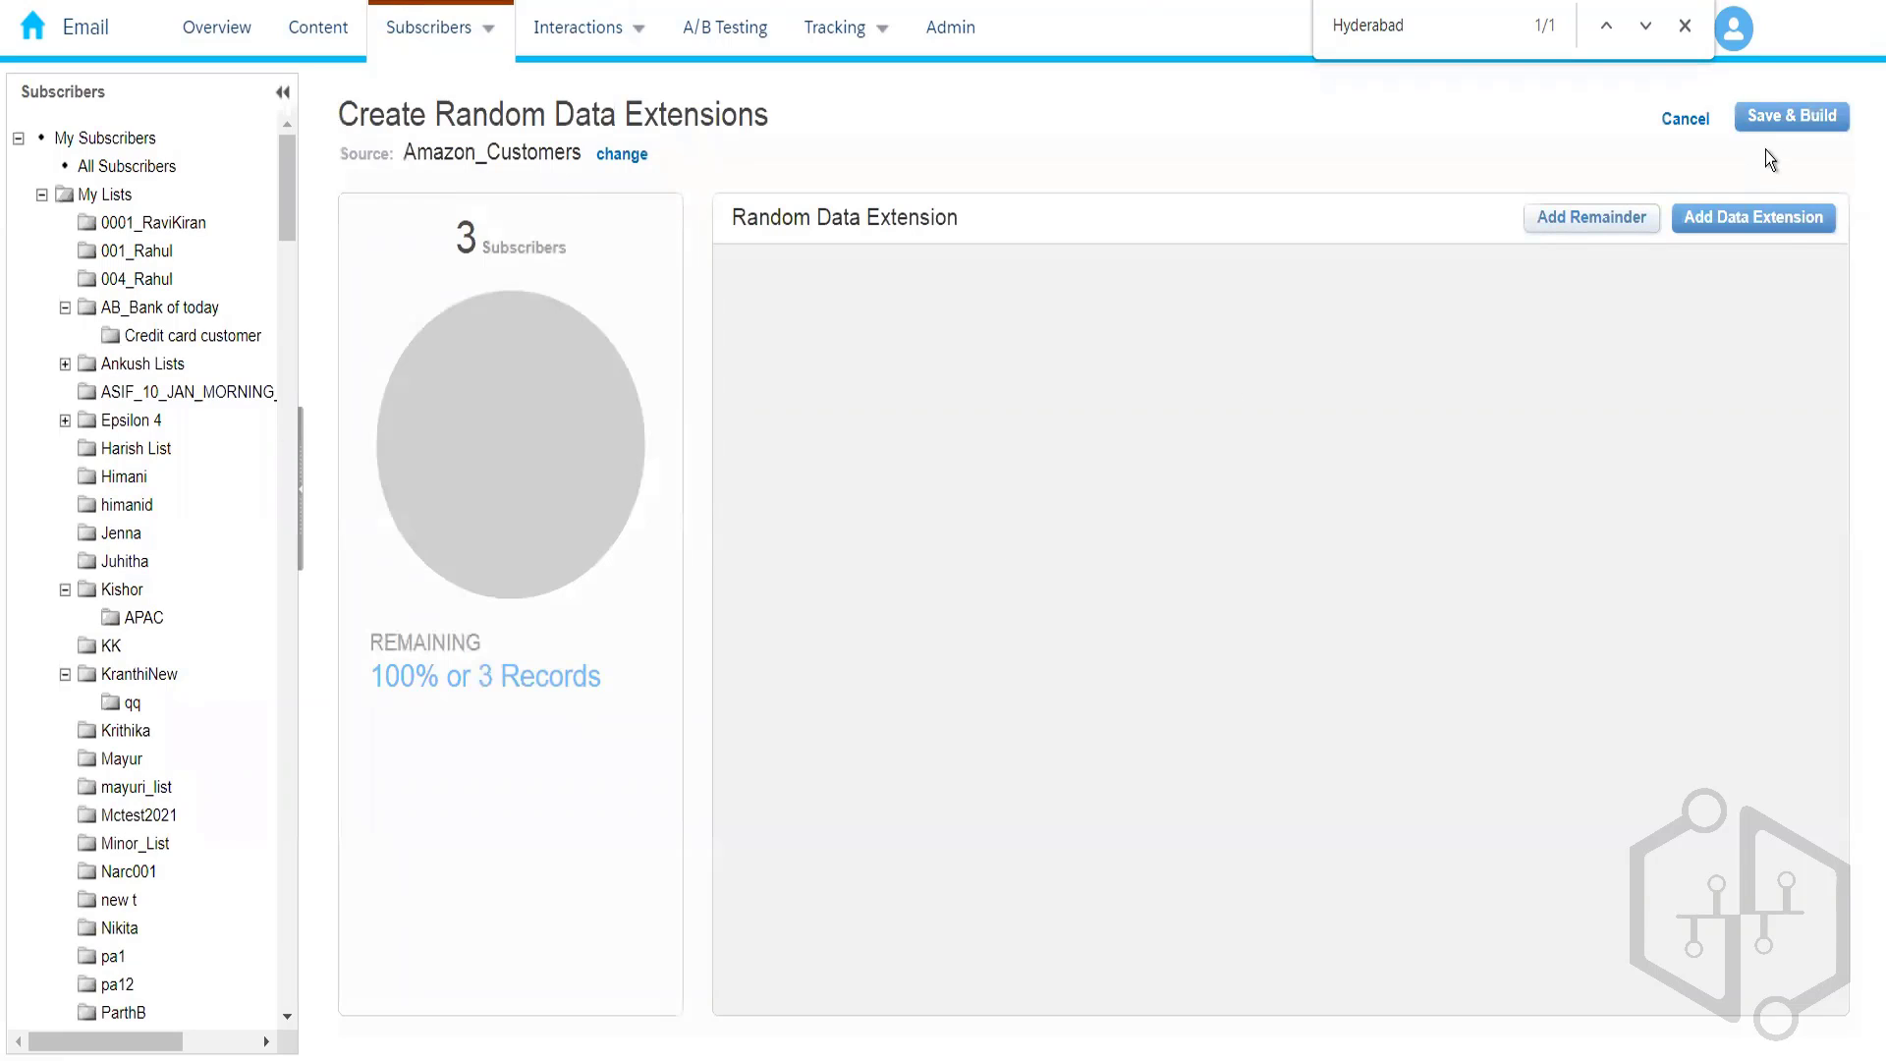
- Add a single random segment of 2 of the 3 records, deleting the extra segments
{"action": "left_click", "coordinate": [1724, 218]}
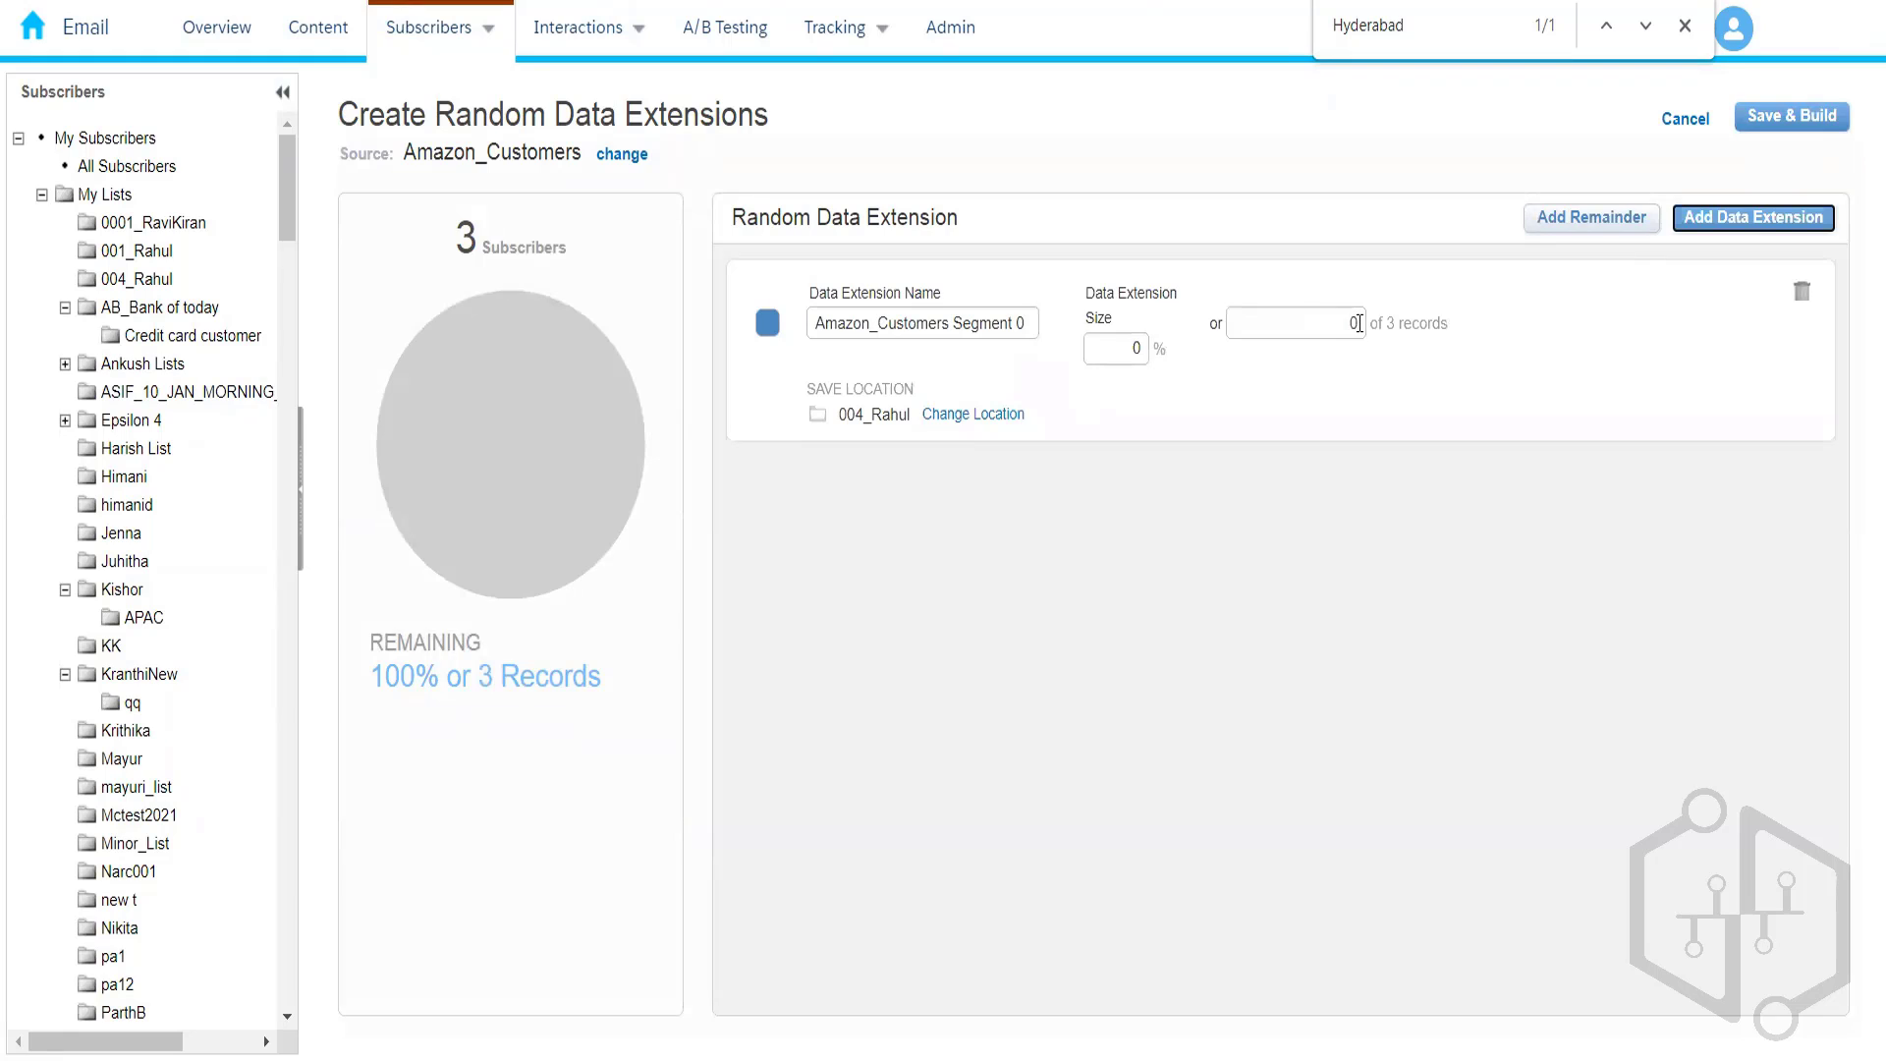
{"action": "left_click", "coordinate": [1359, 323]}
{"action": "key", "text": "BackSpace"}
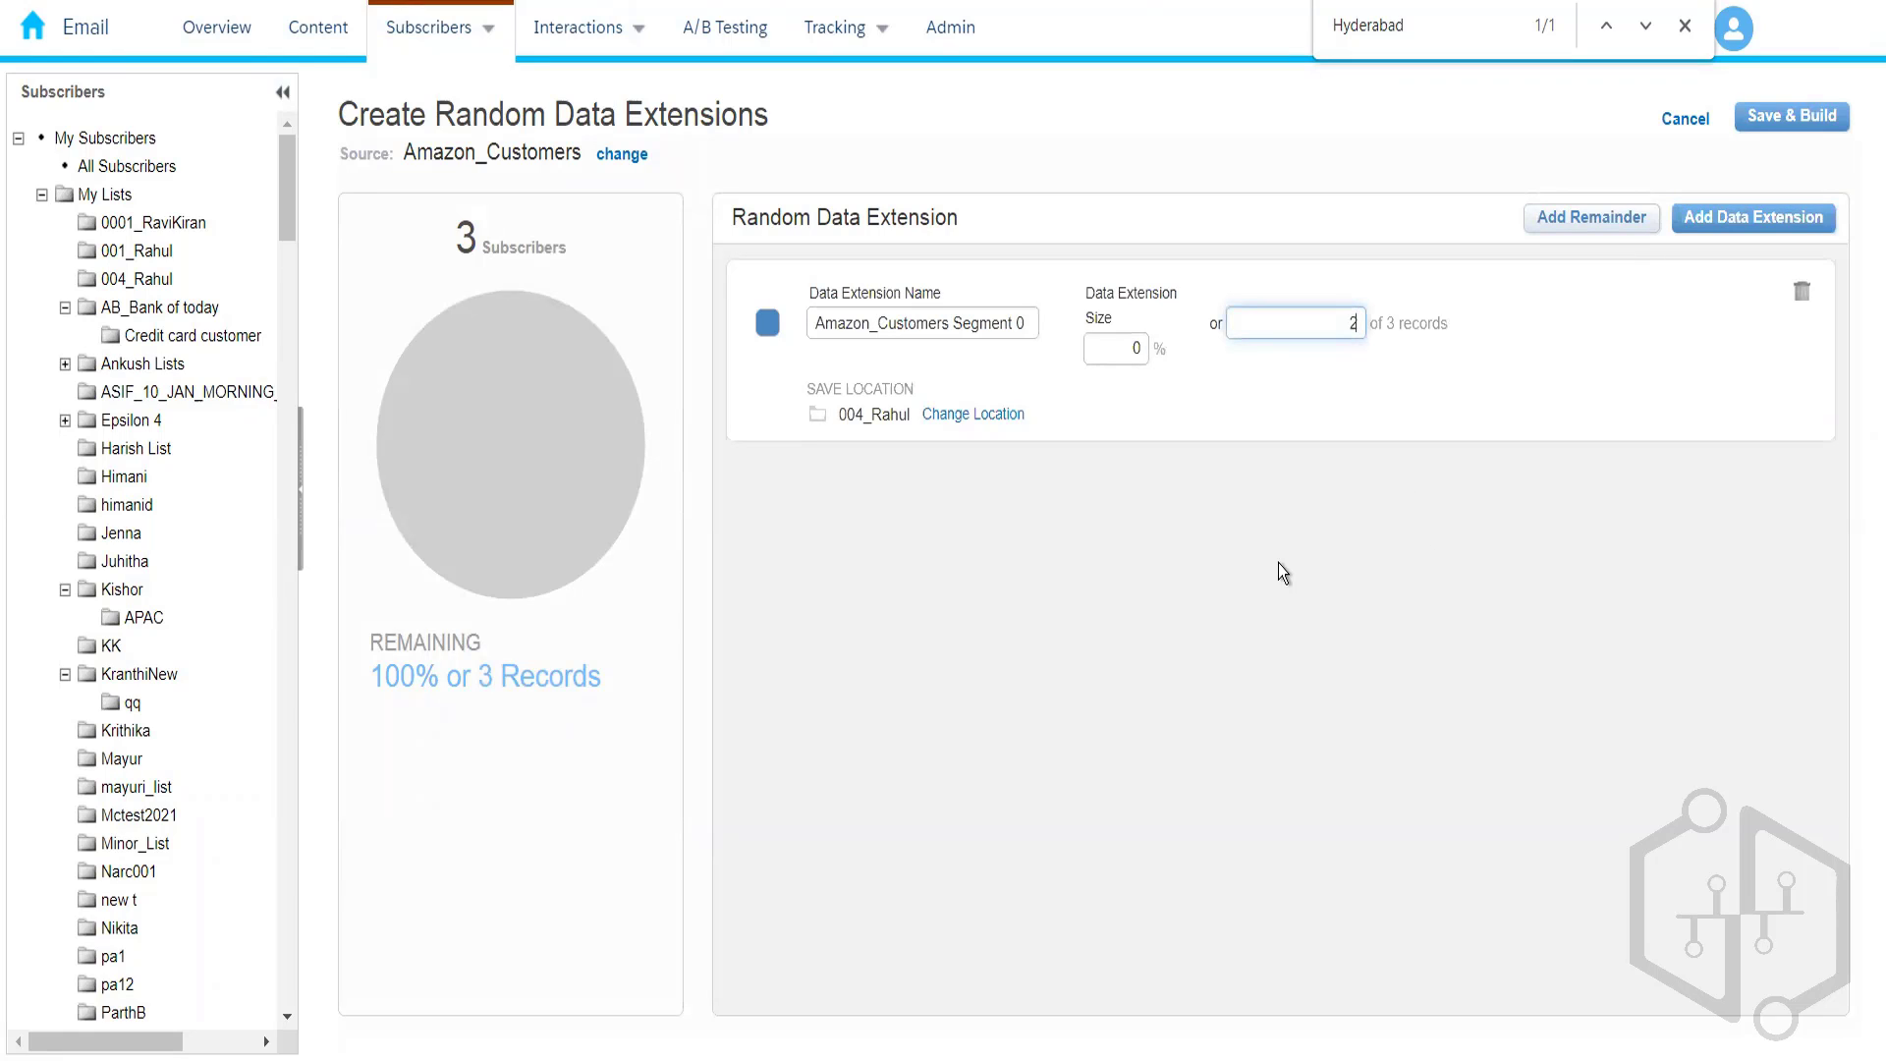
{"action": "left_click", "coordinate": [1277, 563]}
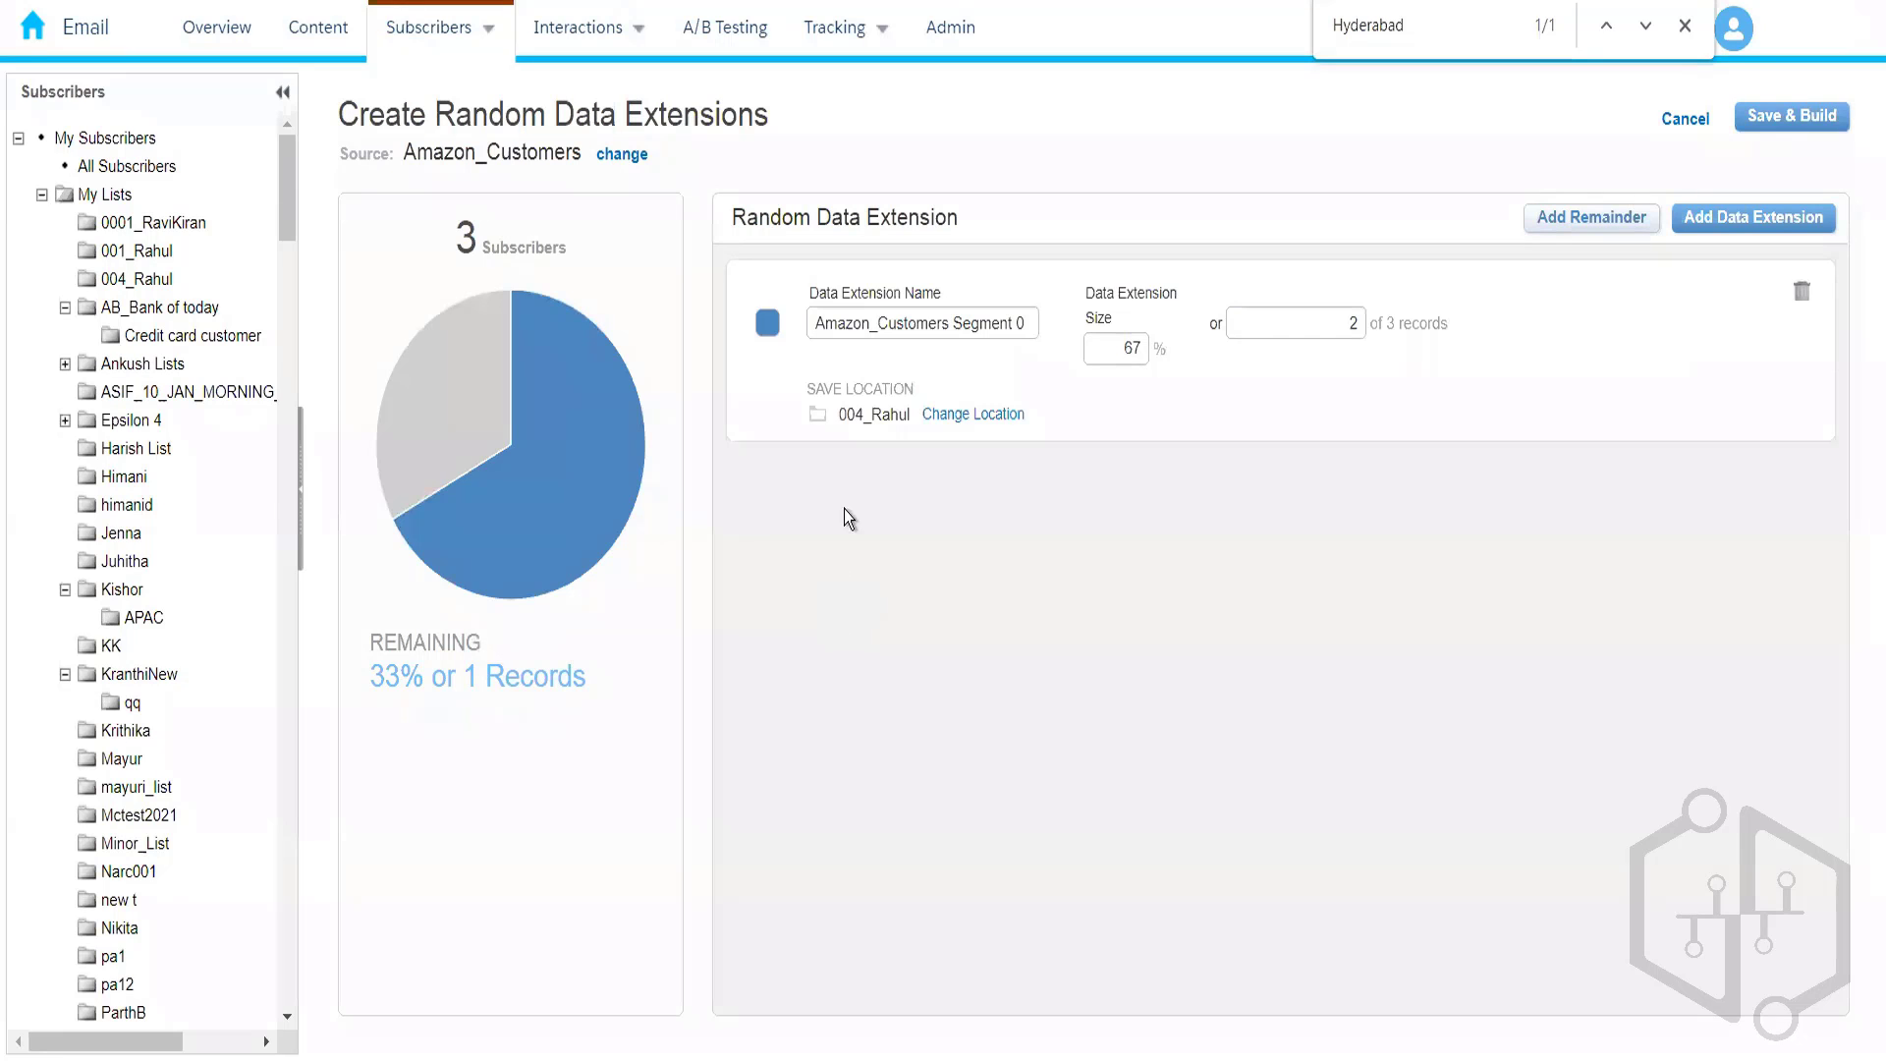
{"action": "left_click", "coordinate": [1763, 224]}
{"action": "left_click", "coordinate": [1763, 226]}
{"action": "left_click", "coordinate": [1763, 224]}
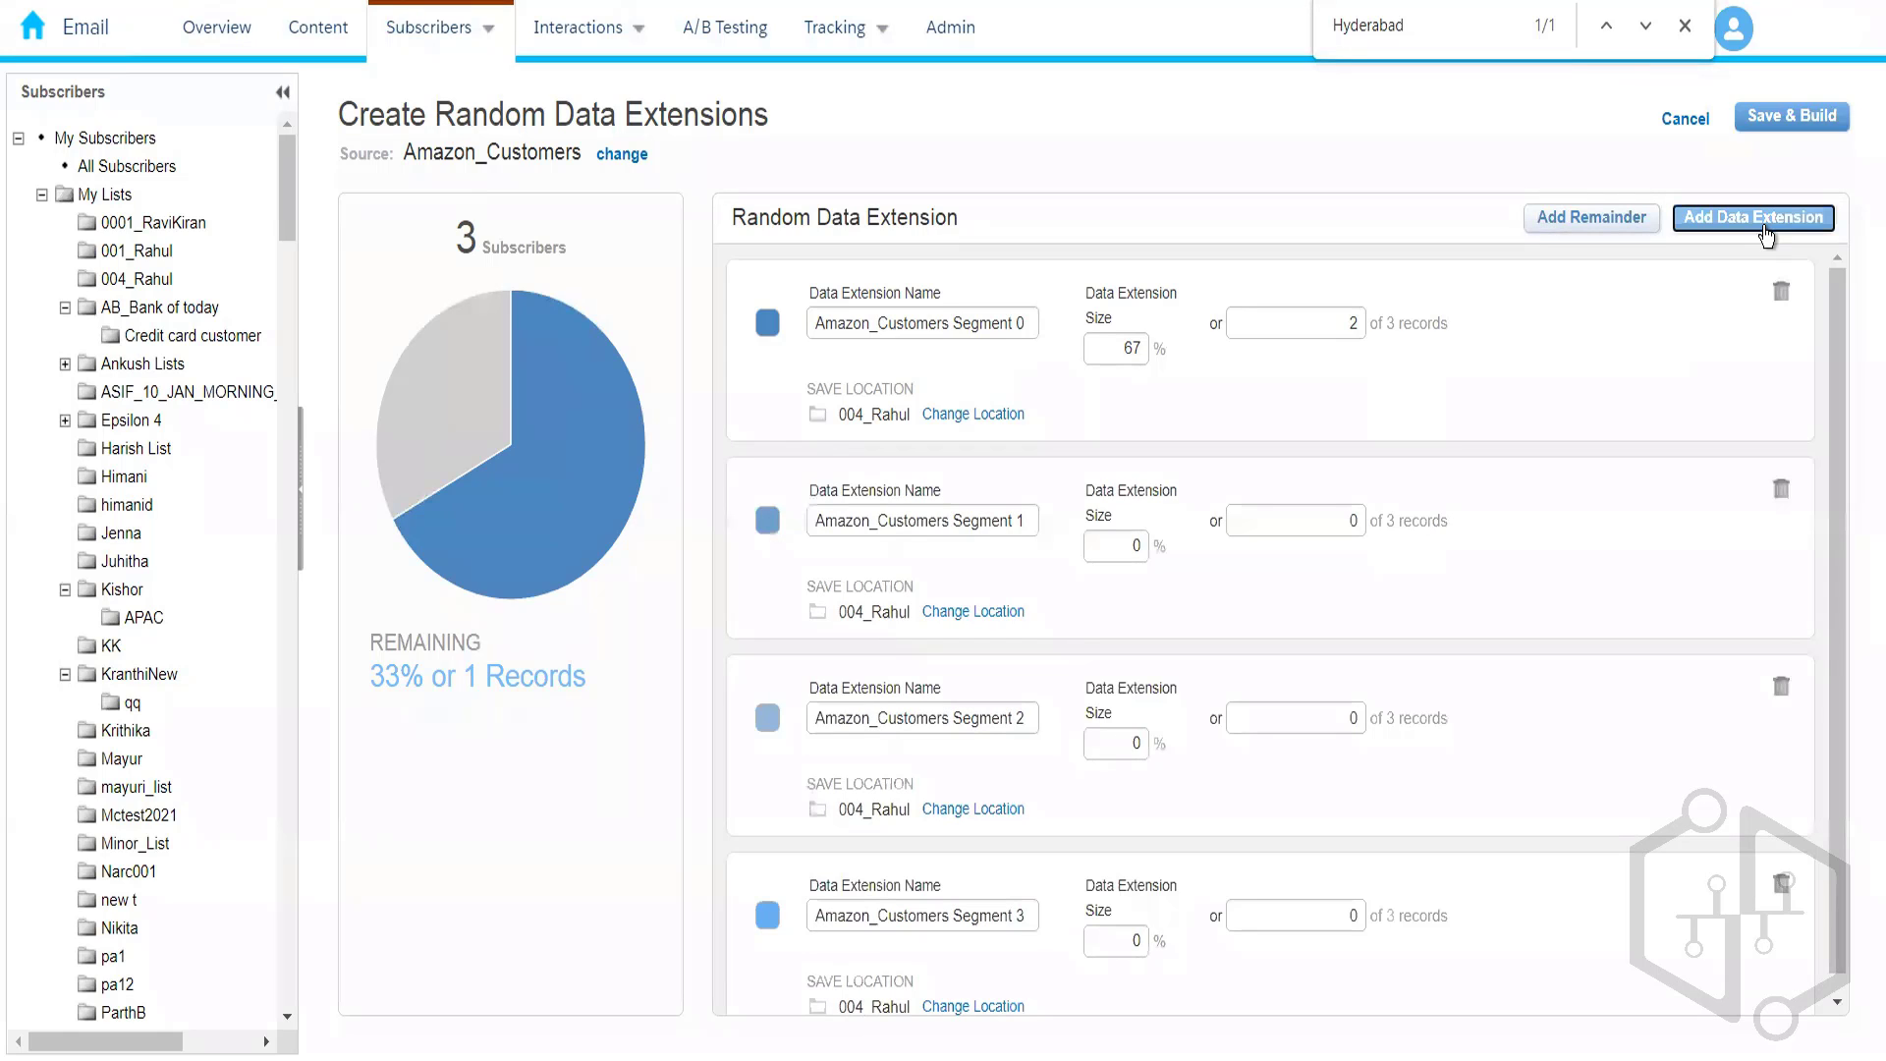
{"action": "left_click", "coordinate": [1782, 884]}
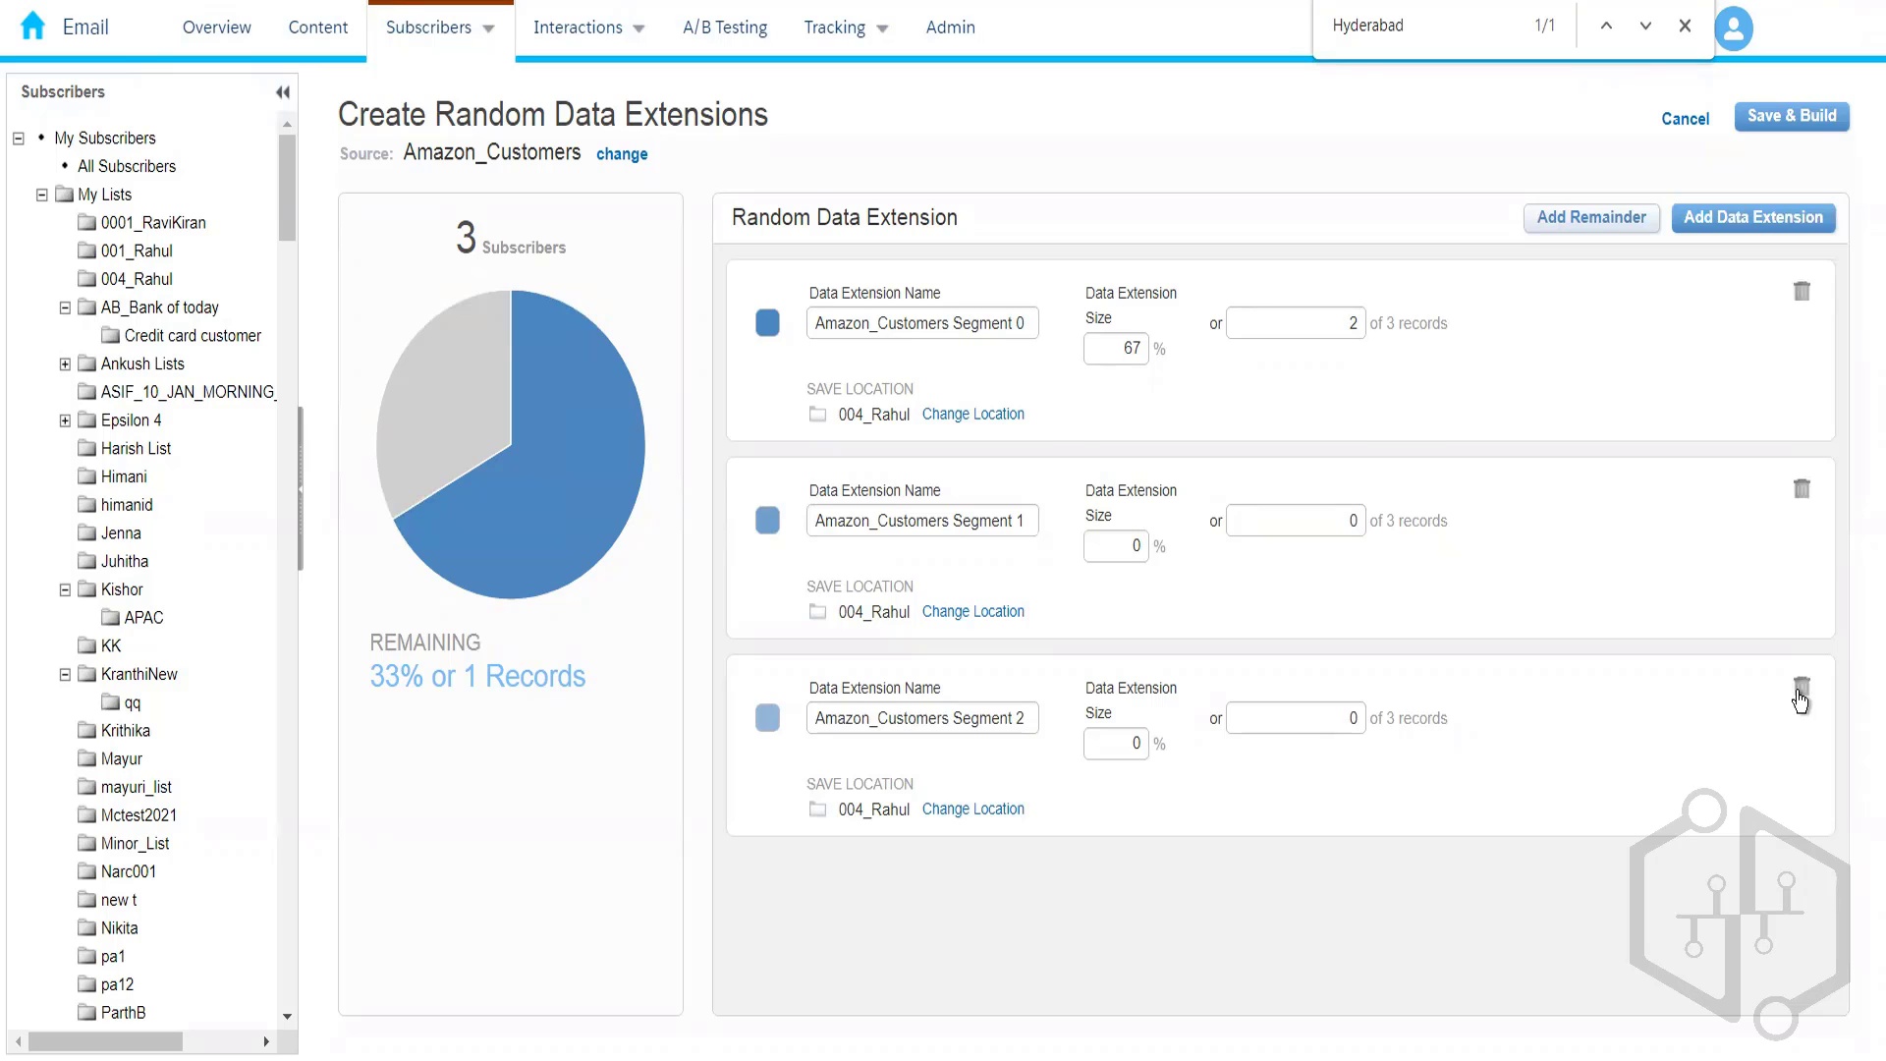
{"action": "left_click", "coordinate": [1800, 693]}
{"action": "left_click", "coordinate": [1803, 491]}
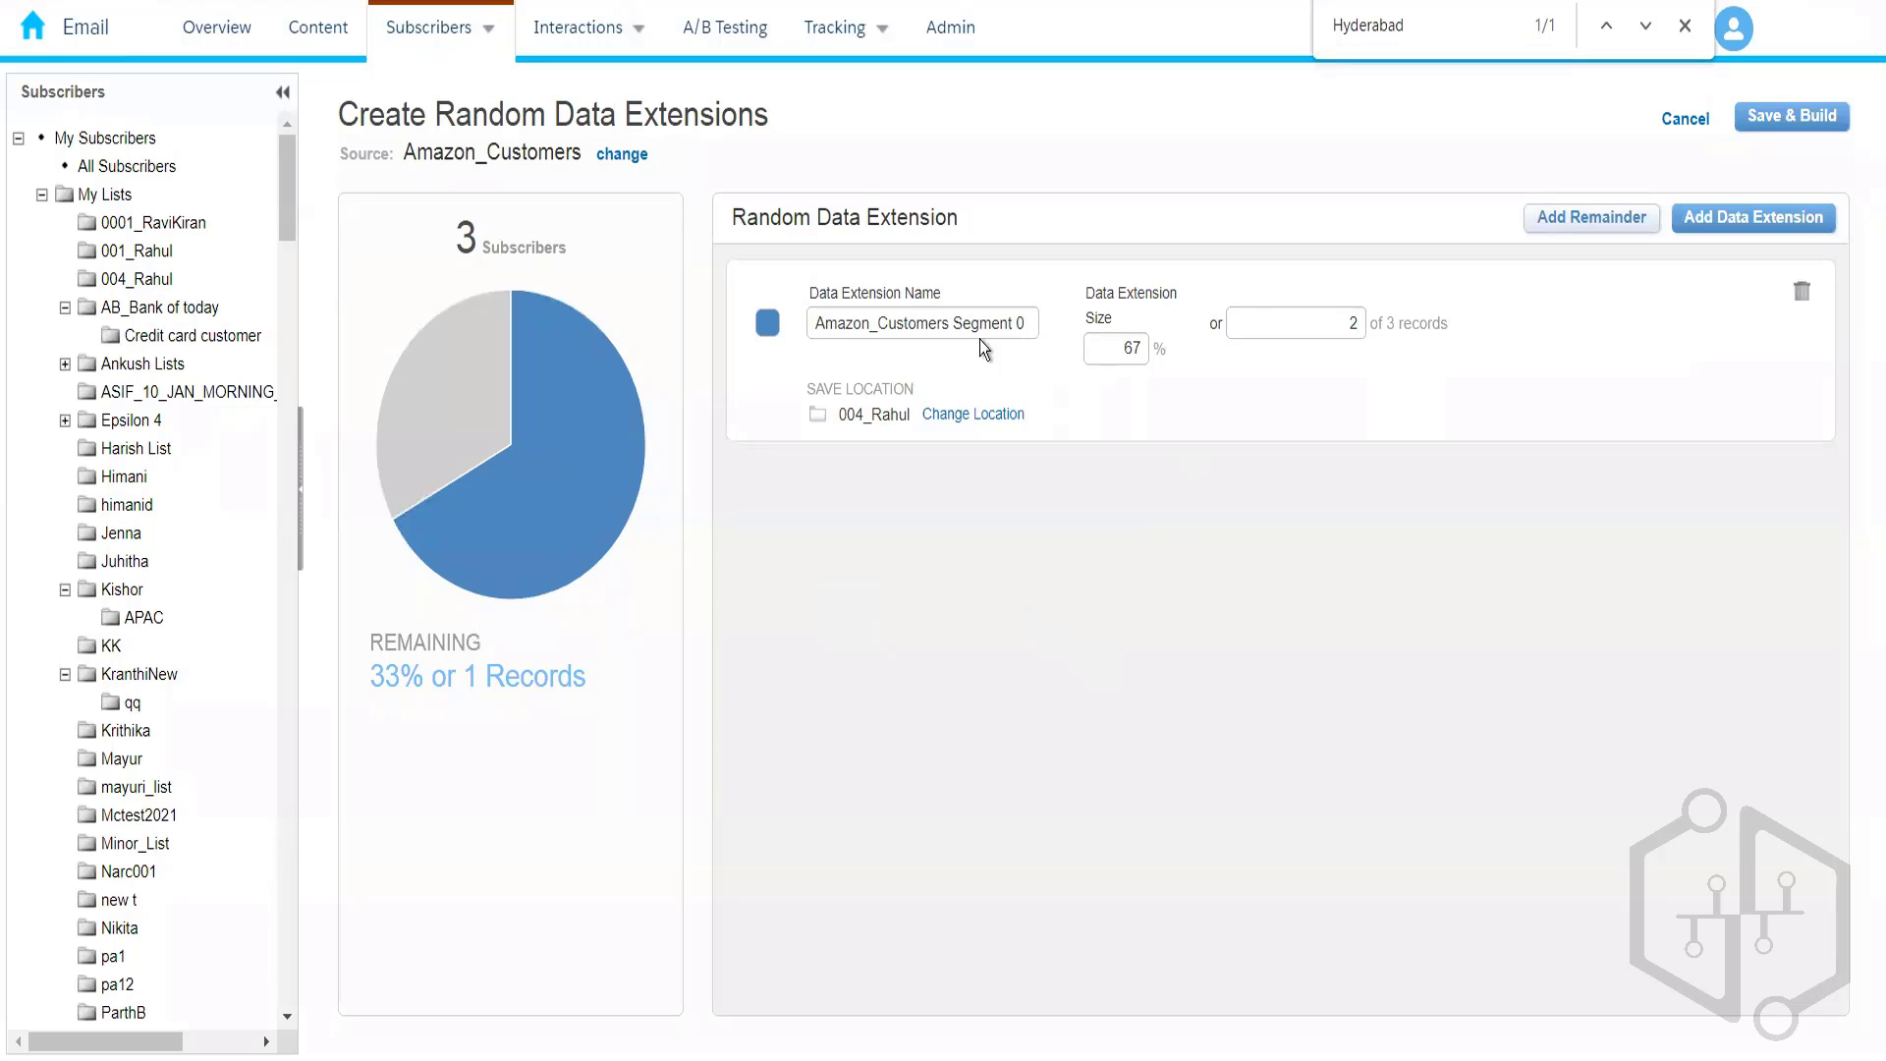
- Name the random data extension Amazon_Random_Customers and save and build it
{"action": "left_click_drag", "start_coordinate": [953, 328], "coordinate": [1200, 330]}
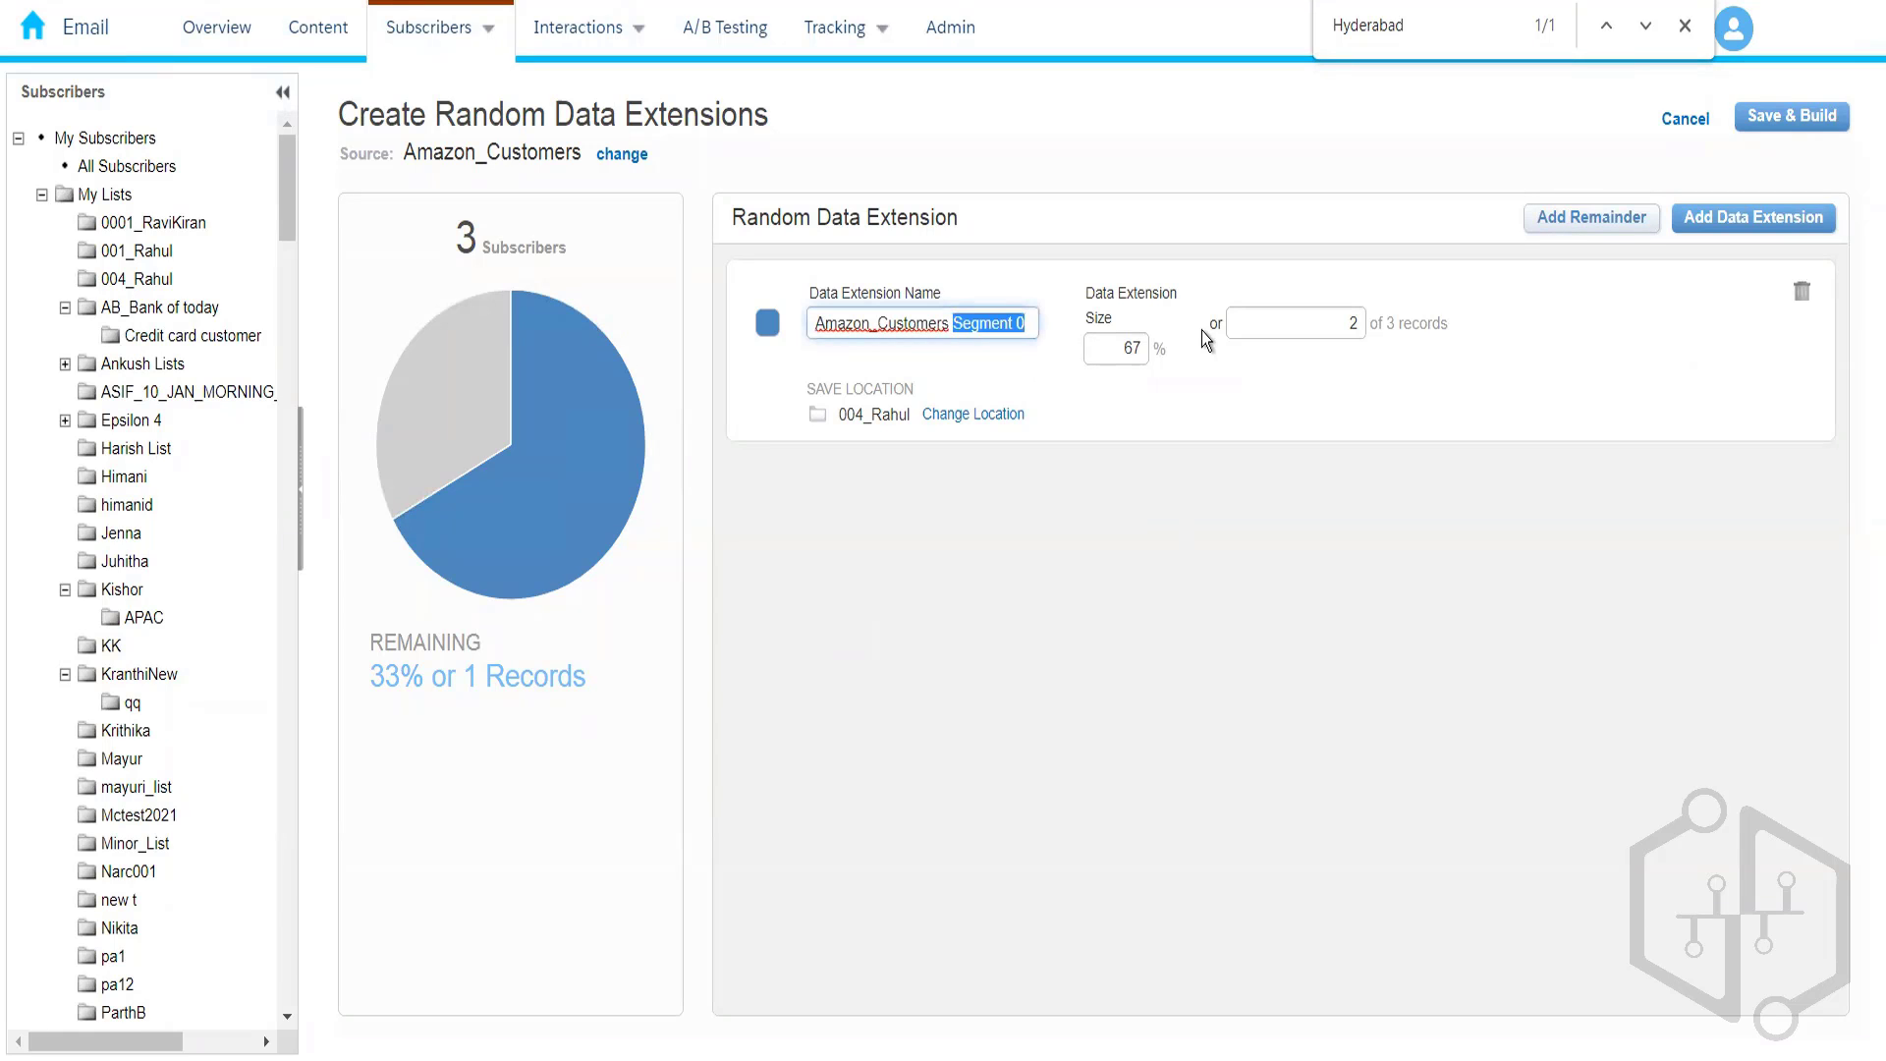
{"action": "key", "text": "BackSpace"}
{"action": "key", "text": "BackSpace"}
{"action": "type", "text": "random"}
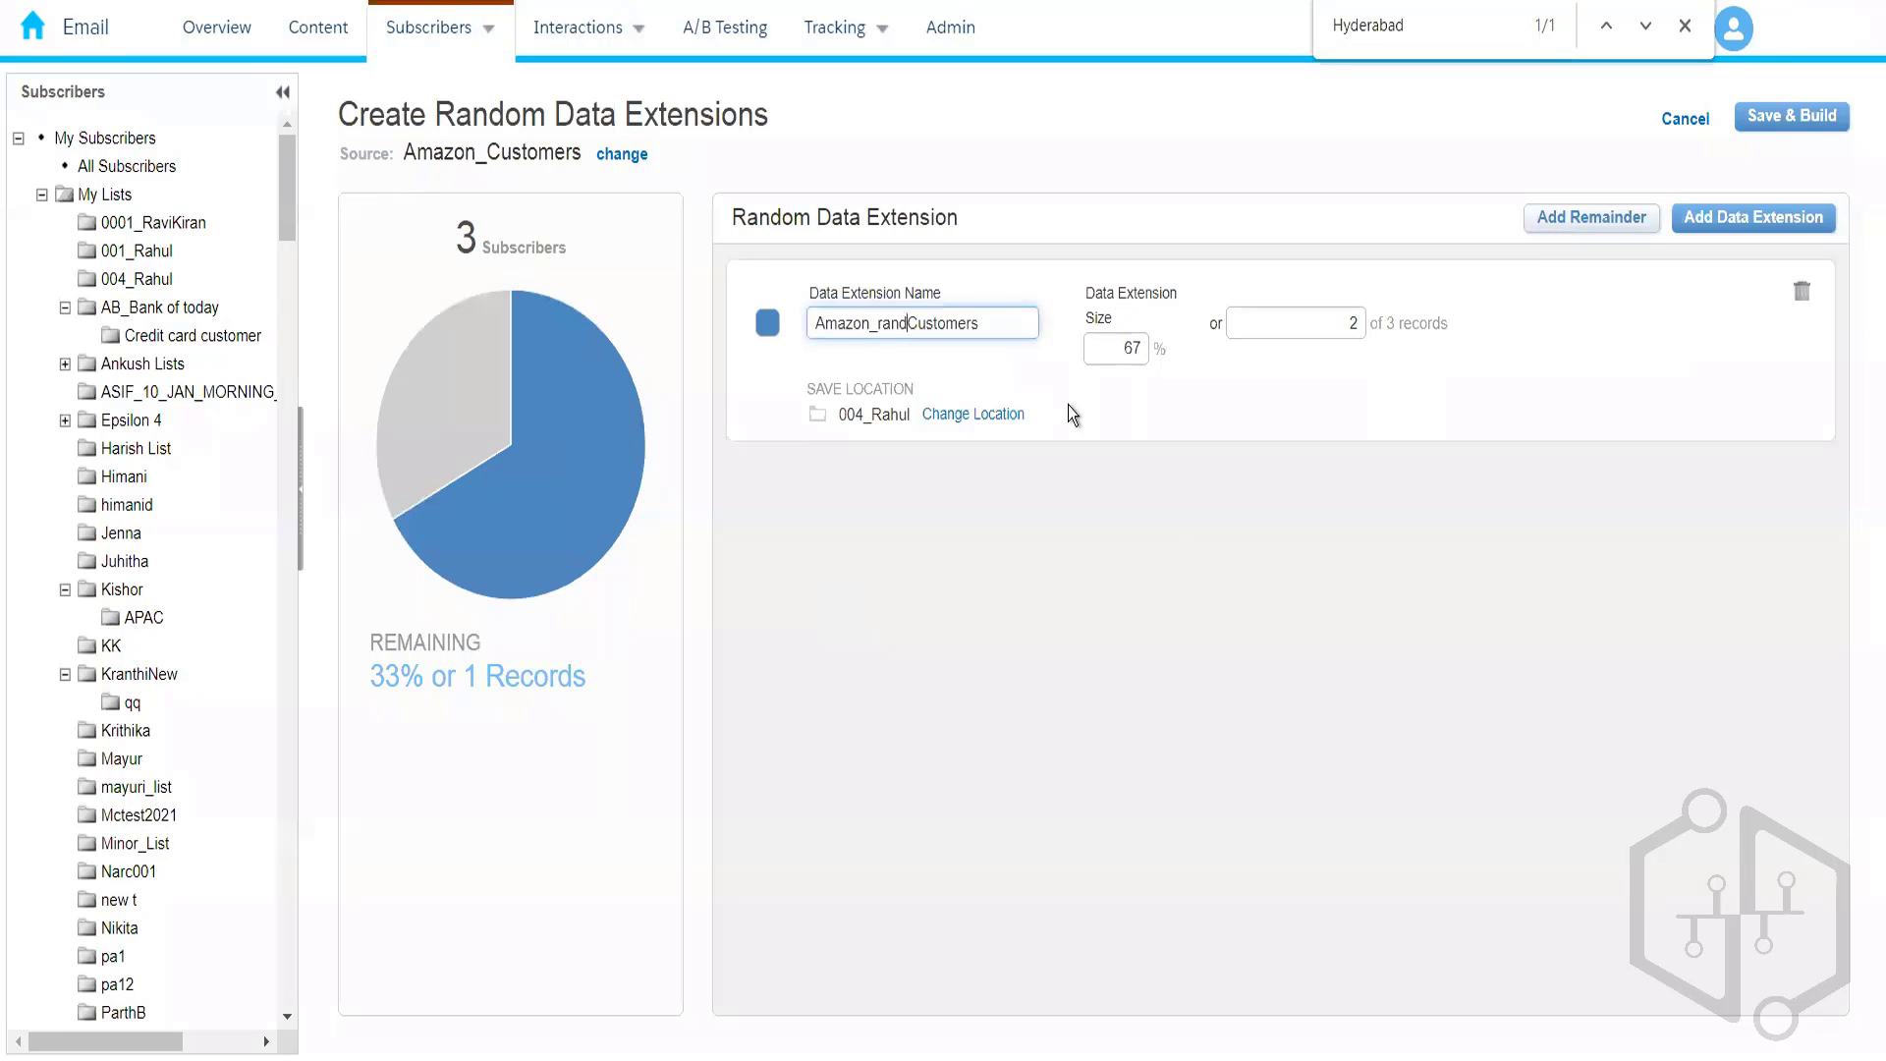
{"action": "key", "text": "BackSpace"}
{"action": "key", "text": "BackSpace"}
{"action": "type", "text": "m_"}
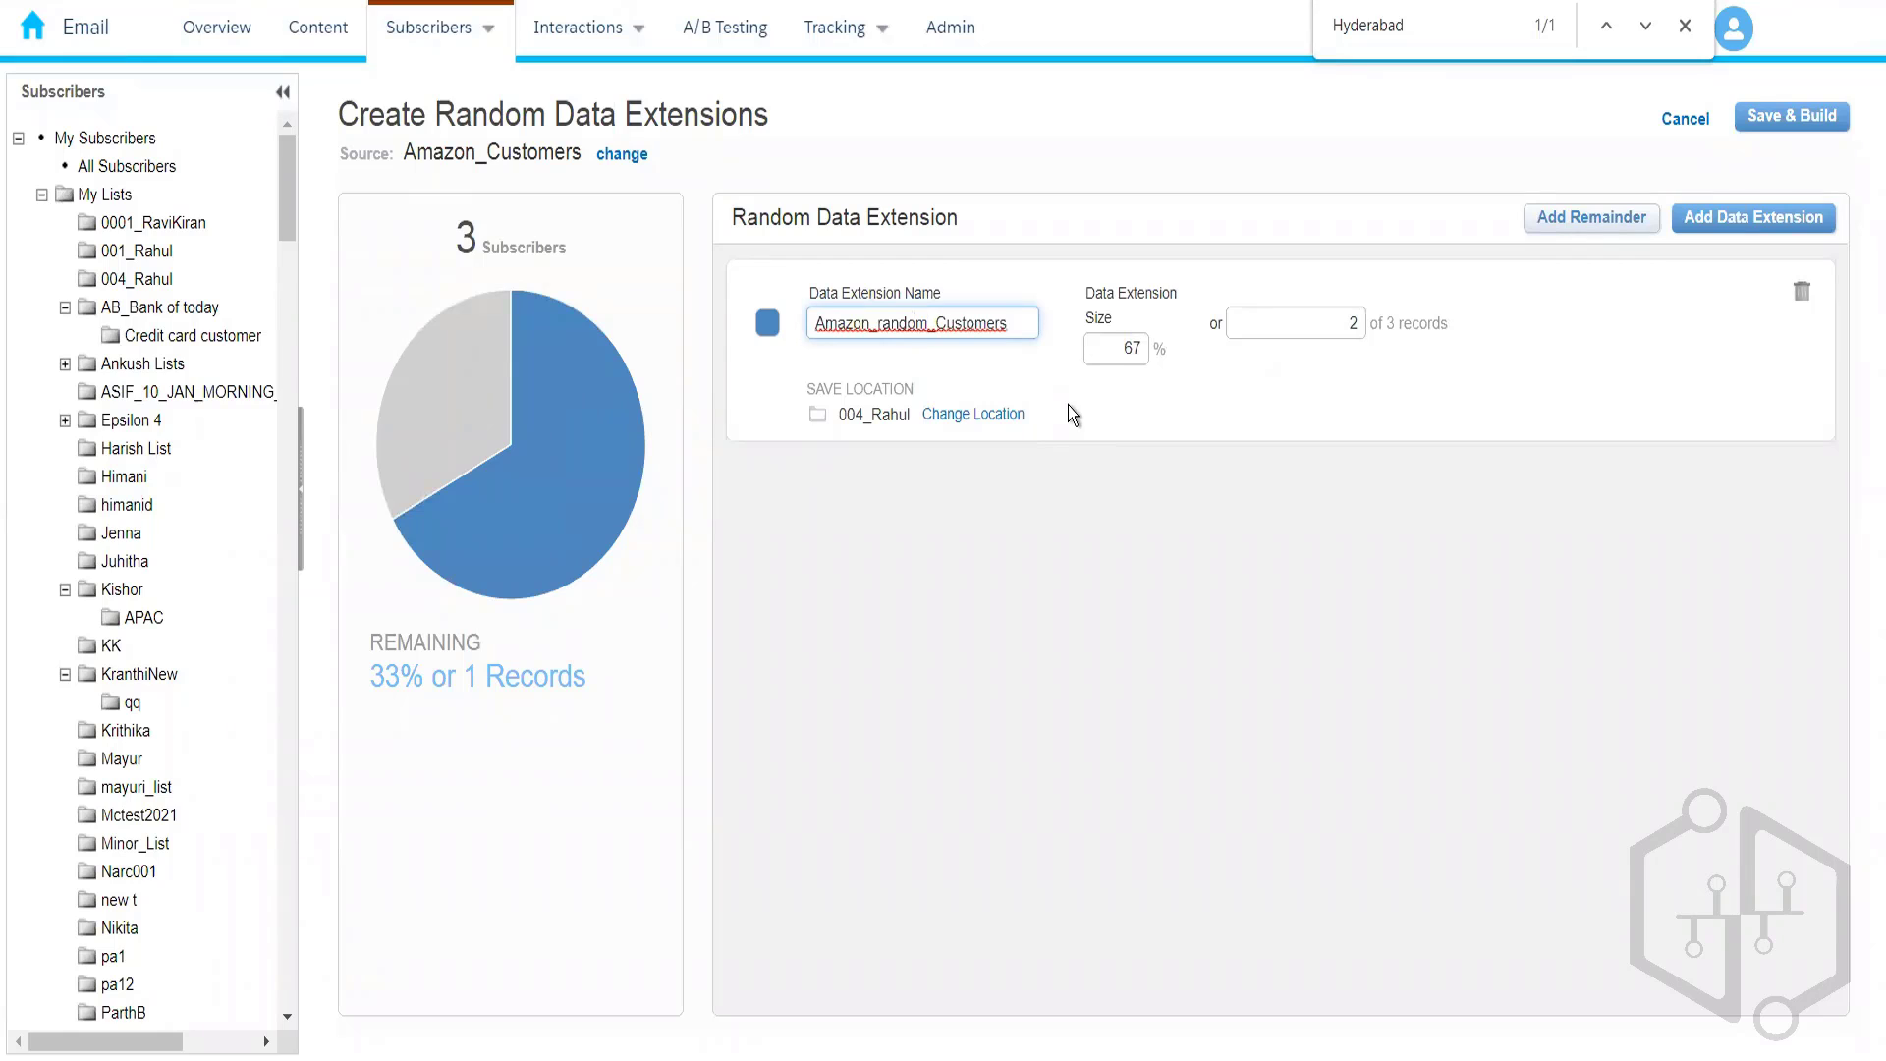
{"action": "key", "text": "BackSpace"}
{"action": "type", "text": "R"}
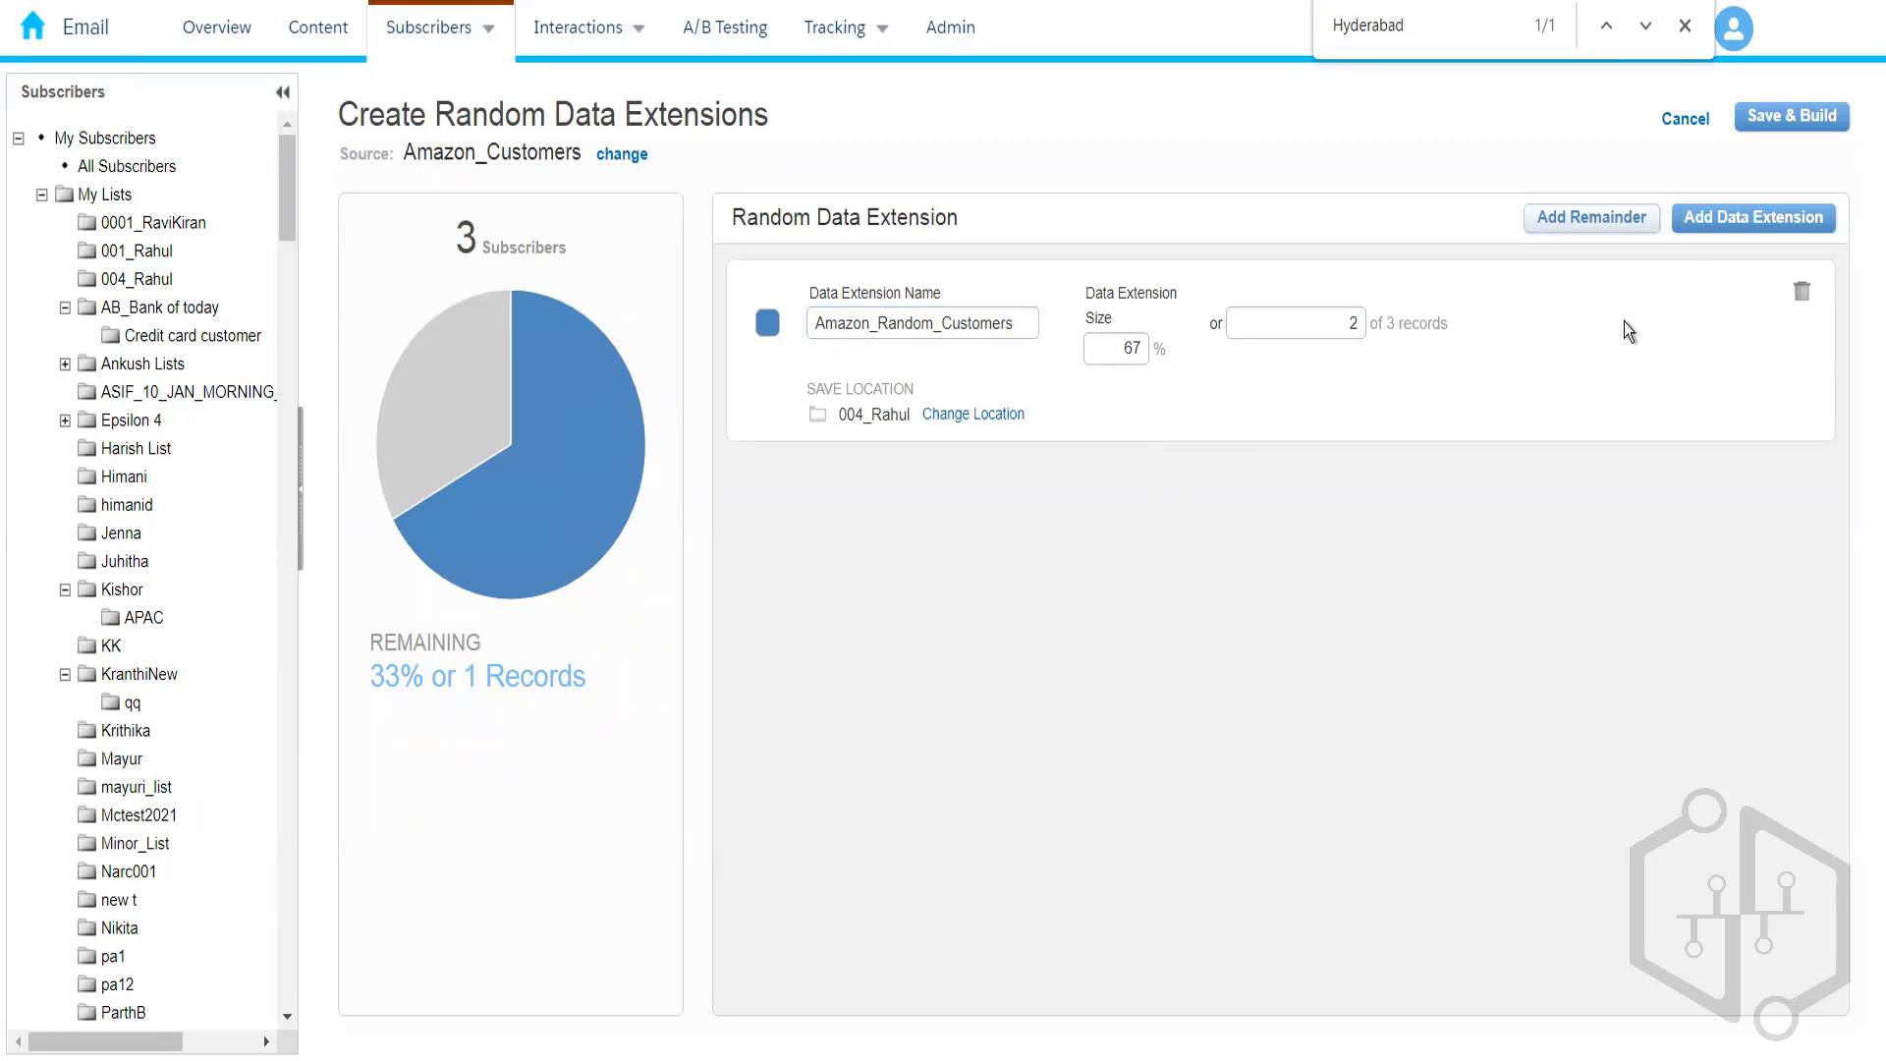
{"action": "left_click", "coordinate": [1772, 128]}
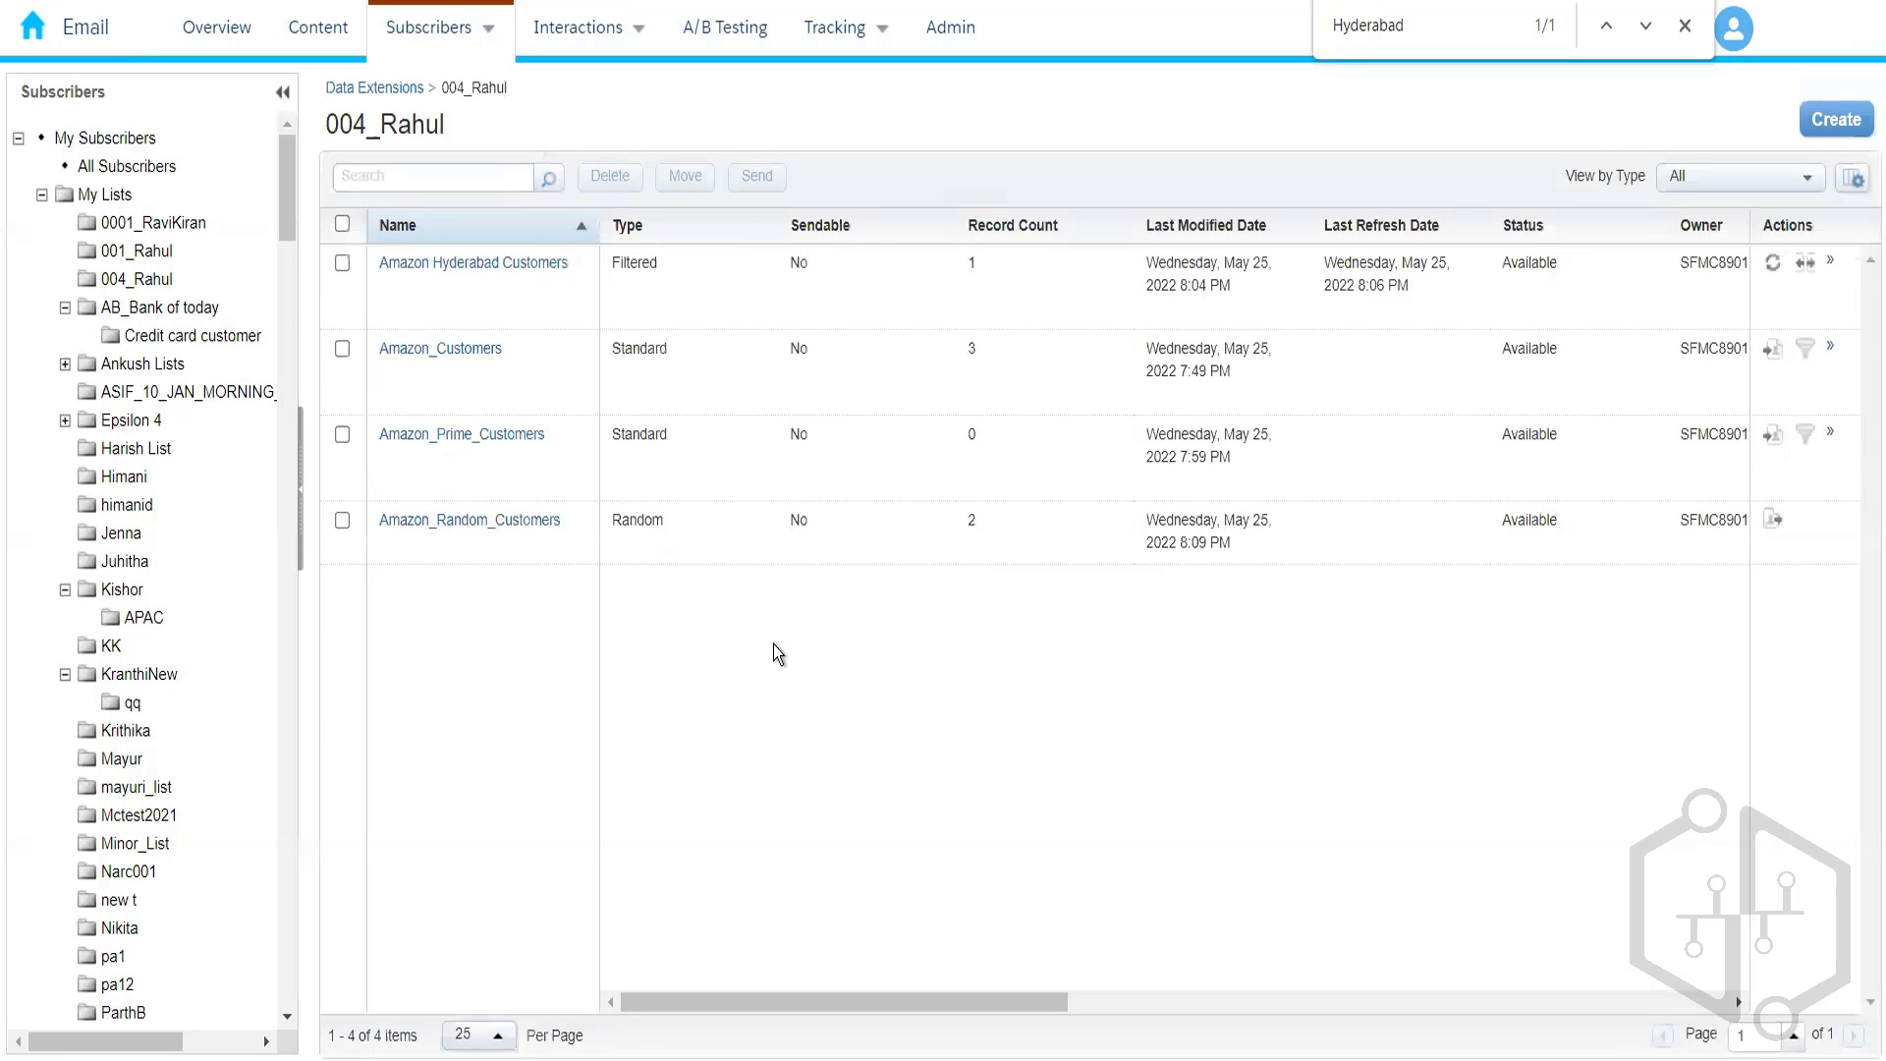
- Open Amazon_Random_Customers from 004_Rahul and view its 2 records
{"action": "left_click", "coordinate": [489, 532]}
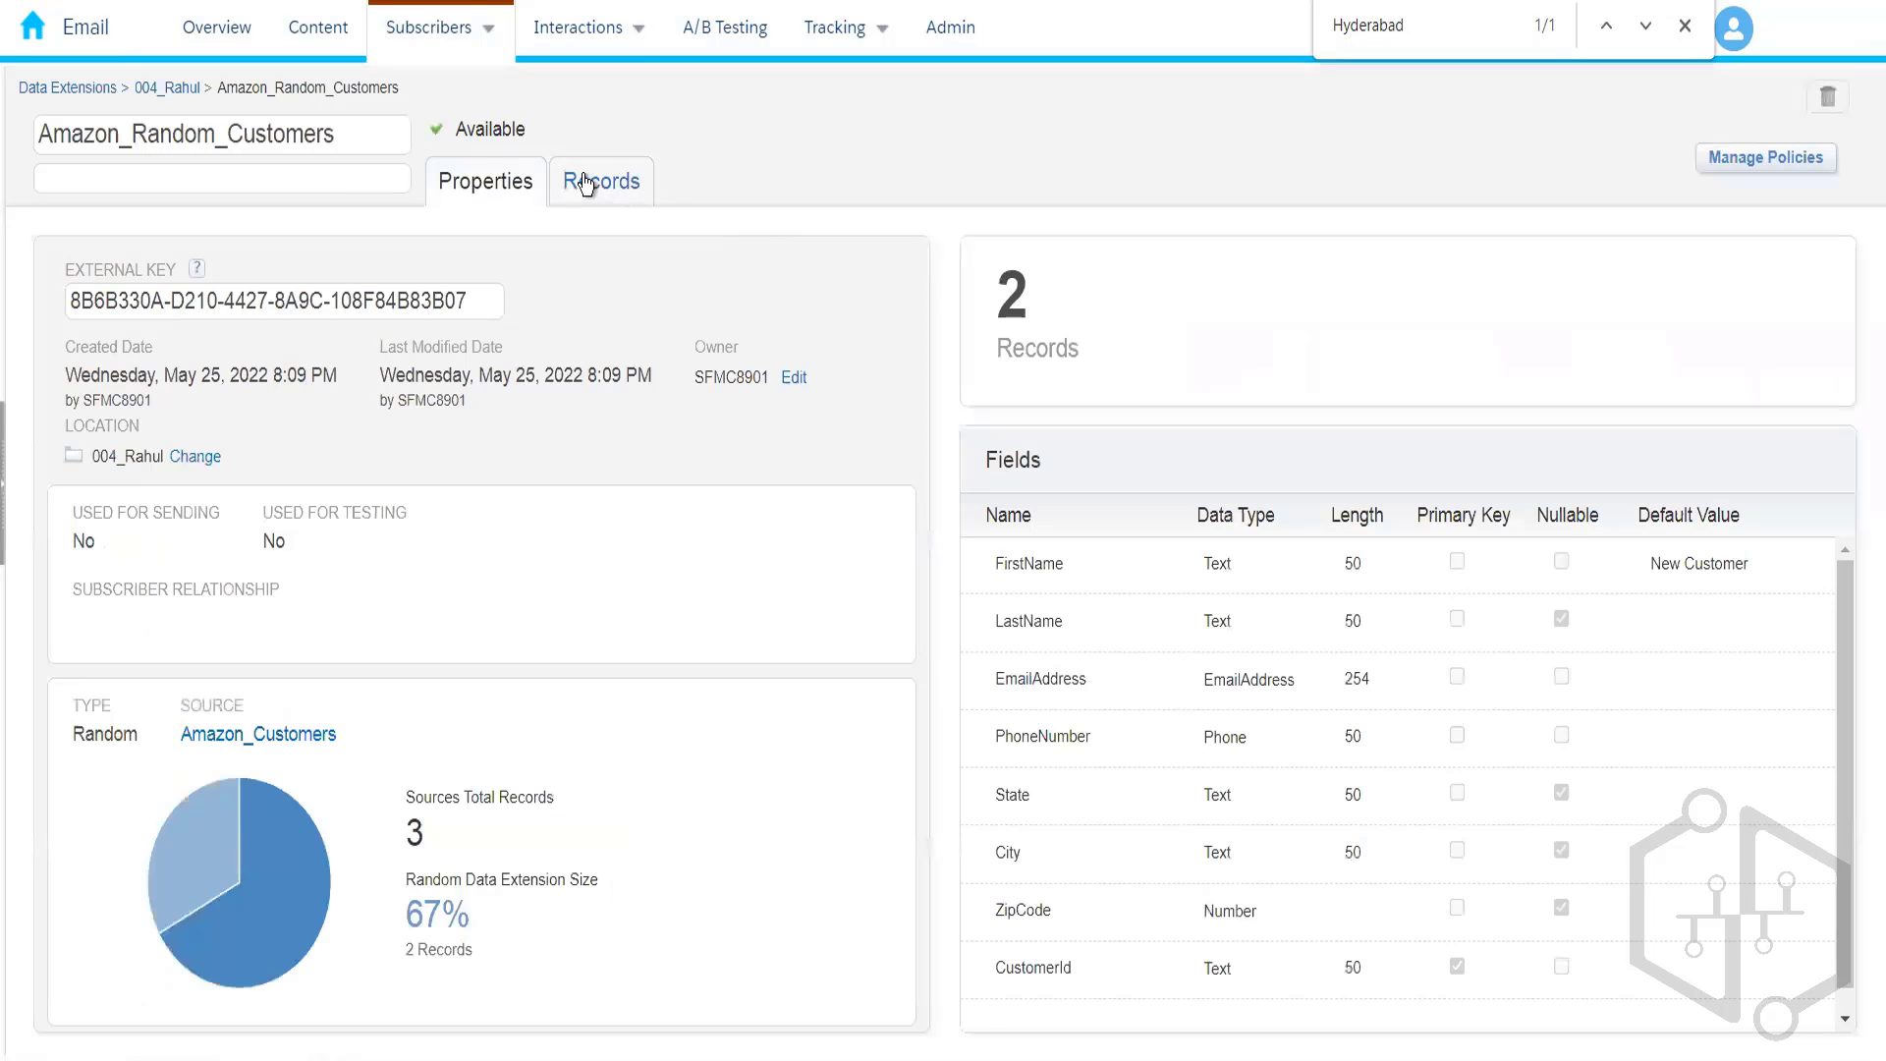
{"action": "left_click", "coordinate": [594, 185]}
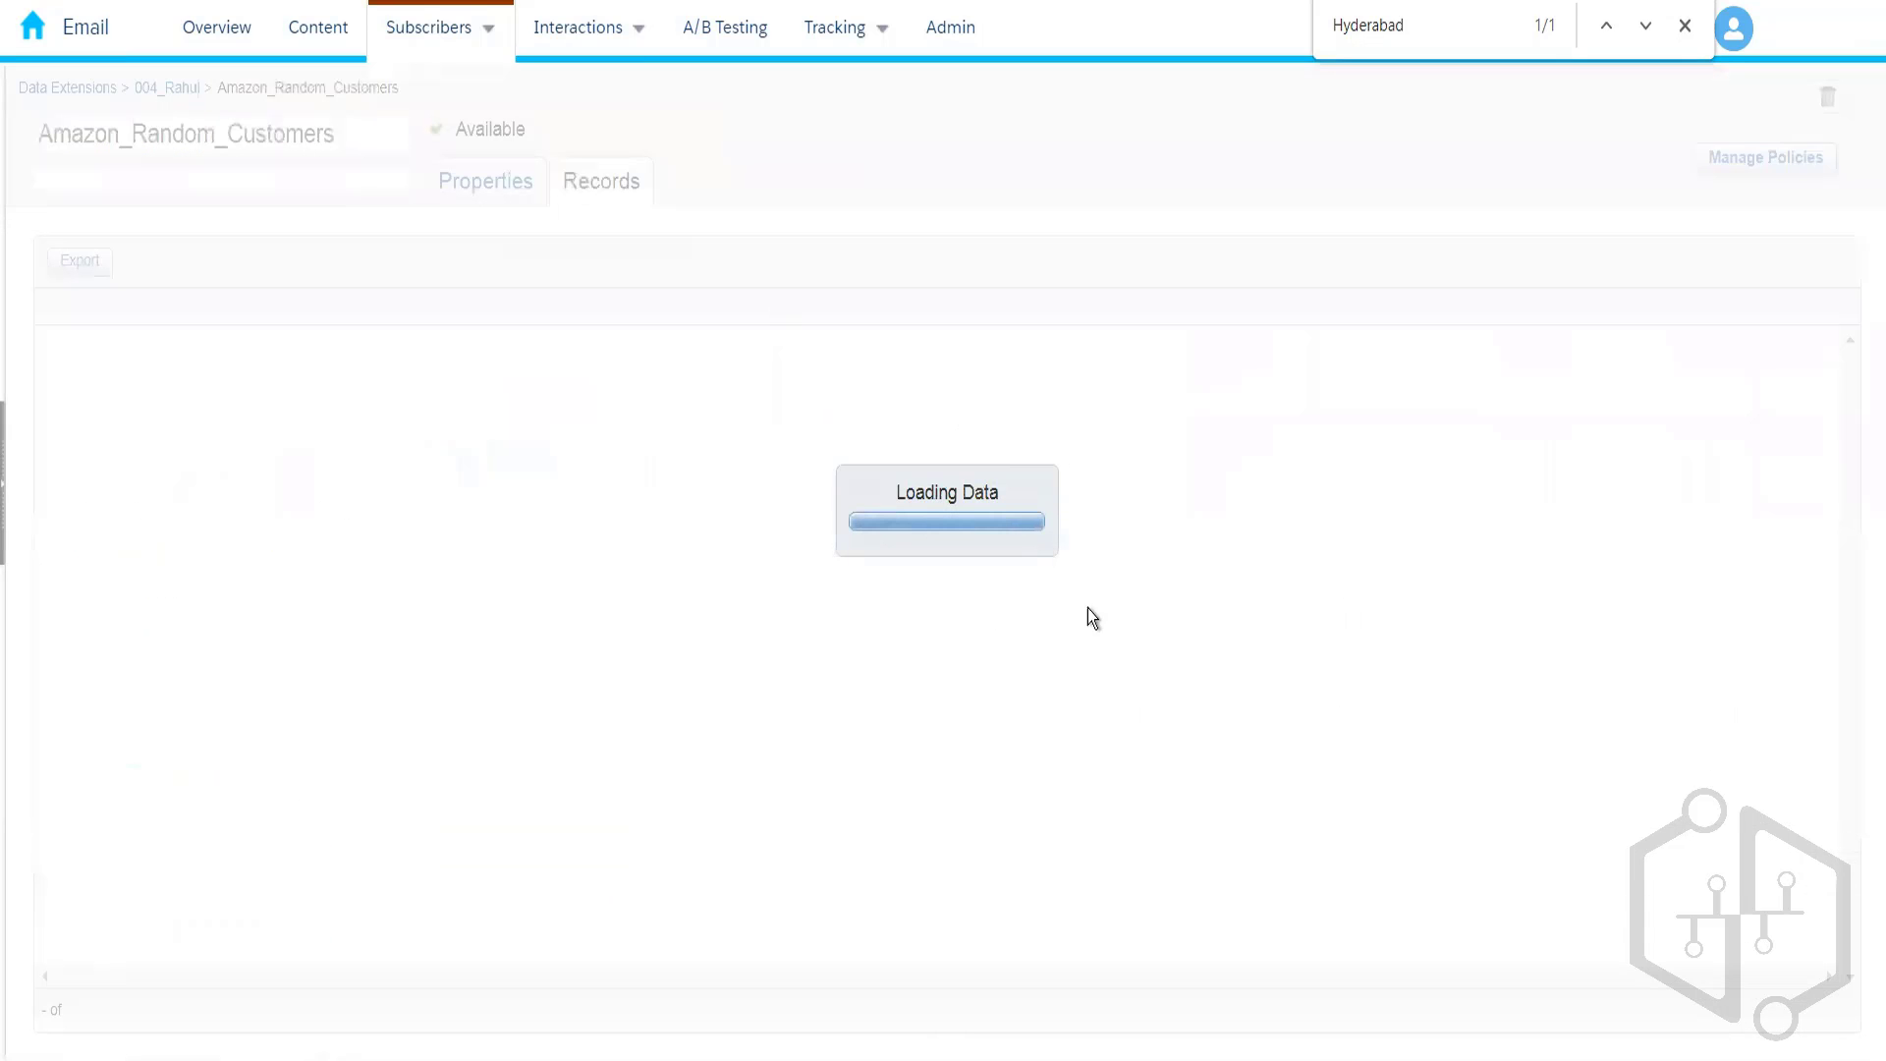